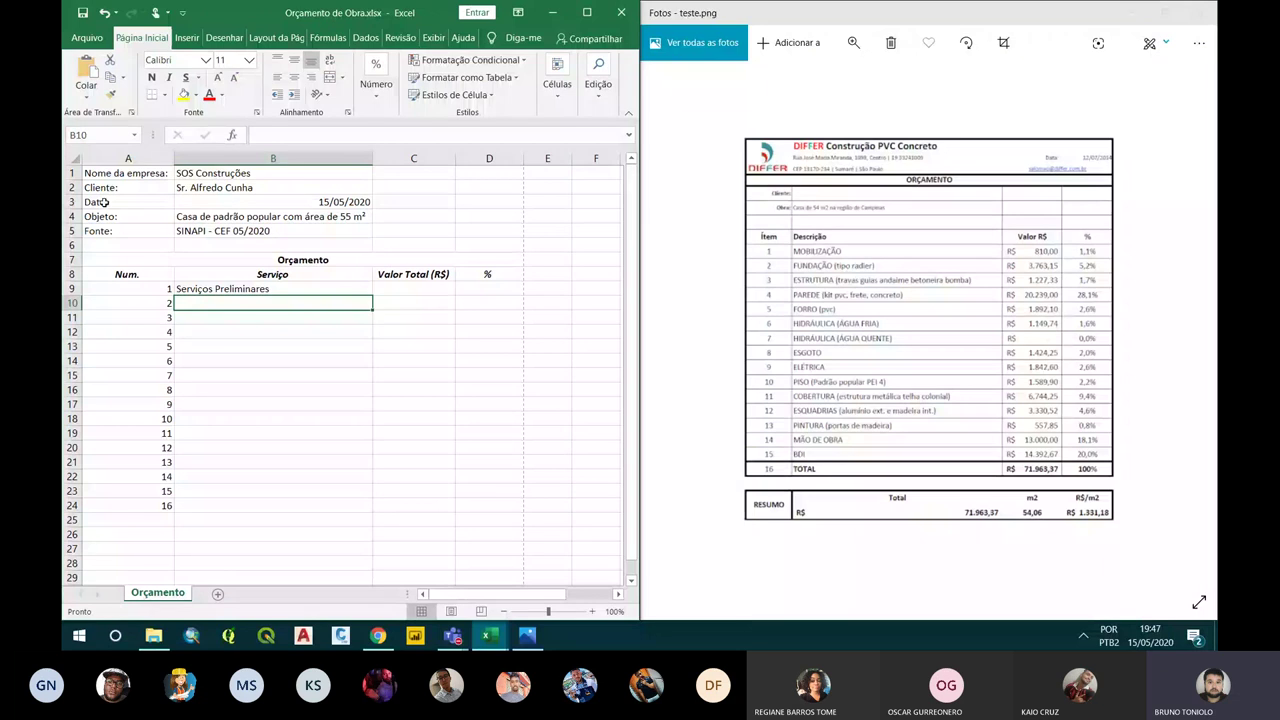
Maximize the Excel window and unmerge the Orçamento title cells
{"action": "left_click", "coordinate": [132, 216]}
{"action": "left_click", "coordinate": [125, 230]}
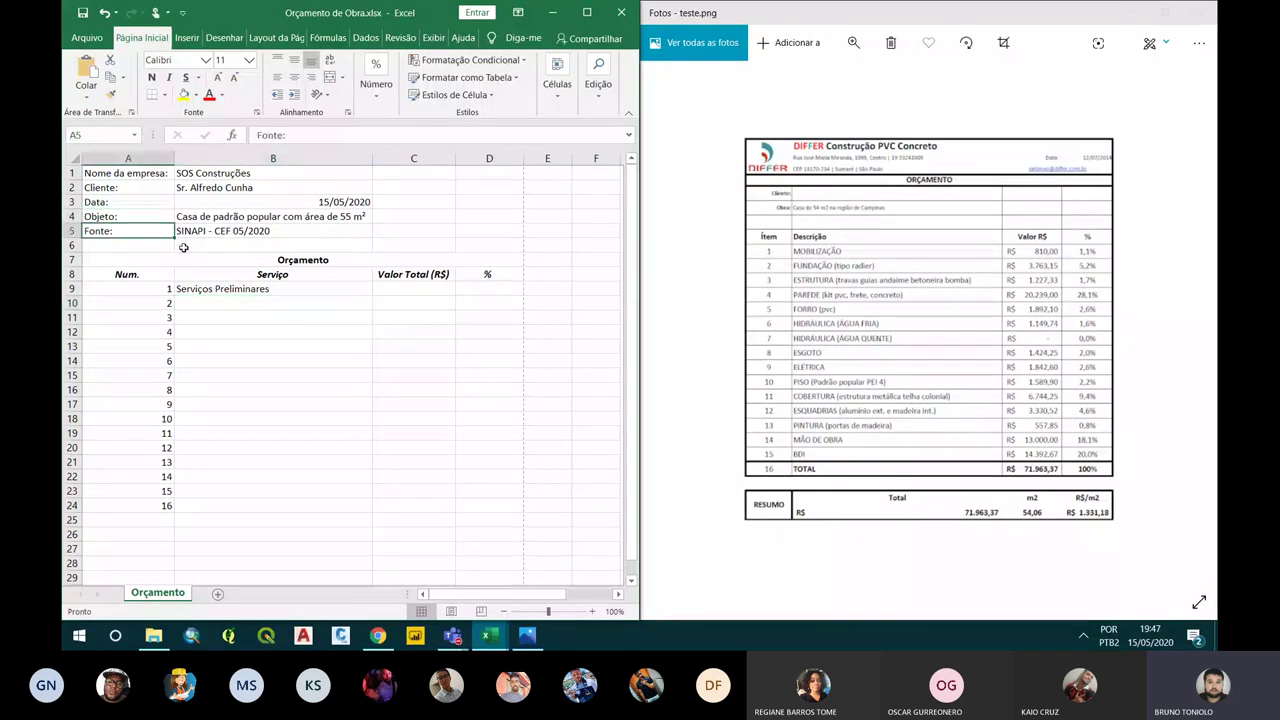
{"action": "left_click", "coordinate": [153, 274]}
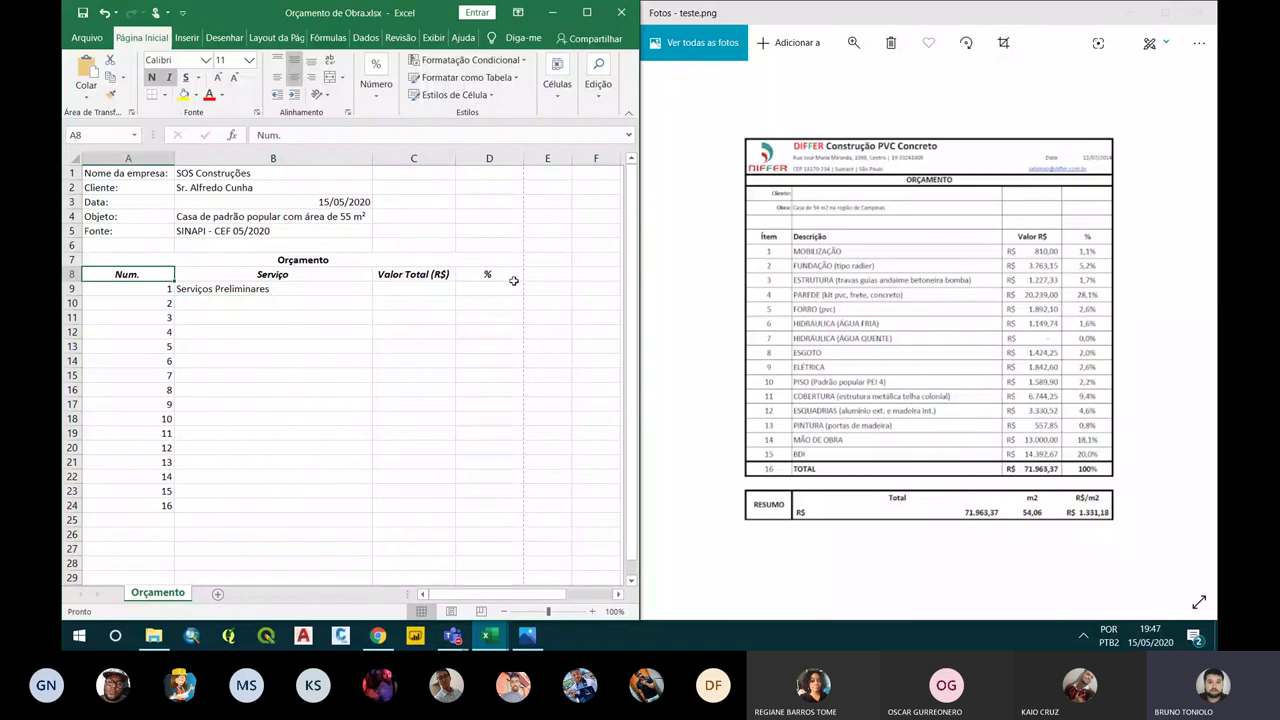
{"action": "left_click", "coordinate": [156, 260]}
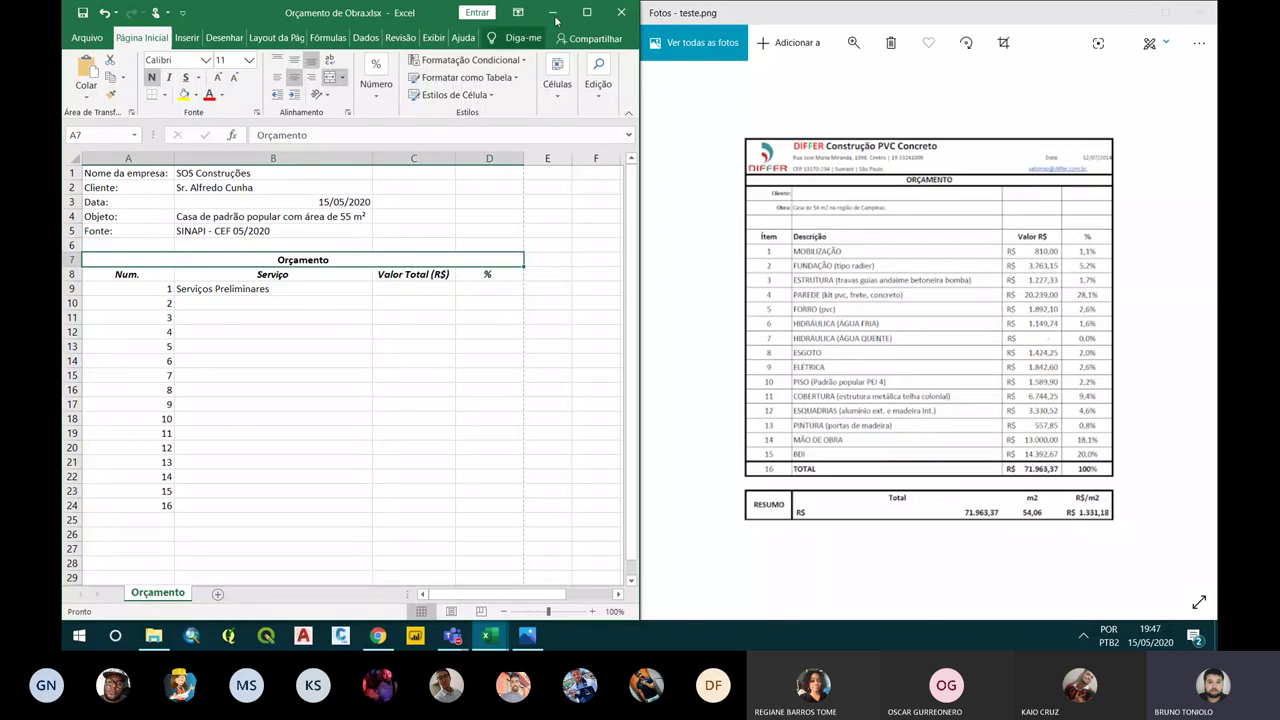
{"action": "left_click", "coordinate": [587, 12]}
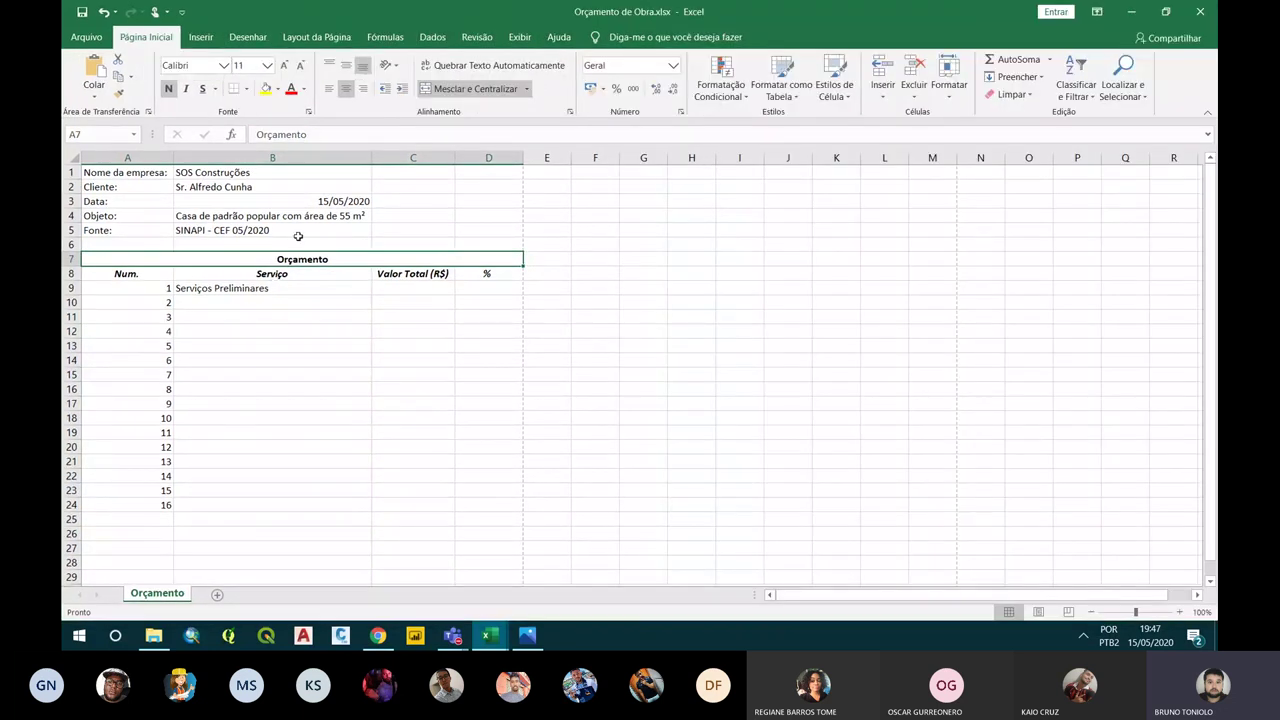
{"action": "left_click", "coordinate": [479, 90]}
Merge and centre the Orçamento title across A7:D7, then snap the window to the left half
{"action": "left_click", "coordinate": [302, 270]}
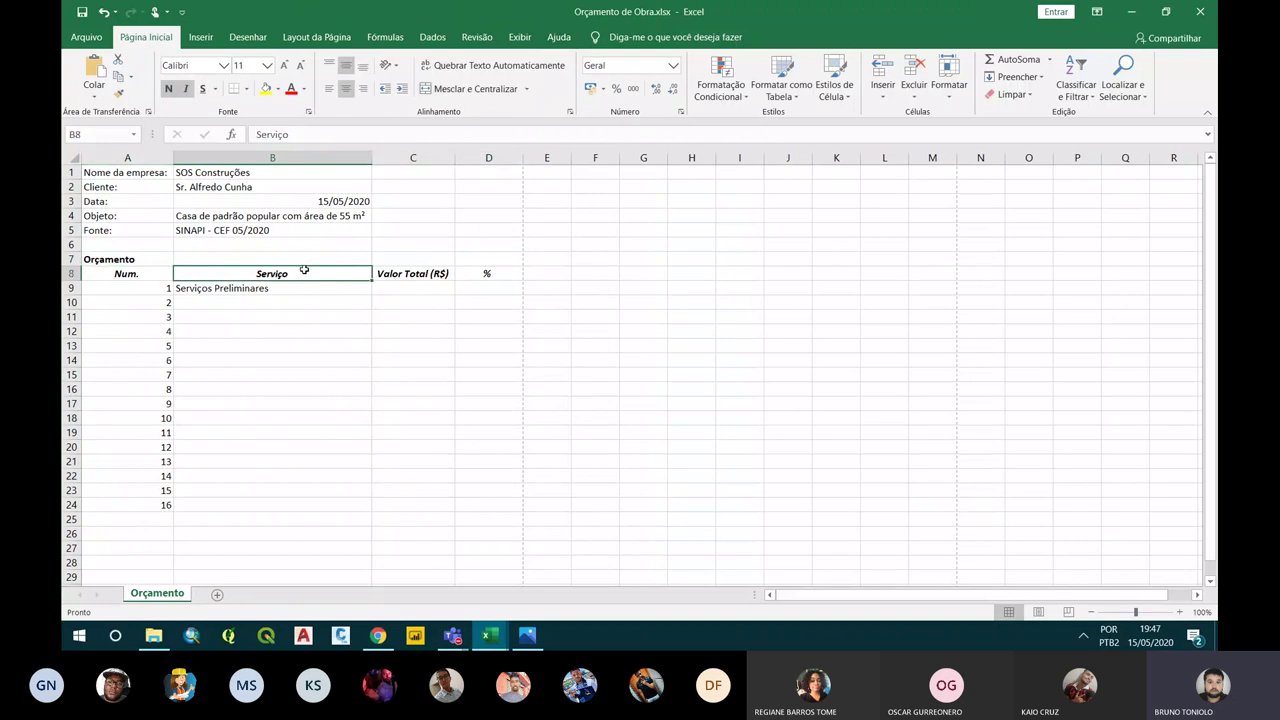
{"action": "left_click", "coordinate": [127, 259]}
{"action": "left_click_drag", "start_coordinate": [129, 258], "coordinate": [490, 259]}
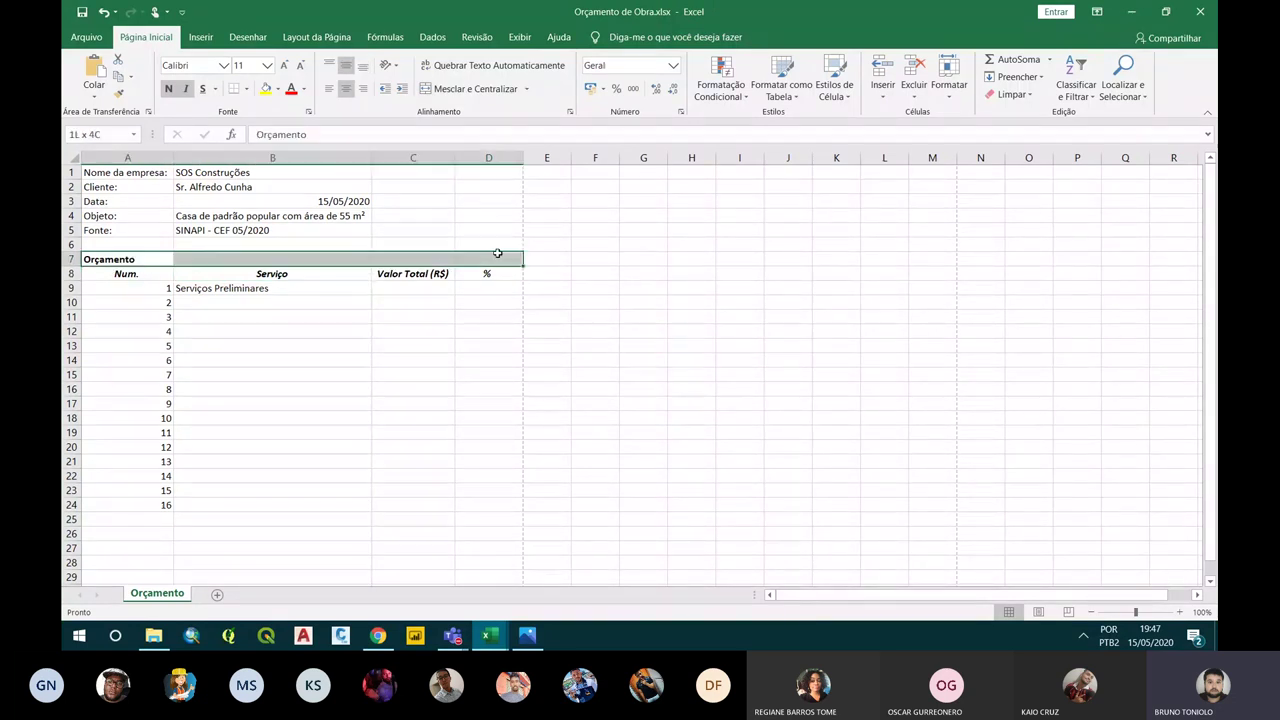
{"action": "left_click", "coordinate": [475, 89]}
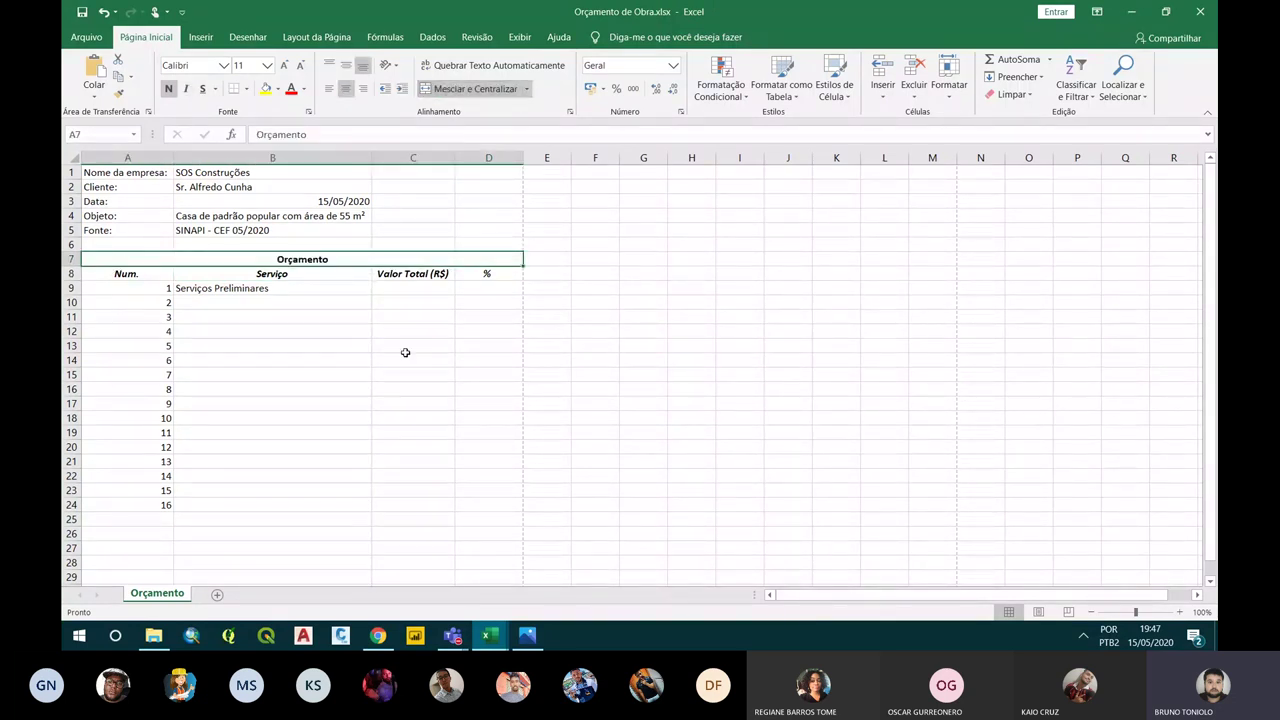
{"action": "left_click", "coordinate": [361, 425]}
{"action": "left_click_drag", "start_coordinate": [406, 17], "coordinate": [62, 318]}
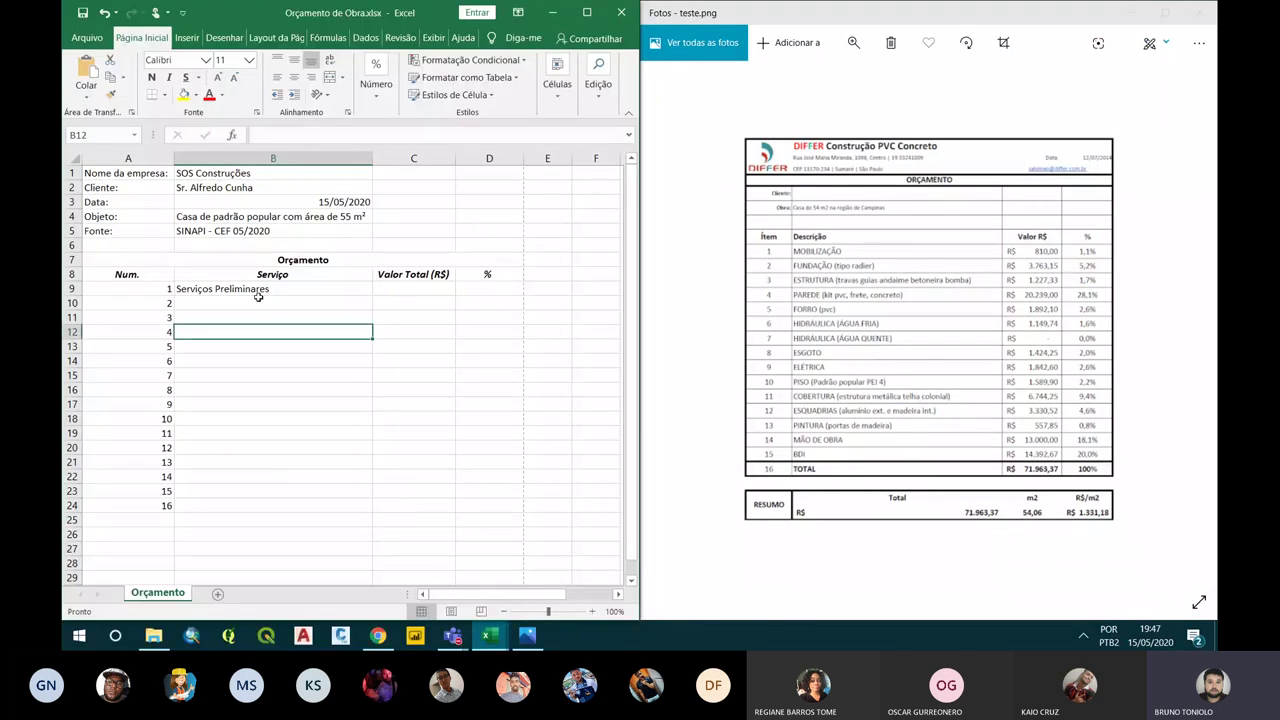
{"action": "left_click", "coordinate": [255, 290]}
Enter 'Fundação (radier)' in B10, correcting the typos
{"action": "left_click", "coordinate": [260, 306]}
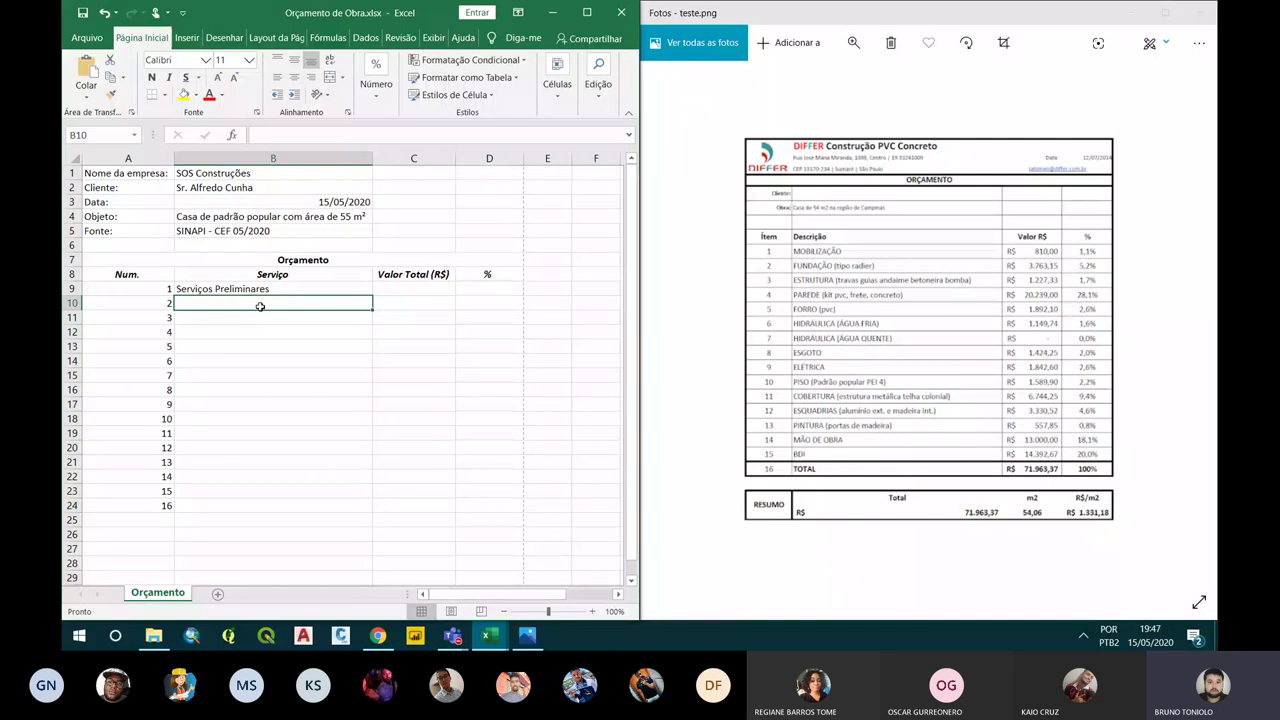
{"action": "type", "text": "Fundação ("}
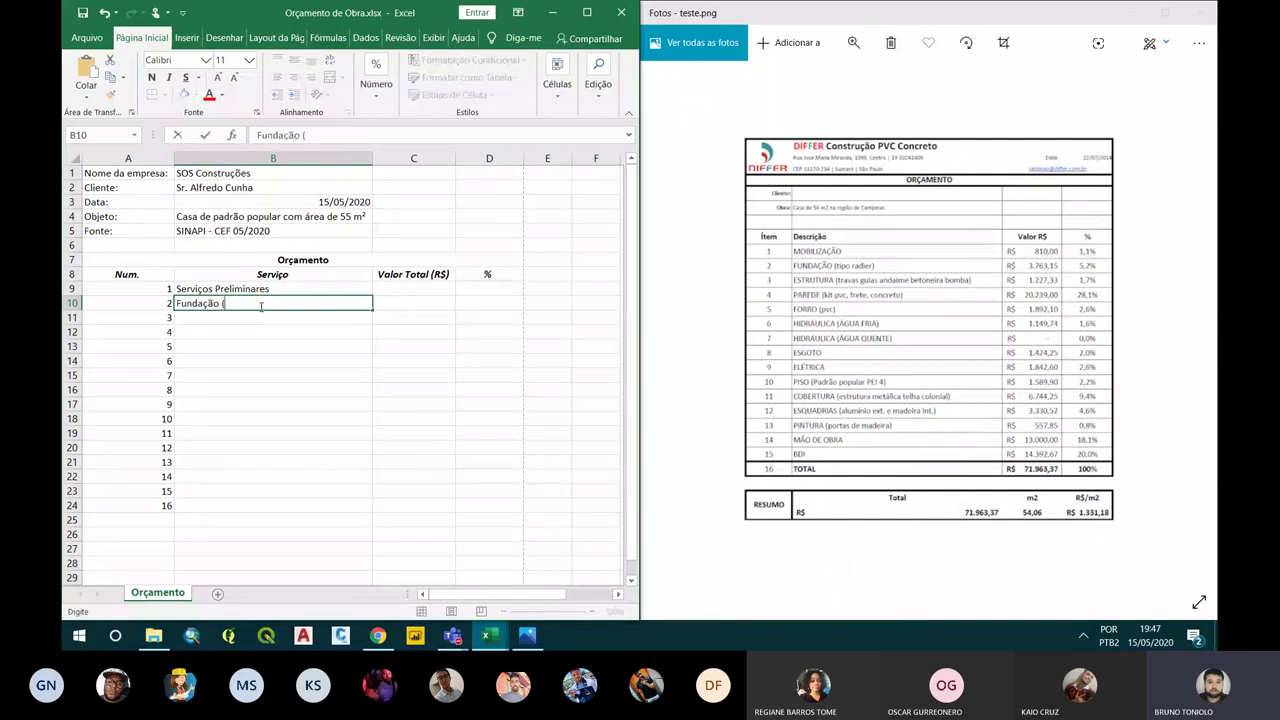
{"action": "type", "text": "rapdi"}
{"action": "key", "text": "BackSpace"}
{"action": "key", "text": "BackSpace"}
{"action": "key", "text": "BackSpace"}
{"action": "type", "text": "dier)"}
{"action": "key", "text": "BackSpace"}
{"action": "key", "text": "BackSpace"}
{"action": "key", "text": "BackSpace"}
{"action": "type", "text": "e"}
{"action": "key", "text": "Return"}
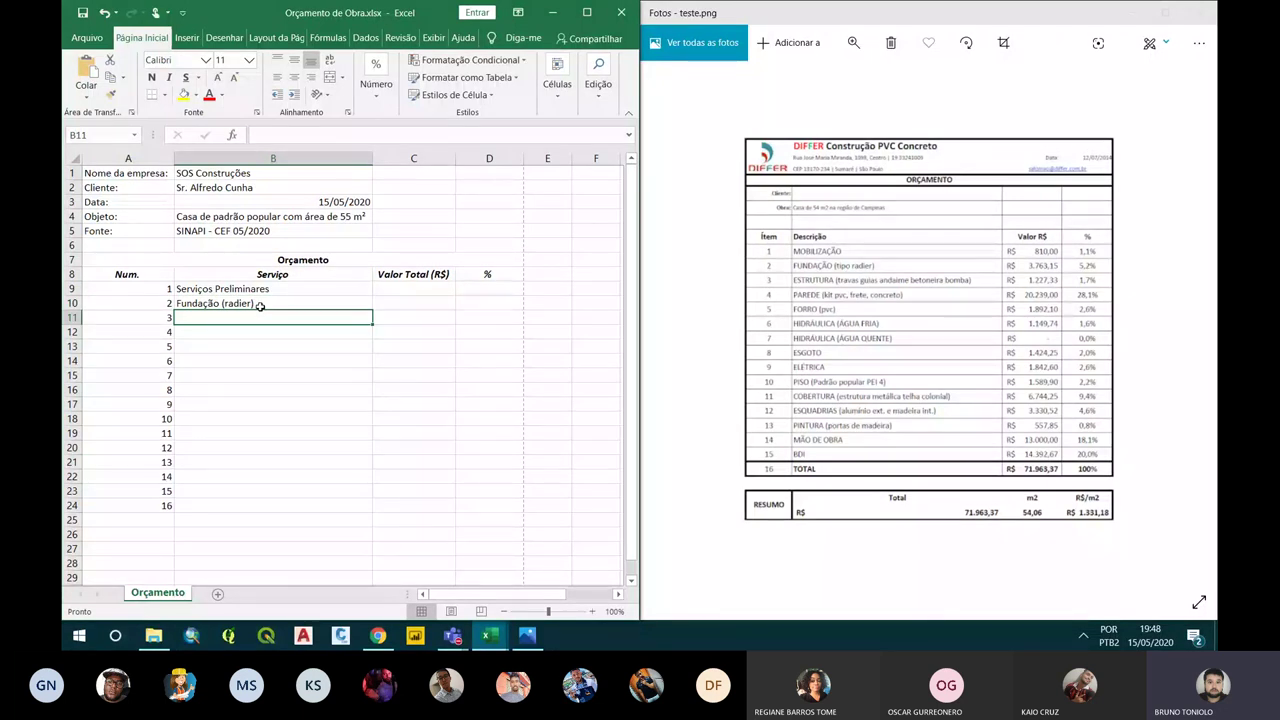
Enter 'Estrutura (viga, pilar e laje)', 'Alvenaria de vedação' and 'Forro (pvc)' in B11:B13
{"action": "type", "text": "Estrutura ("}
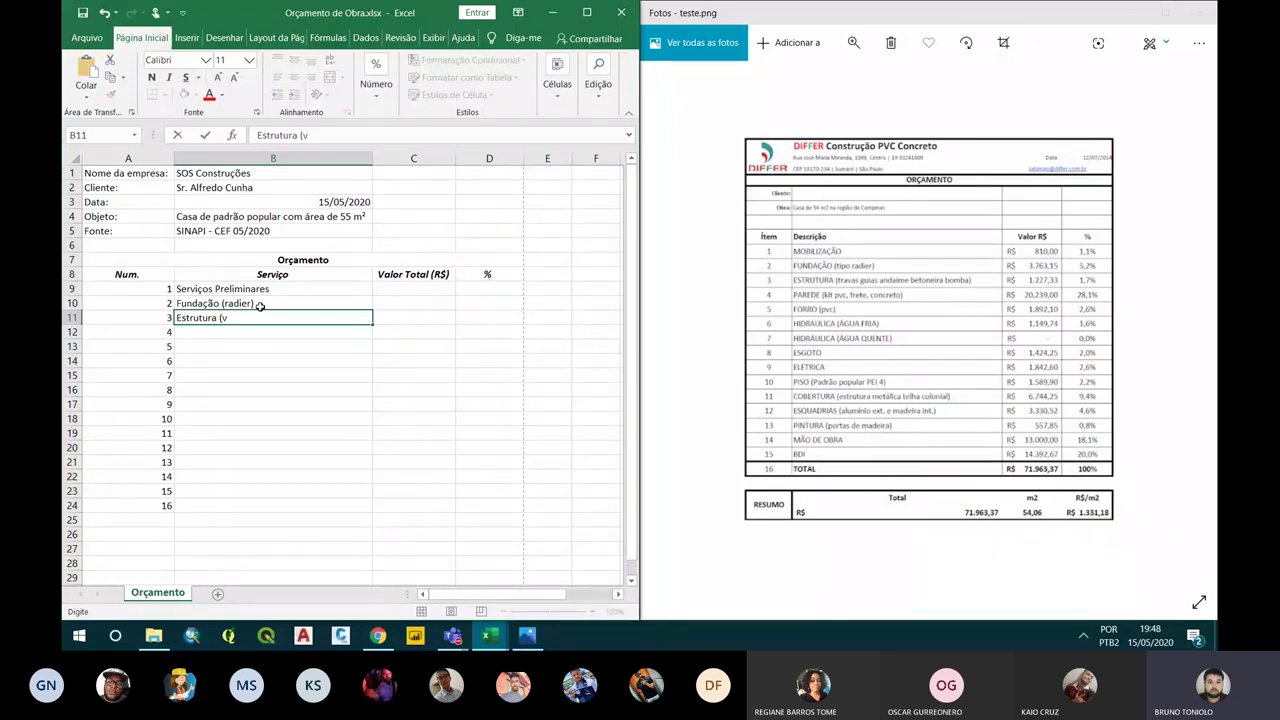
{"action": "type", "text": "vi"}
{"action": "type", "text": "ga, pilar "}
{"action": "type", "text": "e laje)"}
{"action": "key", "text": "Return"}
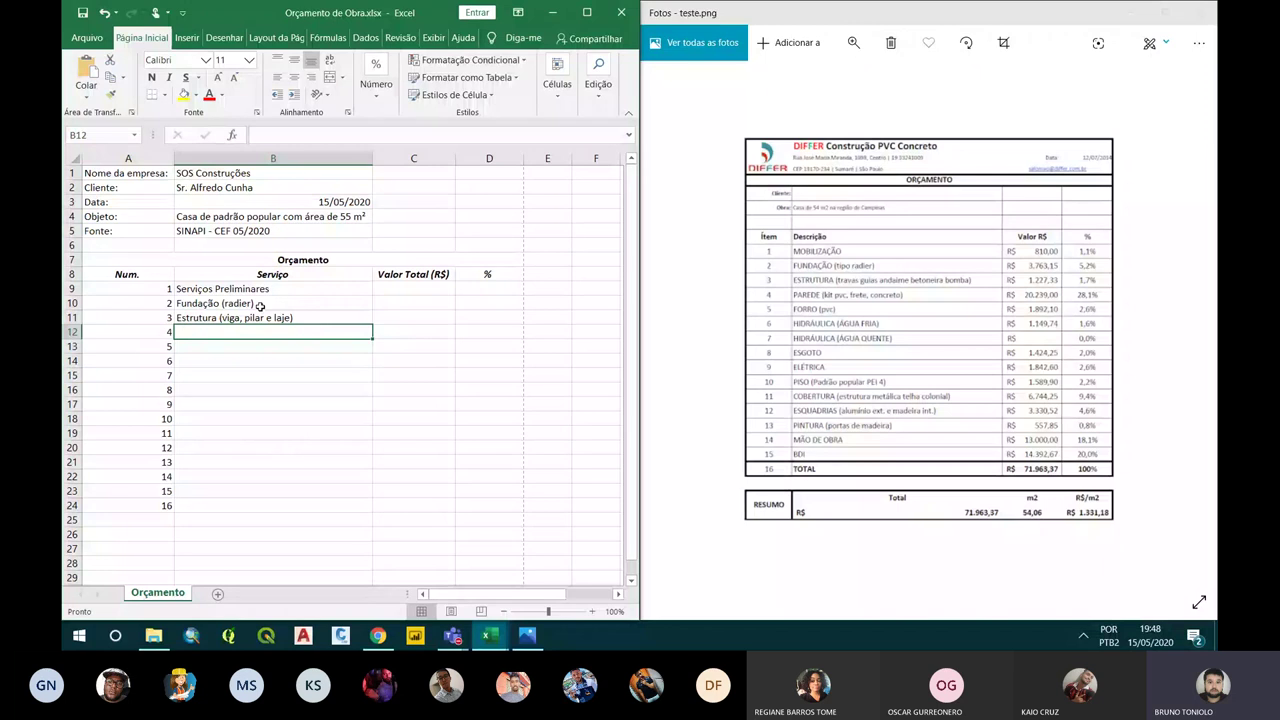
{"action": "type", "text": "Alvenar"}
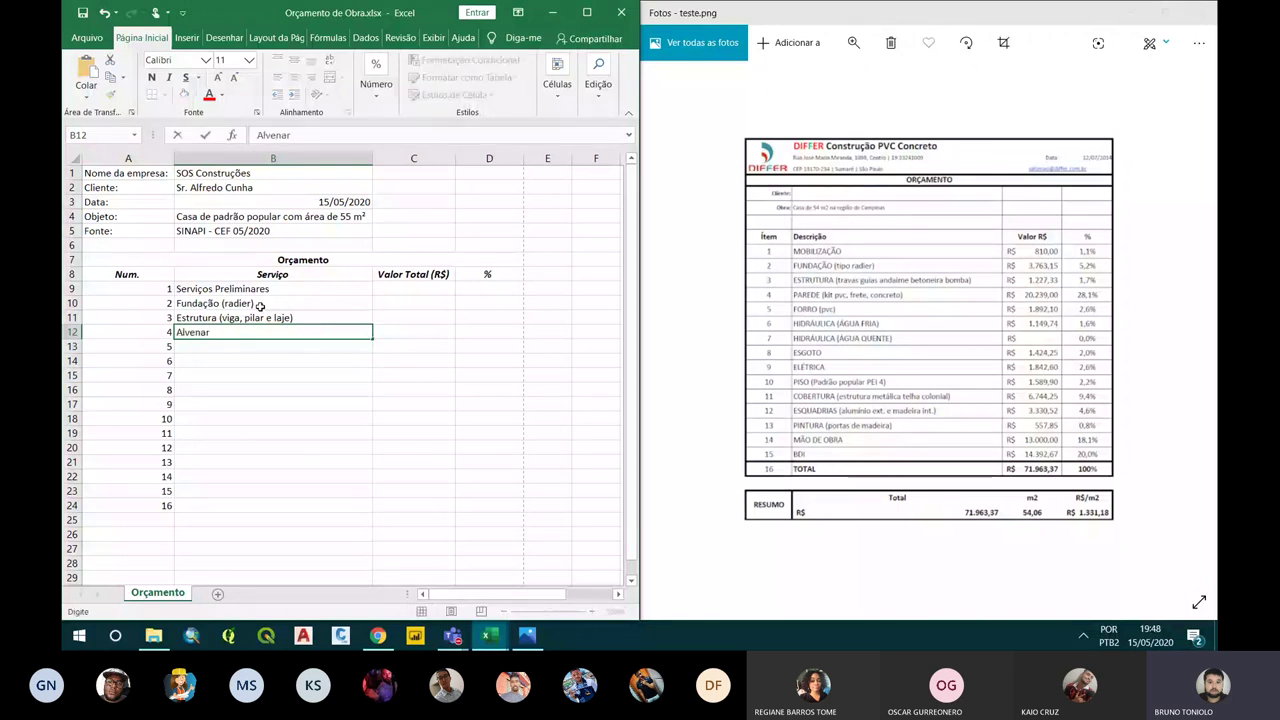
{"action": "type", "text": "ia d"}
{"action": "type", "text": "e vedação"}
{"action": "key", "text": "Return"}
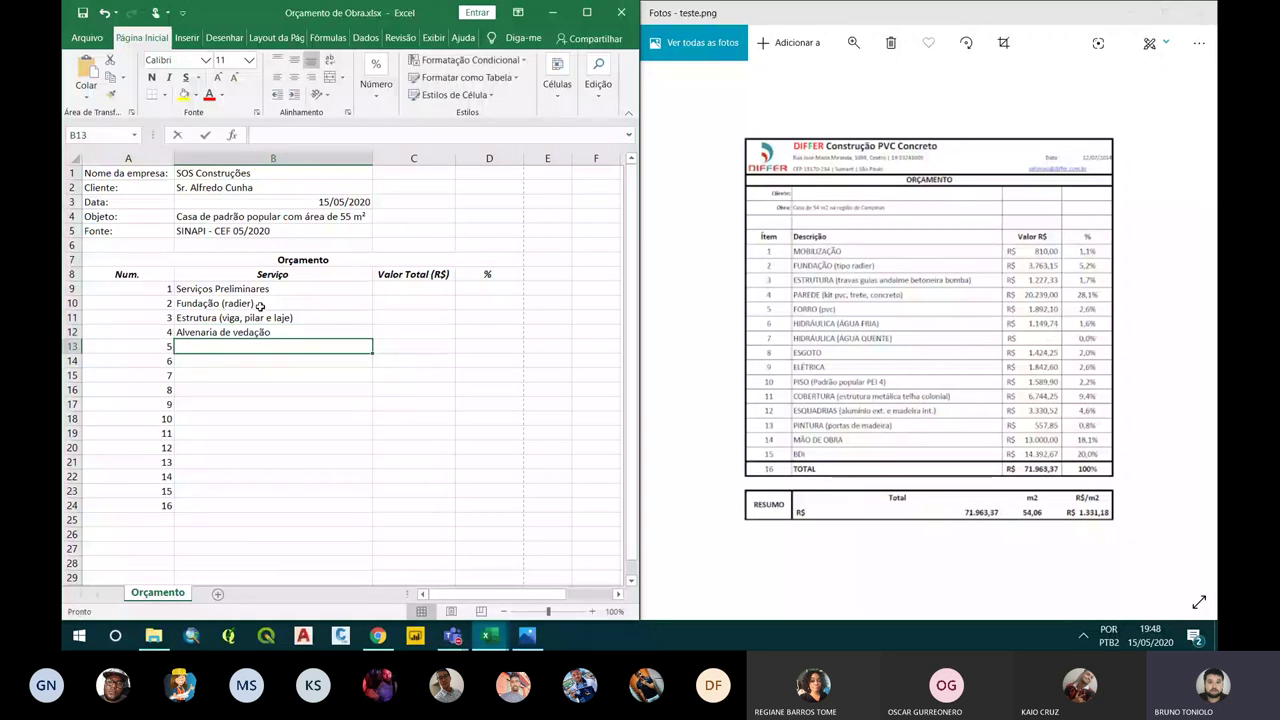
{"action": "type", "text": "Forro (pvc)"}
{"action": "key", "text": "Return"}
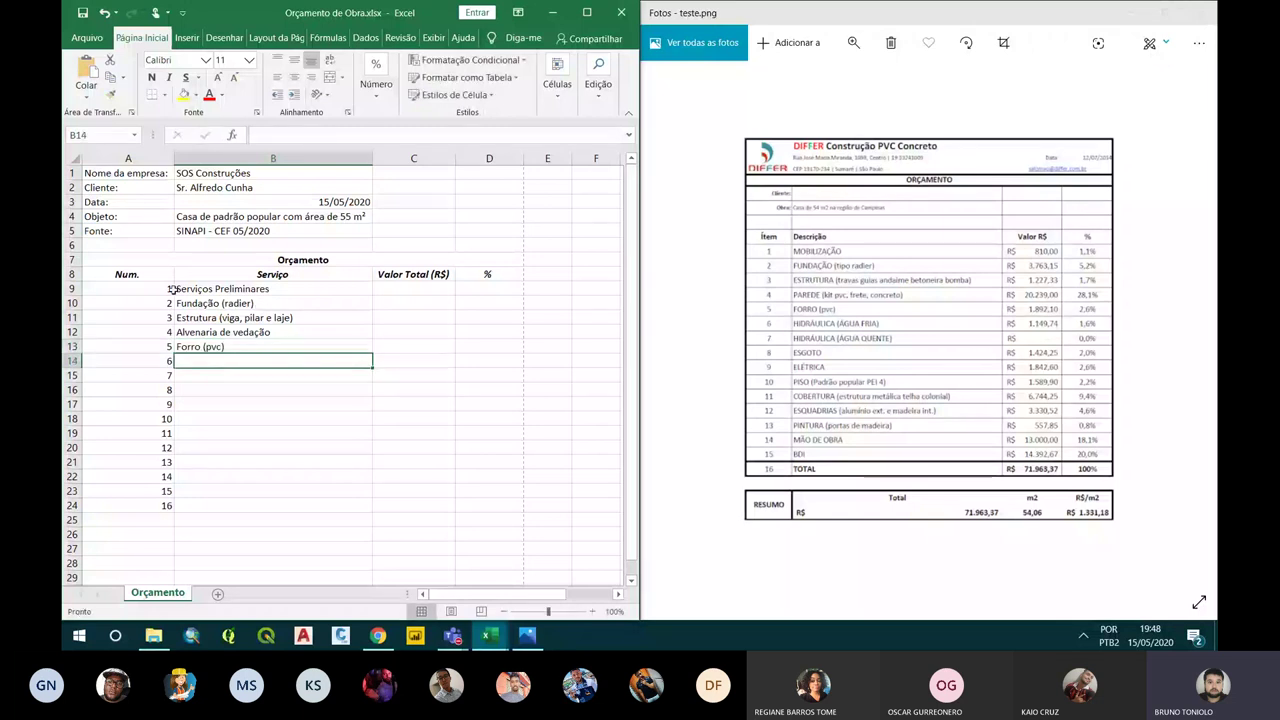
Change B9 to read 'Serviços preliminares' with a lowercase p
{"action": "double_click", "coordinate": [219, 288]}
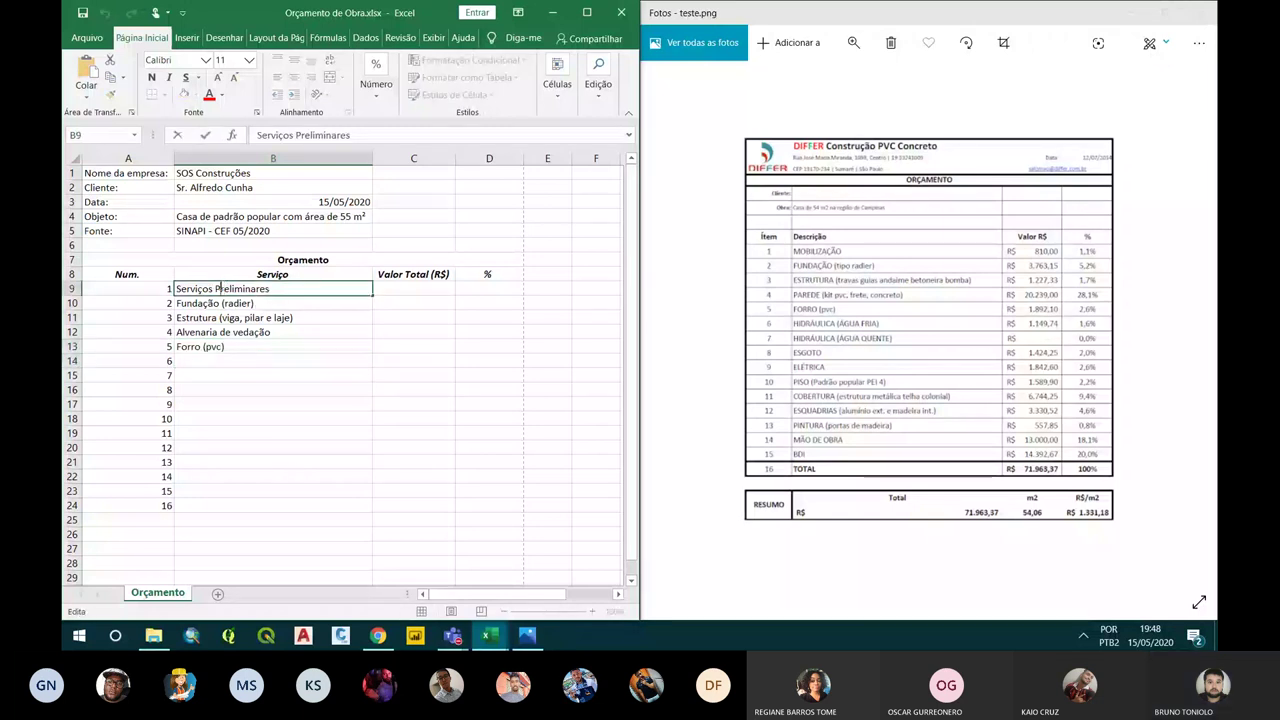
{"action": "type", "text": "p"}
{"action": "key", "text": "Return"}
{"action": "key", "text": "Down"}
{"action": "key", "text": "Down"}
{"action": "key", "text": "Down"}
{"action": "key", "text": "Down"}
Enter 'Instalação de água fria' in B14 and cancel the repeated AutoComplete entry in B15
{"action": "type", "text": "I"}
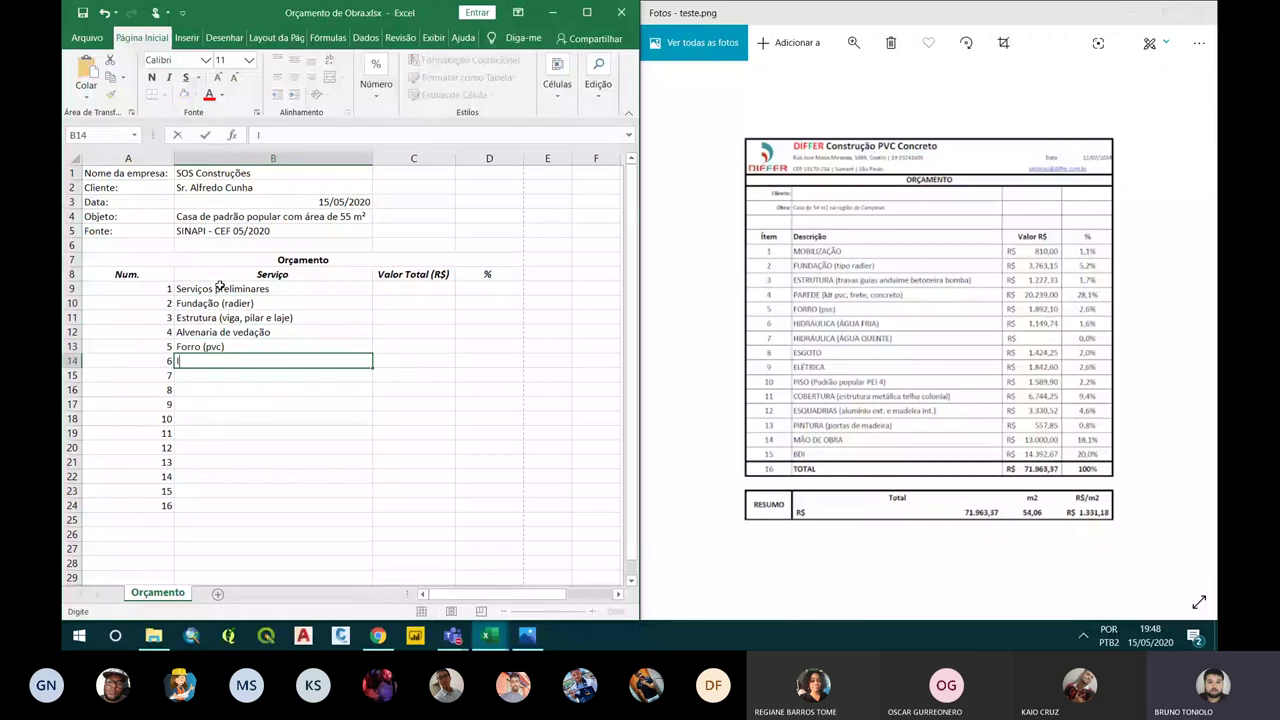
{"action": "type", "text": "nsla"}
{"action": "key", "text": "BackSpace"}
{"action": "key", "text": "BackSpace"}
{"action": "type", "text": "tal"}
{"action": "key", "text": "BackSpace"}
{"action": "type", "text": "lação de água fria"}
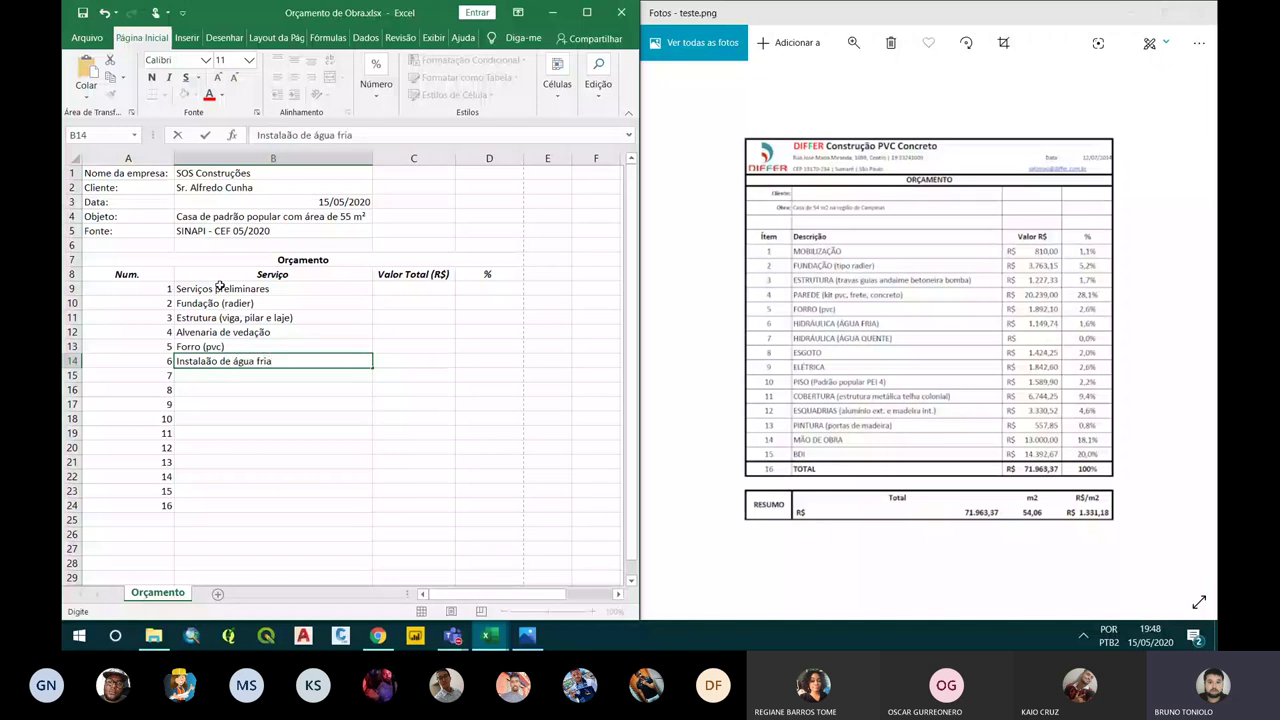
{"action": "key", "text": "BackSpace"}
{"action": "key", "text": "BackSpace"}
{"action": "key", "text": "BackSpace"}
{"action": "key", "text": "BackSpace"}
{"action": "key", "text": "BackSpace"}
{"action": "key", "text": "BackSpace"}
{"action": "key", "text": "BackSpace"}
{"action": "key", "text": "BackSpace"}
{"action": "key", "text": "BackSpace"}
{"action": "key", "text": "BackSpace"}
{"action": "key", "text": "BackSpace"}
{"action": "type", "text": "ção de água fria"}
{"action": "key", "text": "Return"}
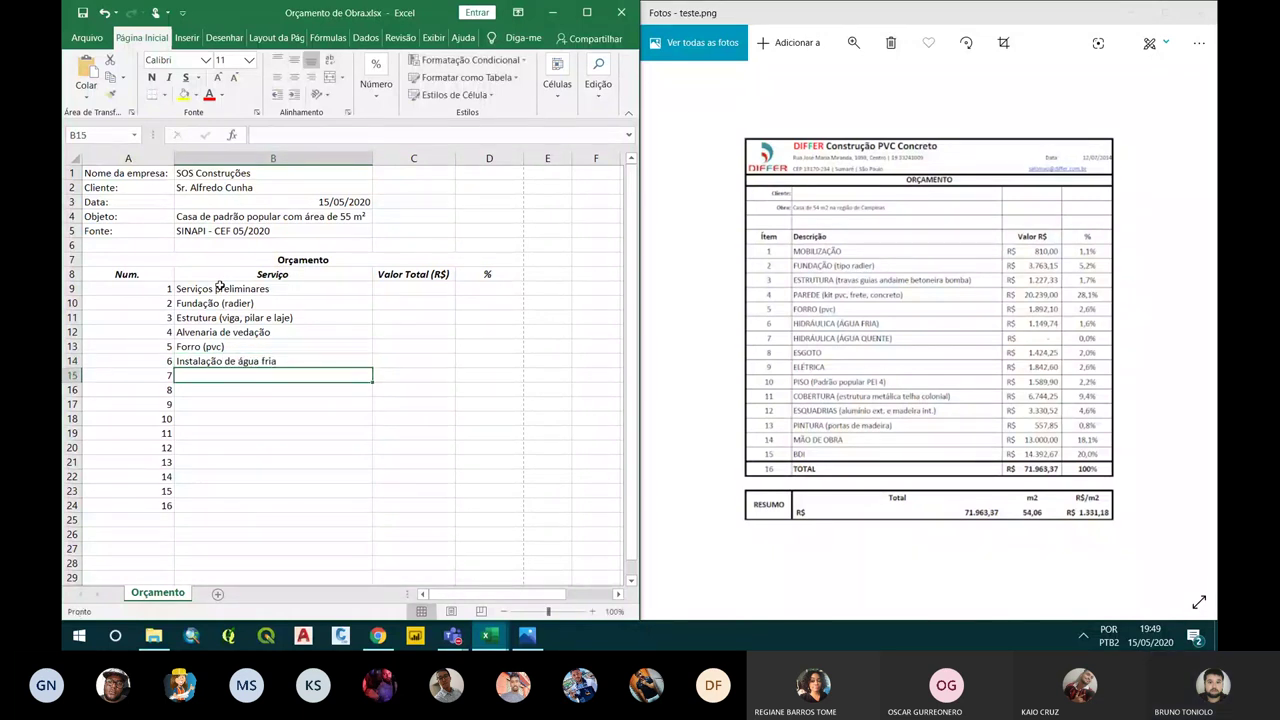
{"action": "type", "text": "Instalação de água fria"}
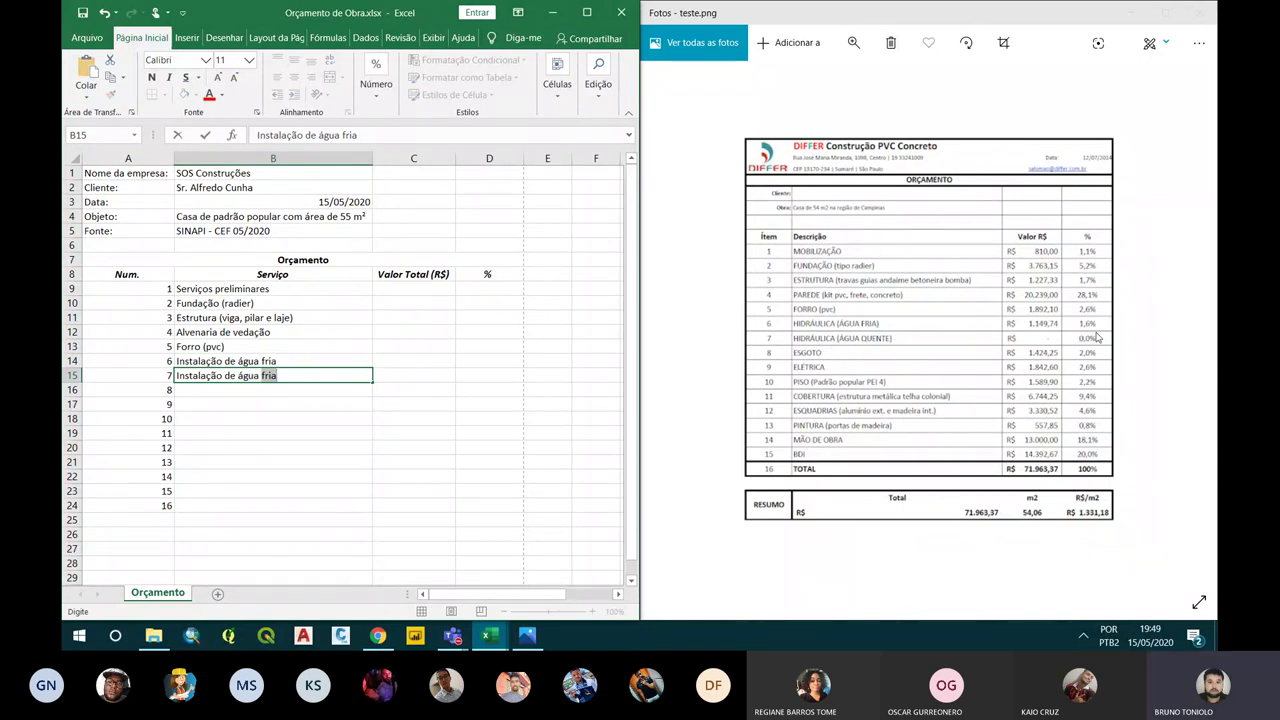
{"action": "key", "text": "Escape"}
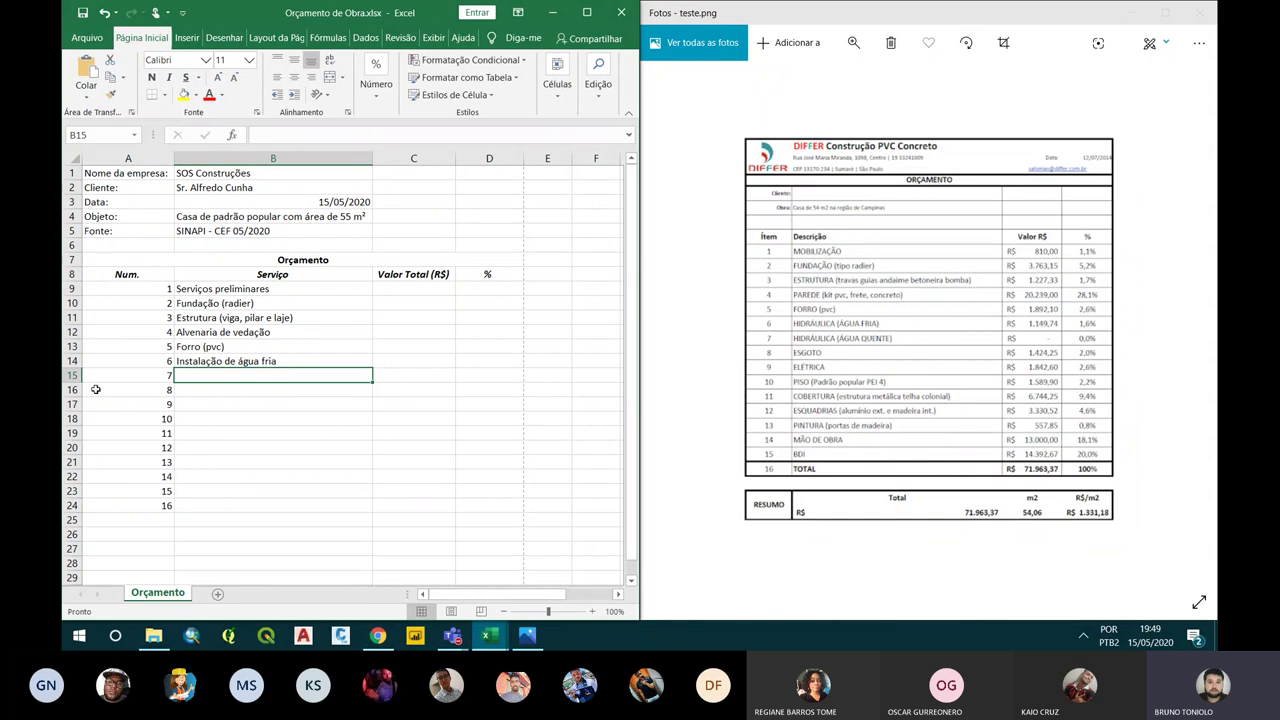
Delete row 15, which holds item number 7
{"action": "left_click", "coordinate": [293, 442]}
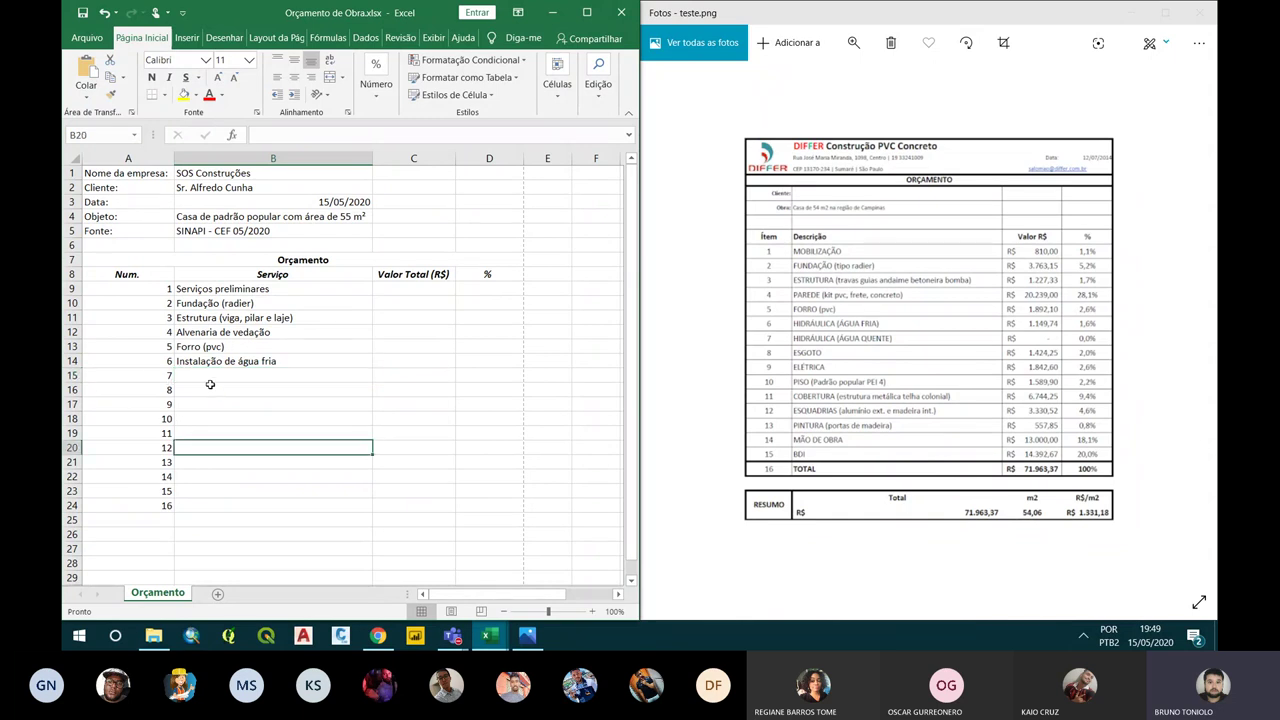
{"action": "left_click", "coordinate": [200, 378]}
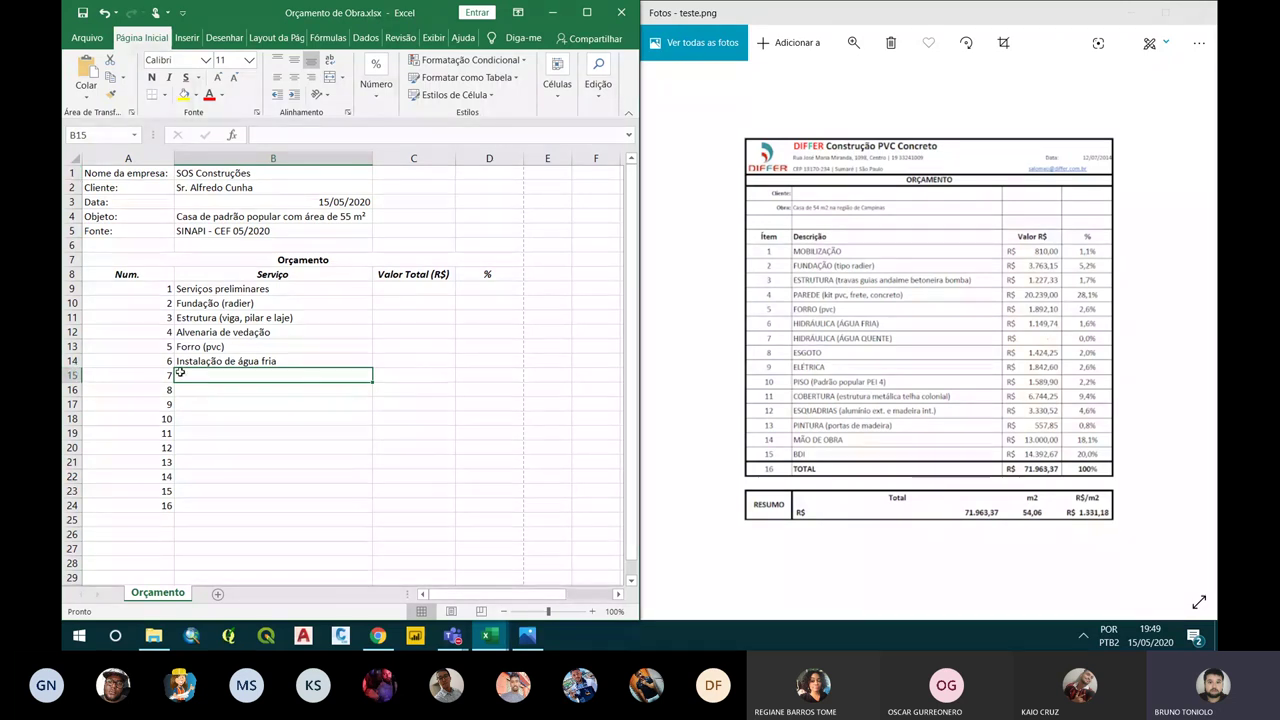
{"action": "left_click", "coordinate": [70, 375]}
{"action": "right_click", "coordinate": [72, 375]}
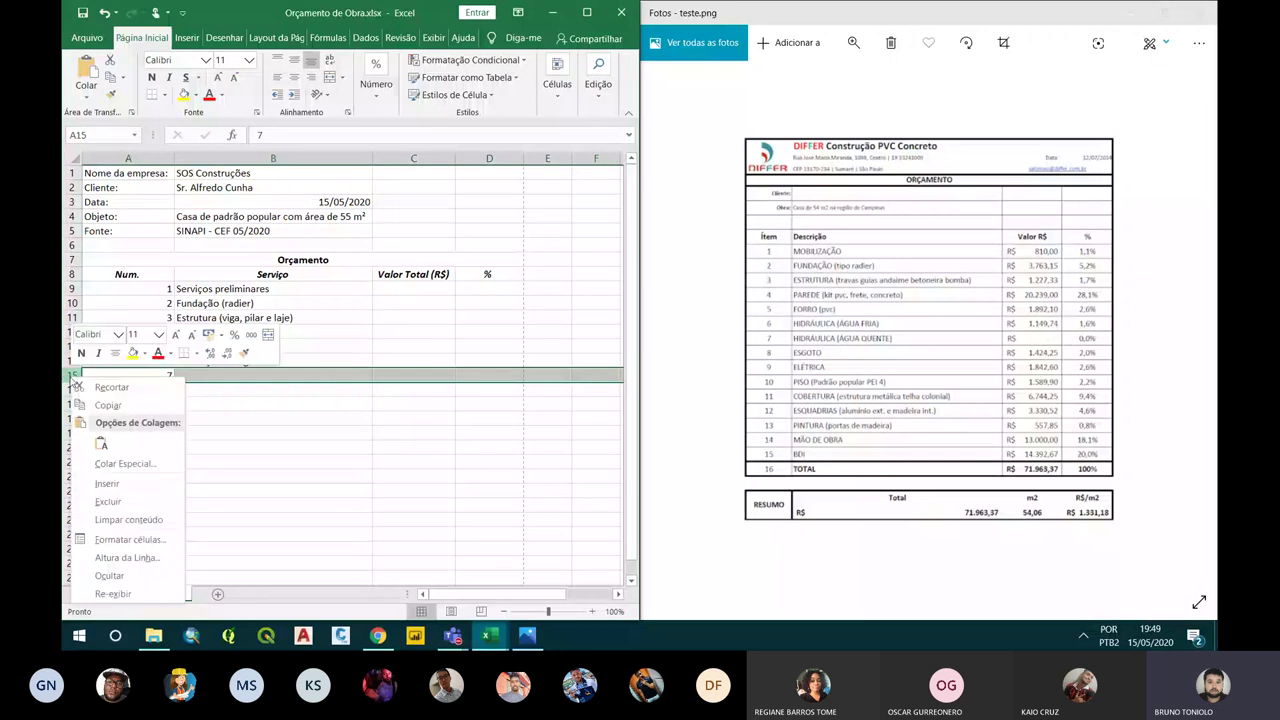
{"action": "left_click", "coordinate": [108, 501]}
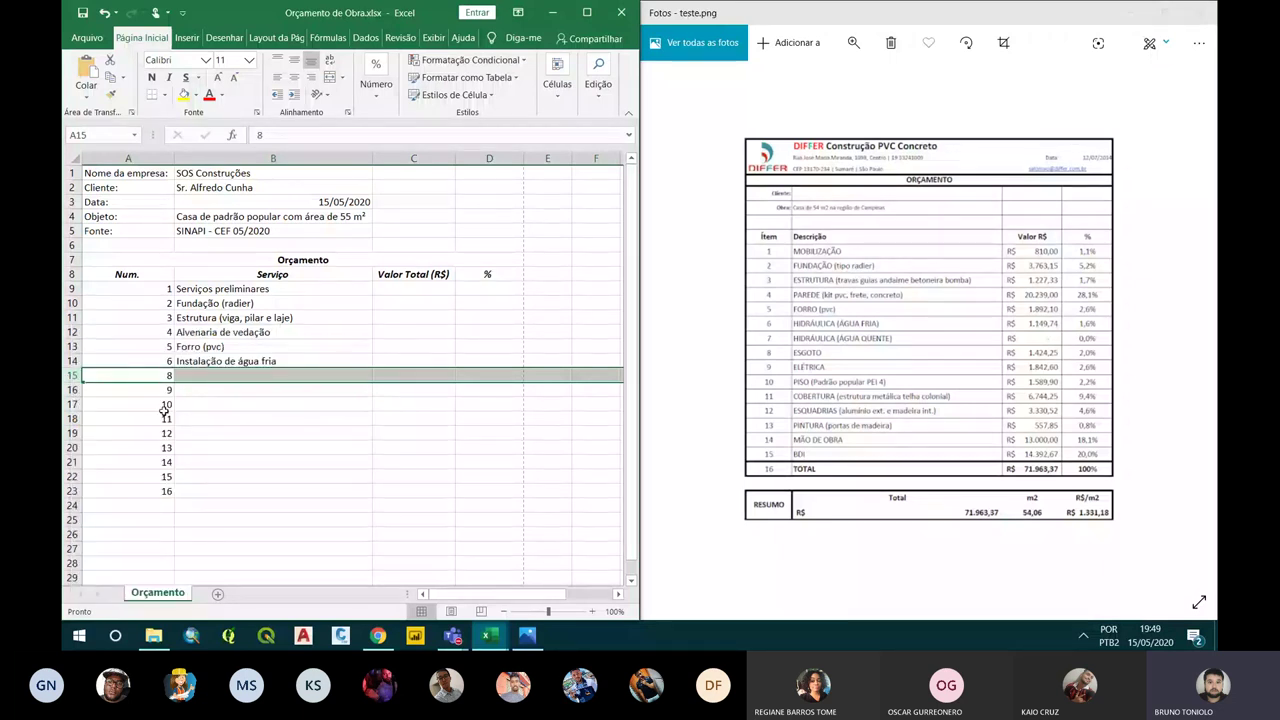
Fill the Num. column from A14 down to A23 as the series 7 to 15
{"action": "left_click", "coordinate": [164, 361]}
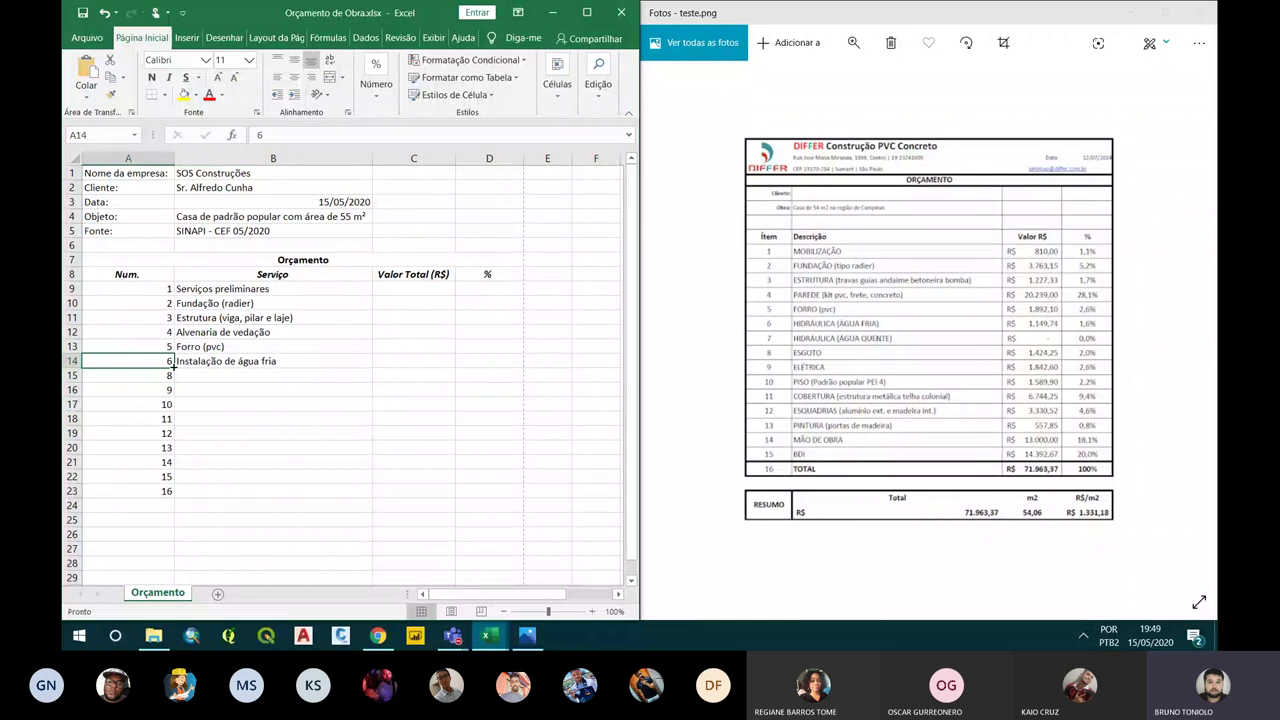
{"action": "left_click_drag", "start_coordinate": [174, 366], "coordinate": [176, 495]}
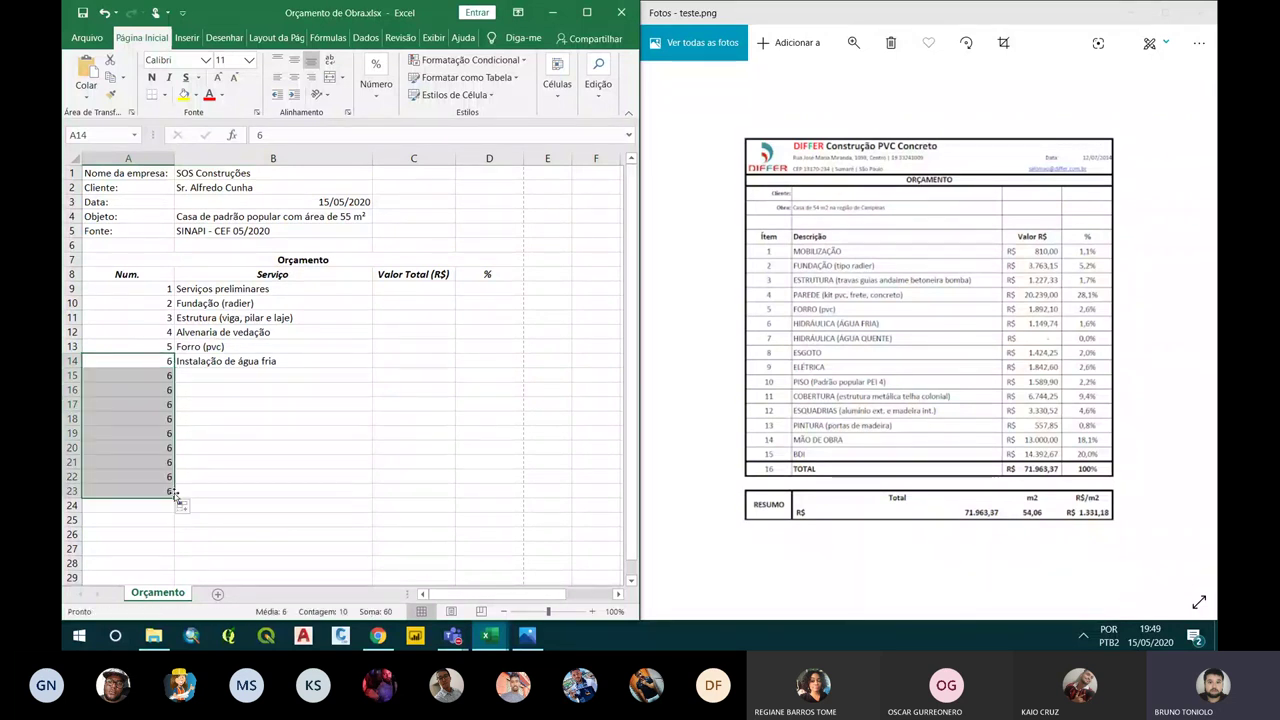
{"action": "left_click", "coordinate": [155, 447]}
{"action": "left_click", "coordinate": [164, 361]}
{"action": "left_click_drag", "start_coordinate": [174, 366], "coordinate": [170, 494]}
{"action": "scroll", "coordinate": [281, 379], "scroll_direction": "down", "scroll_amount": 1}
{"action": "scroll", "coordinate": [281, 379], "scroll_direction": "up", "scroll_amount": 1}
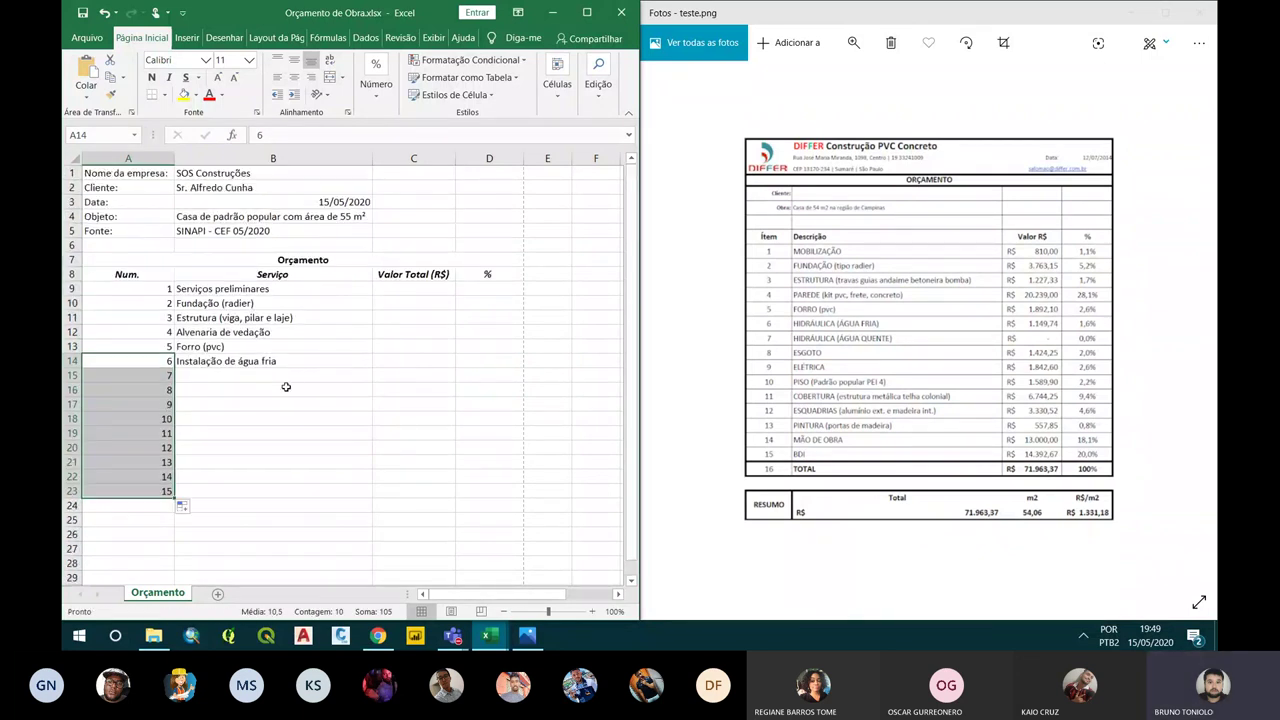
{"action": "left_click", "coordinate": [447, 640]}
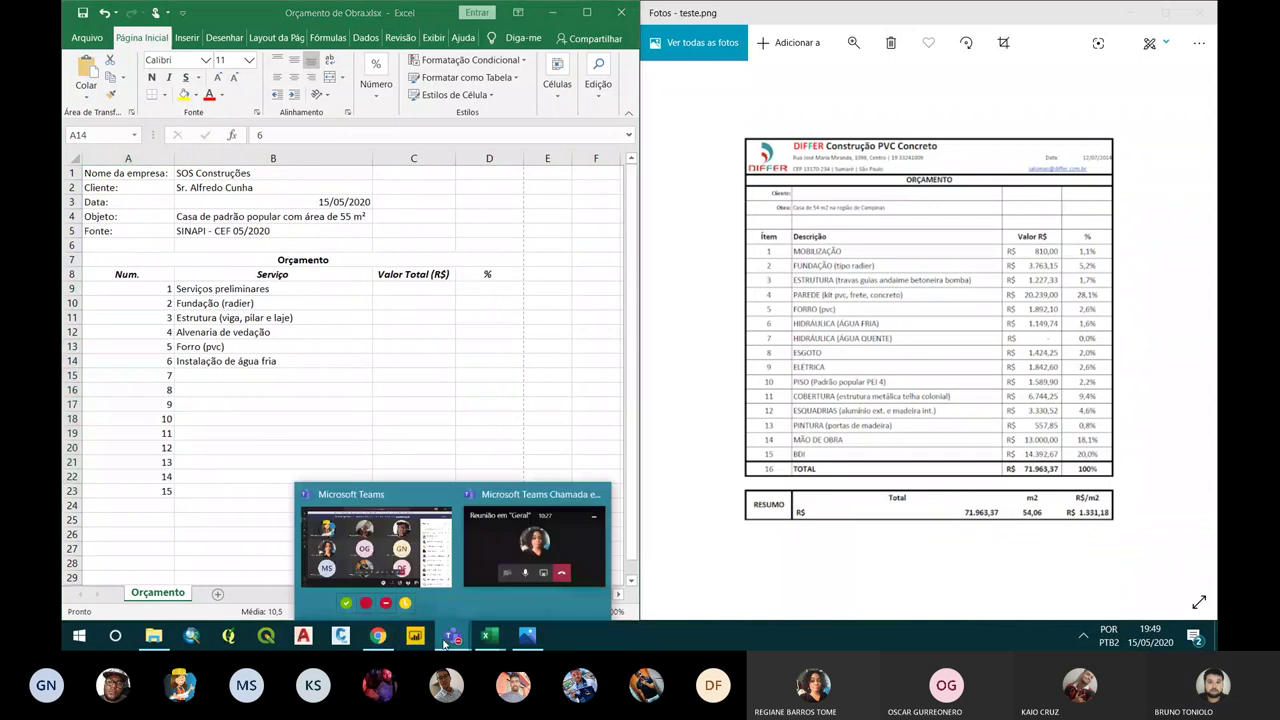
{"action": "left_click", "coordinate": [208, 374]}
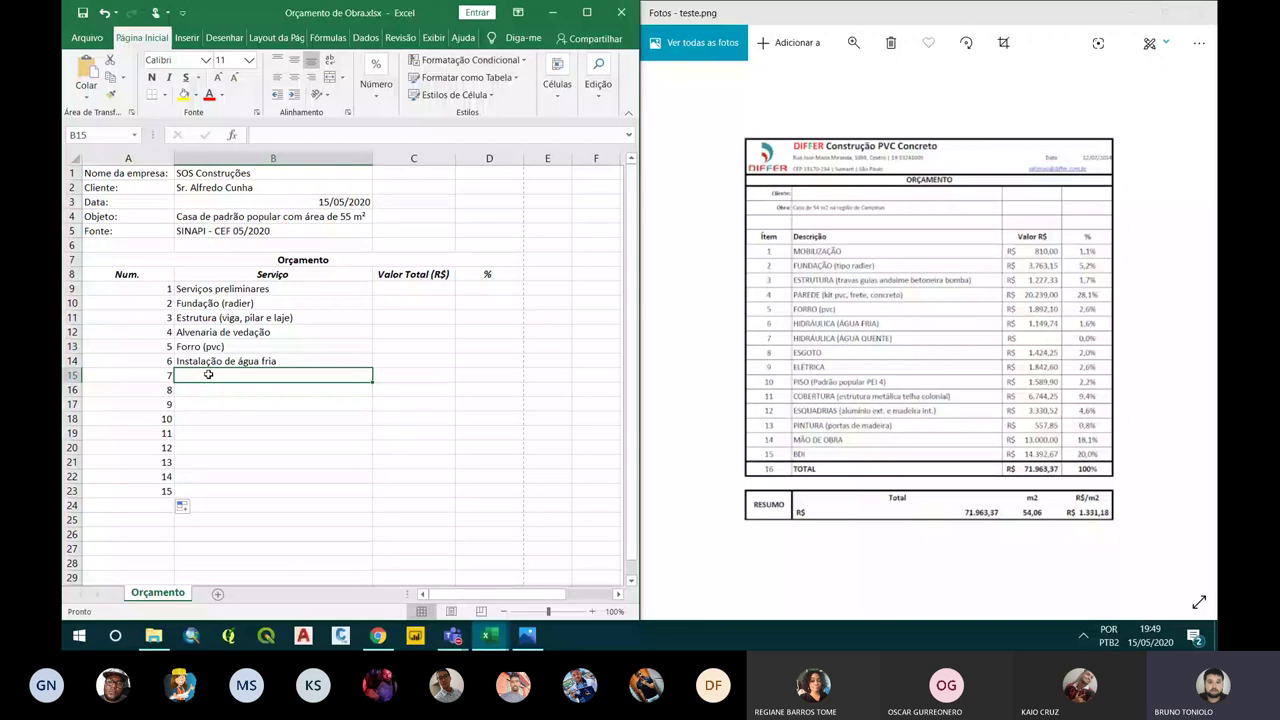
Enter 'Instalação de esgotamento', 'Instalação elétrica' and 'Piso (padrão popular PEI4)' in B15:B17
{"action": "type", "text": "Instalação de esgotamento"}
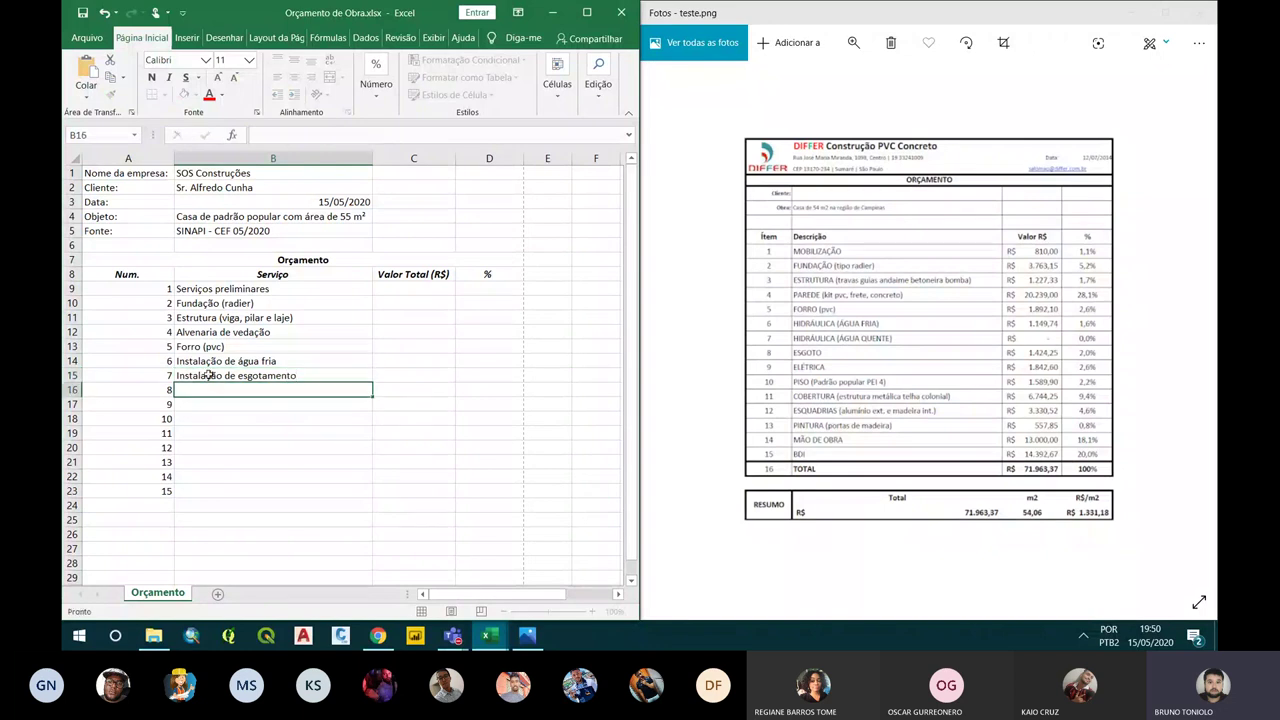
{"action": "key", "text": "Return"}
{"action": "type", "text": "Instalação elétrica"}
{"action": "key", "text": "Return"}
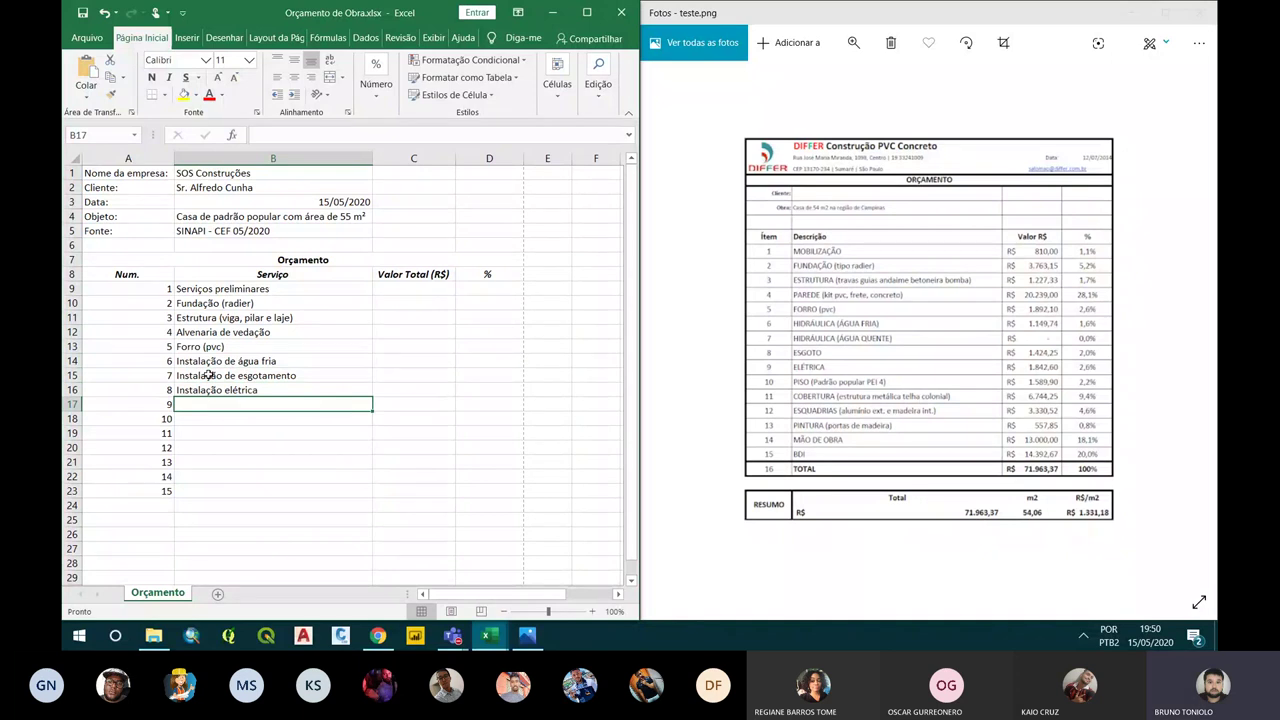
{"action": "type", "text": "Piso (padrão po"}
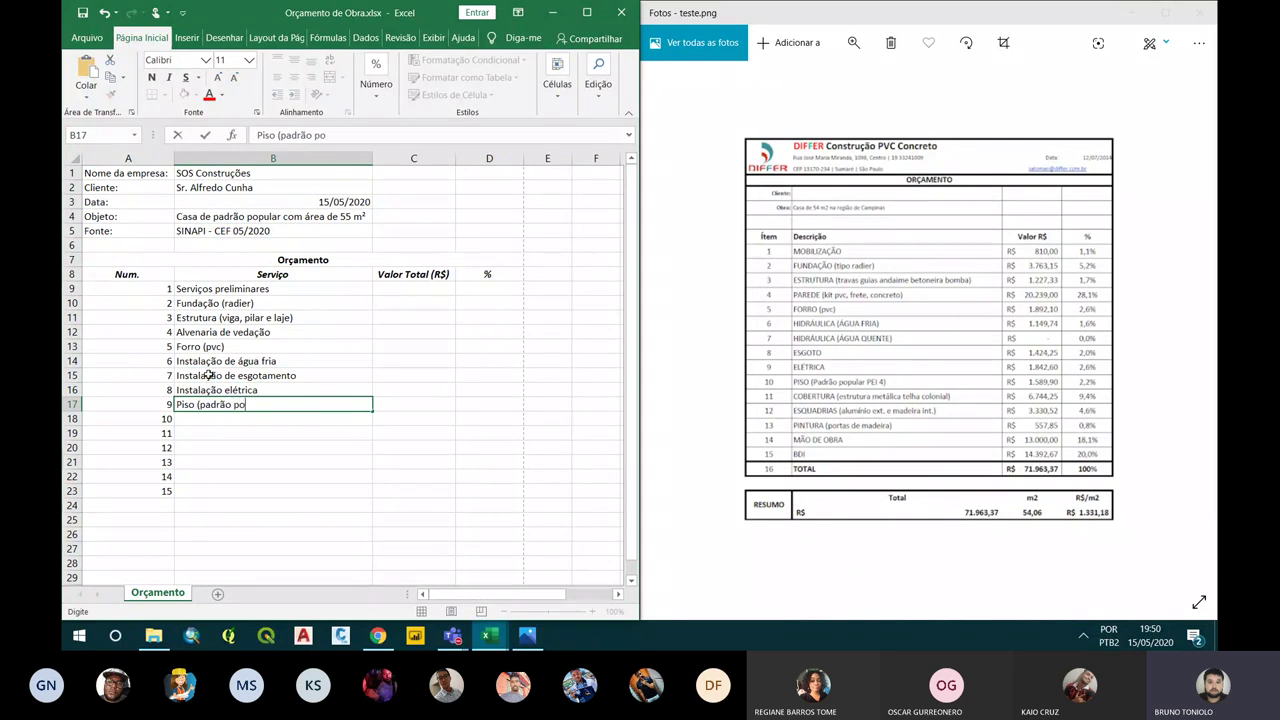
{"action": "type", "text": "pular PE"}
{"action": "type", "text": "IS"}
{"action": "type", "text": ")"}
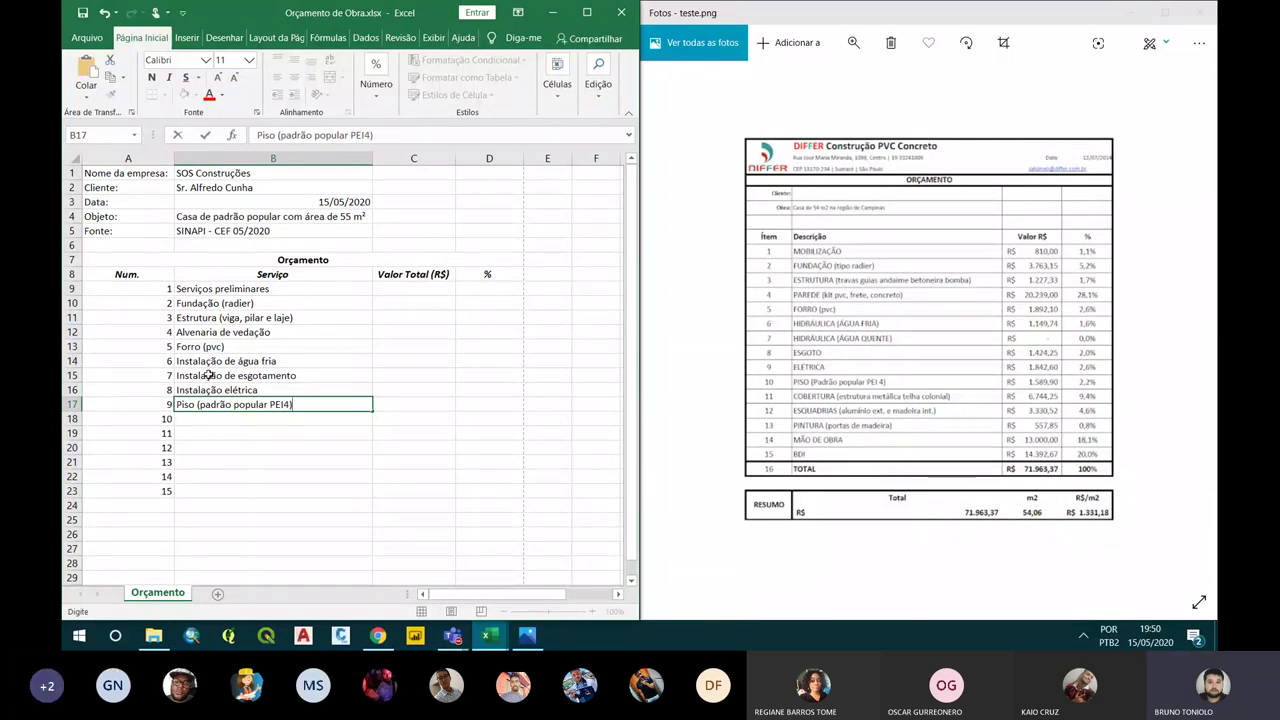
{"action": "key", "text": "Return"}
Enter 'Cobertura (estrutura metálica com telha colonial)' in B18 and begin 'Esquadrias (portas e janelas)' below
{"action": "type", "text": "C"}
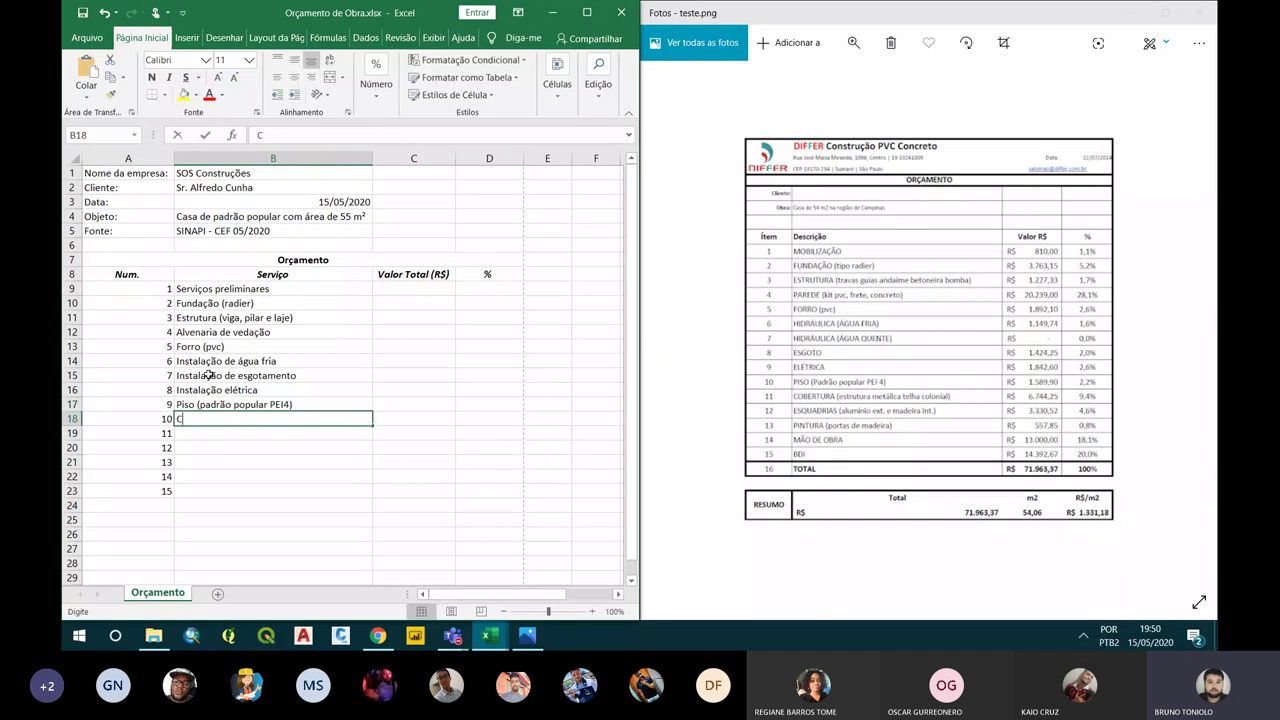
{"action": "type", "text": "oberut"}
{"action": "key", "text": "BackSpace"}
{"action": "key", "text": "BackSpace"}
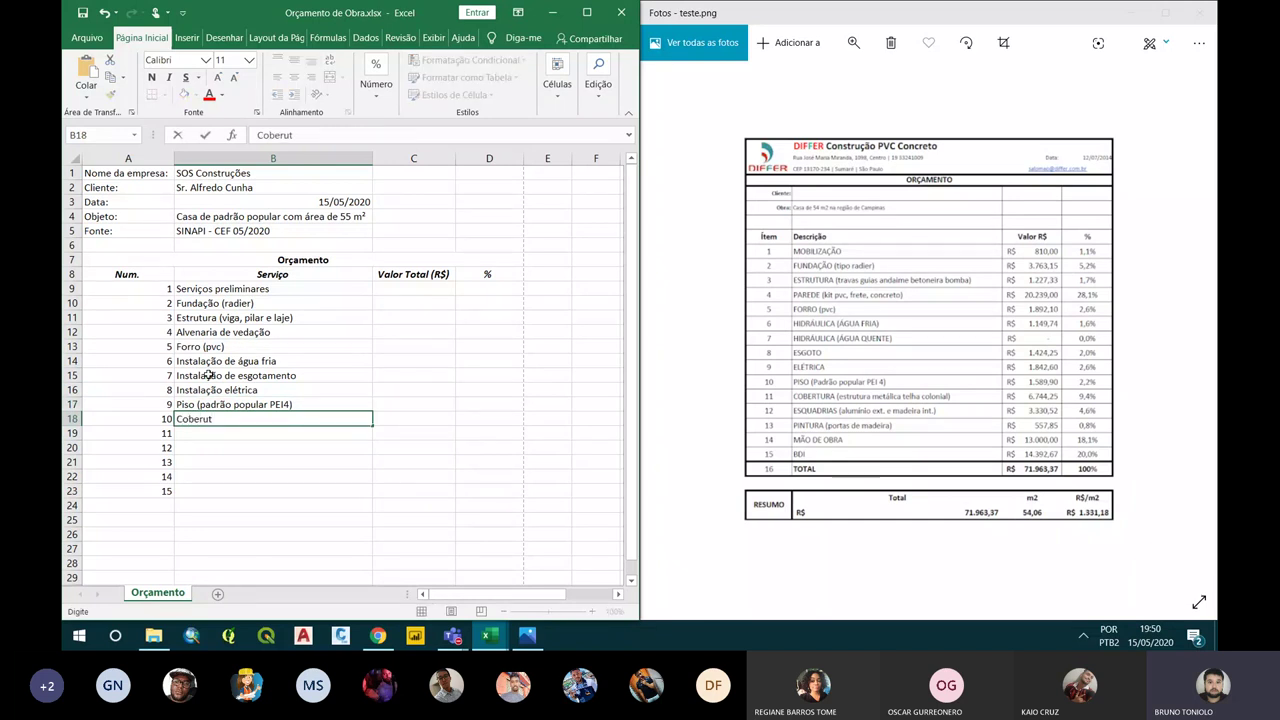
{"action": "type", "text": "tura ("}
{"action": "type", "text": "estrt"}
{"action": "key", "text": "BackSpace"}
{"action": "key", "text": "BackSpace"}
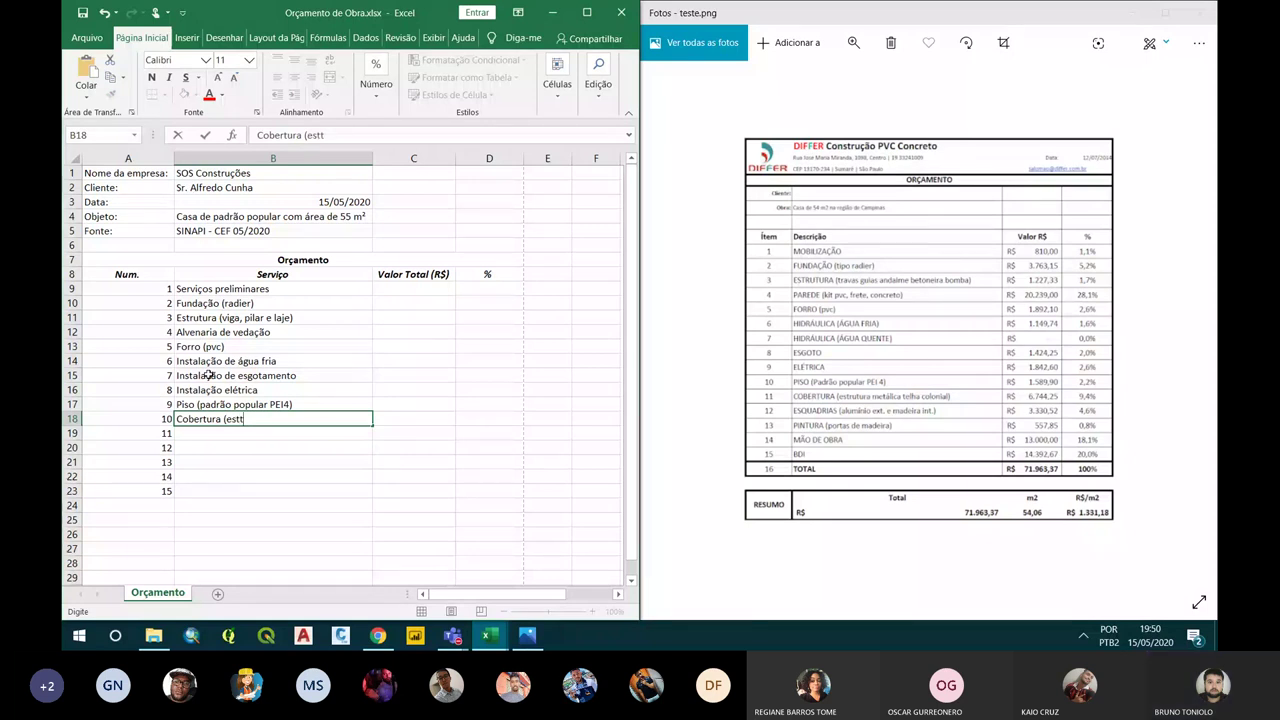
{"action": "key", "text": "BackSpace"}
{"action": "type", "text": "rutura metálica com telha colonial)"}
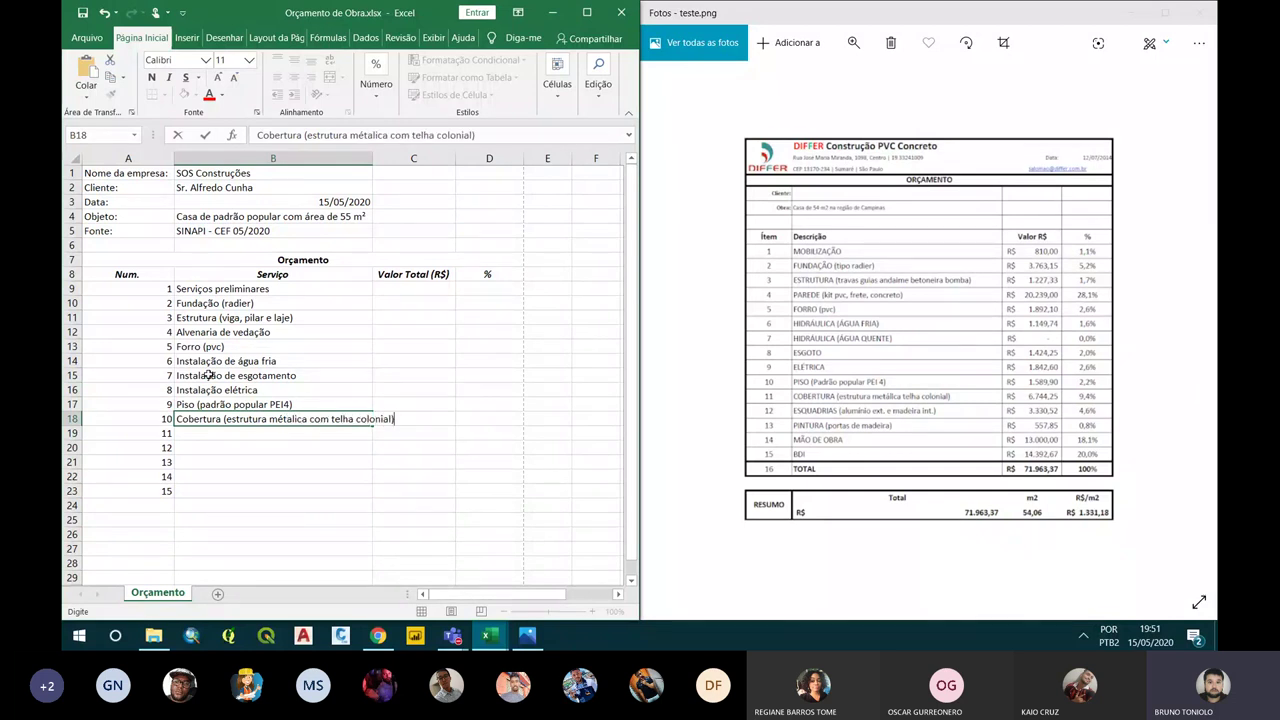
{"action": "key", "text": "Return"}
{"action": "type", "text": "Esquadrias ("}
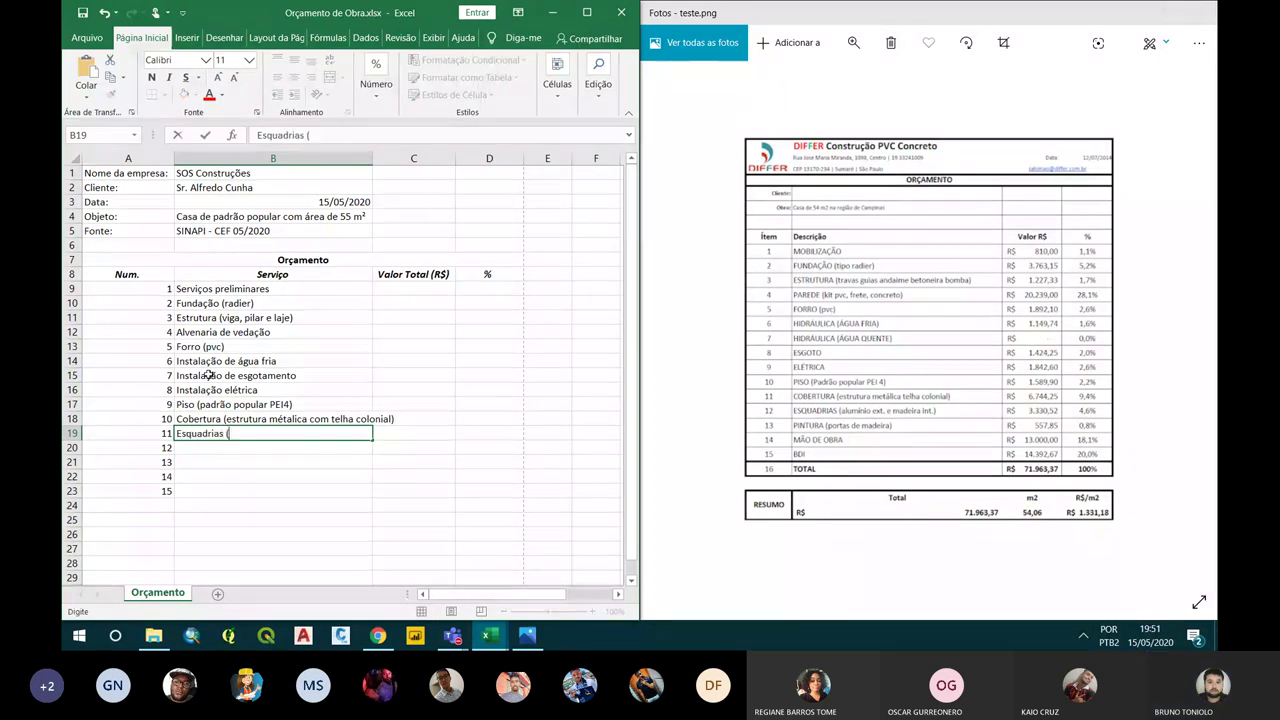
{"action": "type", "text": "porta"}
{"action": "type", "text": "s e janelas)"}
Commit 'Esquadrias (portas e janelas)', then add 'Pintura' and 'Serviços complementares'
{"action": "key", "text": "Return"}
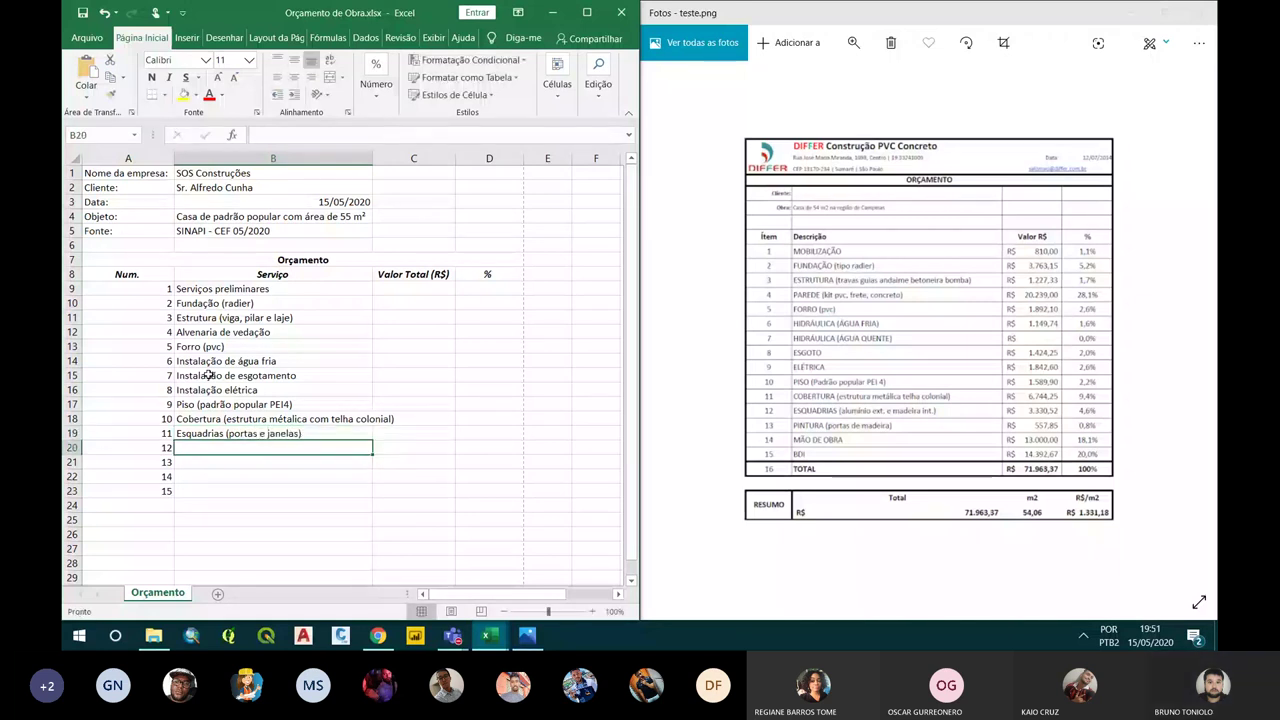
{"action": "type", "text": "Pintura"}
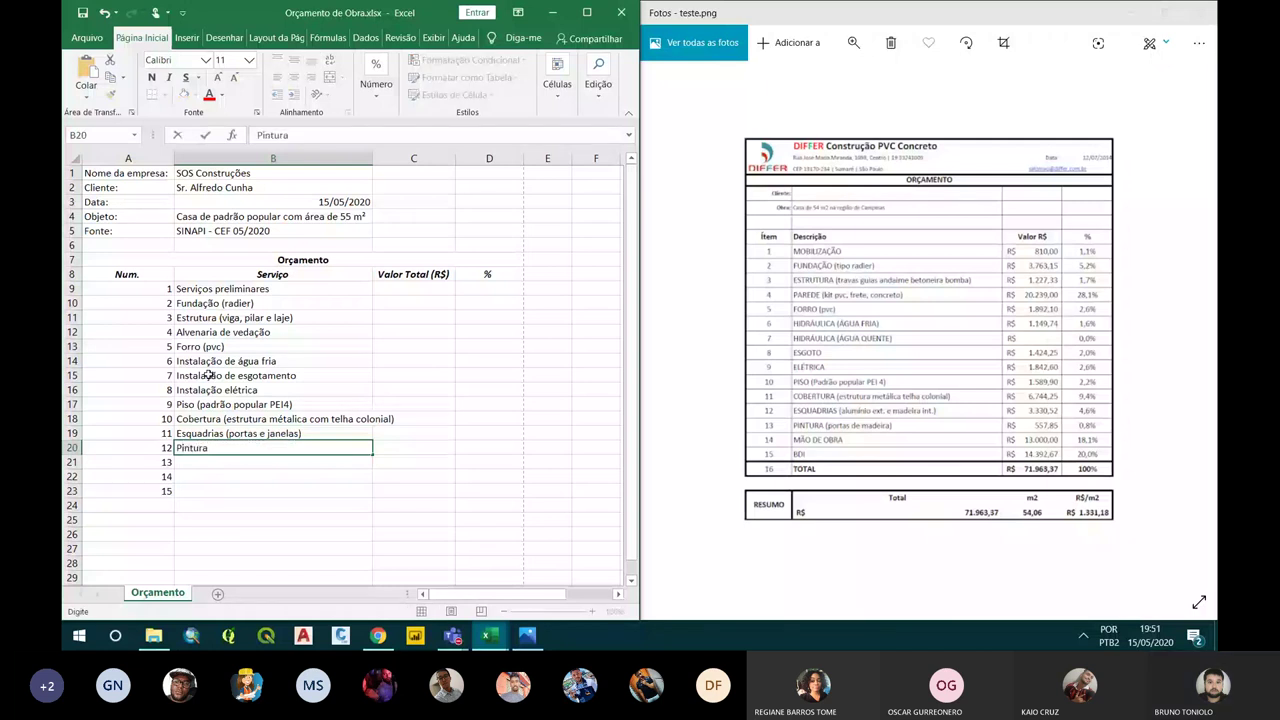
{"action": "key", "text": "Return"}
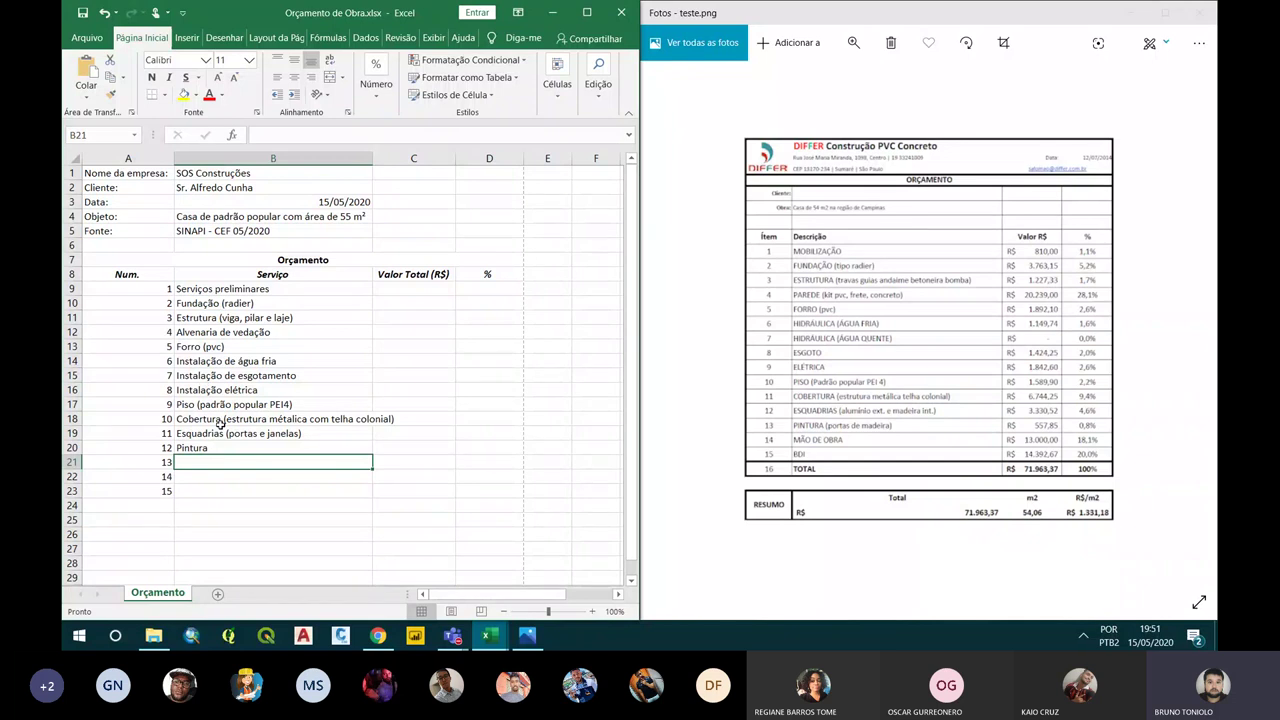
{"action": "type", "text": "Serviços"}
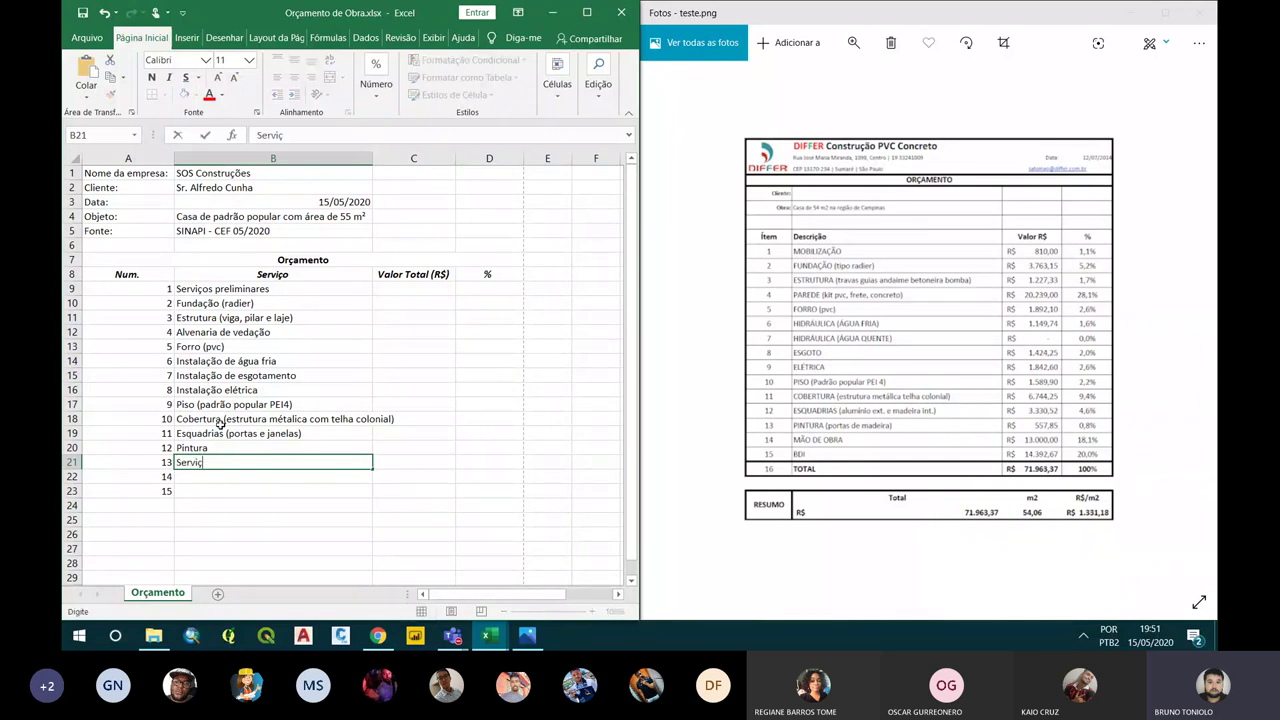
{"action": "key", "text": "BackSpace"}
{"action": "type", "text": "complementares"}
{"action": "key", "text": "Return"}
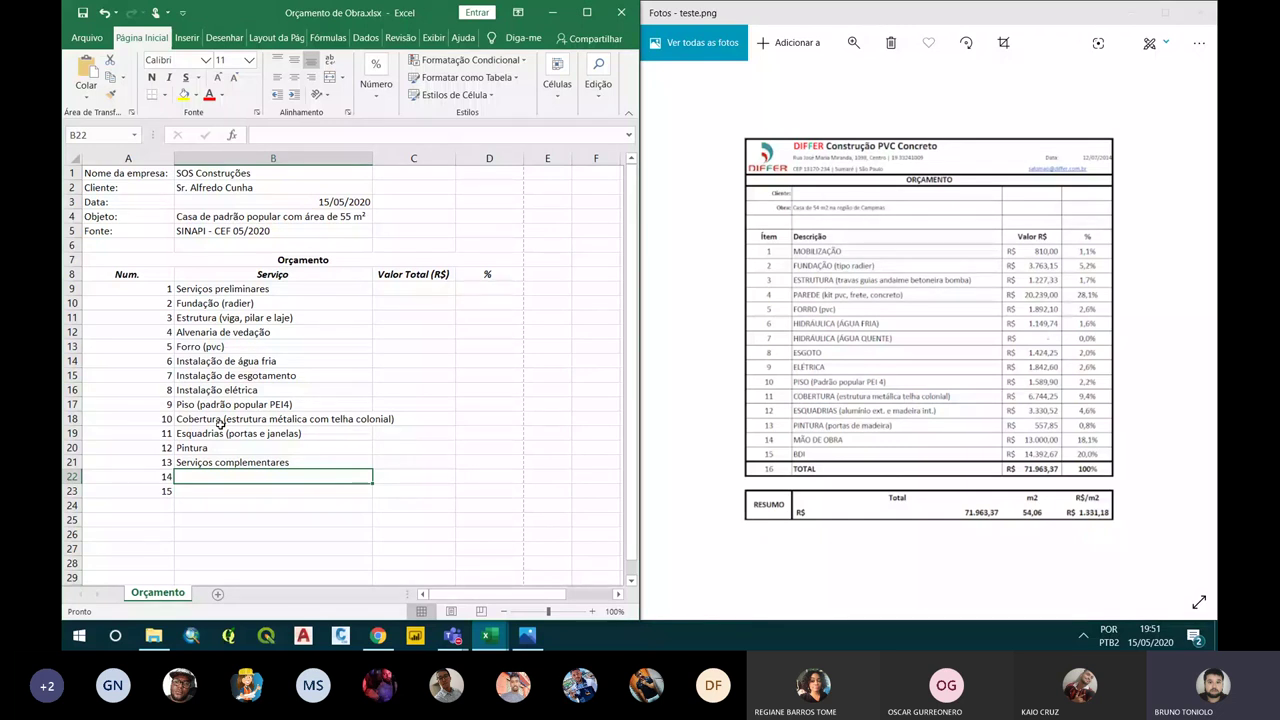
Add 'BDI' and 'Total' in B22:B23 and maximize the Excel window
{"action": "left_click", "coordinate": [245, 458]}
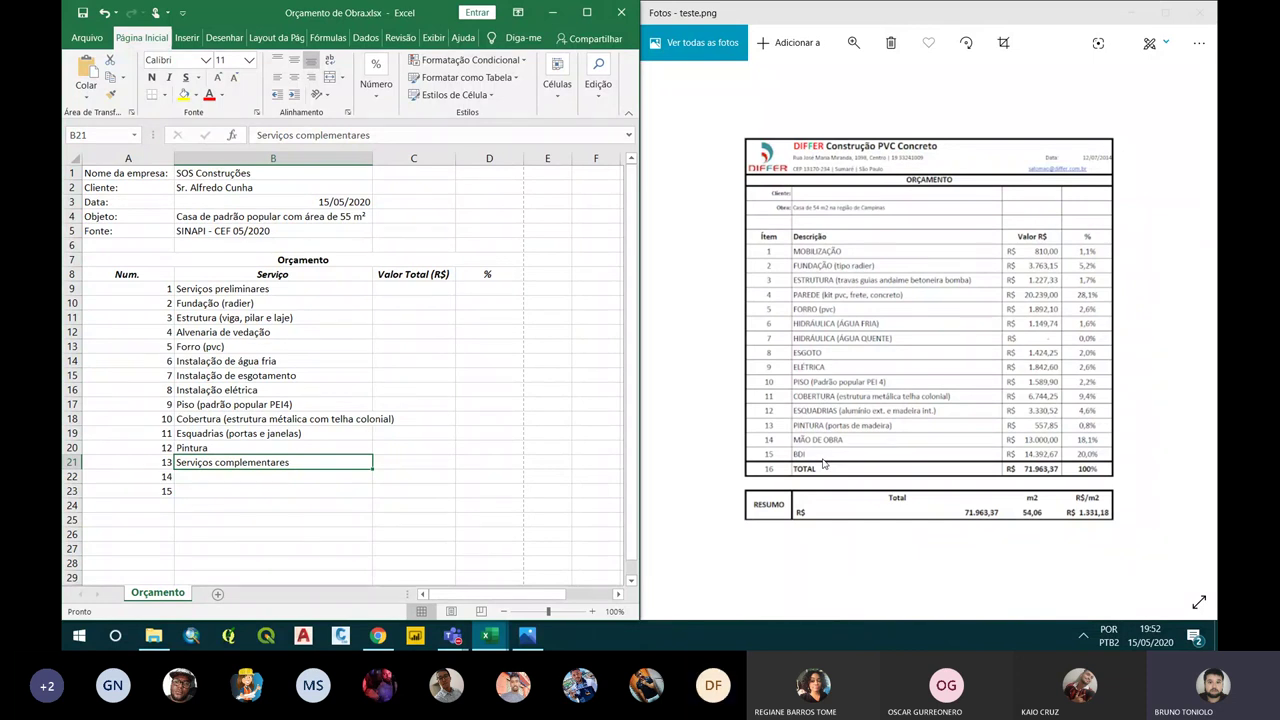
{"action": "left_click", "coordinate": [216, 477]}
{"action": "type", "text": "BDI"}
{"action": "key", "text": "Return"}
{"action": "type", "text": "Total"}
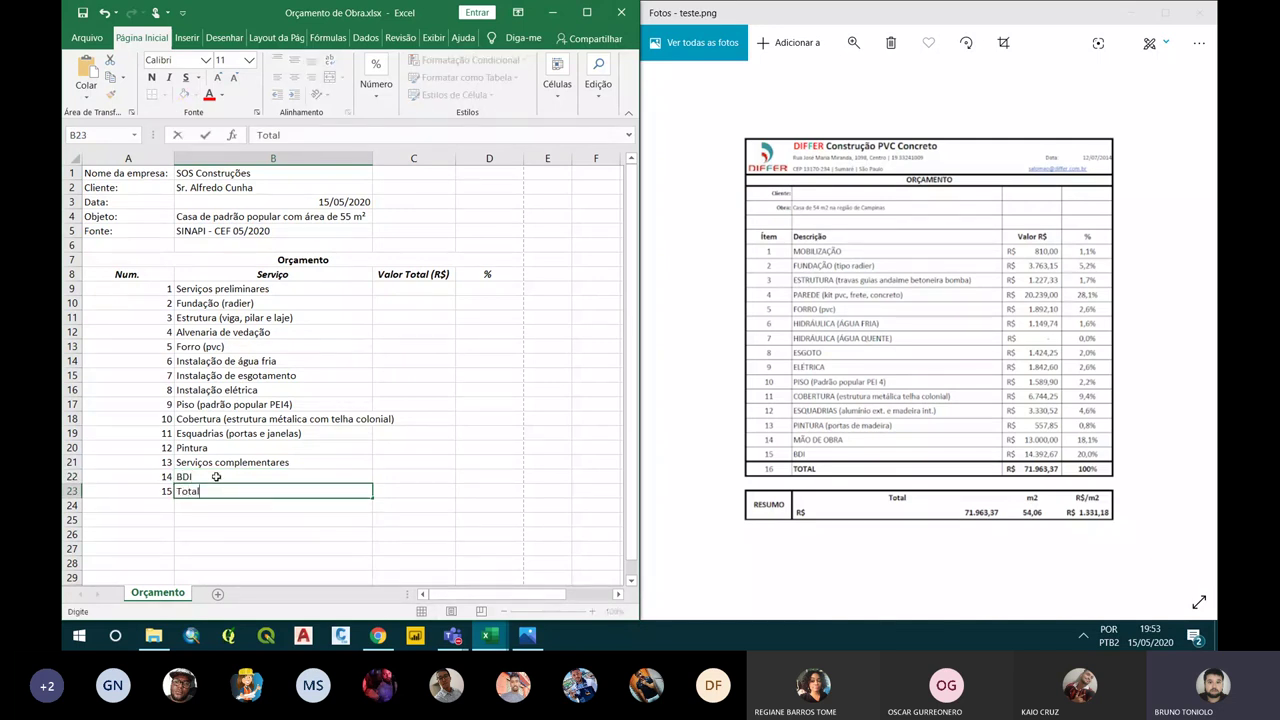
{"action": "key", "text": "Return"}
{"action": "key", "text": "Up"}
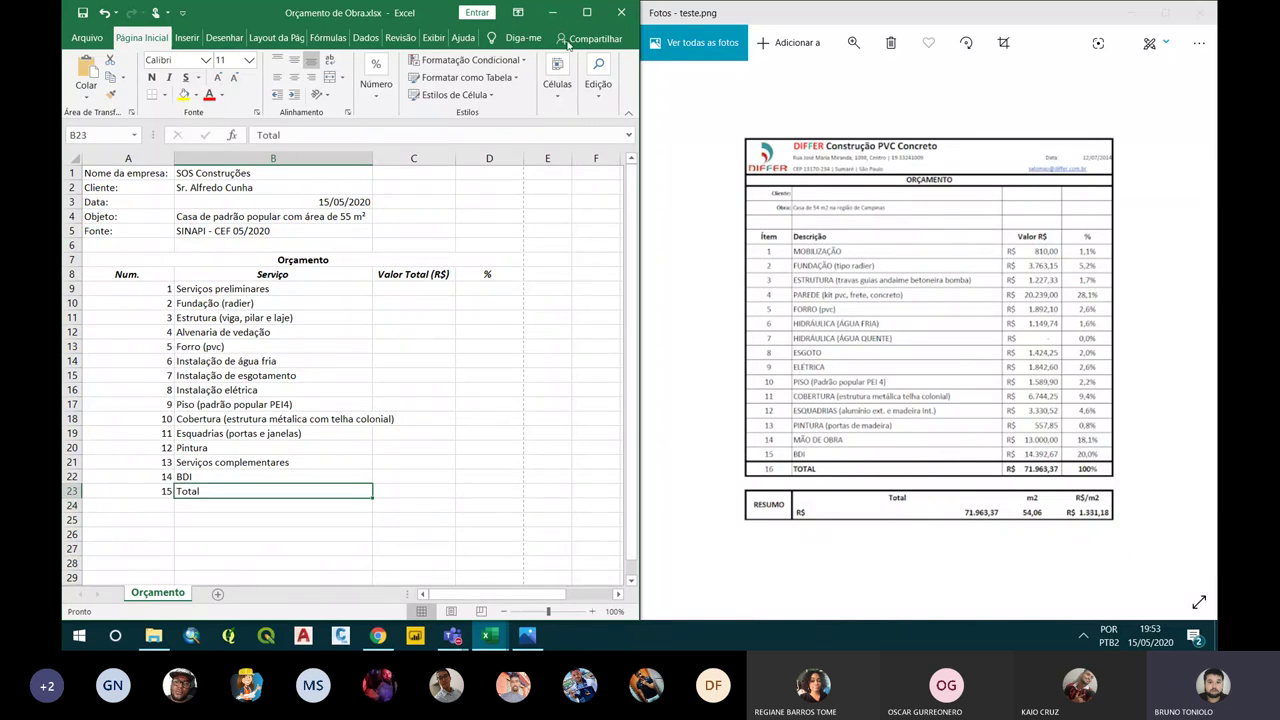
{"action": "left_click", "coordinate": [595, 18]}
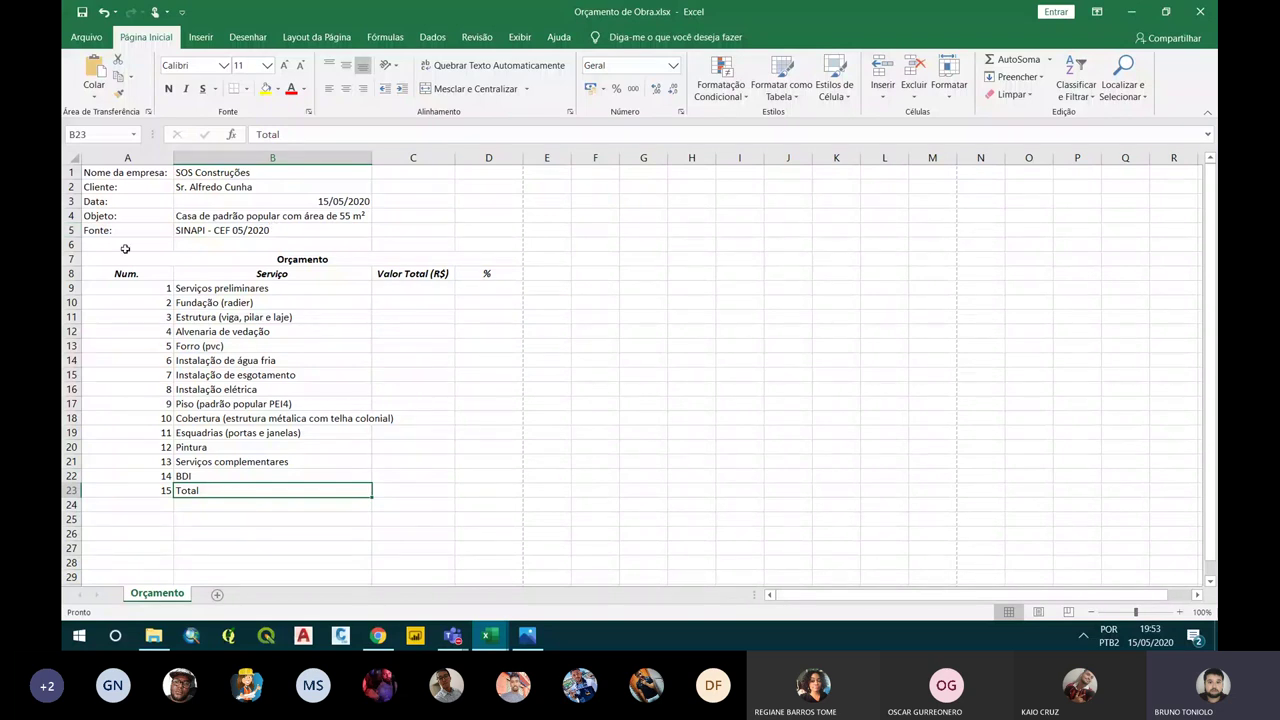
Put a thick outer border around the budget table from the Orçamento title to Total
{"action": "left_click", "coordinate": [165, 287]}
{"action": "left_click", "coordinate": [208, 342]}
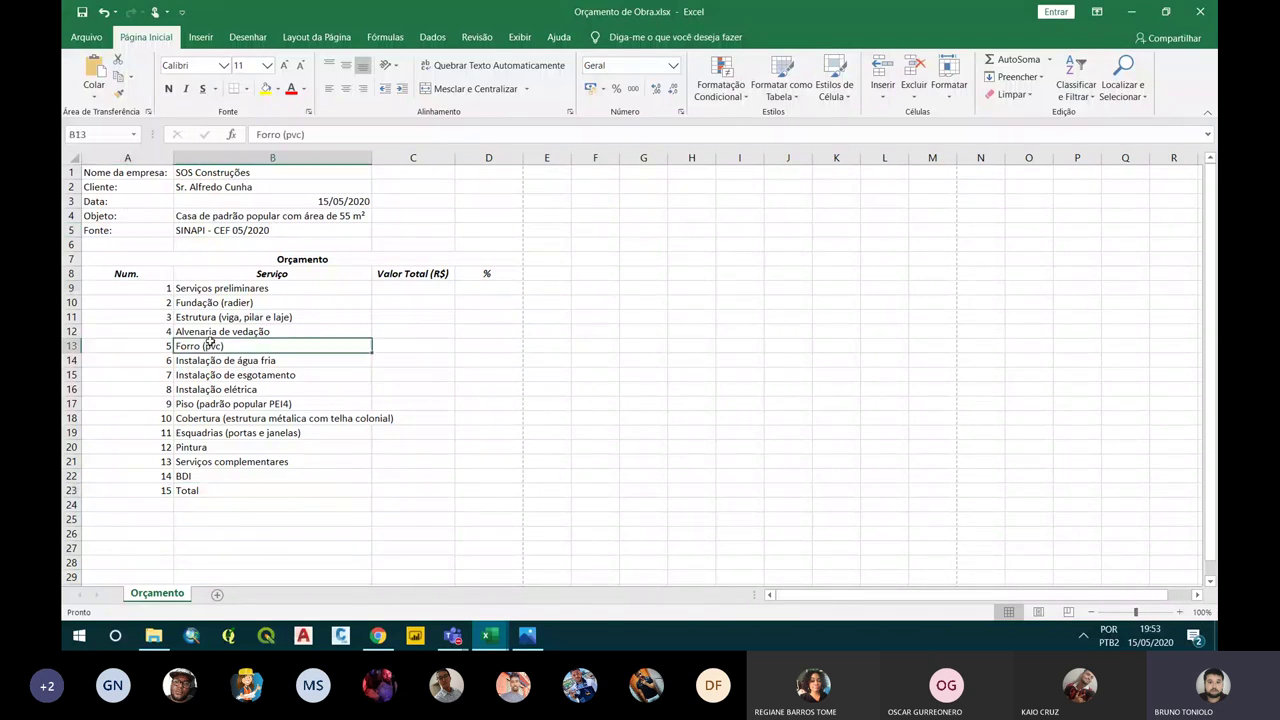
{"action": "left_click", "coordinate": [140, 275]}
{"action": "left_click", "coordinate": [190, 256]}
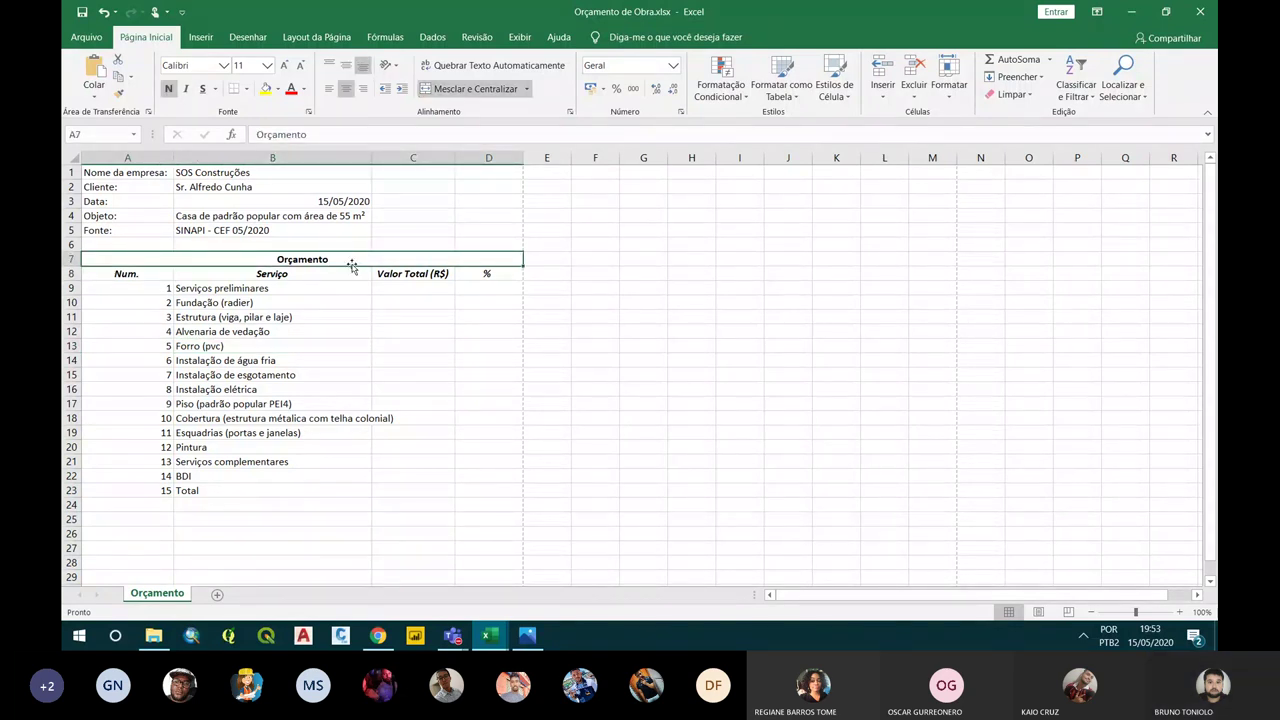
{"action": "left_click_drag", "start_coordinate": [351, 265], "coordinate": [413, 469]}
{"action": "left_click_drag", "start_coordinate": [416, 490], "coordinate": [416, 490]}
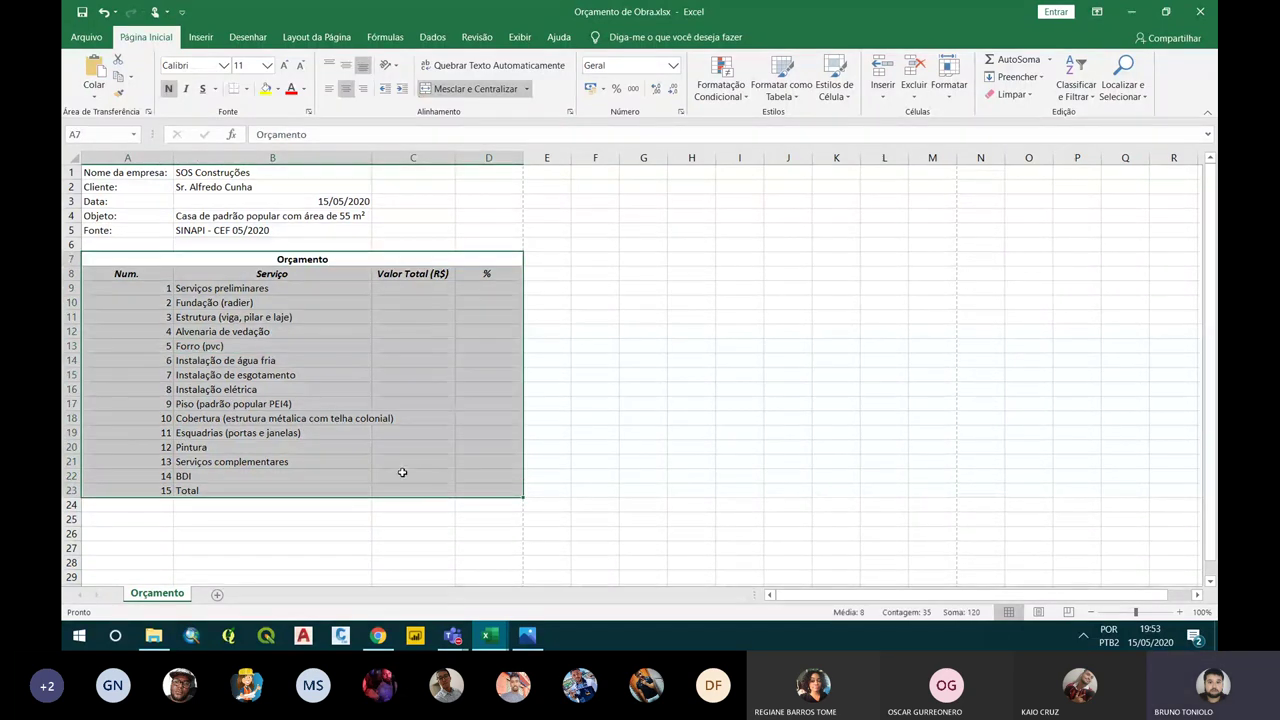
{"action": "left_click", "coordinate": [247, 90]}
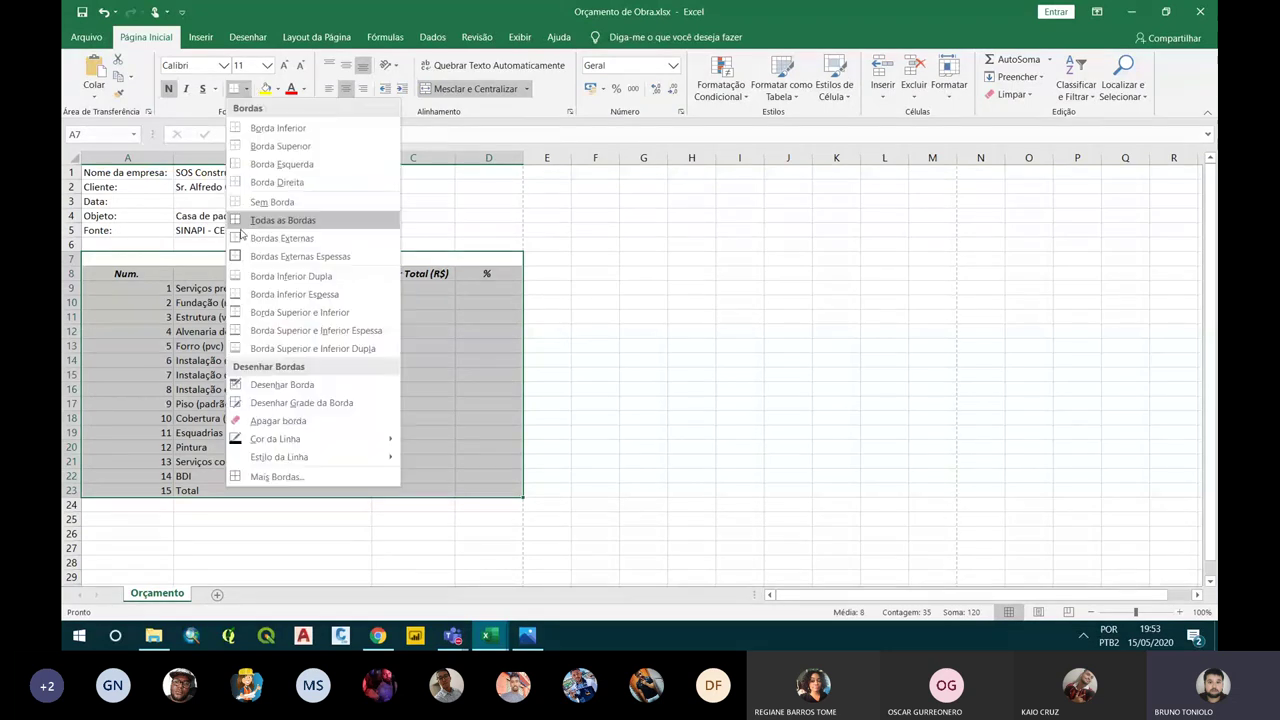
{"action": "left_click", "coordinate": [310, 257]}
{"action": "left_click", "coordinate": [285, 346]}
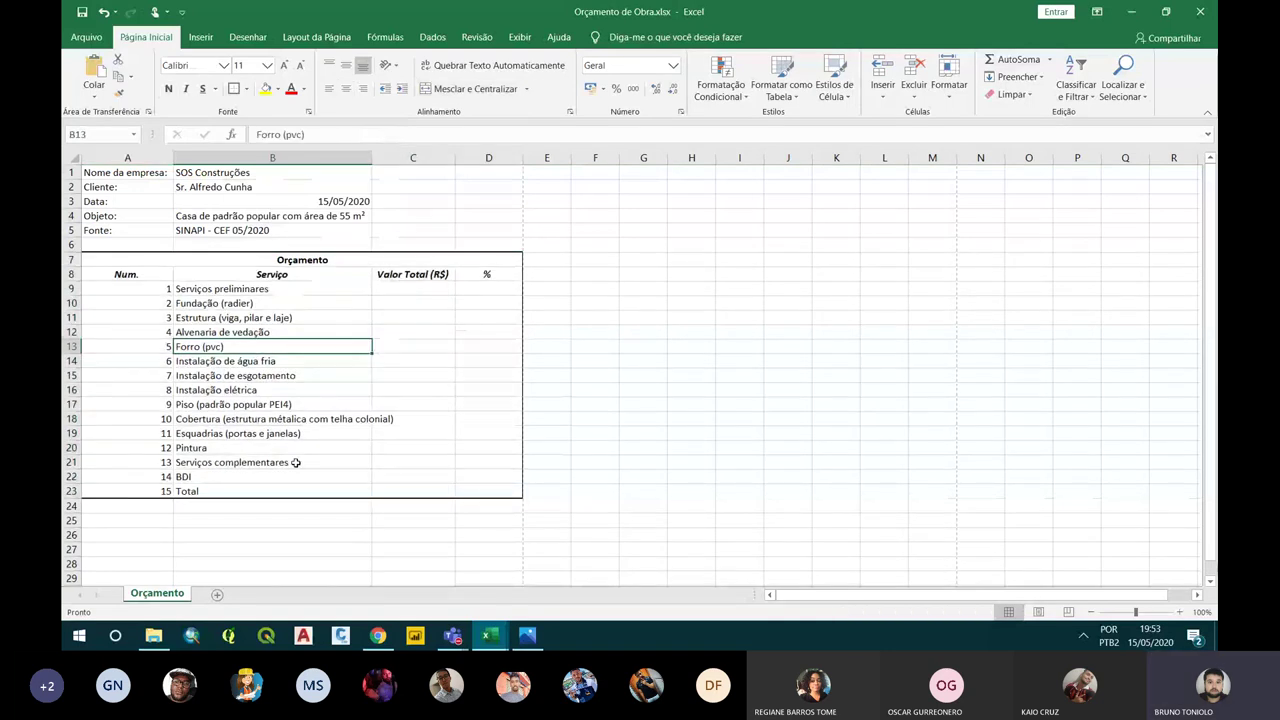
Apply Todas as Bordas to every cell in A7:D23
{"action": "left_click_drag", "start_coordinate": [300, 260], "coordinate": [320, 490]}
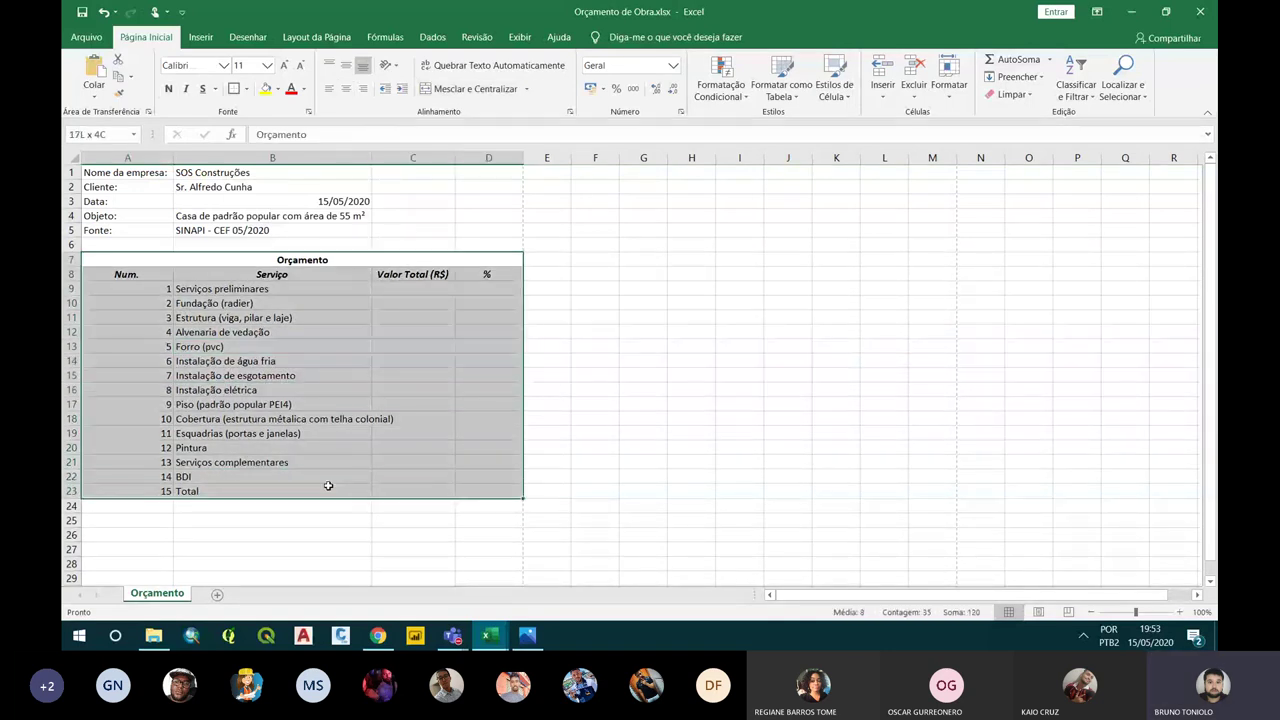
{"action": "left_click", "coordinate": [246, 90]}
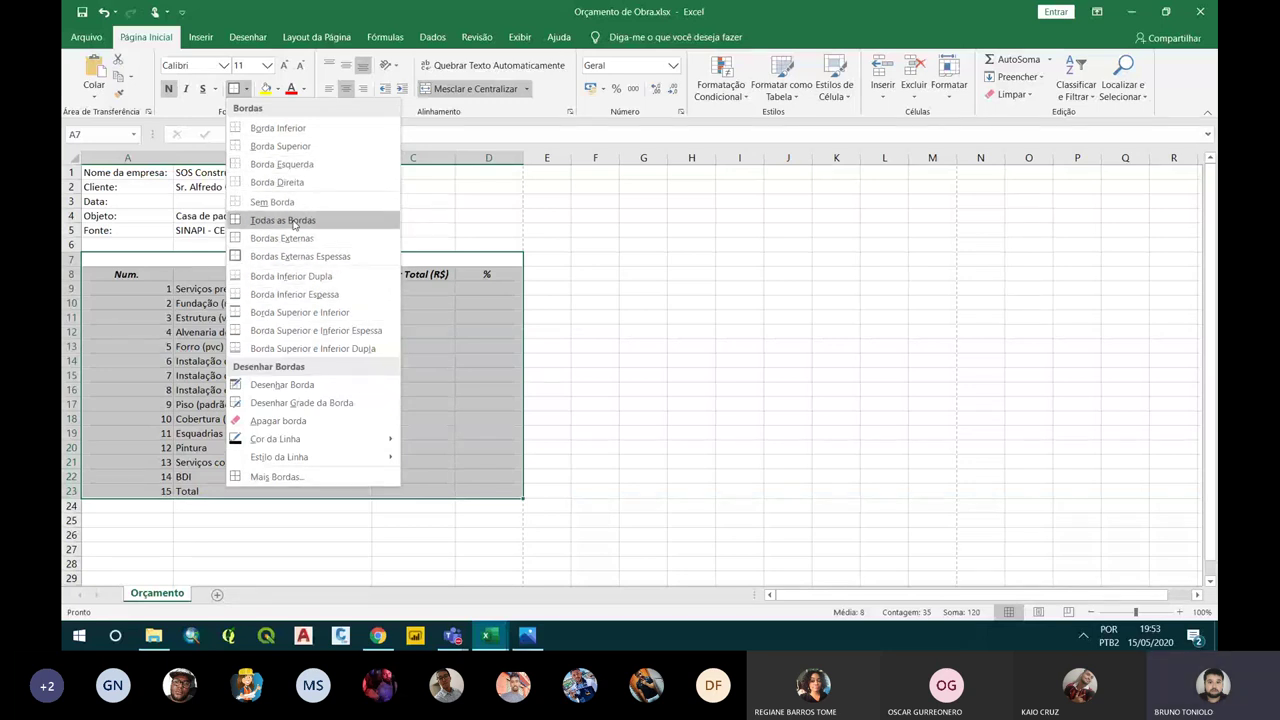
{"action": "left_click", "coordinate": [293, 224]}
{"action": "left_click", "coordinate": [235, 375]}
Frame A7:D24 with Bordas Externas Espessas
{"action": "left_click", "coordinate": [333, 258]}
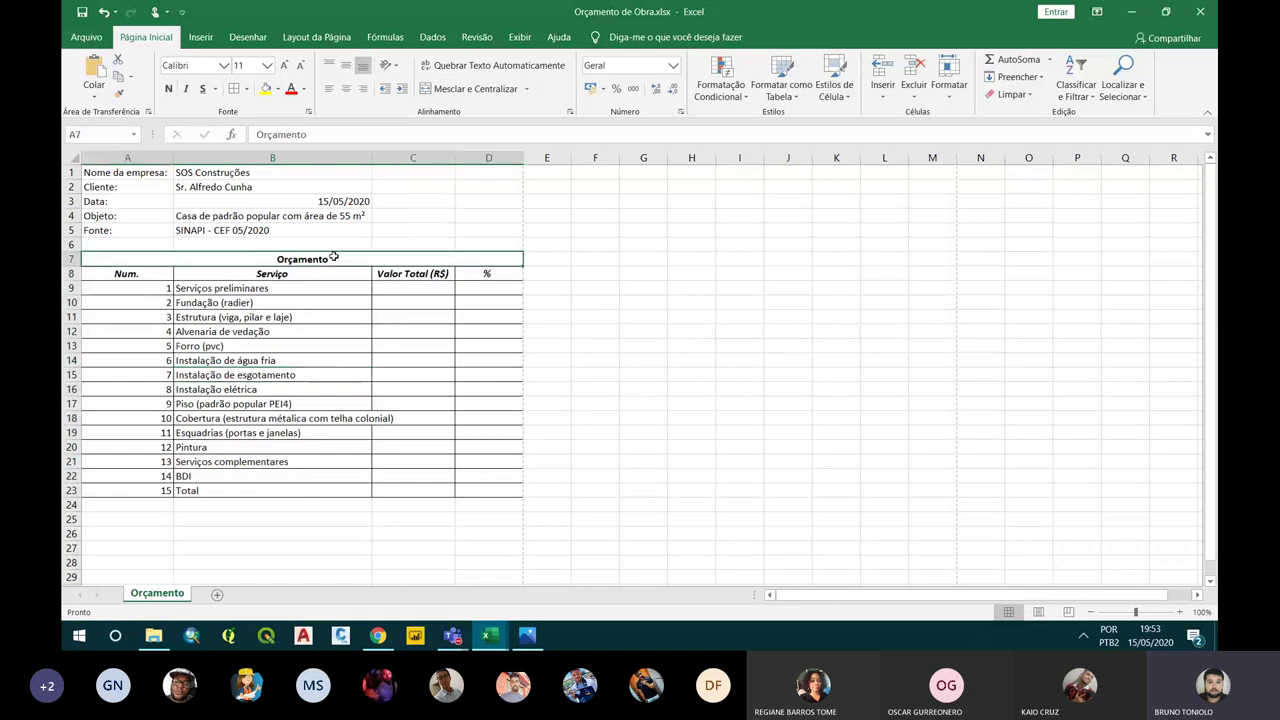
{"action": "left_click_drag", "start_coordinate": [333, 258], "coordinate": [371, 500]}
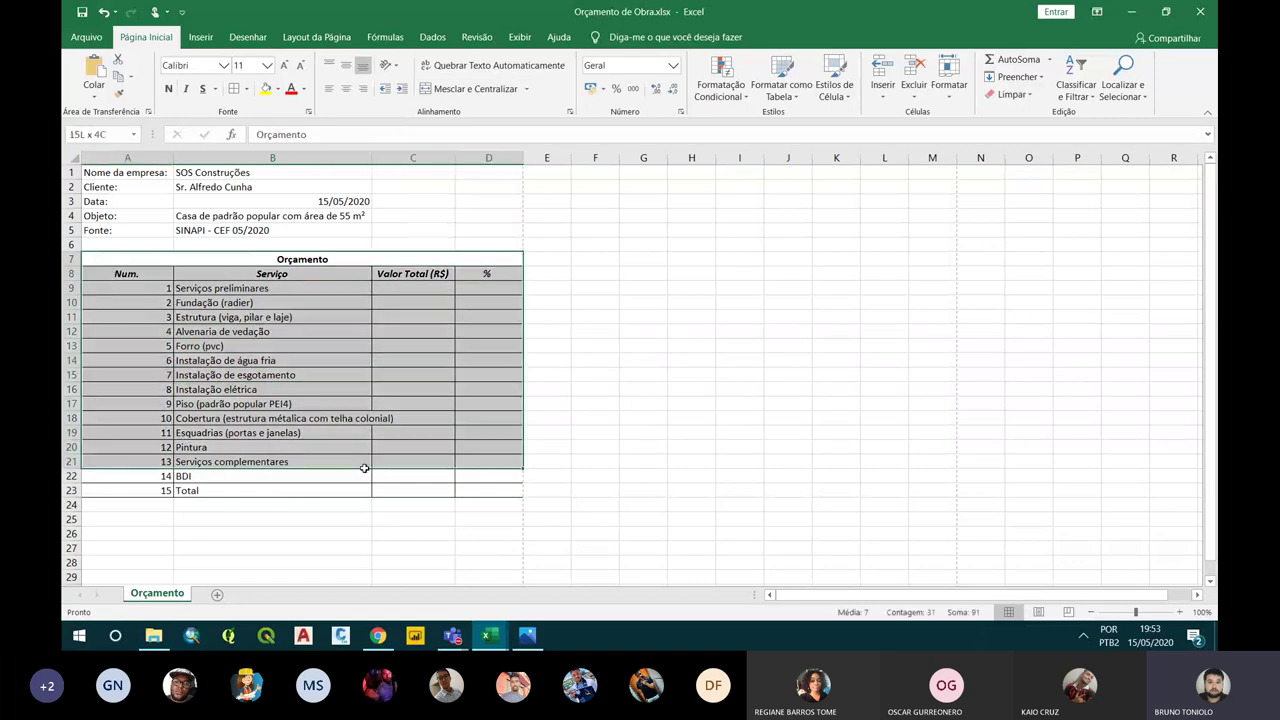
{"action": "left_click", "coordinate": [247, 88]}
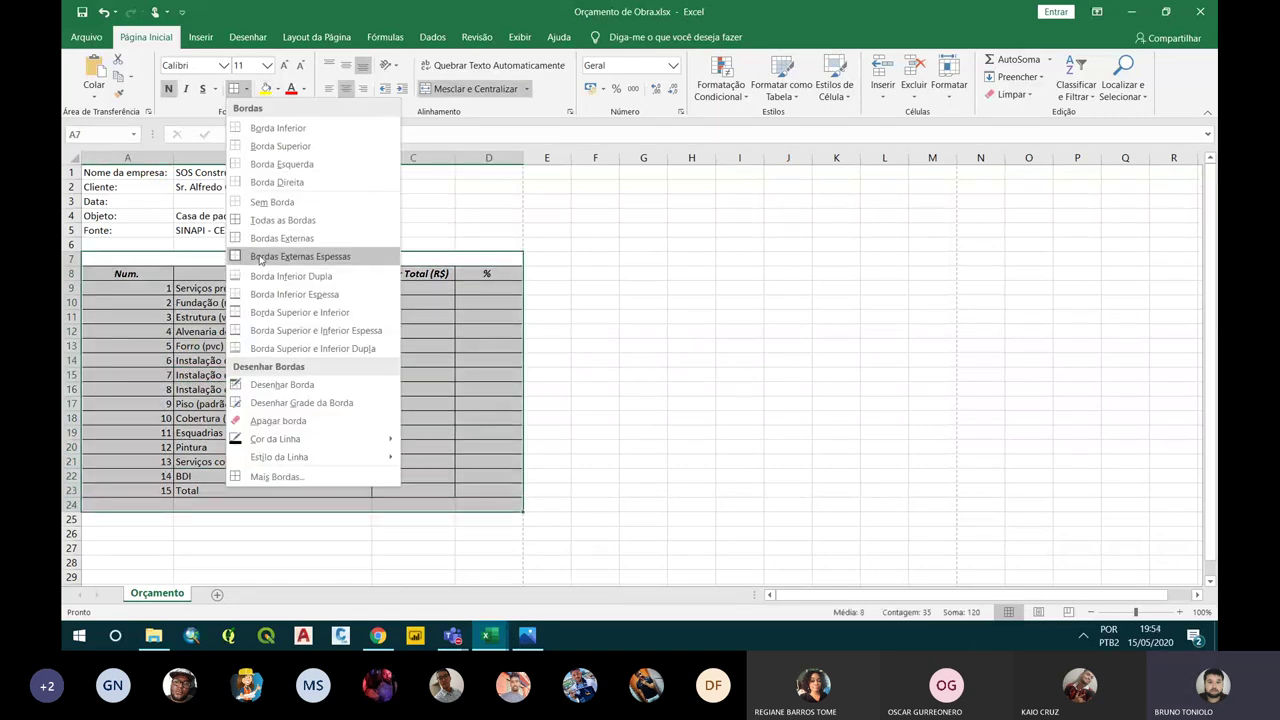
{"action": "left_click", "coordinate": [261, 259]}
{"action": "left_click", "coordinate": [258, 332]}
{"action": "left_click", "coordinate": [256, 389]}
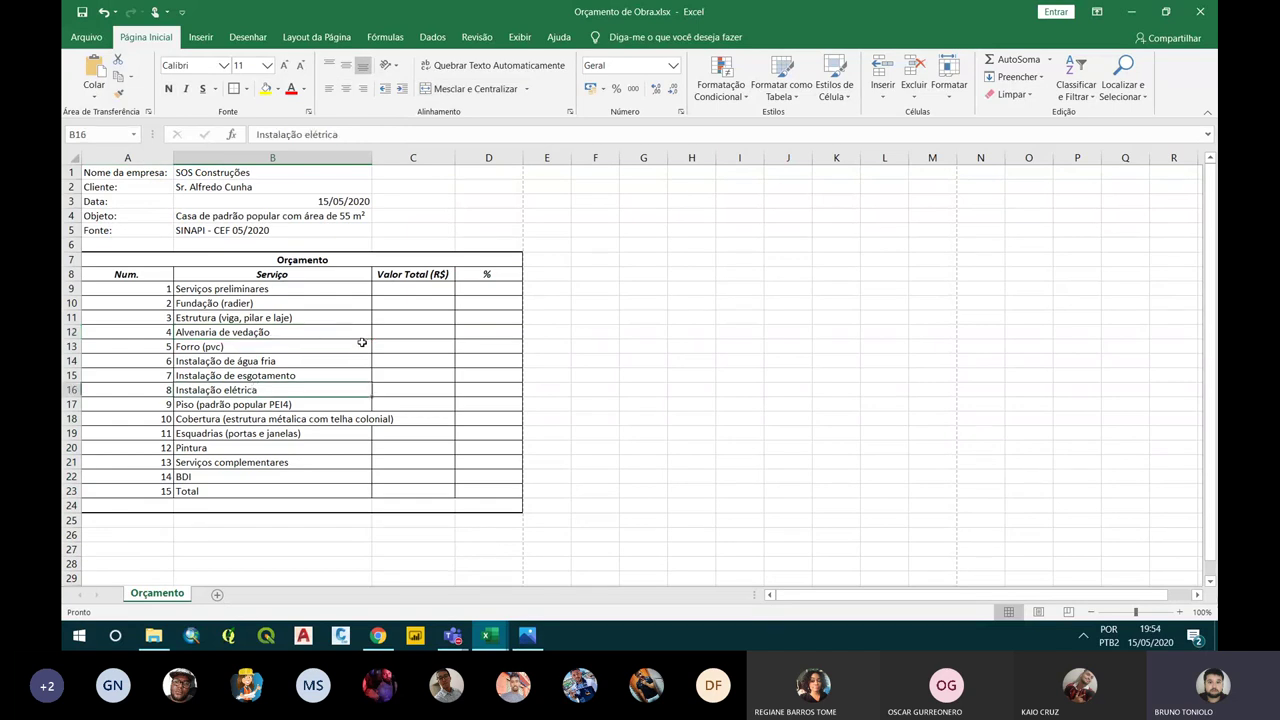
Widen column B for the descriptions and set column C's width to 15
{"action": "left_click_drag", "start_coordinate": [372, 159], "coordinate": [446, 160]}
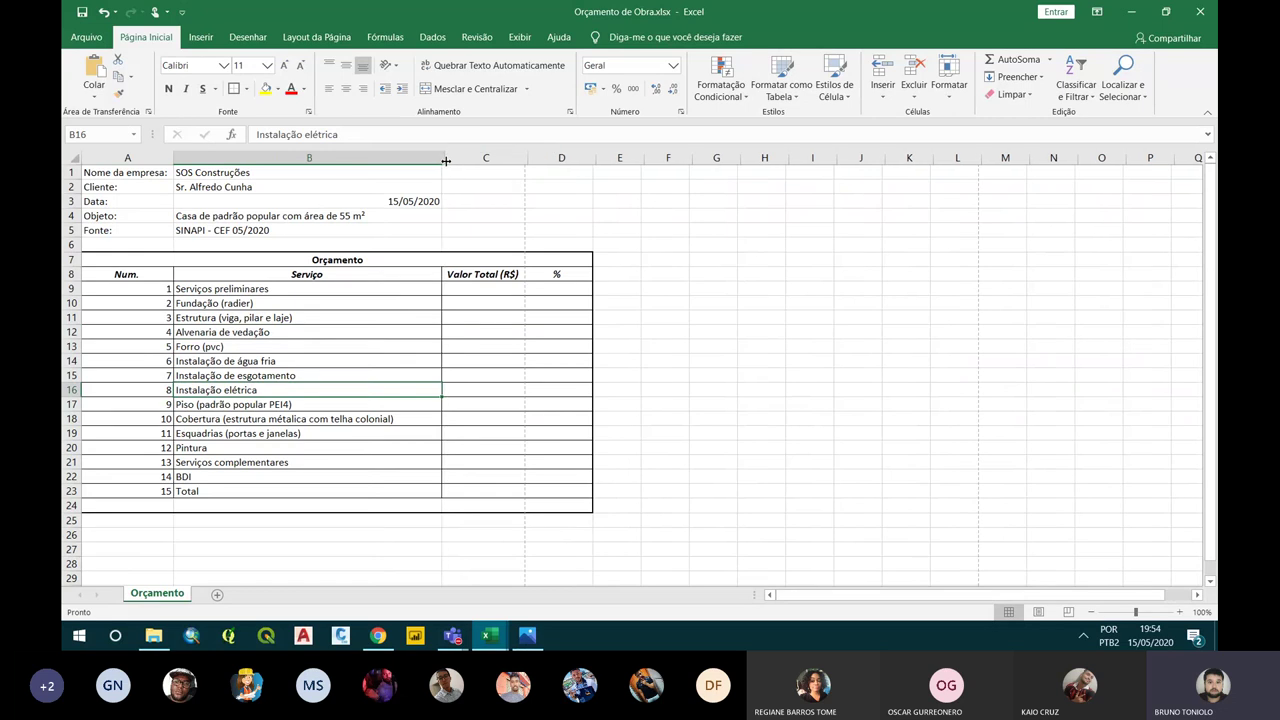
{"action": "left_click", "coordinate": [349, 449]}
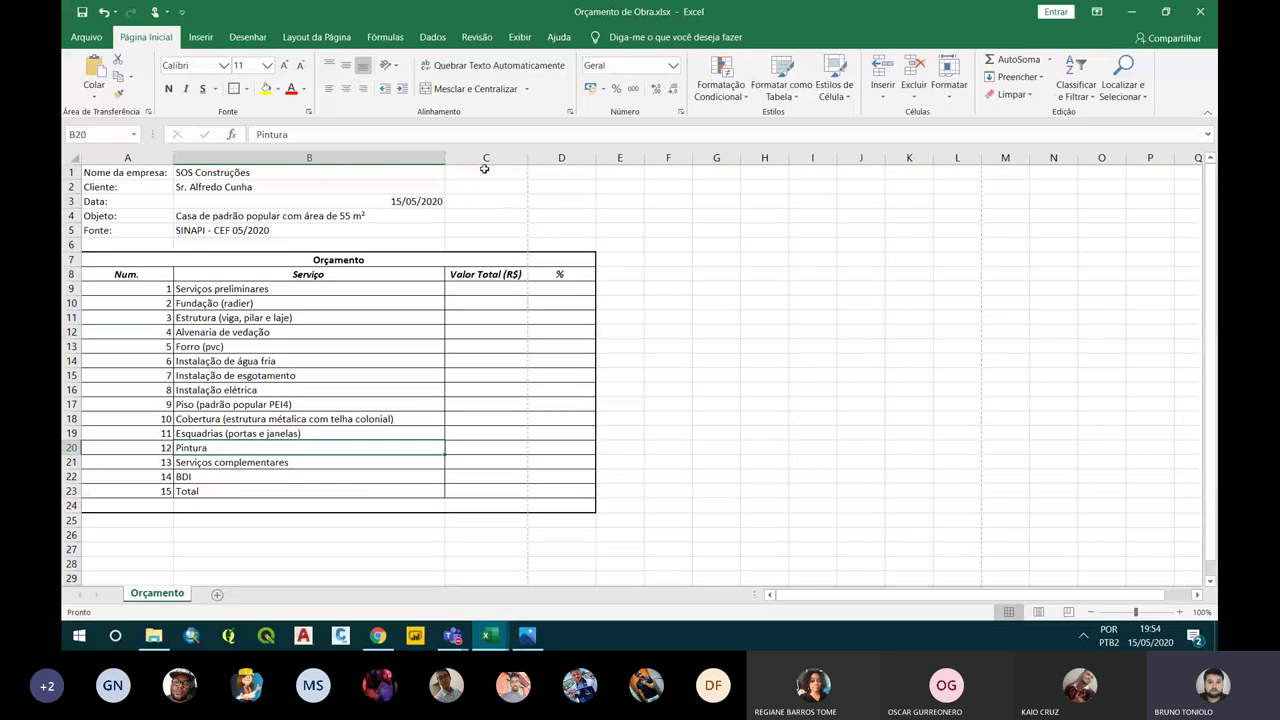
{"action": "left_click", "coordinate": [486, 160]}
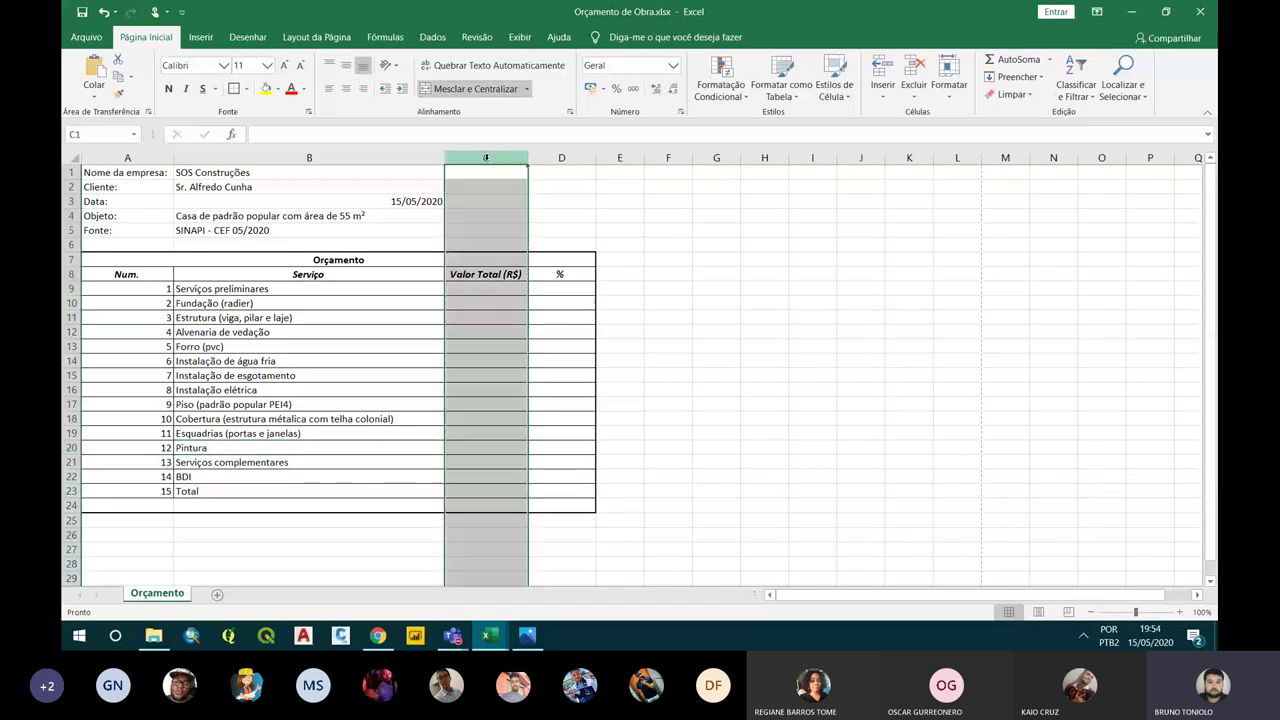
{"action": "left_click", "coordinate": [390, 288]}
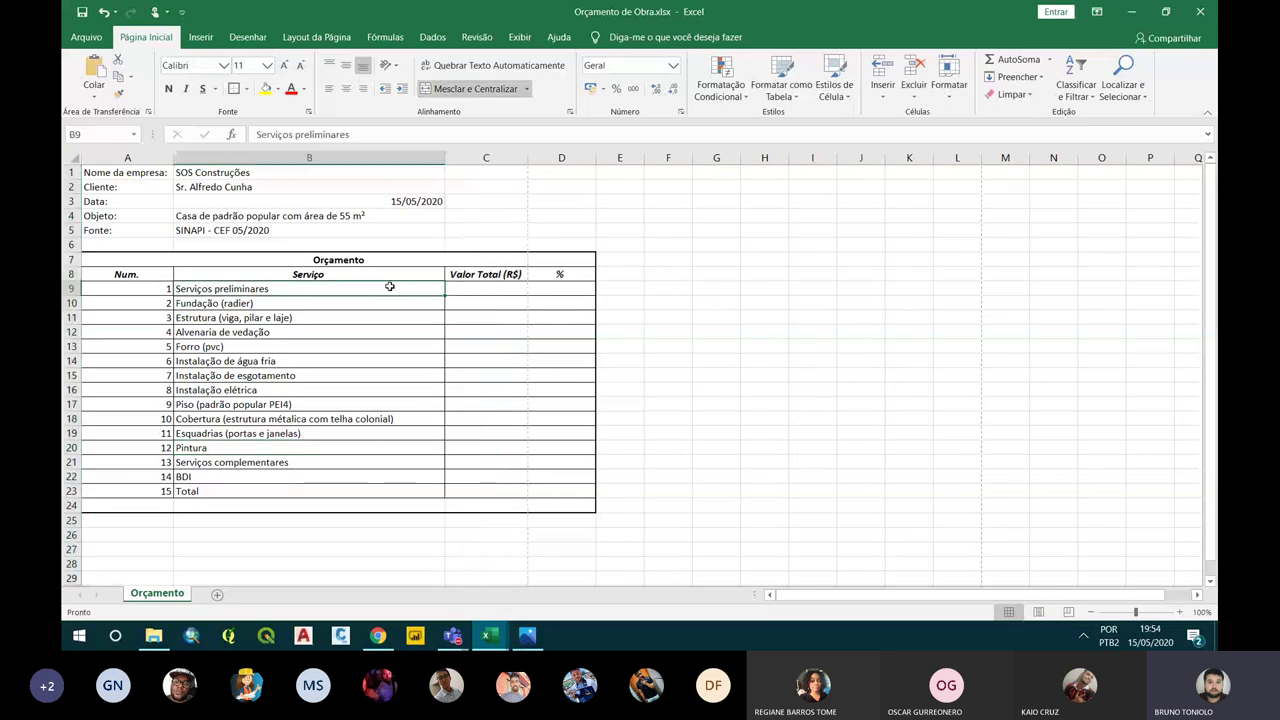
{"action": "left_click", "coordinate": [479, 158]}
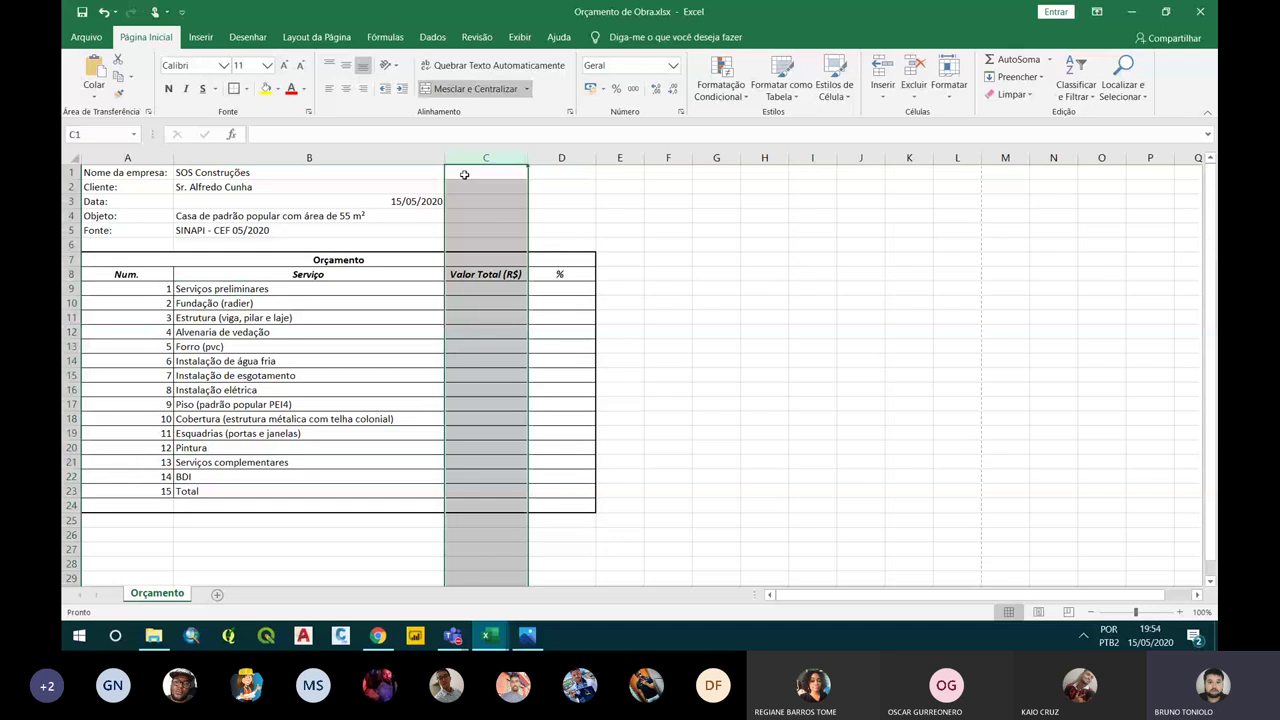
{"action": "right_click", "coordinate": [464, 175]}
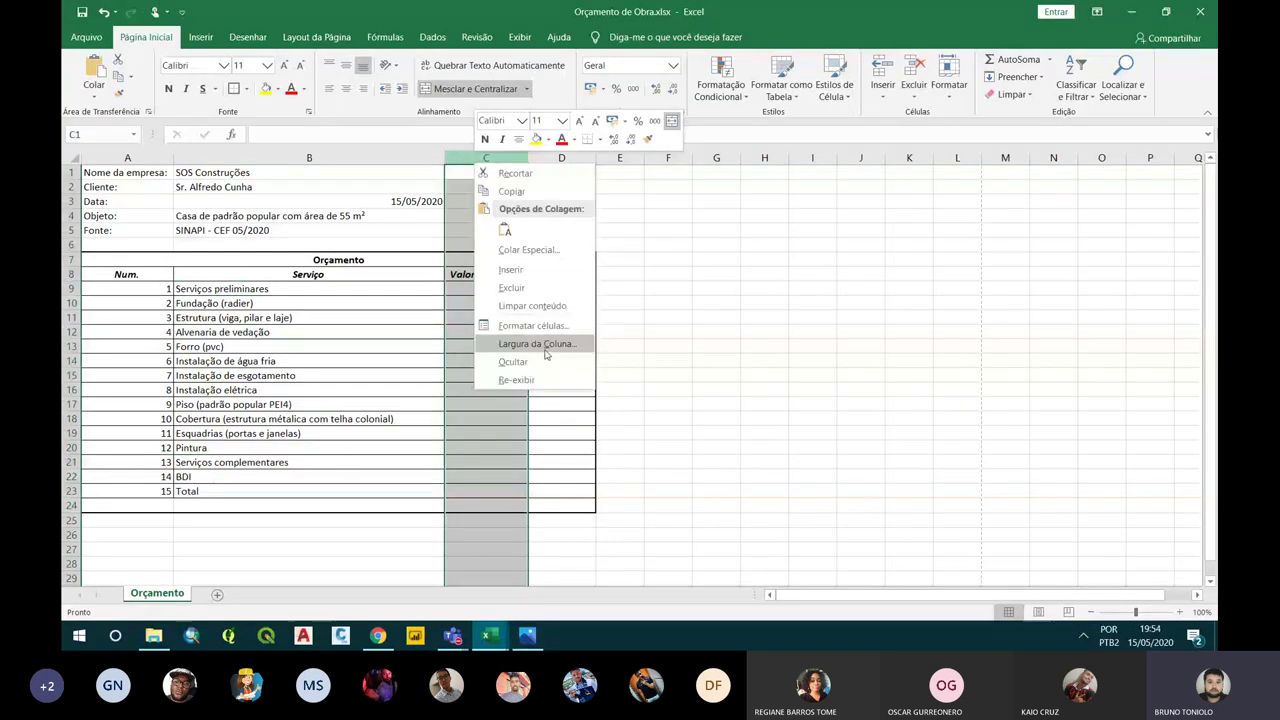
{"action": "left_click", "coordinate": [545, 350]}
{"action": "type", "text": "15"}
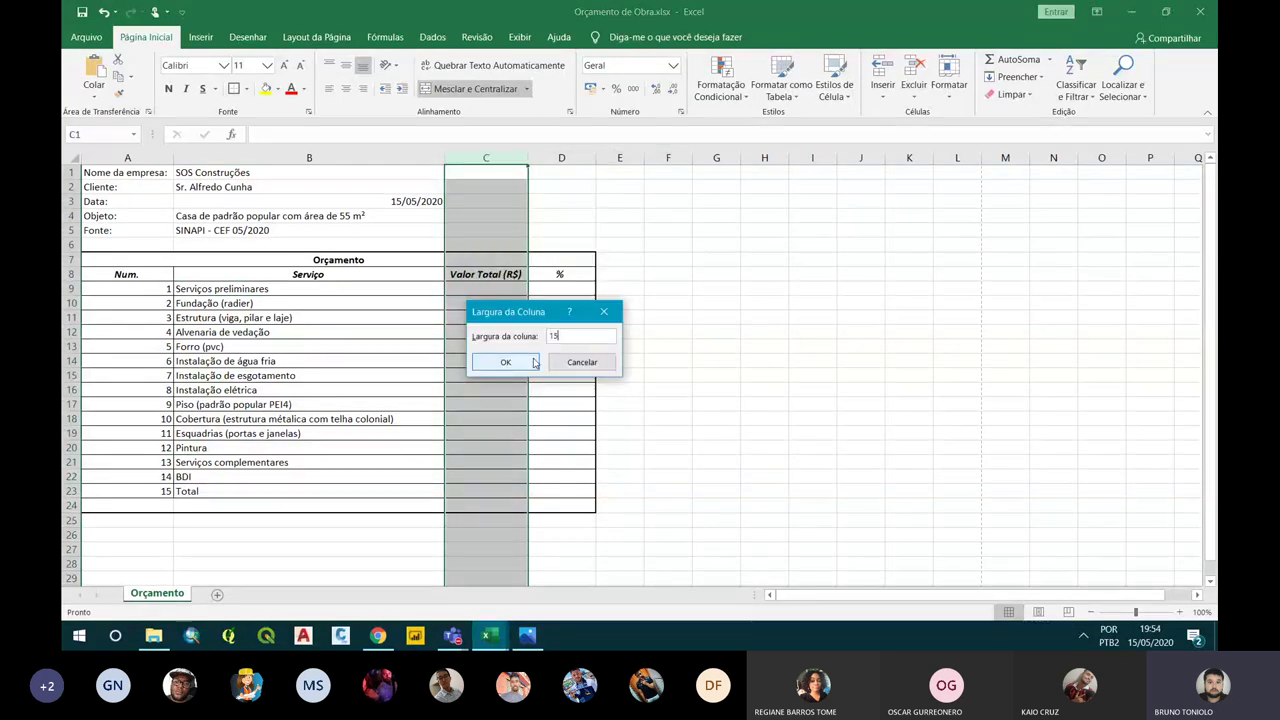
{"action": "left_click", "coordinate": [506, 362]}
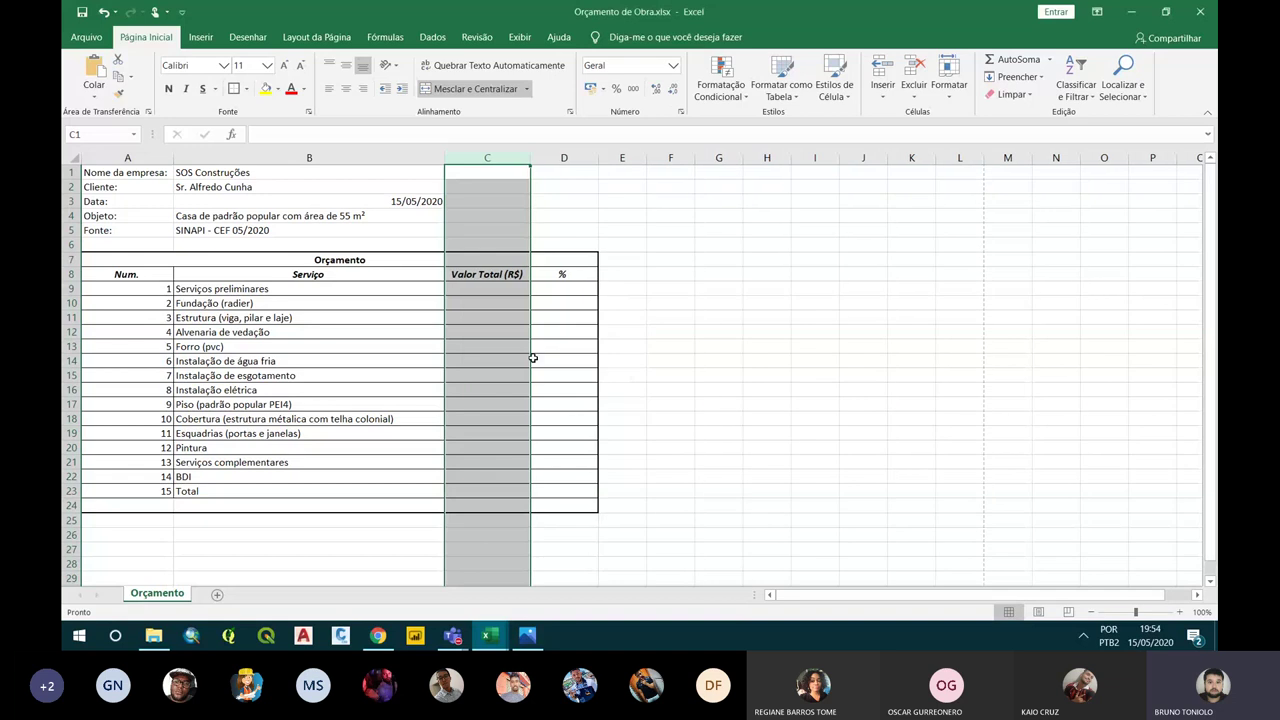
Set column D's width to 10
{"action": "left_click", "coordinate": [575, 165]}
{"action": "right_click", "coordinate": [575, 165]}
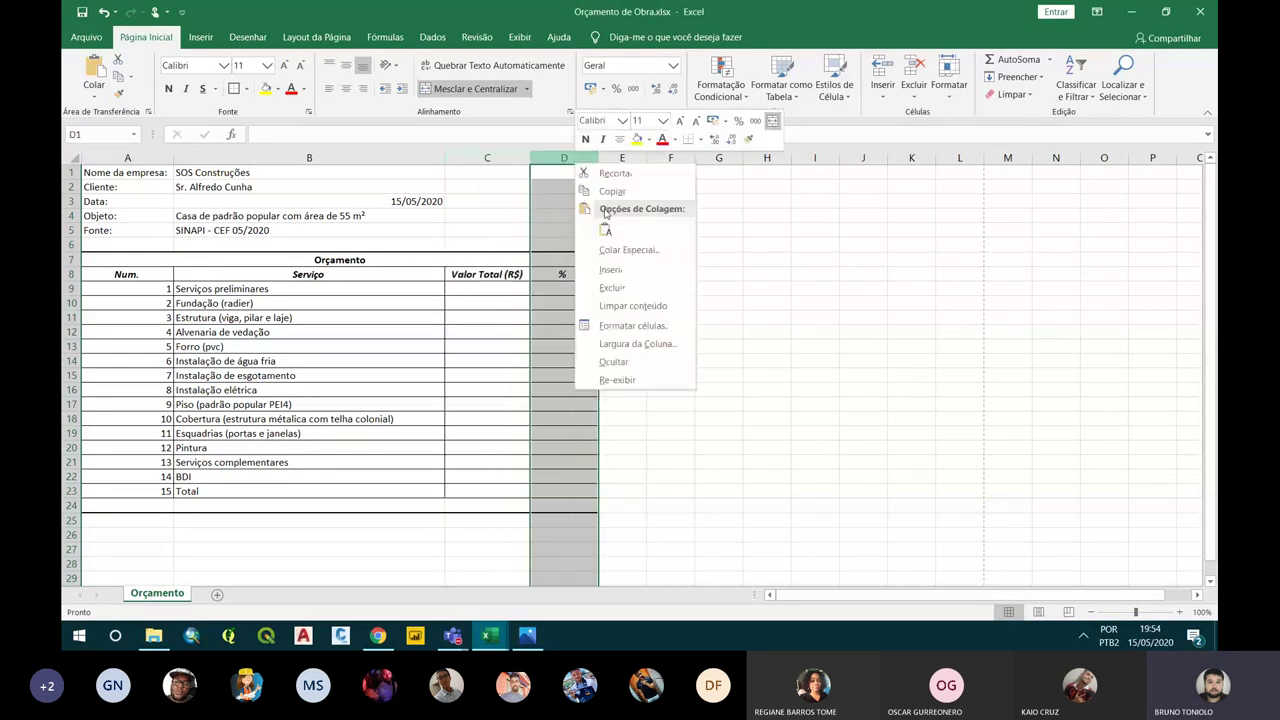
{"action": "left_click", "coordinate": [622, 342]}
{"action": "type", "text": "10"}
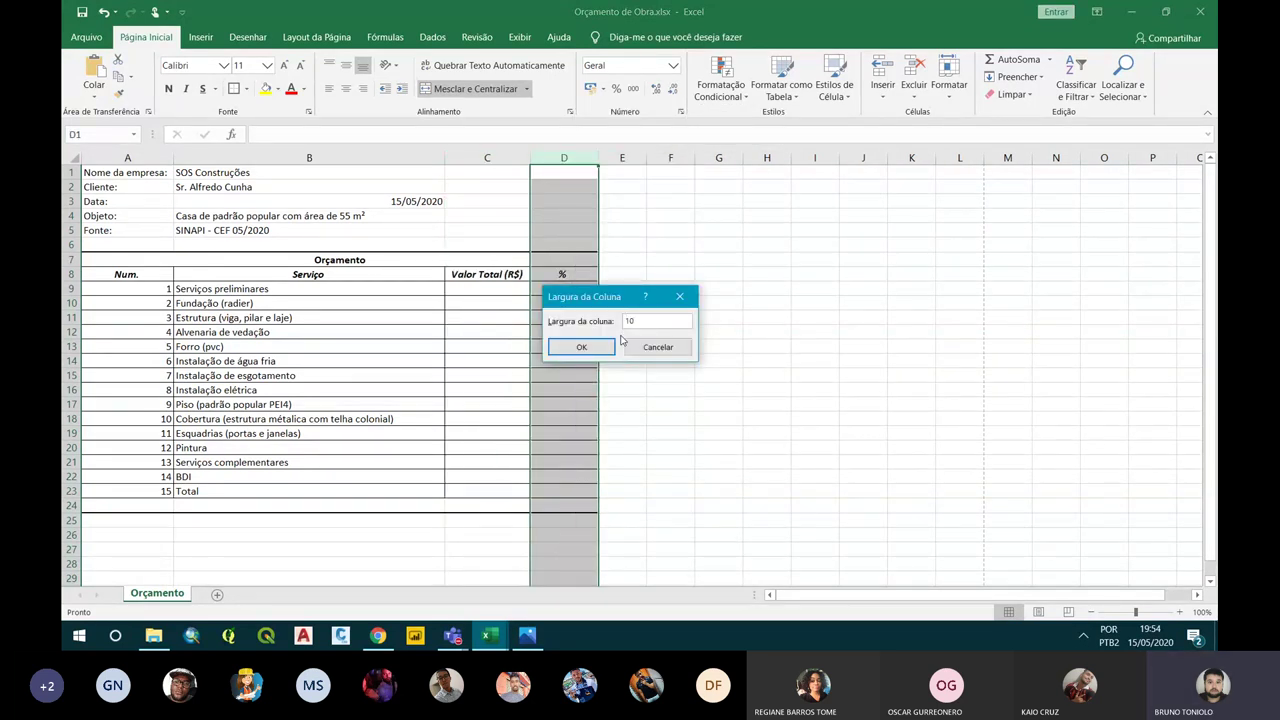
{"action": "key", "text": "Return"}
Narrow column A to width 1
{"action": "left_click", "coordinate": [150, 159]}
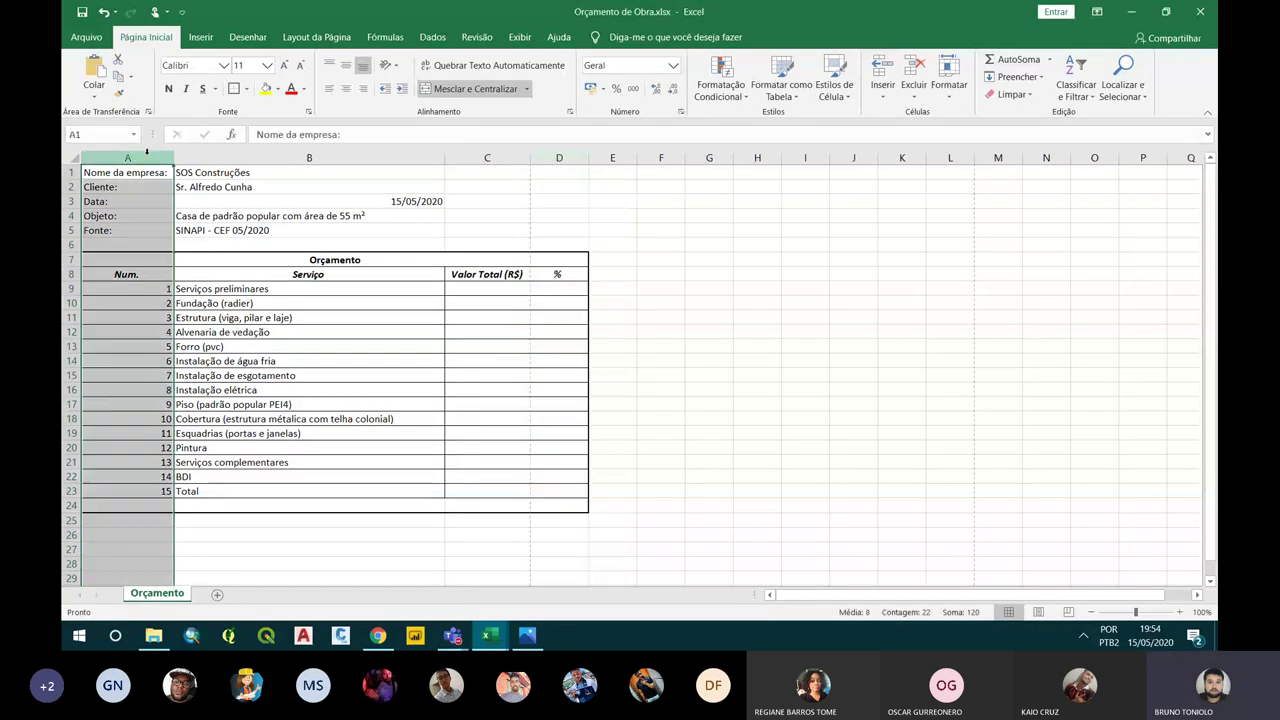
{"action": "right_click", "coordinate": [151, 160]}
{"action": "left_click", "coordinate": [212, 336]}
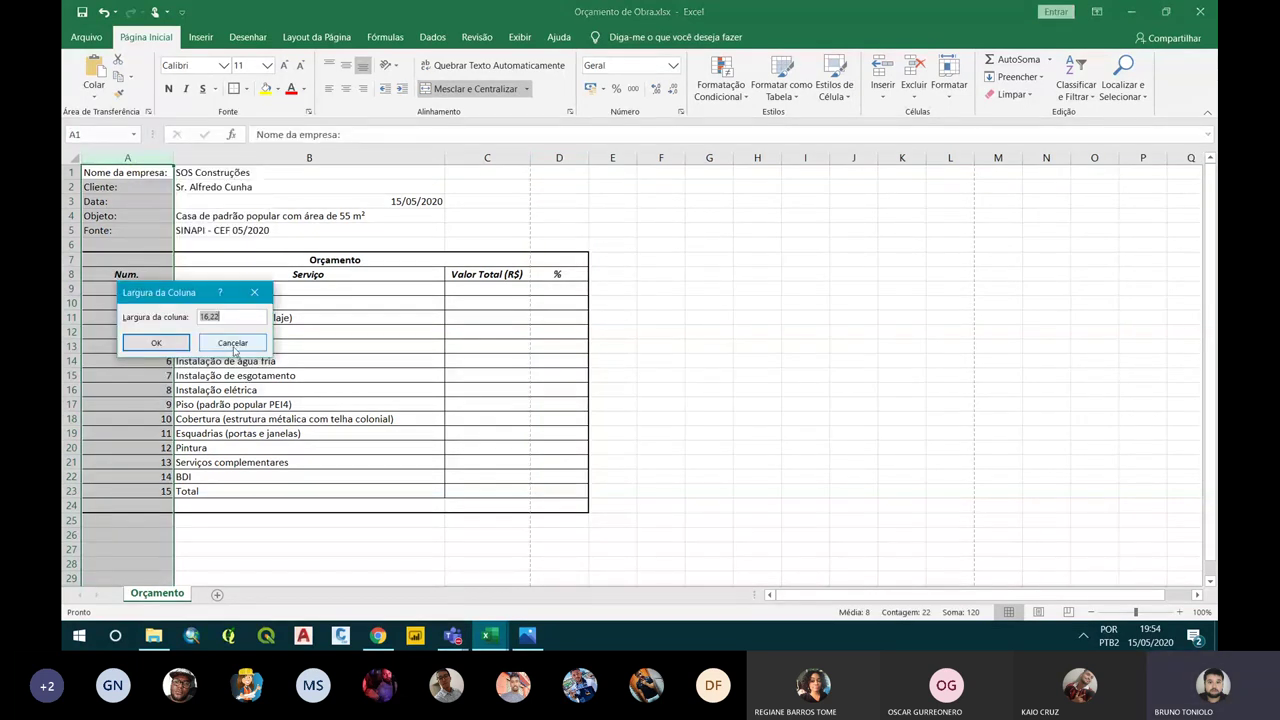
{"action": "type", "text": "10"}
{"action": "key", "text": "Return"}
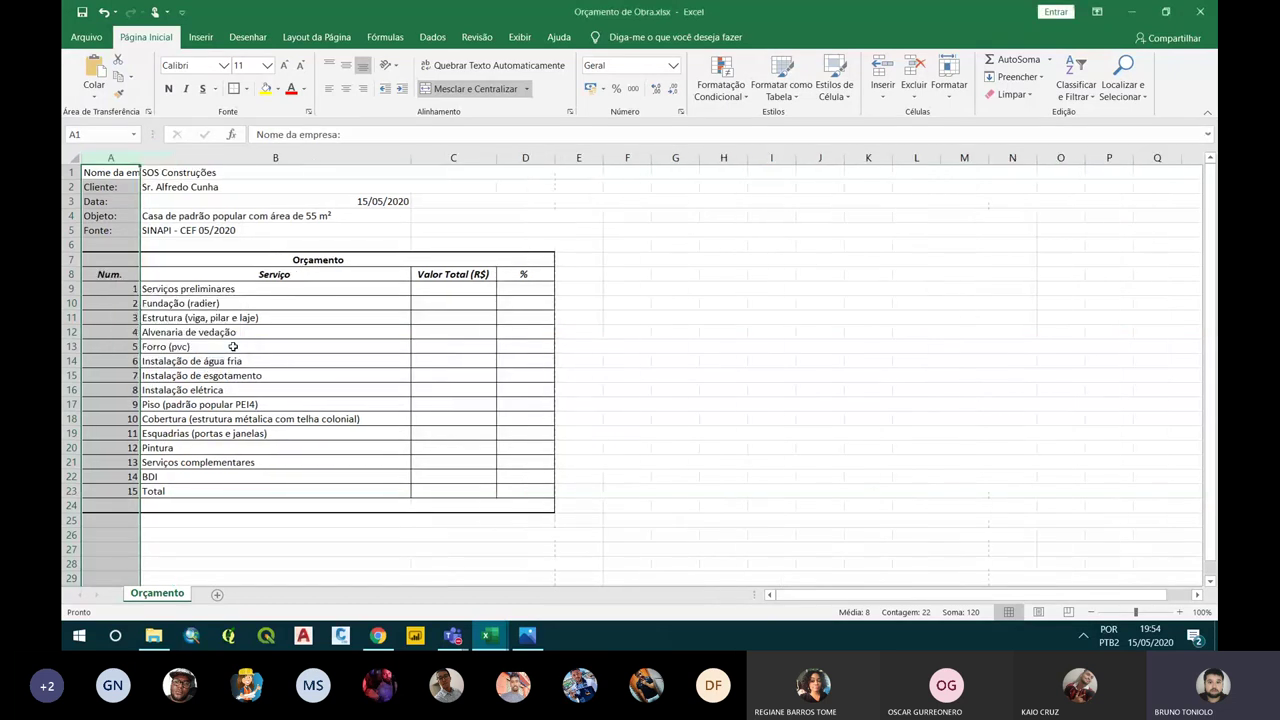
{"action": "left_click", "coordinate": [303, 417]}
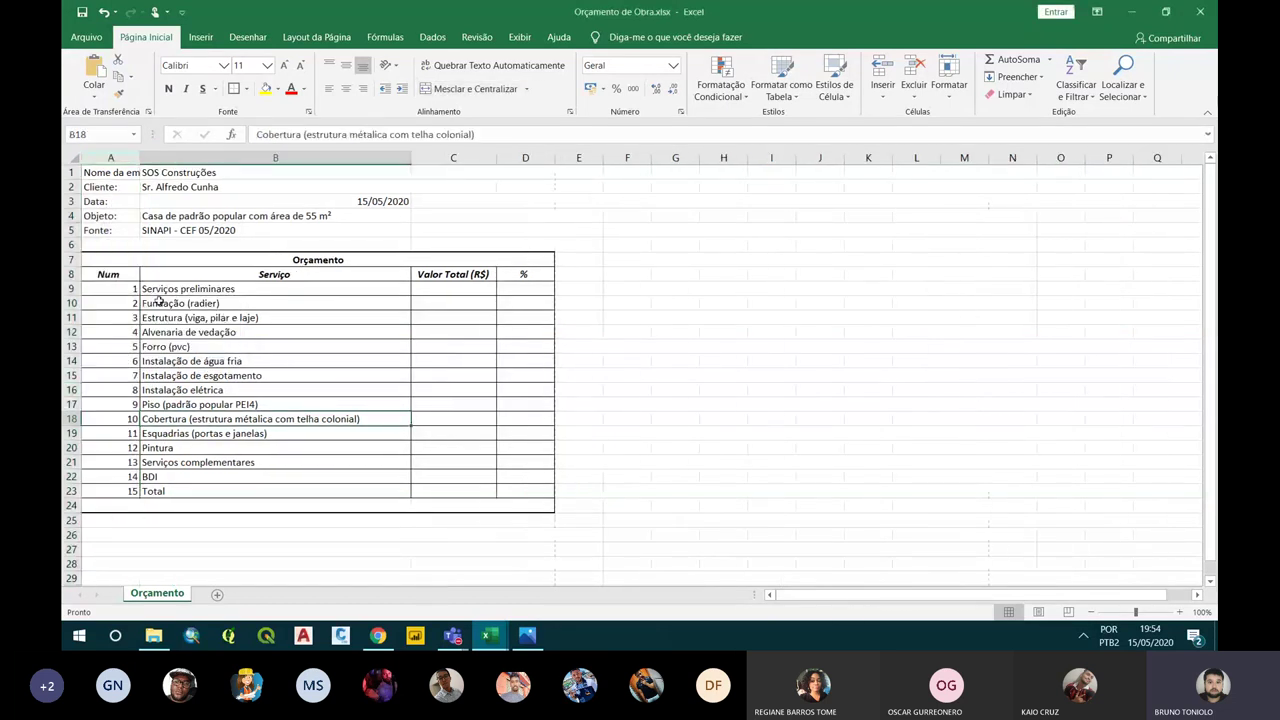
Move the company name from B1 to follow its label in A1
{"action": "left_click", "coordinate": [128, 172]}
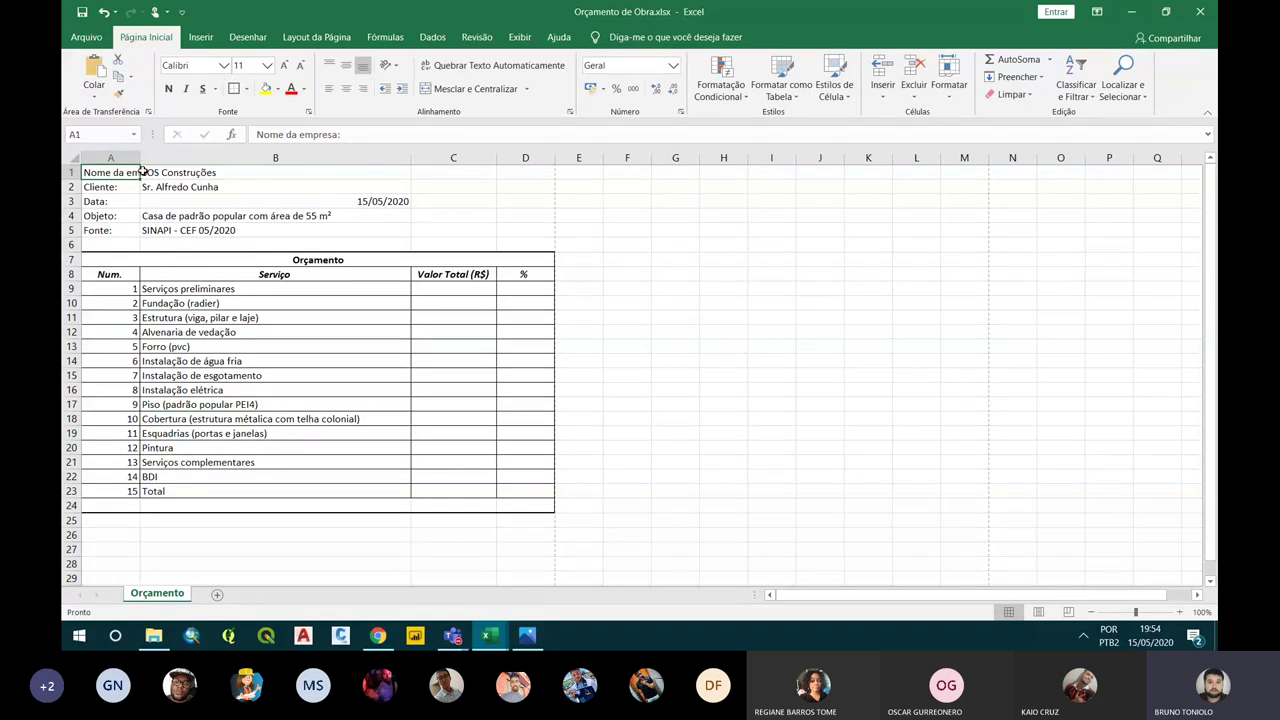
{"action": "left_click", "coordinate": [149, 213]}
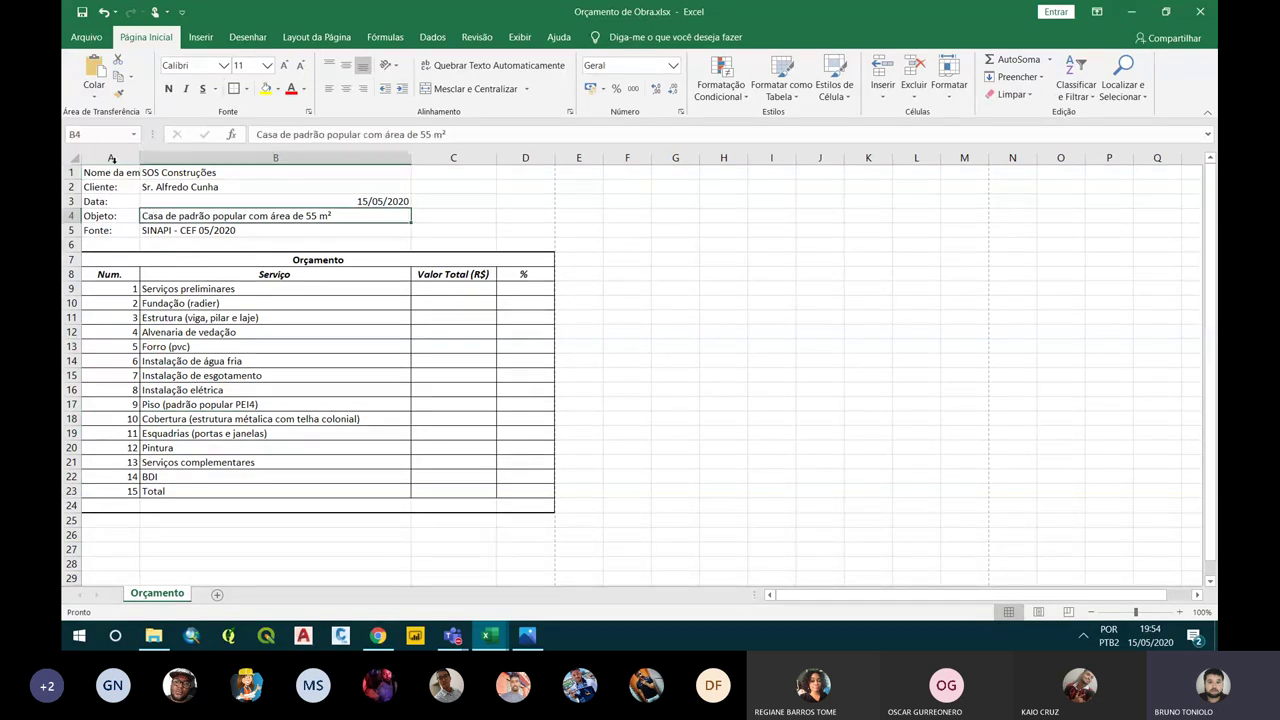
{"action": "left_click", "coordinate": [190, 170]}
{"action": "left_click", "coordinate": [122, 172]}
{"action": "left_click", "coordinate": [176, 173]}
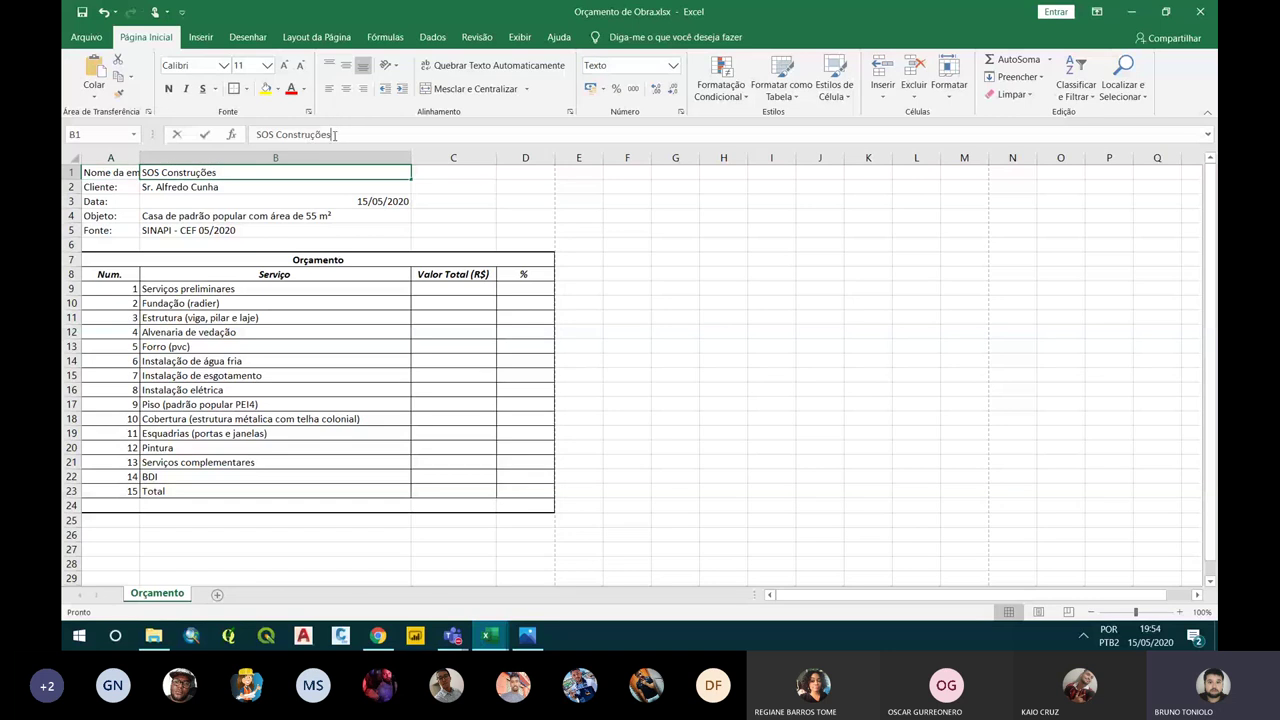
{"action": "left_click_drag", "start_coordinate": [334, 134], "coordinate": [62, 128]}
{"action": "key", "text": "ctrl+c"}
{"action": "key", "text": "BackSpace"}
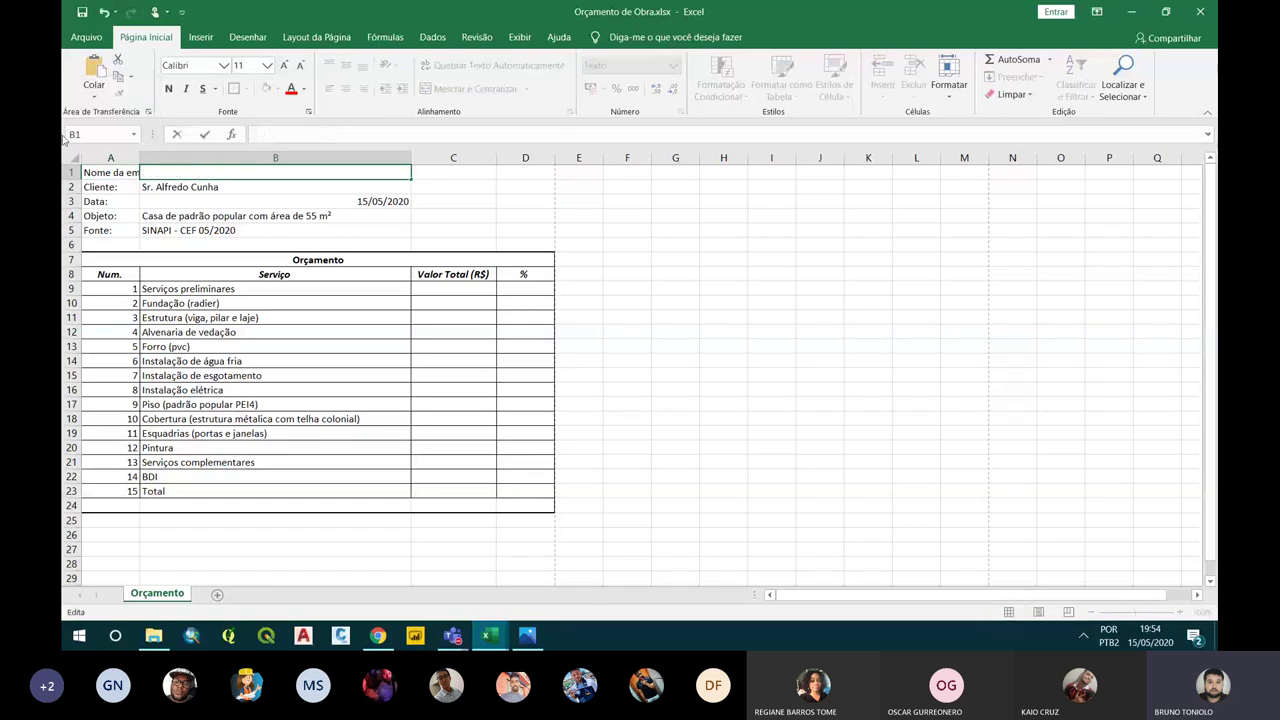
{"action": "left_click", "coordinate": [110, 172]}
{"action": "left_click", "coordinate": [349, 134]}
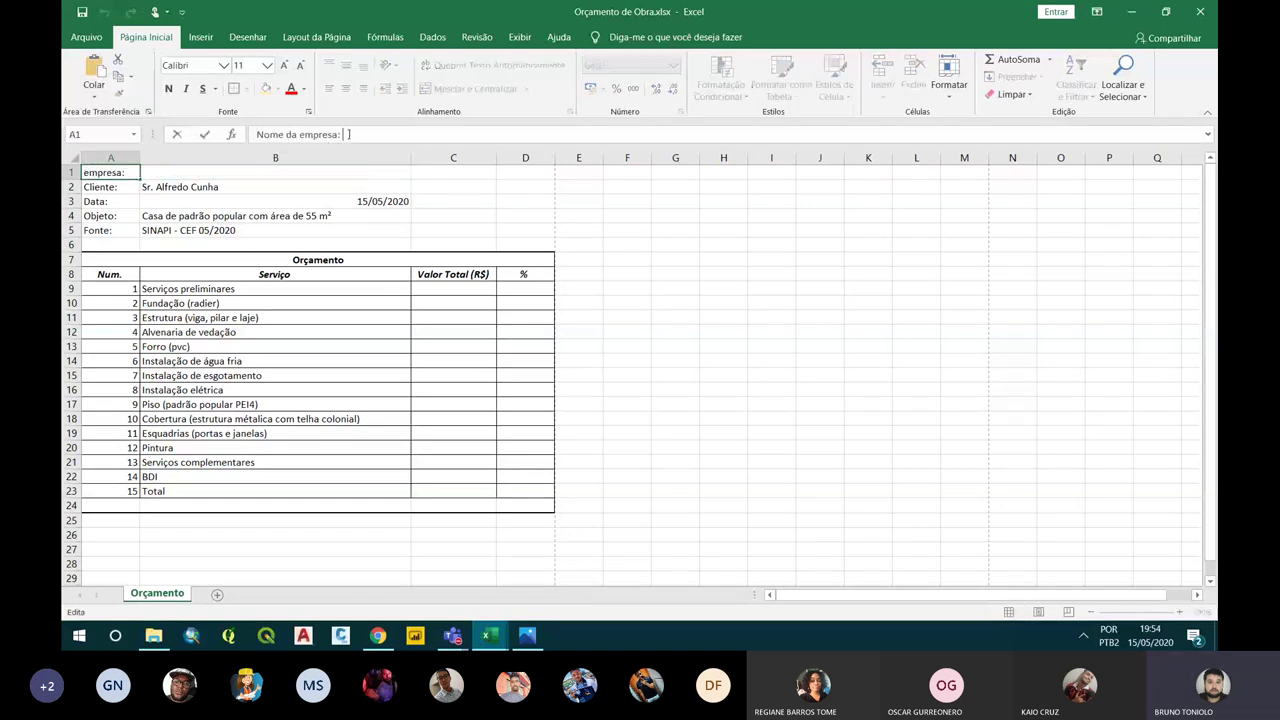
{"action": "key", "text": "ctrl+v"}
Move the client name from B2 to follow the Cliente: label in A2
{"action": "left_click", "coordinate": [174, 187]}
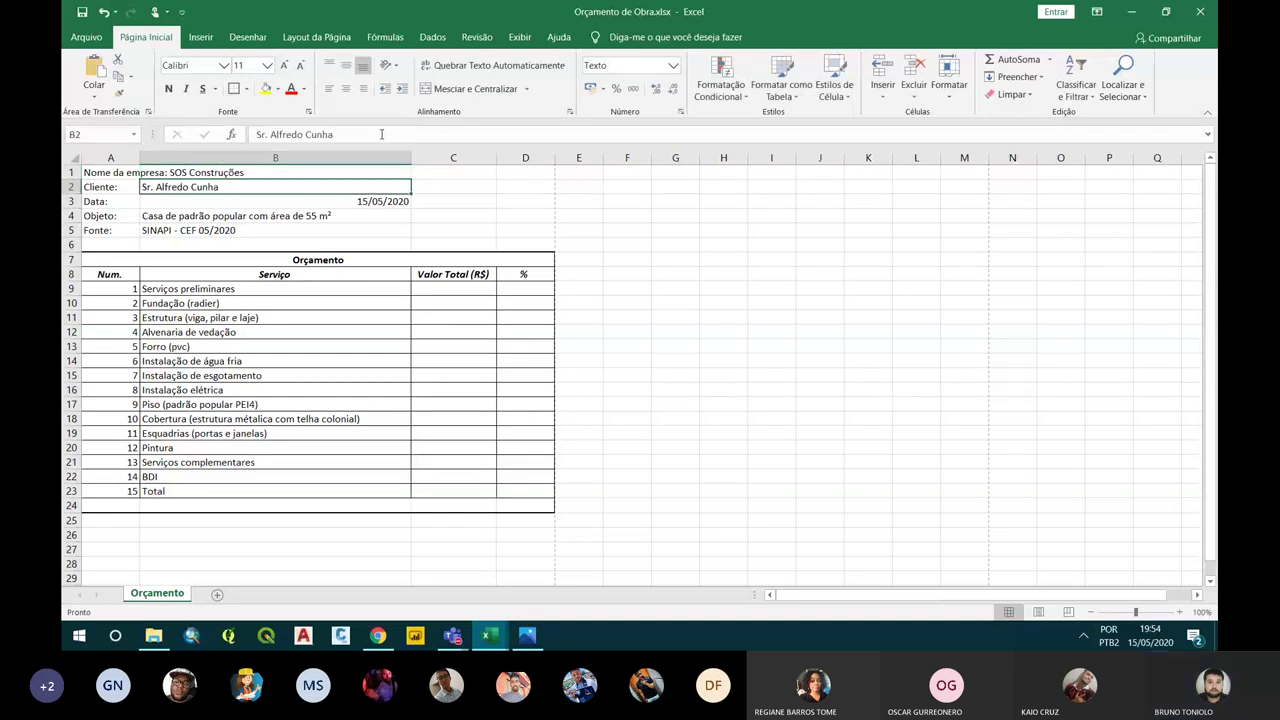
{"action": "triple_click", "coordinate": [316, 134]}
{"action": "key", "text": "ctrl+x"}
{"action": "key", "text": "shift+Tab"}
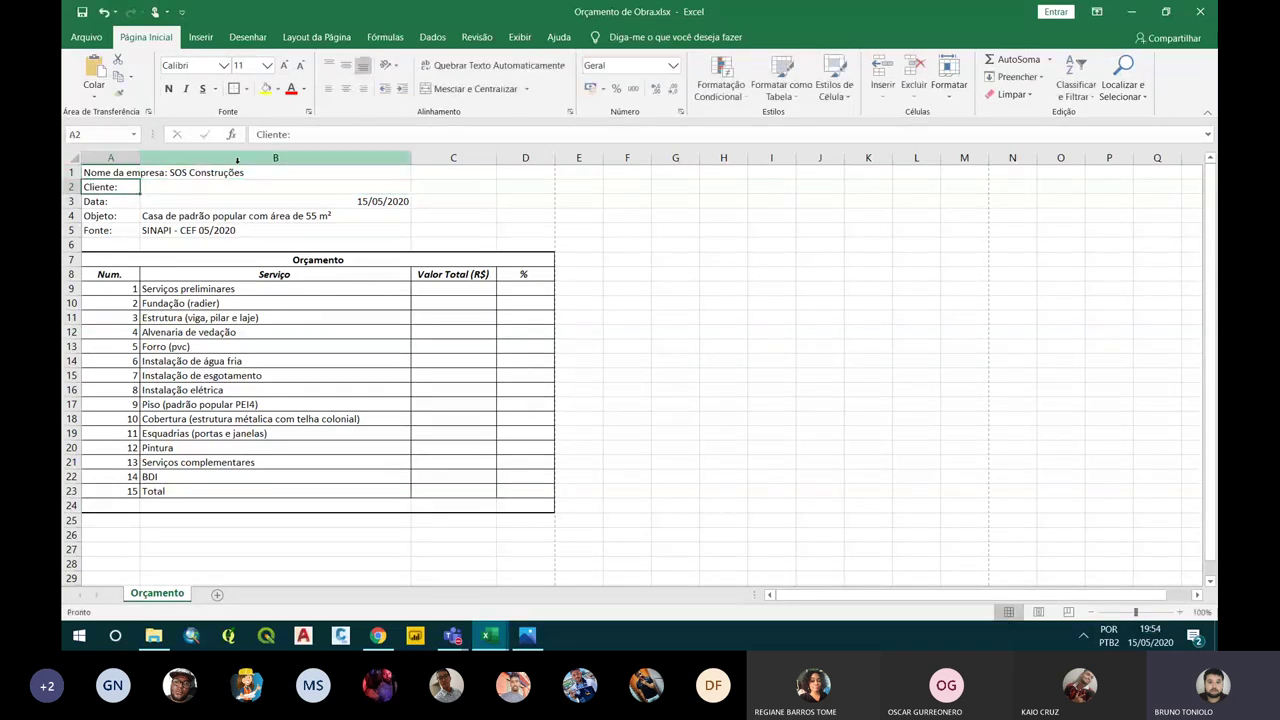
{"action": "left_click", "coordinate": [308, 134]}
{"action": "key", "text": "ctrl+v"}
{"action": "key", "text": "Return"}
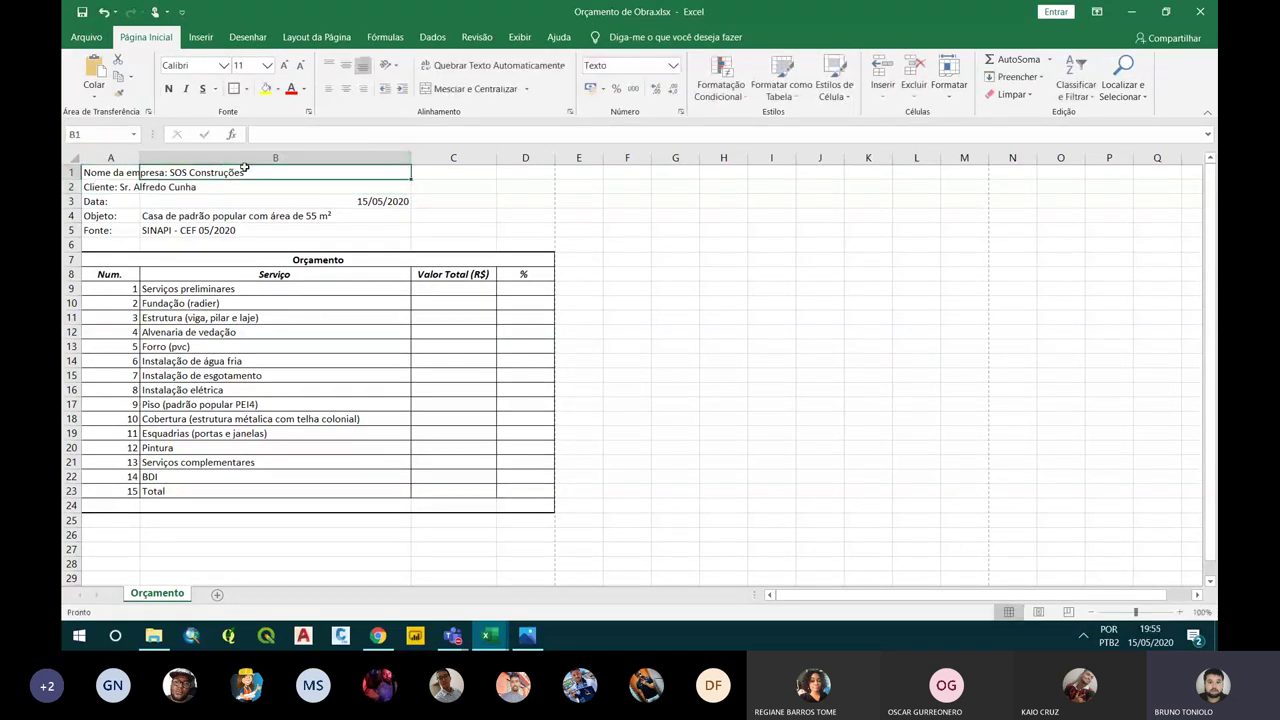
Clear B3 and make A3 read 'Data: 15/05/2020'
{"action": "left_click", "coordinate": [113, 217]}
{"action": "left_click", "coordinate": [100, 201]}
{"action": "left_click", "coordinate": [284, 197]}
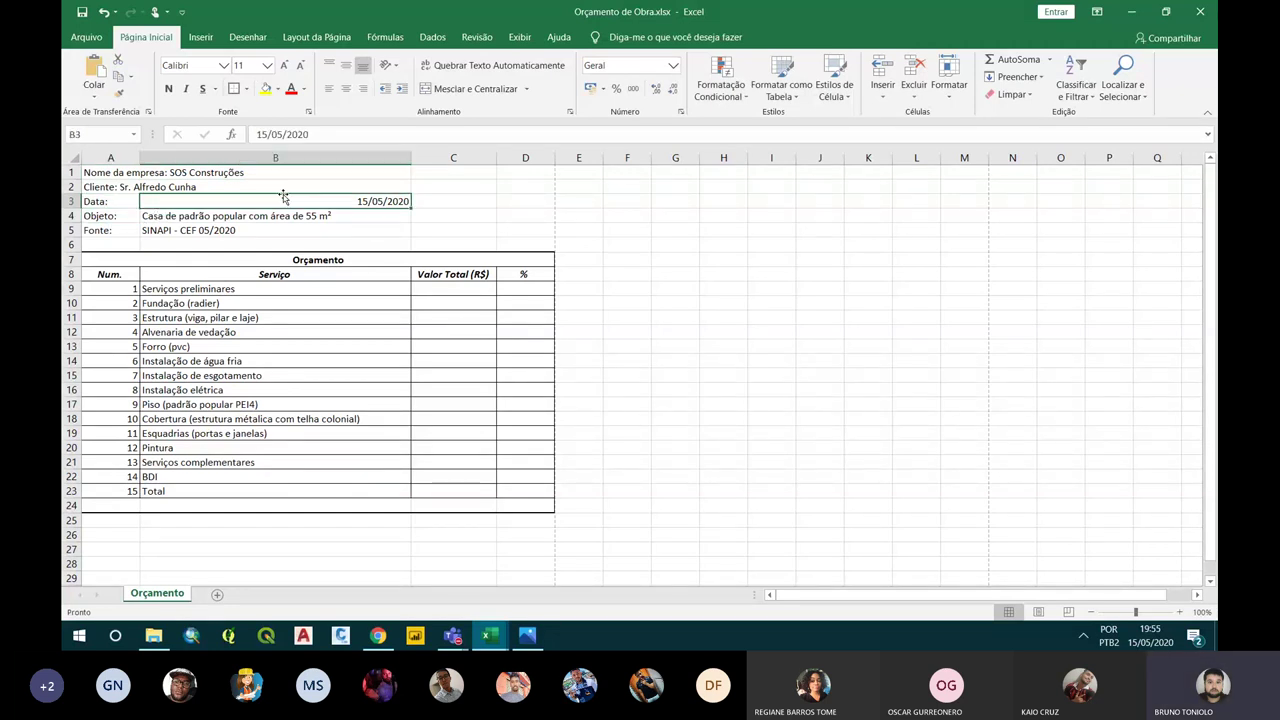
{"action": "key", "text": "Delete"}
{"action": "left_click", "coordinate": [130, 202]}
{"action": "left_click", "coordinate": [314, 134]}
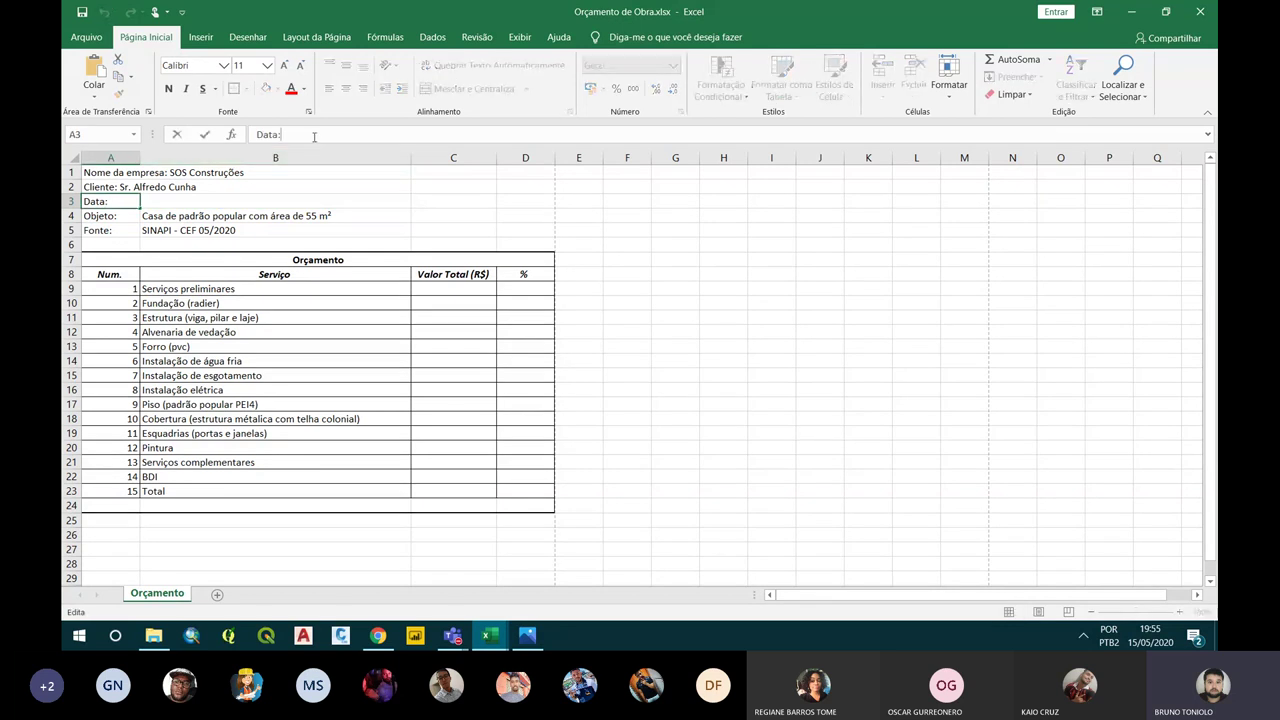
{"action": "type", "text": " 15/05/2020"}
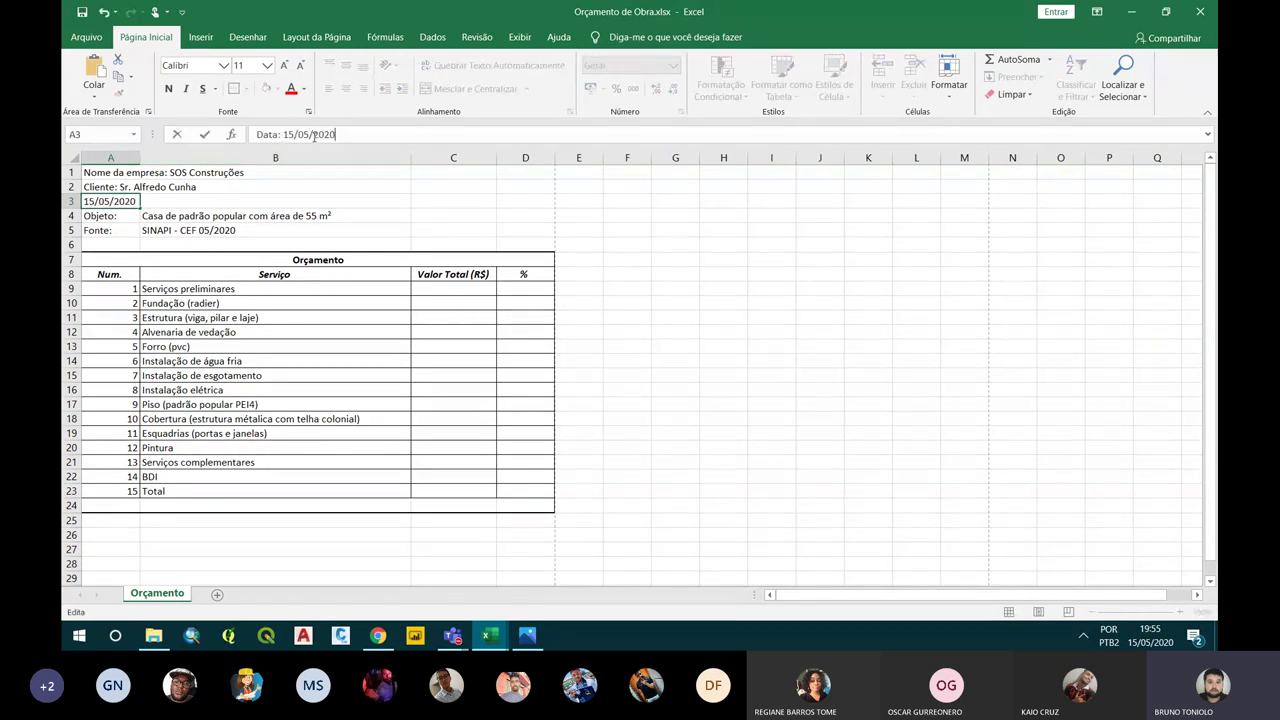
{"action": "key", "text": "Return"}
Move the object description from B4 to follow the Objeto: label in A4
{"action": "left_click", "coordinate": [199, 220]}
{"action": "triple_click", "coordinate": [461, 133]}
{"action": "key", "text": "BackSpace"}
{"action": "left_click", "coordinate": [100, 216]}
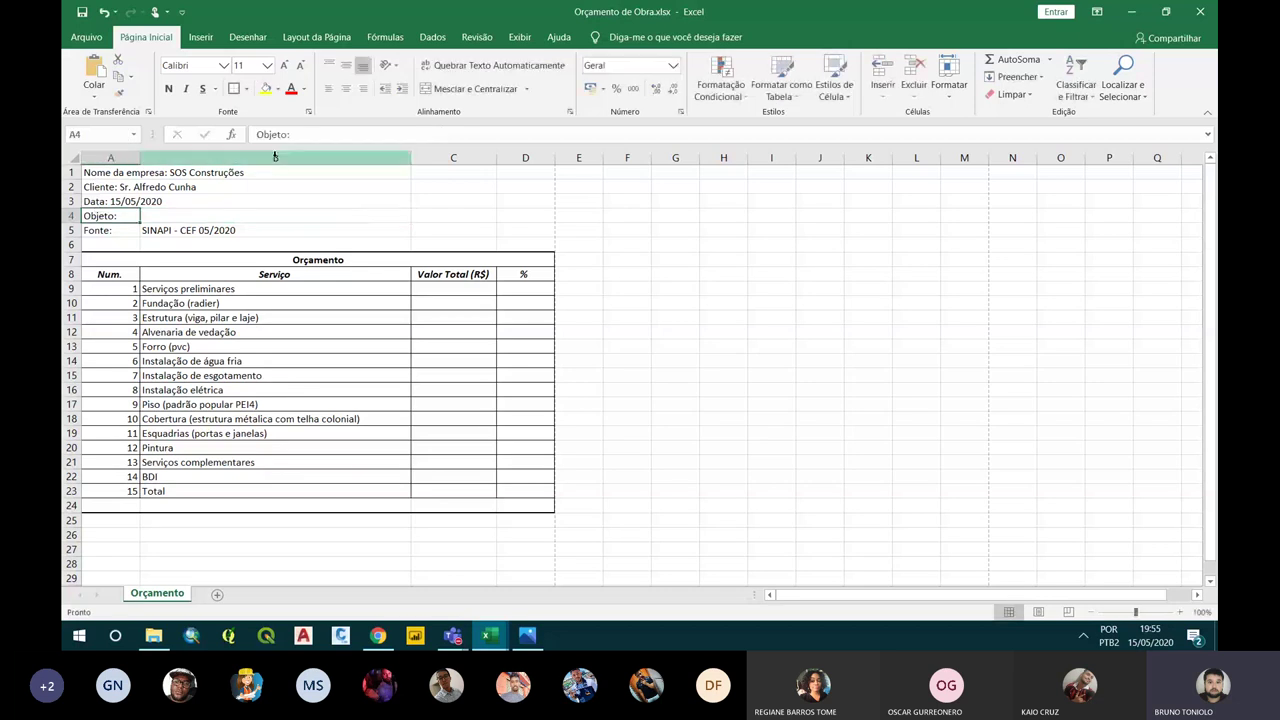
{"action": "left_click", "coordinate": [304, 138]}
{"action": "key", "text": "ctrl+v"}
Clear B5 and make A5 read 'Fonte: SINAPI - CEF 05/2020', then review the header lines
{"action": "left_click", "coordinate": [130, 242]}
{"action": "left_click", "coordinate": [118, 230]}
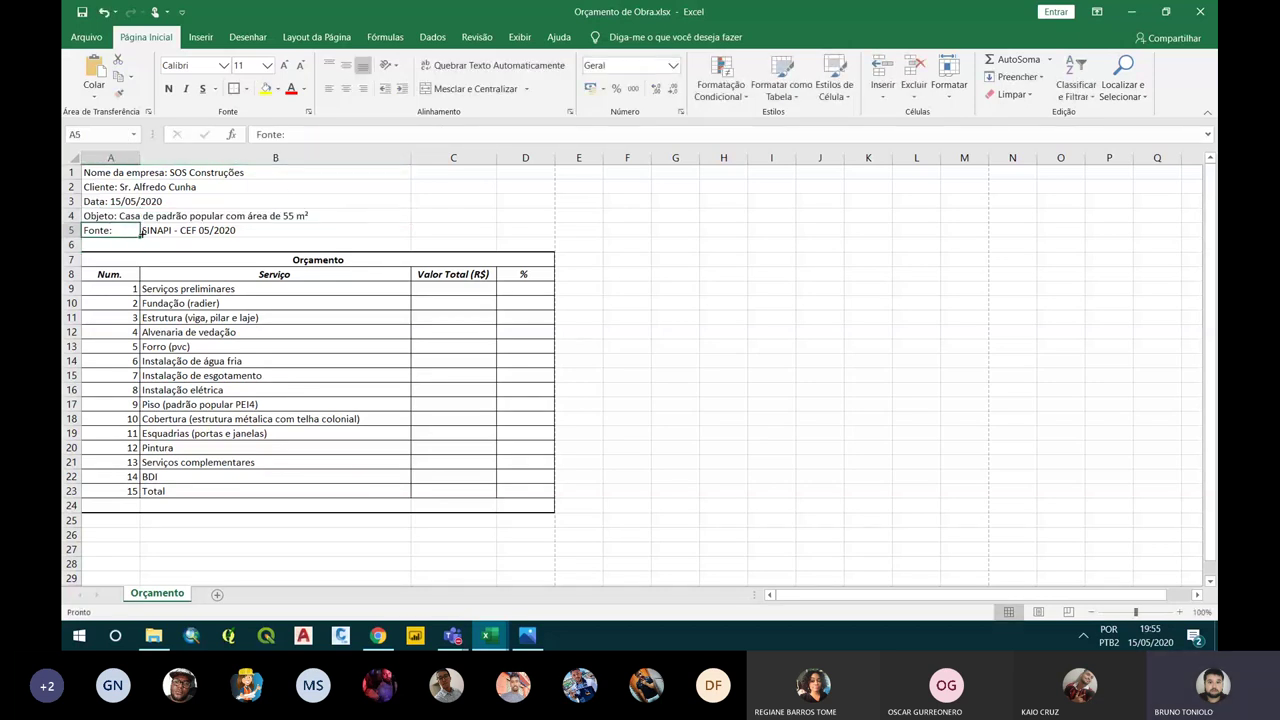
{"action": "left_click", "coordinate": [164, 232]}
{"action": "left_click_drag", "start_coordinate": [364, 134], "coordinate": [137, 127]}
{"action": "key", "text": "BackSpace"}
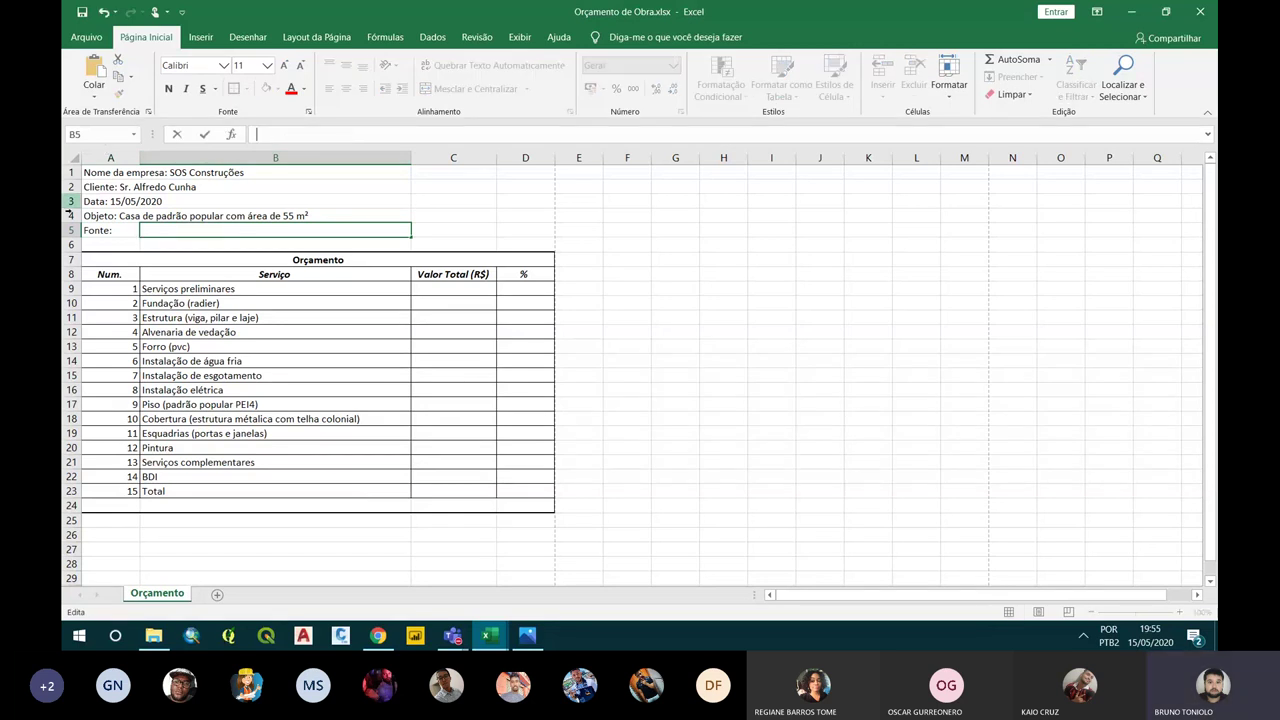
{"action": "left_click", "coordinate": [86, 226]}
{"action": "left_click_drag", "start_coordinate": [279, 134], "coordinate": [151, 128]}
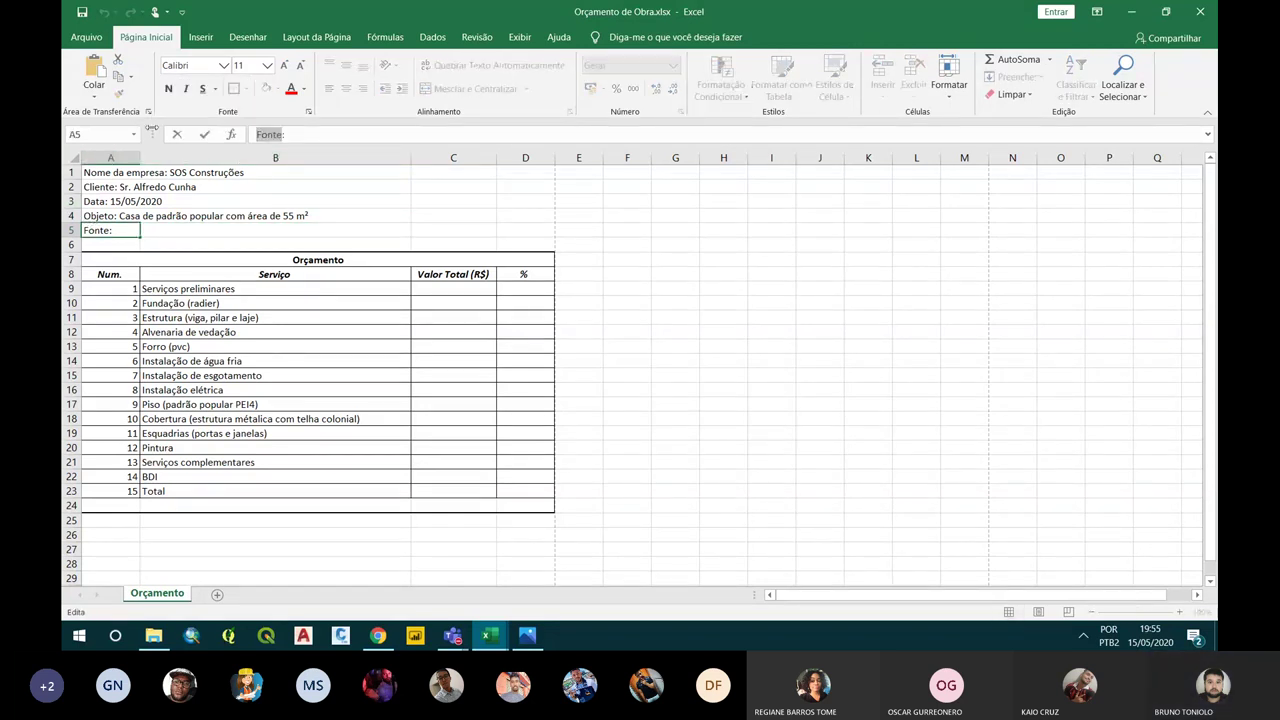
{"action": "left_click", "coordinate": [314, 137]}
{"action": "type", "text": "SINAPI - CEF 05/2020"}
{"action": "left_click", "coordinate": [185, 262]}
{"action": "left_click", "coordinate": [283, 243]}
{"action": "left_click", "coordinate": [143, 197]}
{"action": "left_click", "coordinate": [136, 175]}
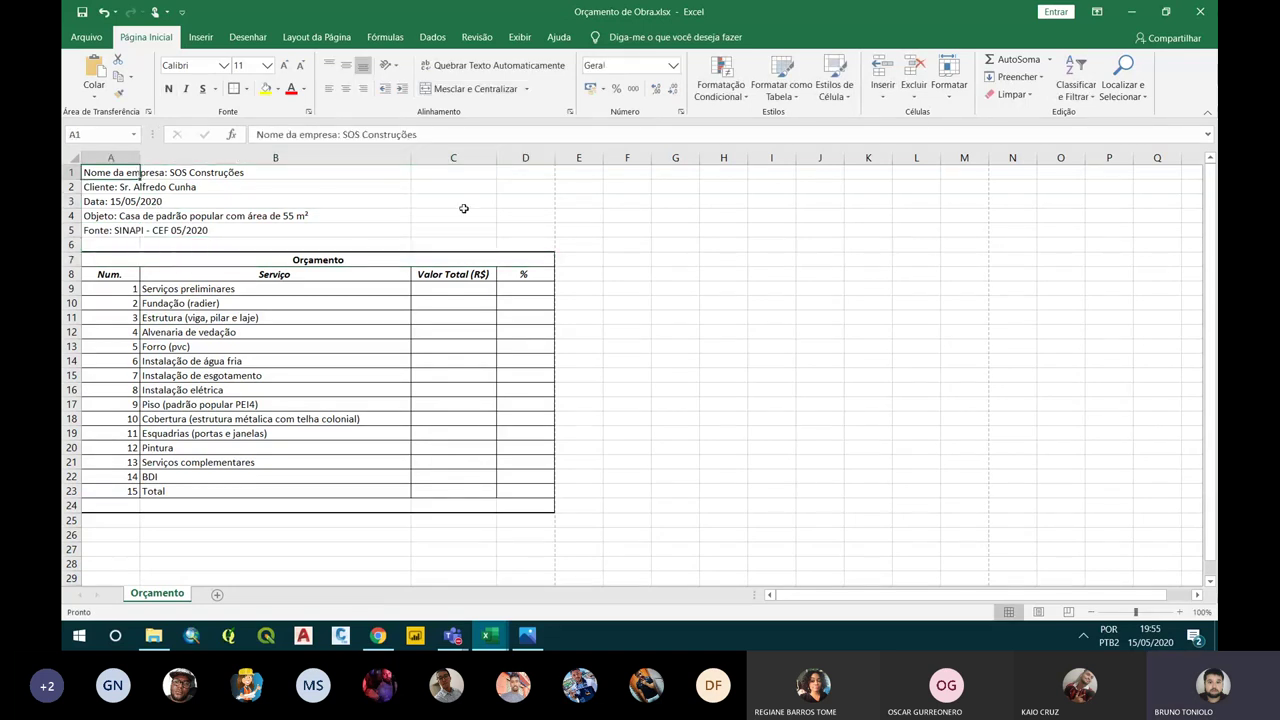
{"action": "left_click", "coordinate": [305, 357]}
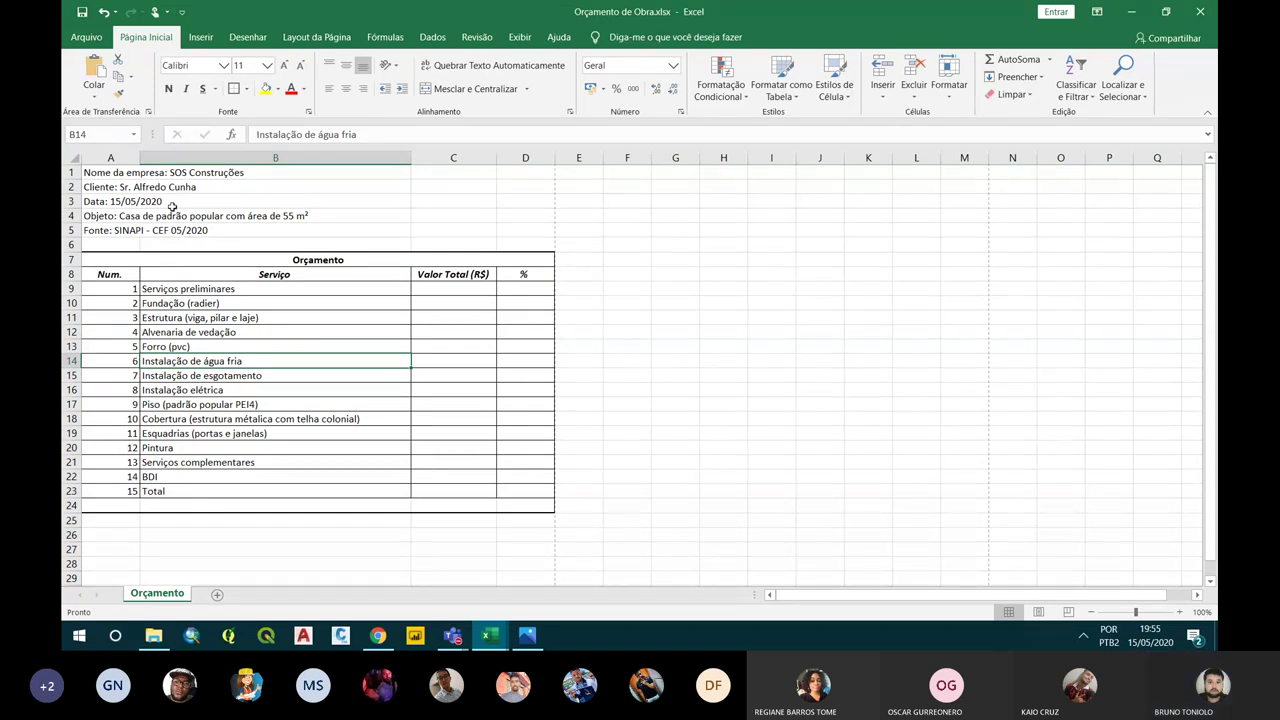
{"action": "left_click", "coordinate": [241, 262]}
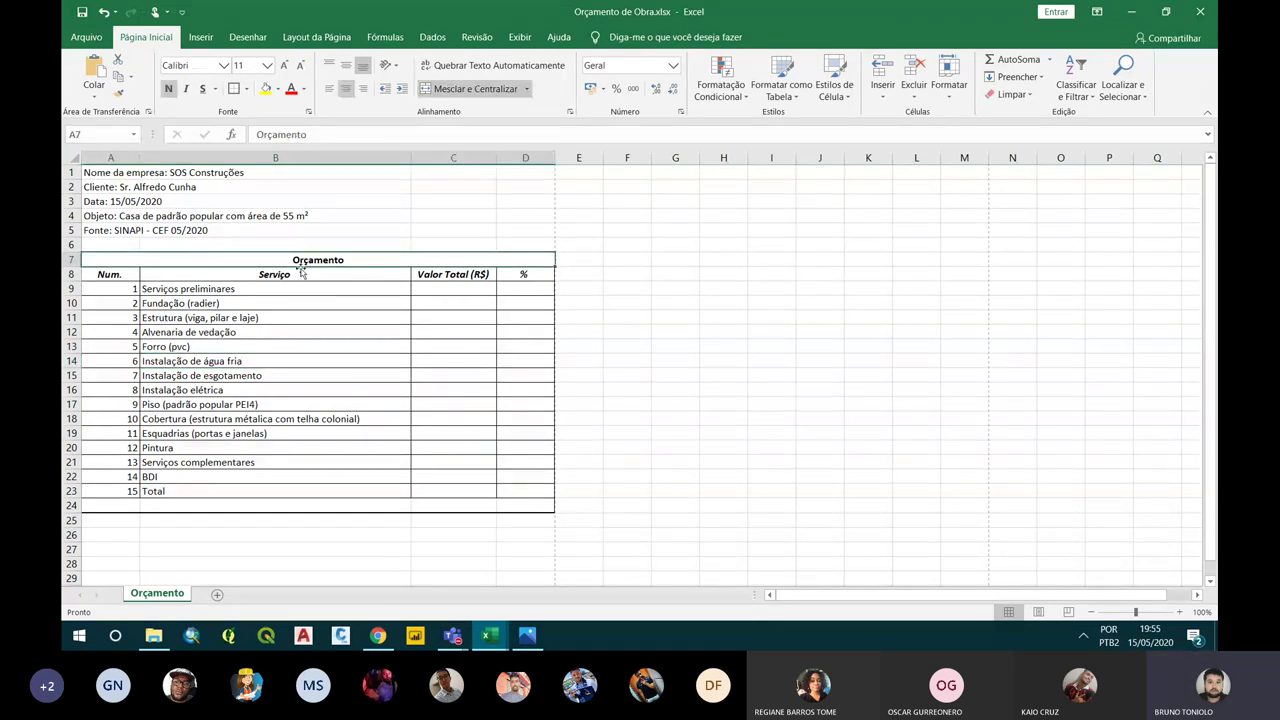
Fill the Orçamento title row green and the column header row grey
{"action": "left_click", "coordinate": [277, 91]}
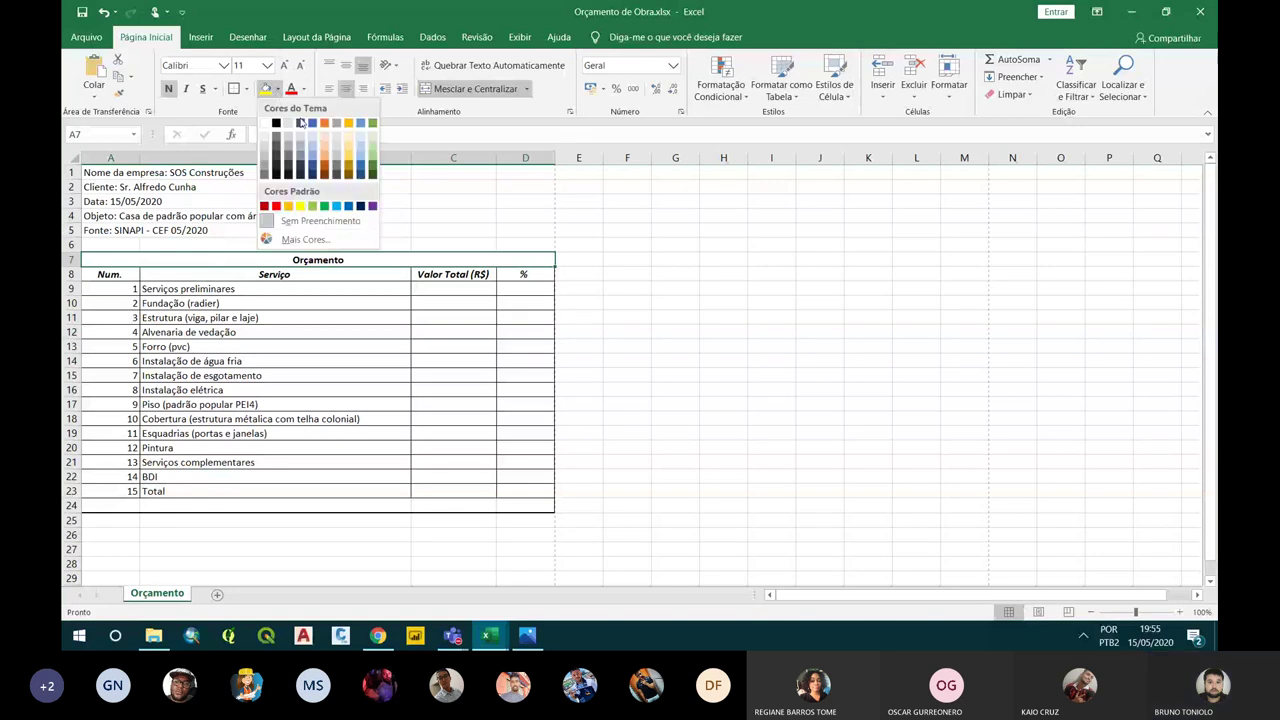
{"action": "left_click", "coordinate": [374, 147]}
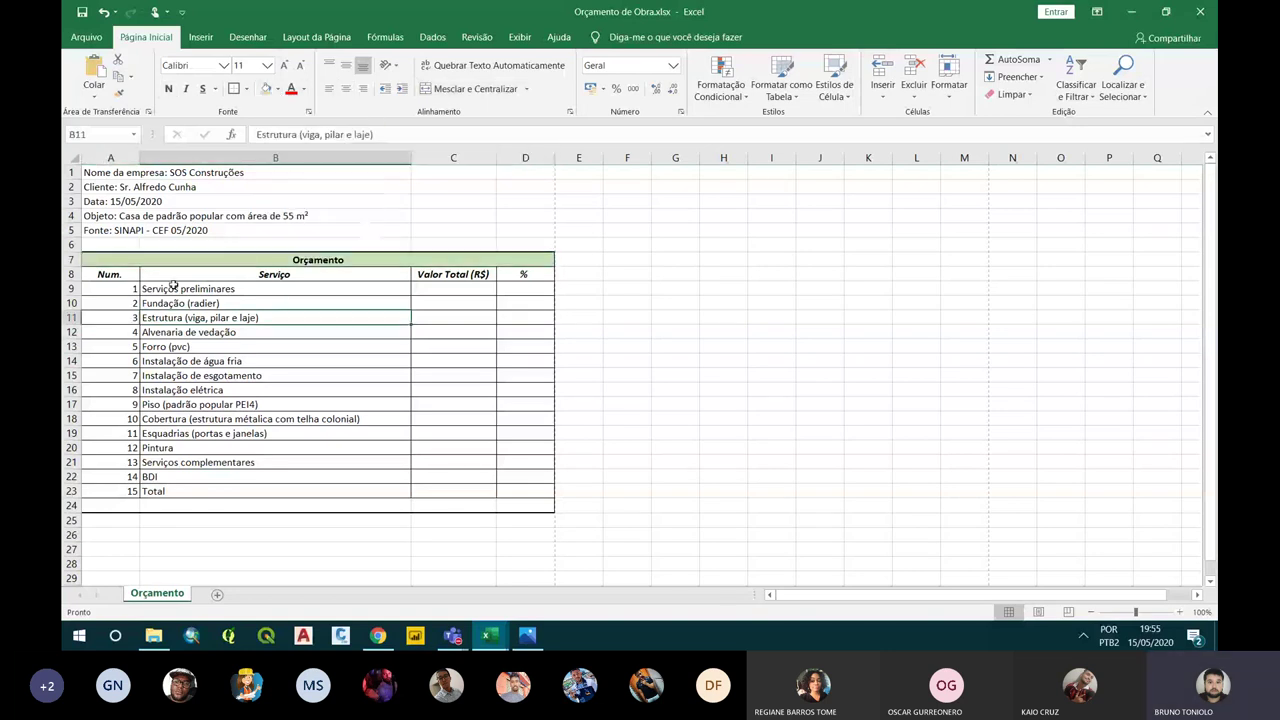
{"action": "mouse_move", "coordinate": [112, 277]}
{"action": "left_mouse_down"}
{"action": "mouse_move", "coordinate": [517, 257]}
{"action": "mouse_move", "coordinate": [516, 275]}
{"action": "left_mouse_up"}
{"action": "left_click", "coordinate": [277, 88]}
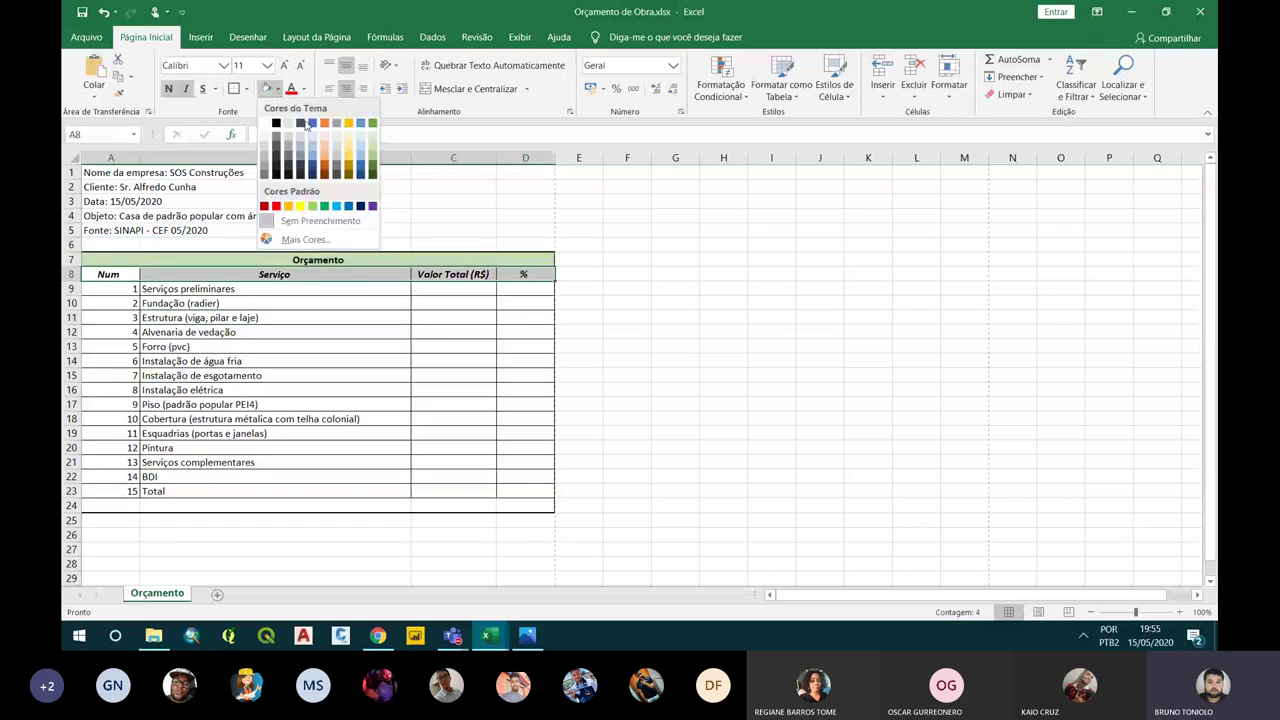
{"action": "left_click", "coordinate": [267, 148]}
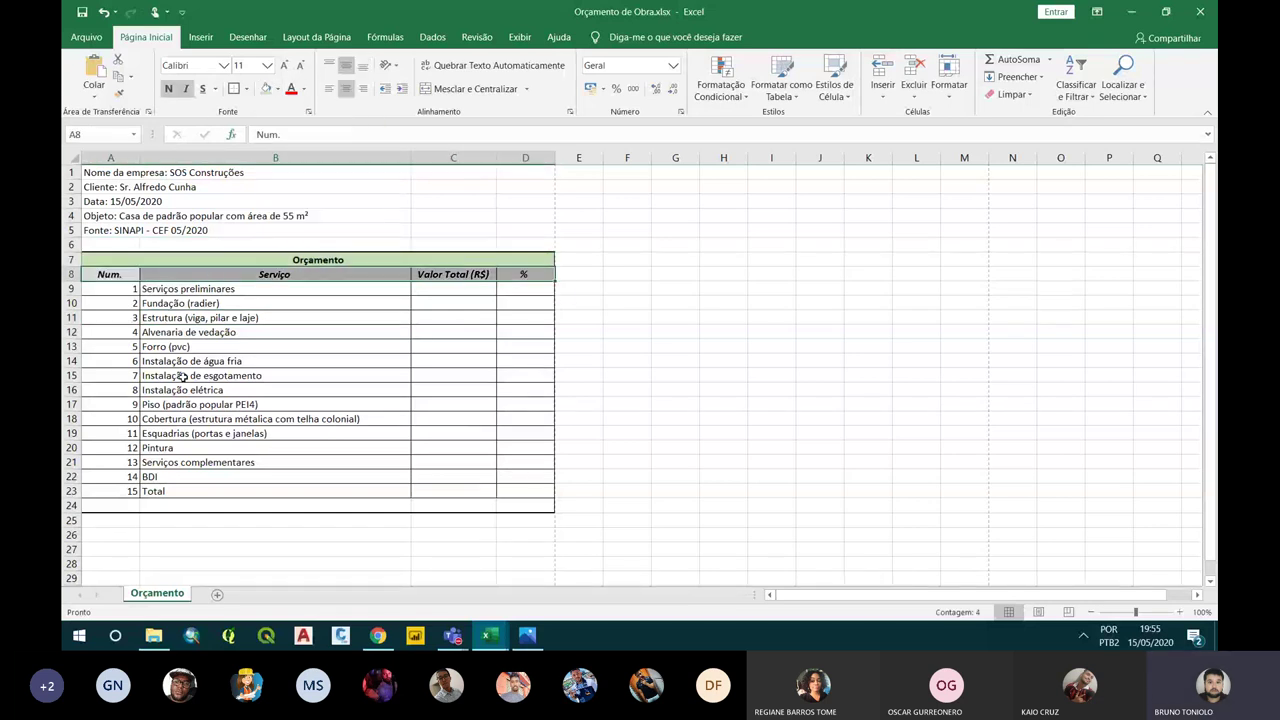
{"action": "left_click", "coordinate": [183, 377]}
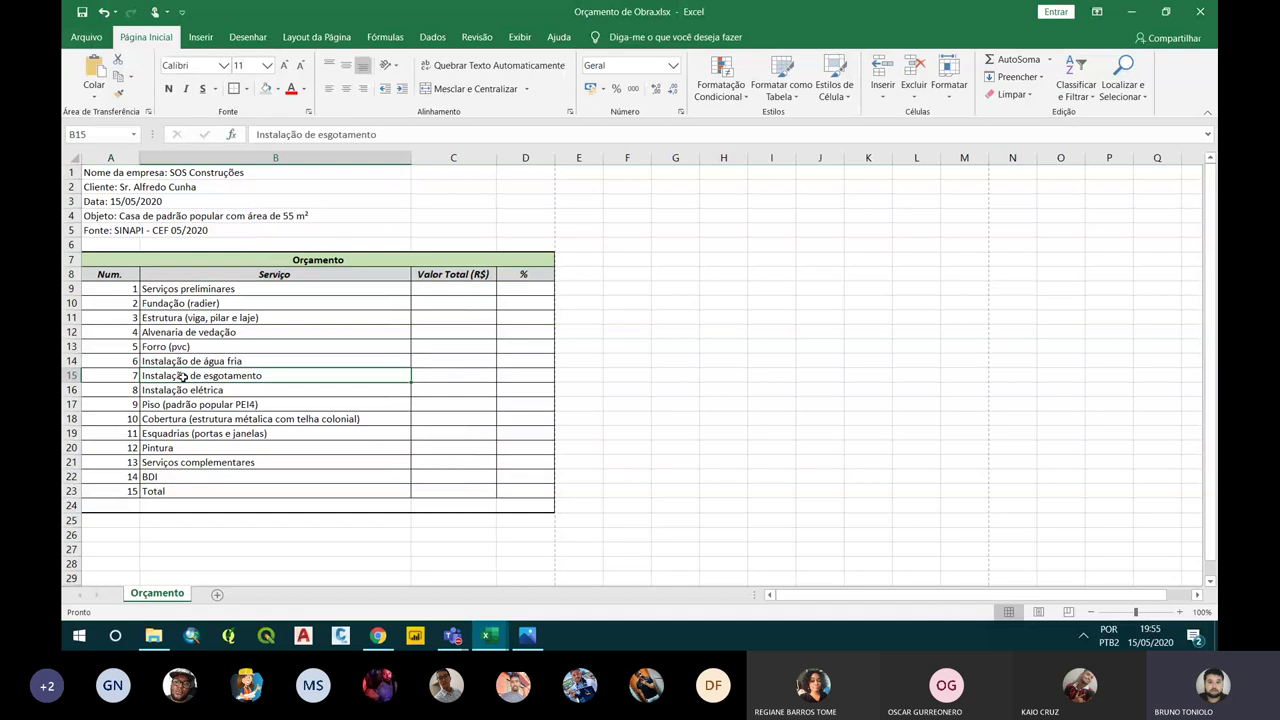
Give the Total row A23:D23 a grey fill
{"action": "left_click", "coordinate": [96, 488]}
{"action": "left_click_drag", "start_coordinate": [96, 488], "coordinate": [501, 491]}
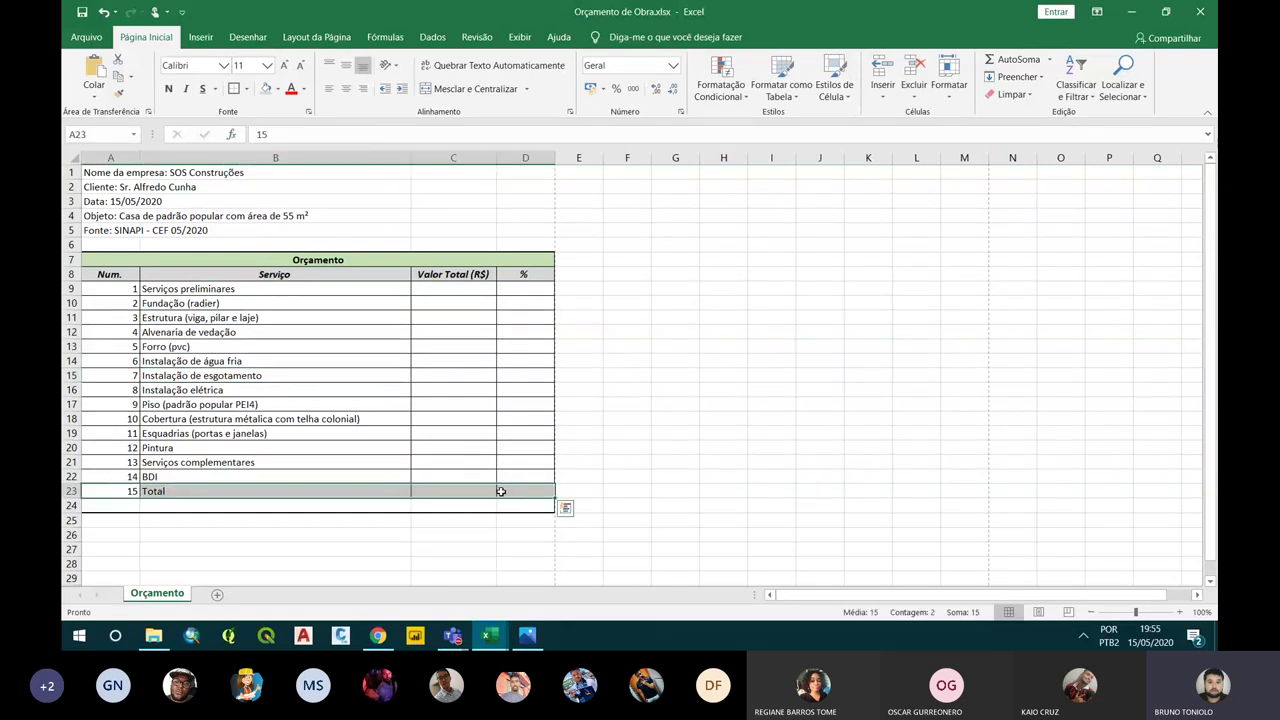
{"action": "left_click", "coordinate": [266, 88]}
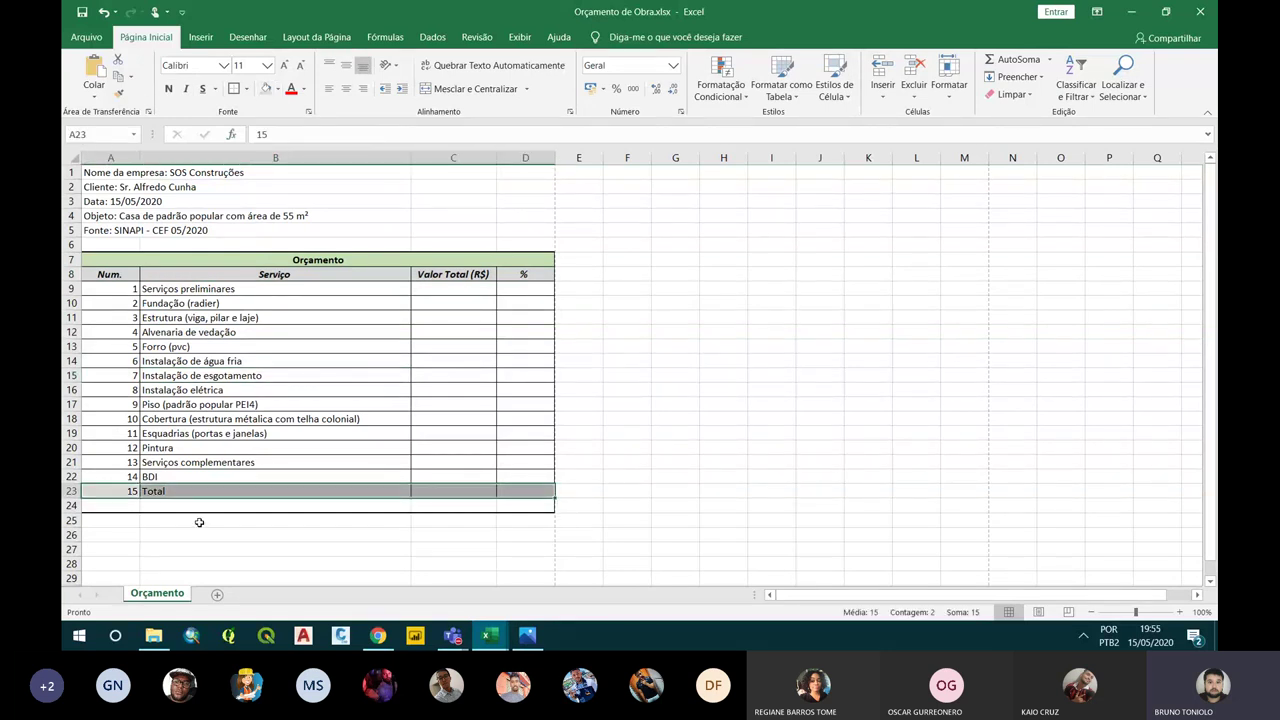
{"action": "left_click", "coordinate": [197, 520]}
{"action": "left_click_drag", "start_coordinate": [127, 490], "coordinate": [525, 491]}
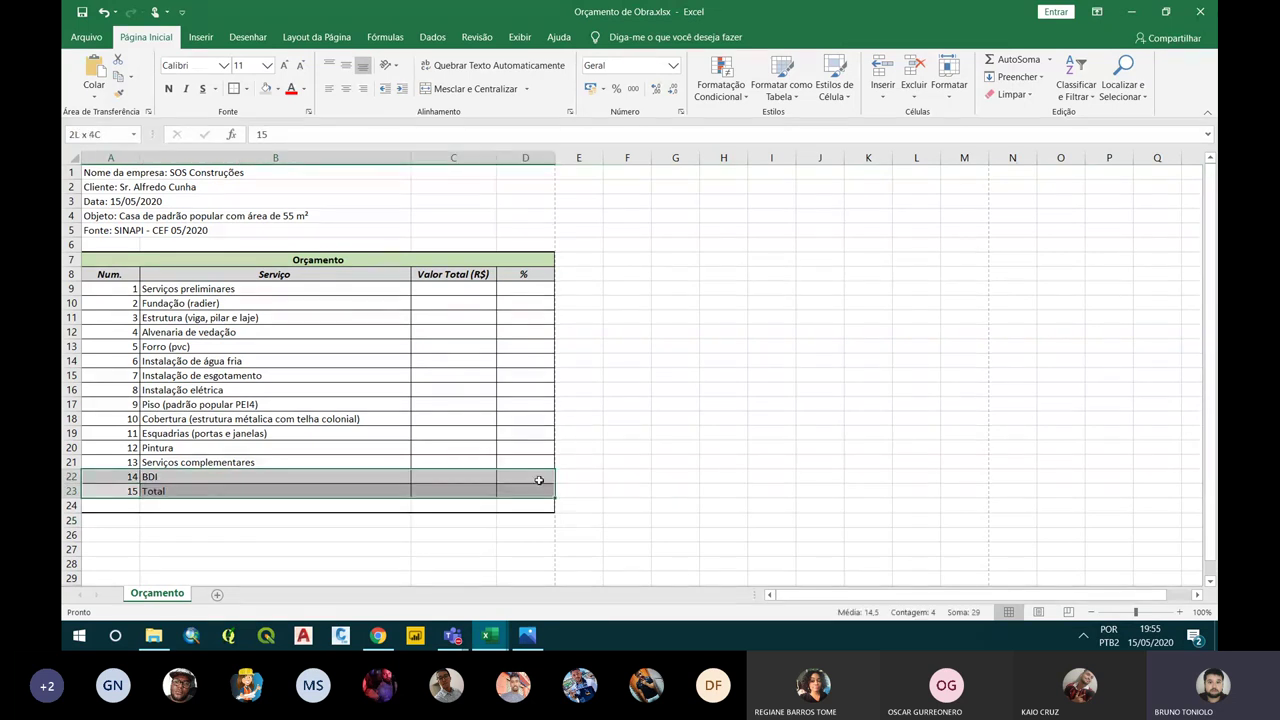
Make the Total row bold and the BDI row italic
{"action": "left_click", "coordinate": [168, 88]}
{"action": "left_click_drag", "start_coordinate": [110, 476], "coordinate": [525, 476]}
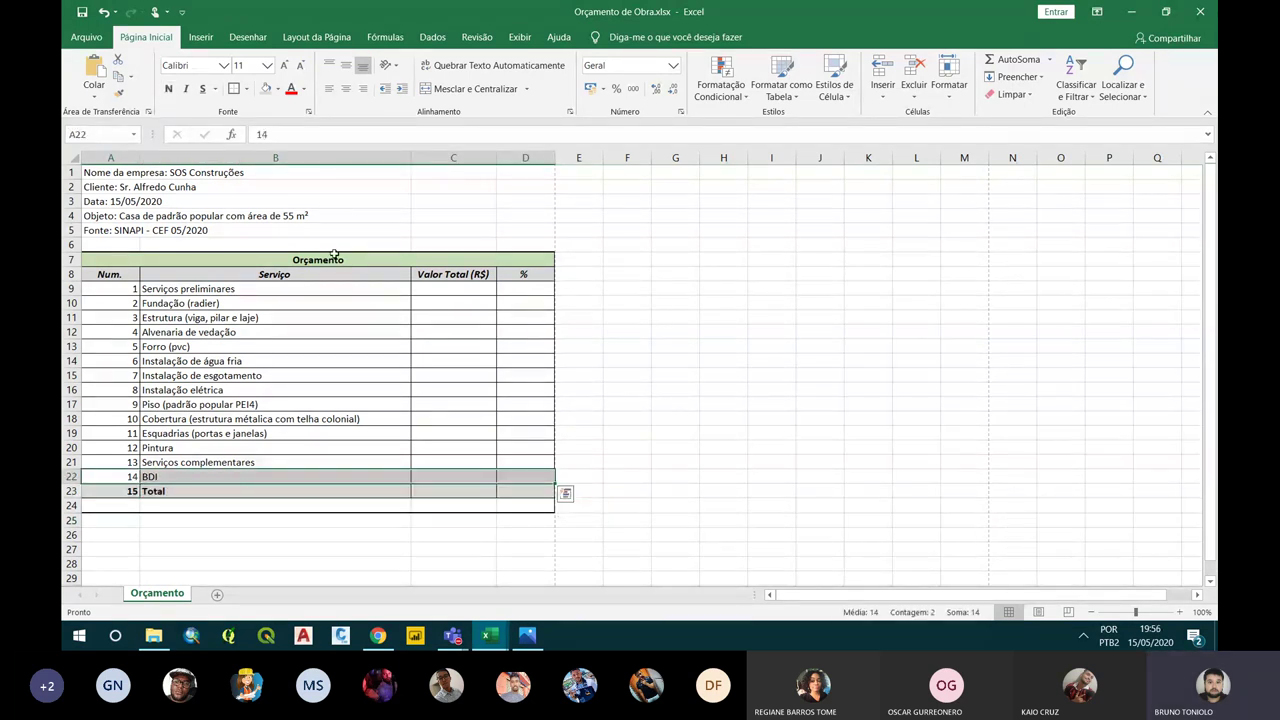
{"action": "left_click", "coordinate": [188, 88]}
{"action": "left_click", "coordinate": [215, 375]}
{"action": "left_click", "coordinate": [216, 478]}
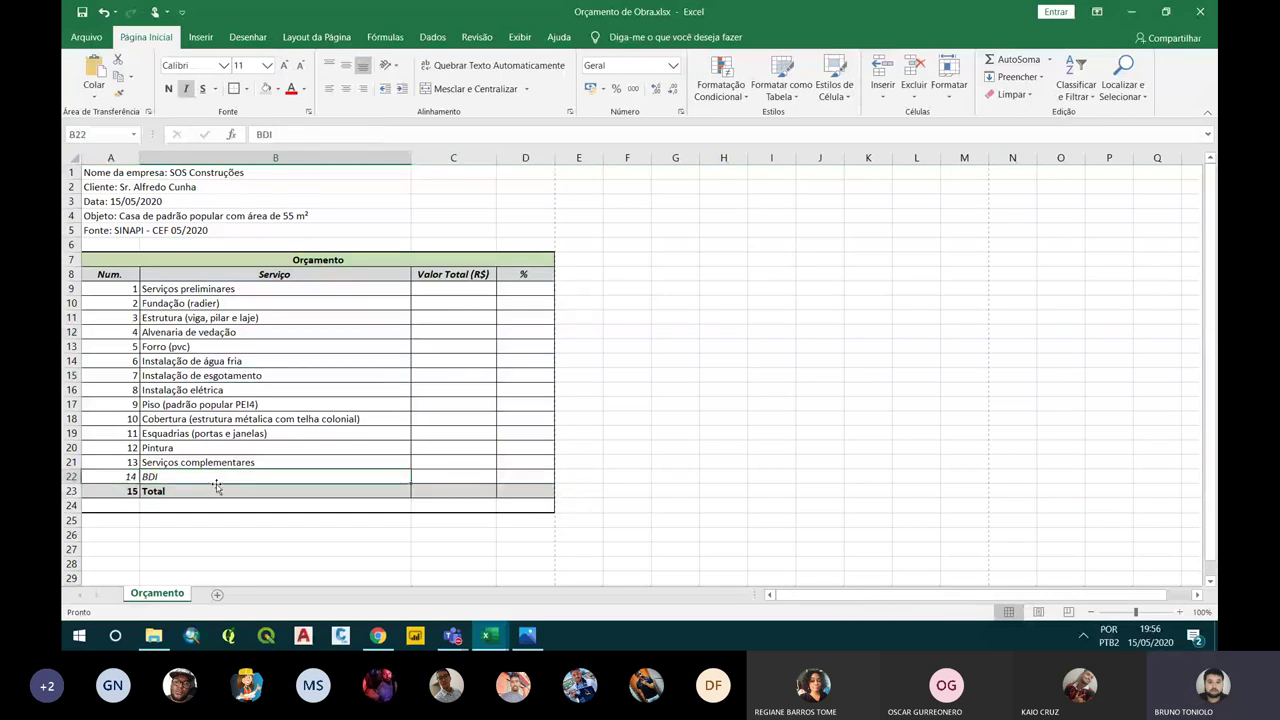
Drop empty row 24 so the table outline ends at the Total row
{"action": "left_click", "coordinate": [144, 538]}
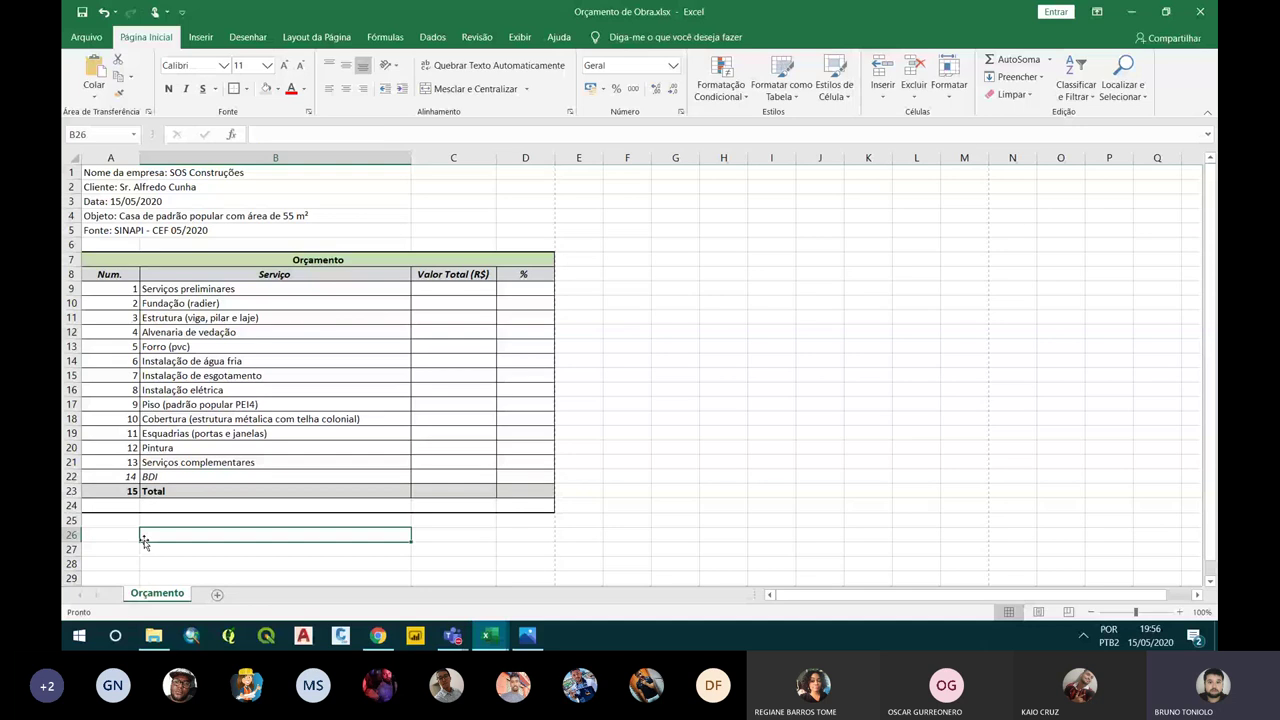
{"action": "right_click", "coordinate": [144, 540]}
{"action": "key", "text": "Escape"}
{"action": "left_click", "coordinate": [390, 262]}
{"action": "left_click_drag", "start_coordinate": [390, 267], "coordinate": [500, 490]}
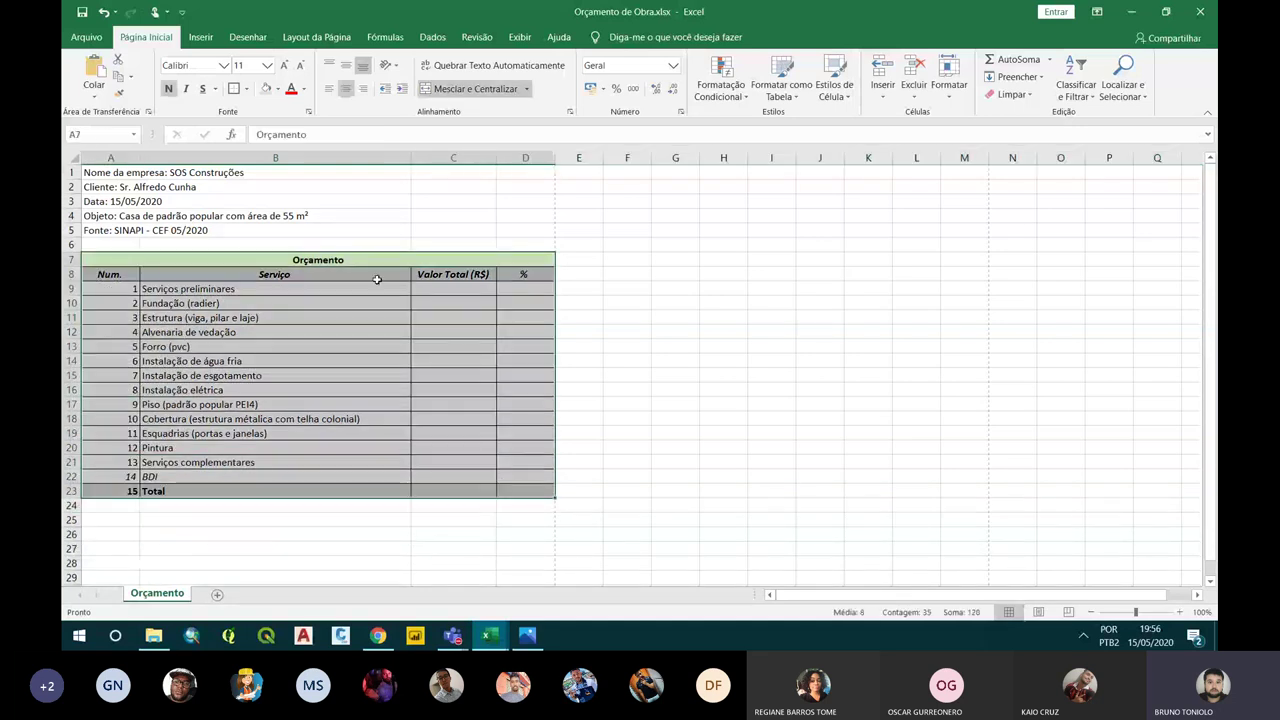
{"action": "left_click", "coordinate": [293, 378]}
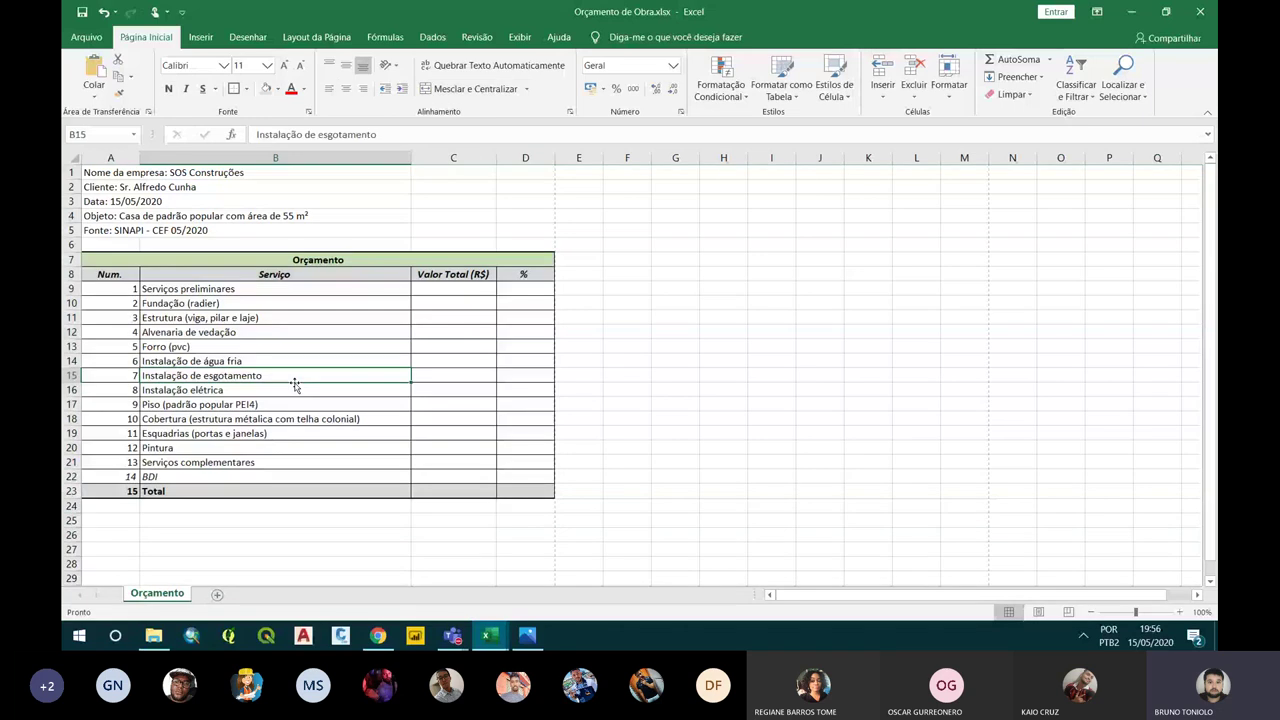
{"action": "left_click_drag", "start_coordinate": [110, 289], "coordinate": [525, 289]}
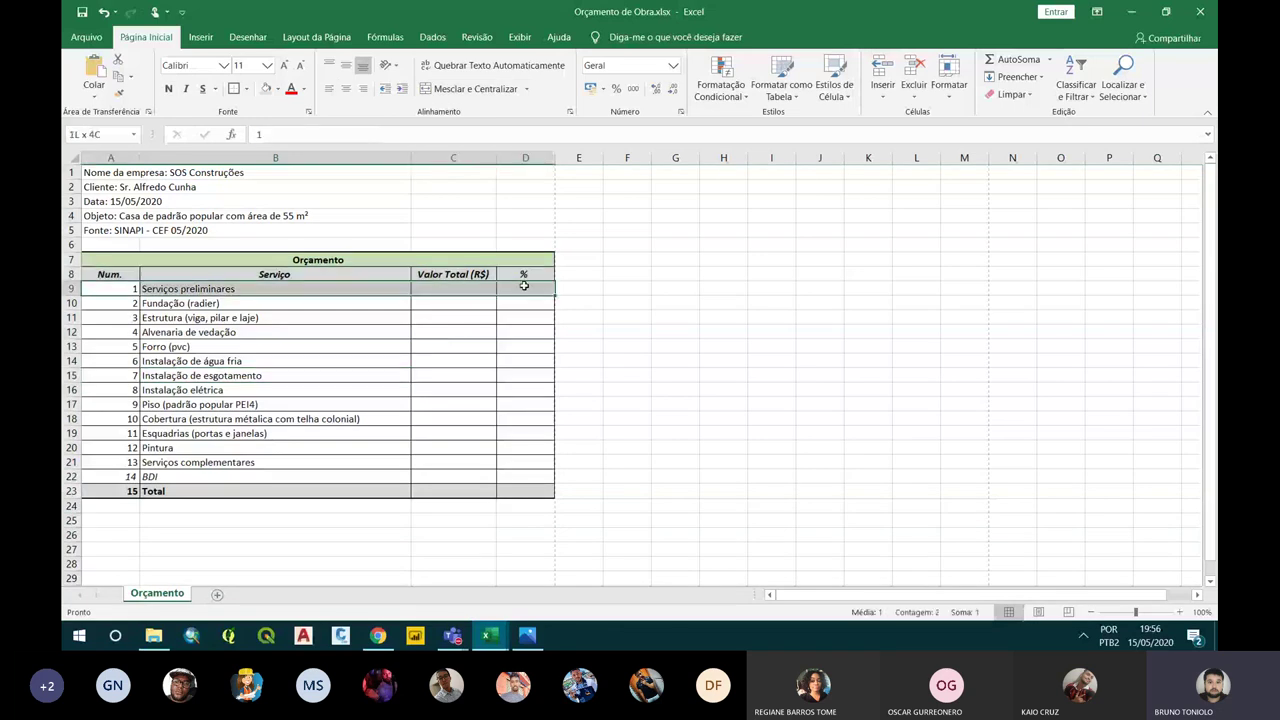
Fill row 9 light yellow and row 10 light blue across A:D
{"action": "left_click", "coordinate": [278, 90]}
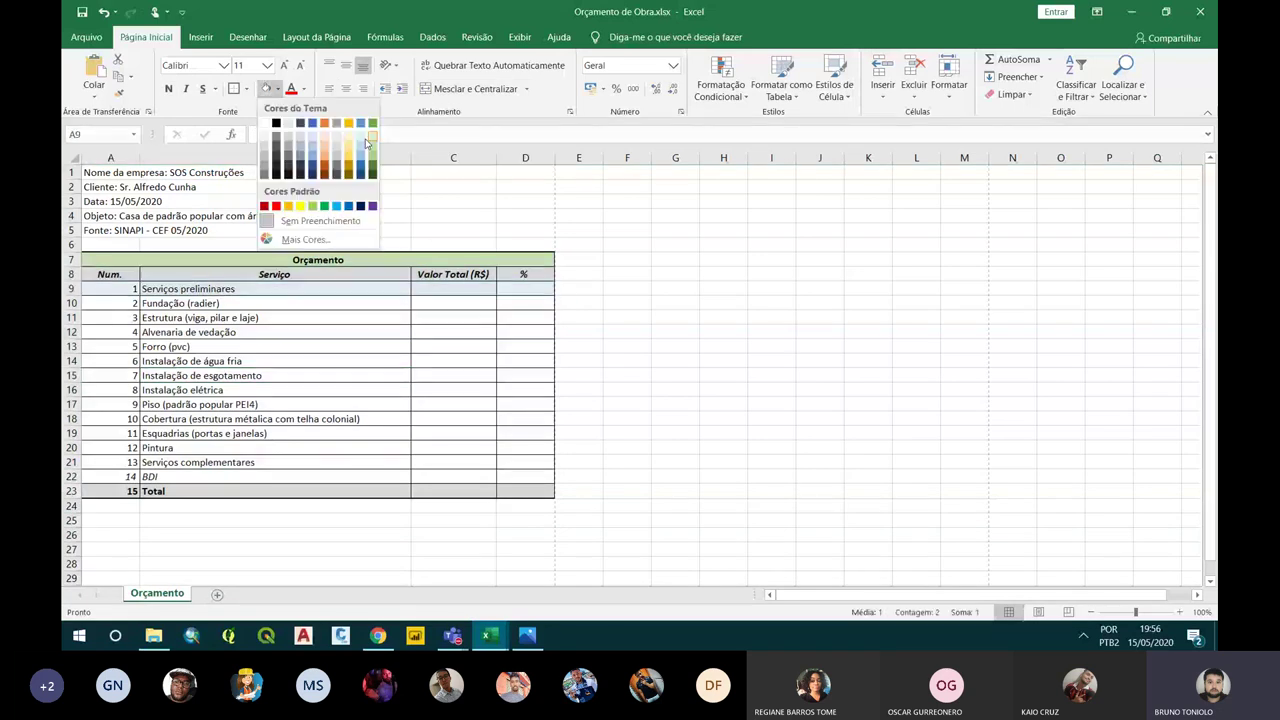
{"action": "left_click", "coordinate": [371, 136]}
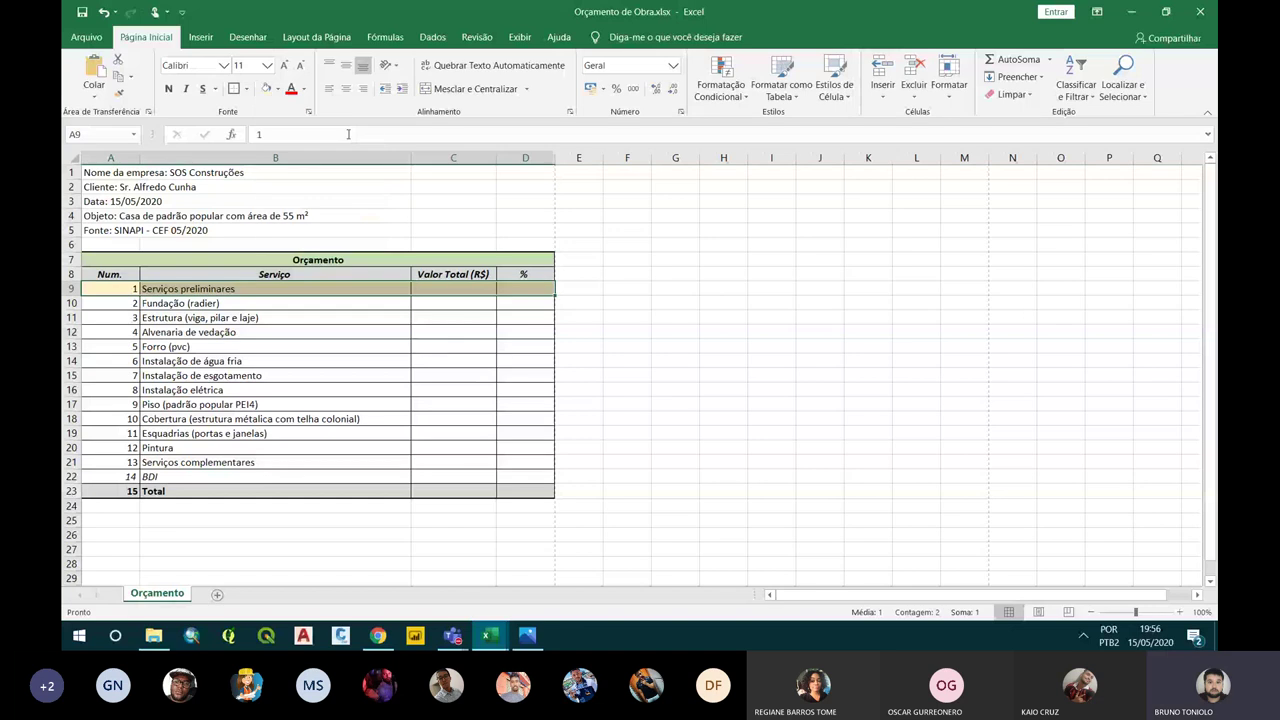
{"action": "left_click_drag", "start_coordinate": [110, 303], "coordinate": [525, 303]}
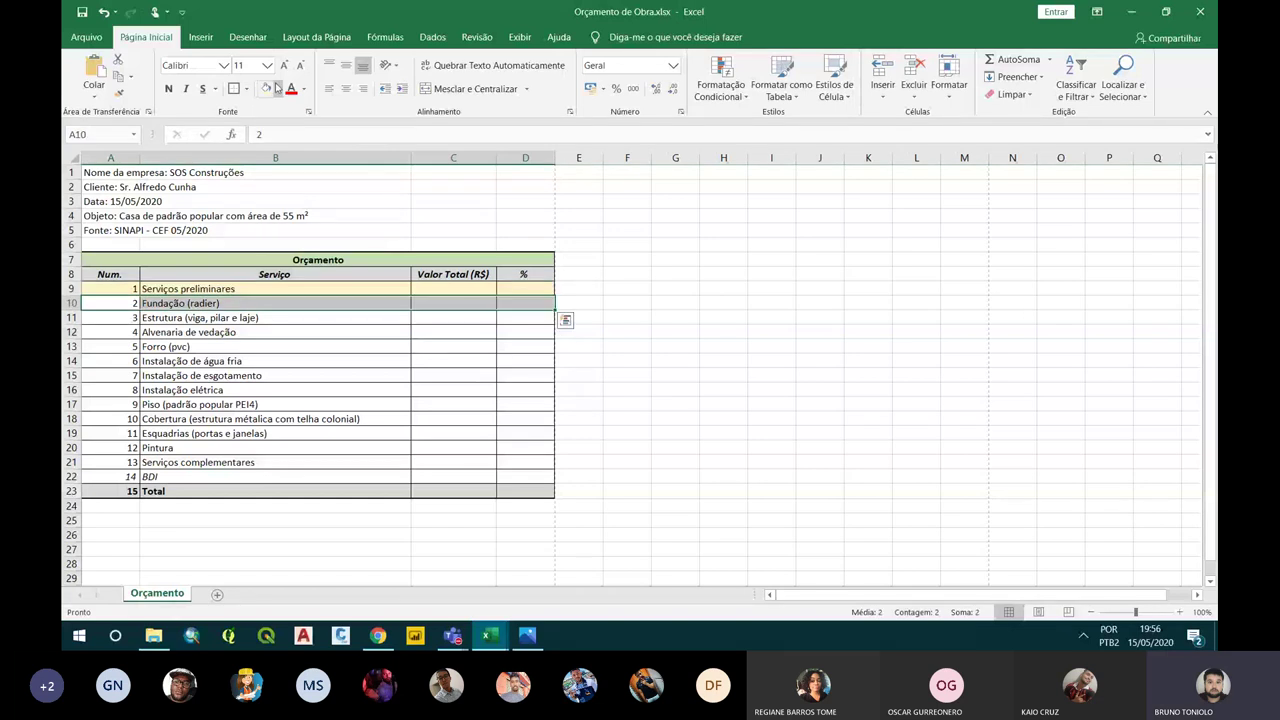
{"action": "left_click", "coordinate": [277, 88]}
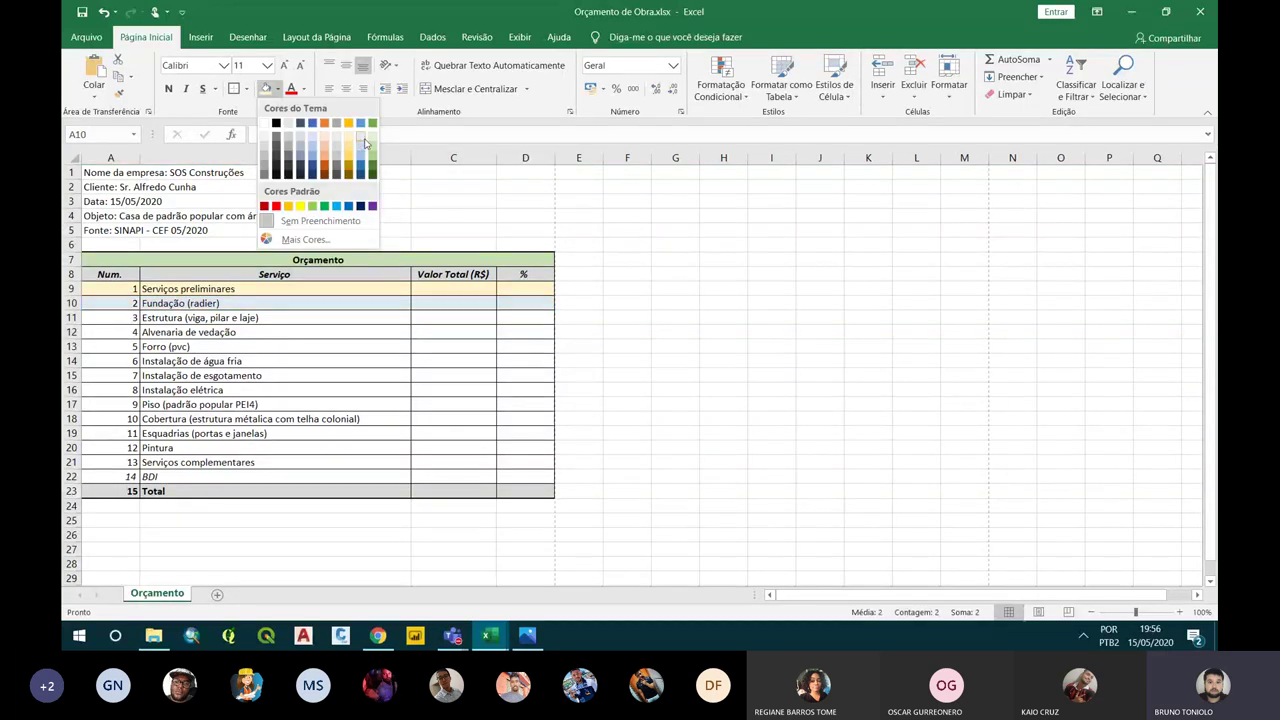
{"action": "left_click", "coordinate": [359, 141]}
{"action": "left_click", "coordinate": [248, 280]}
Copy the yellow/blue row pattern from rows 9–10 onto rows 11–22 with Format Painter
{"action": "left_click", "coordinate": [186, 347]}
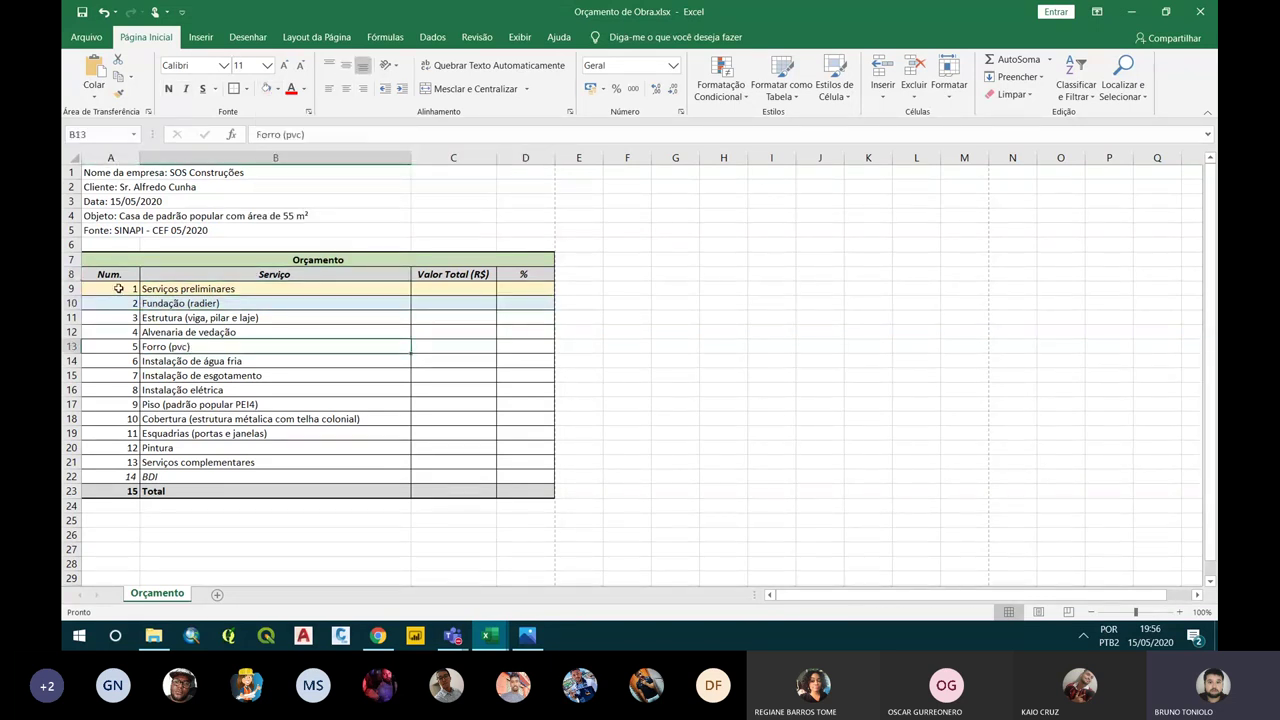
{"action": "left_click", "coordinate": [150, 325]}
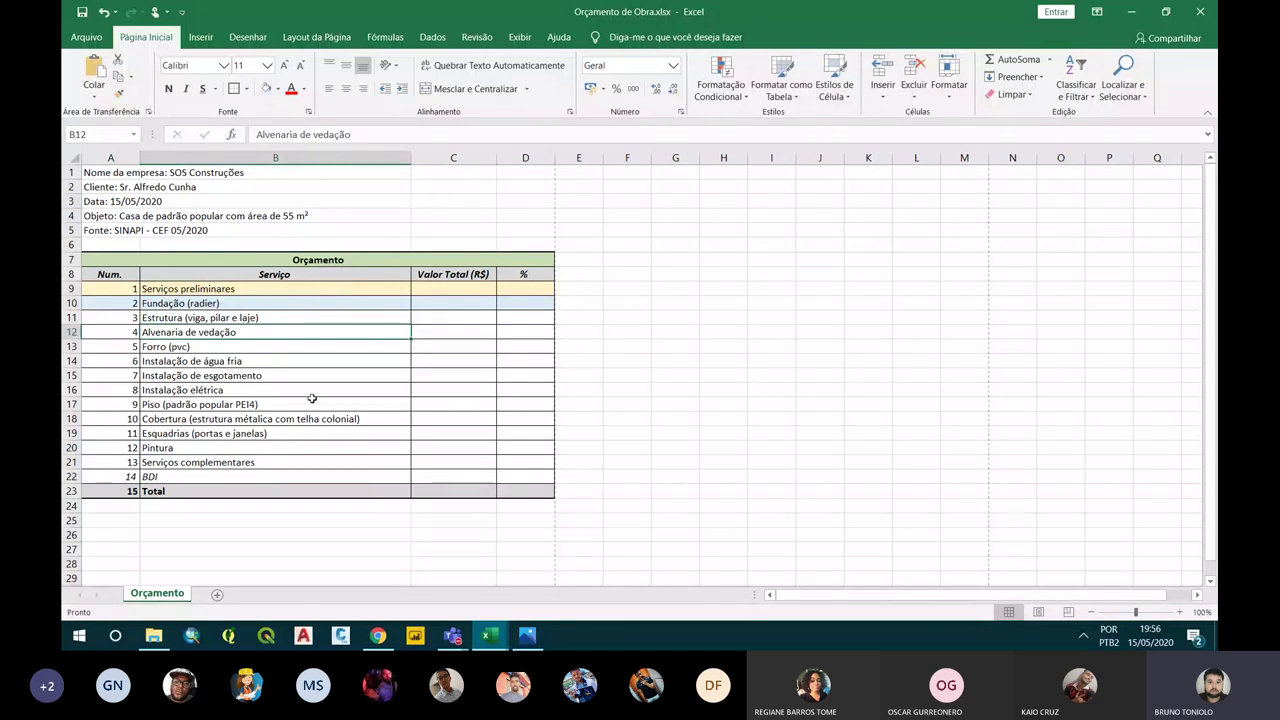
{"action": "left_click_drag", "start_coordinate": [134, 289], "coordinate": [524, 303]}
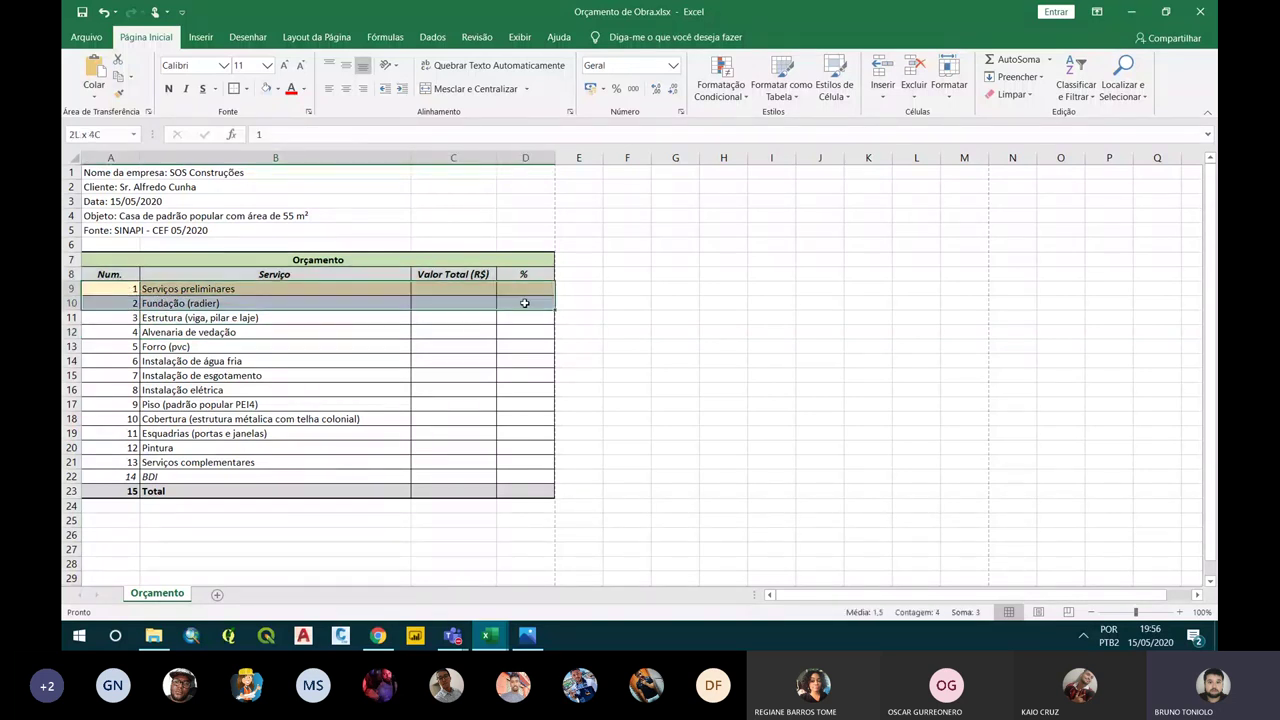
{"action": "left_click", "coordinate": [118, 93]}
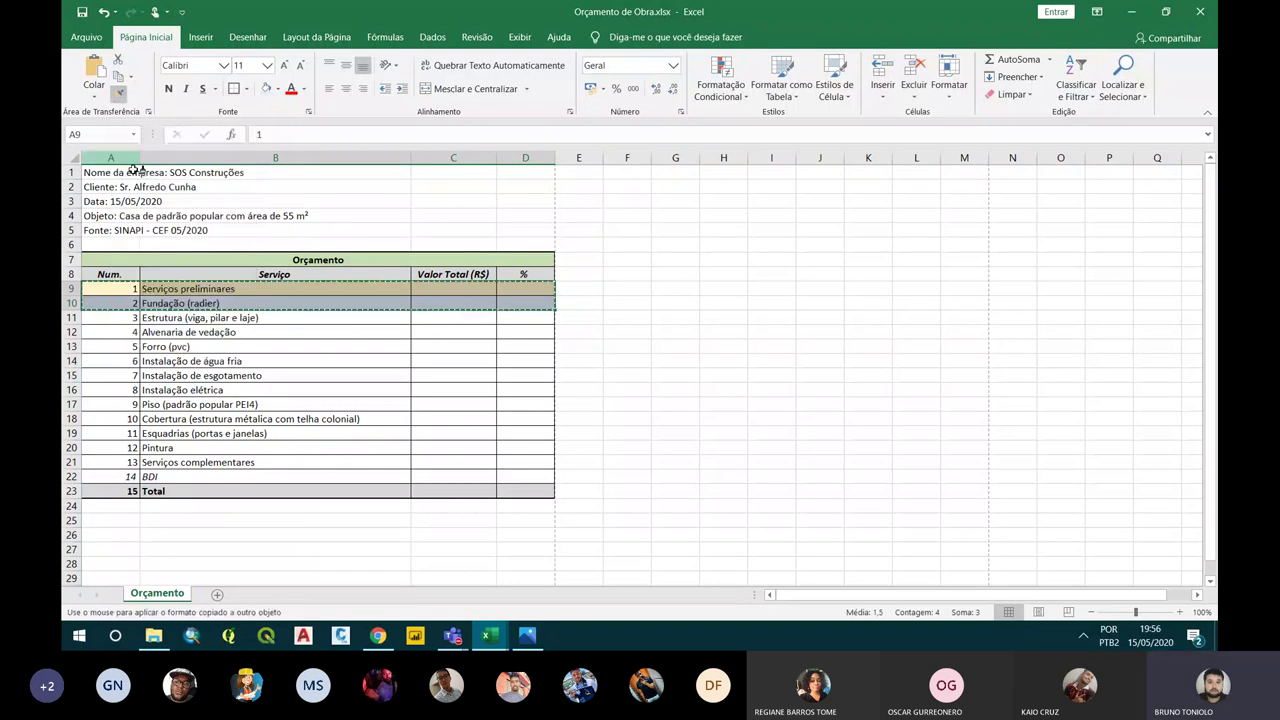
{"action": "mouse_move", "coordinate": [136, 318]}
{"action": "left_mouse_down"}
{"action": "mouse_move", "coordinate": [216, 317]}
{"action": "mouse_move", "coordinate": [530, 379]}
{"action": "left_mouse_up"}
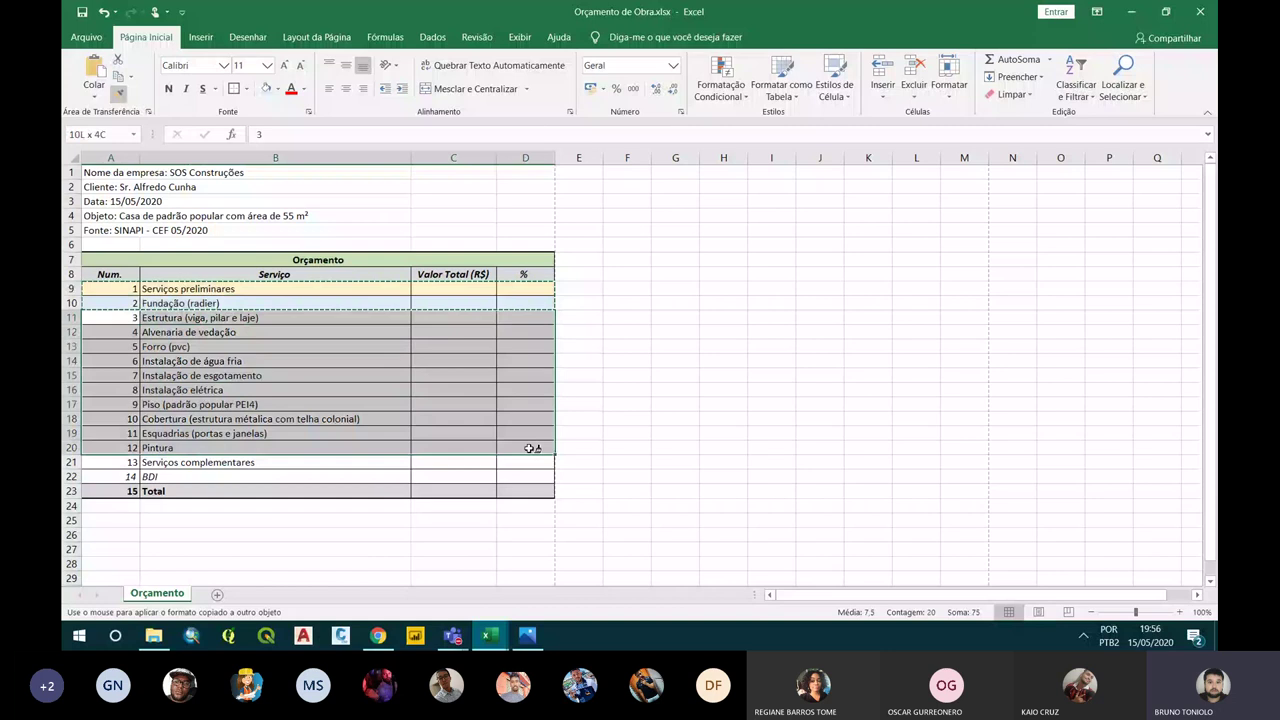
{"action": "left_click_drag", "start_coordinate": [530, 379], "coordinate": [531, 474]}
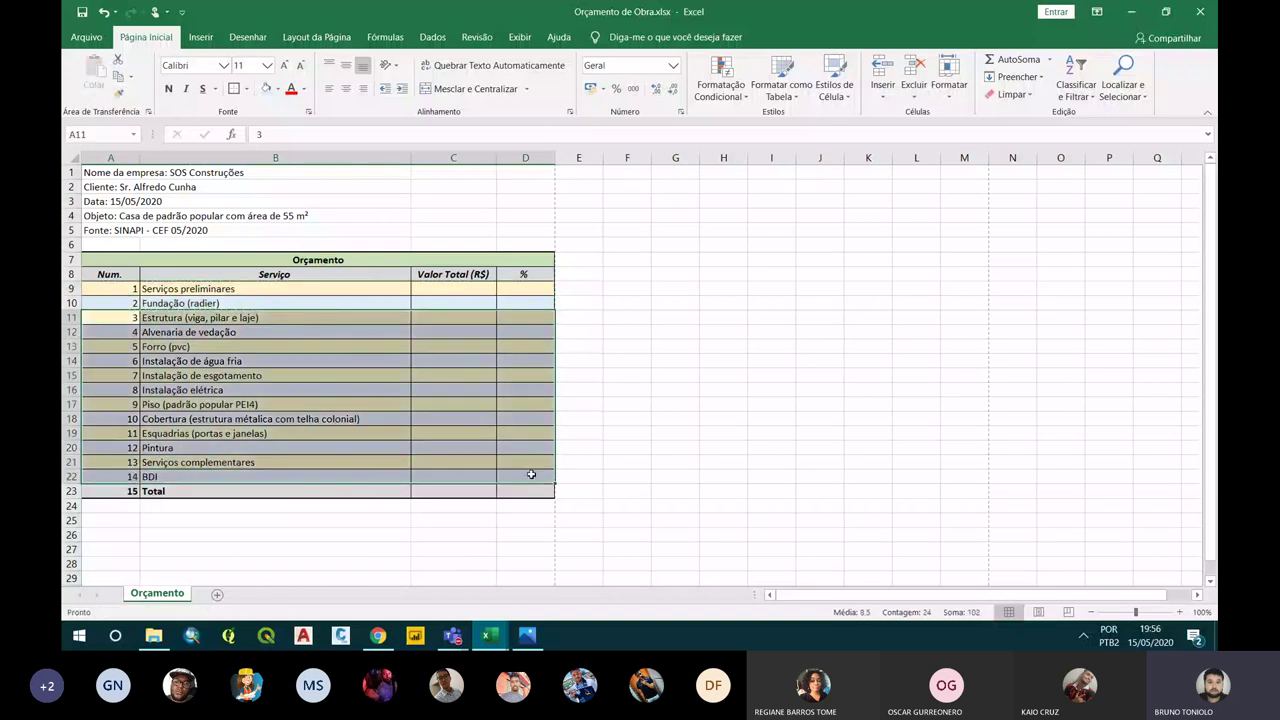
{"action": "left_click", "coordinate": [387, 541]}
{"action": "left_click", "coordinate": [255, 433]}
{"action": "left_click", "coordinate": [110, 288]}
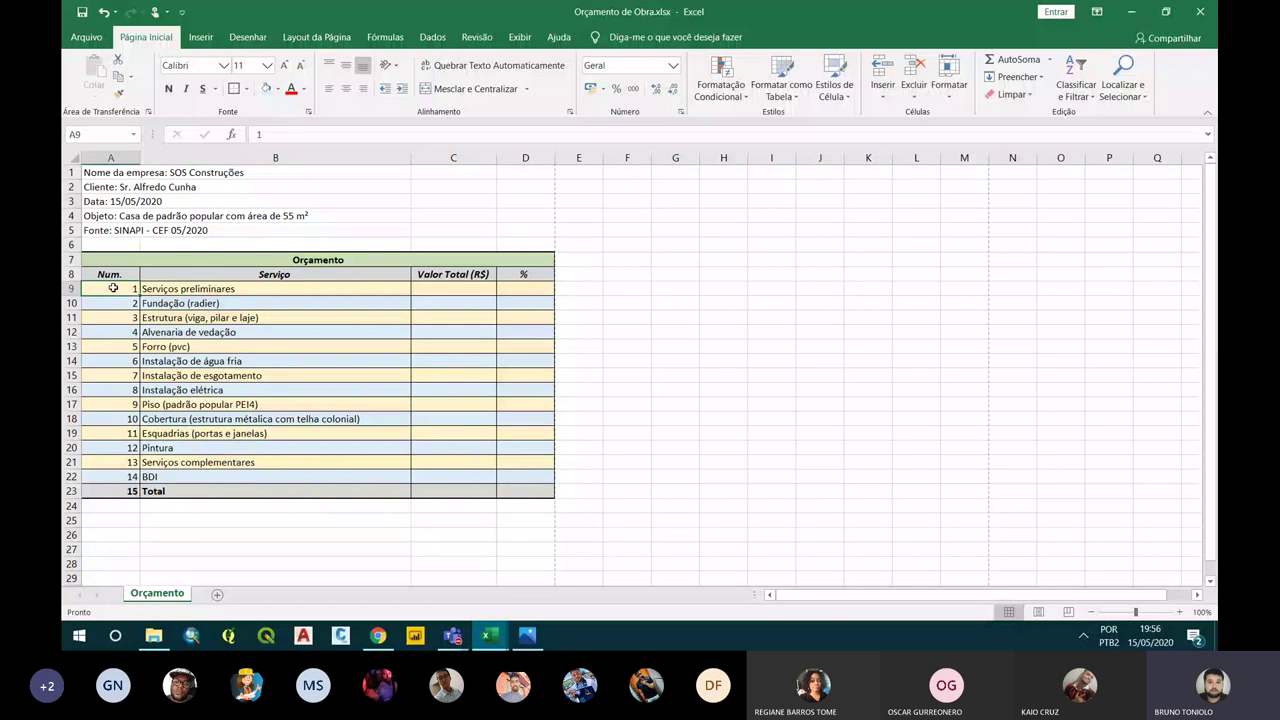
{"action": "left_click_drag", "start_coordinate": [113, 288], "coordinate": [148, 457]}
Centre the item numbers in column A and give them Número format
{"action": "left_click", "coordinate": [345, 88]}
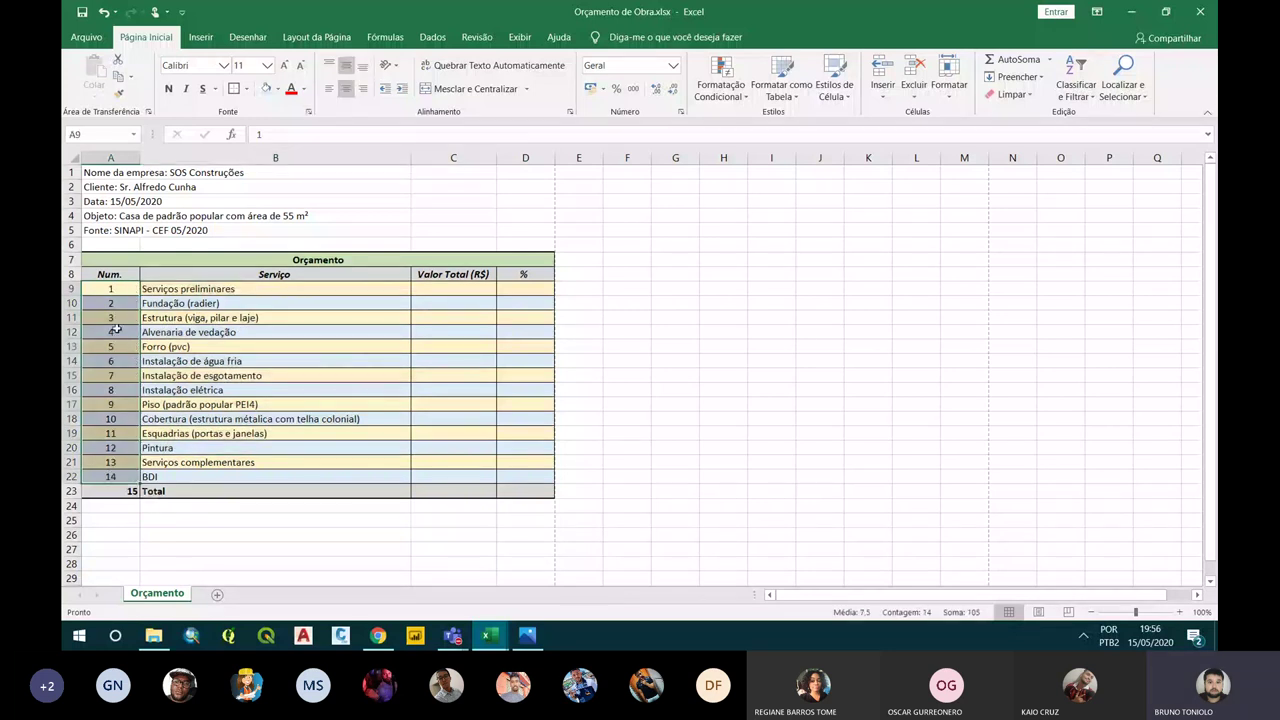
{"action": "mouse_move", "coordinate": [430, 290]}
{"action": "left_mouse_down"}
{"action": "mouse_move", "coordinate": [546, 360]}
{"action": "mouse_move", "coordinate": [546, 477]}
{"action": "left_mouse_up"}
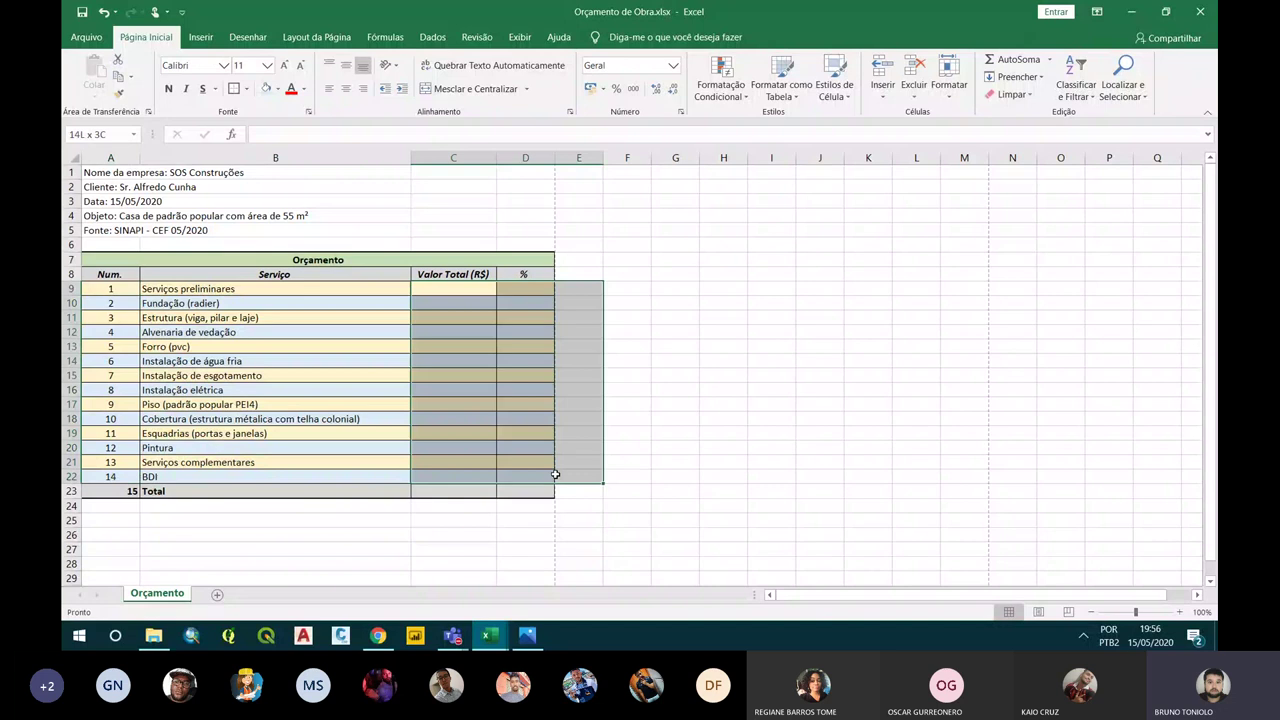
{"action": "left_click", "coordinate": [263, 420]}
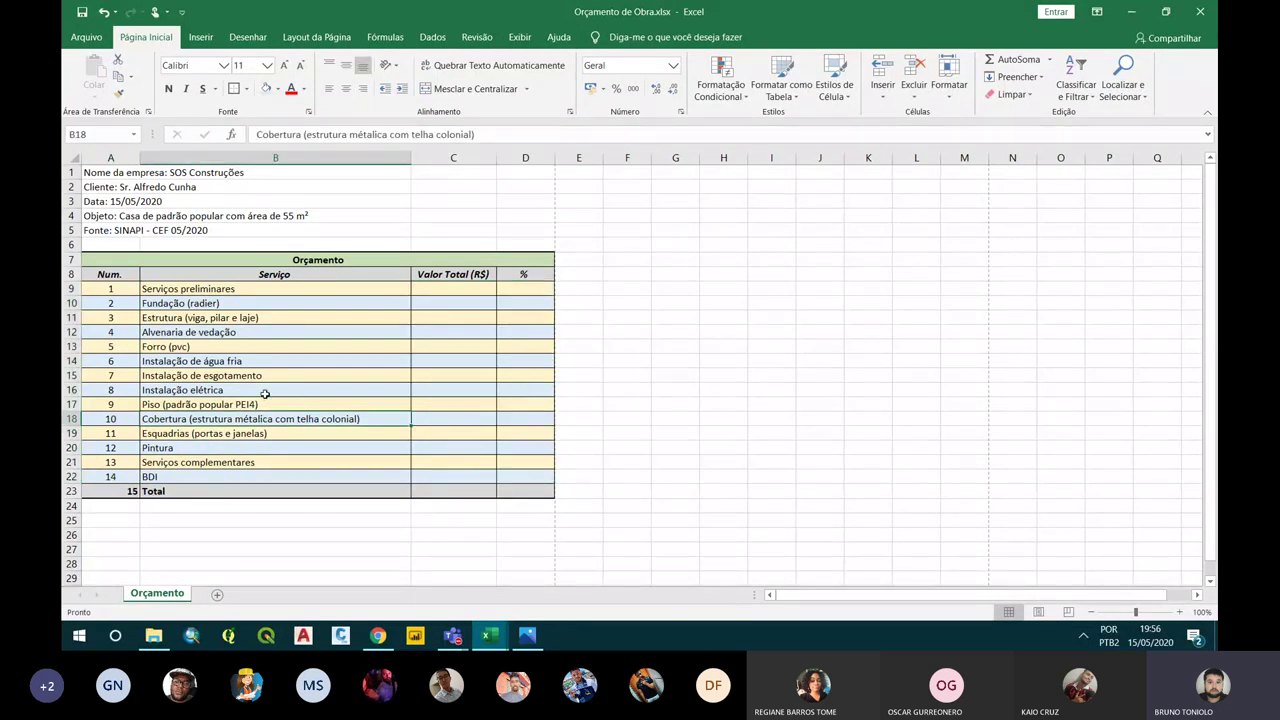
{"action": "mouse_move", "coordinate": [118, 289]}
{"action": "left_mouse_down"}
{"action": "mouse_move", "coordinate": [129, 303]}
{"action": "mouse_move", "coordinate": [115, 491]}
{"action": "left_mouse_up"}
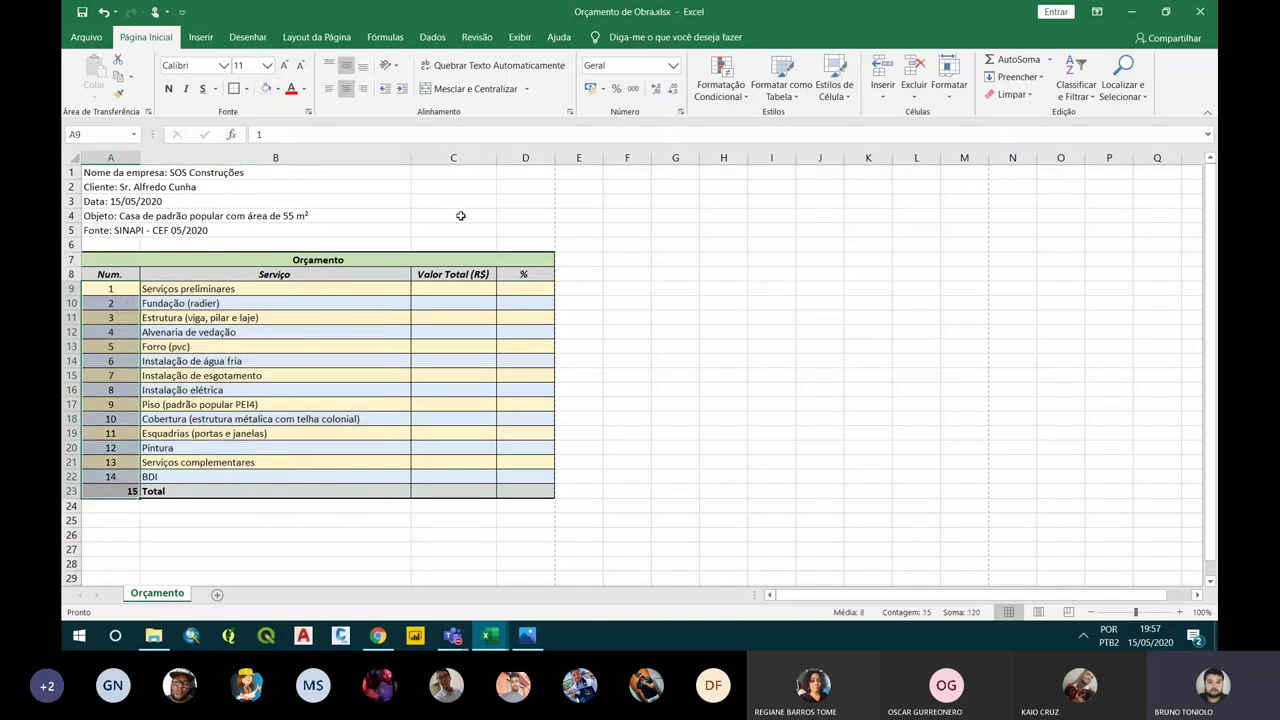
{"action": "left_click", "coordinate": [672, 66]}
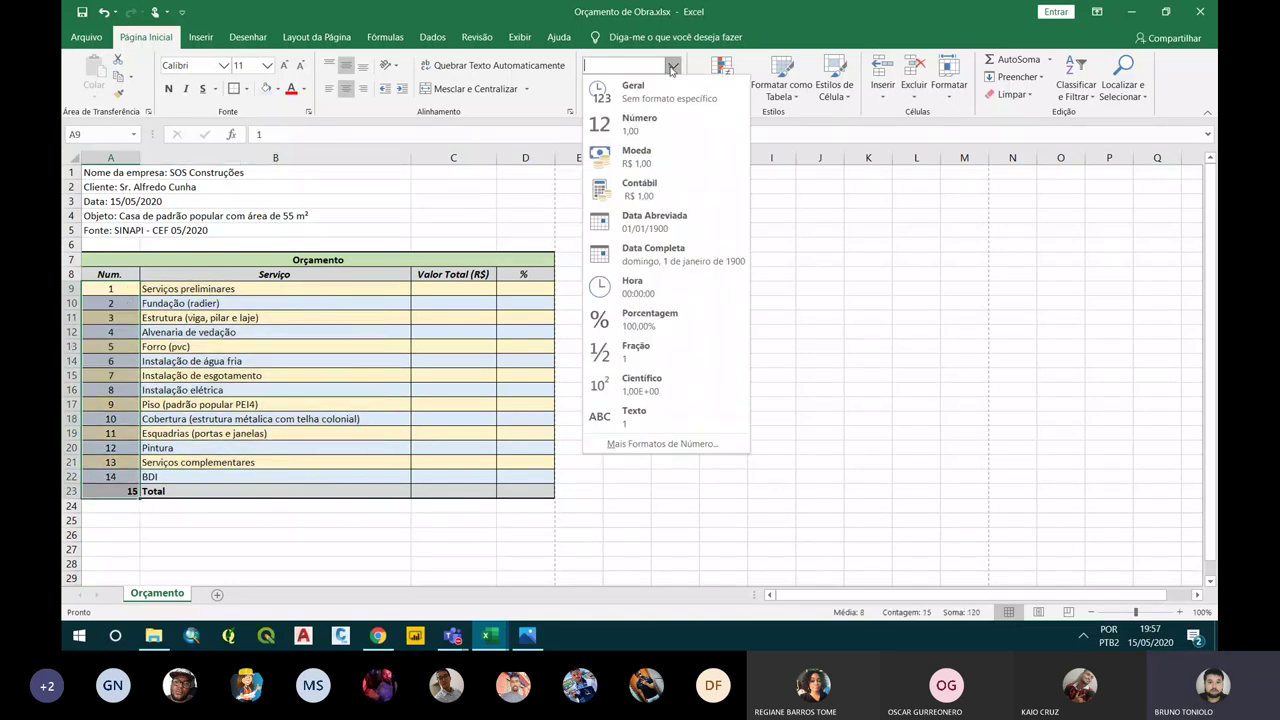
{"action": "left_click", "coordinate": [660, 126]}
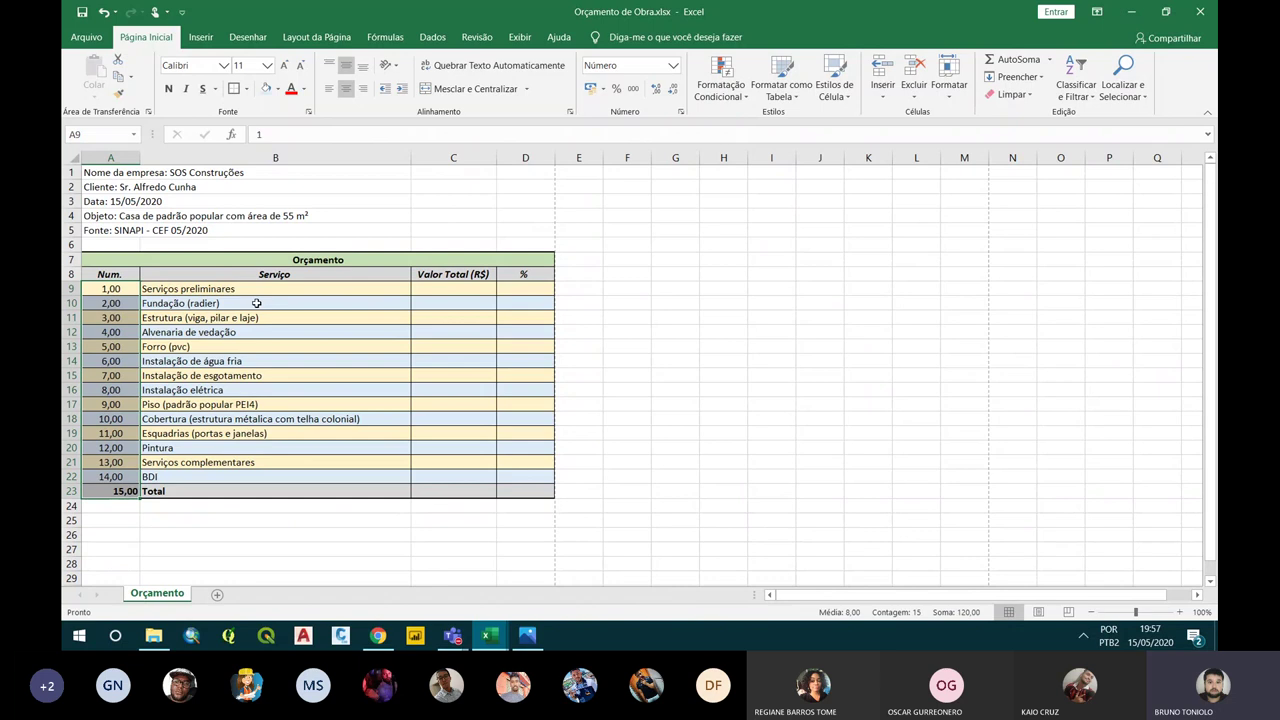
Adjust decimal places so the item numbers show as whole numbers
{"action": "left_click", "coordinate": [672, 92]}
{"action": "left_click", "coordinate": [672, 92]}
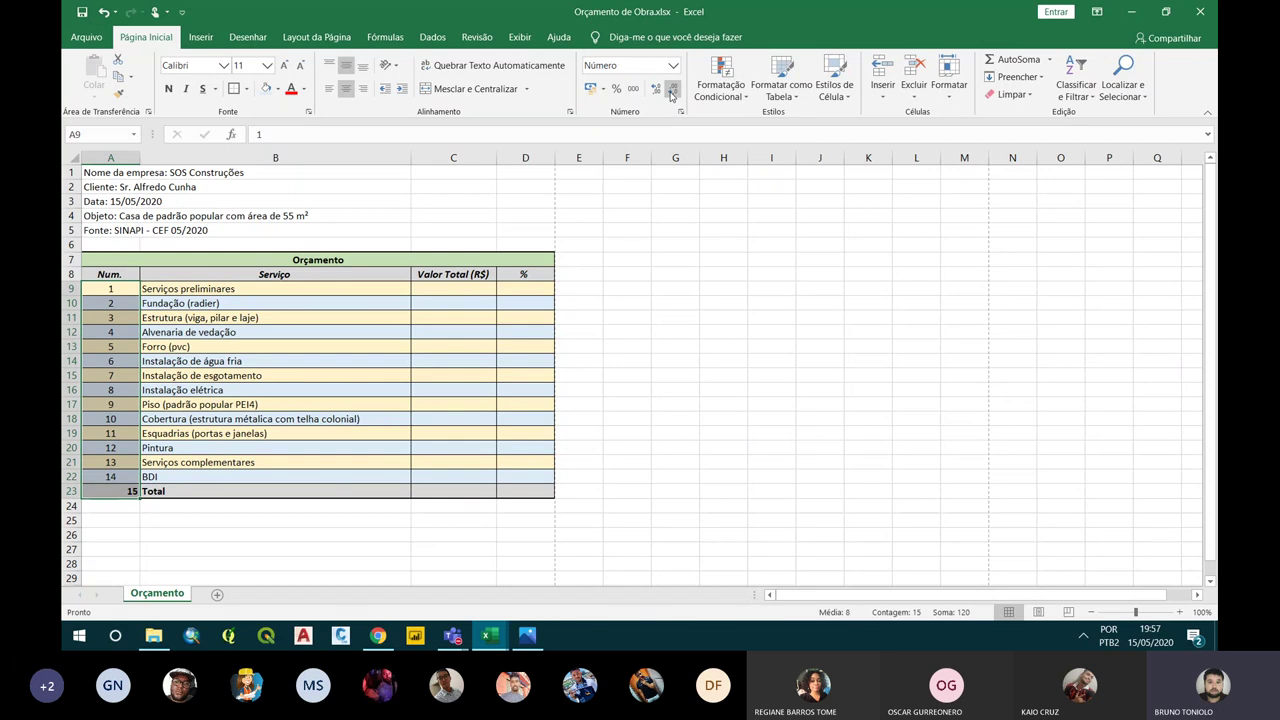
{"action": "left_click", "coordinate": [656, 89]}
{"action": "left_click", "coordinate": [657, 90]}
{"action": "left_click", "coordinate": [657, 90]}
{"action": "left_click", "coordinate": [657, 90]}
{"action": "left_click", "coordinate": [673, 91]}
{"action": "left_click", "coordinate": [673, 91]}
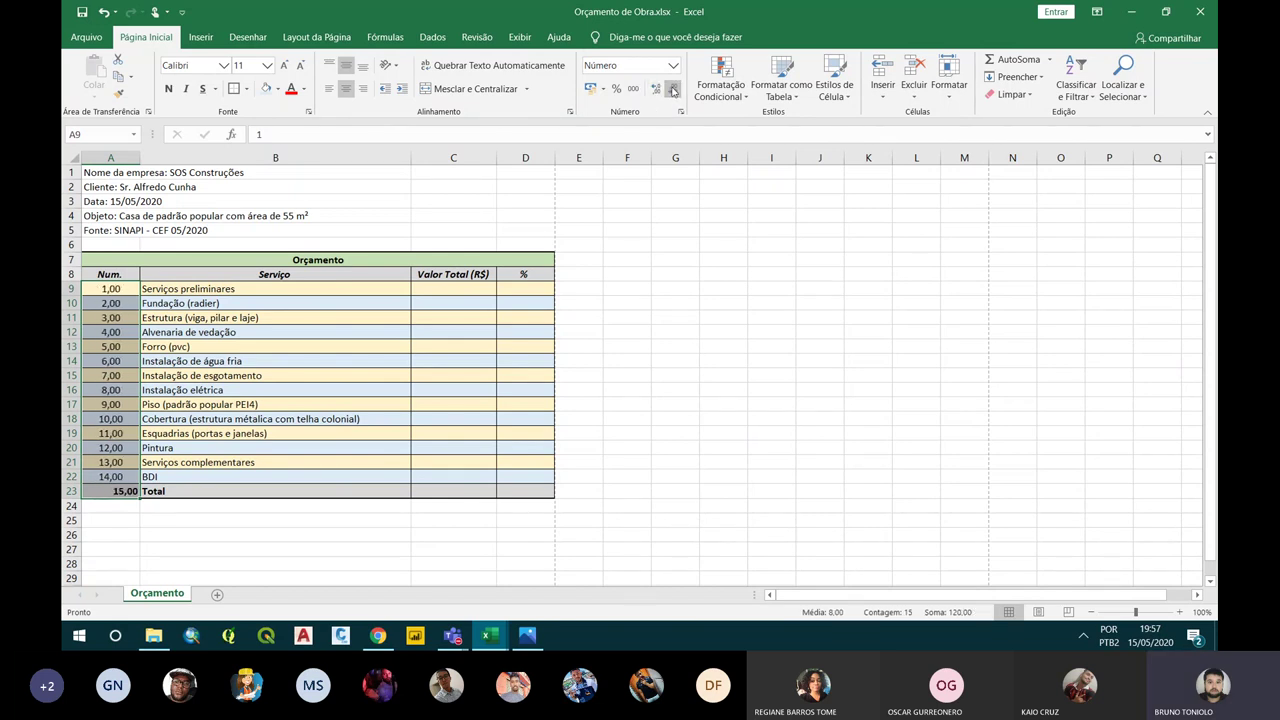
{"action": "left_click", "coordinate": [673, 91]}
{"action": "left_click", "coordinate": [673, 91]}
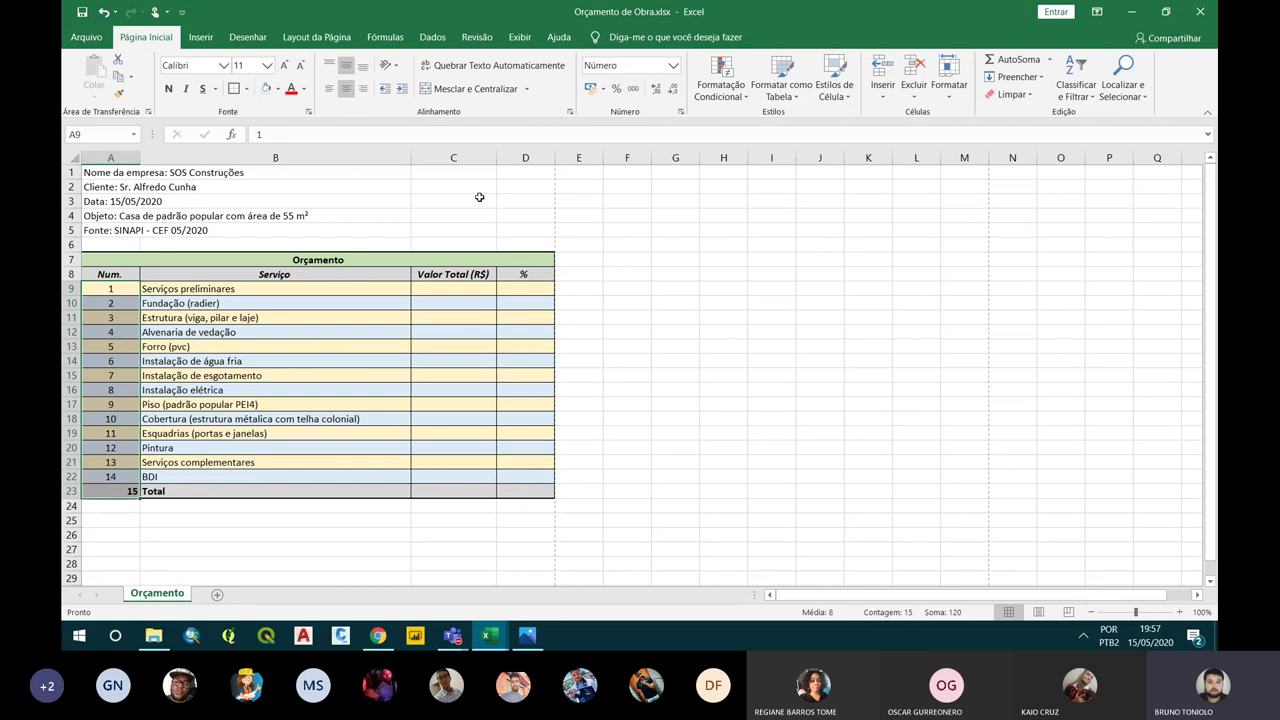
{"action": "left_click", "coordinate": [370, 293]}
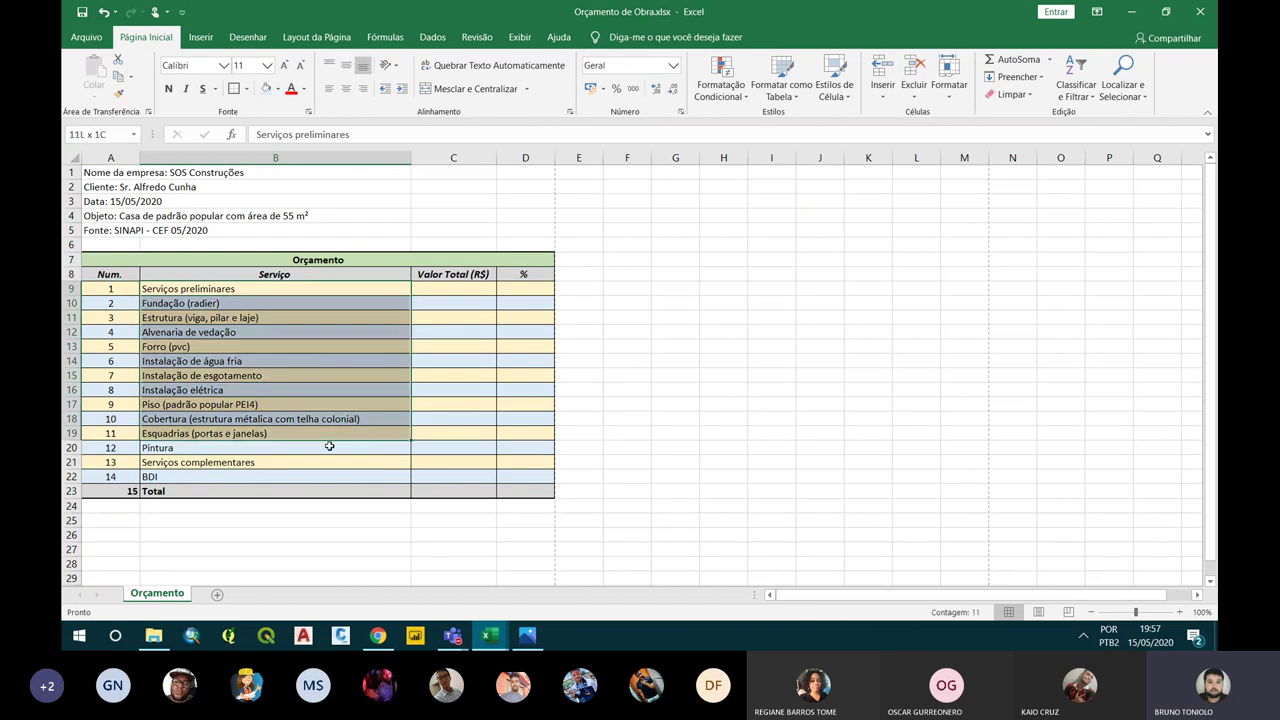
Set the service descriptions B9:B22 to Texto format
{"action": "left_click_drag", "start_coordinate": [318, 289], "coordinate": [331, 473]}
{"action": "left_click", "coordinate": [673, 65]}
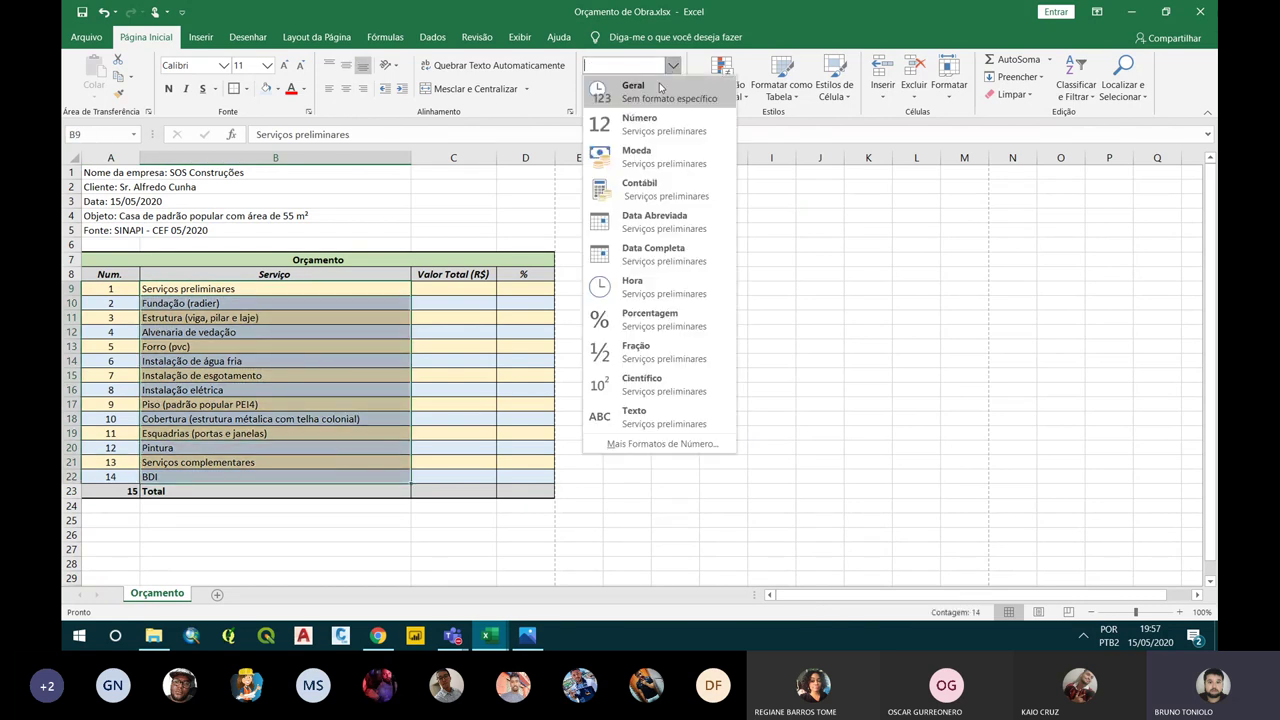
{"action": "left_click", "coordinate": [660, 413]}
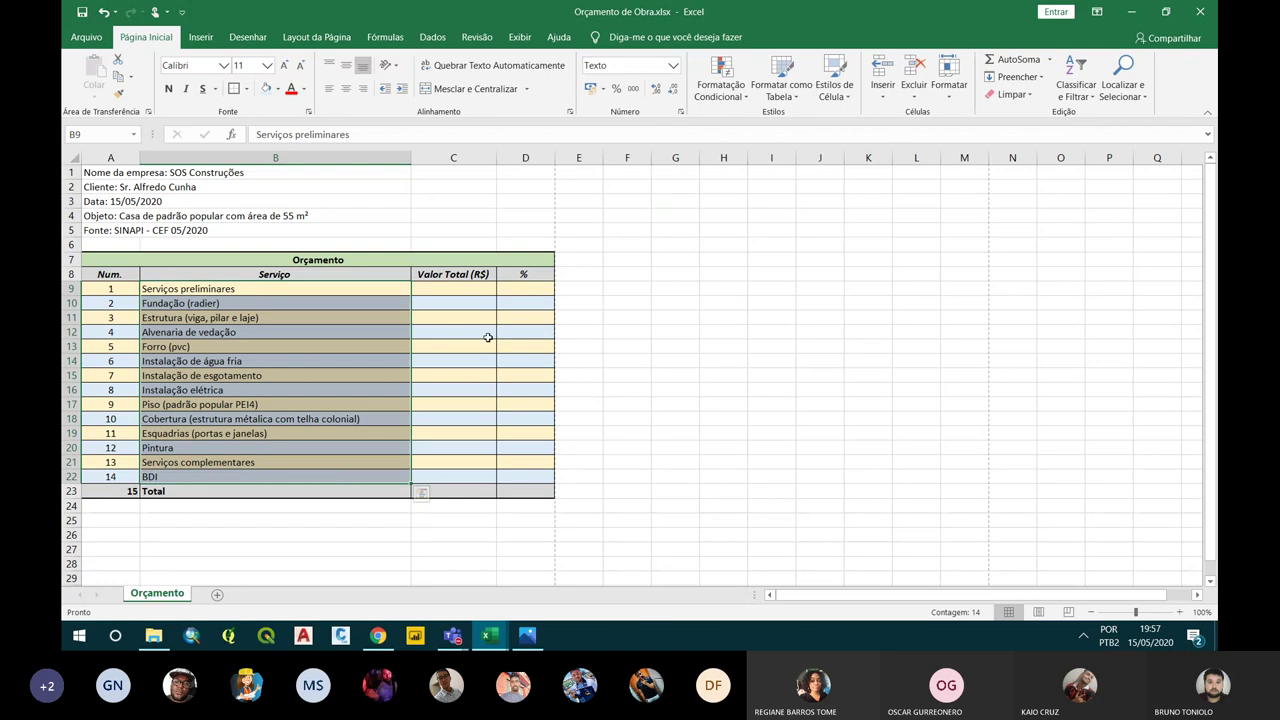
{"action": "left_click", "coordinate": [447, 291]}
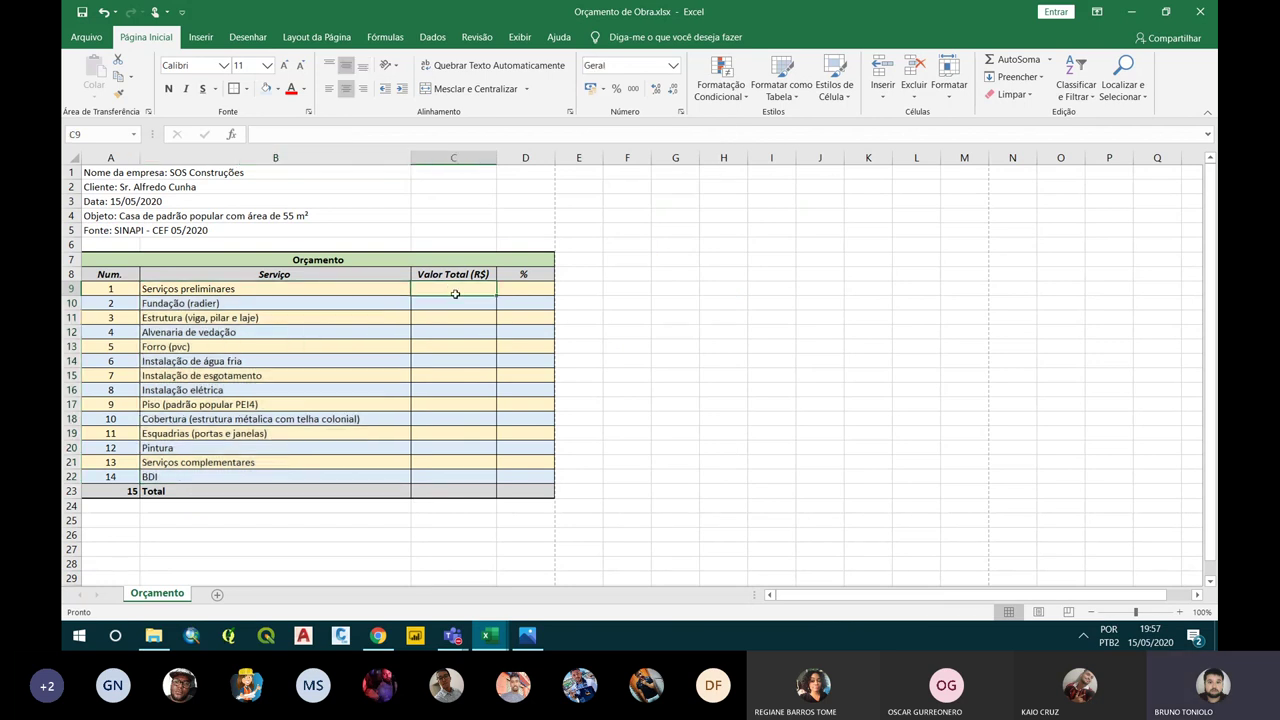
Set the value and percentage cells C9:D22 to Número format
{"action": "left_click_drag", "start_coordinate": [455, 293], "coordinate": [508, 474]}
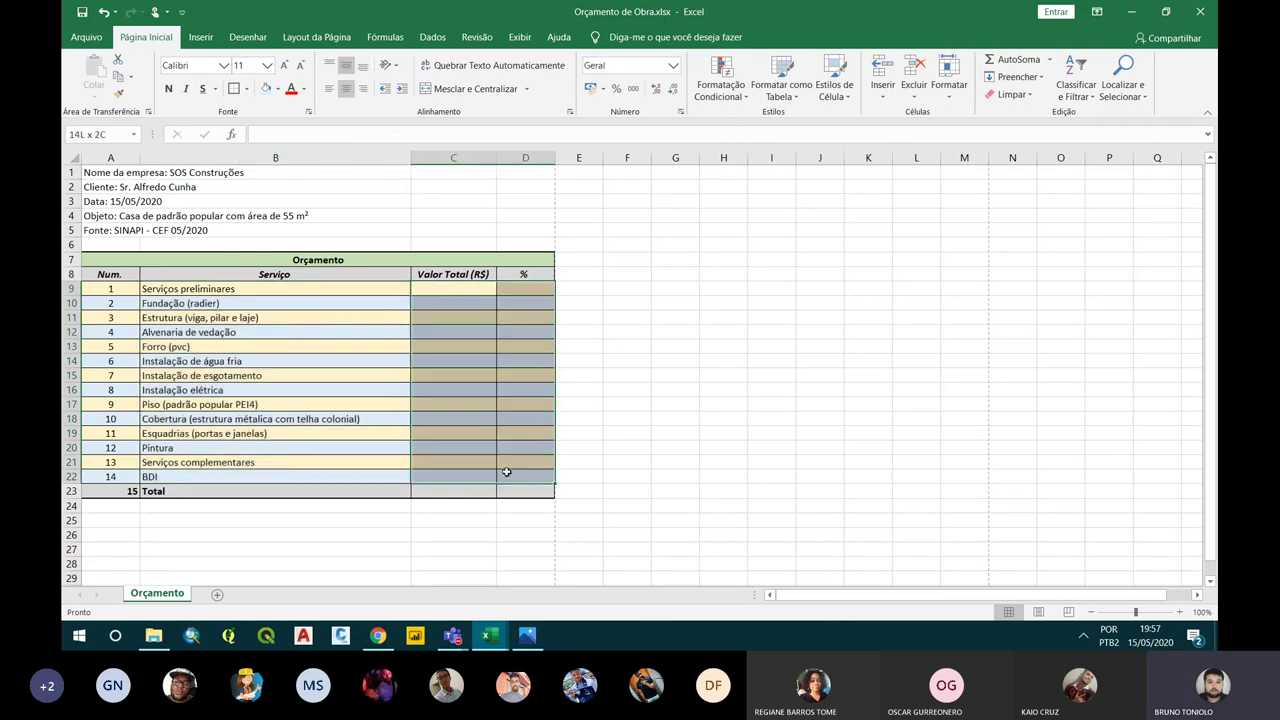
{"action": "left_click", "coordinate": [673, 66]}
{"action": "left_click", "coordinate": [638, 141]}
{"action": "left_click", "coordinate": [340, 327]}
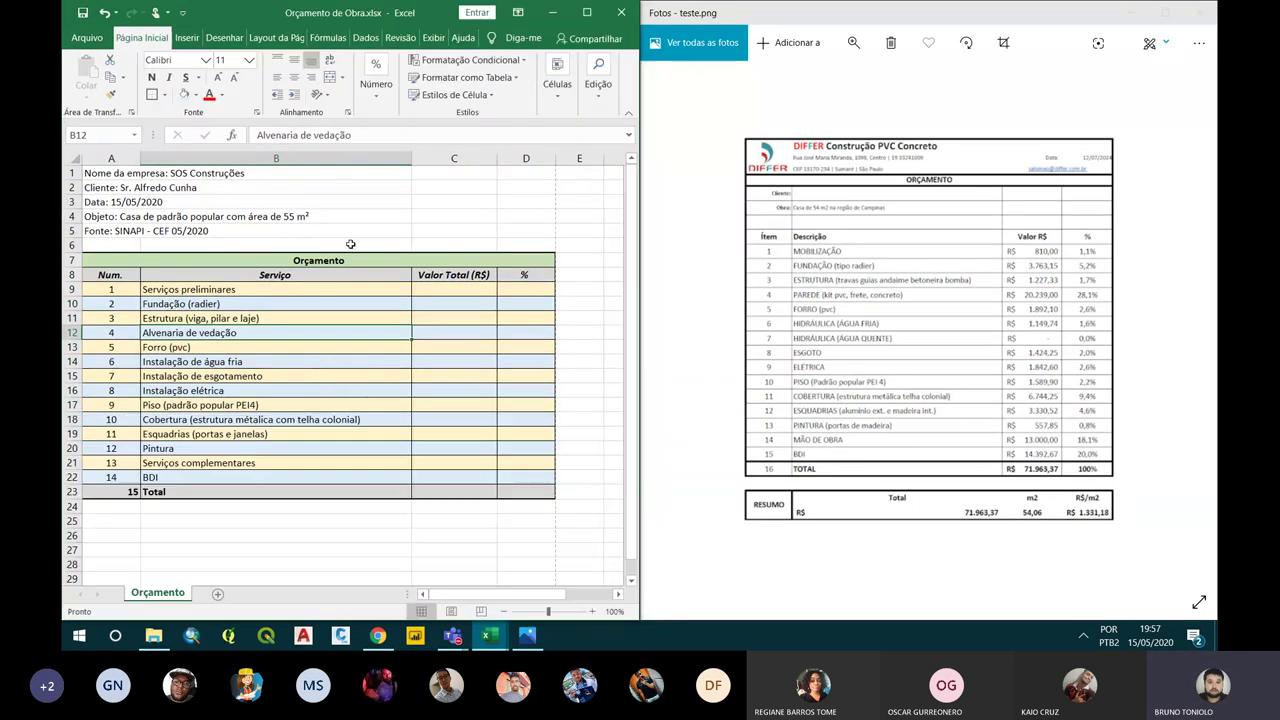
Enter Valor Total for items 1–6: 810, 3763,11, 1227,33, 20239, 1892,10, 1424,25
{"action": "left_click", "coordinate": [462, 302]}
{"action": "left_click", "coordinate": [461, 289]}
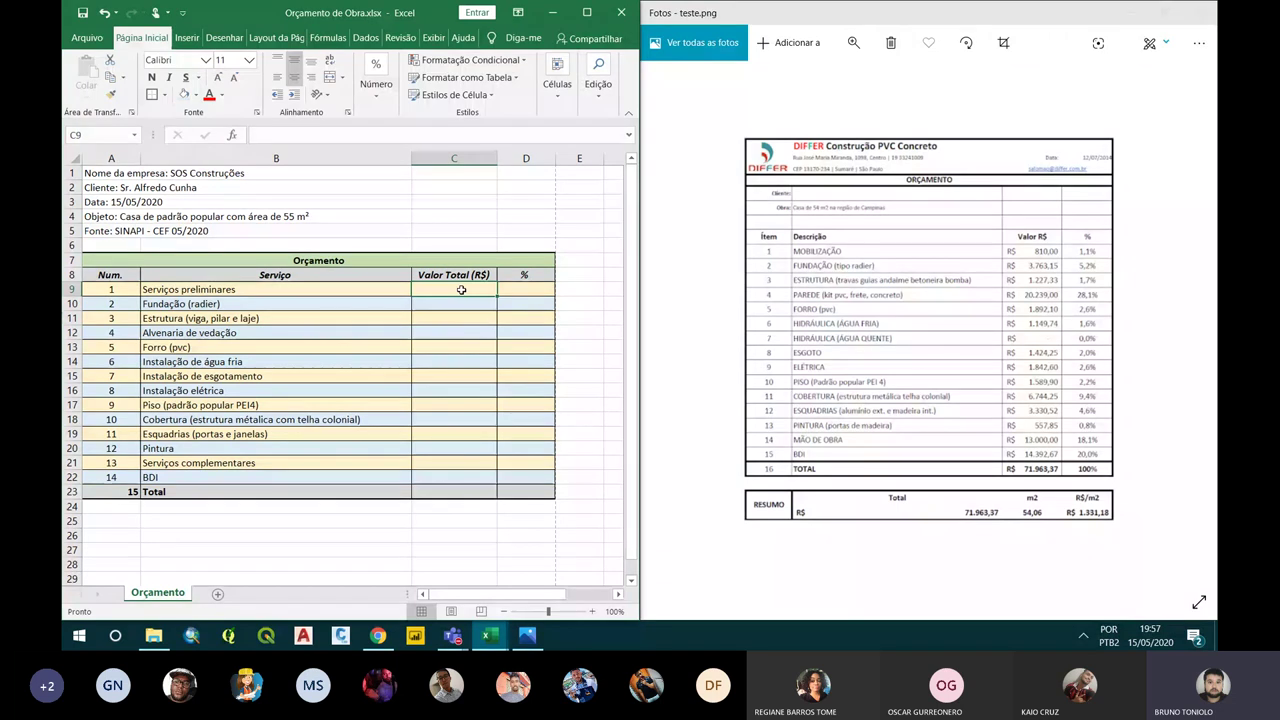
{"action": "type", "text": "810"}
{"action": "key", "text": "Return"}
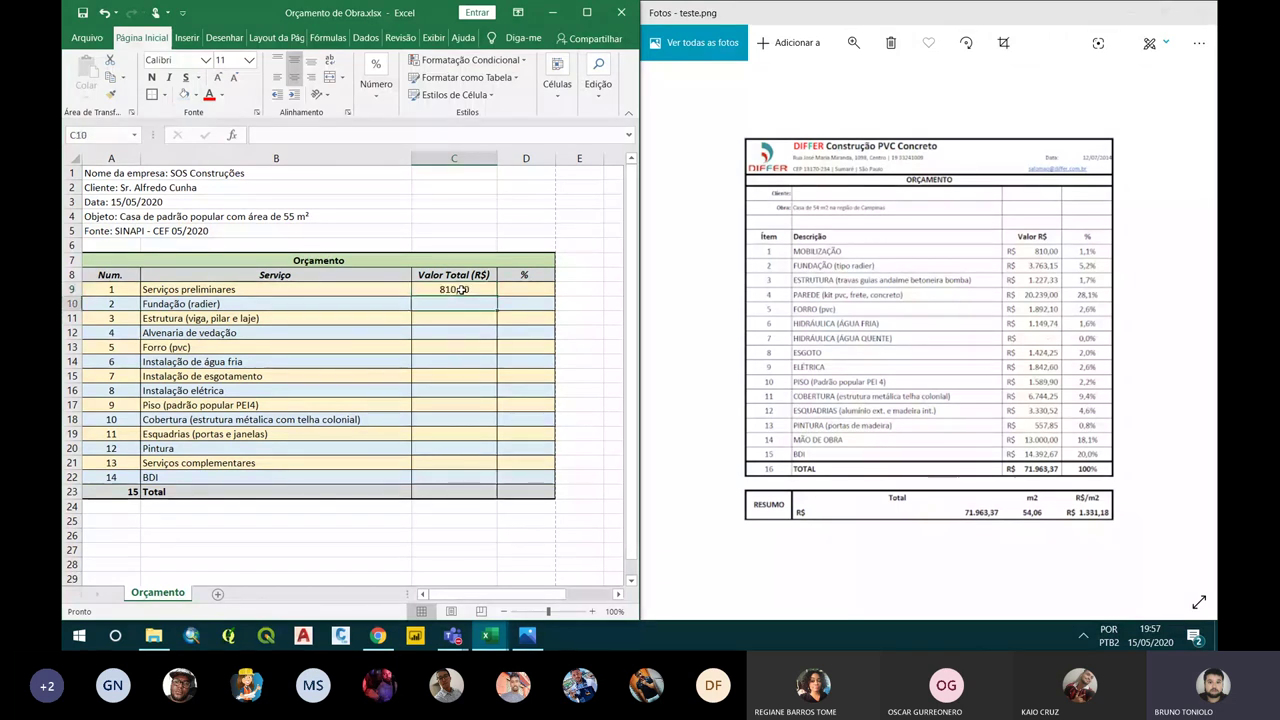
{"action": "type", "text": "3763,11"}
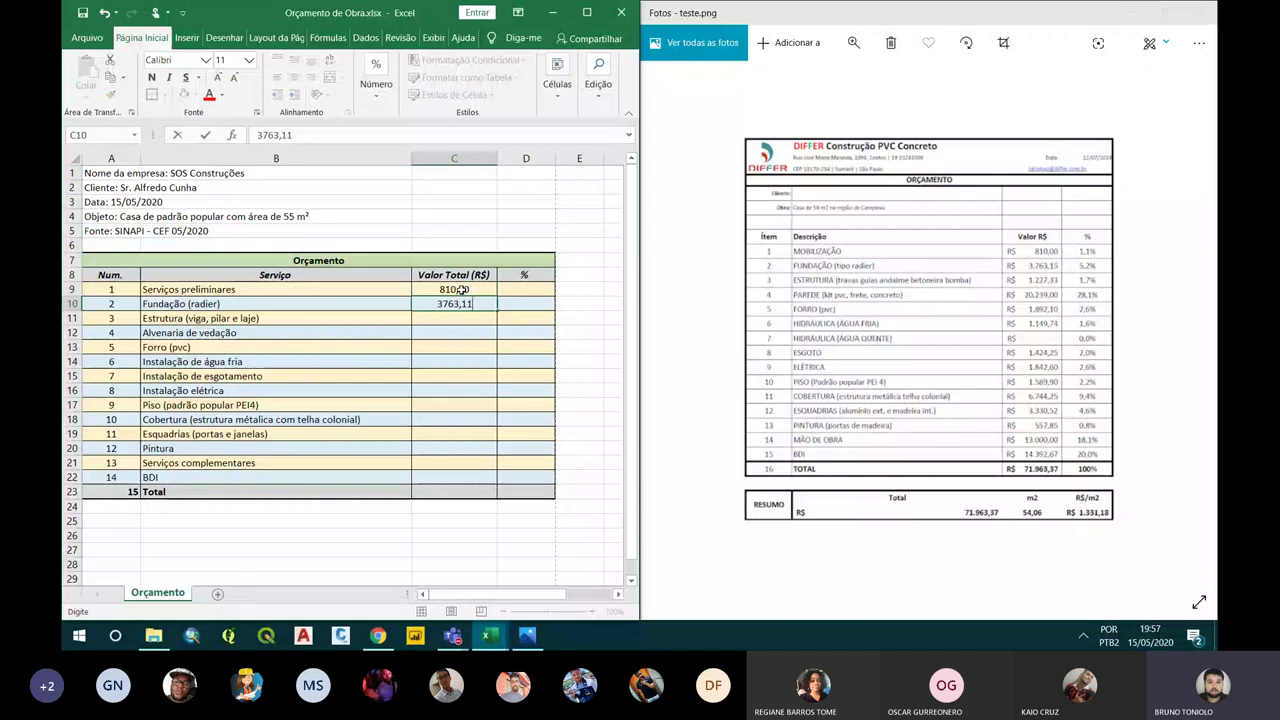
{"action": "key", "text": "Return"}
{"action": "type", "text": "1227,33"}
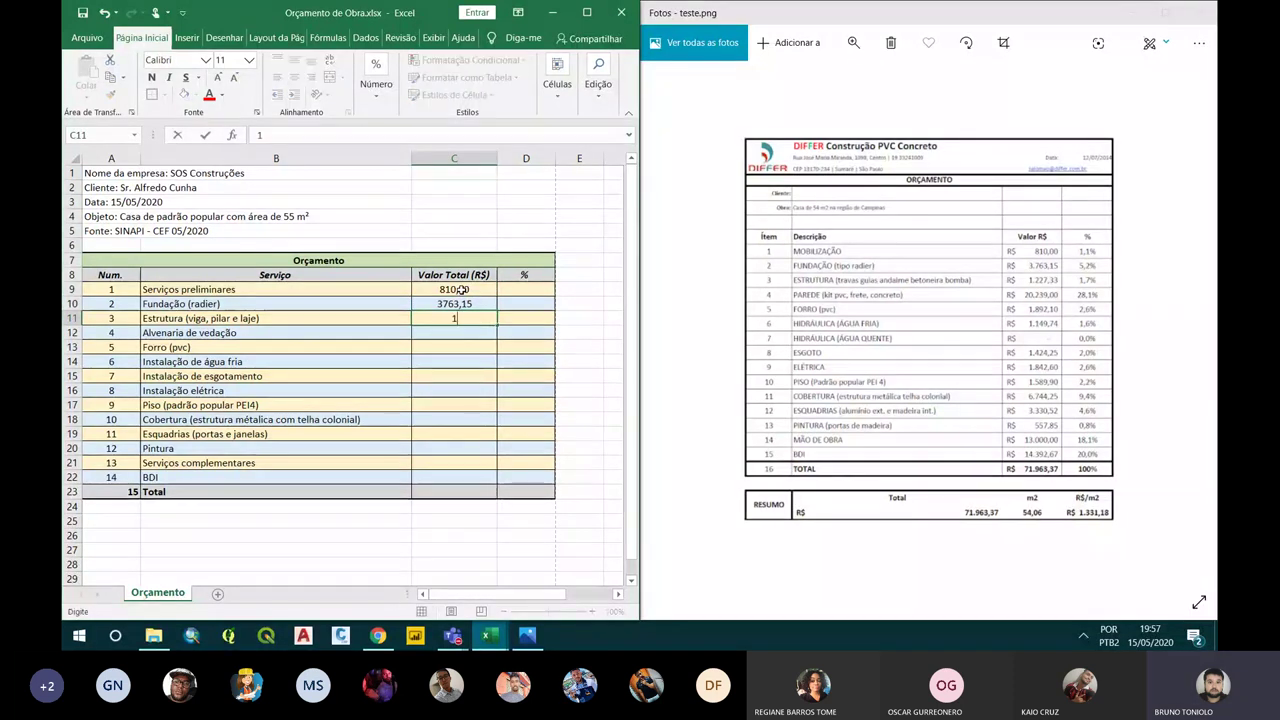
{"action": "key", "text": "Return"}
{"action": "type", "text": "20239"}
{"action": "key", "text": "Return"}
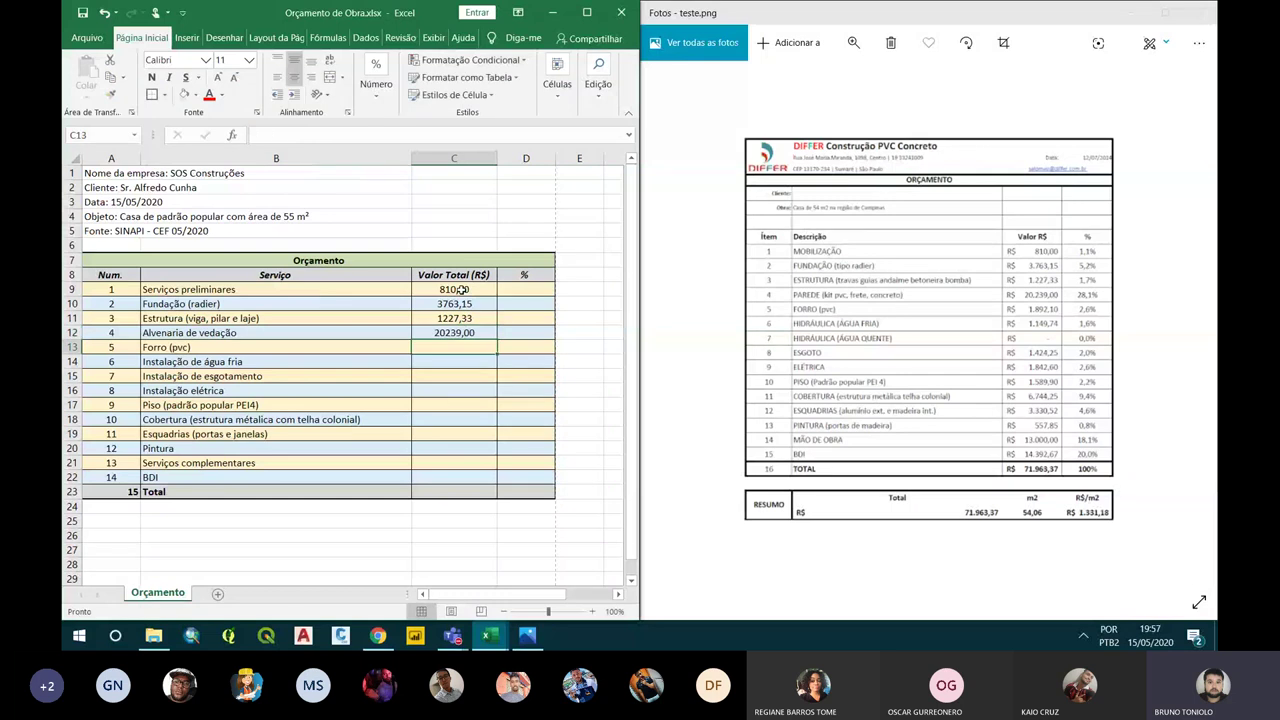
{"action": "type", "text": "189"}
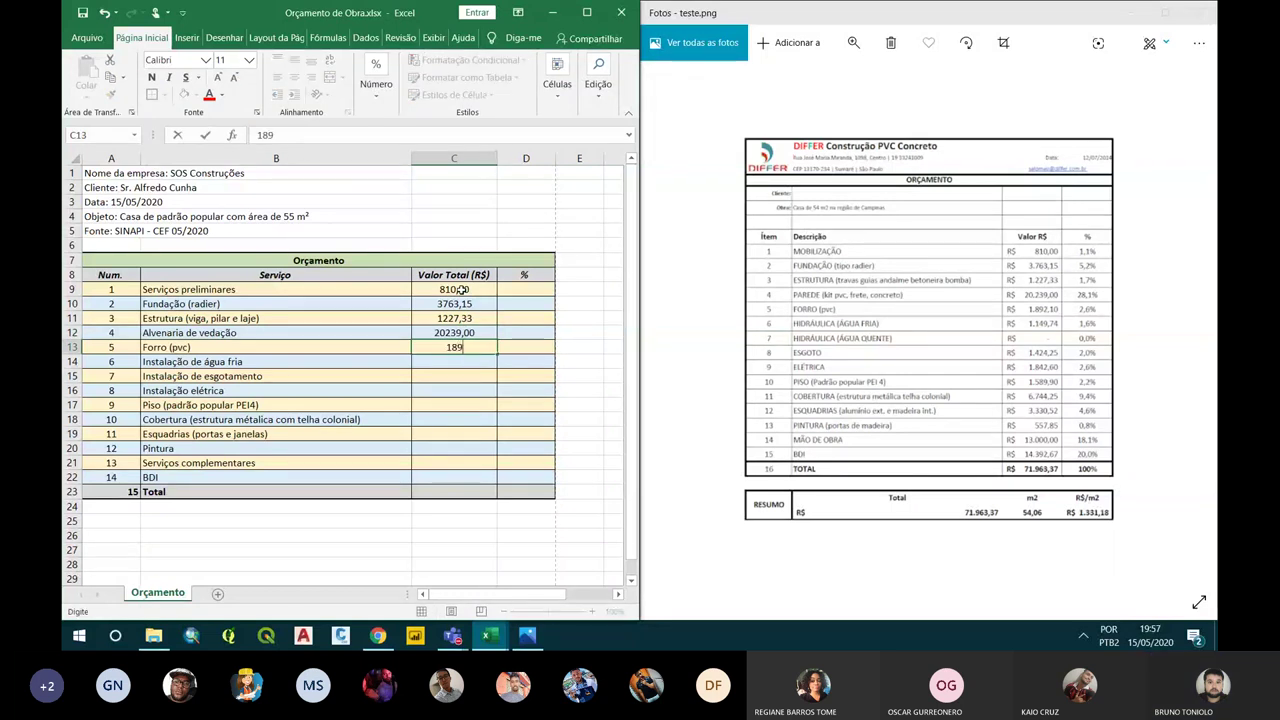
{"action": "type", "text": "2,10"}
{"action": "key", "text": "Return"}
{"action": "type", "text": "1"}
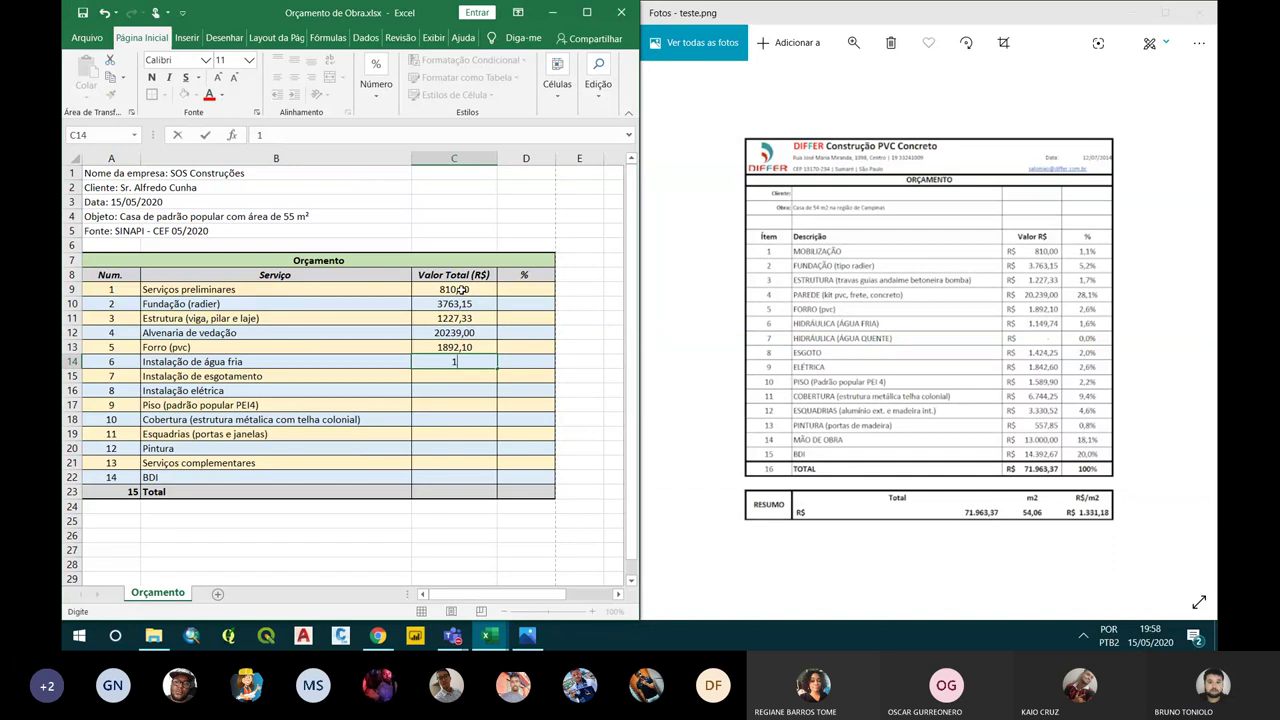
{"action": "type", "text": "424,25"}
{"action": "key", "text": "Return"}
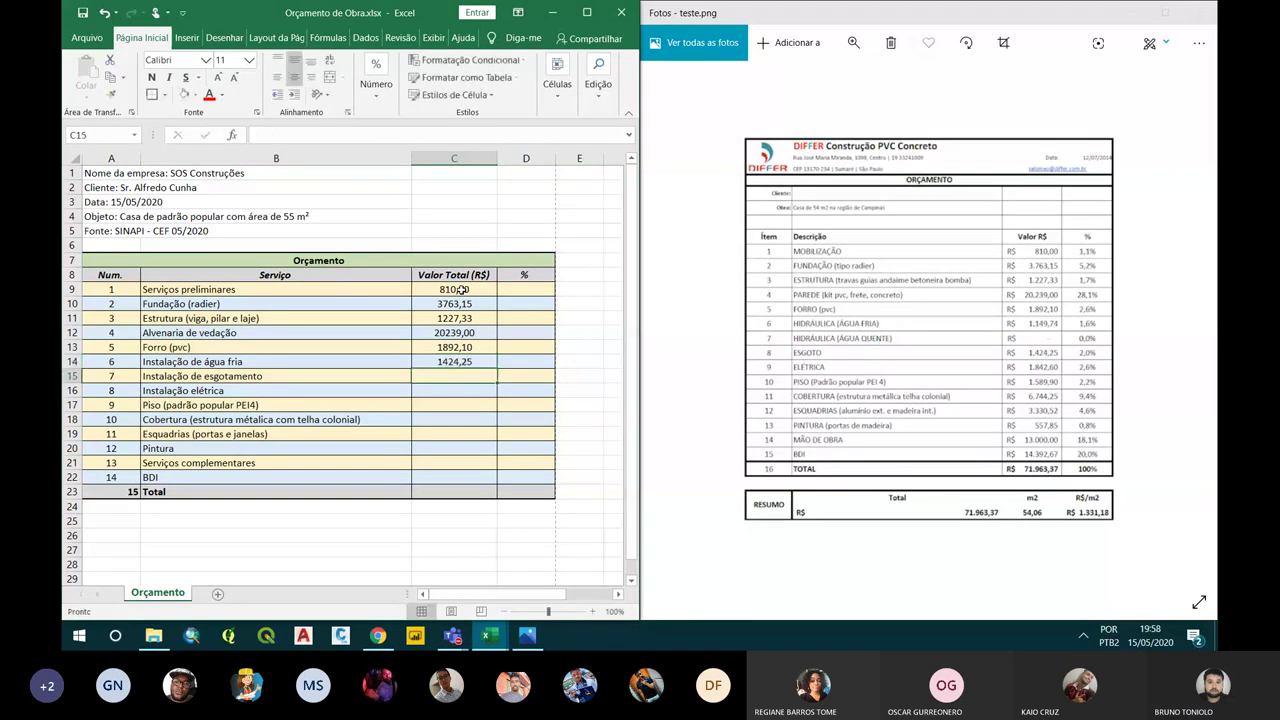
Enter Valor Total for items 7–11: 1842,60, 1589,90, 6744,25, 3300,52, 557,85
{"action": "type", "text": "1842,60"}
{"action": "key", "text": "Return"}
{"action": "type", "text": "1589,90"}
{"action": "key", "text": "Return"}
{"action": "type", "text": "6744"}
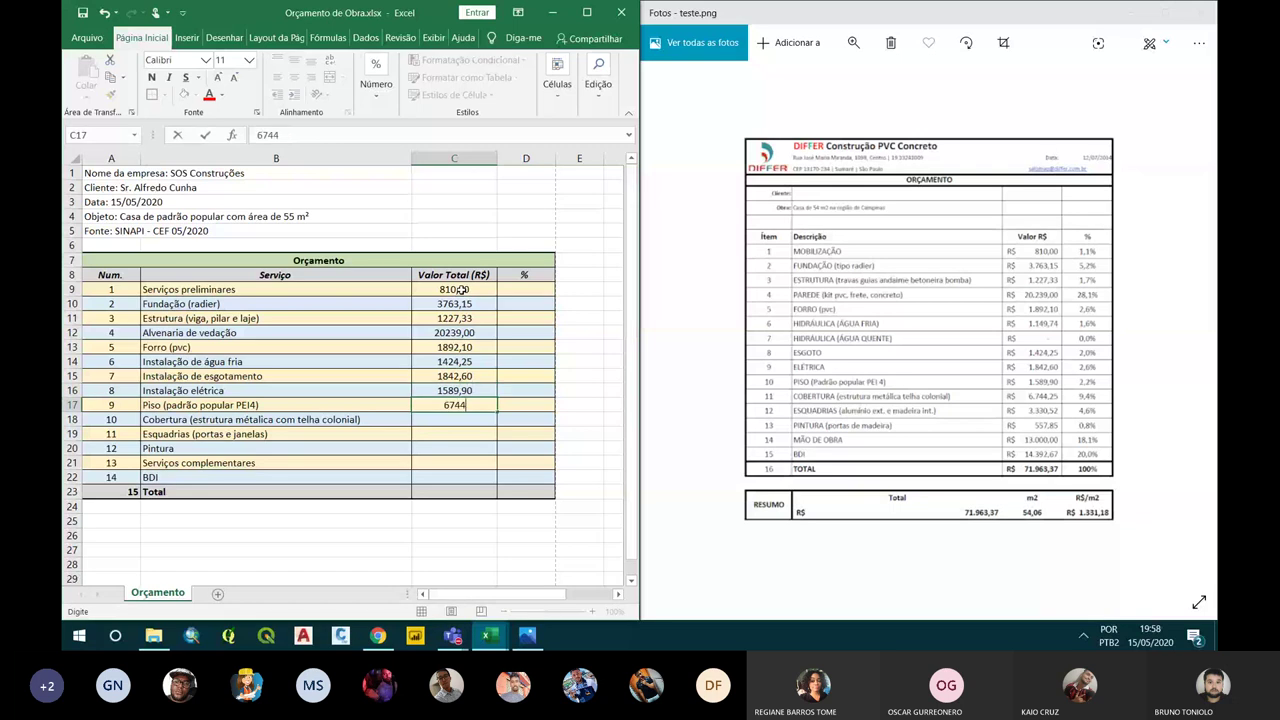
{"action": "type", "text": ",25"}
{"action": "key", "text": "Return"}
{"action": "type", "text": "3300,52"}
{"action": "key", "text": "Return"}
{"action": "type", "text": "557,85"}
{"action": "key", "text": "Return"}
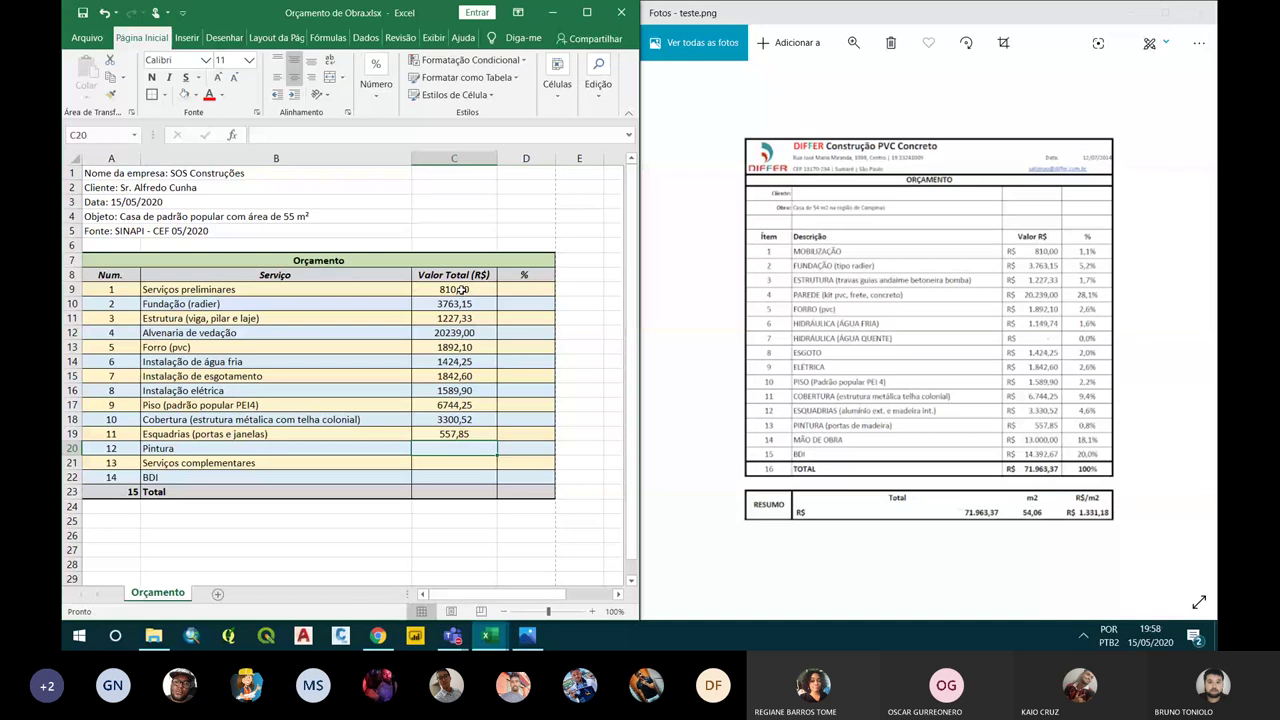
{"action": "key", "text": "Up"}
{"action": "key", "text": "Up"}
{"action": "key", "text": "Up"}
{"action": "key", "text": "Up"}
{"action": "key", "text": "Up"}
{"action": "key", "text": "Up"}
{"action": "key", "text": "Up"}
{"action": "key", "text": "Up"}
{"action": "key", "text": "Up"}
{"action": "key", "text": "Up"}
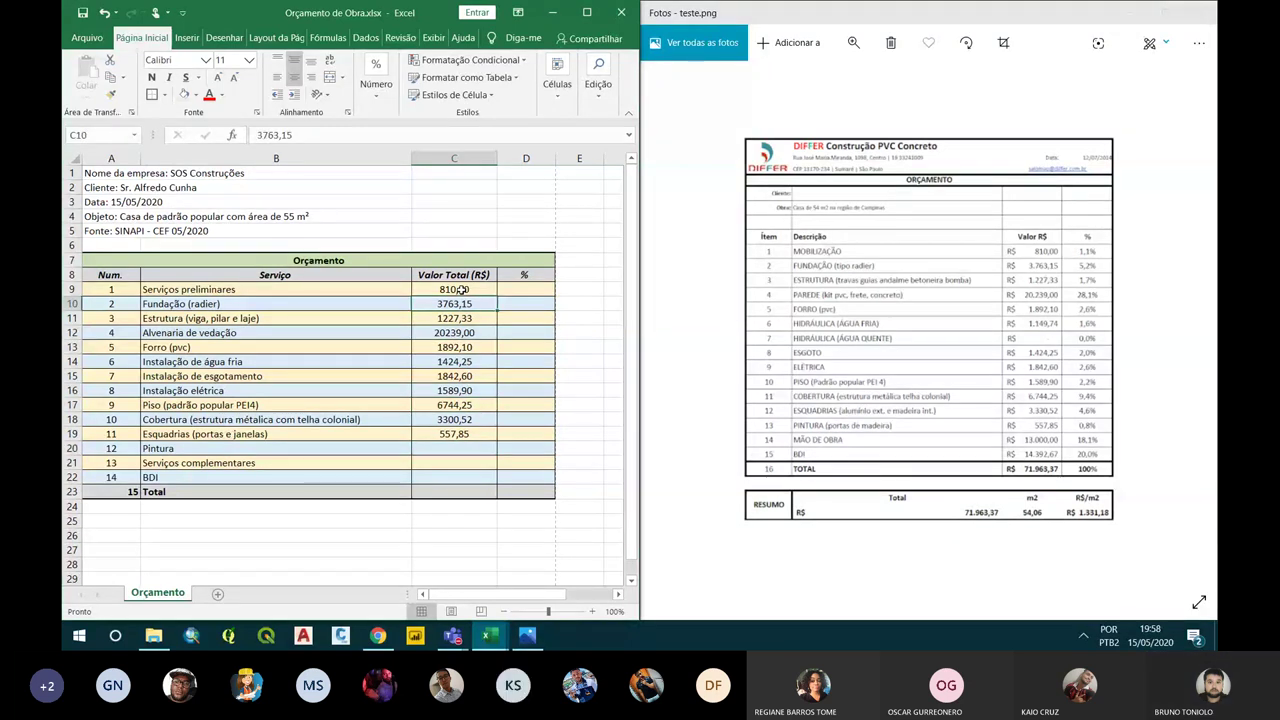
Enter 1149,74 and 1424,25 for the water and sewage rows and correct Instalação elétrica to 1842,60
{"action": "key", "text": "Down"}
{"action": "key", "text": "Down"}
{"action": "key", "text": "Down"}
{"action": "key", "text": "Down"}
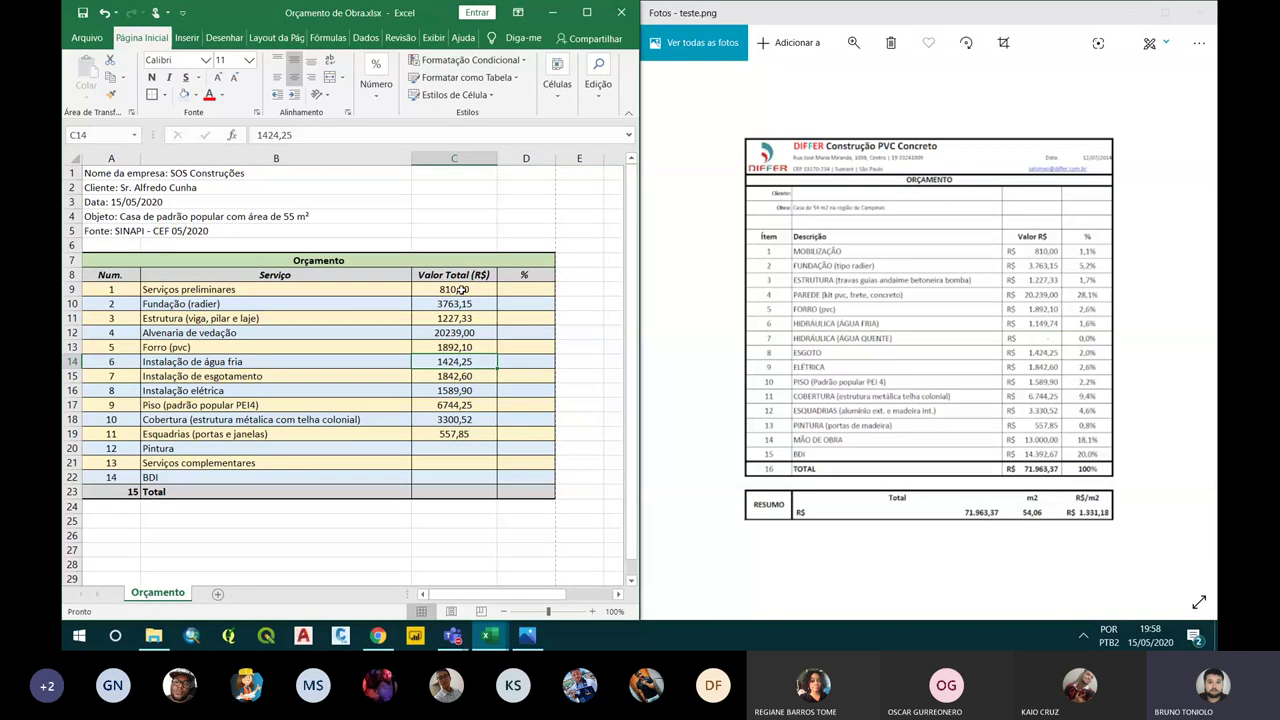
{"action": "type", "text": "1149"}
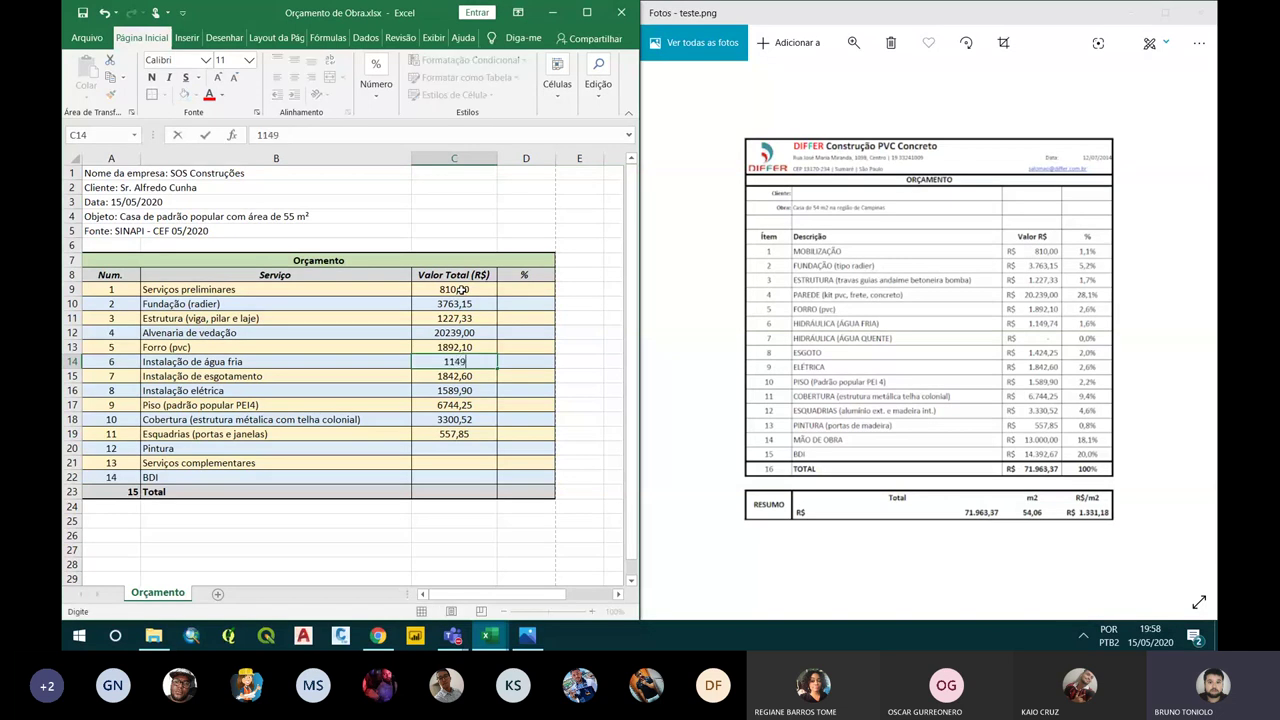
{"action": "type", "text": ",74"}
{"action": "key", "text": "Return"}
{"action": "type", "text": "1424,"}
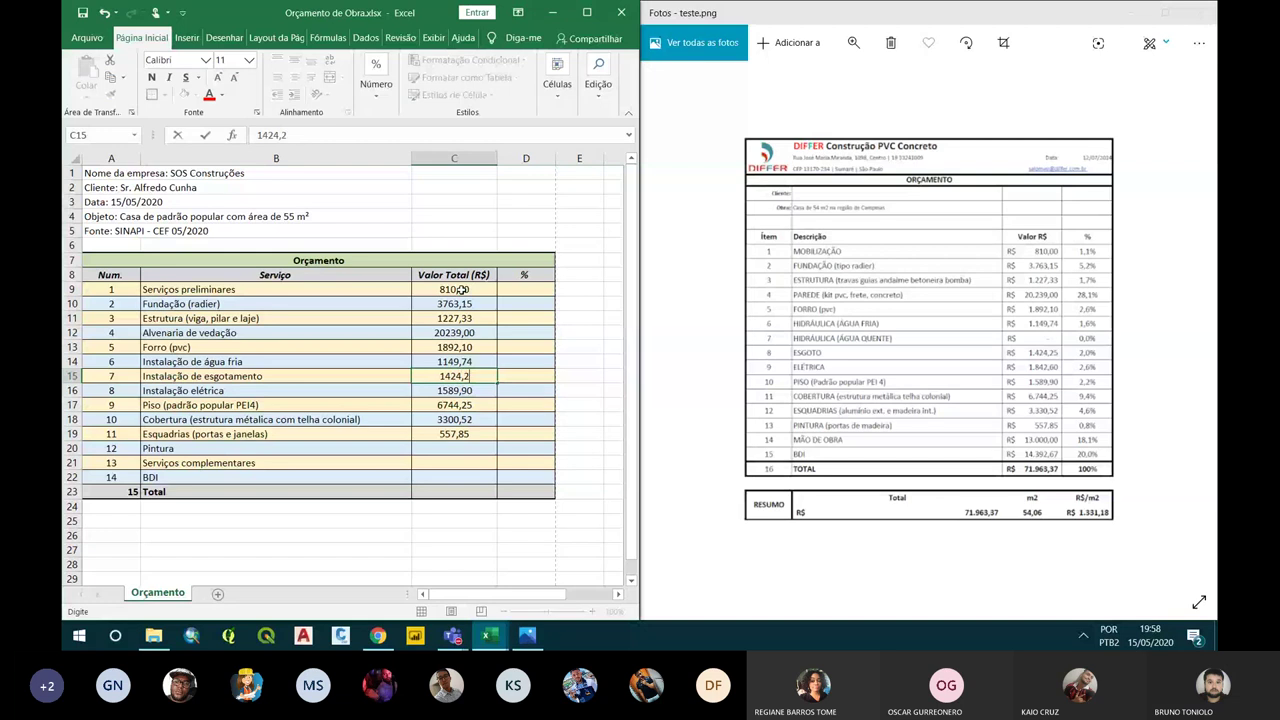
{"action": "type", "text": "25"}
{"action": "key", "text": "Return"}
{"action": "type", "text": "1"}
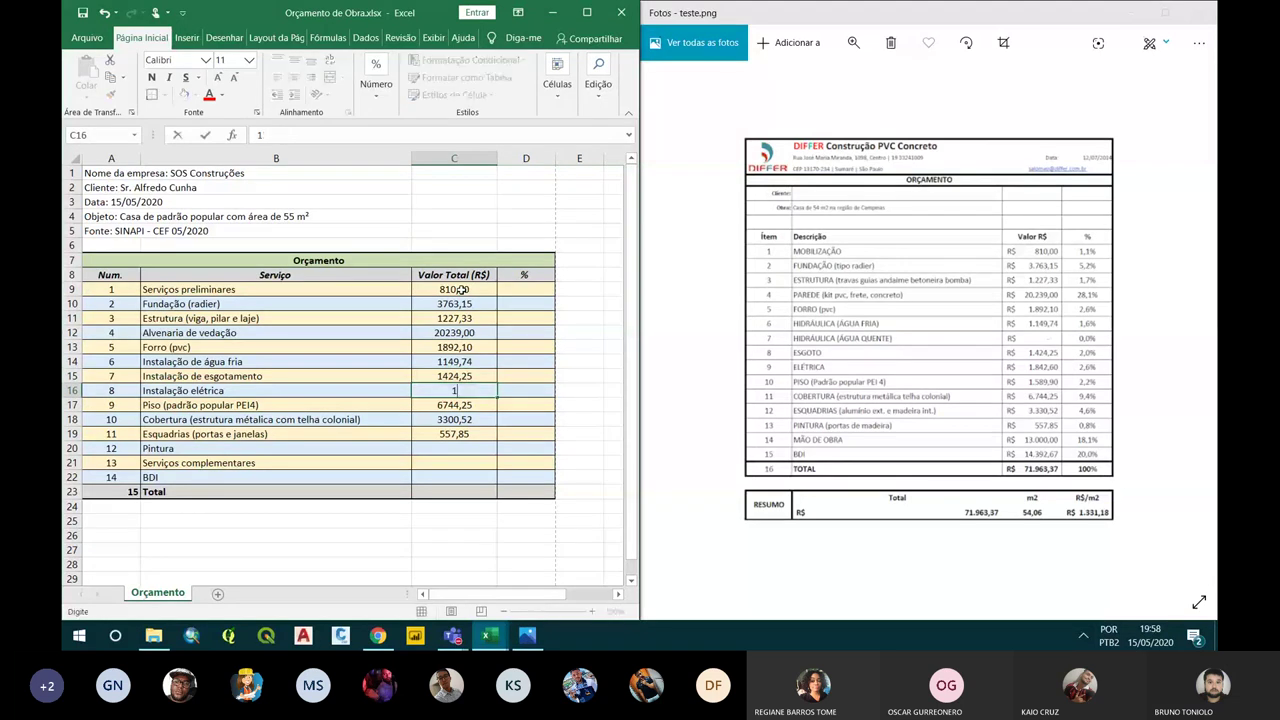
{"action": "type", "text": "82,60"}
{"action": "key", "text": "Return"}
{"action": "type", "text": "1"}
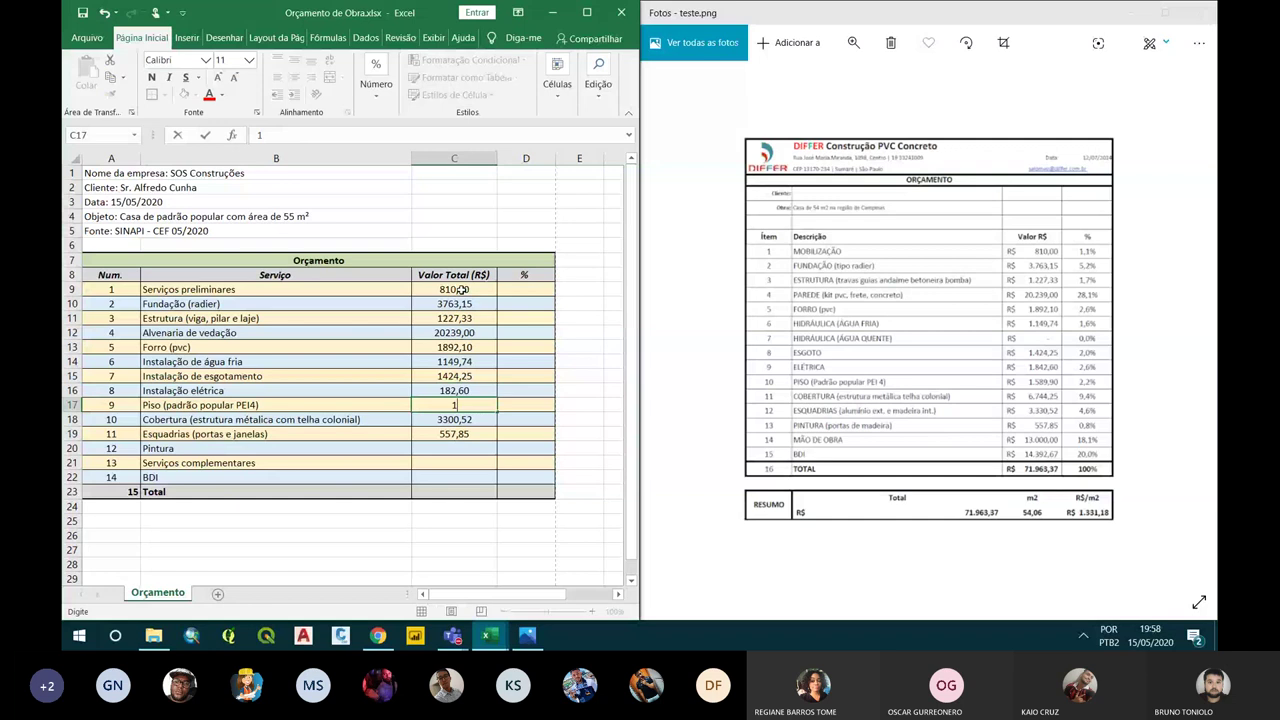
{"action": "type", "text": "5"}
{"action": "key", "text": "Up"}
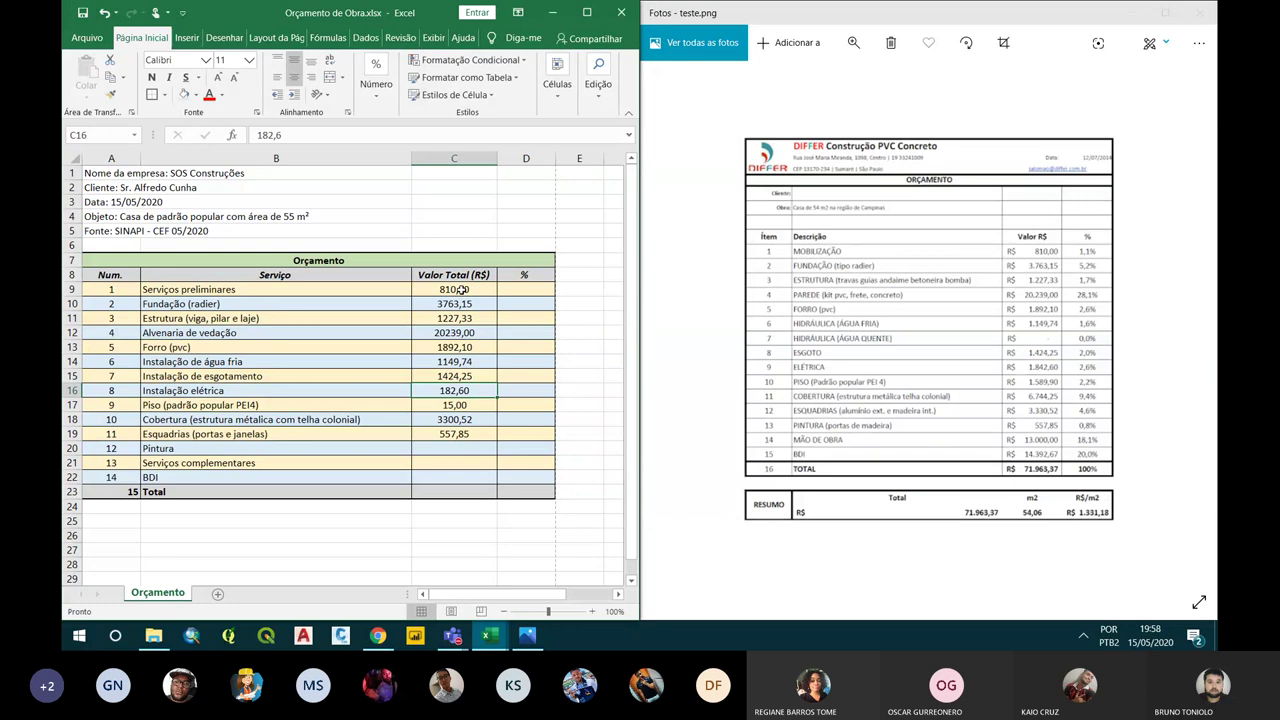
{"action": "type", "text": "1842,60"}
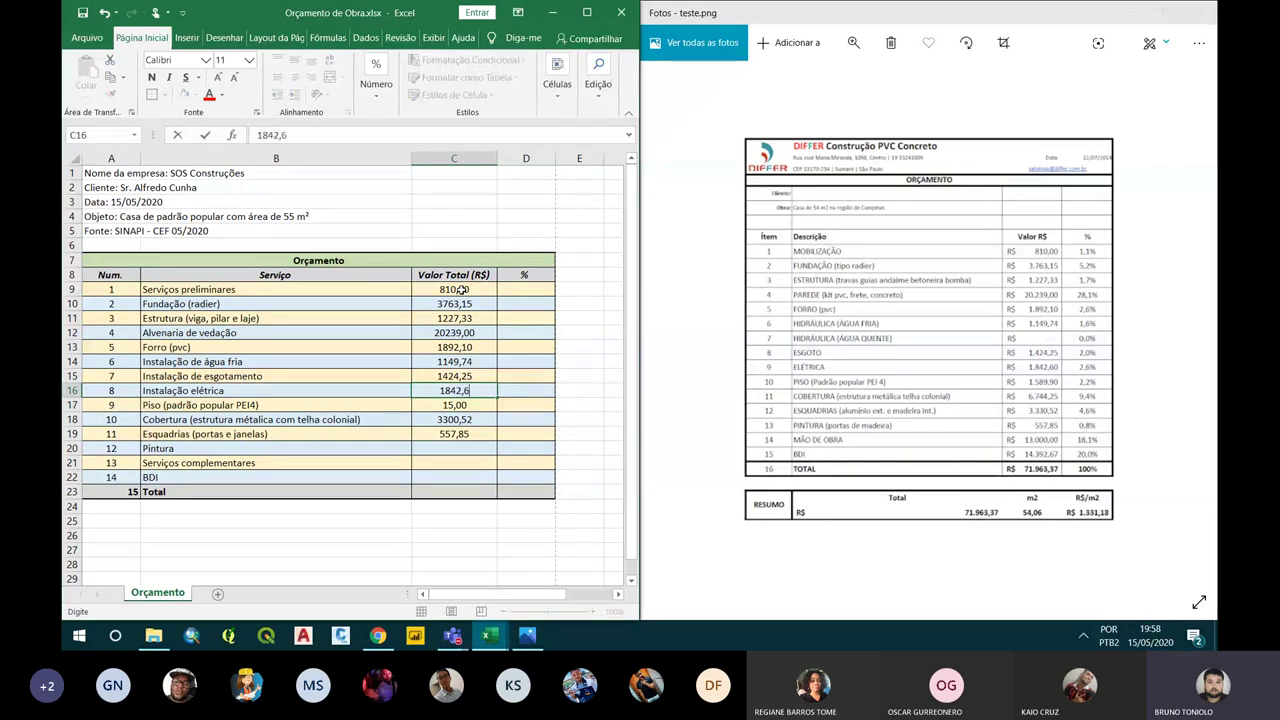
{"action": "key", "text": "Return"}
Enter 1589,90, 6744,25, 3300,52, 4510,12 and 750 for Piso through Serviços complementares, and maximize the window
{"action": "type", "text": "1589,90"}
{"action": "key", "text": "Return"}
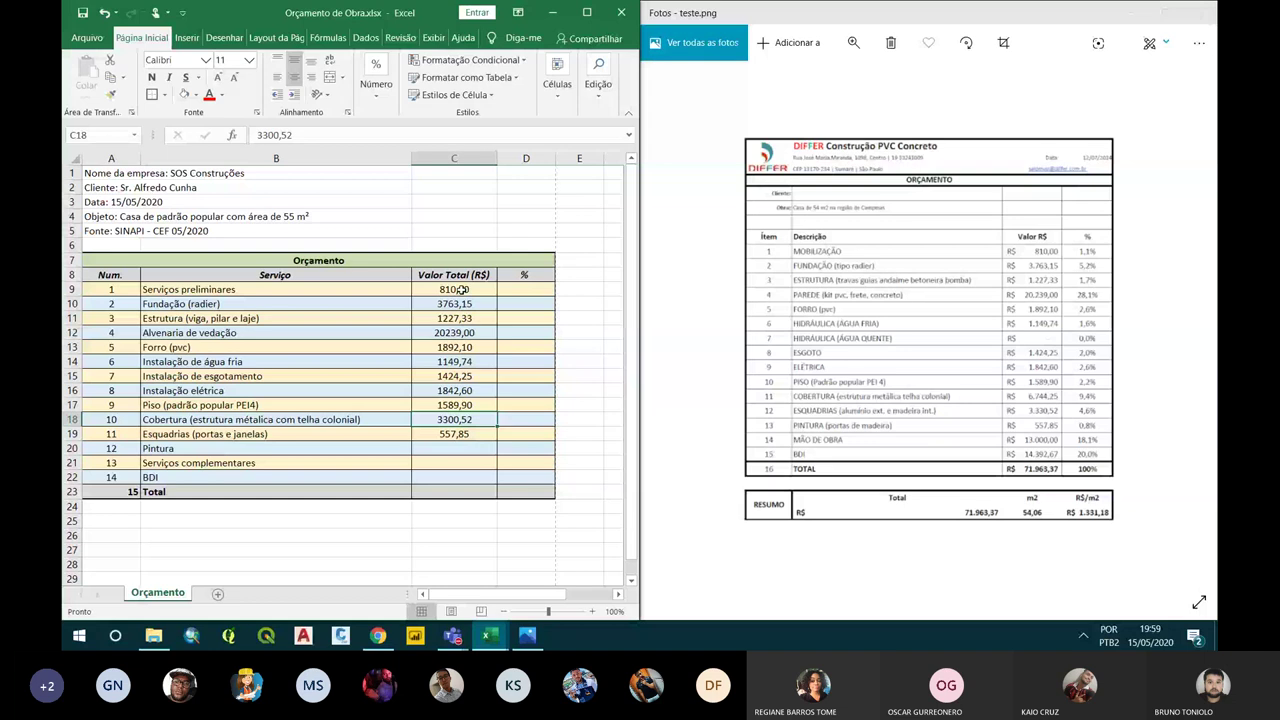
{"action": "type", "text": "6744,25"}
{"action": "key", "text": "Return"}
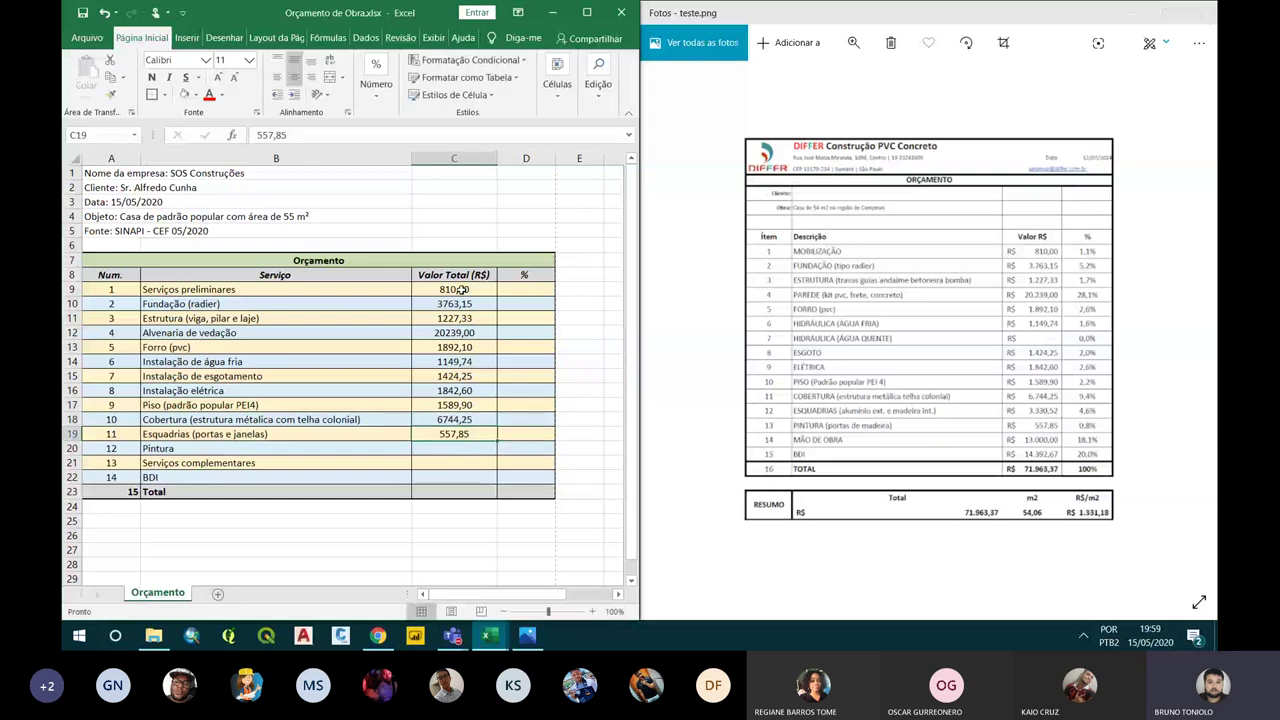
{"action": "type", "text": "3"}
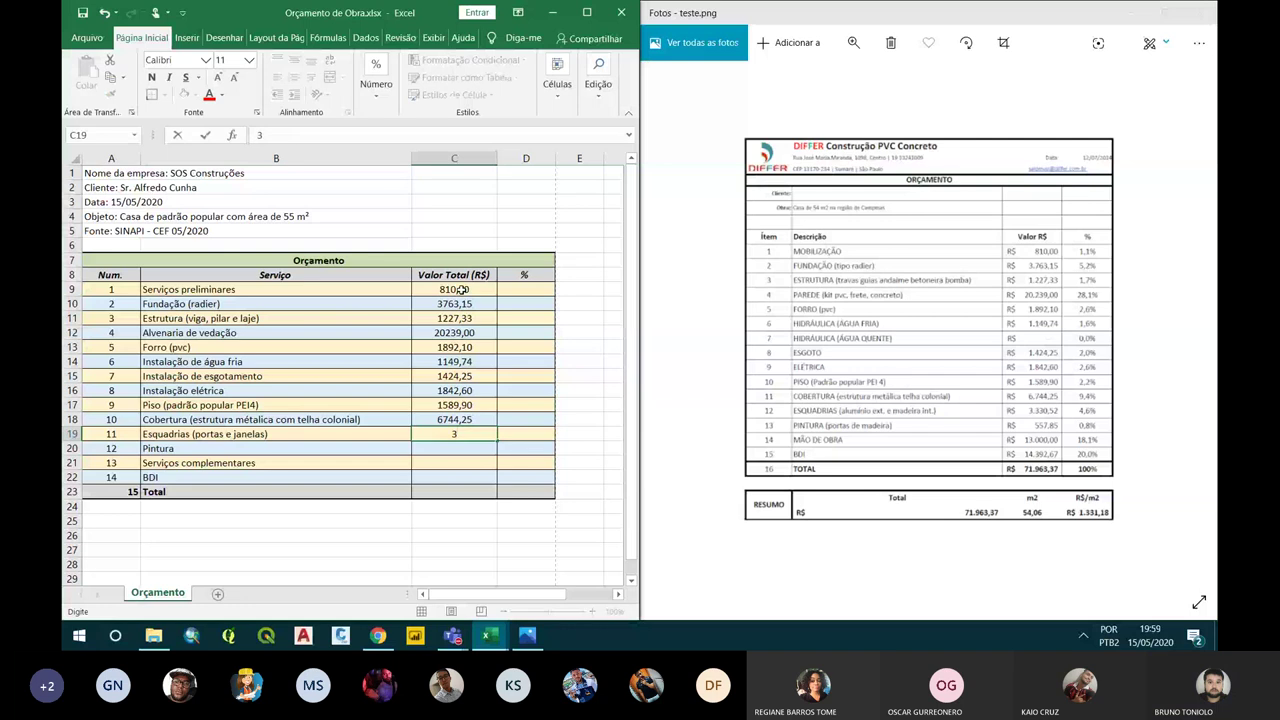
{"action": "type", "text": "30"}
{"action": "type", "text": "0,52"}
{"action": "key", "text": "Return"}
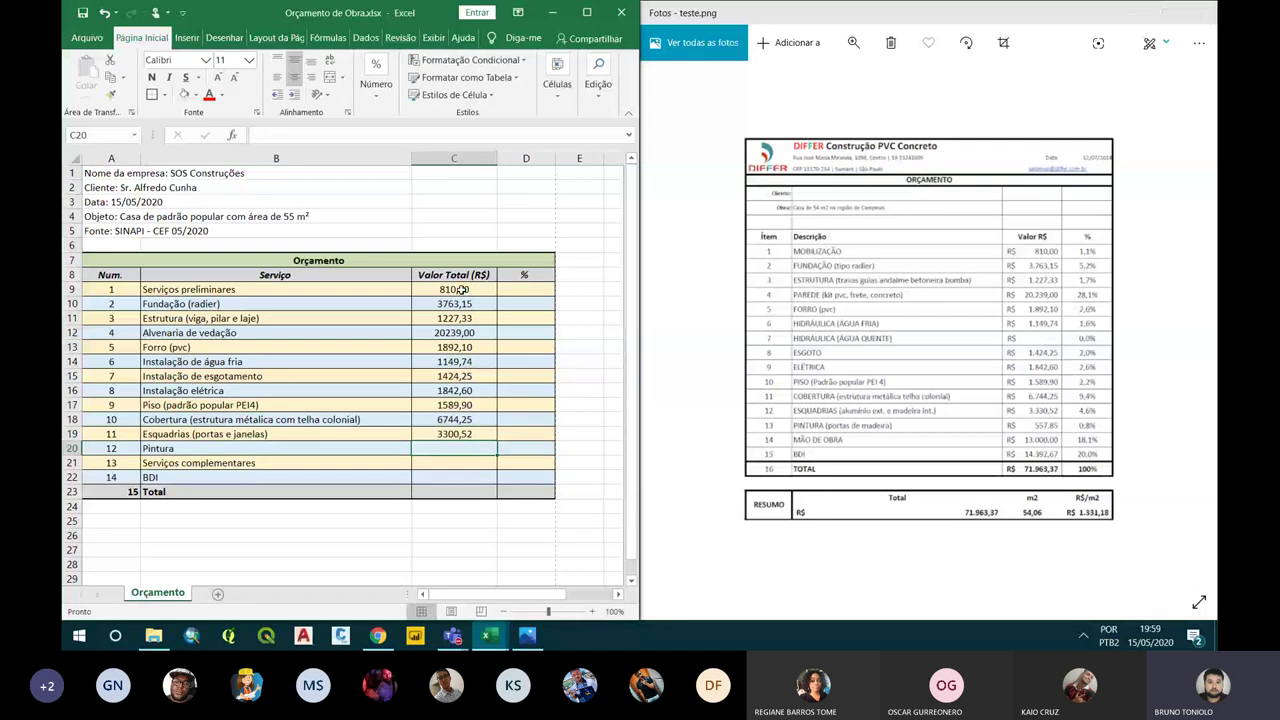
{"action": "type", "text": "4"}
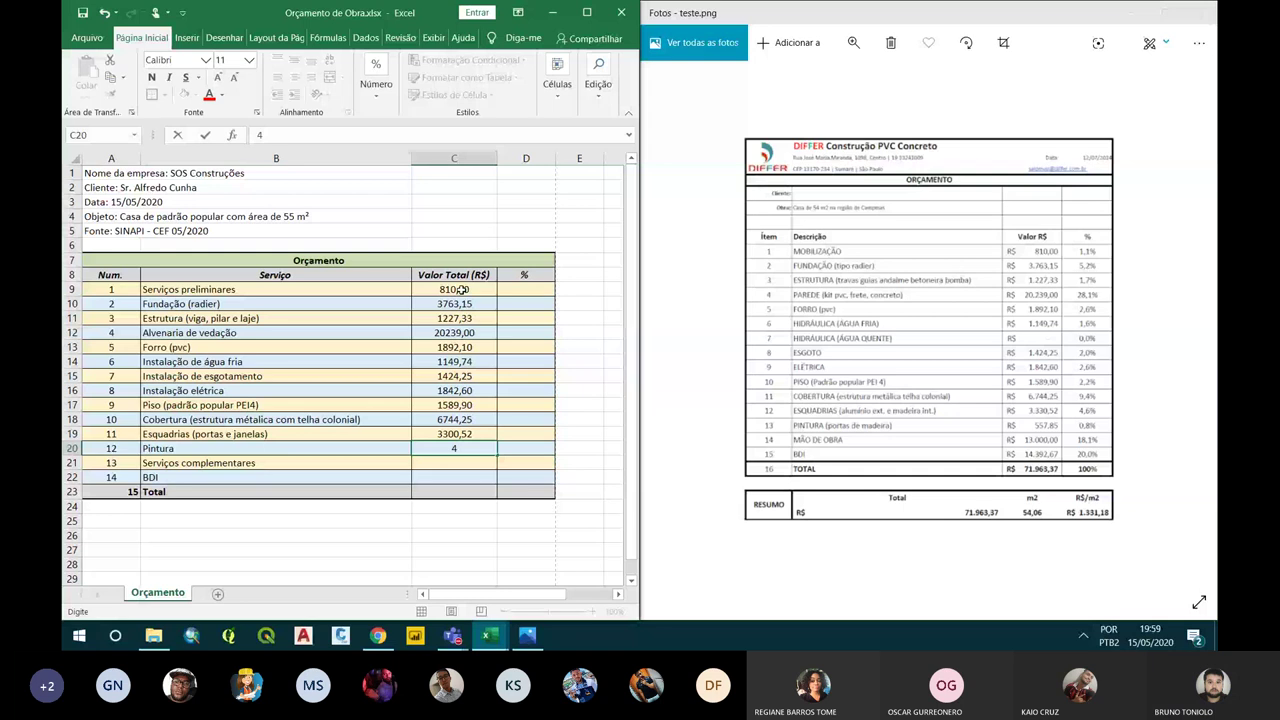
{"action": "type", "text": "510,12"}
{"action": "key", "text": "Return"}
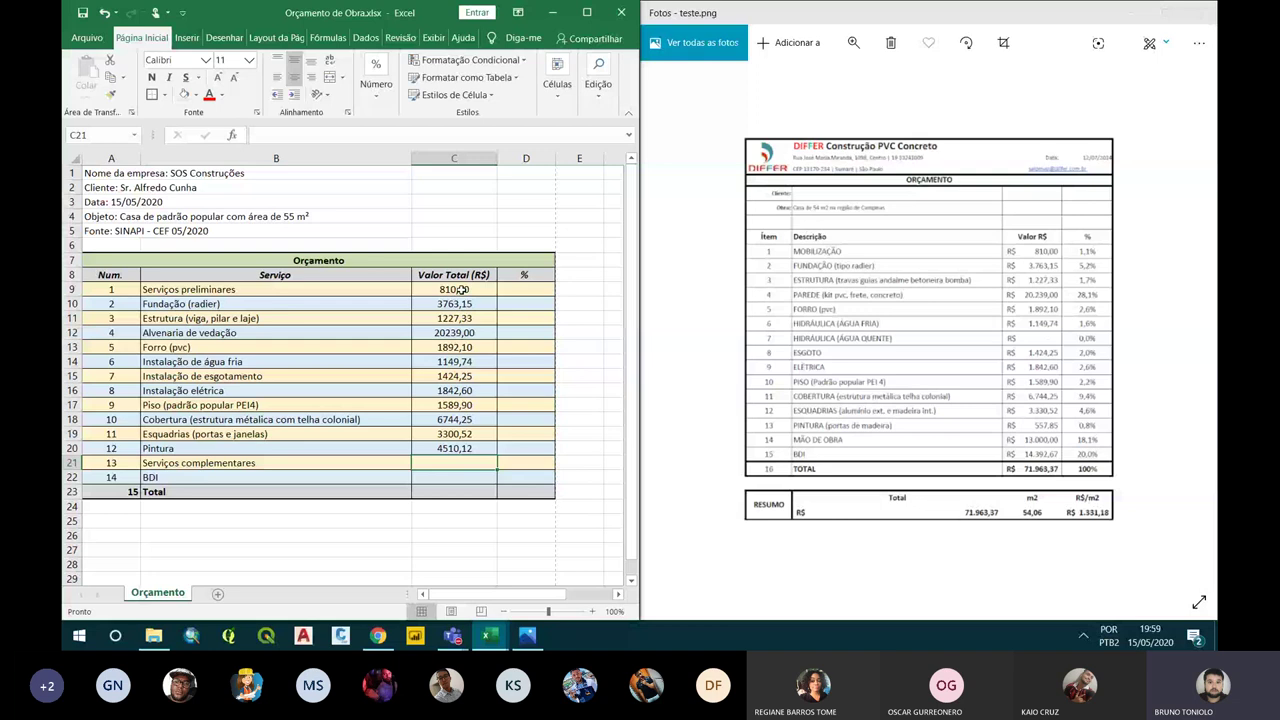
{"action": "type", "text": "750"}
{"action": "key", "text": "Return"}
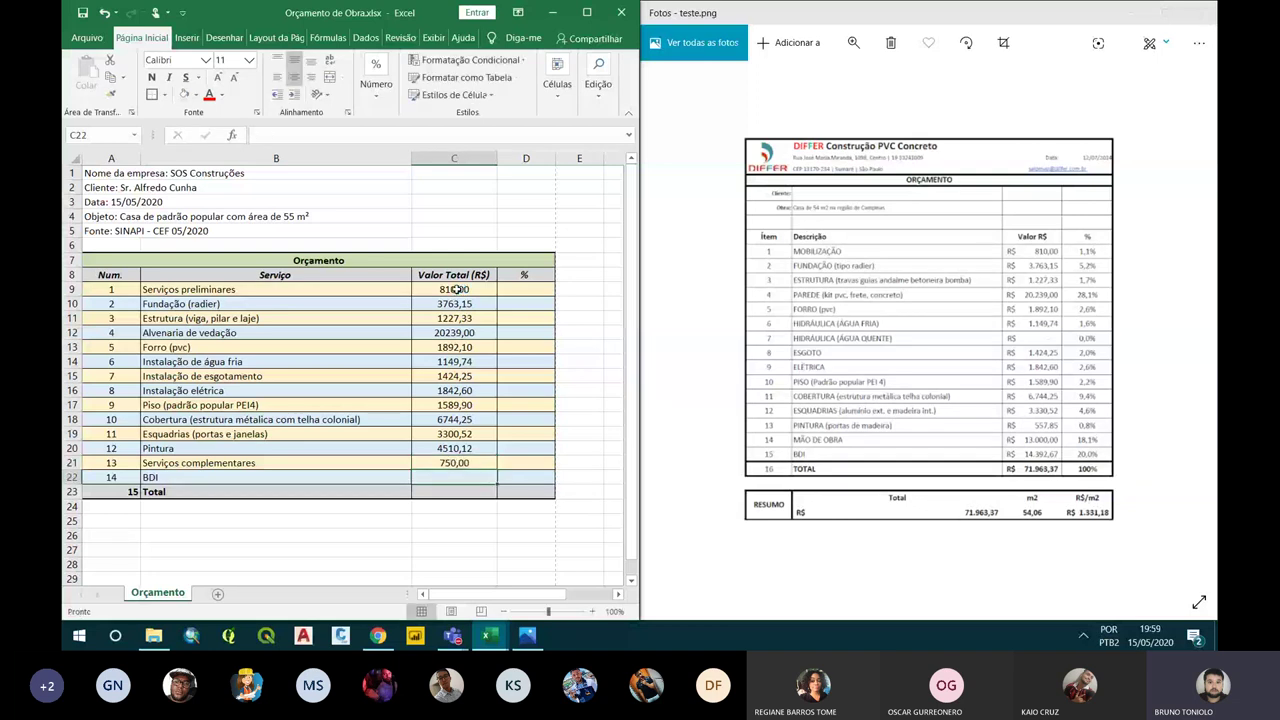
{"action": "left_click", "coordinate": [594, 24]}
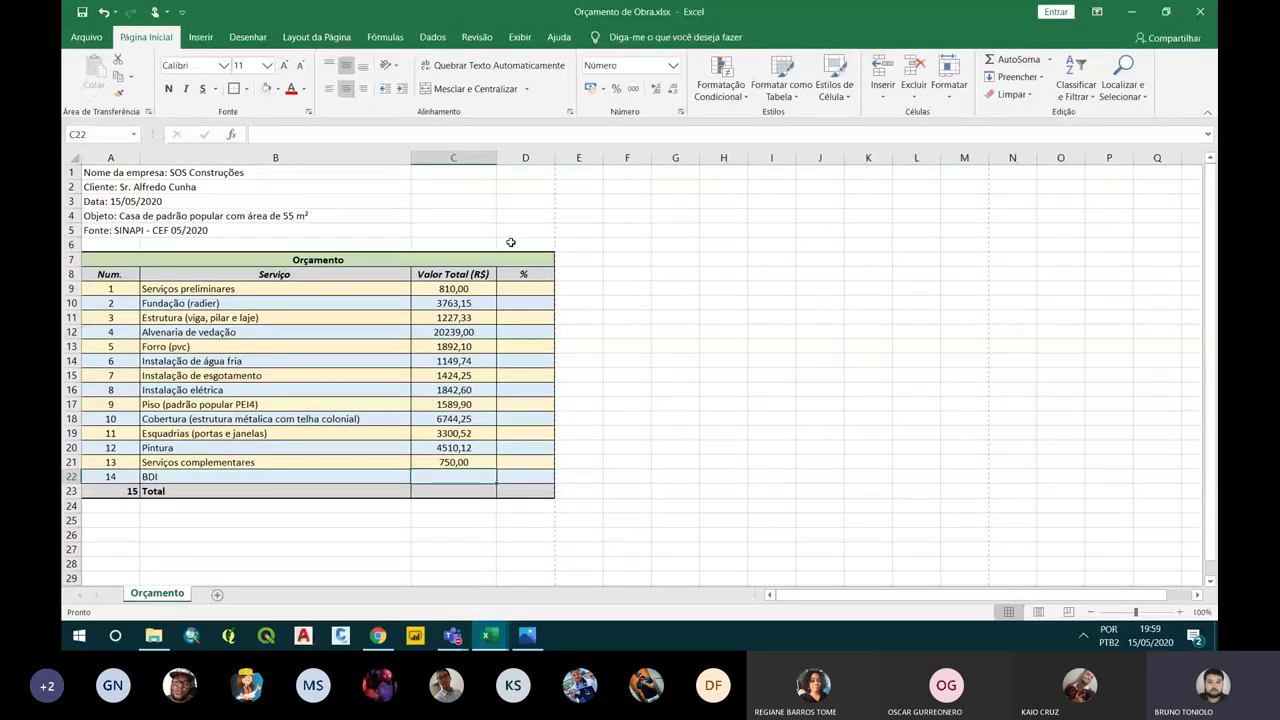
Apply Comma Style to the Valor Total values in C9:C21
{"action": "left_click_drag", "start_coordinate": [453, 288], "coordinate": [455, 357]}
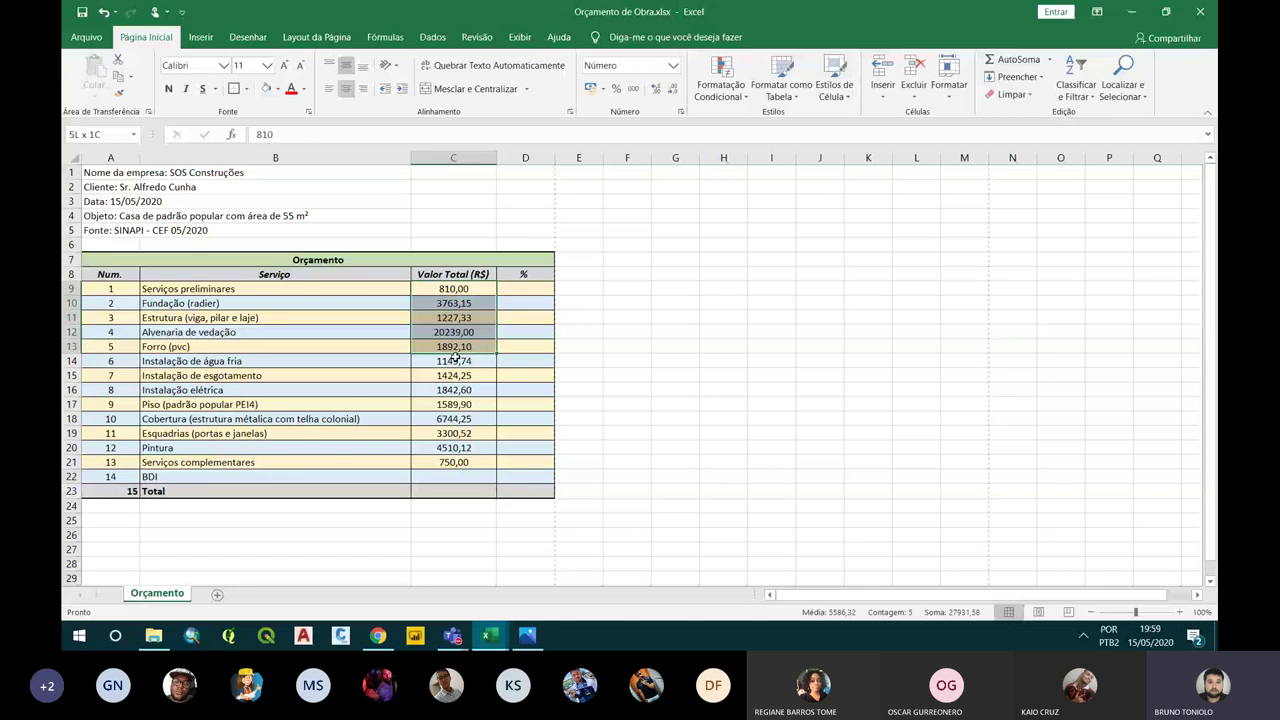
{"action": "left_click_drag", "start_coordinate": [453, 288], "coordinate": [453, 462]}
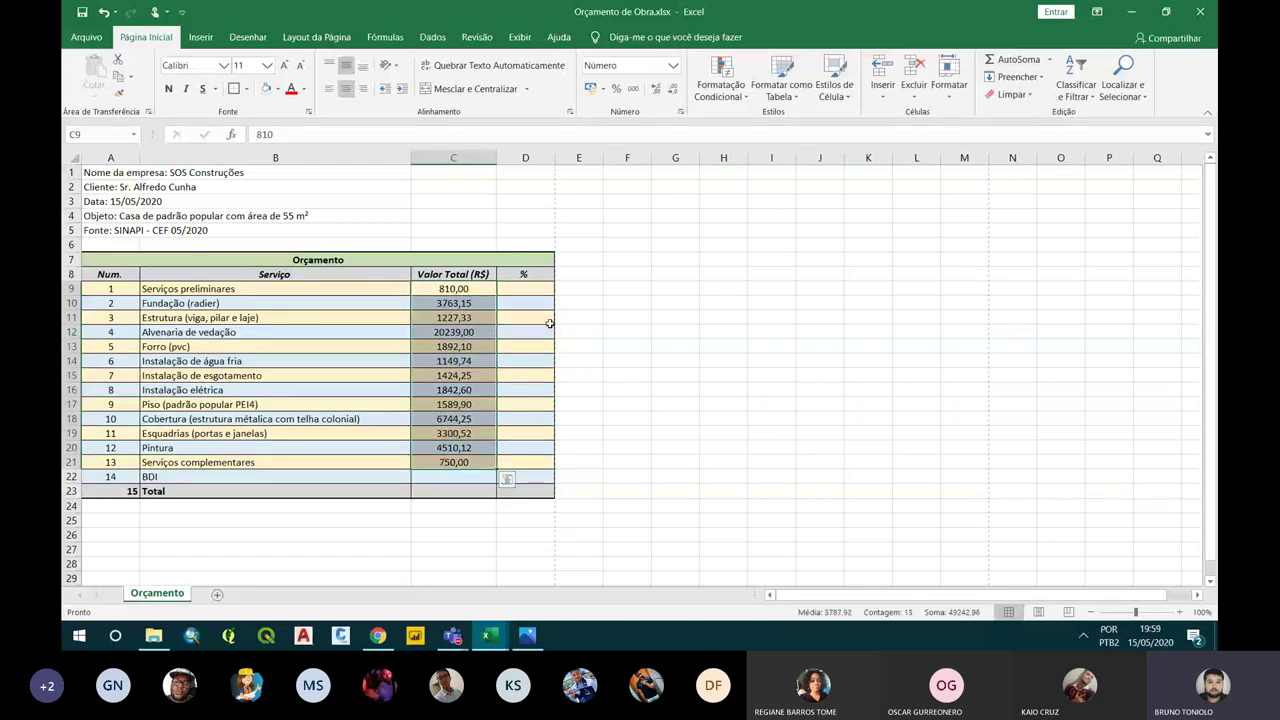
{"action": "left_click", "coordinate": [632, 90]}
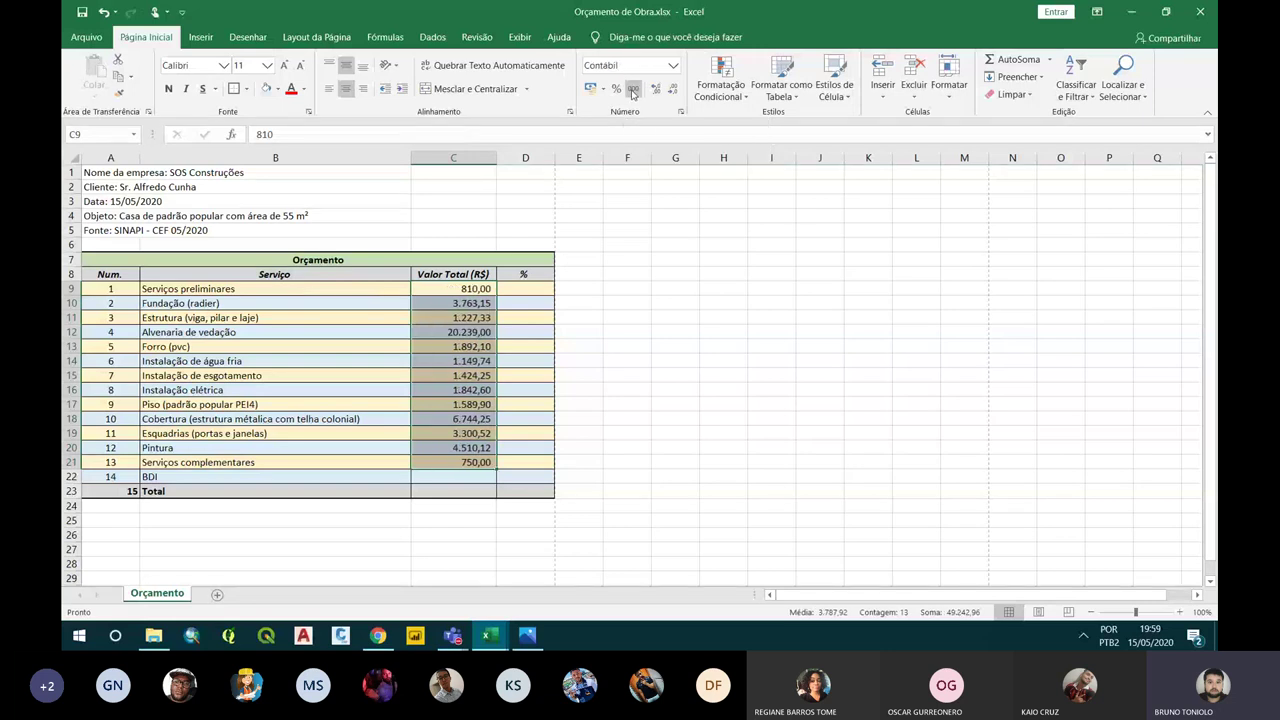
{"action": "left_click", "coordinate": [473, 363]}
Check the stored values in C9 and C12 and the empty BDI and Total value cells
{"action": "left_click", "coordinate": [468, 289]}
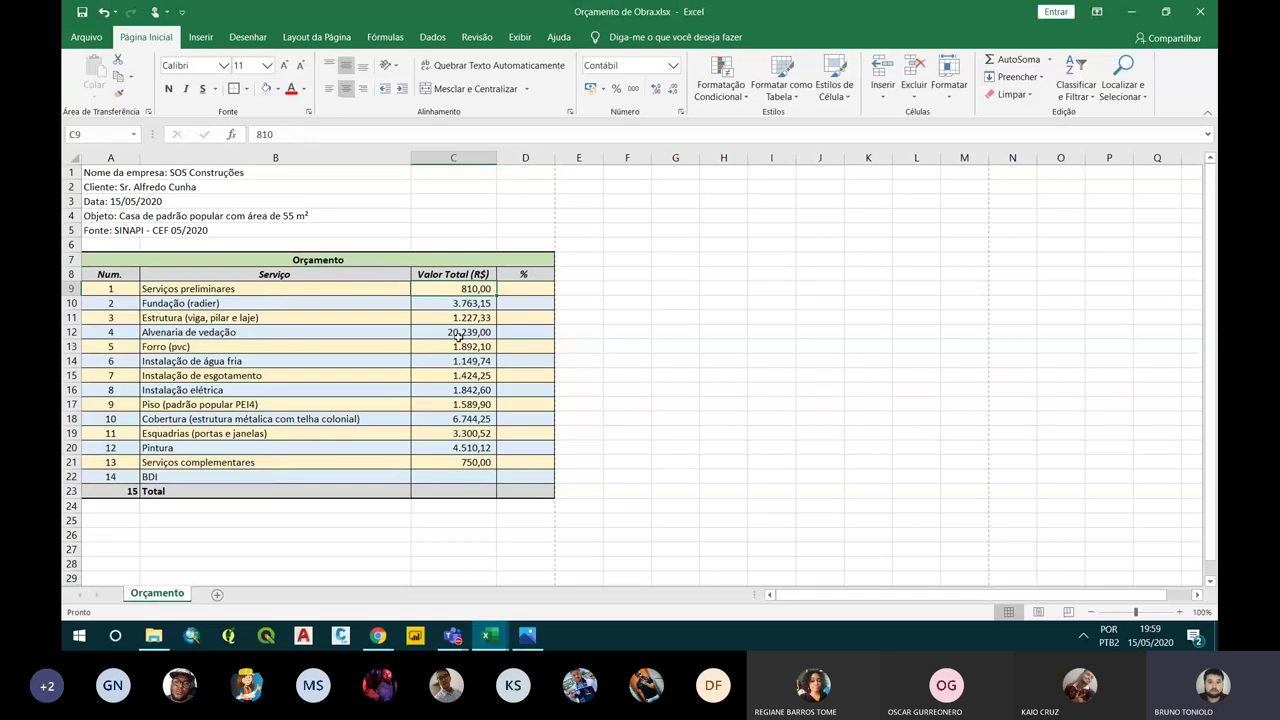
{"action": "left_click", "coordinate": [463, 335]}
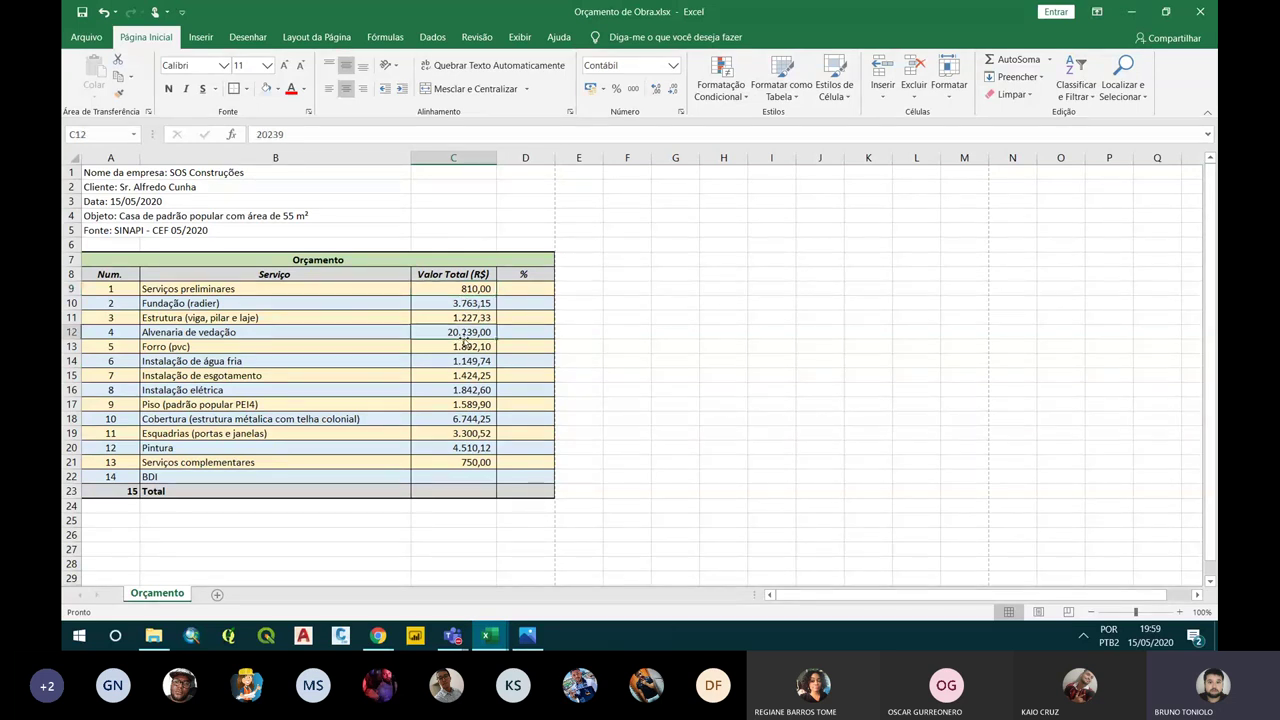
{"action": "left_click", "coordinate": [453, 474]}
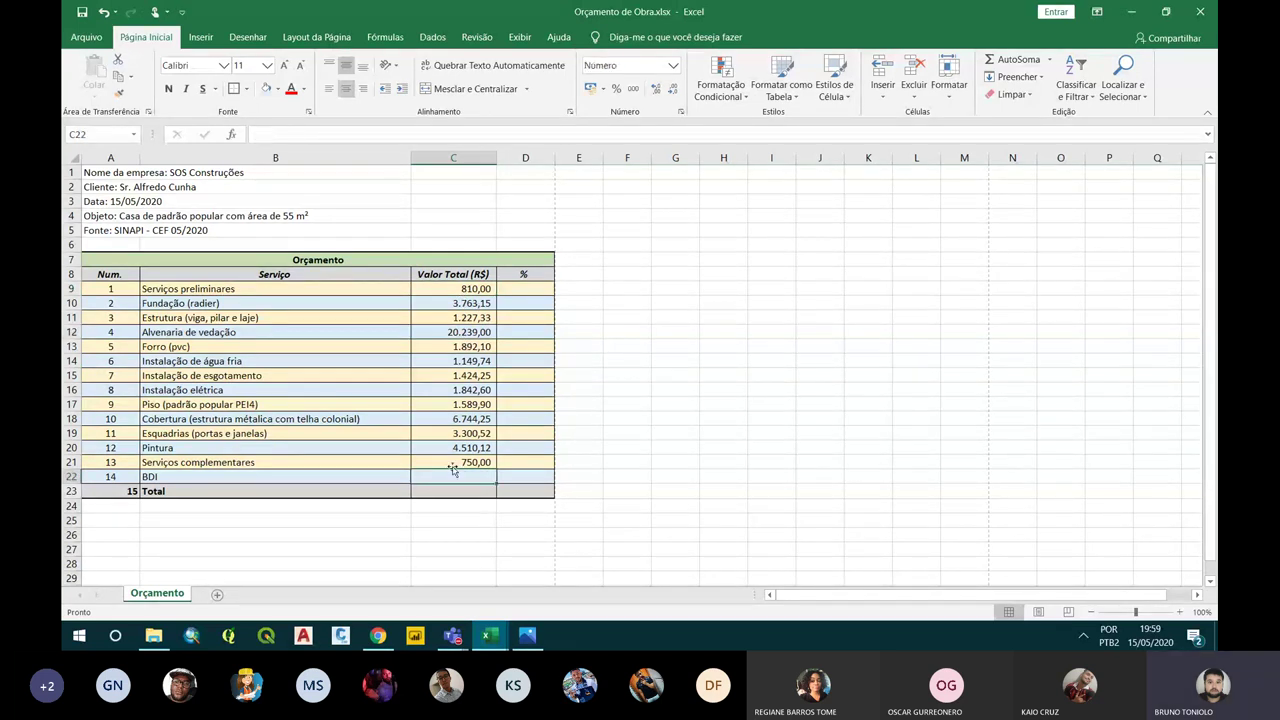
{"action": "left_click", "coordinate": [442, 491]}
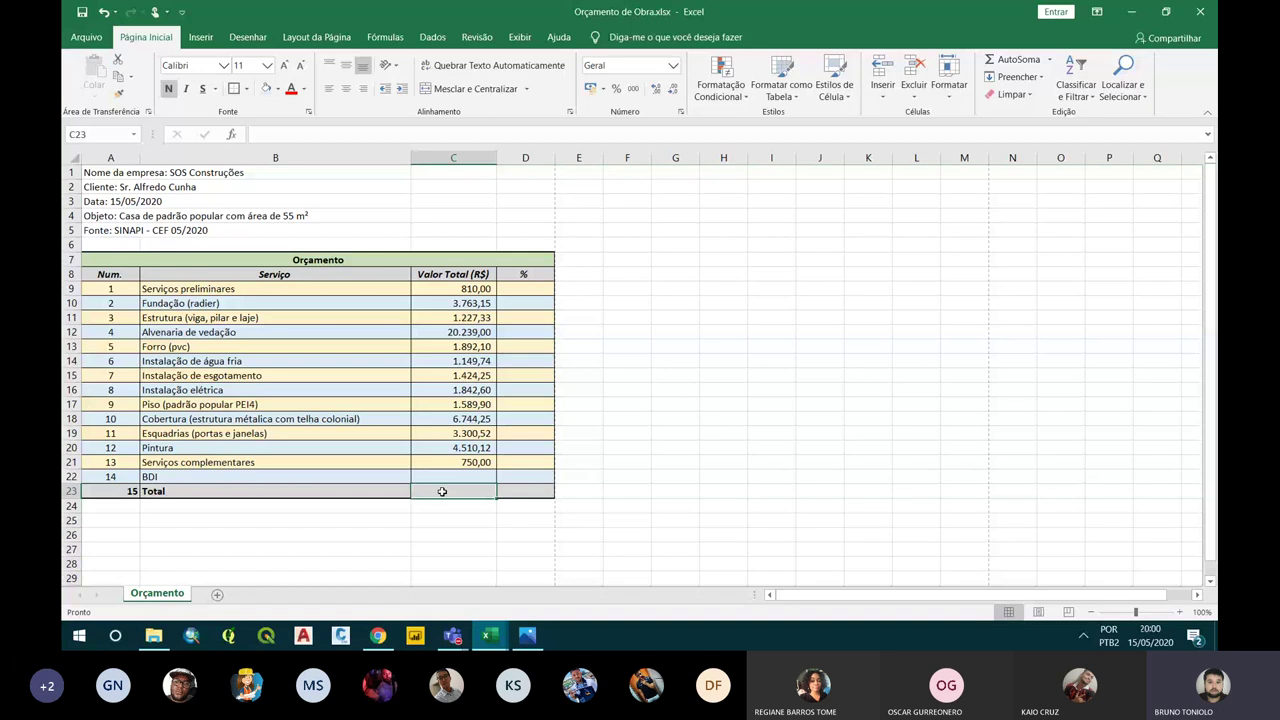
Enter =SOMA(C9:C21) in the Total cell C23
{"action": "type", "text": "="}
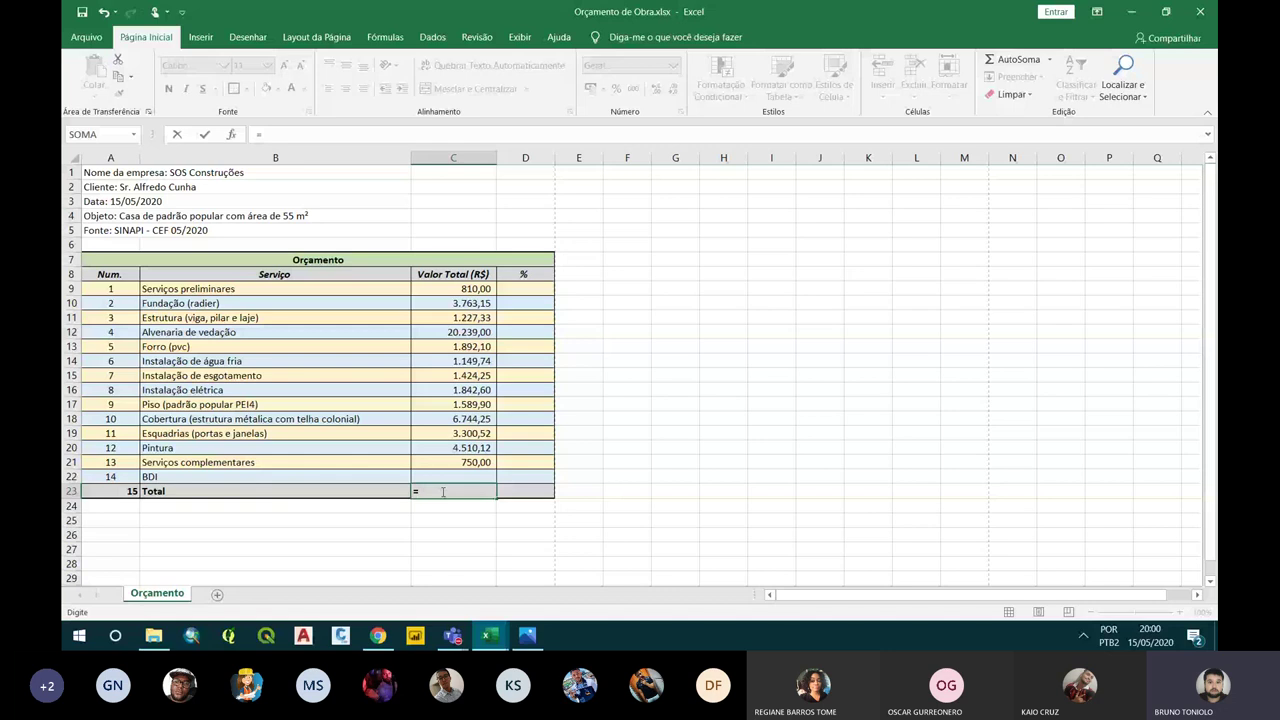
{"action": "type", "text": "soma("}
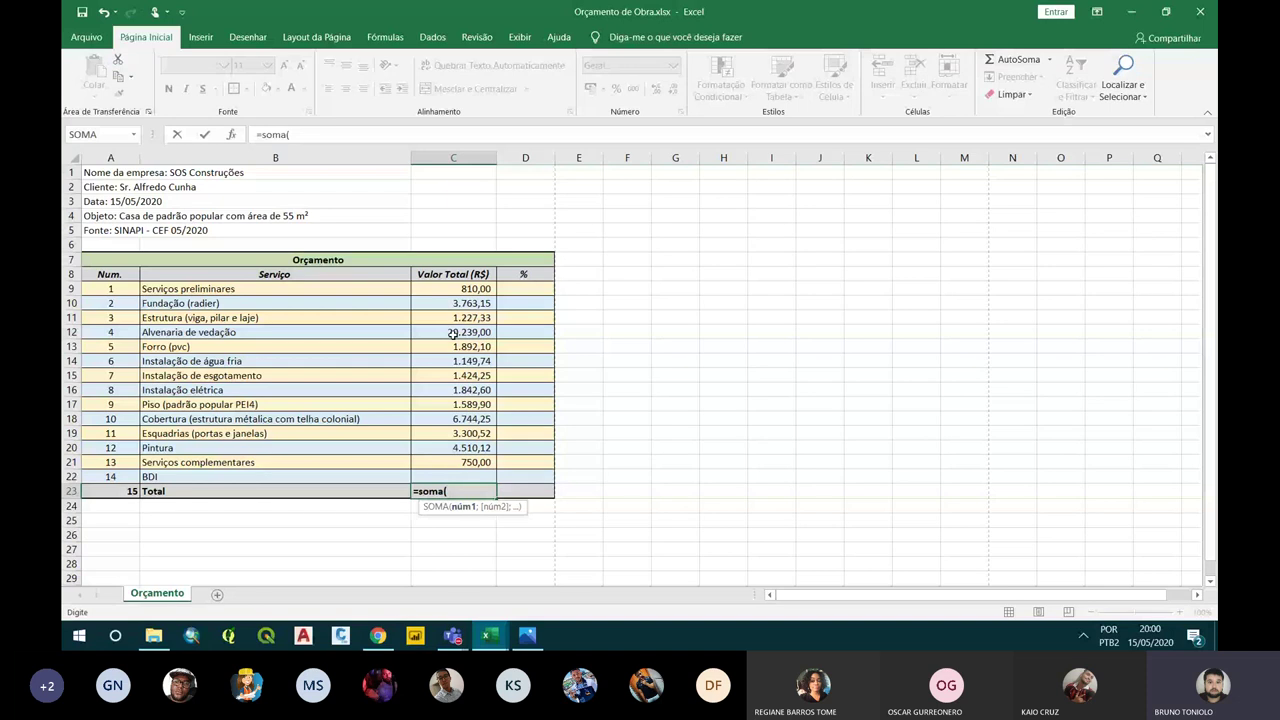
{"action": "left_click_drag", "start_coordinate": [465, 290], "coordinate": [478, 462]}
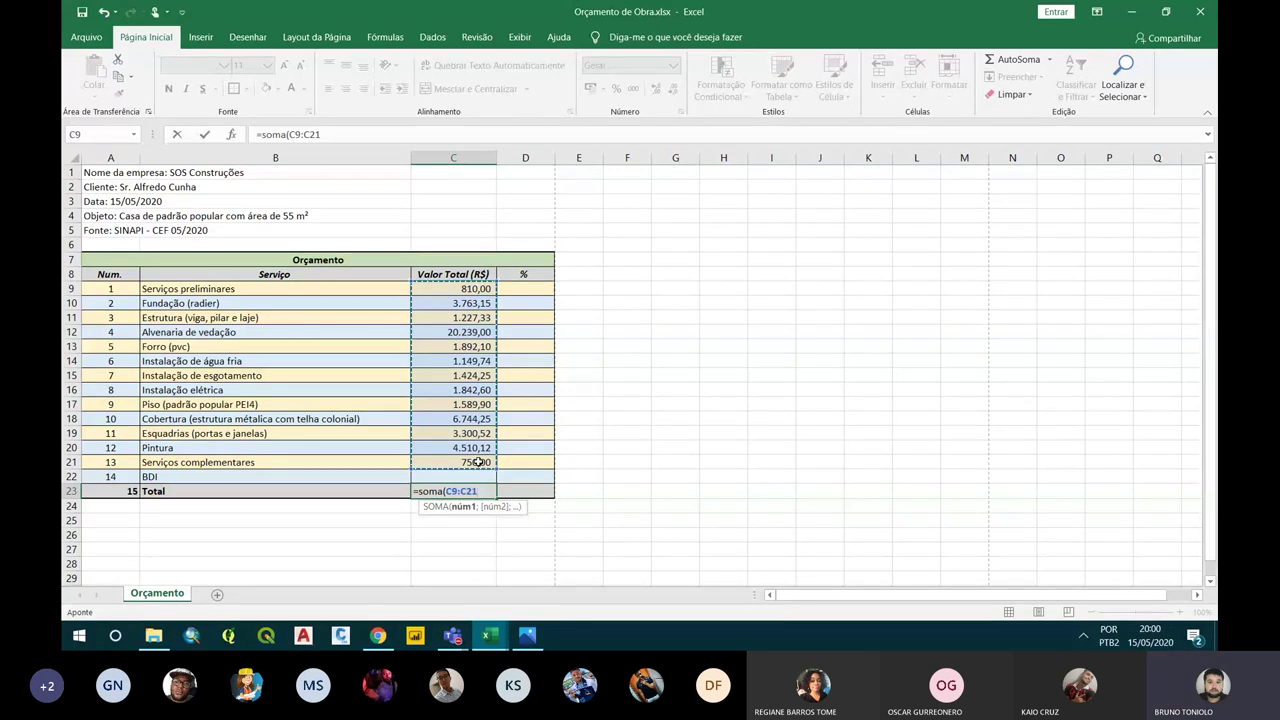
{"action": "type", "text": ")"}
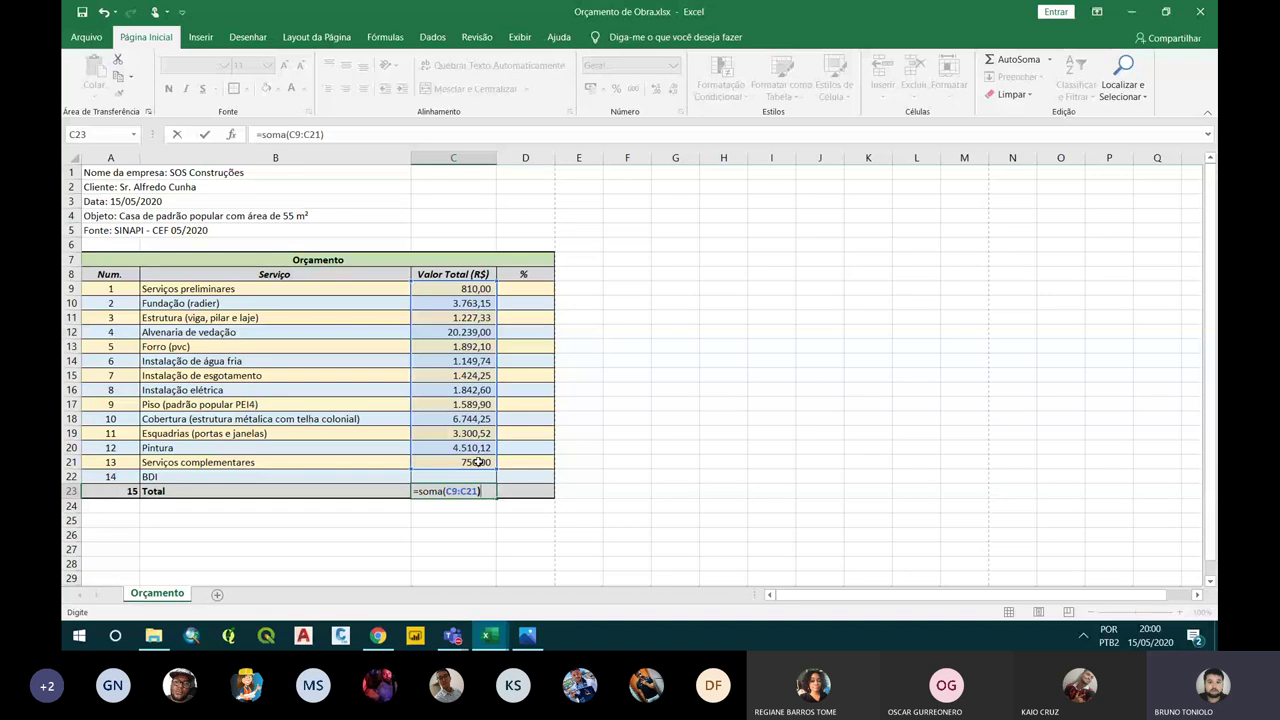
{"action": "key", "text": "Return"}
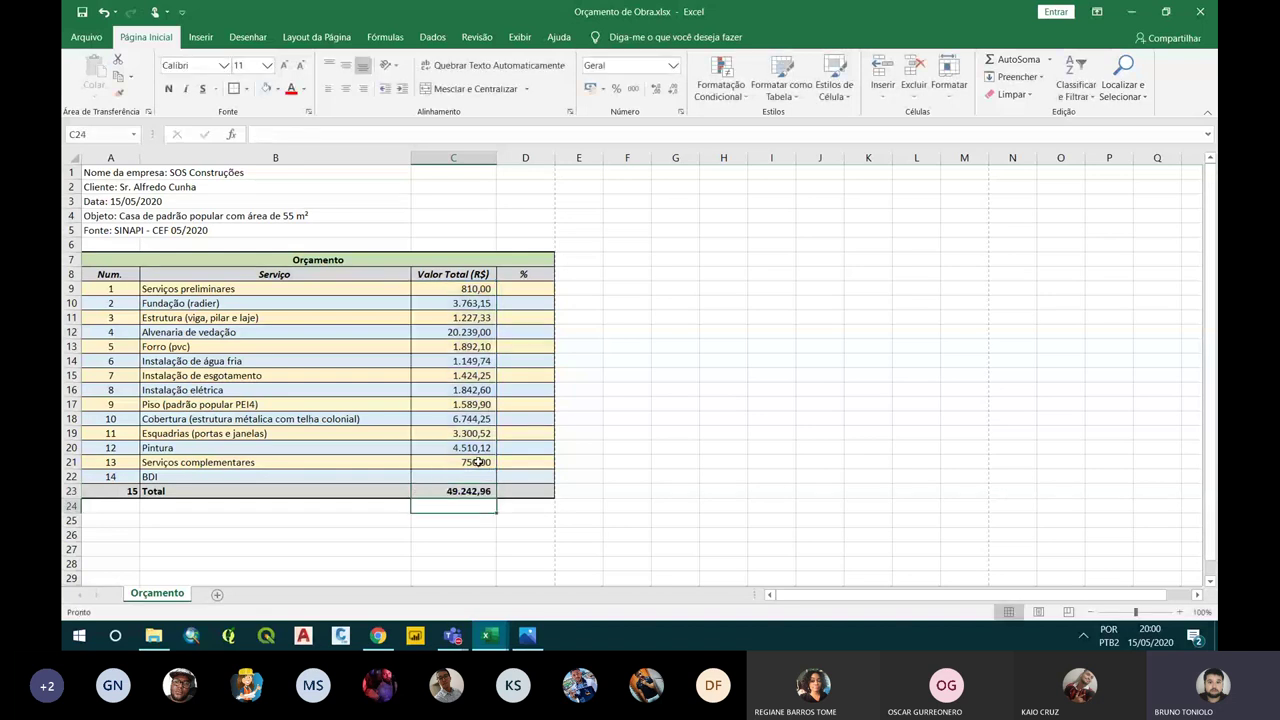
Reopen the Total formula and adjust its summed range, keeping the result 49.242,96
{"action": "double_click", "coordinate": [456, 490]}
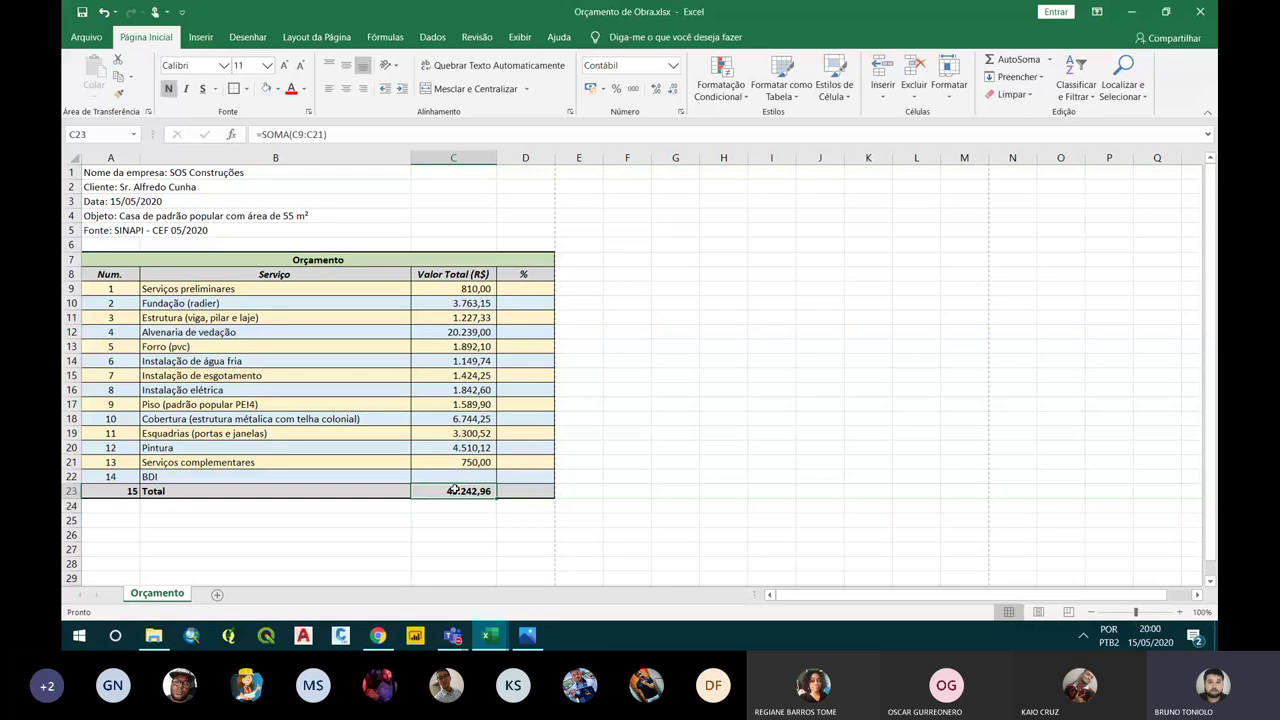
{"action": "left_click", "coordinate": [451, 517]}
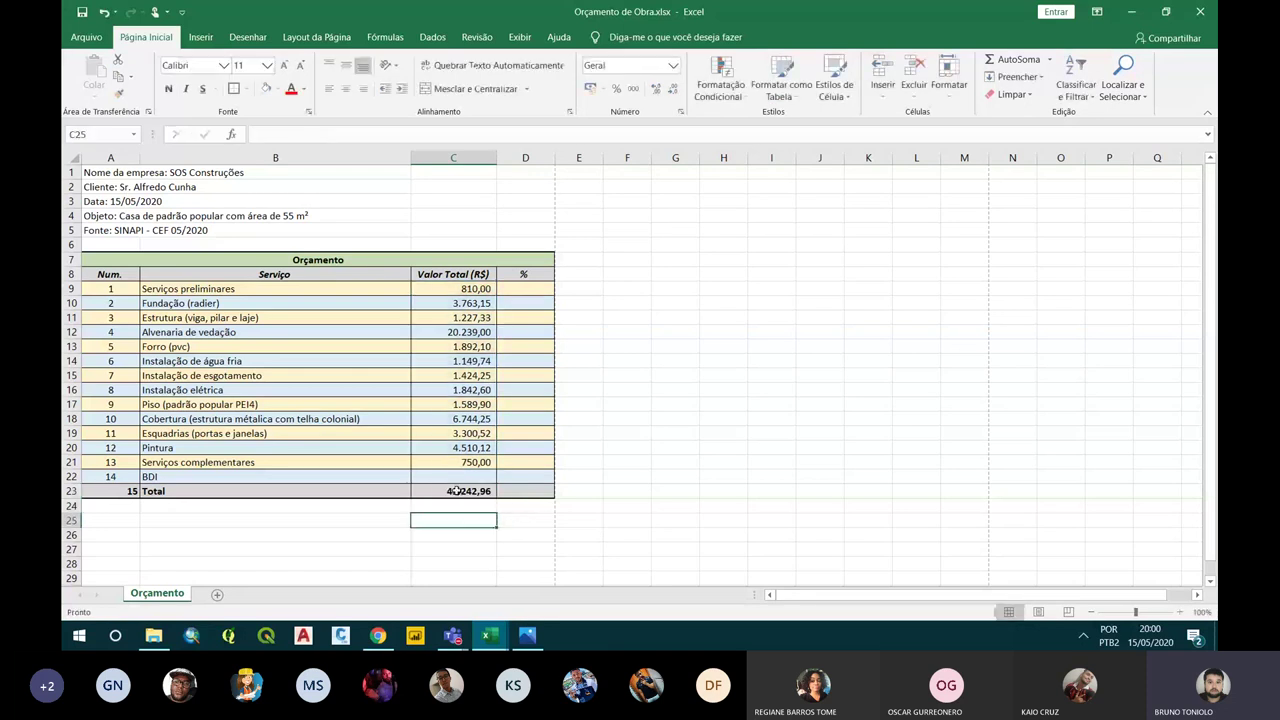
{"action": "double_click", "coordinate": [455, 490]}
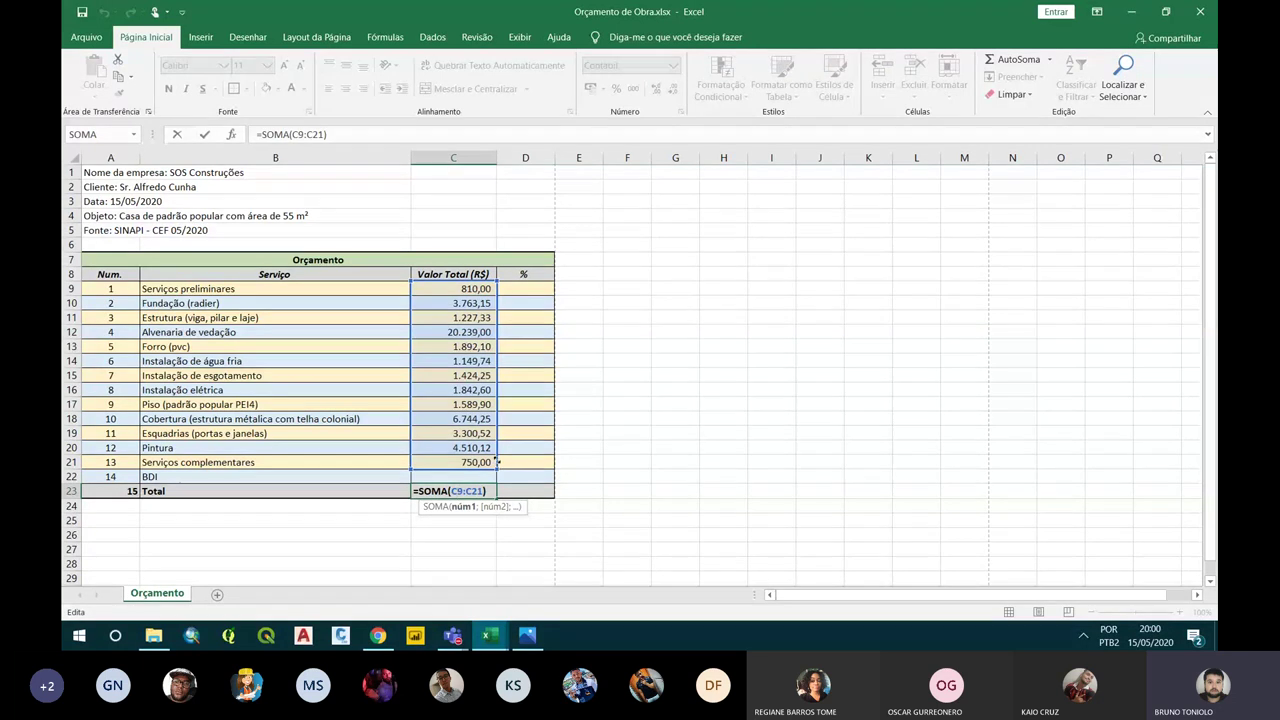
{"action": "left_click_drag", "start_coordinate": [497, 471], "coordinate": [498, 464]}
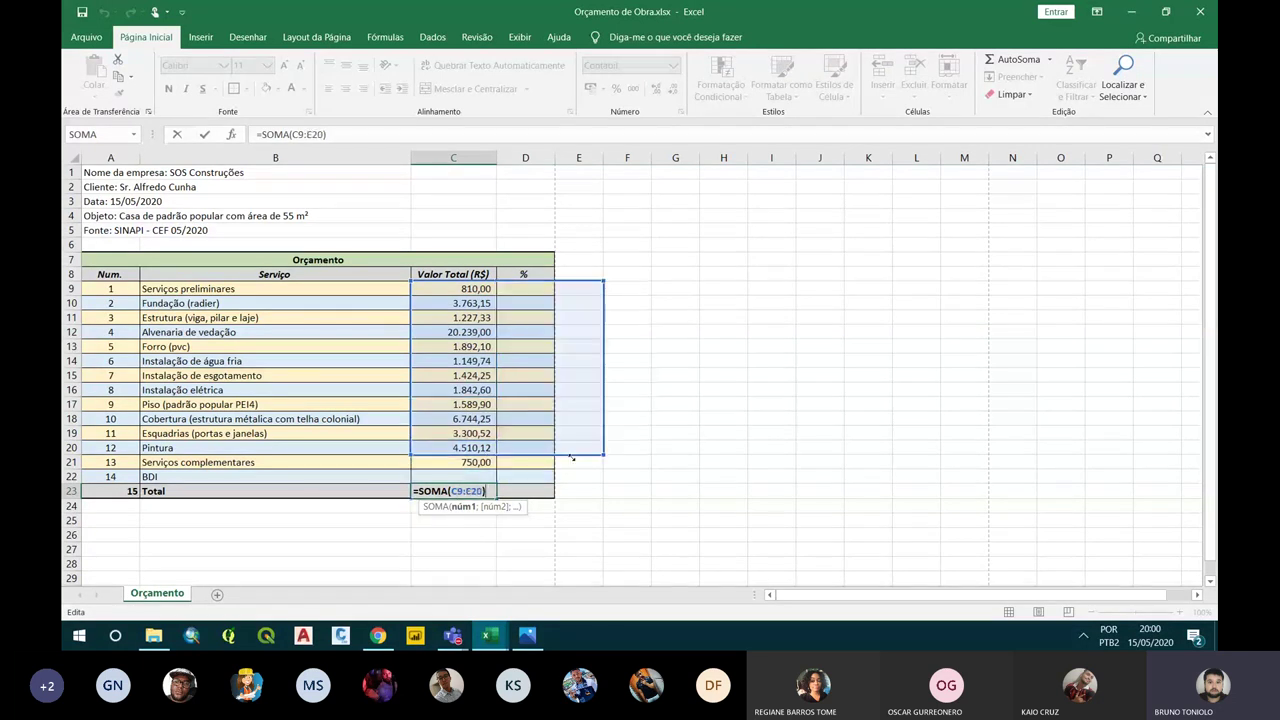
{"action": "key", "text": "Return"}
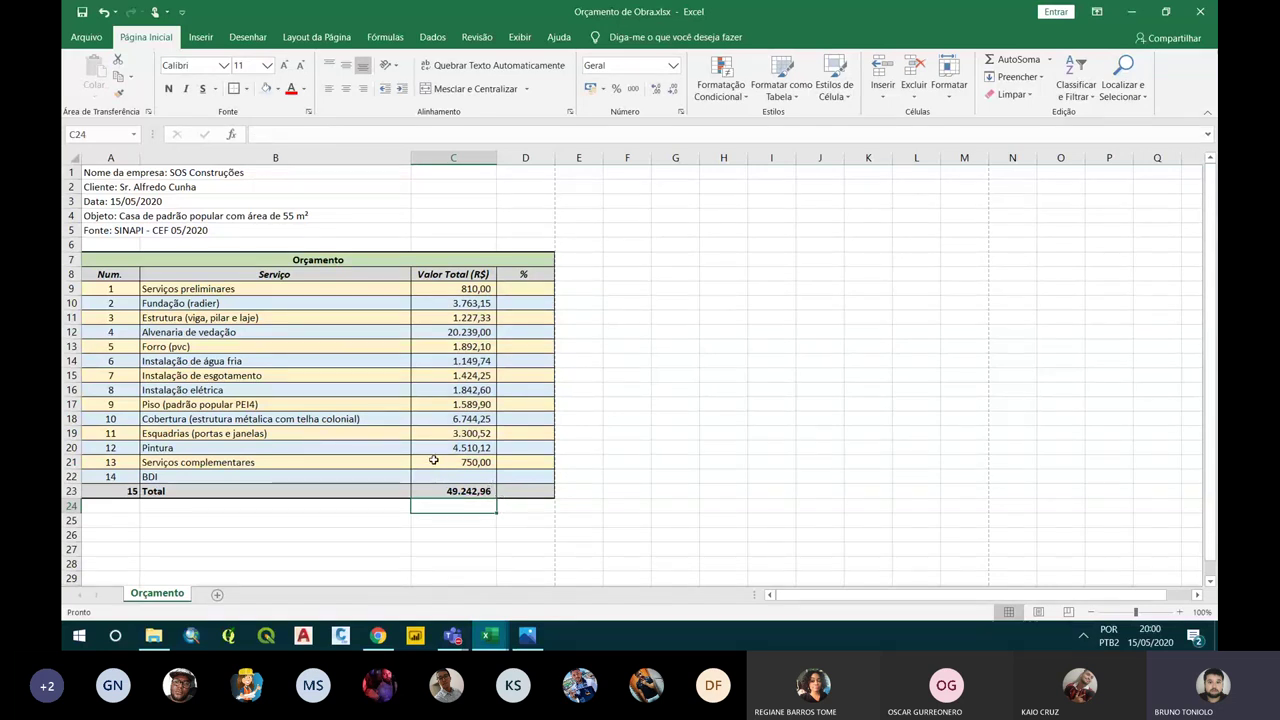
Inspect D9, the C9 value and the Total formula in C23
{"action": "left_click", "coordinate": [527, 290]}
{"action": "left_click", "coordinate": [472, 292]}
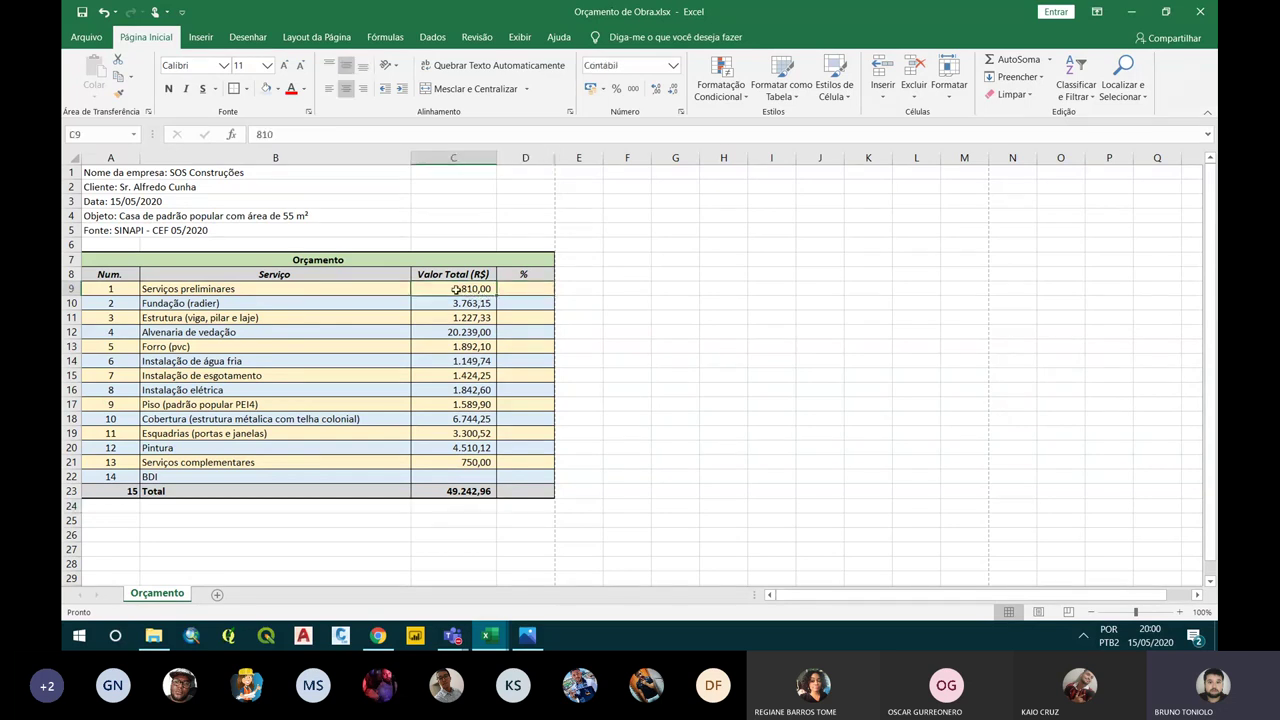
{"action": "left_click", "coordinate": [507, 288]}
{"action": "left_click", "coordinate": [472, 290]}
{"action": "left_click", "coordinate": [451, 489]}
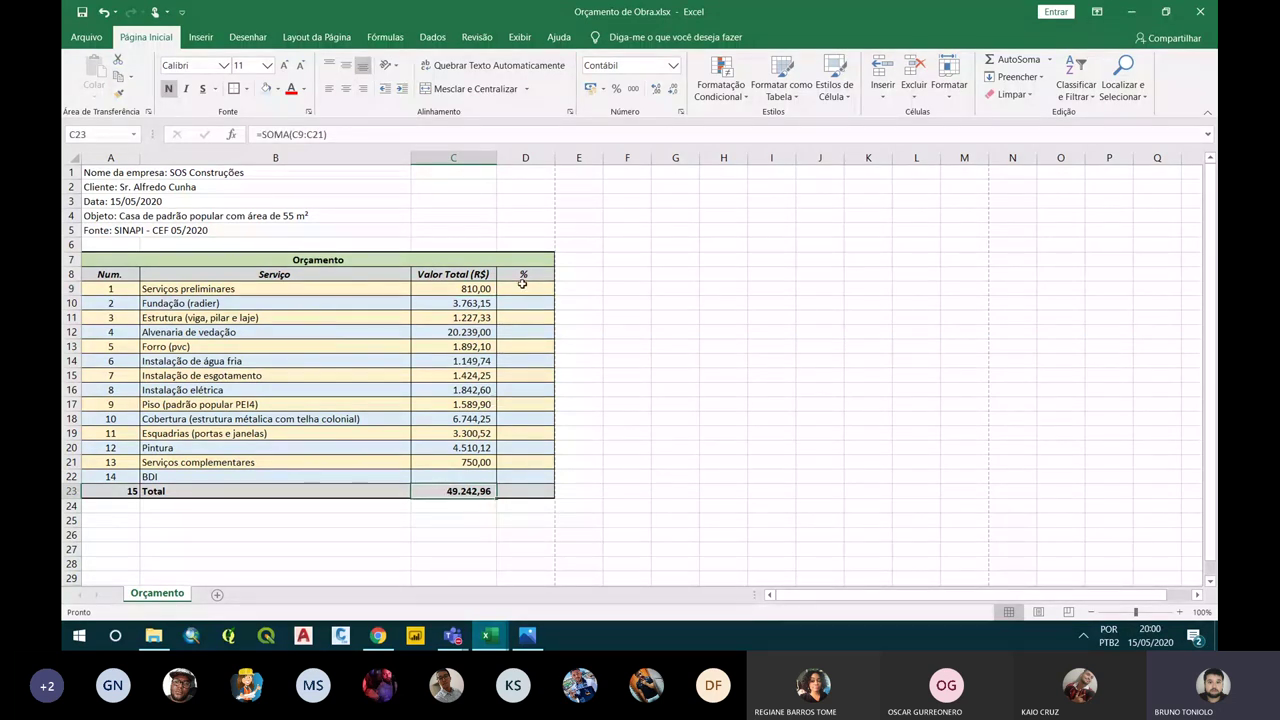
Enter =C9/C23 in D9 for Serviços preliminares' share of the total
{"action": "left_click", "coordinate": [523, 289]}
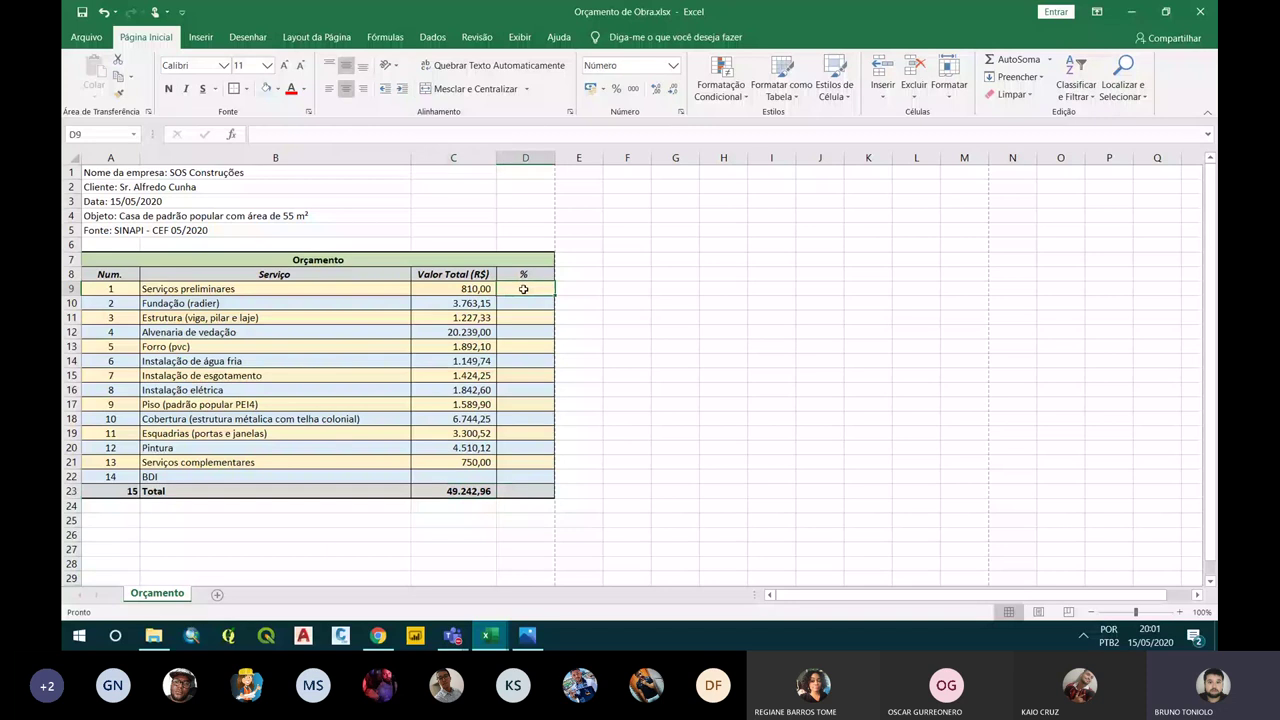
{"action": "type", "text": "="}
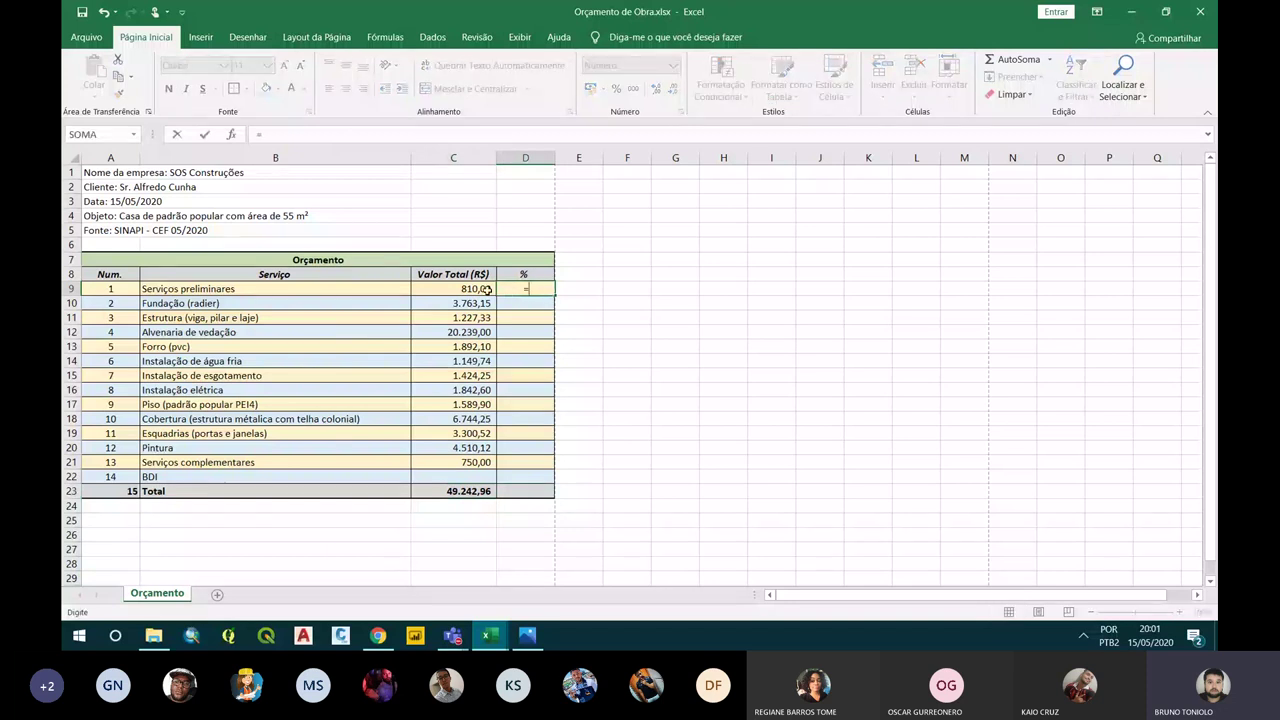
{"action": "left_click", "coordinate": [475, 289]}
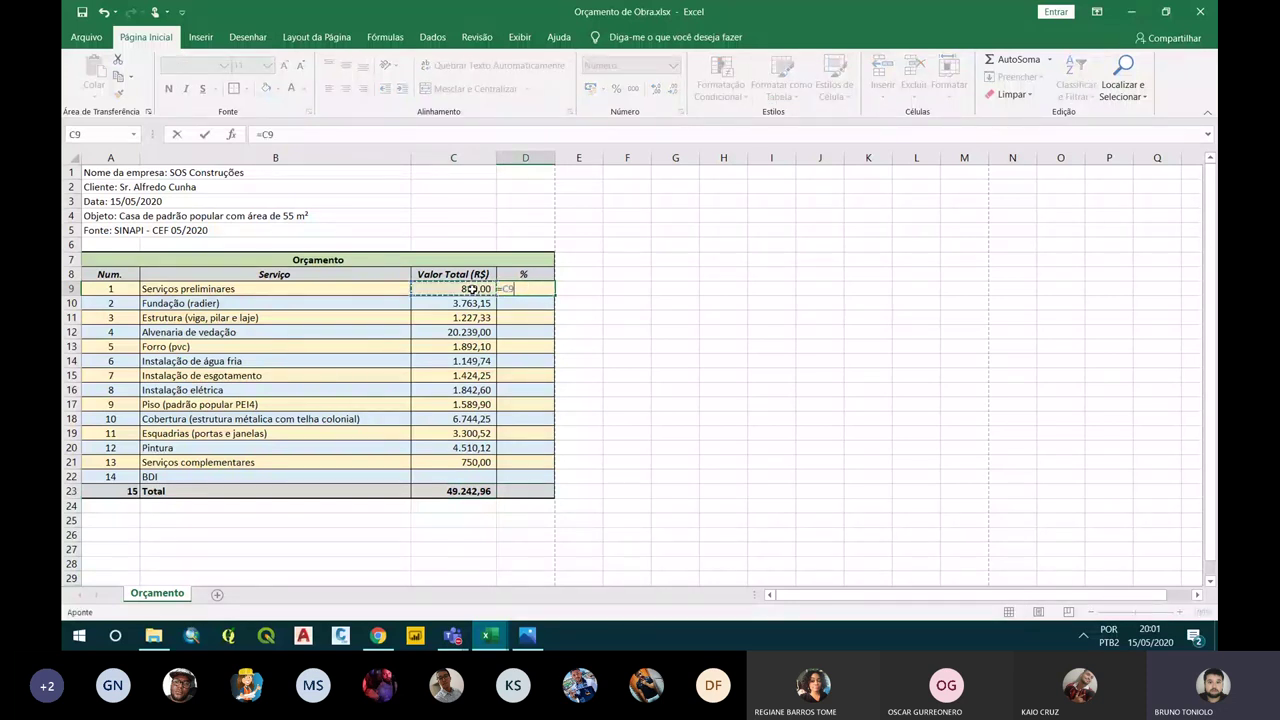
{"action": "type", "text": "/"}
{"action": "left_click", "coordinate": [474, 489]}
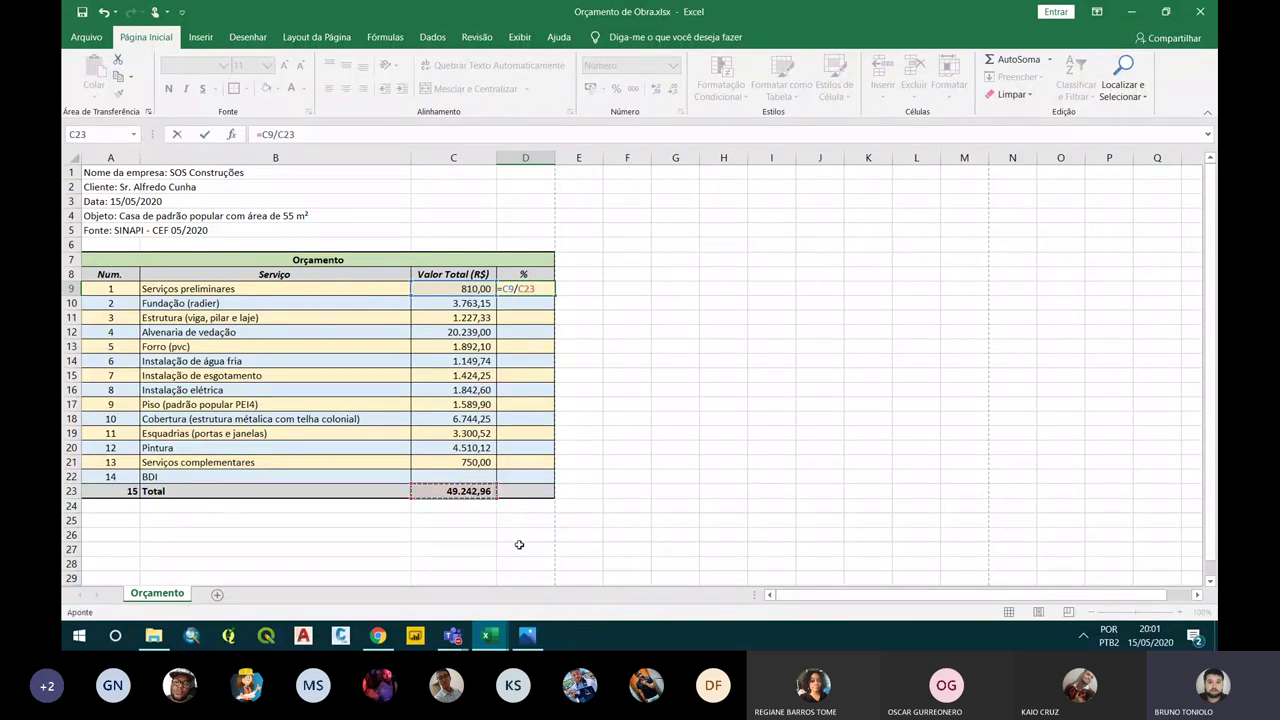
{"action": "key", "text": "Return"}
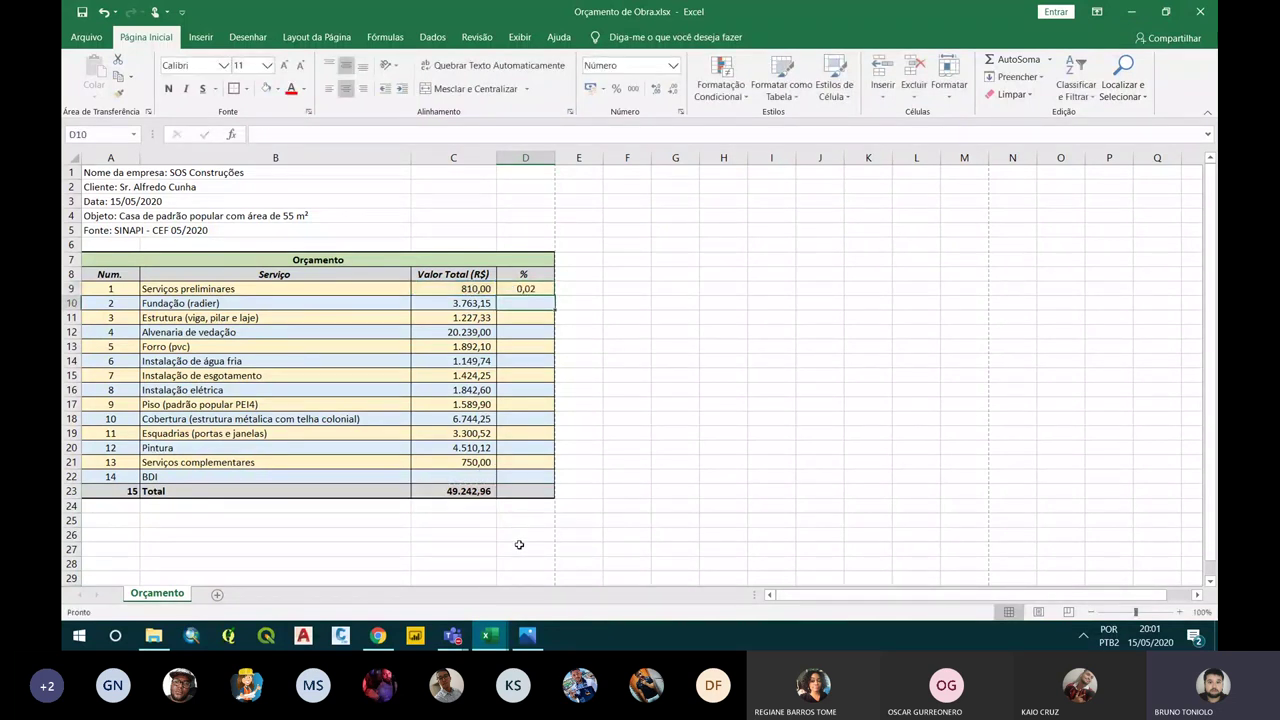
Change D9's formula to =C9/C23*100 so it shows 1,64
{"action": "left_click", "coordinate": [533, 289]}
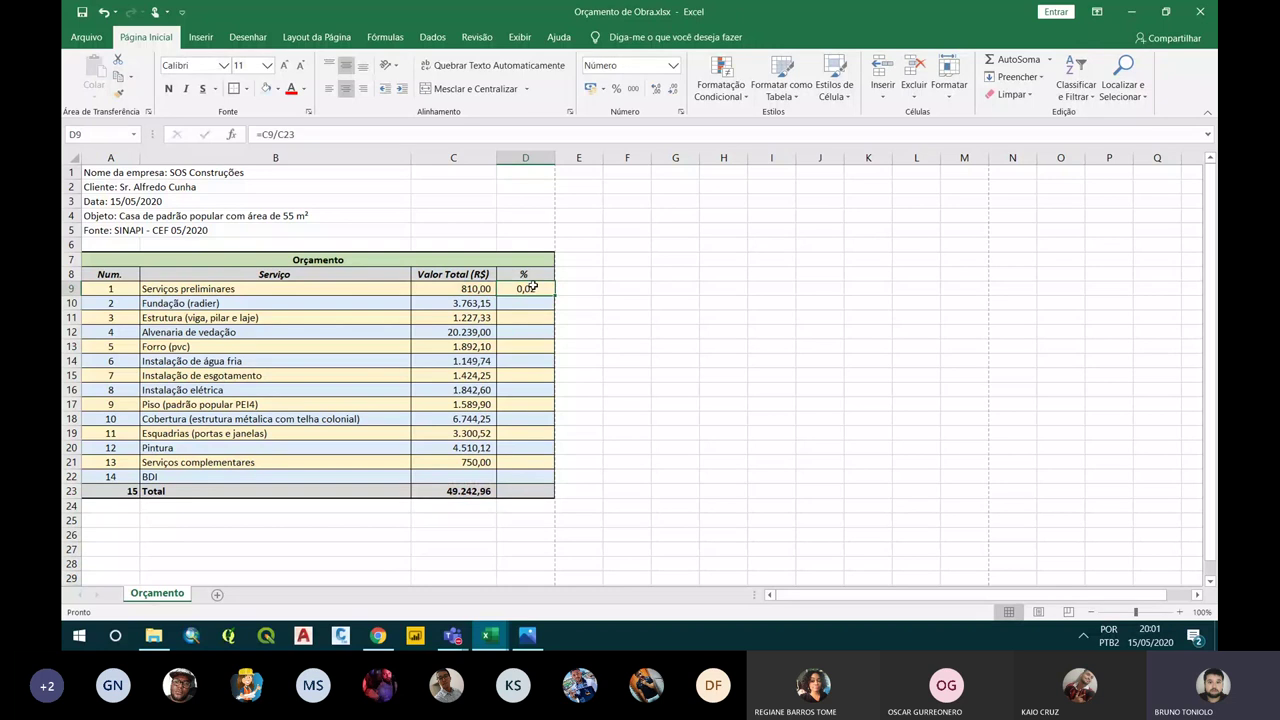
{"action": "left_click", "coordinate": [333, 133]}
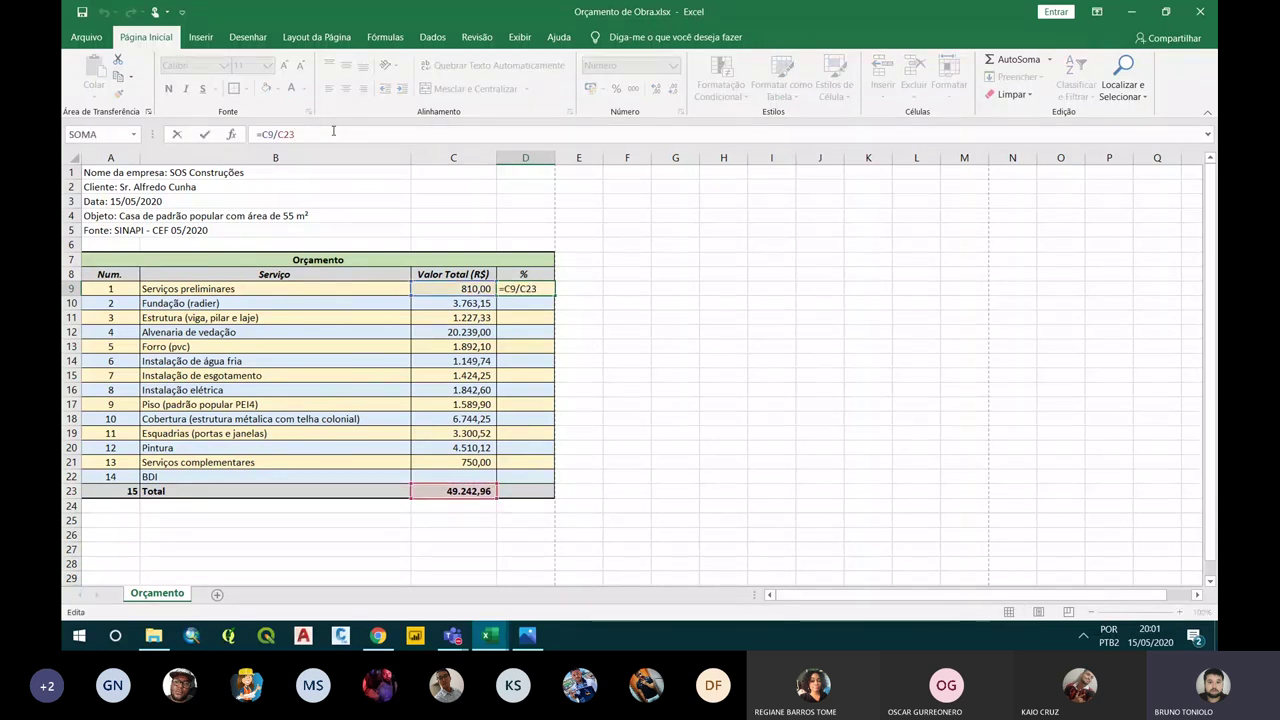
{"action": "type", "text": "*100"}
{"action": "key", "text": "Return"}
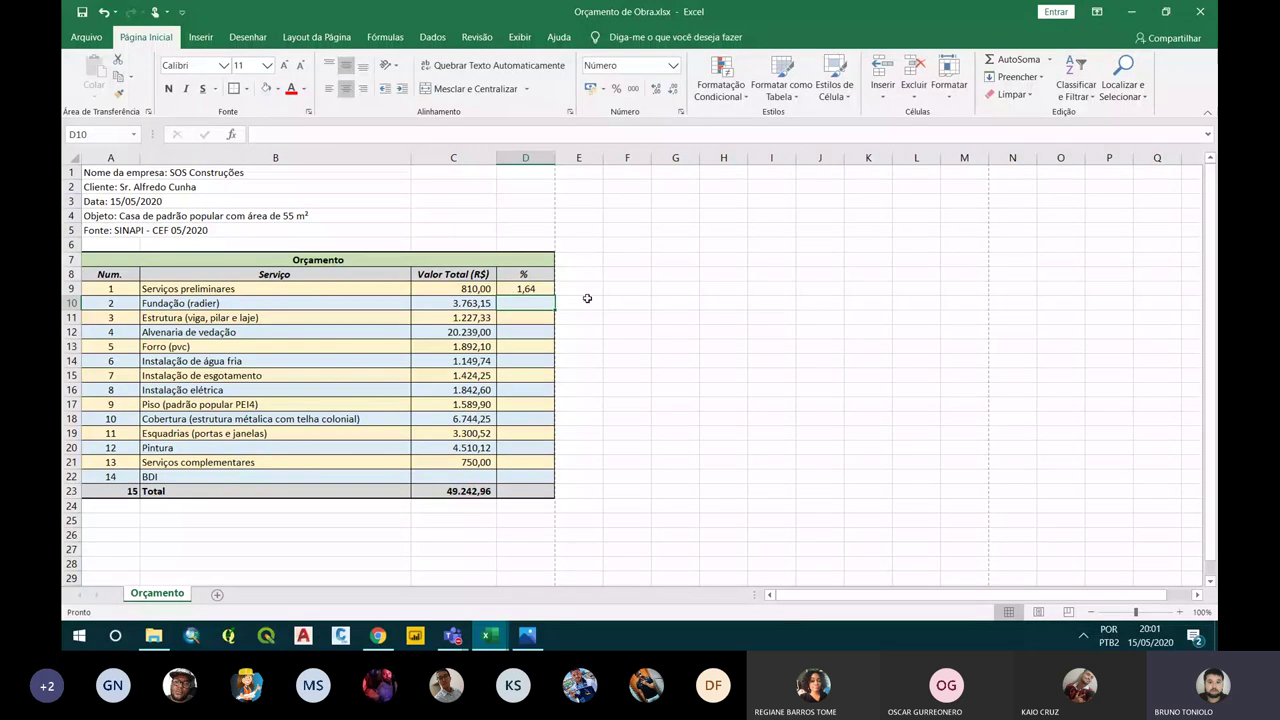
{"action": "left_click", "coordinate": [544, 288]}
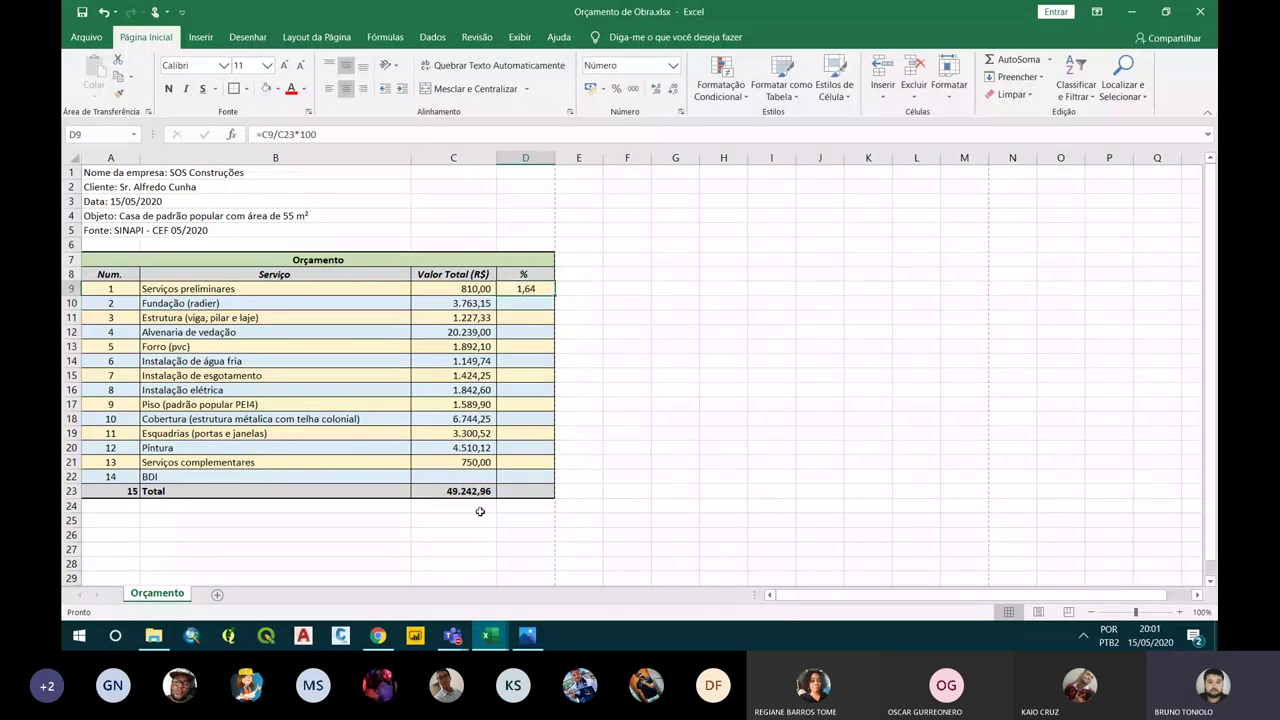
{"action": "left_click", "coordinate": [526, 331]}
{"action": "left_click", "coordinate": [526, 288]}
Fill D9's formula down to D21 and inspect D10, whose total reference shifted to C24
{"action": "left_click_drag", "start_coordinate": [555, 292], "coordinate": [541, 462]}
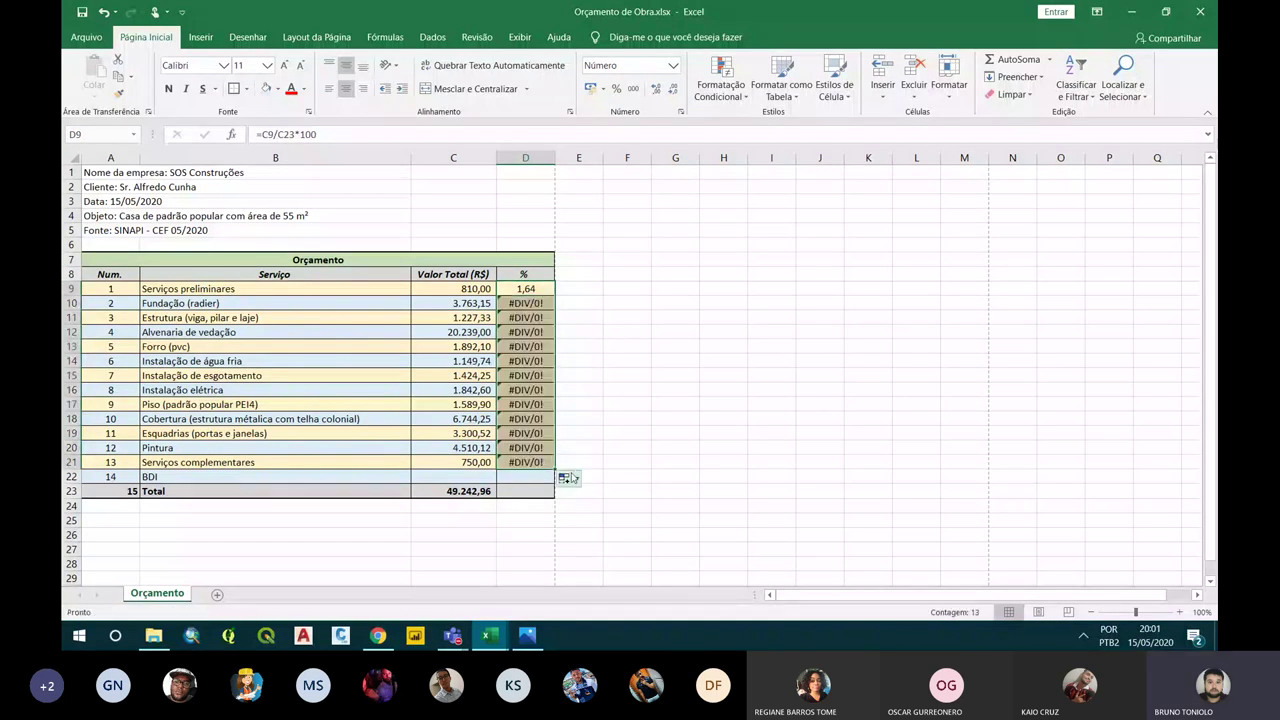
{"action": "left_click", "coordinate": [605, 431]}
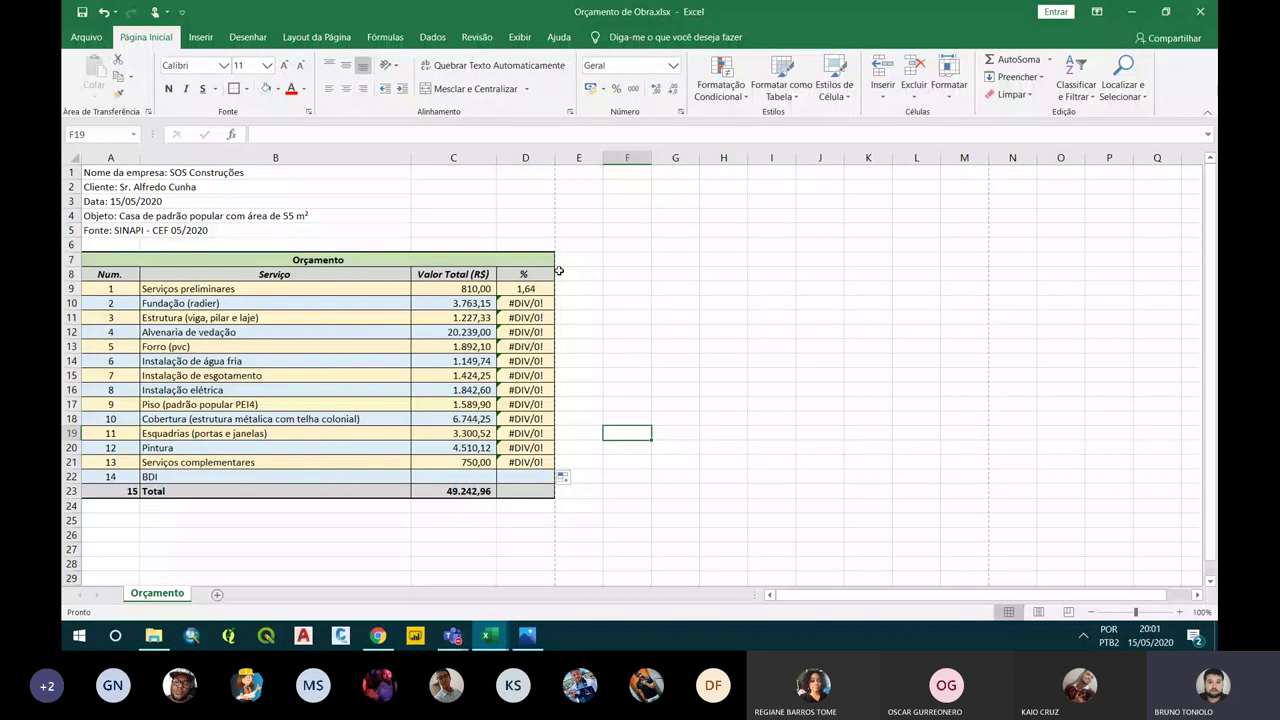
{"action": "left_click", "coordinate": [515, 303]}
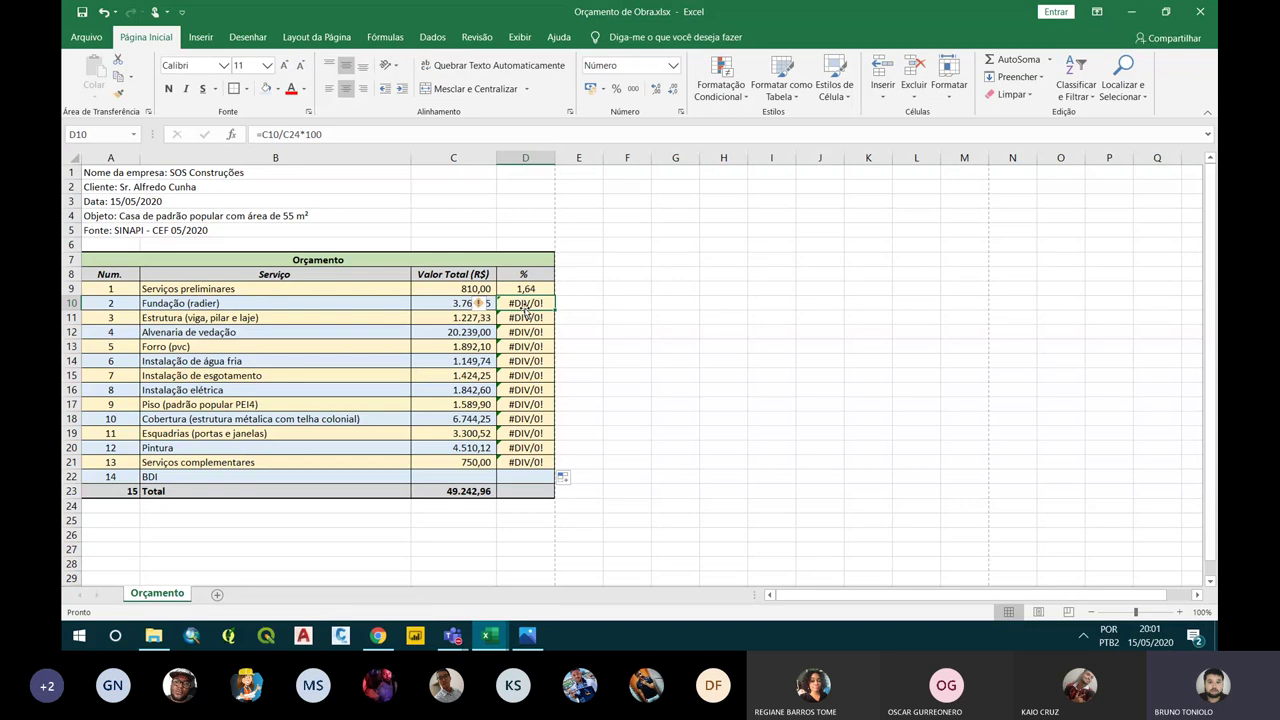
{"action": "double_click", "coordinate": [525, 304]}
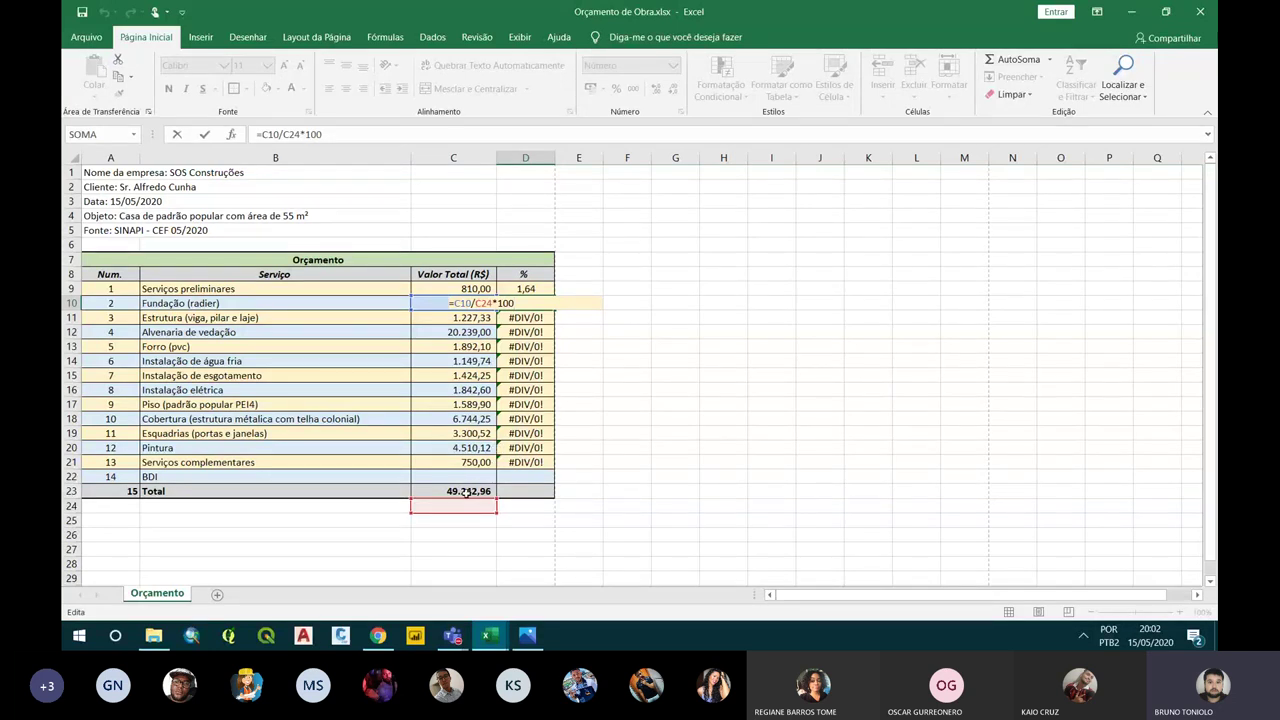
{"action": "key", "text": "ctrl+Return"}
{"action": "left_click", "coordinate": [529, 289]}
{"action": "left_click", "coordinate": [285, 133]}
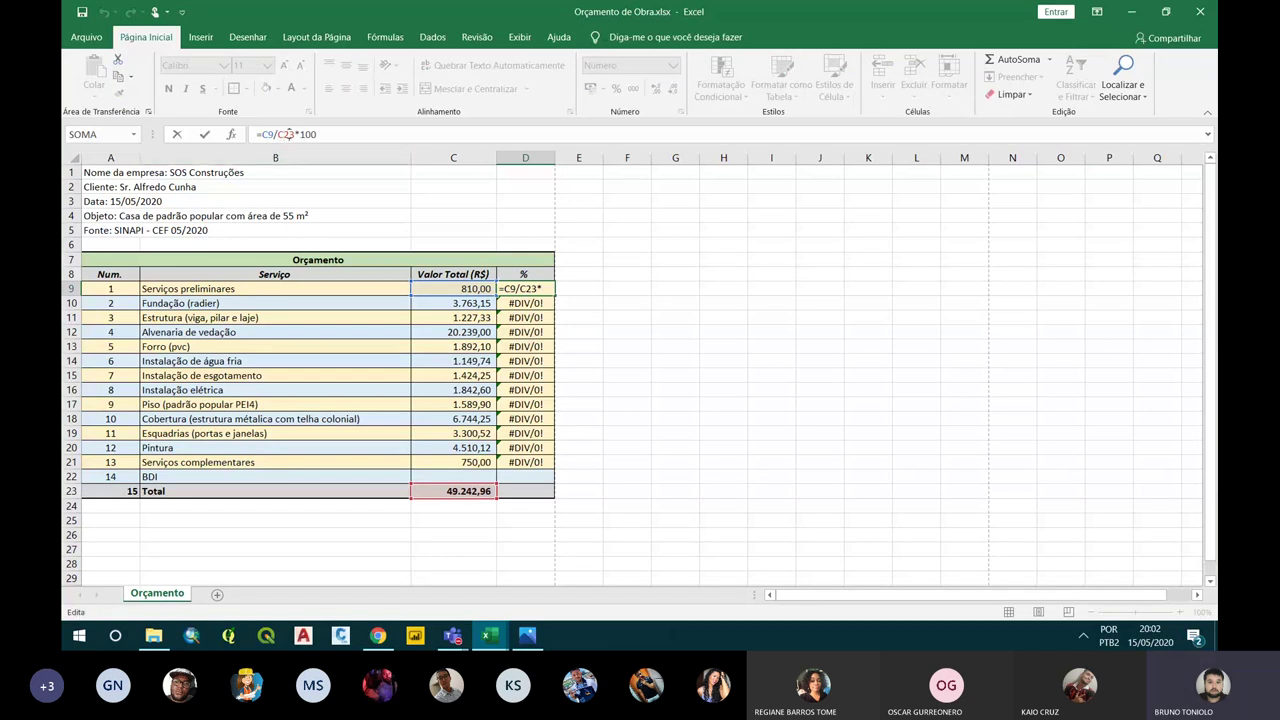
Make D9's total reference absolute ($C$23) and fill the formula down to D21
{"action": "key", "text": "F4"}
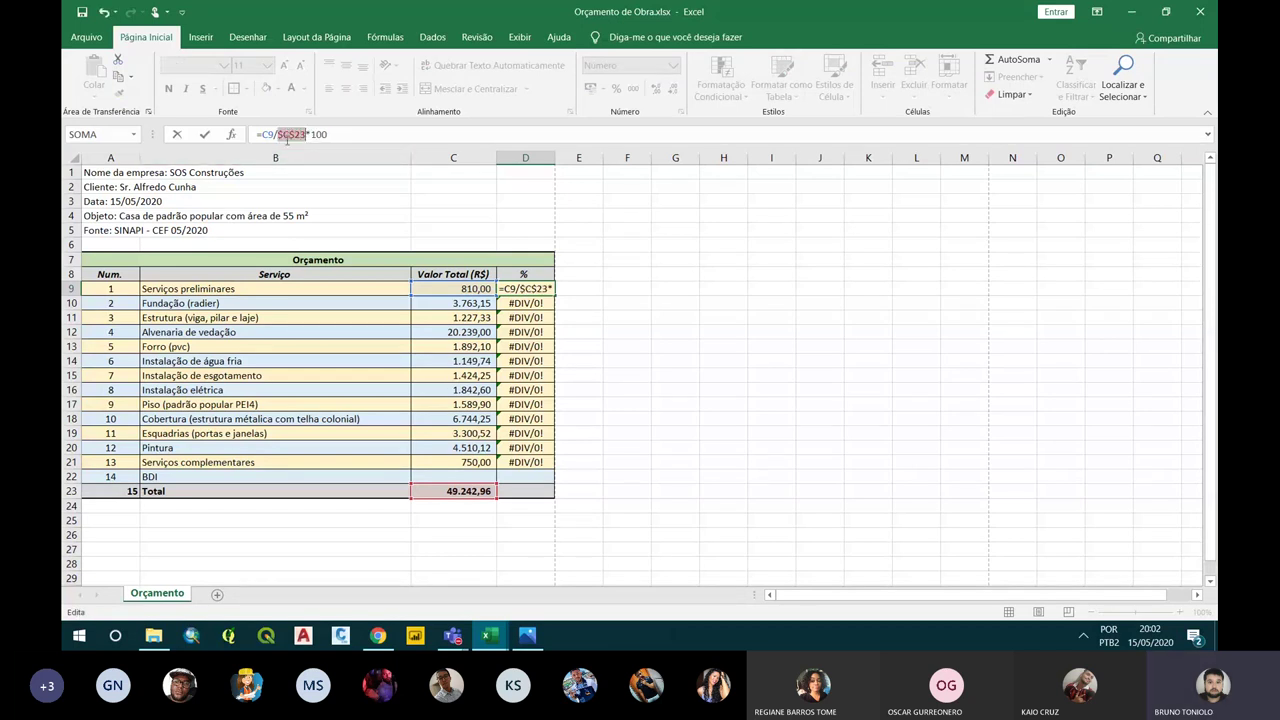
{"action": "left_click", "coordinate": [289, 134]}
{"action": "key", "text": "Return"}
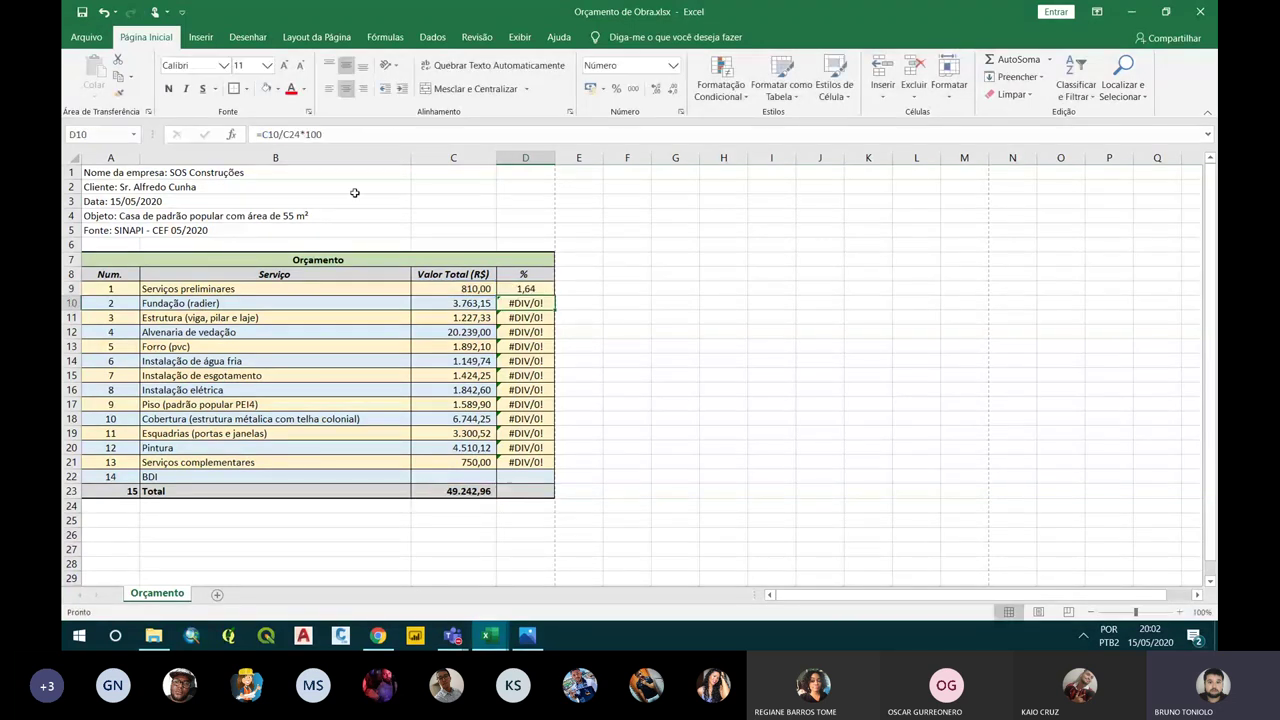
{"action": "left_click", "coordinate": [535, 292]}
{"action": "left_click_drag", "start_coordinate": [551, 298], "coordinate": [549, 460]}
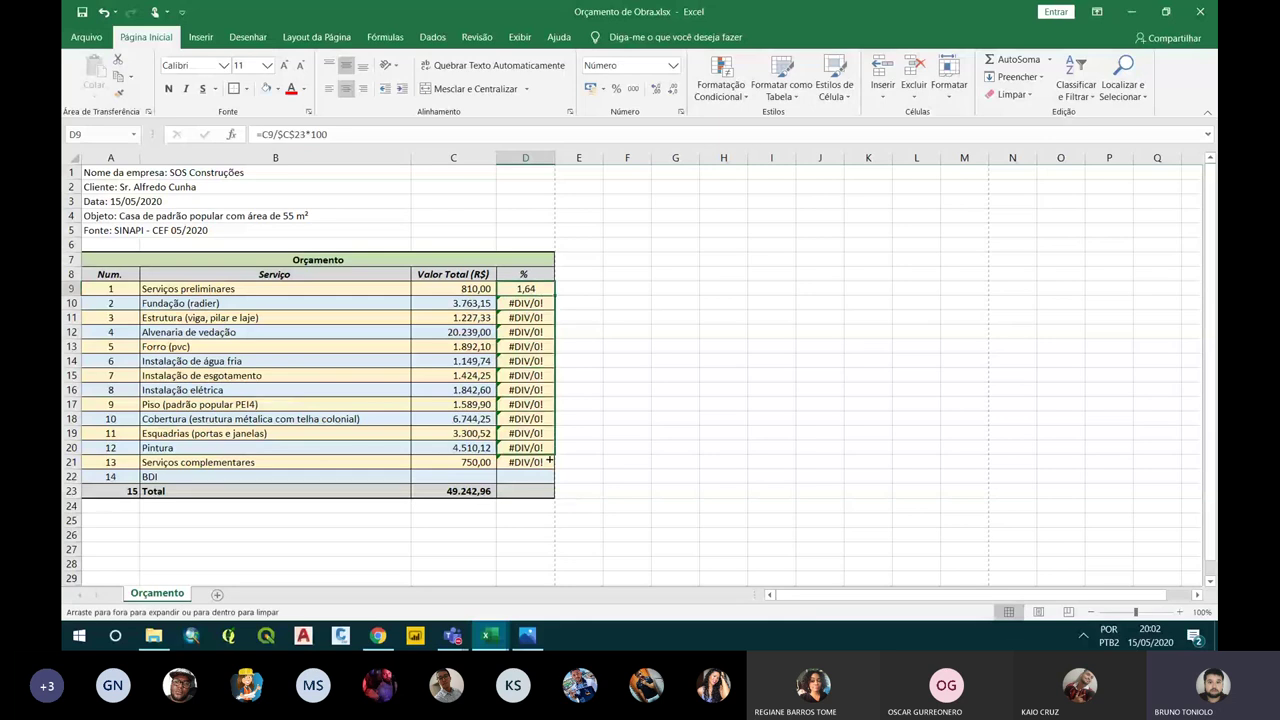
{"action": "left_click_drag", "start_coordinate": [549, 460], "coordinate": [549, 462]}
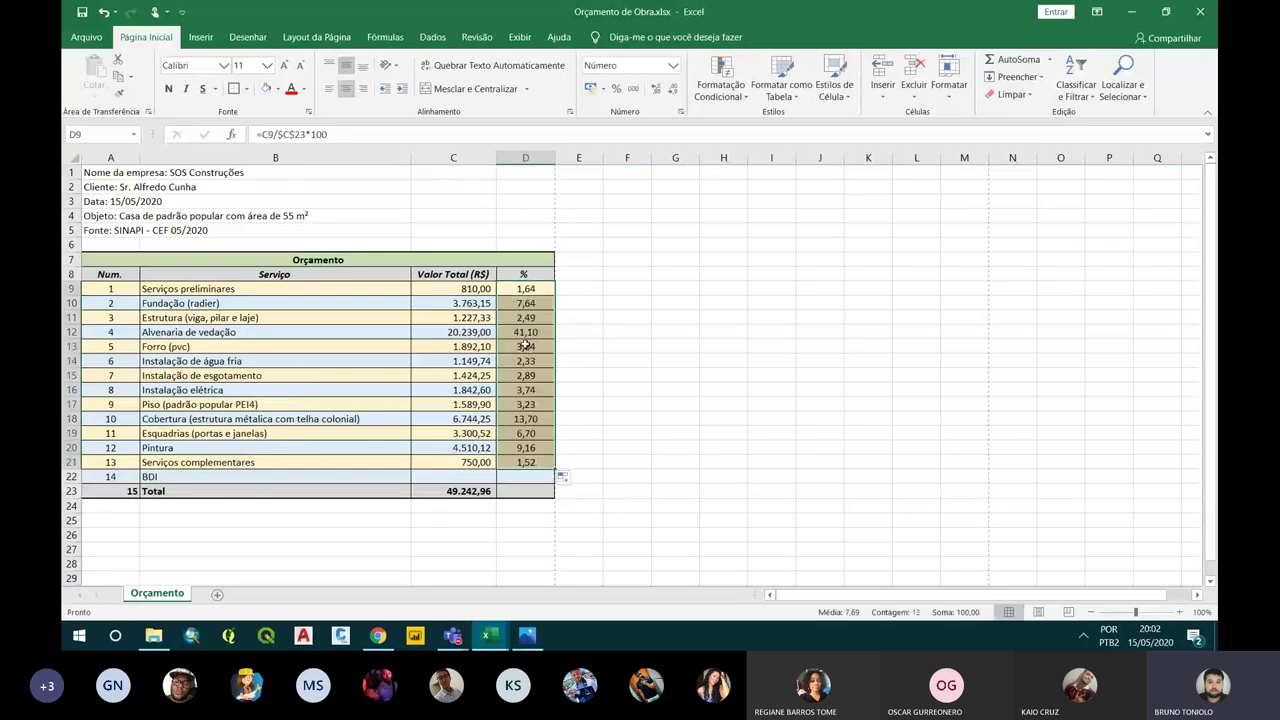
Check the values in C10 and C23 and the copied formulas in D13:D14 and D9
{"action": "left_click", "coordinate": [466, 304]}
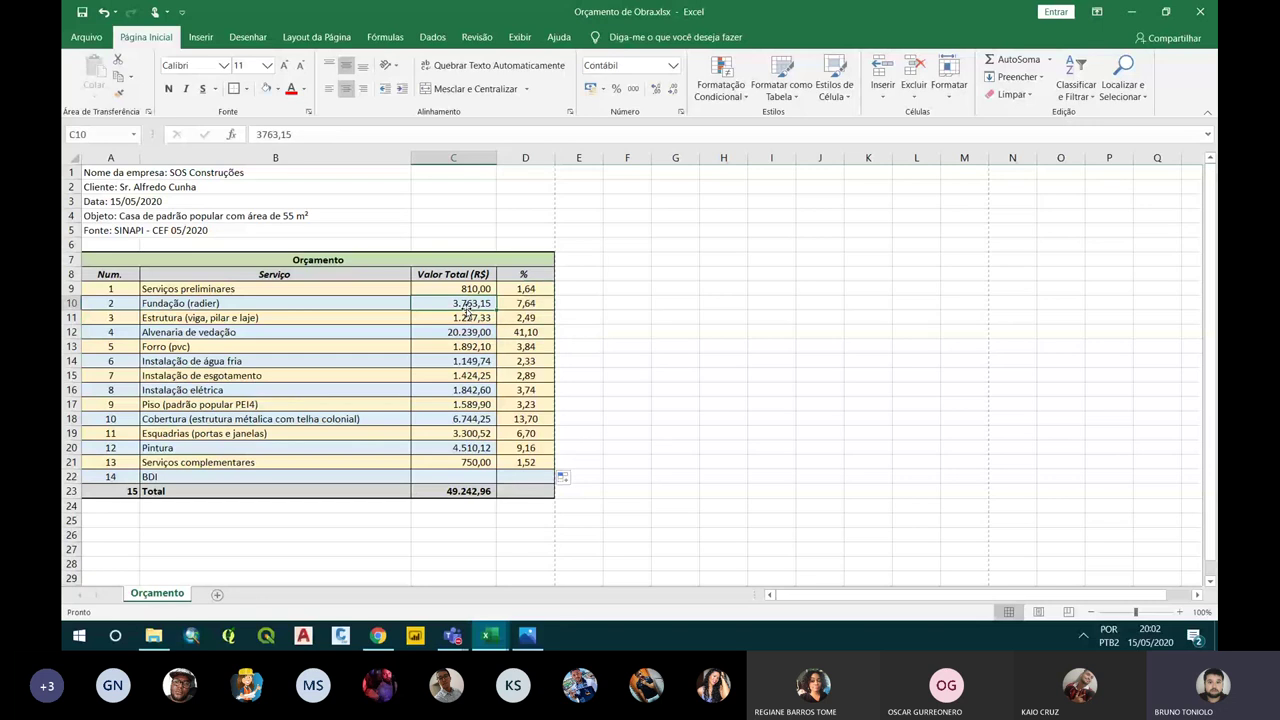
{"action": "left_click", "coordinate": [468, 490]}
{"action": "left_click_drag", "start_coordinate": [535, 356], "coordinate": [528, 345]}
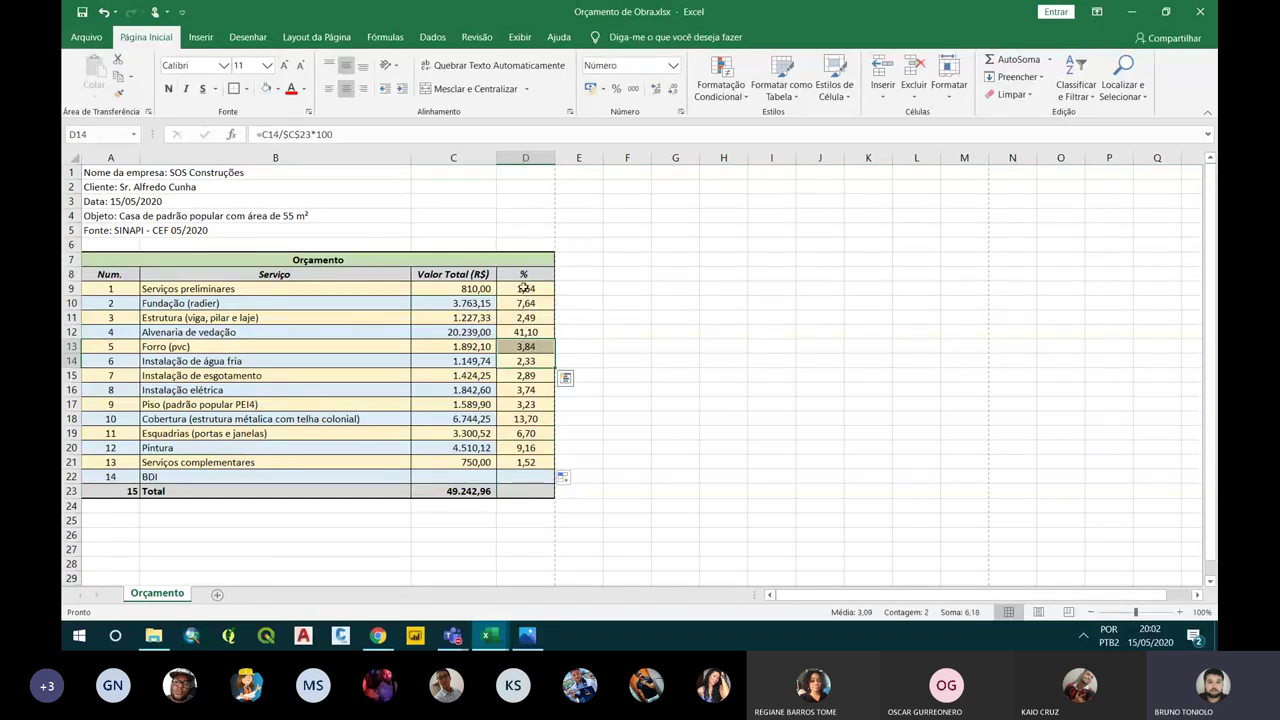
{"action": "left_click", "coordinate": [524, 288]}
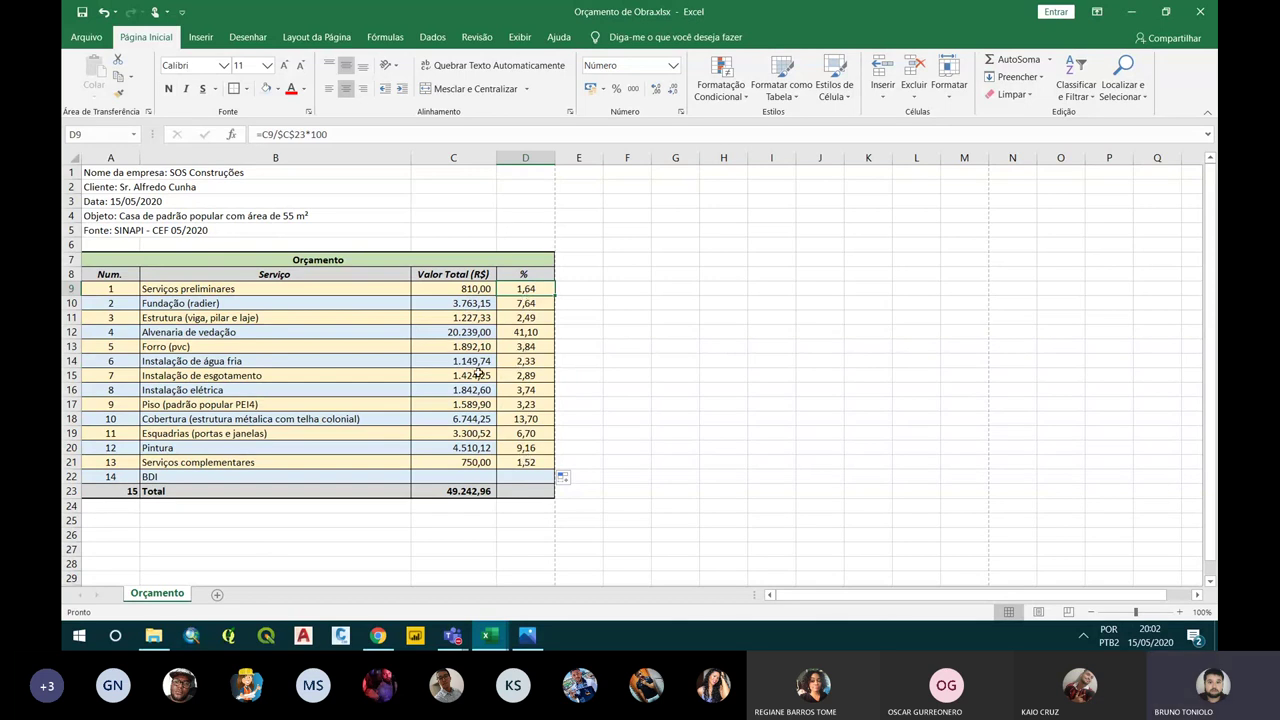
{"action": "left_click", "coordinate": [521, 491]}
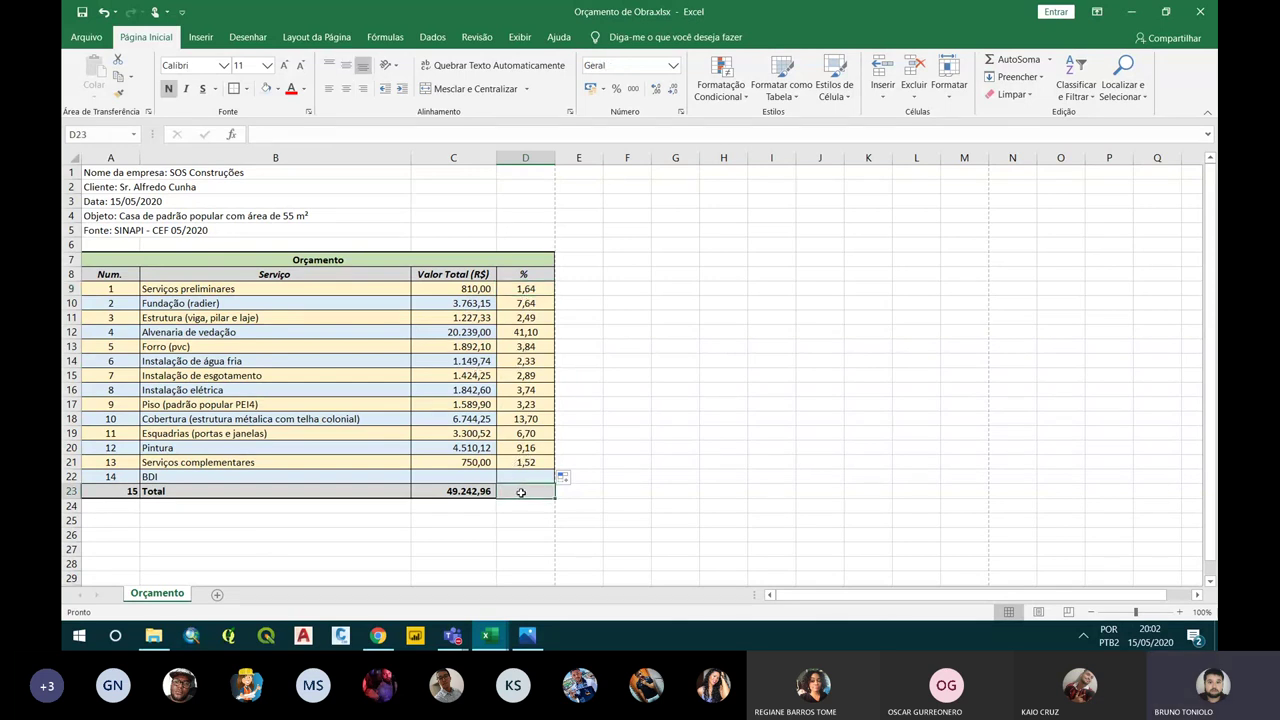
Enter =SOMA(D9:D21) in D23 so the percentages total 100,00
{"action": "type", "text": "=soma("}
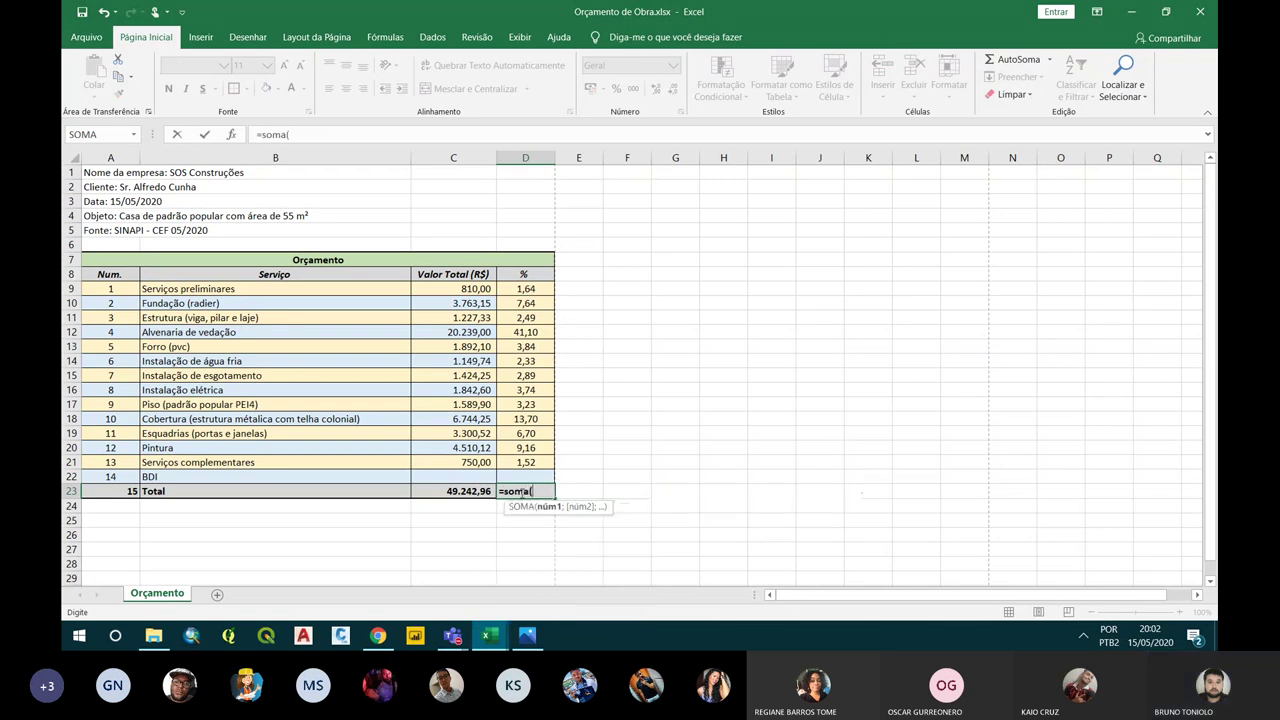
{"action": "left_click_drag", "start_coordinate": [527, 289], "coordinate": [522, 454]}
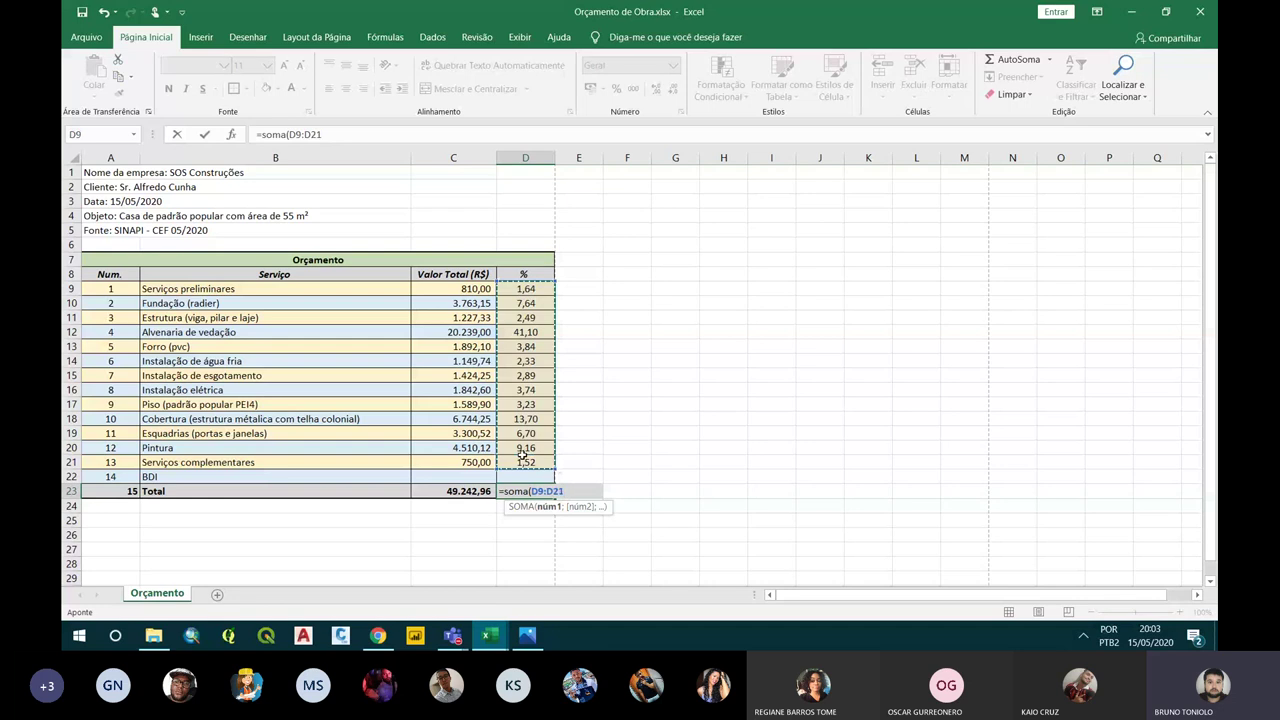
{"action": "key", "text": "Return"}
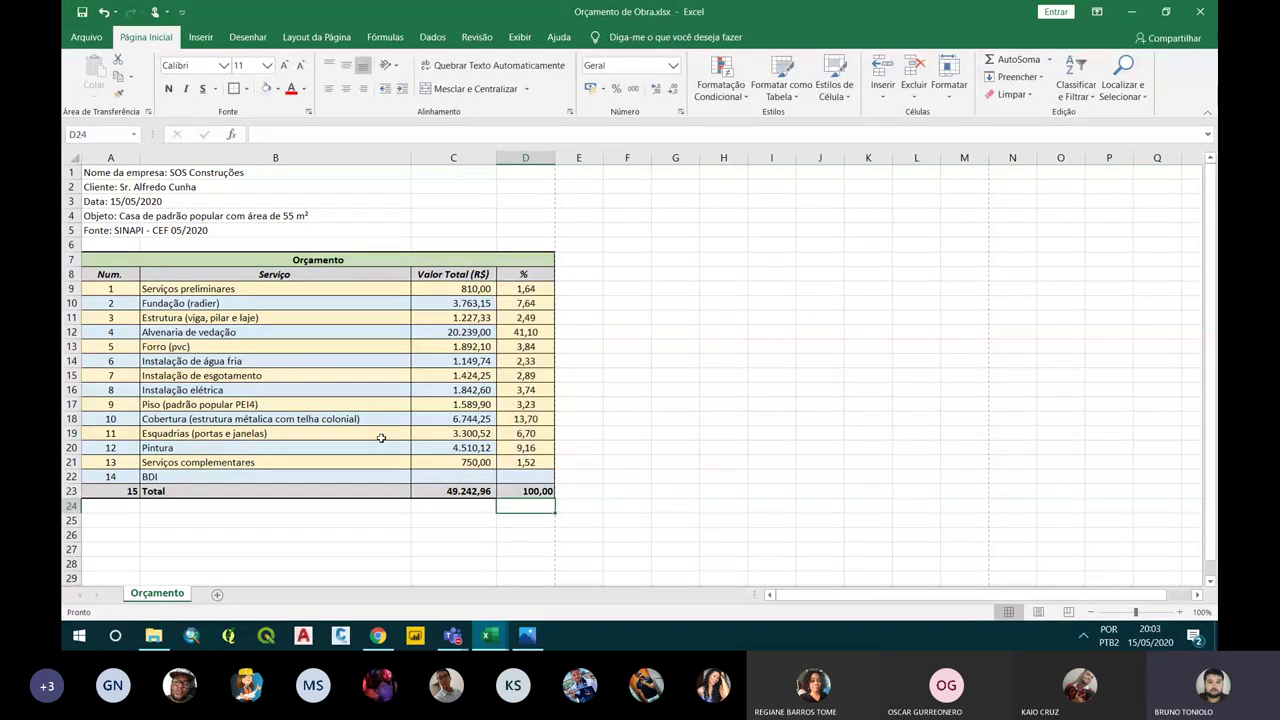
Copy the alternating shading of rows 9–10 onto rows 11–22 with Format Painter
{"action": "left_click", "coordinate": [500, 303]}
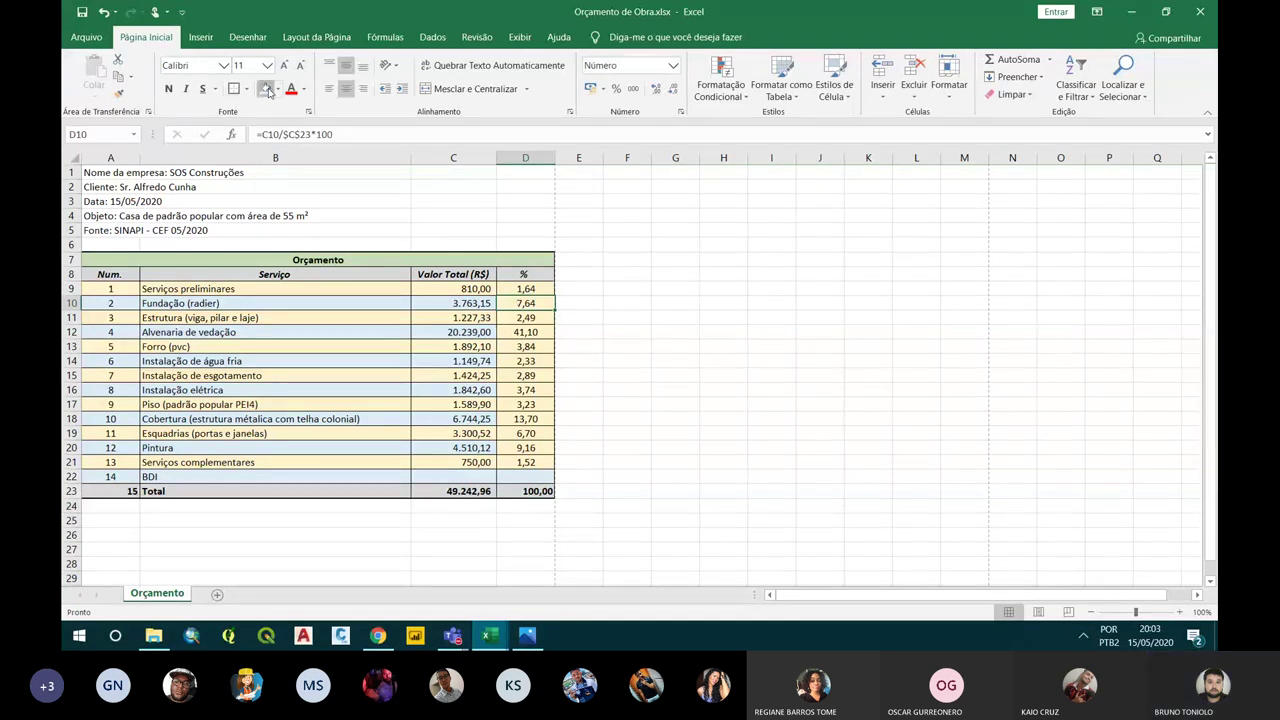
{"action": "left_click_drag", "start_coordinate": [135, 289], "coordinate": [525, 303]}
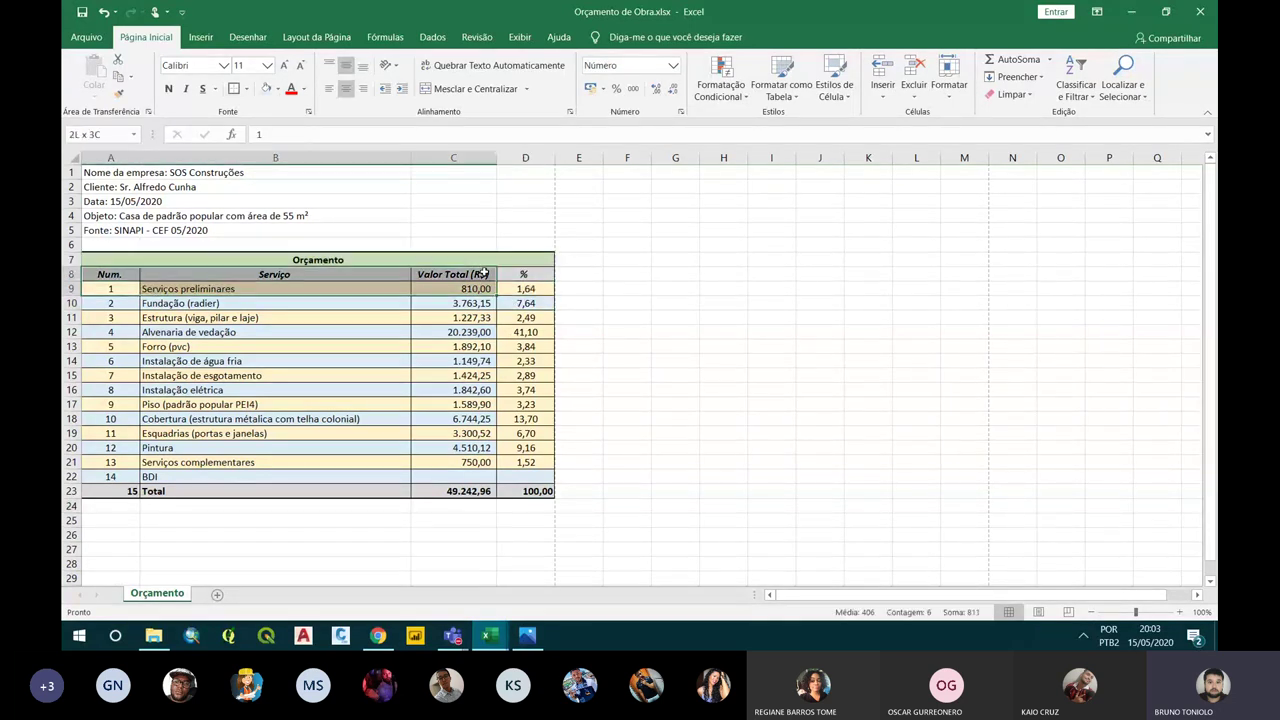
{"action": "left_click", "coordinate": [113, 93]}
{"action": "mouse_move", "coordinate": [112, 317]}
{"action": "left_mouse_down"}
{"action": "mouse_move", "coordinate": [500, 391]}
{"action": "mouse_move", "coordinate": [350, 478]}
{"action": "left_mouse_up"}
{"action": "left_click", "coordinate": [355, 447]}
{"action": "left_click", "coordinate": [674, 455]}
{"action": "left_click", "coordinate": [368, 433]}
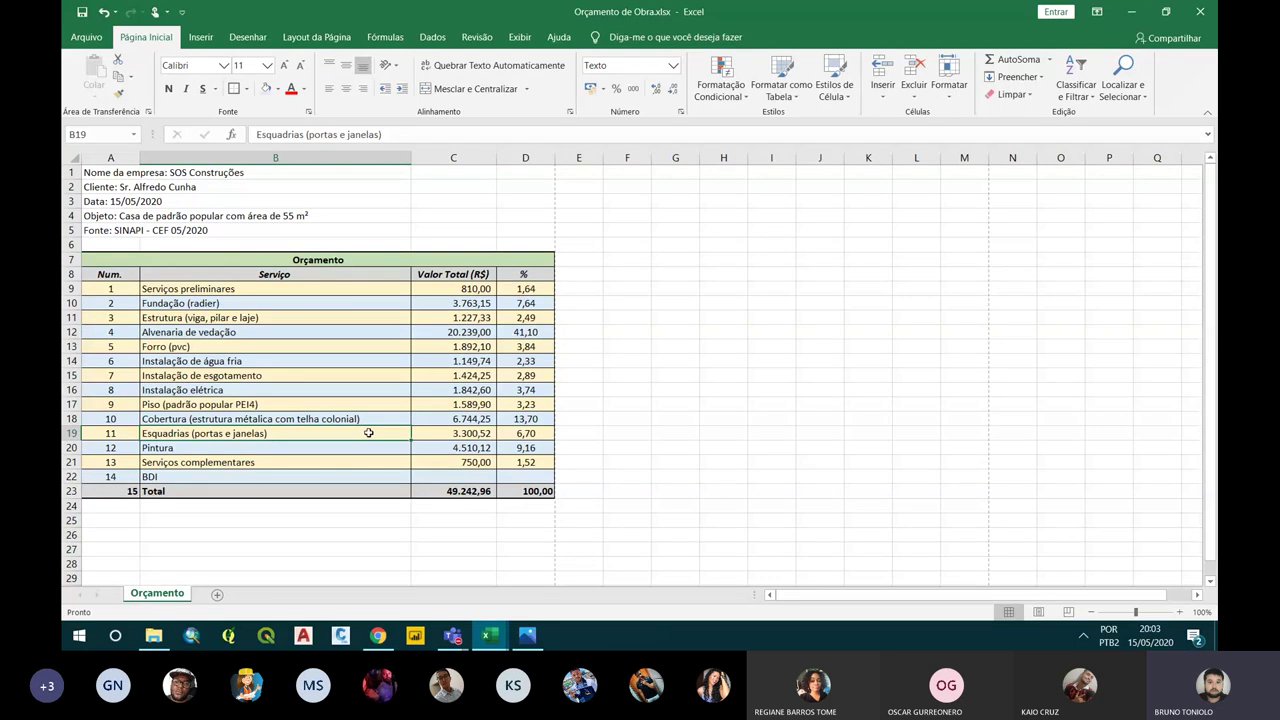
Relabel B22 as BDI (25%)
{"action": "double_click", "coordinate": [222, 477]}
{"action": "type", "text": "(2"}
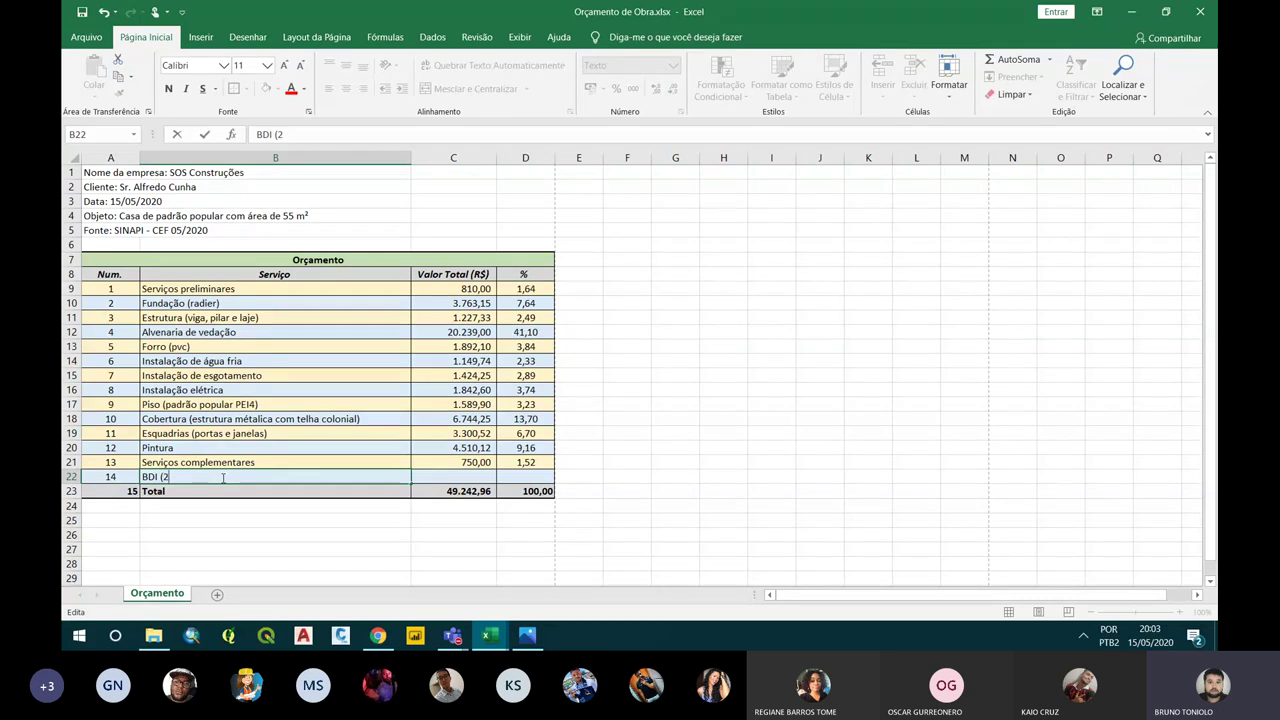
{"action": "type", "text": "5%)"}
{"action": "key", "text": "Return"}
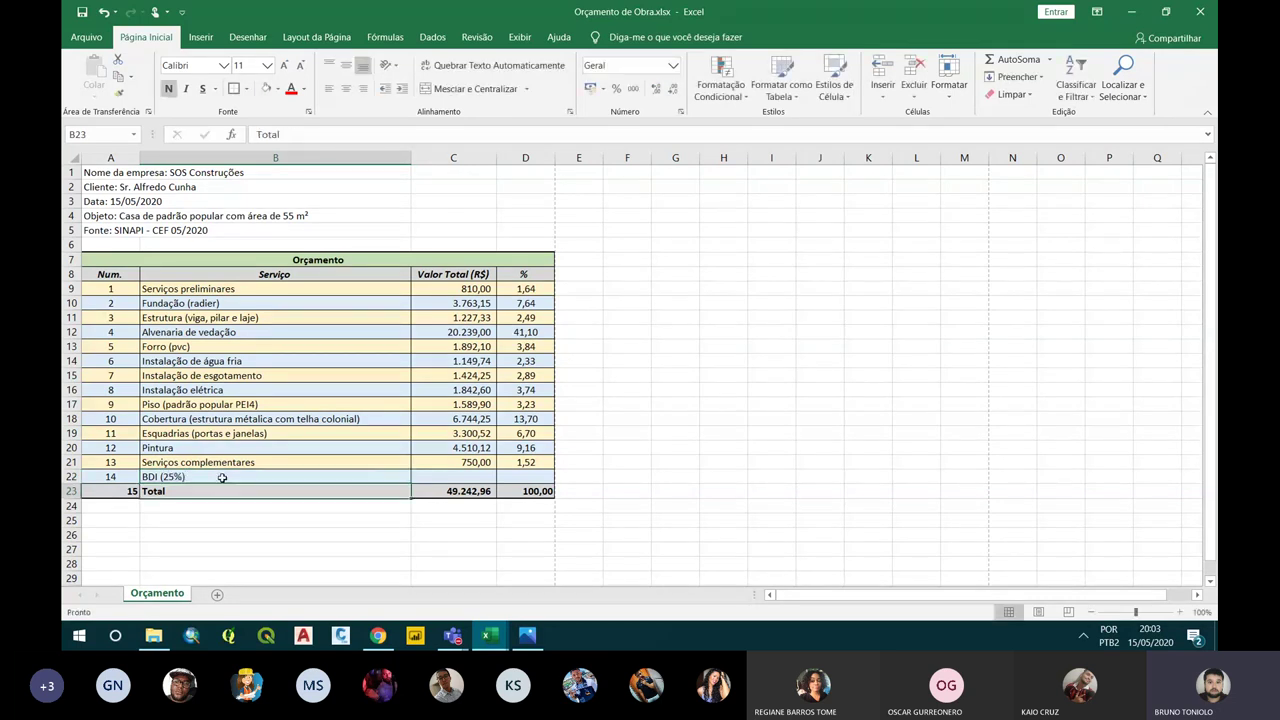
Enter =C23*0,25 in C22 to get a BDI of 12.310,74, then review the formulas
{"action": "left_click", "coordinate": [485, 474]}
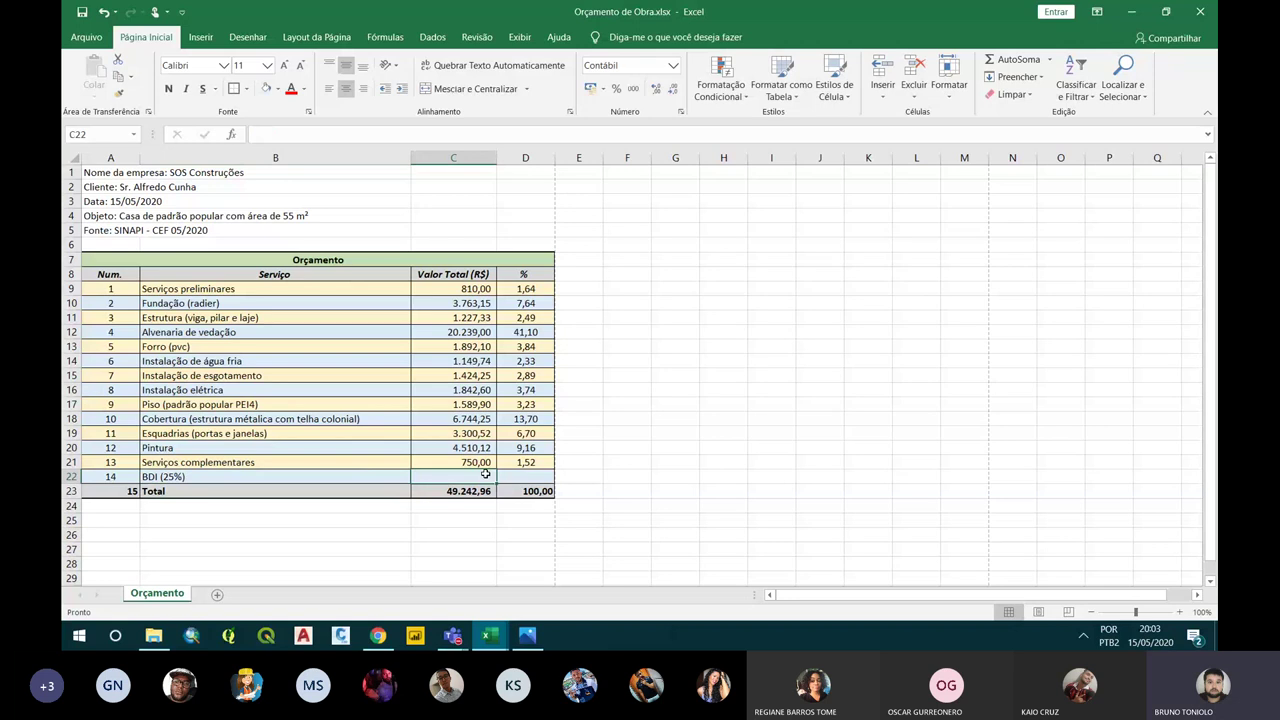
{"action": "type", "text": "="}
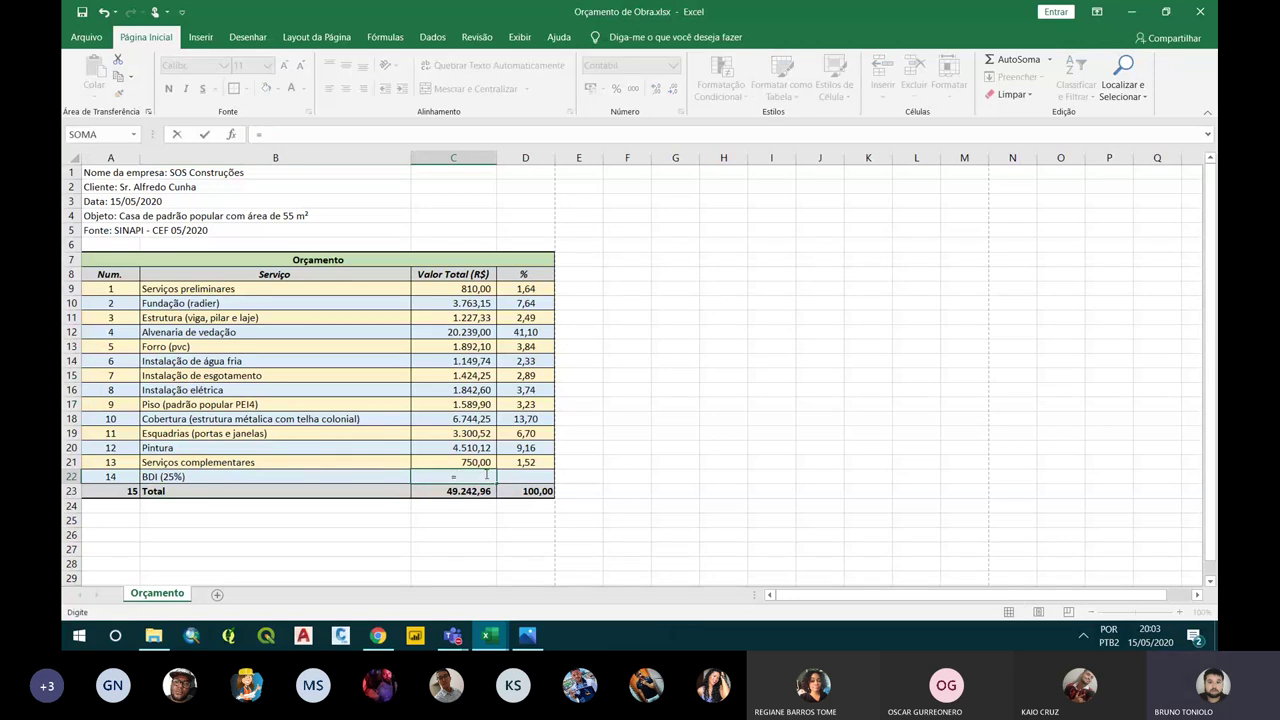
{"action": "left_click", "coordinate": [481, 490]}
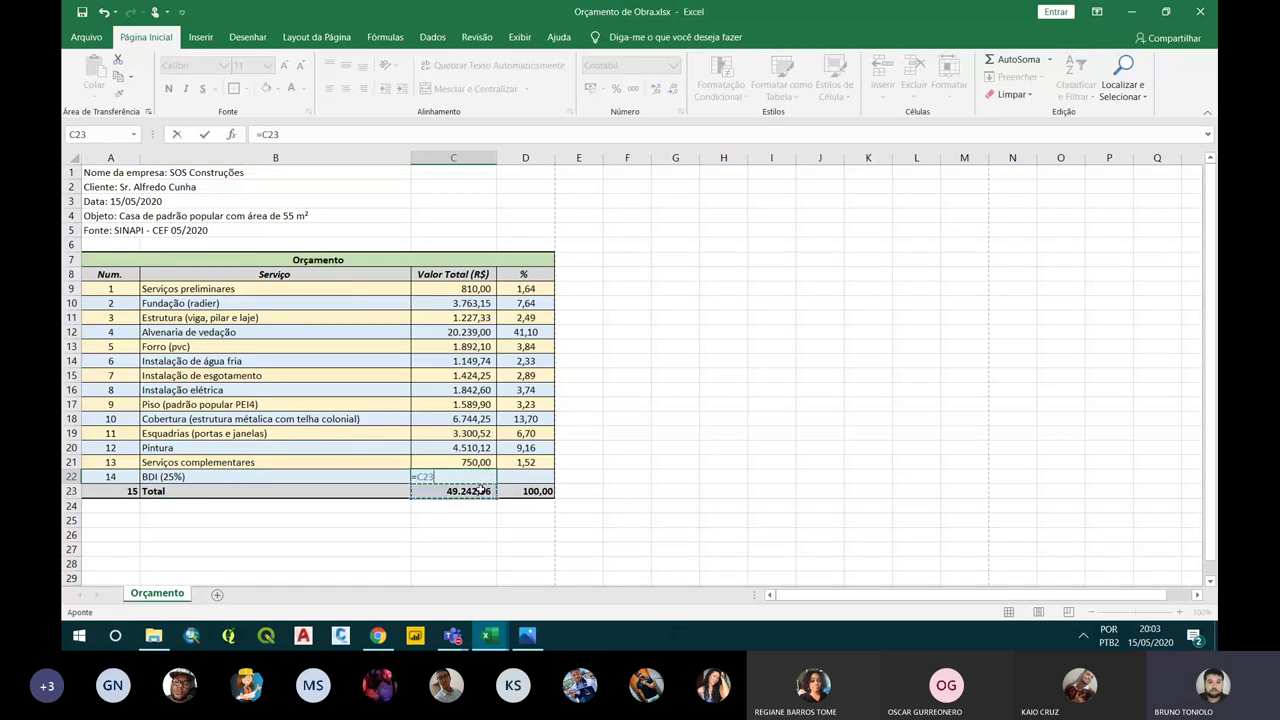
{"action": "type", "text": "*"}
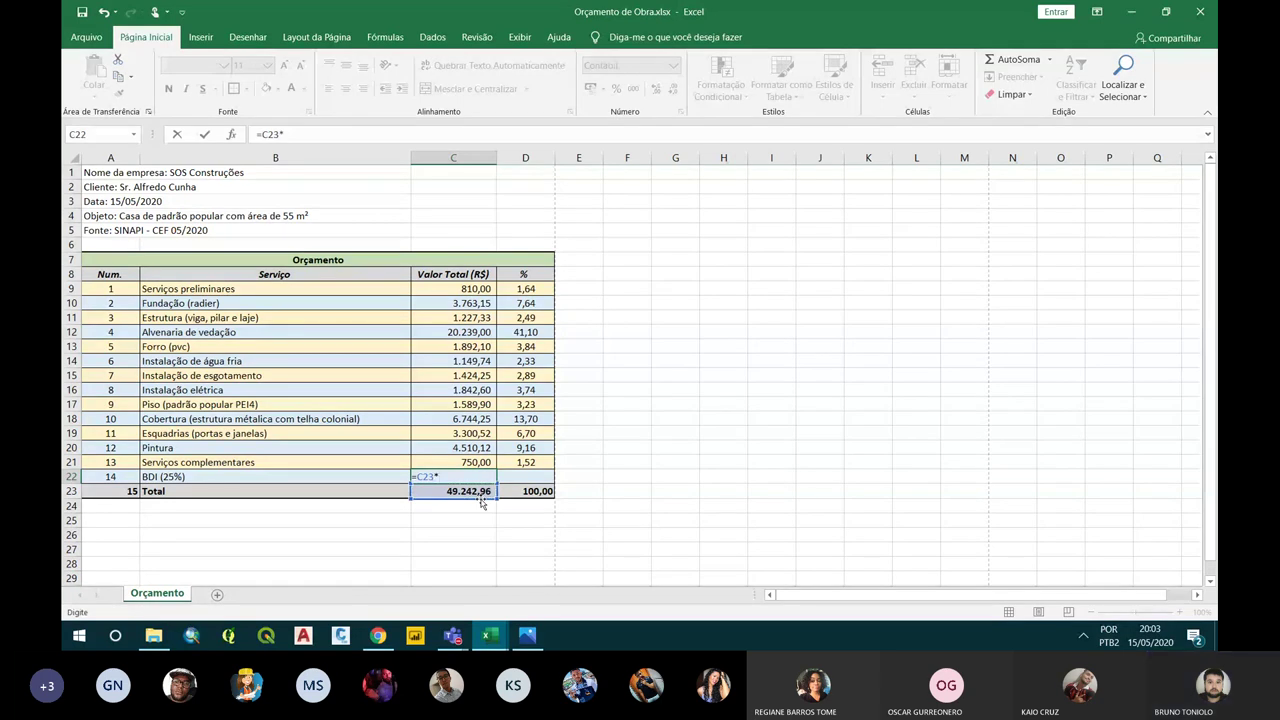
{"action": "type", "text": "0"}
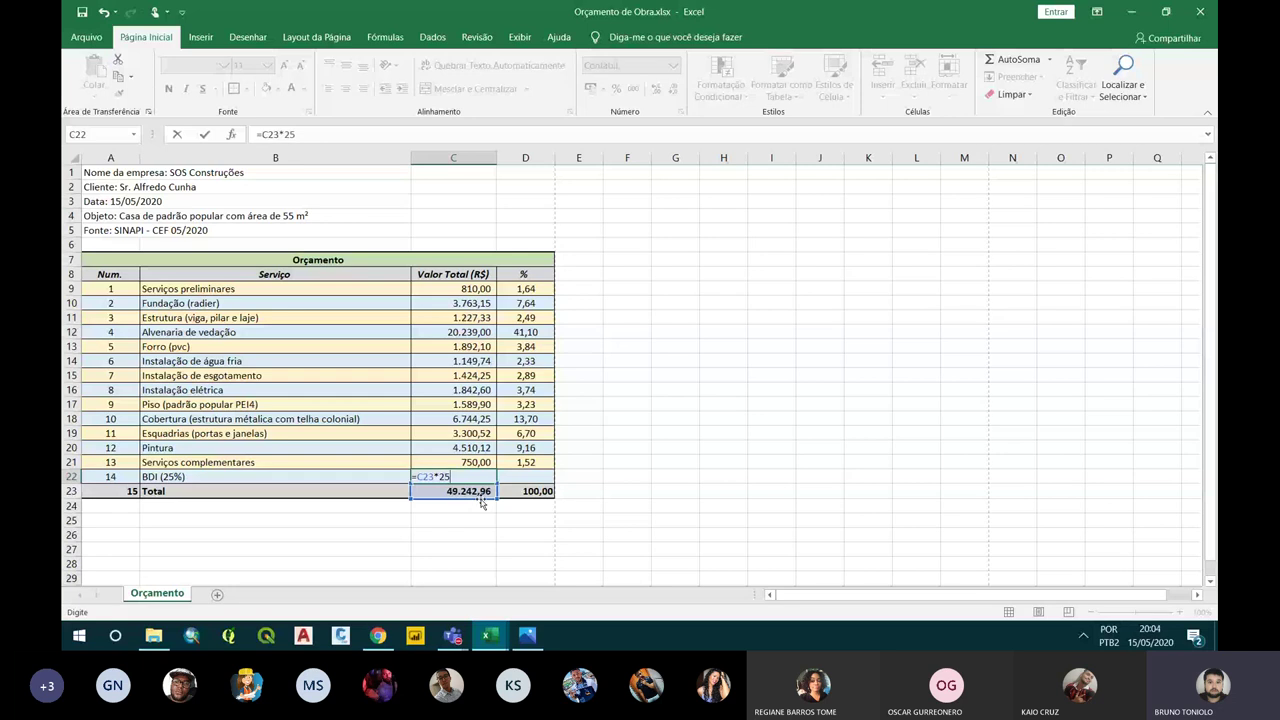
{"action": "key", "text": "BackSpace"}
{"action": "key", "text": "BackSpace"}
{"action": "key", "text": "BackSpace"}
{"action": "type", "text": "5"}
{"action": "key", "text": "Return"}
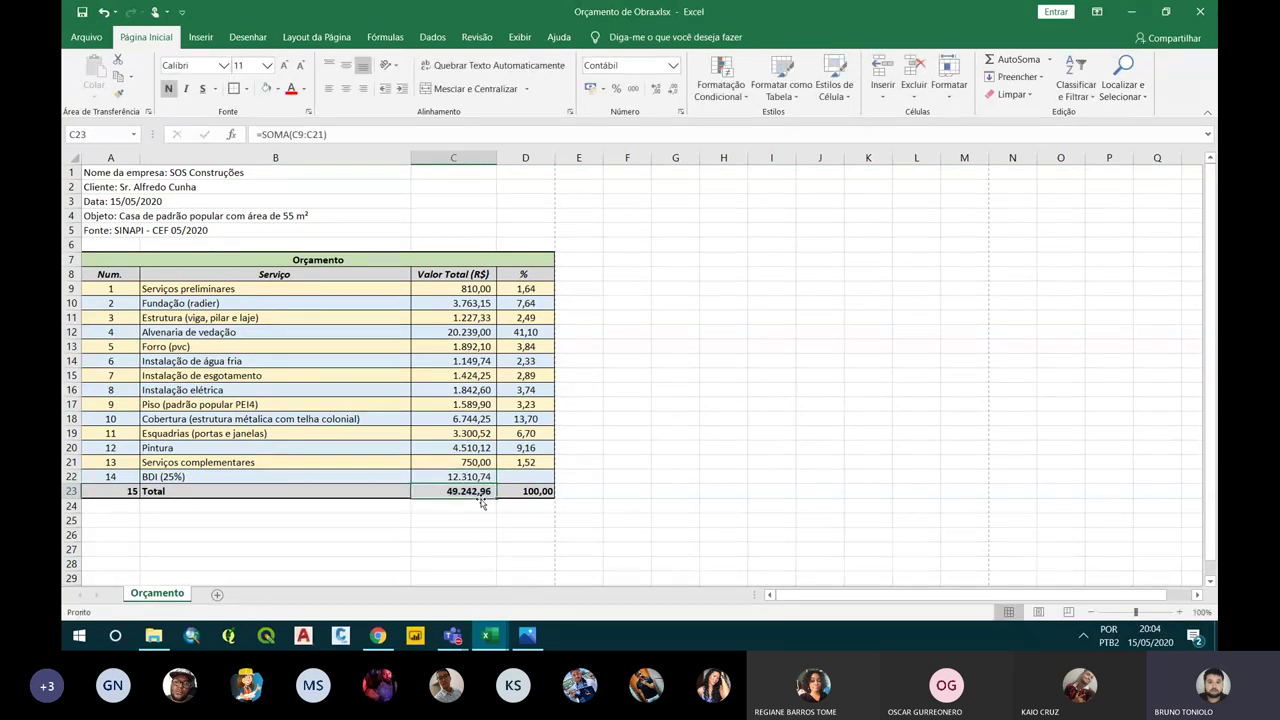
{"action": "left_click", "coordinate": [245, 478]}
{"action": "left_click", "coordinate": [457, 478]}
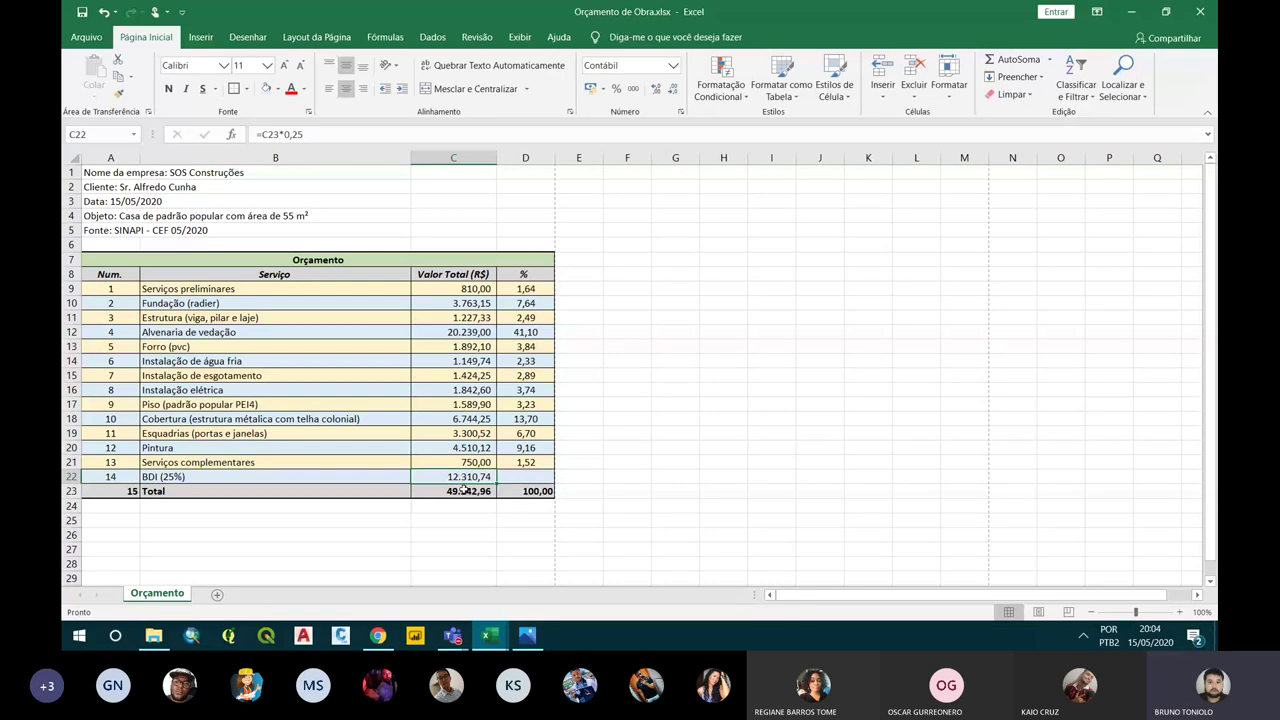
{"action": "double_click", "coordinate": [463, 490]}
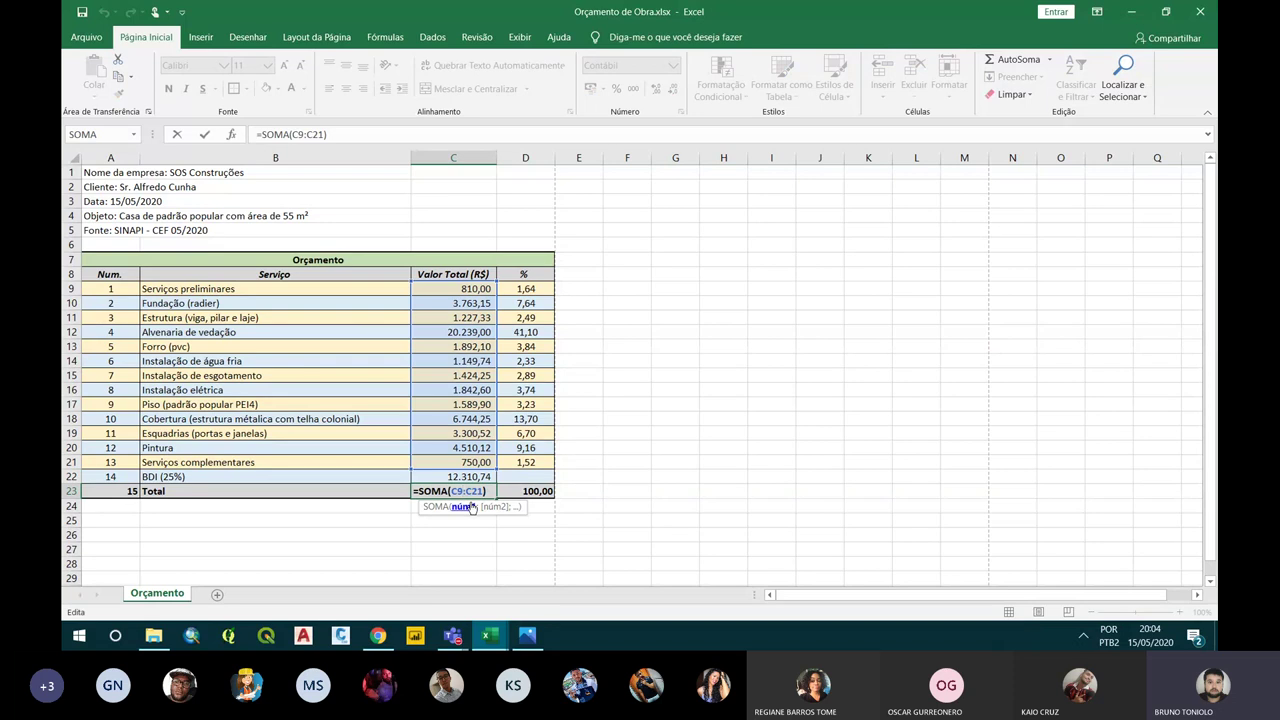
Move the BDI (25%) row down to row 25, below Total
{"action": "key", "text": "Escape"}
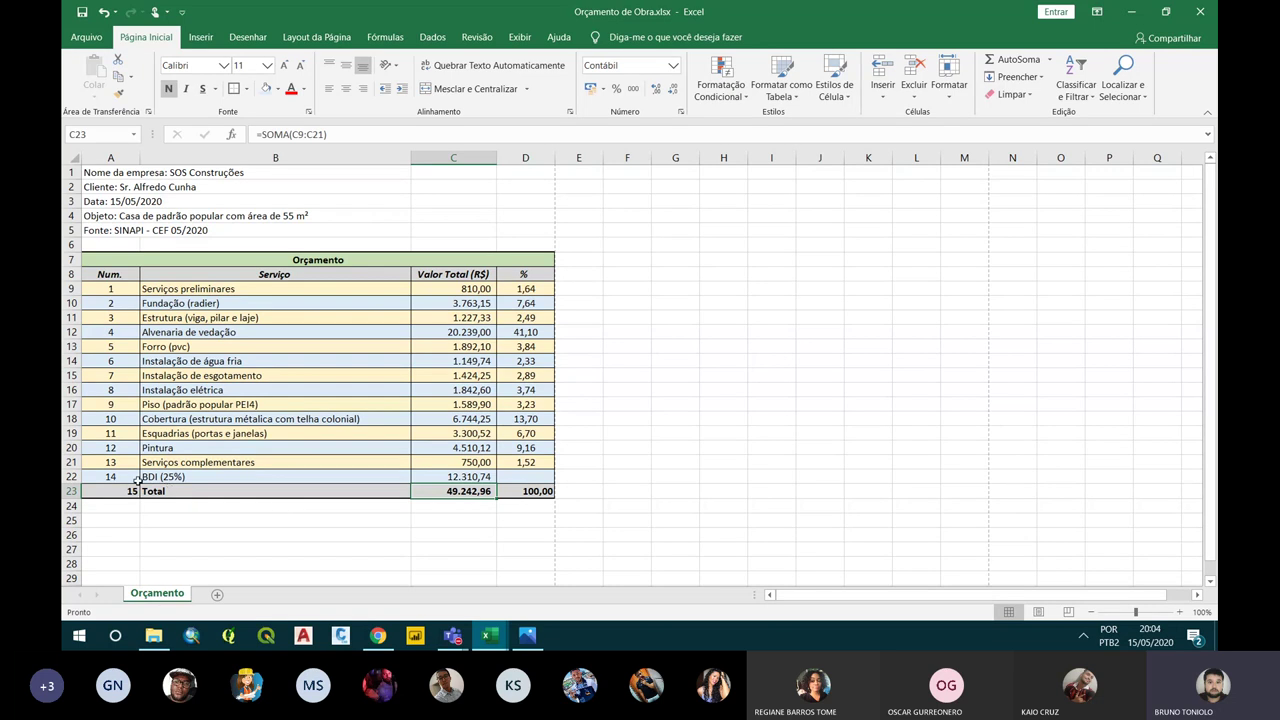
{"action": "left_click_drag", "start_coordinate": [118, 477], "coordinate": [329, 448]}
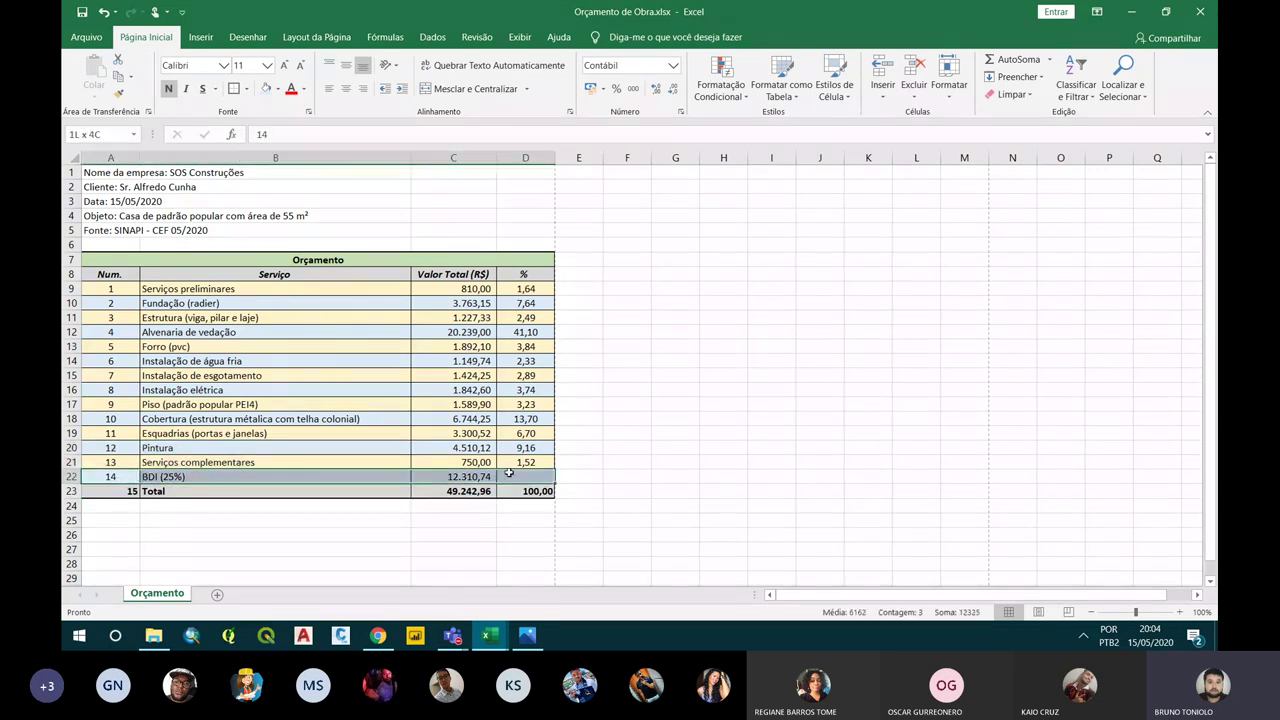
{"action": "mouse_move", "coordinate": [329, 448]}
{"action": "left_mouse_down"}
{"action": "mouse_move", "coordinate": [229, 466]}
{"action": "mouse_move", "coordinate": [432, 478]}
{"action": "mouse_move", "coordinate": [424, 530]}
{"action": "left_mouse_up"}
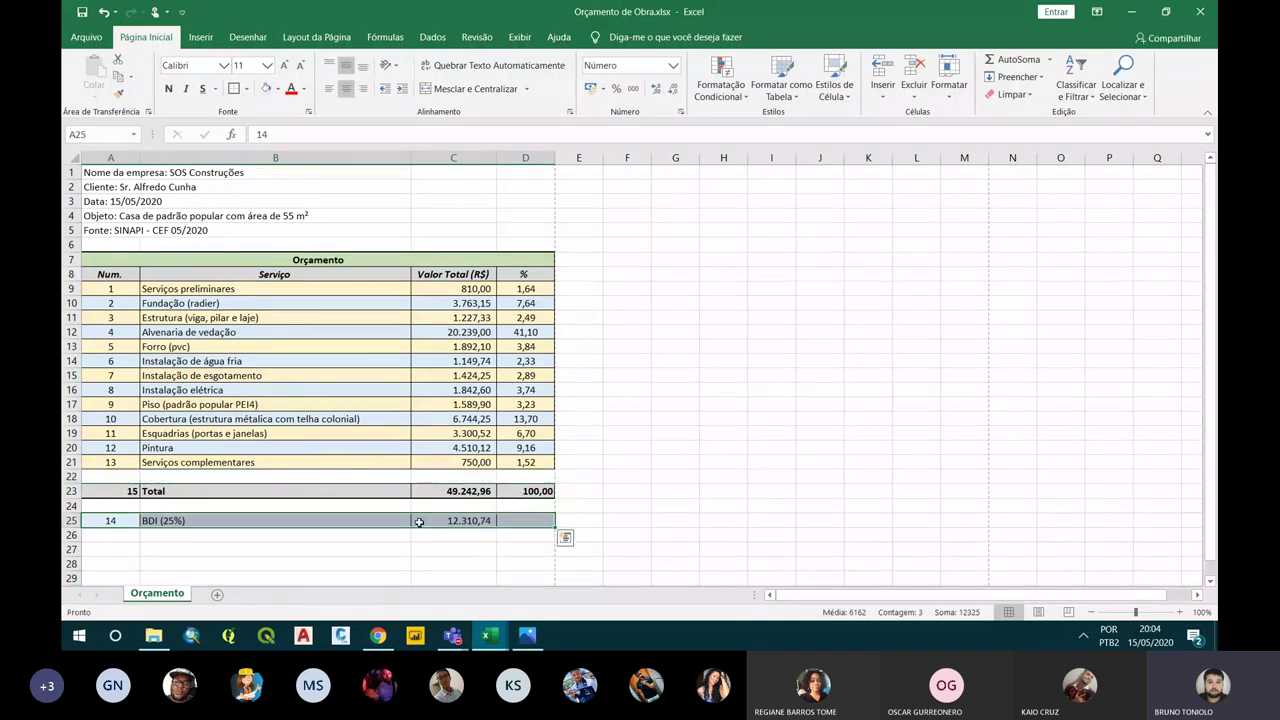
{"action": "left_click", "coordinate": [360, 563]}
Undo a circular-reference edit to restore the Total formula =SOMA(C9:C21) at 49.242,96
{"action": "left_click_drag", "start_coordinate": [100, 491], "coordinate": [470, 491]}
{"action": "left_click", "coordinate": [478, 491]}
{"action": "key", "text": "alt+equal"}
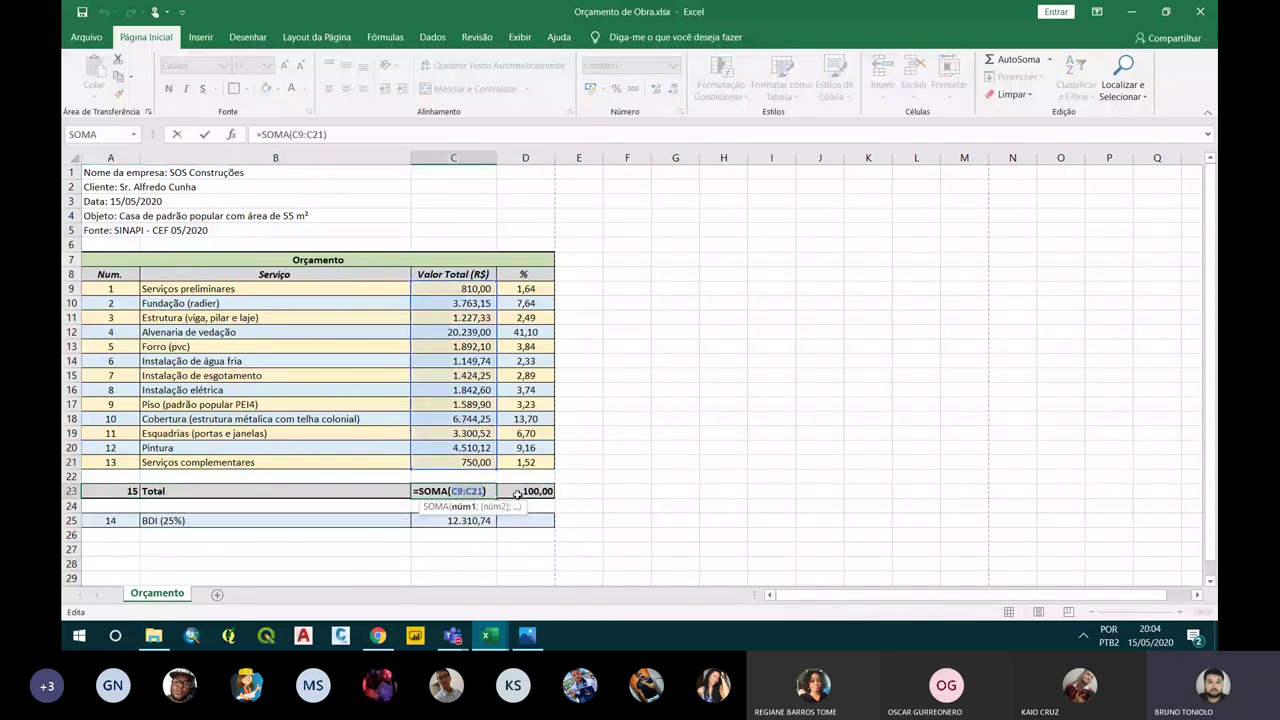
{"action": "left_click", "coordinate": [520, 494]}
{"action": "key", "text": "Tab"}
{"action": "key", "text": "Return"}
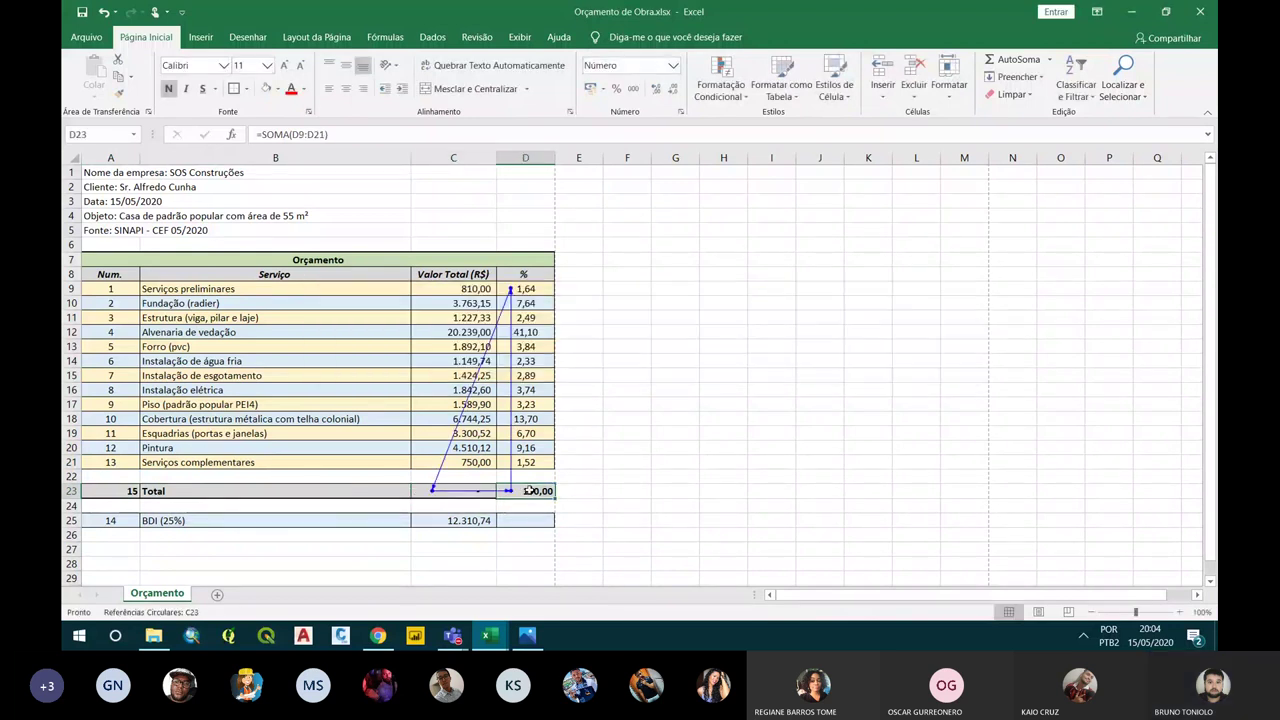
{"action": "left_click", "coordinate": [478, 494]}
{"action": "key", "text": "ctrl+z"}
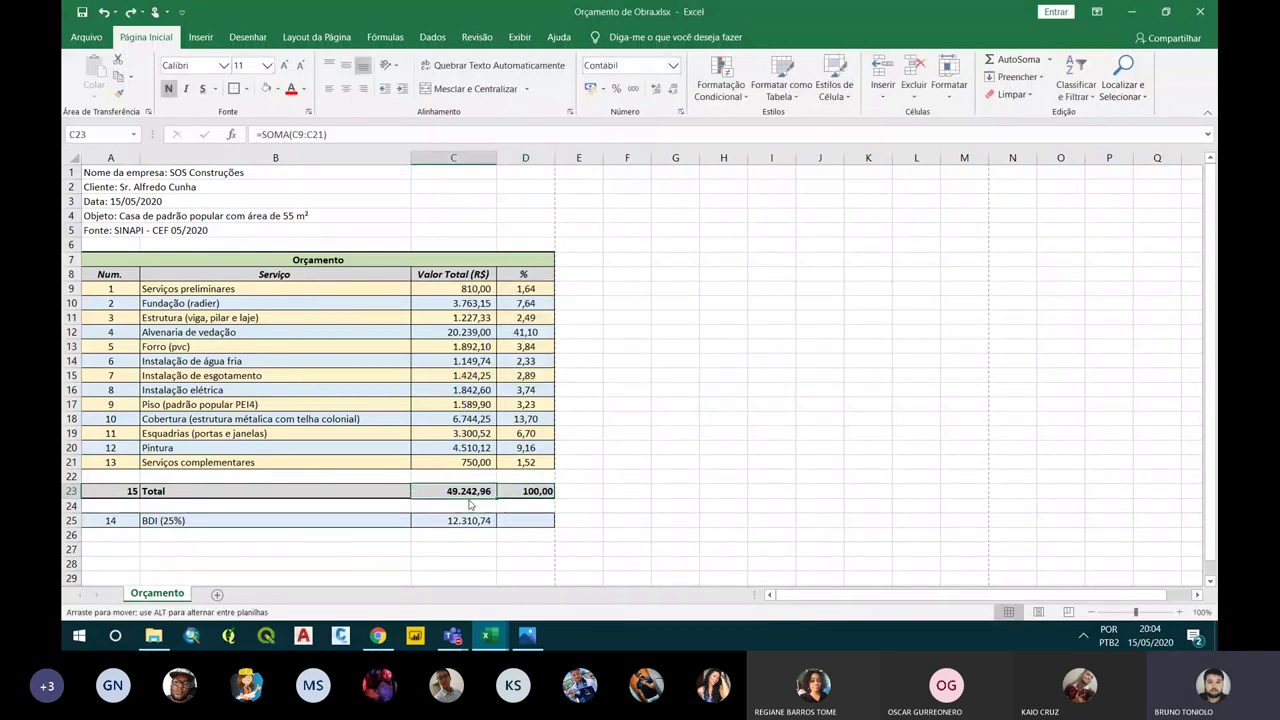
{"action": "left_click", "coordinate": [505, 494]}
{"action": "double_click", "coordinate": [508, 494]}
Move the Total row up to row 22, delete its number 15 and merge-centre A22:B22
{"action": "key", "text": "Escape"}
{"action": "mouse_move", "coordinate": [125, 491]}
{"action": "left_mouse_down"}
{"action": "mouse_move", "coordinate": [505, 489]}
{"action": "mouse_move", "coordinate": [505, 475]}
{"action": "left_mouse_up"}
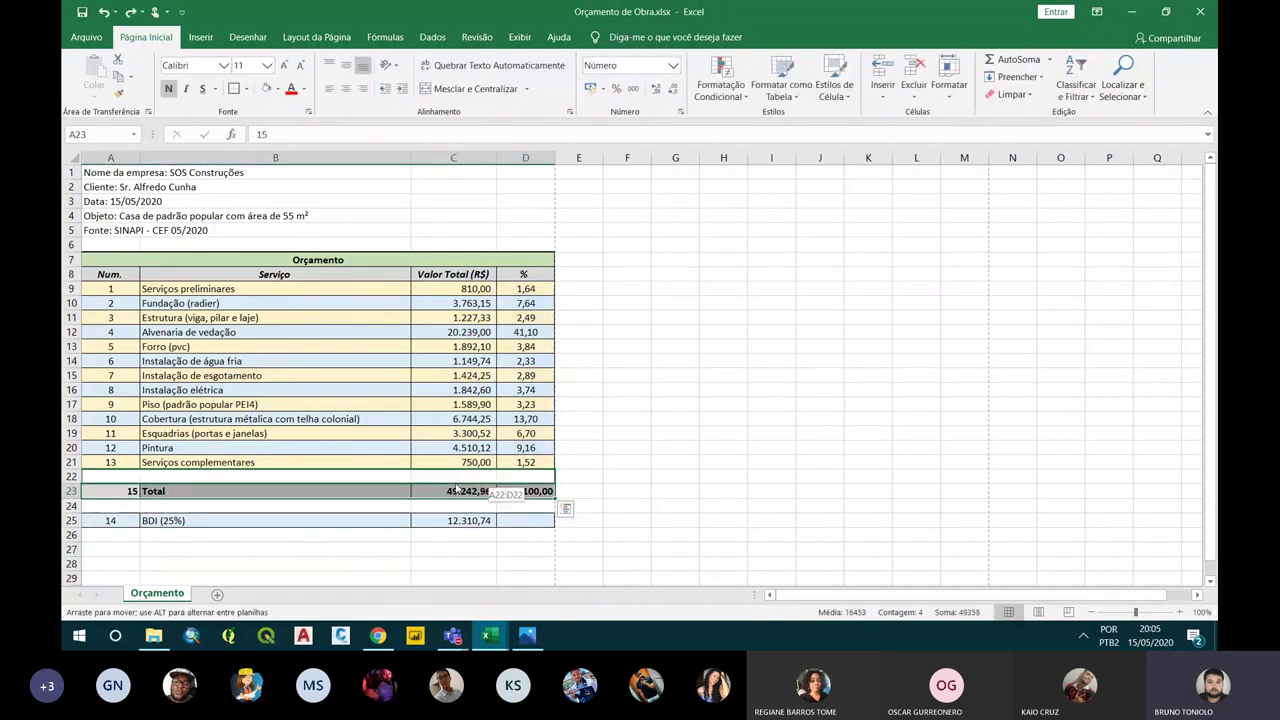
{"action": "left_click", "coordinate": [370, 525]}
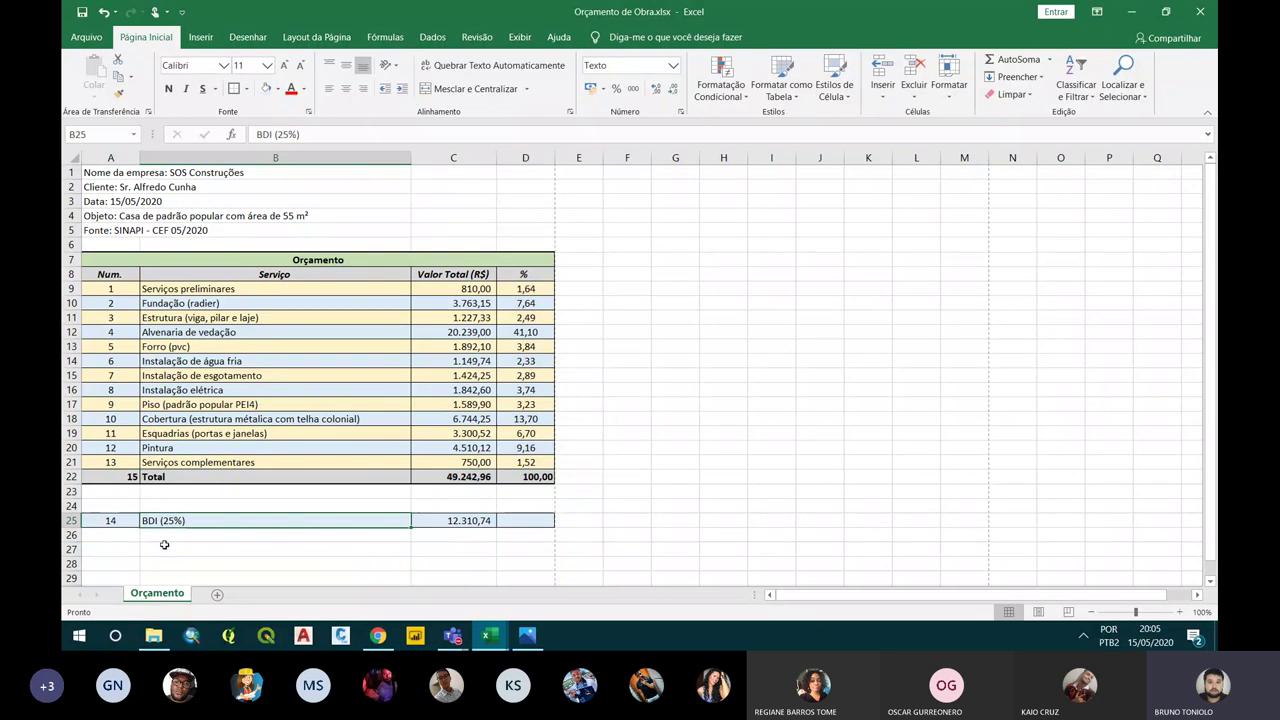
{"action": "left_click", "coordinate": [118, 477]}
{"action": "key", "text": "Delete"}
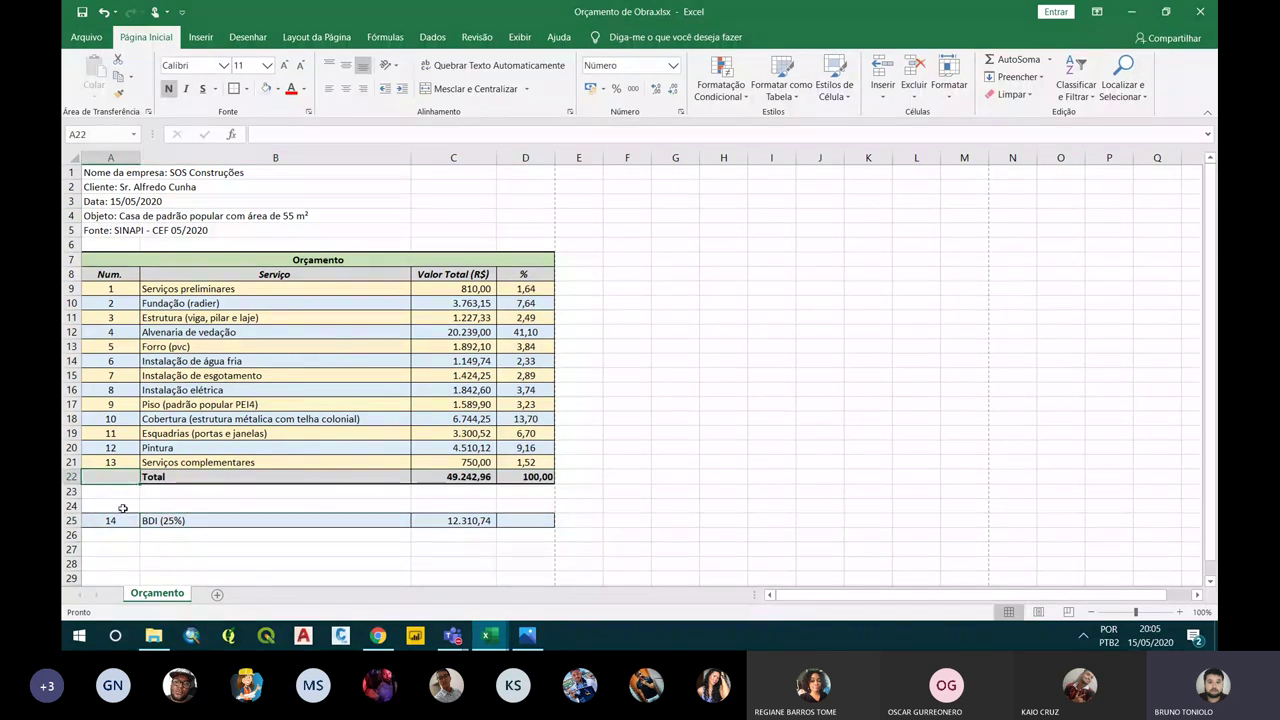
{"action": "left_click_drag", "start_coordinate": [127, 477], "coordinate": [185, 477]}
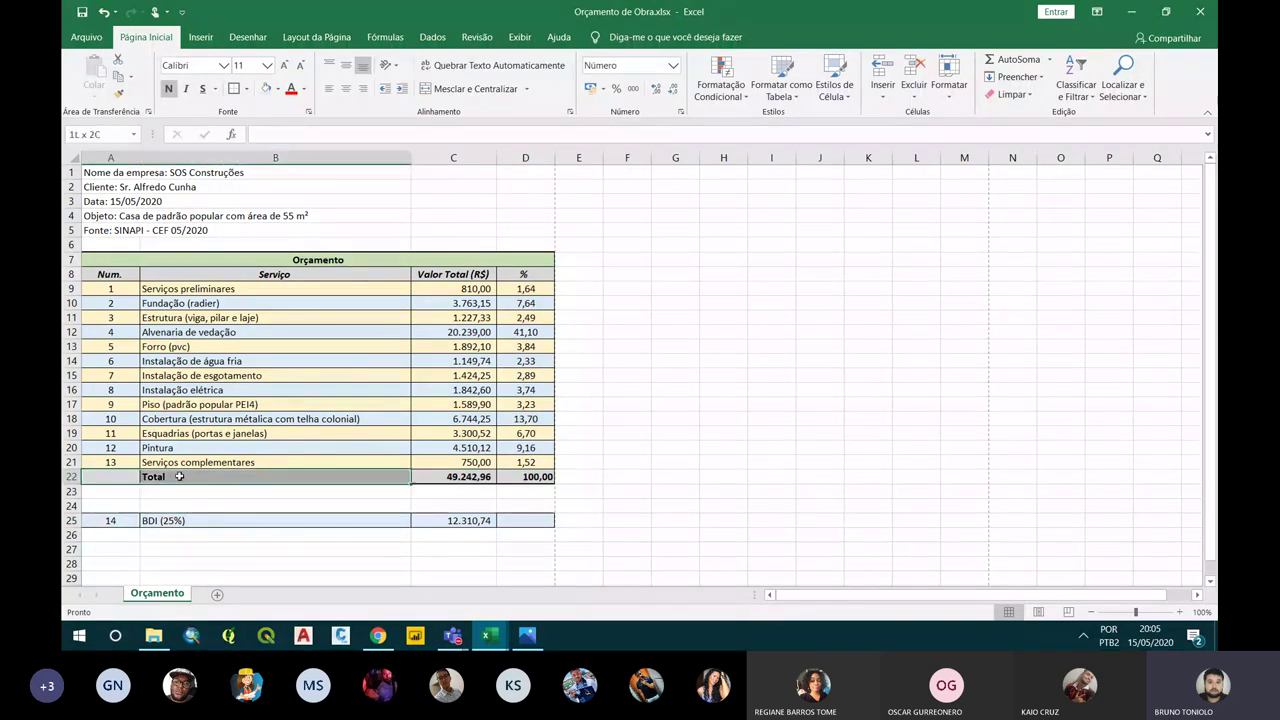
{"action": "left_click", "coordinate": [448, 90]}
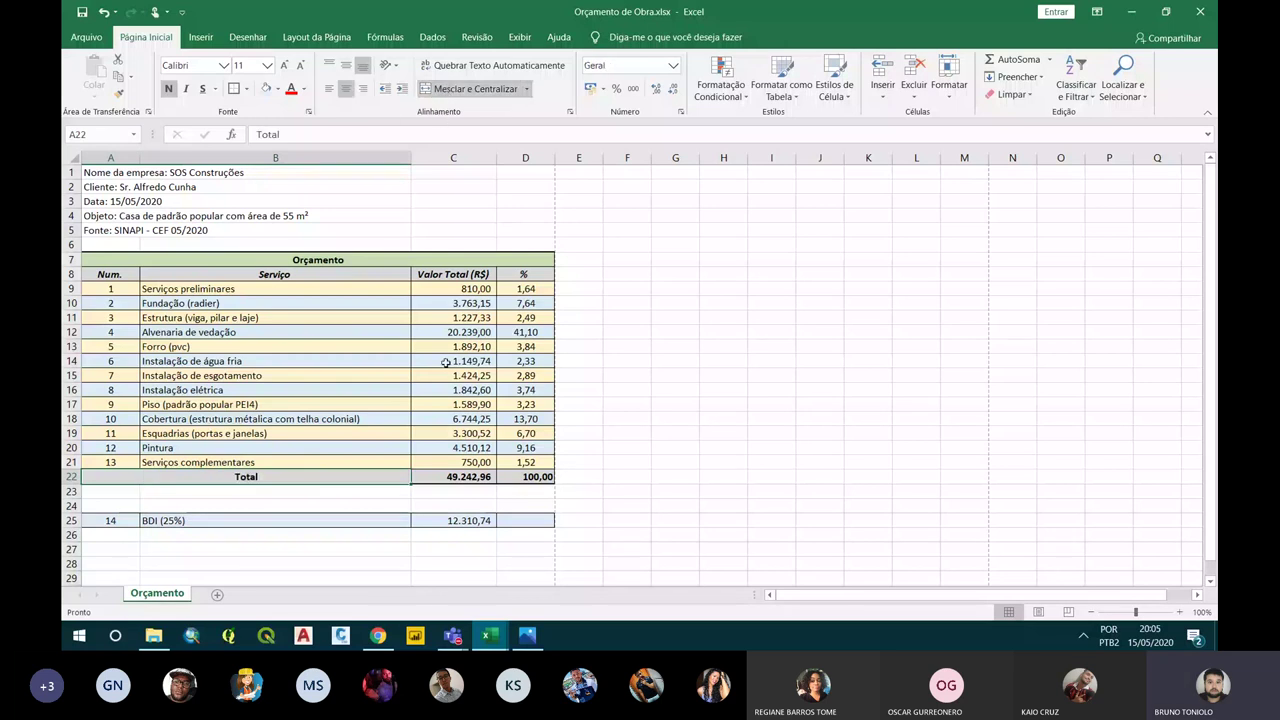
{"action": "left_click", "coordinate": [323, 493]}
Delete the BDI row's number 14 and merge its label across A–B and value across C–D
{"action": "left_click", "coordinate": [132, 519]}
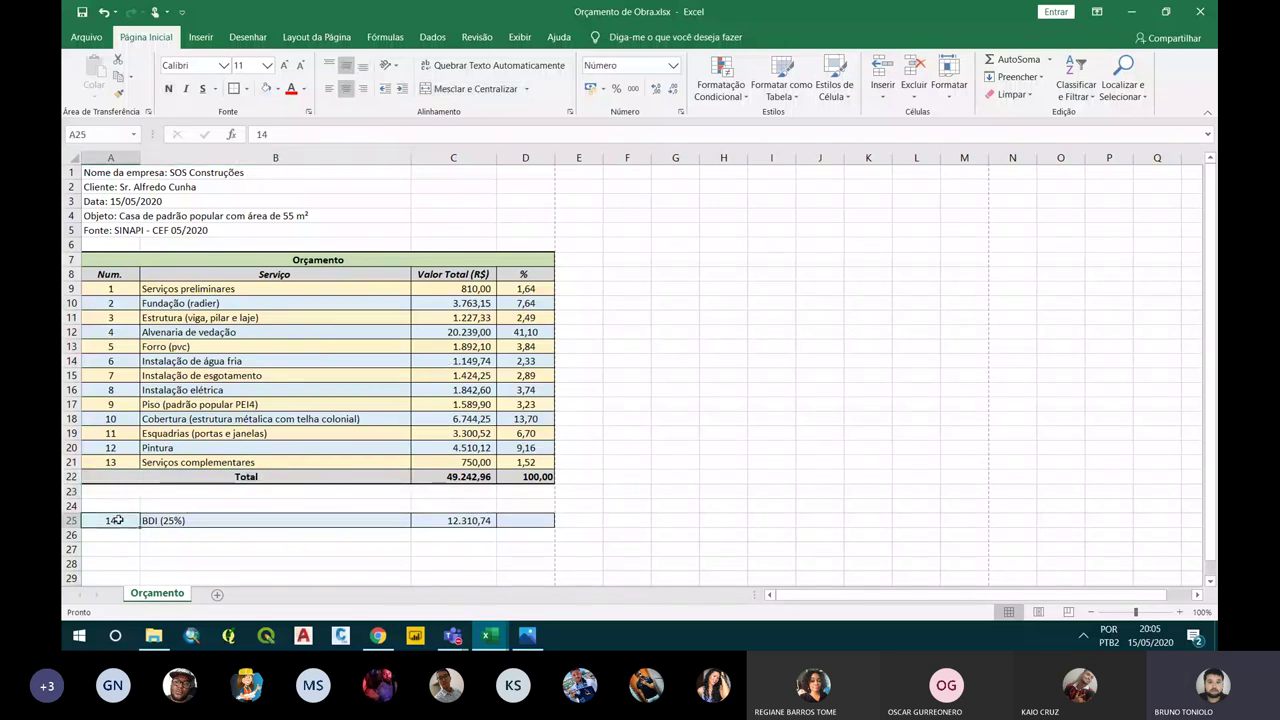
{"action": "key", "text": "Delete"}
{"action": "mouse_move", "coordinate": [129, 519]}
{"action": "left_mouse_down"}
{"action": "mouse_move", "coordinate": [462, 500]}
{"action": "mouse_move", "coordinate": [507, 516]}
{"action": "left_mouse_up"}
{"action": "left_click", "coordinate": [448, 89]}
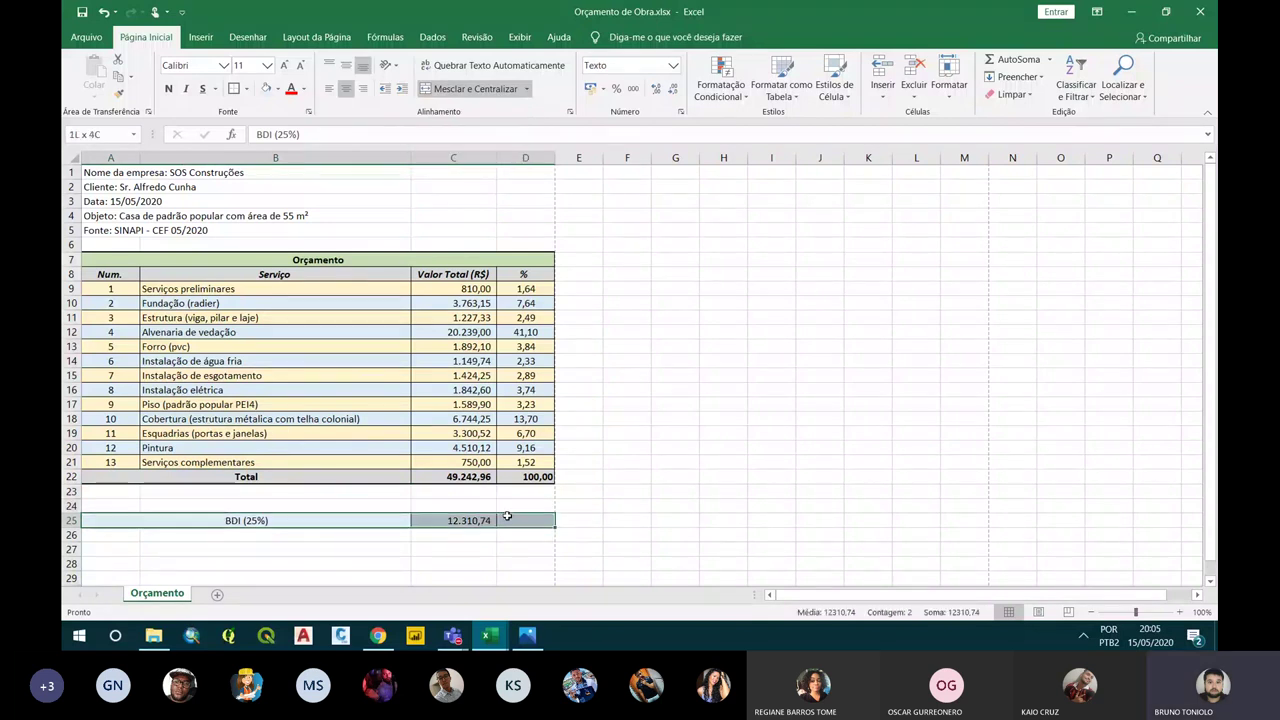
{"action": "left_click", "coordinate": [460, 520]}
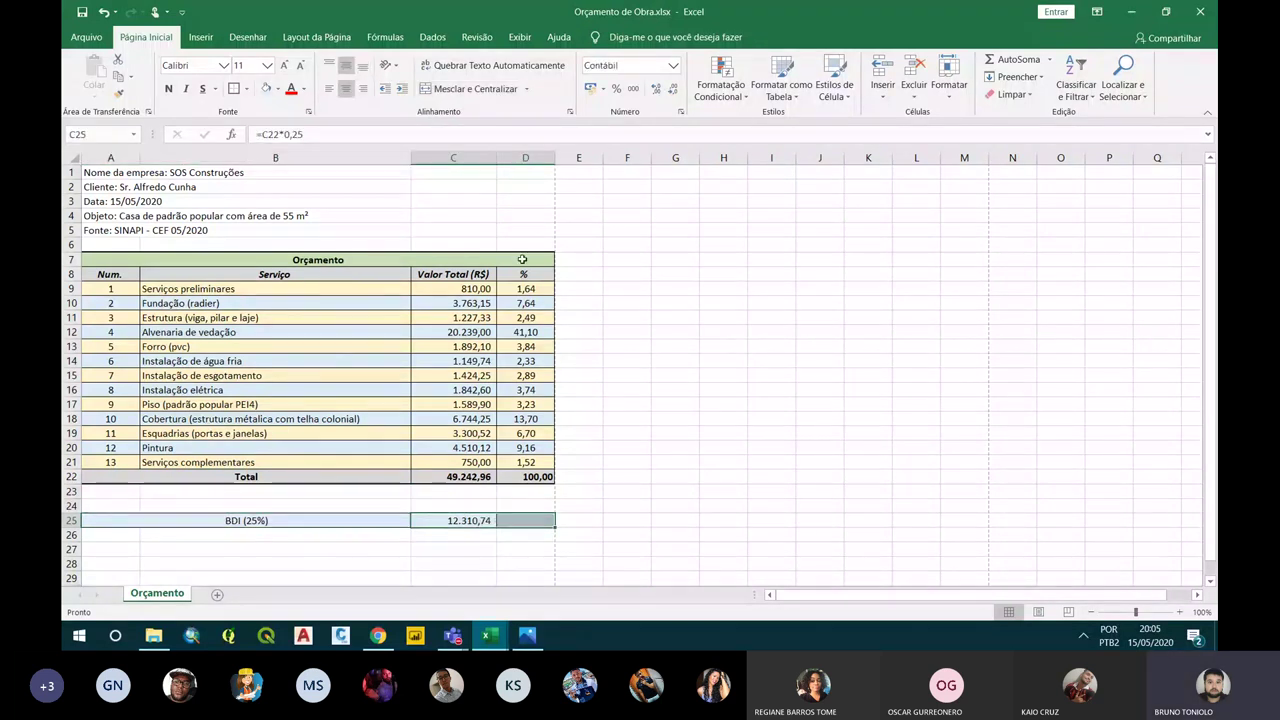
{"action": "left_click", "coordinate": [472, 88]}
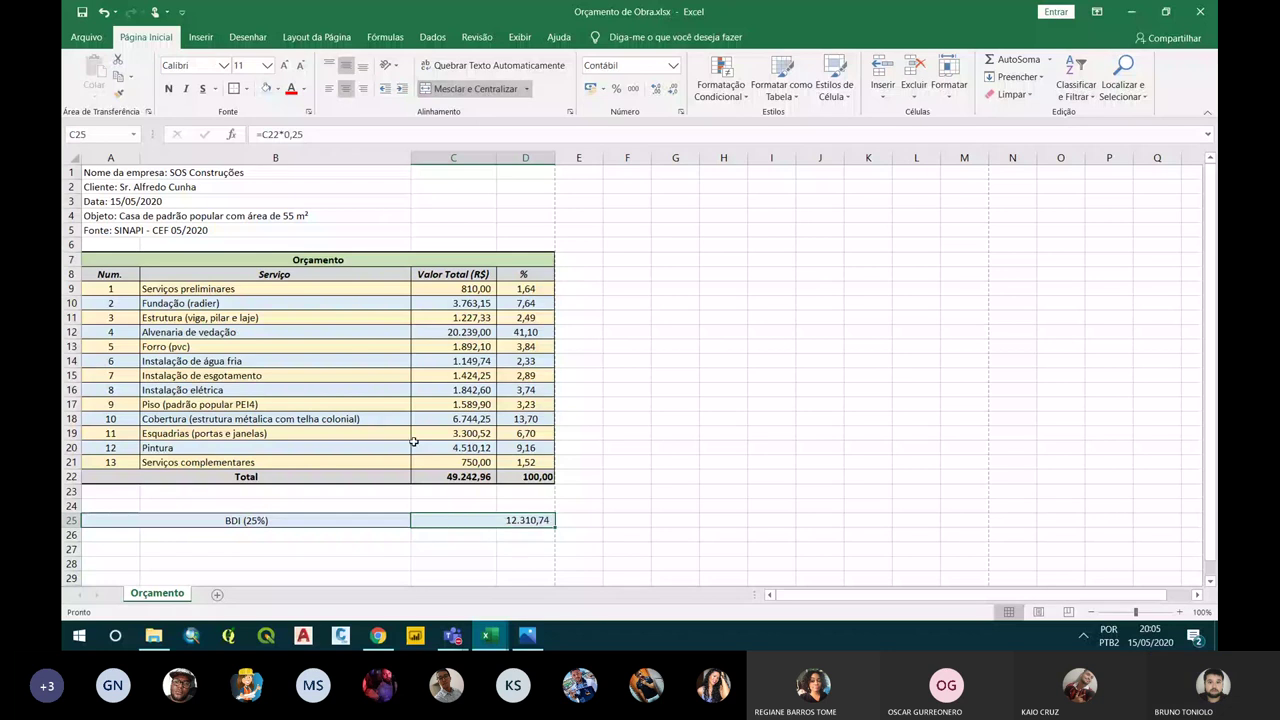
Make the BDI (25%) row bold and move it up into row 24, below the blank row
{"action": "left_click_drag", "start_coordinate": [272, 522], "coordinate": [470, 520]}
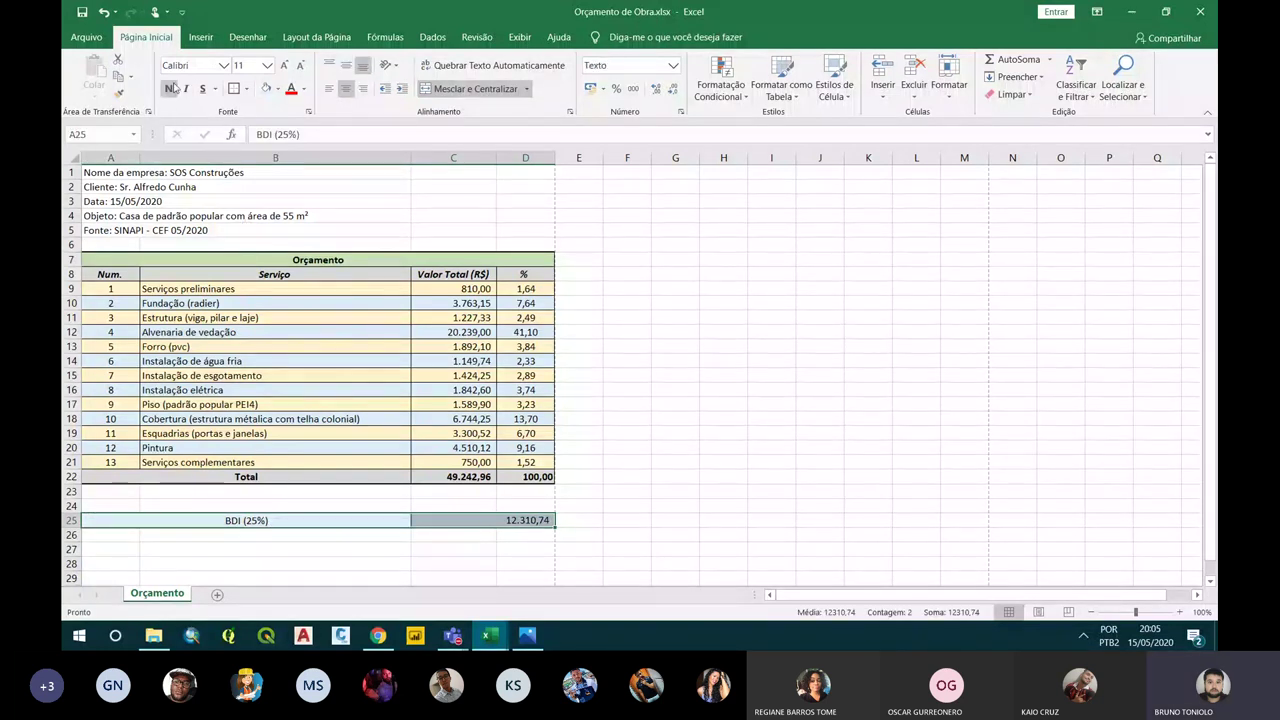
{"action": "left_click", "coordinate": [168, 88]}
{"action": "left_click_drag", "start_coordinate": [297, 527], "coordinate": [283, 518]}
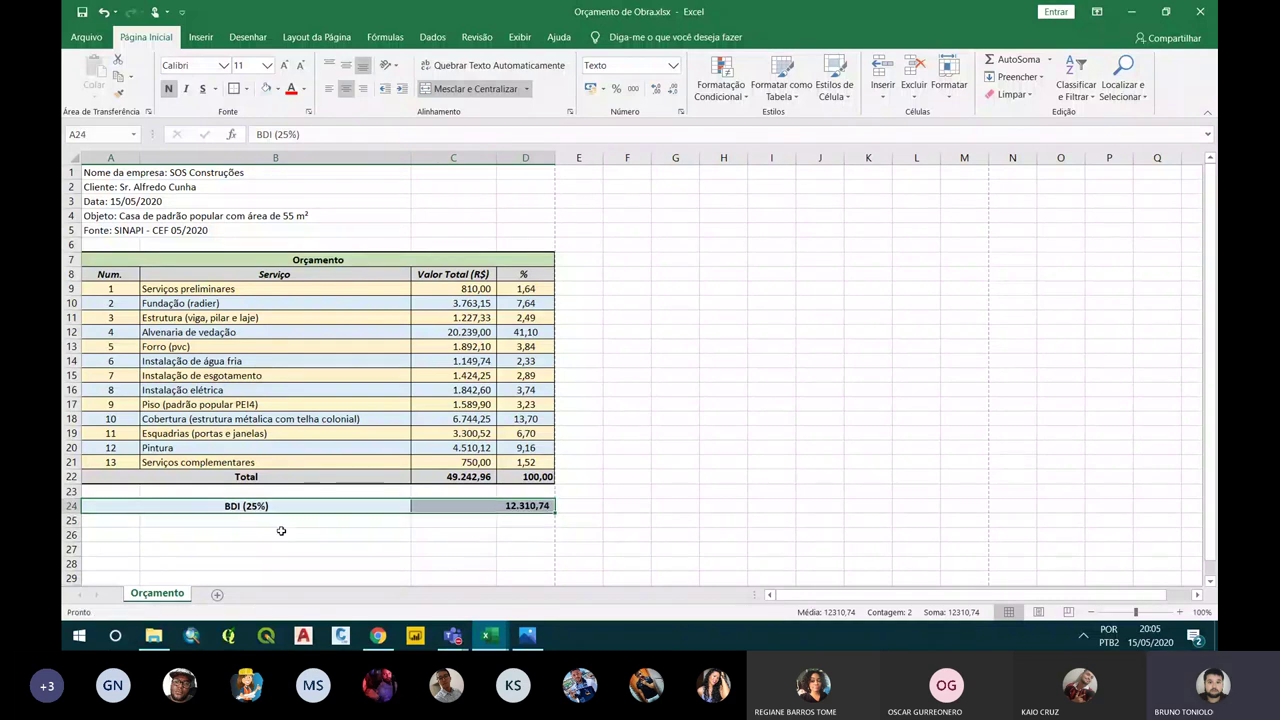
{"action": "left_click", "coordinate": [270, 506]}
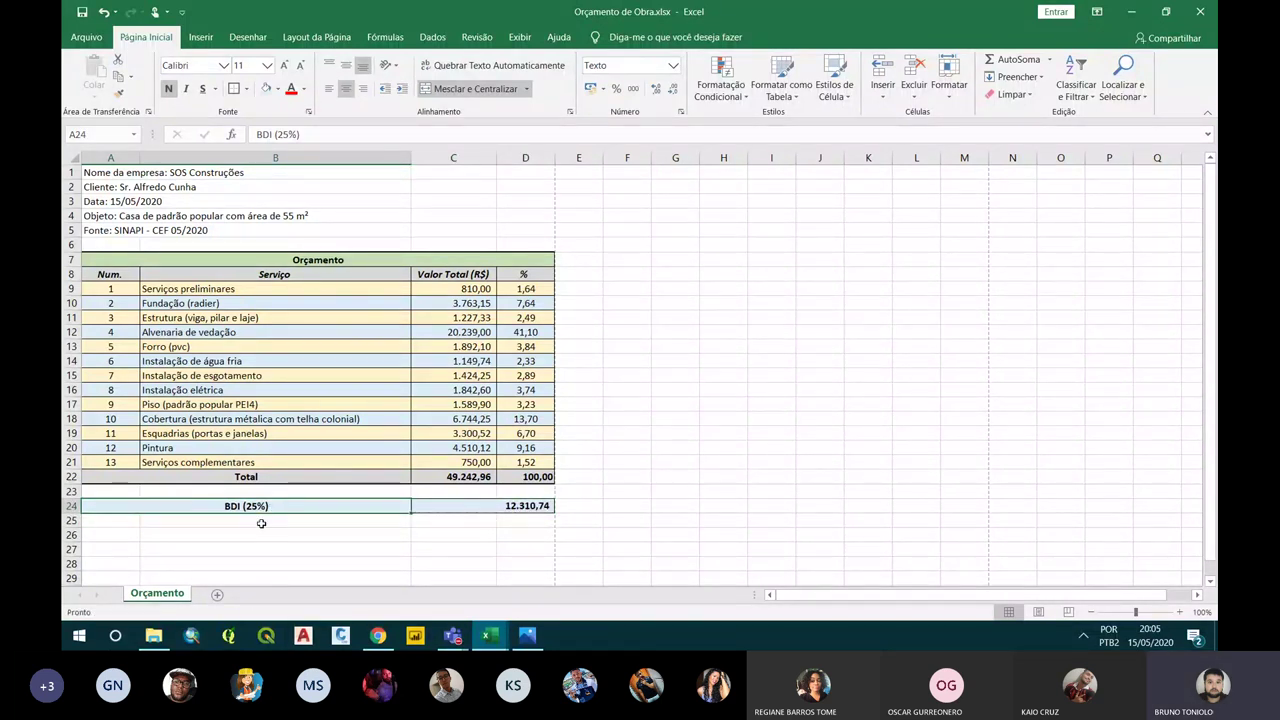
{"action": "left_click", "coordinate": [261, 523]}
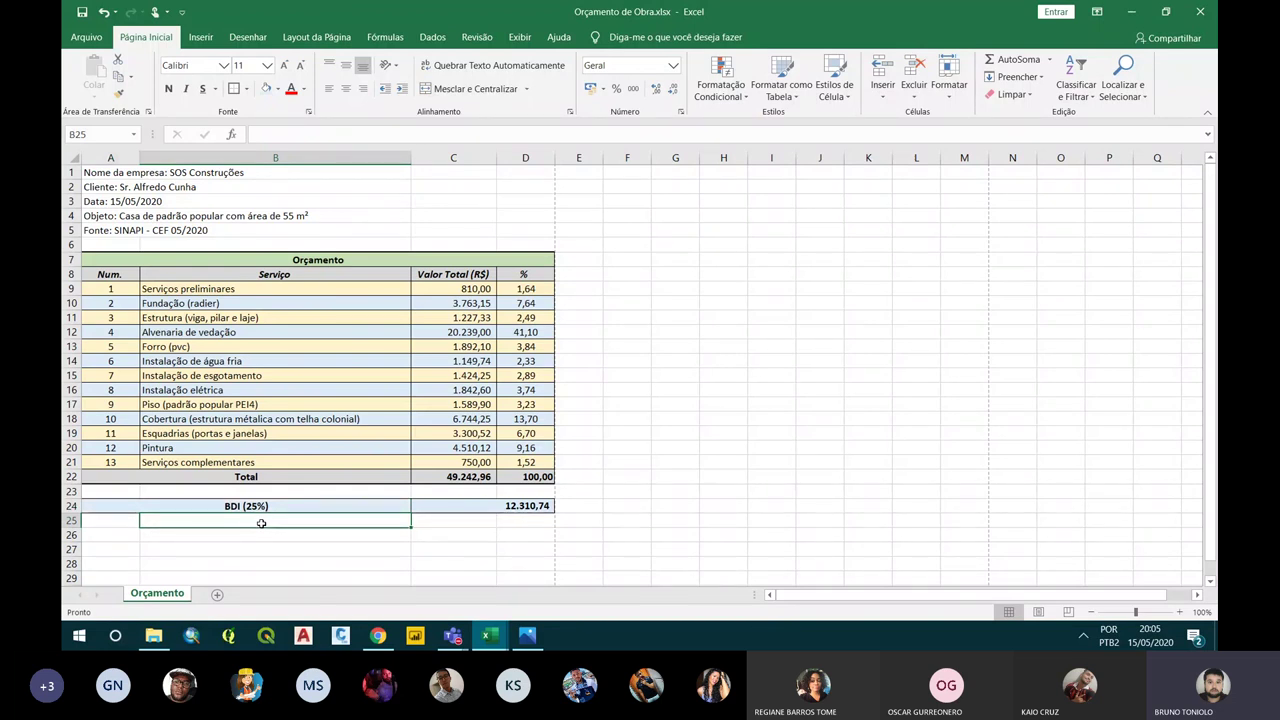
Label B25 'Valor do metro construído (R$/m2)'
{"action": "type", "text": "Valo"}
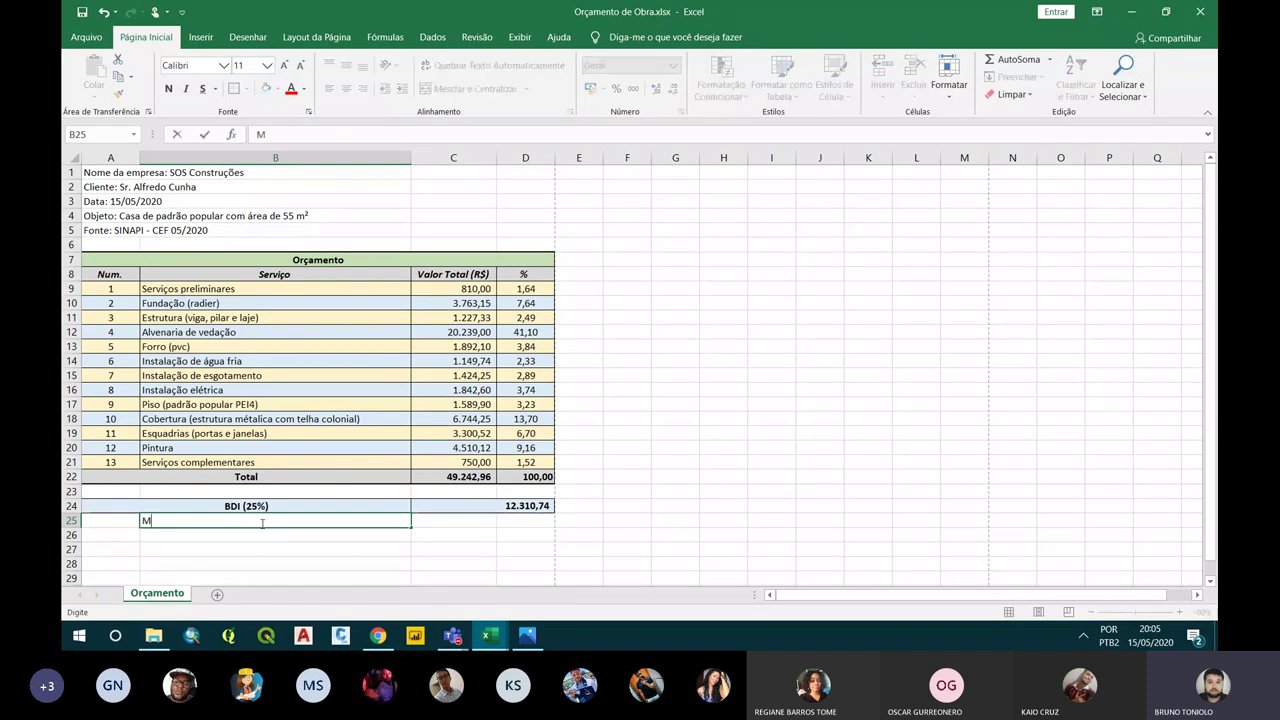
{"action": "type", "text": "r do metro construído "}
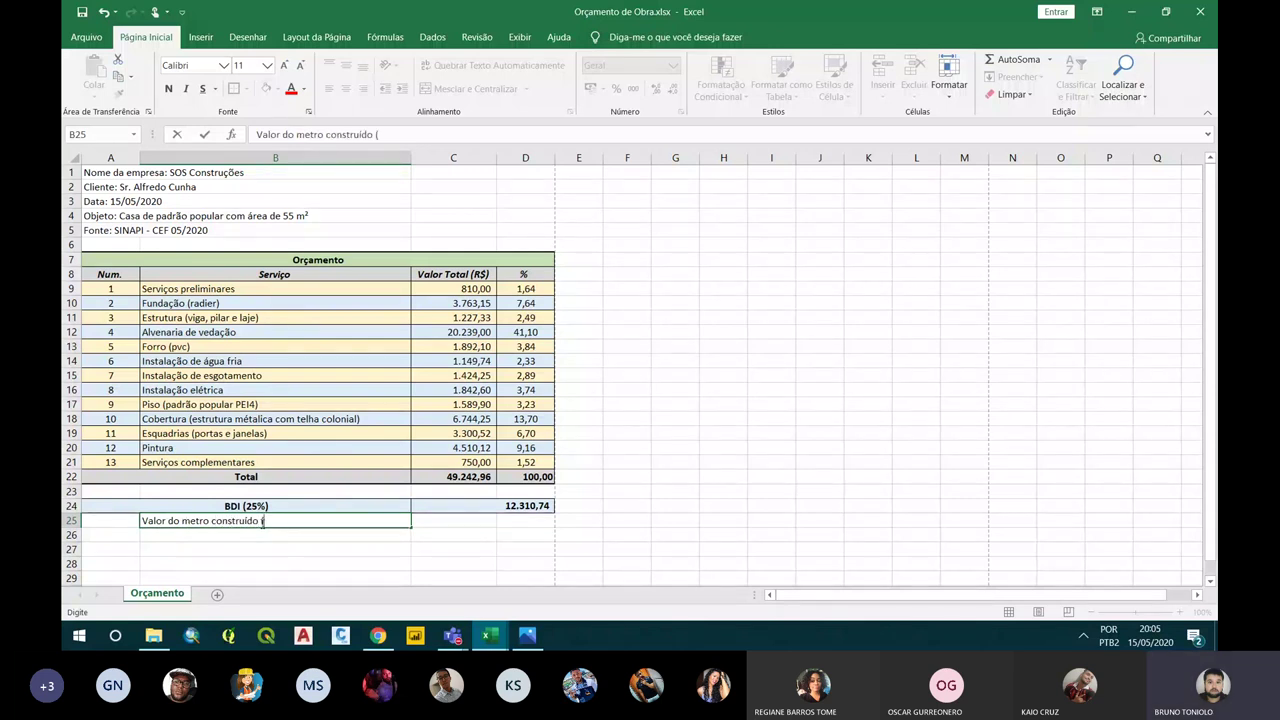
{"action": "type", "text": "(R$/m2"}
{"action": "key", "text": "Return"}
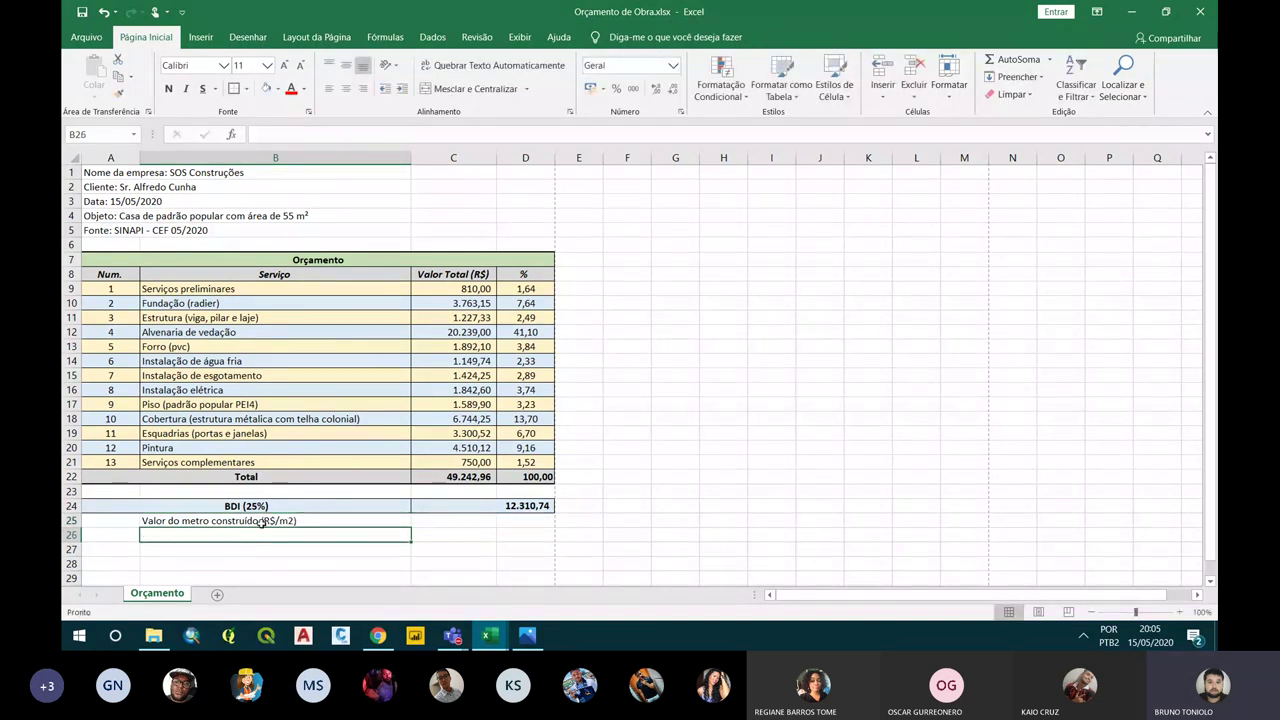
{"action": "left_click", "coordinate": [454, 521]}
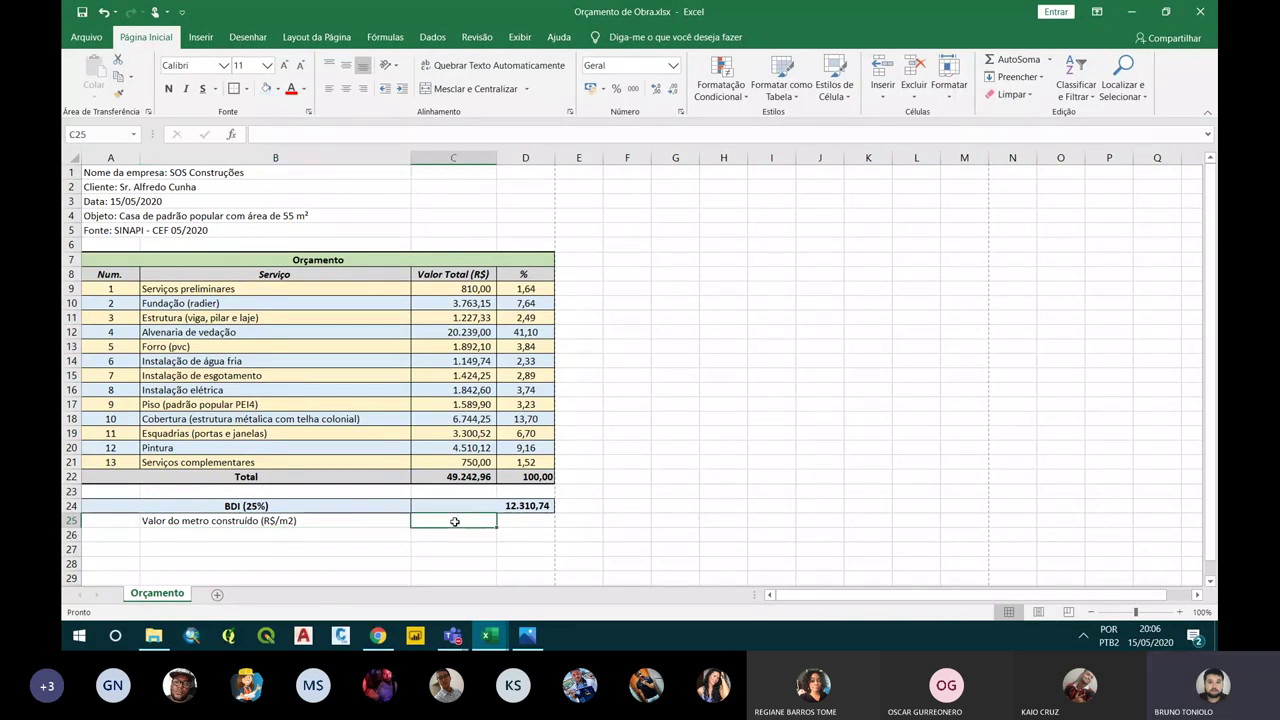
Enter =(C22+C24)/55 in C25, giving 1.119,16 per m²
{"action": "type", "text": "="}
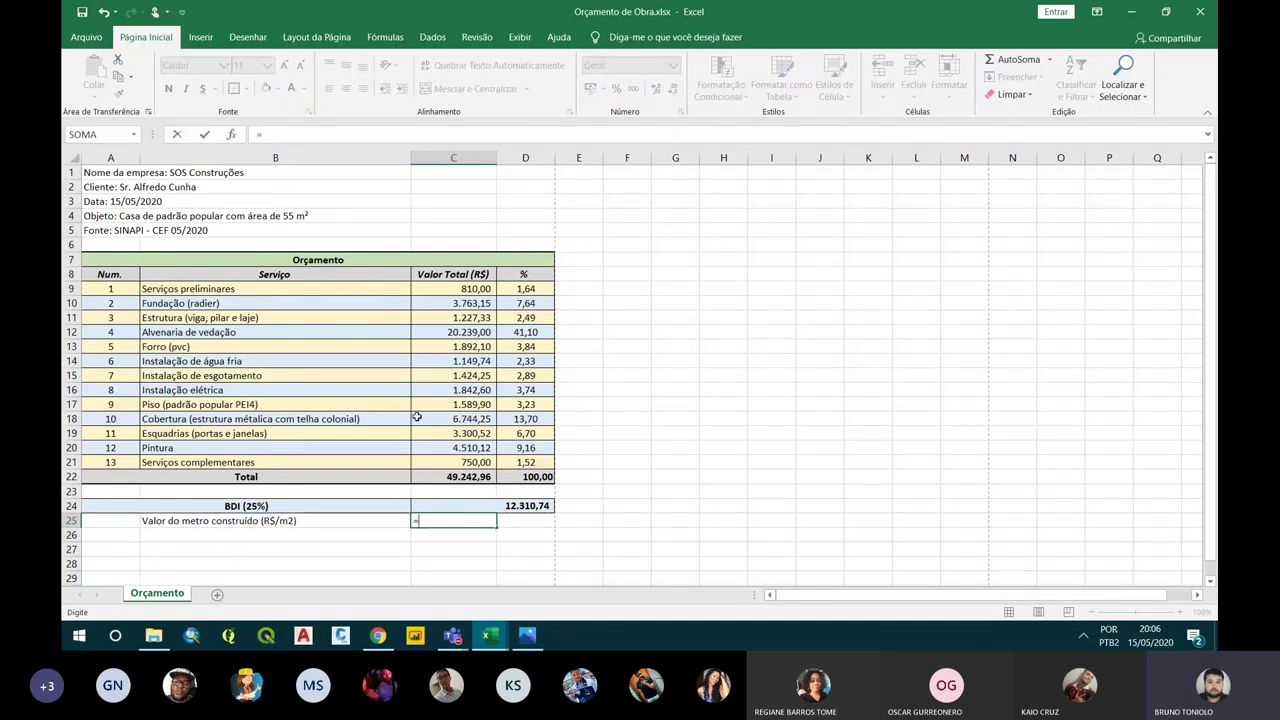
{"action": "type", "text": "("}
{"action": "left_click", "coordinate": [458, 478]}
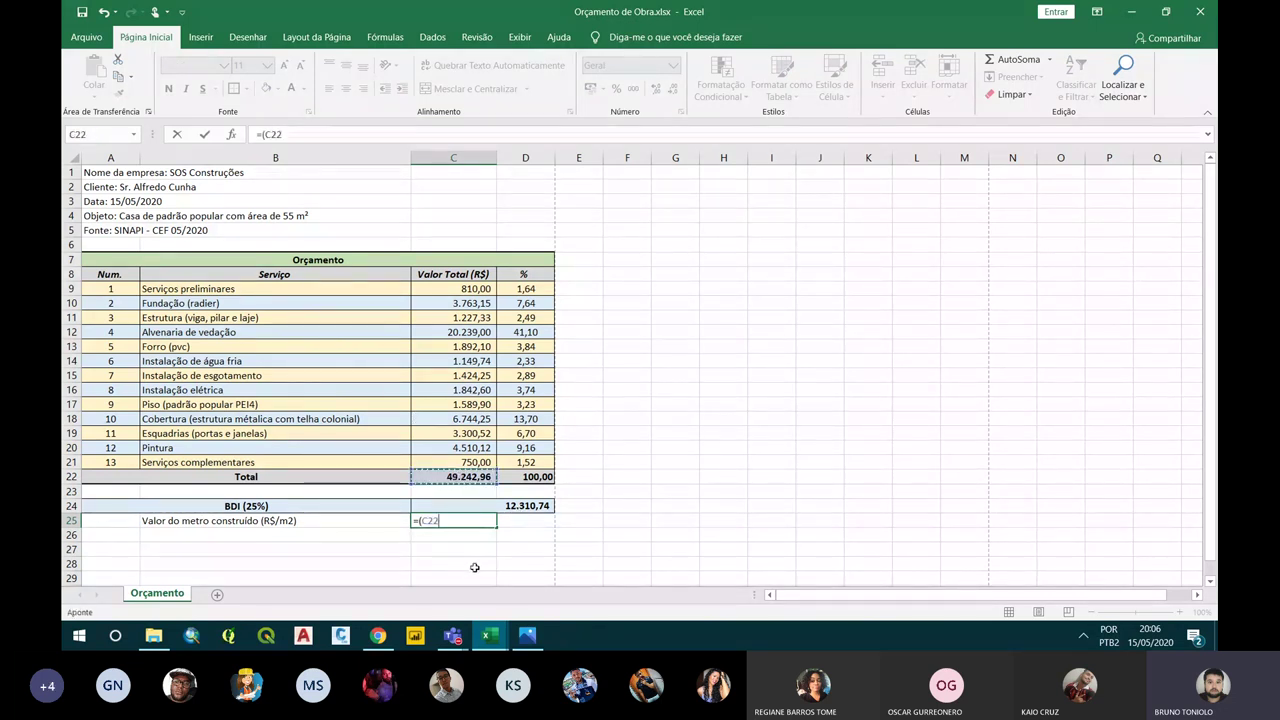
{"action": "key", "text": "BackSpace"}
{"action": "key", "text": "BackSpace"}
{"action": "key", "text": "BackSpace"}
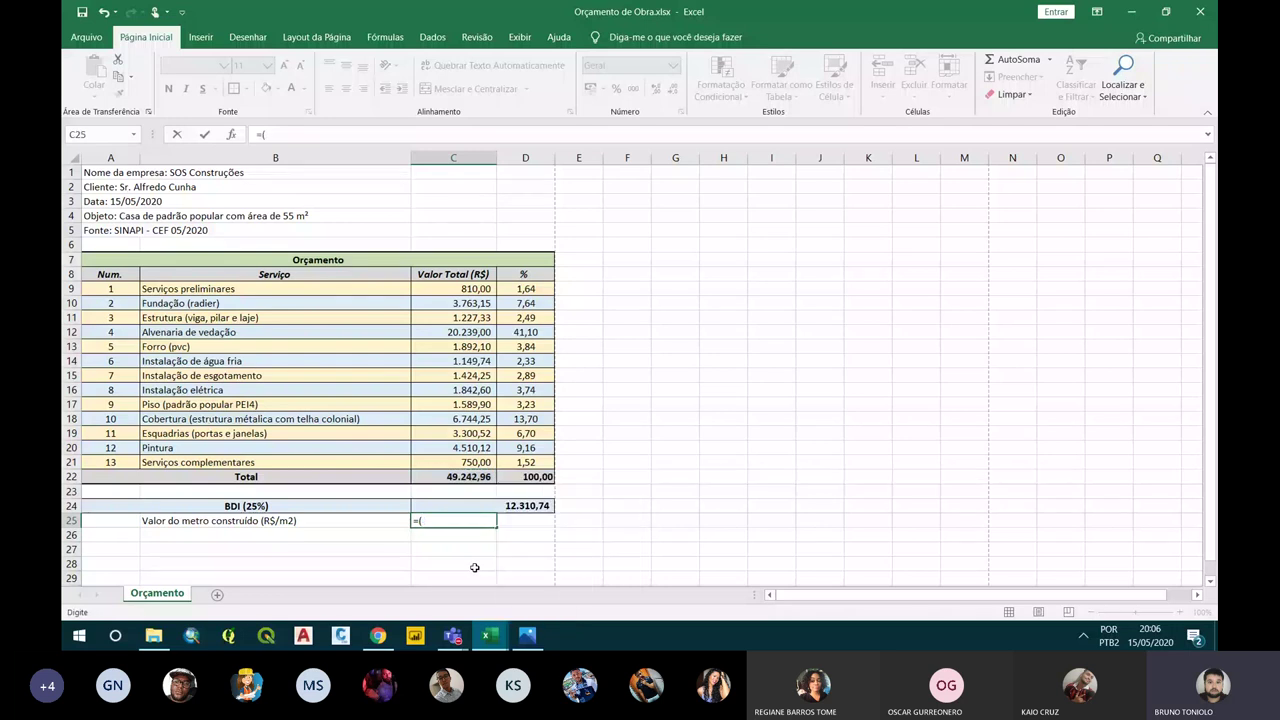
{"action": "left_click", "coordinate": [466, 476]}
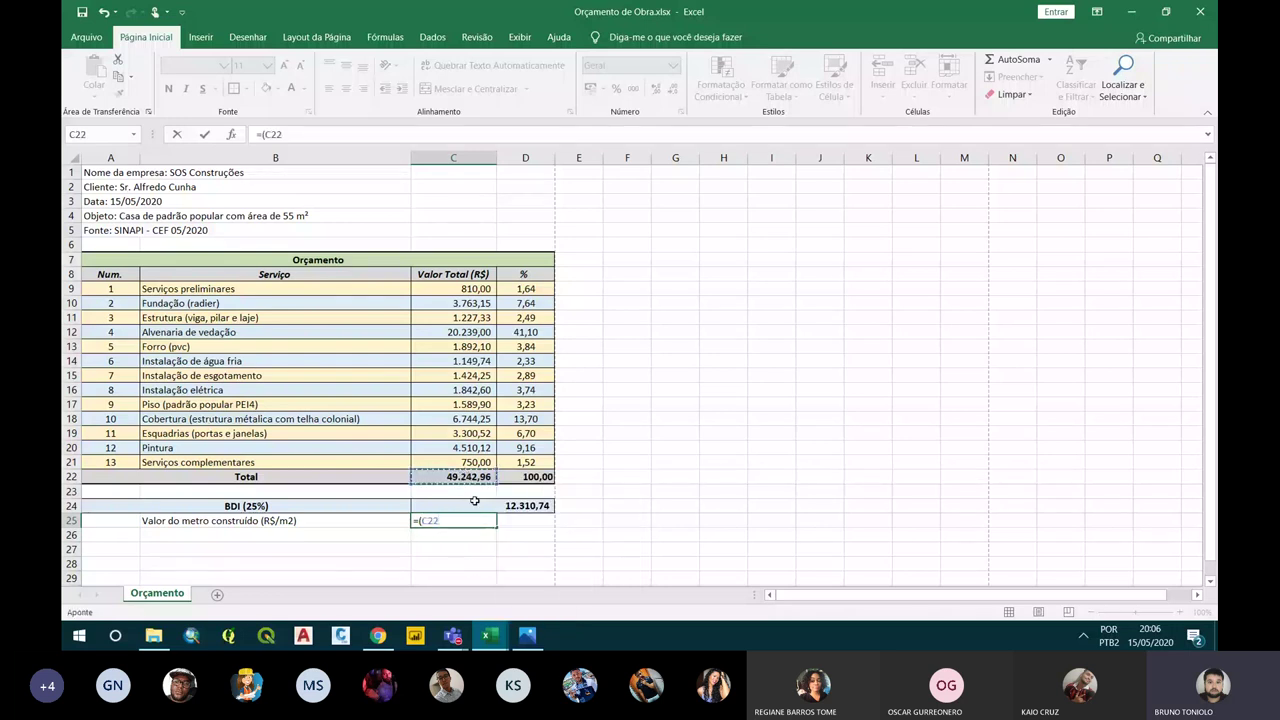
{"action": "type", "text": "+"}
{"action": "left_click", "coordinate": [528, 505]}
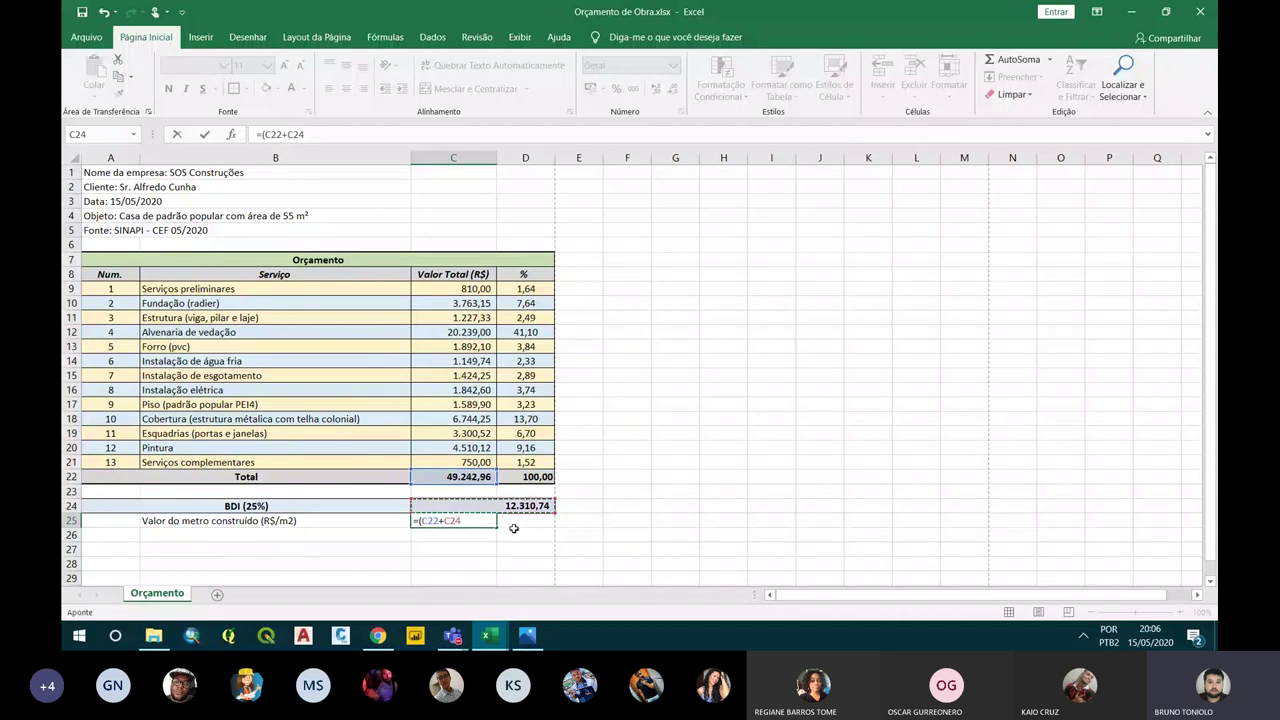
{"action": "type", "text": "))"}
{"action": "type", "text": "55"}
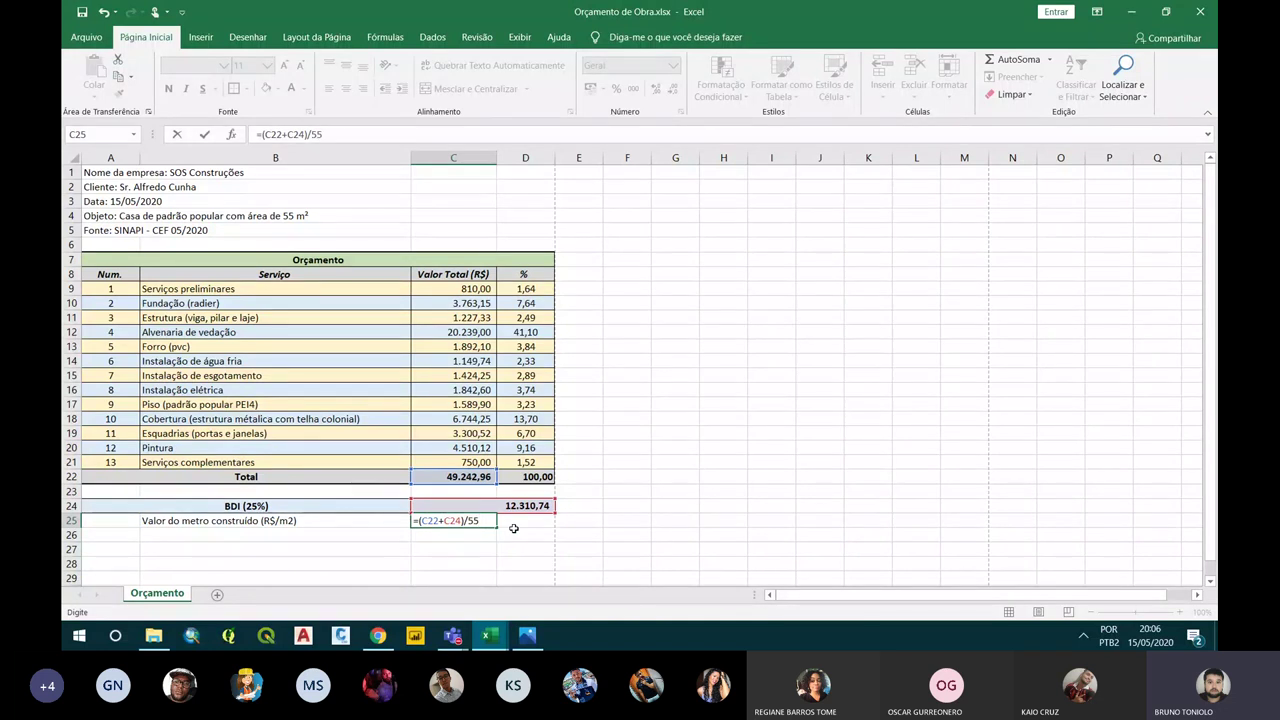
{"action": "key", "text": "Return"}
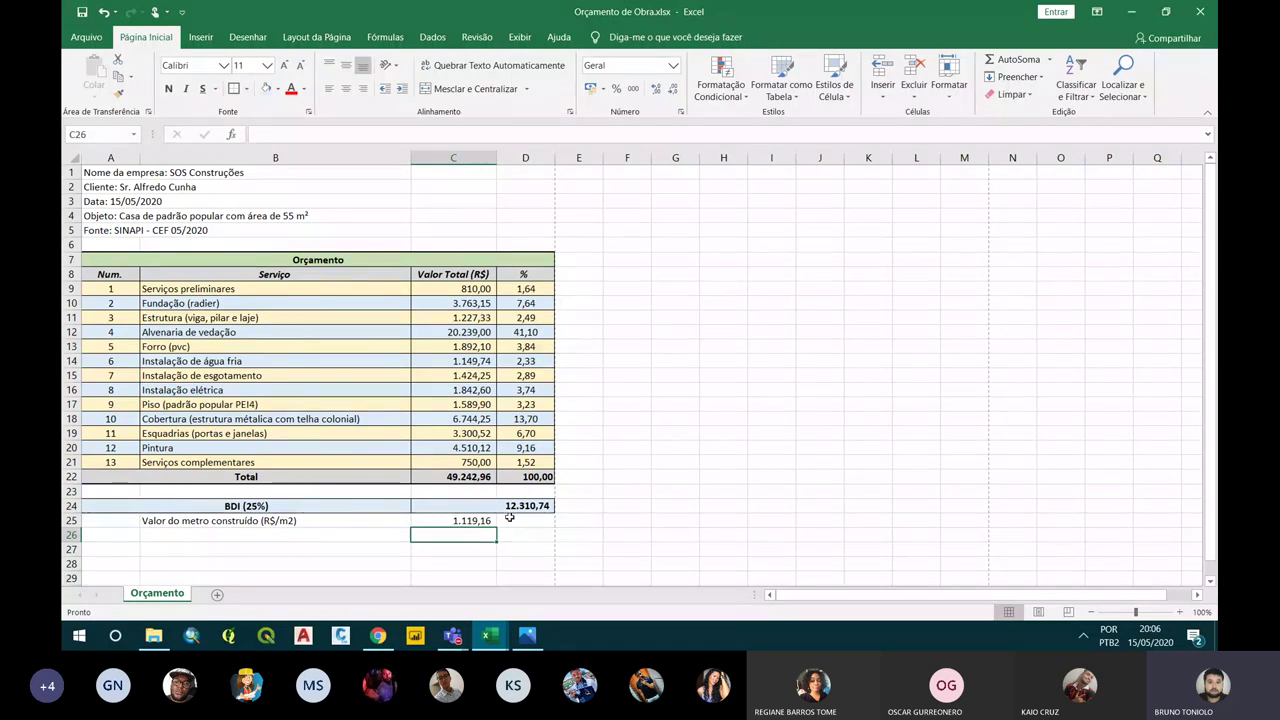
{"action": "mouse_move", "coordinate": [450, 541]}
{"action": "left_mouse_down"}
{"action": "mouse_move", "coordinate": [452, 523]}
{"action": "mouse_move", "coordinate": [525, 521]}
{"action": "left_mouse_up"}
Merge the 1.119,16 value across C:D, then merge, centre and bold the label in A25:B25
{"action": "key", "text": "Escape"}
{"action": "left_click", "coordinate": [470, 88]}
{"action": "left_click_drag", "start_coordinate": [135, 521], "coordinate": [499, 521]}
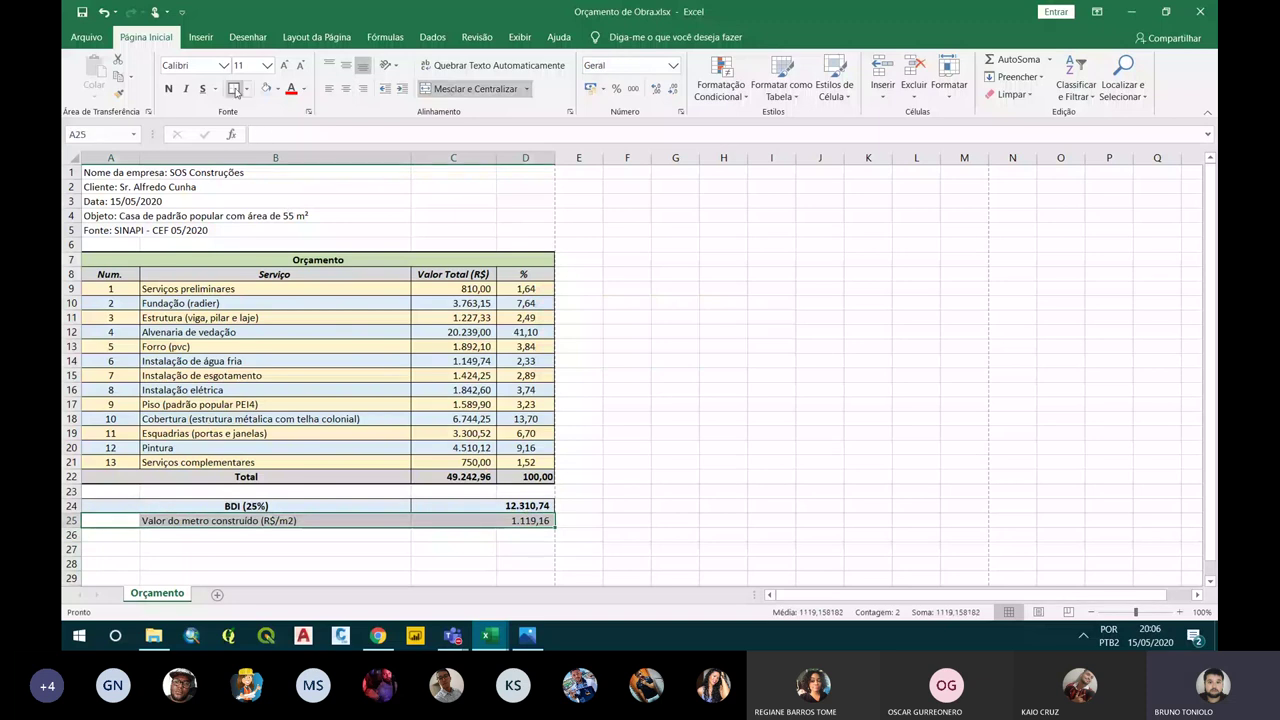
{"action": "left_click_drag", "start_coordinate": [360, 514], "coordinate": [424, 505]}
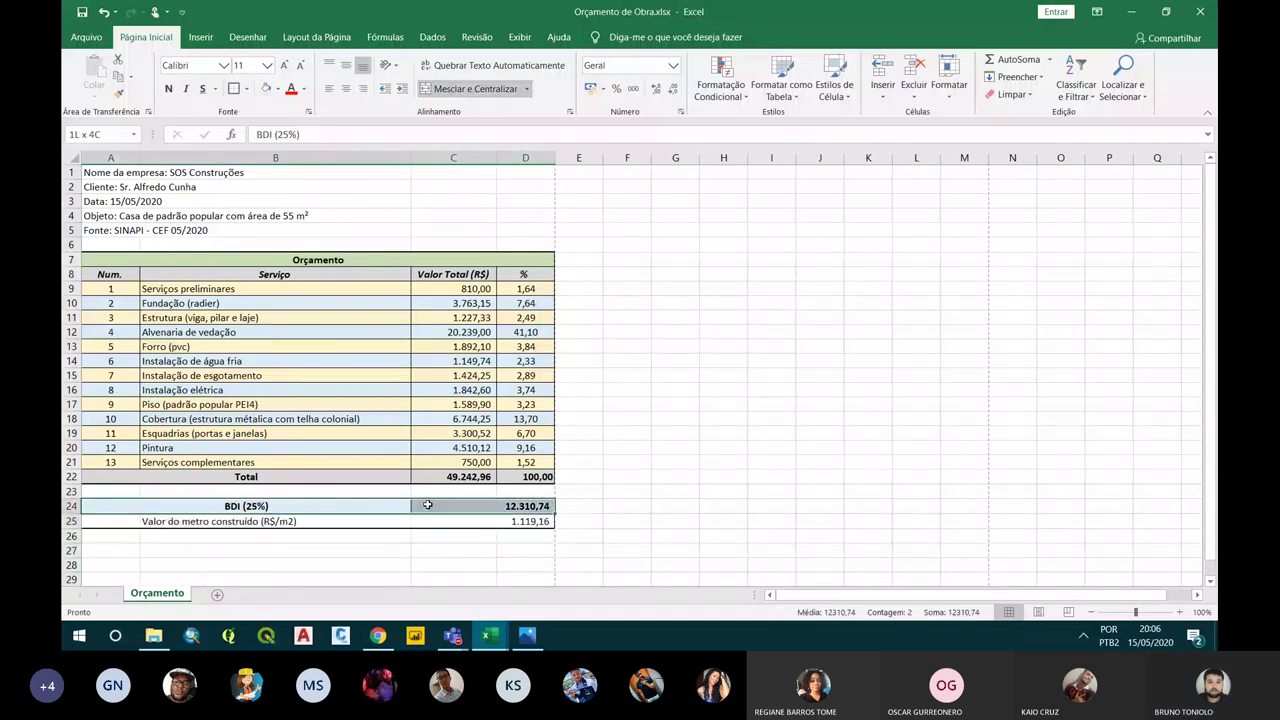
{"action": "mouse_move", "coordinate": [106, 524]}
{"action": "left_mouse_down"}
{"action": "mouse_move", "coordinate": [523, 510]}
{"action": "mouse_move", "coordinate": [521, 524]}
{"action": "left_mouse_up"}
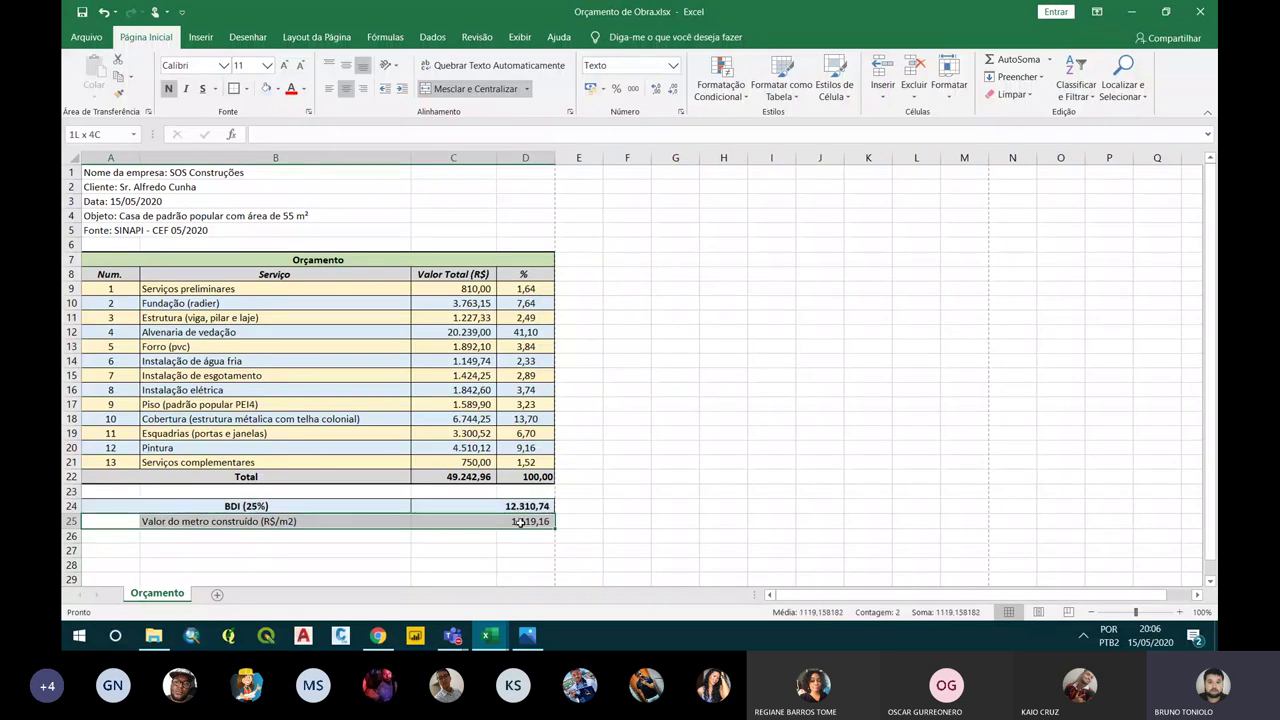
{"action": "left_click", "coordinate": [316, 520]}
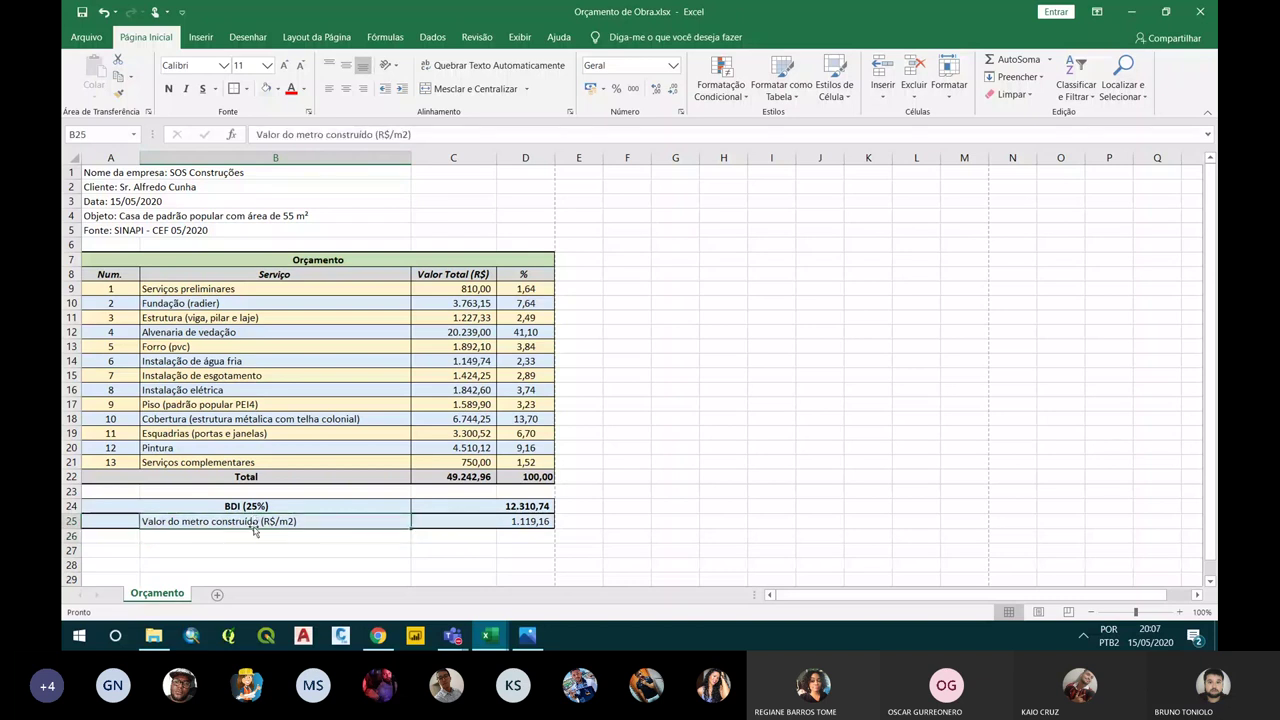
{"action": "left_click_drag", "start_coordinate": [166, 521], "coordinate": [112, 521]}
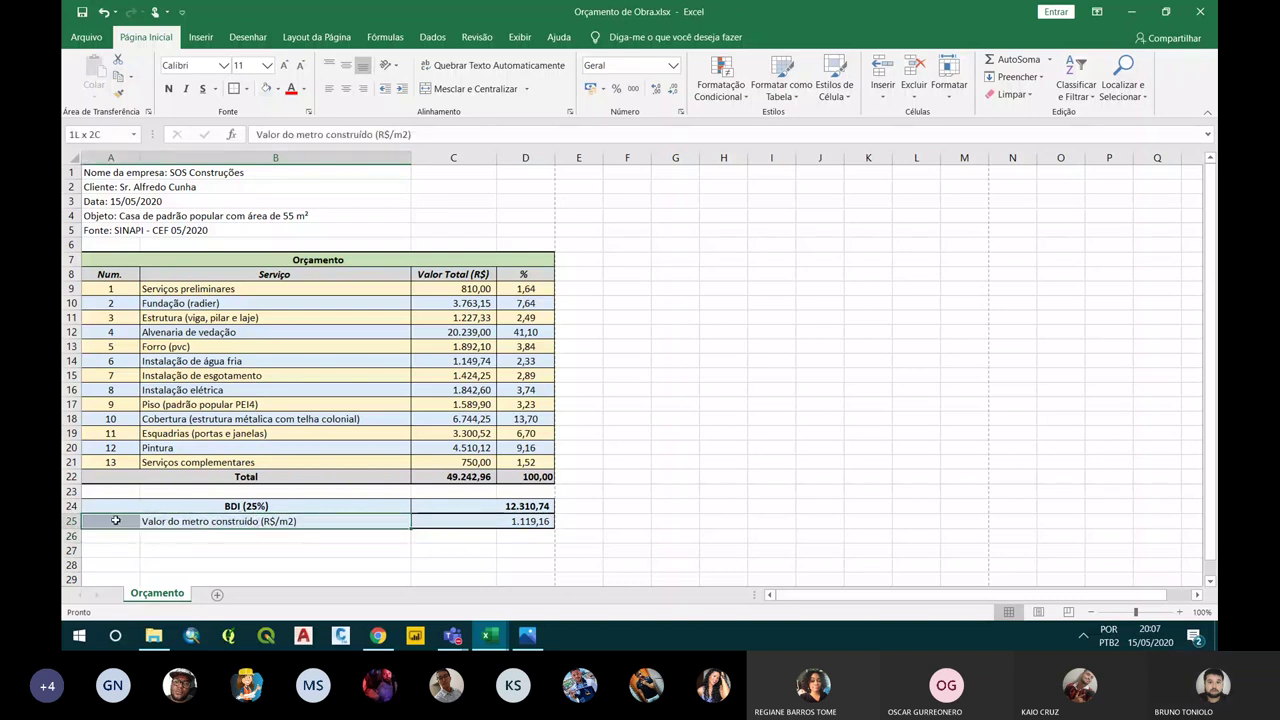
{"action": "left_click", "coordinate": [465, 90]}
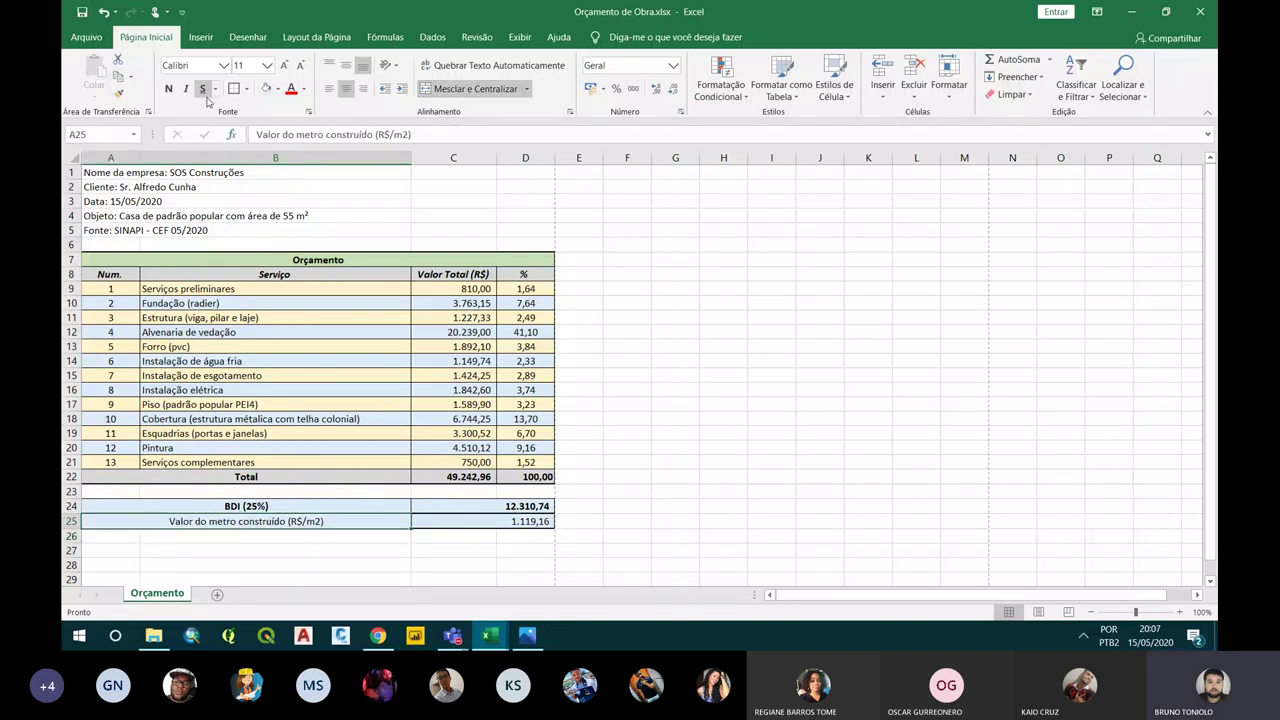
{"action": "left_click", "coordinate": [168, 88]}
{"action": "left_click", "coordinate": [360, 510]}
Give A24:D25 all borders plus a thick outside border
{"action": "left_click_drag", "start_coordinate": [360, 514], "coordinate": [520, 521]}
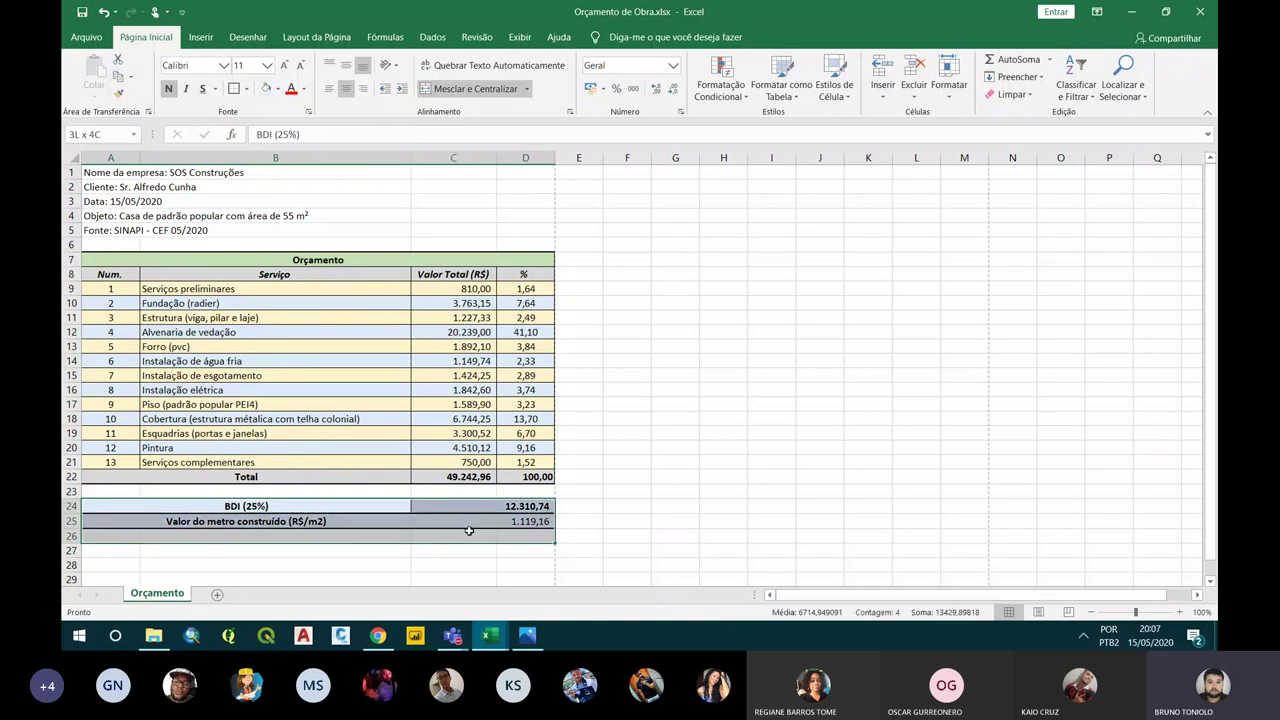
{"action": "left_click", "coordinate": [248, 89]}
{"action": "left_click", "coordinate": [265, 220]}
{"action": "left_click", "coordinate": [248, 89]}
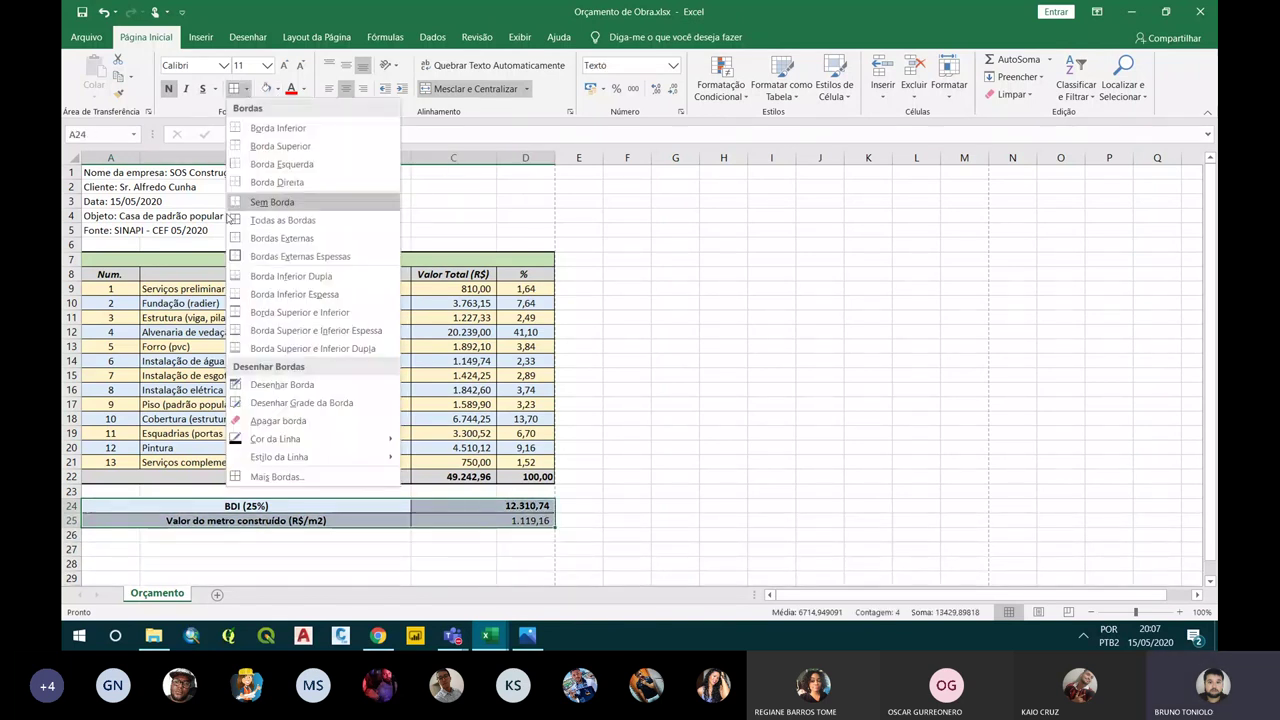
{"action": "left_click", "coordinate": [290, 249]}
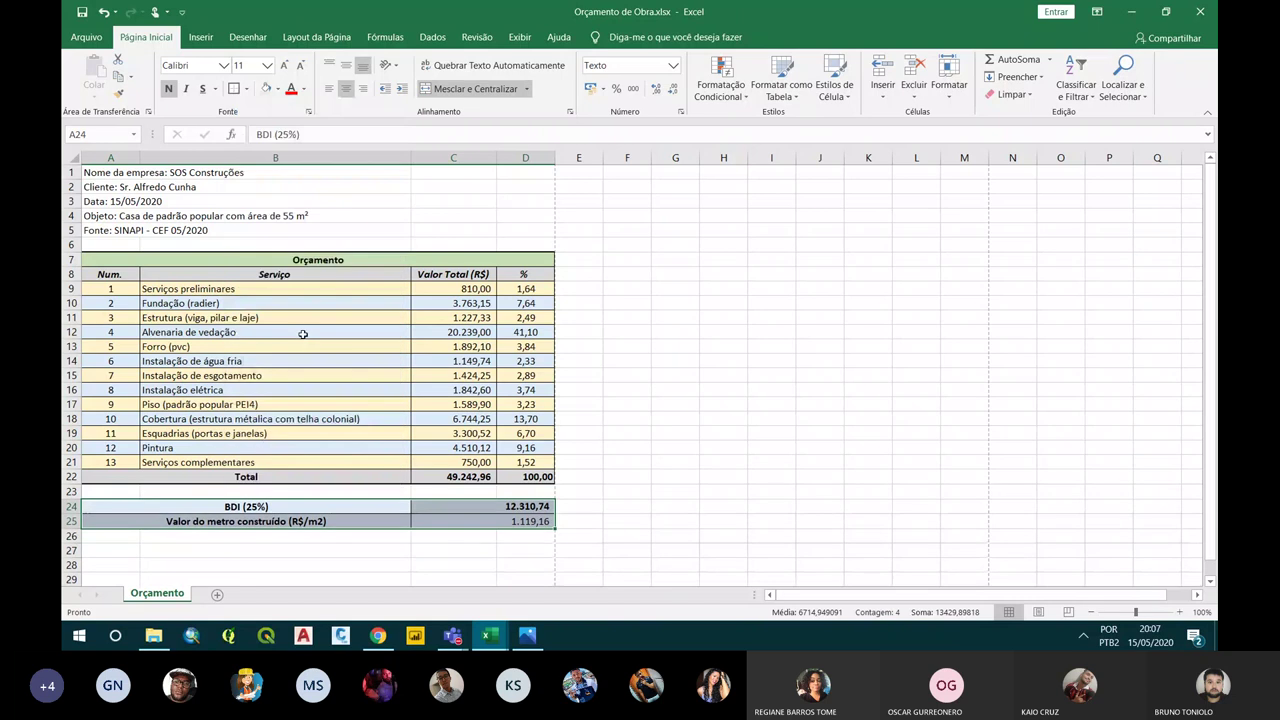
Deselect the table to check the borders and the C25 formula
{"action": "left_click", "coordinate": [390, 540]}
{"action": "left_click", "coordinate": [455, 521]}
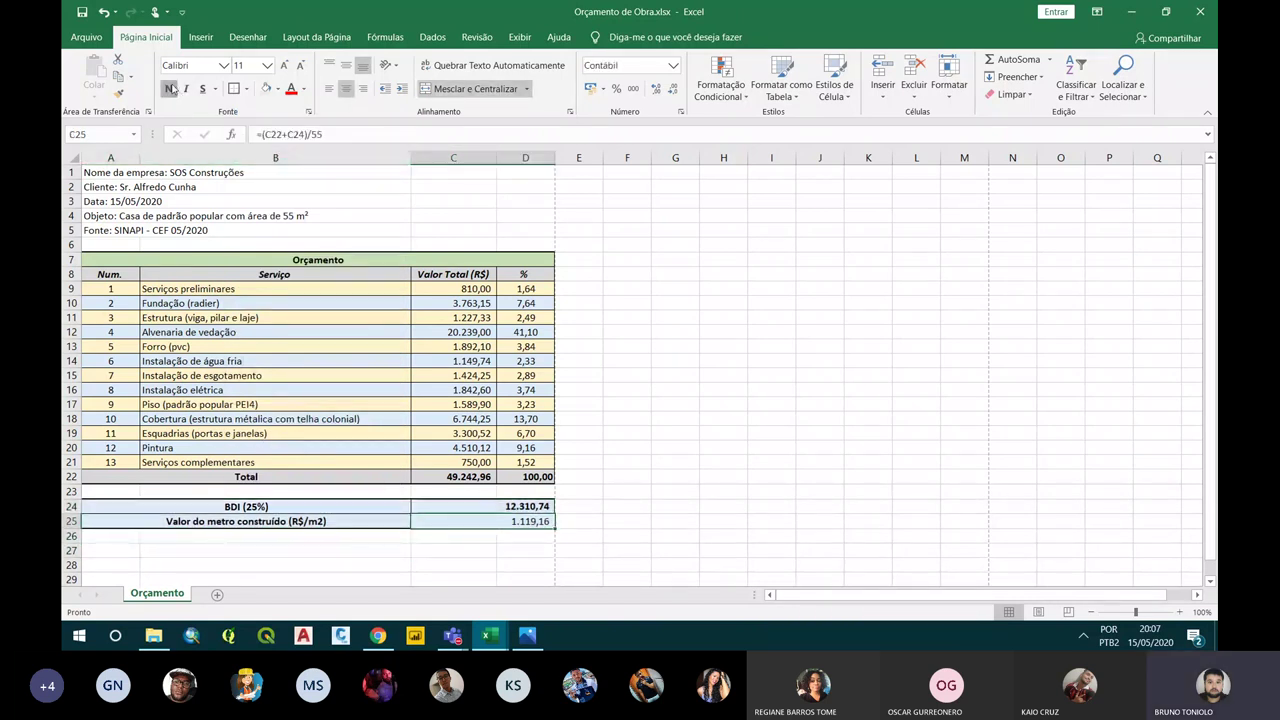
{"action": "left_click", "coordinate": [329, 288]}
{"action": "left_click", "coordinate": [400, 551]}
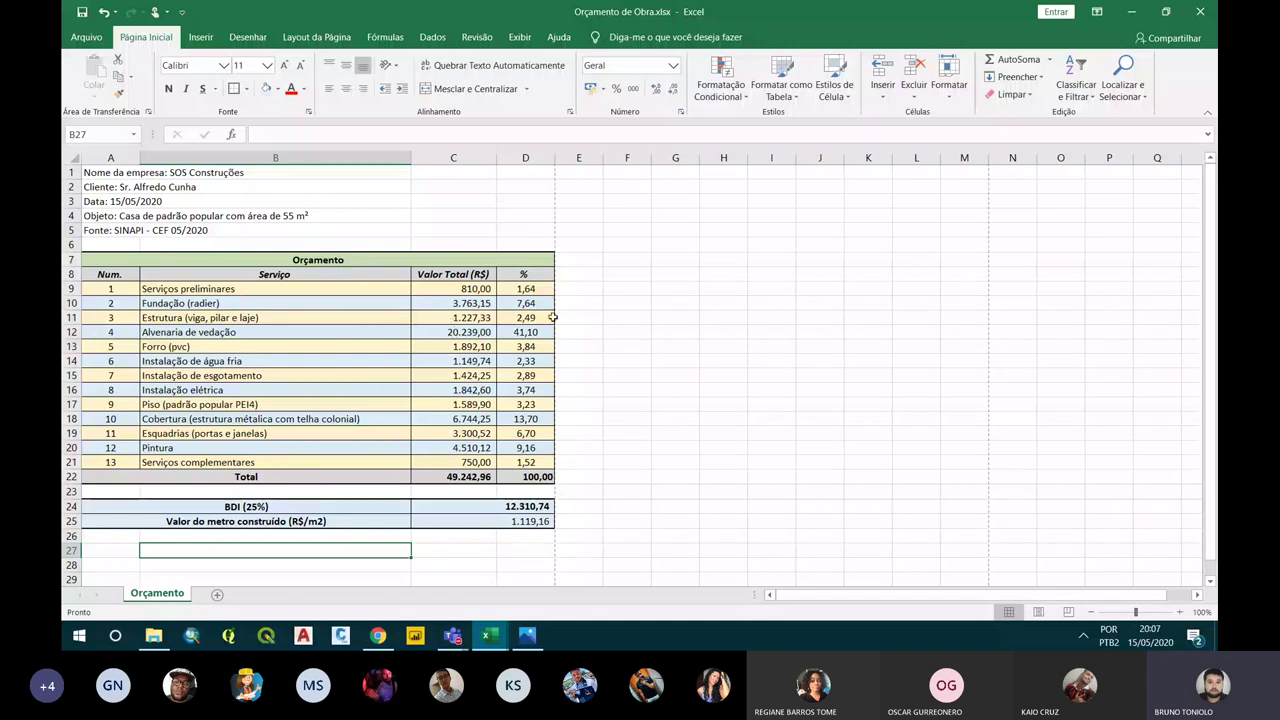
Check the page orientation on Page Layout, keeping portrait
{"action": "left_click", "coordinate": [316, 37]}
{"action": "left_click", "coordinate": [227, 86]}
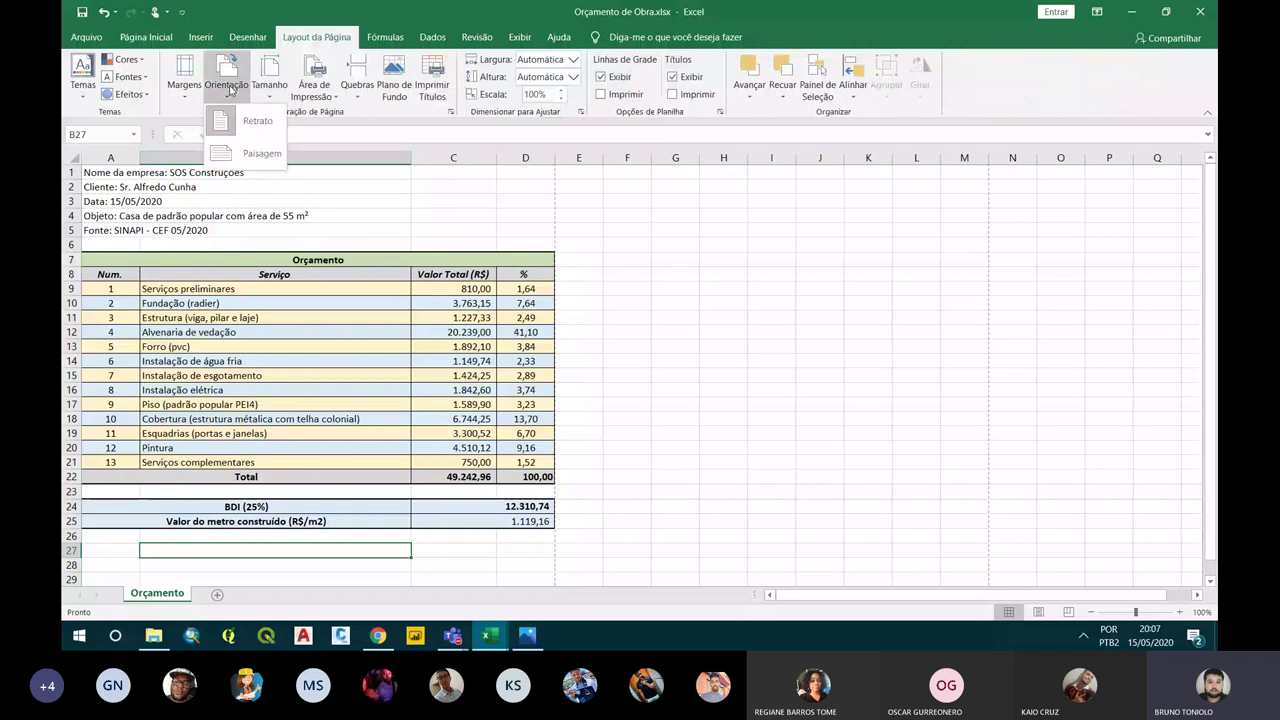
{"action": "left_click", "coordinate": [260, 122]}
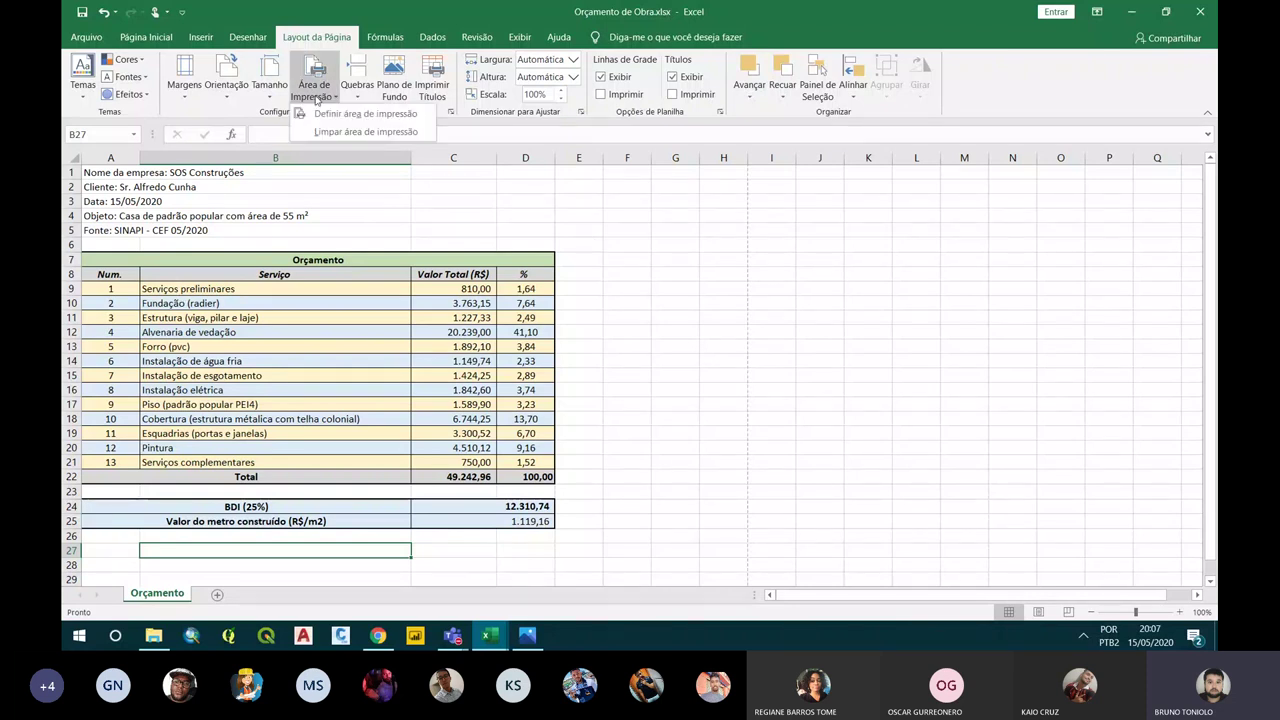
Set the print area to A1:D25, from the header through the cost-per-m² row
{"action": "left_click", "coordinate": [314, 92]}
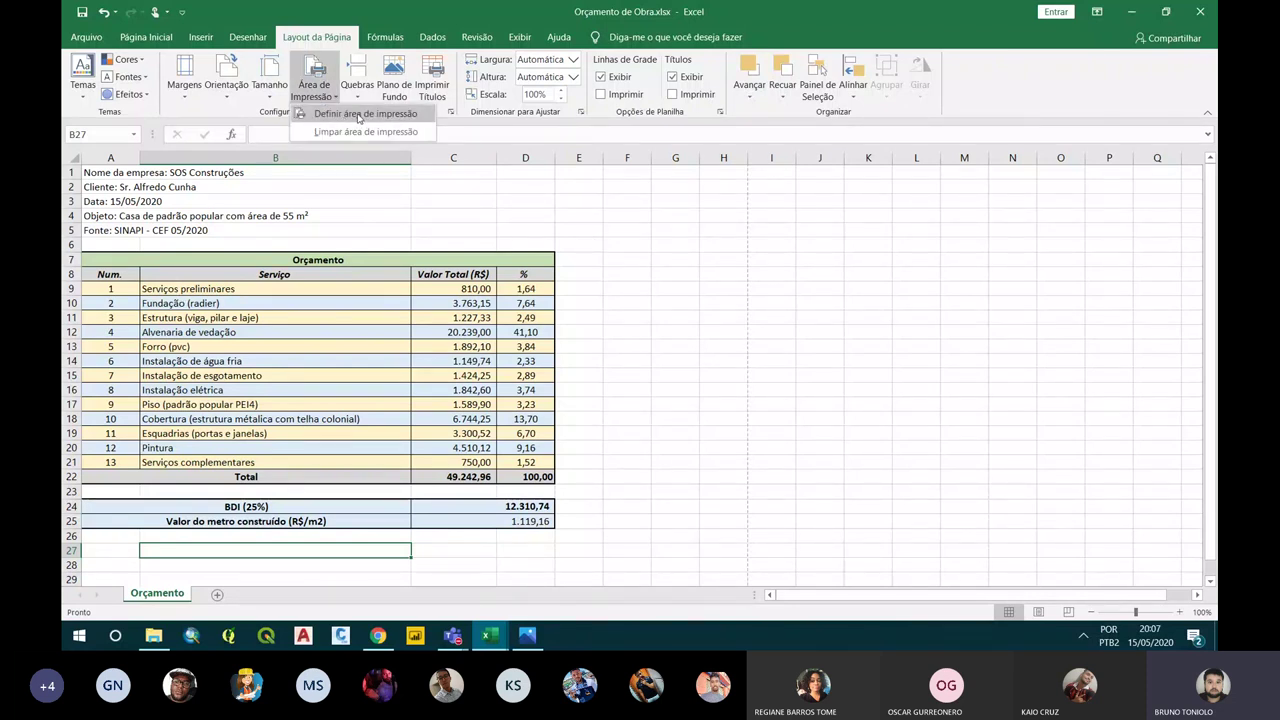
{"action": "left_click", "coordinate": [359, 115]}
{"action": "left_click", "coordinate": [617, 369]}
{"action": "left_click_drag", "start_coordinate": [100, 172], "coordinate": [552, 519]}
{"action": "left_click", "coordinate": [313, 95]}
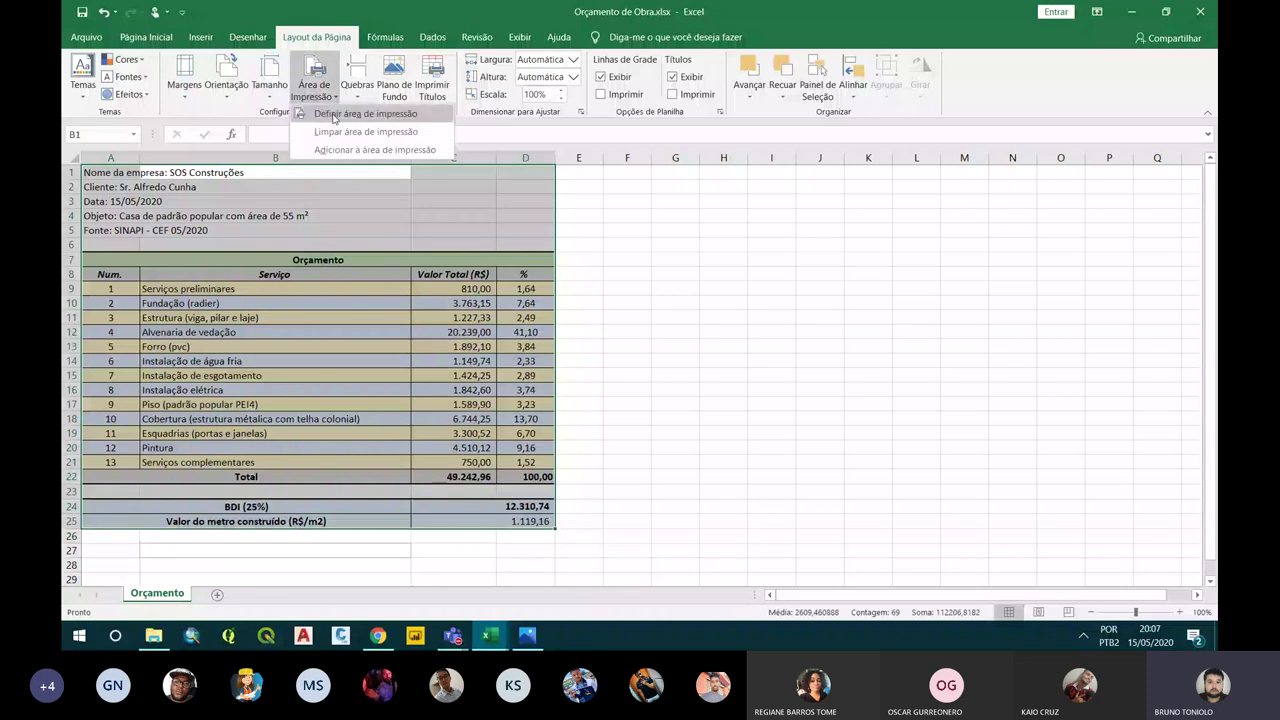
{"action": "left_click", "coordinate": [334, 115]}
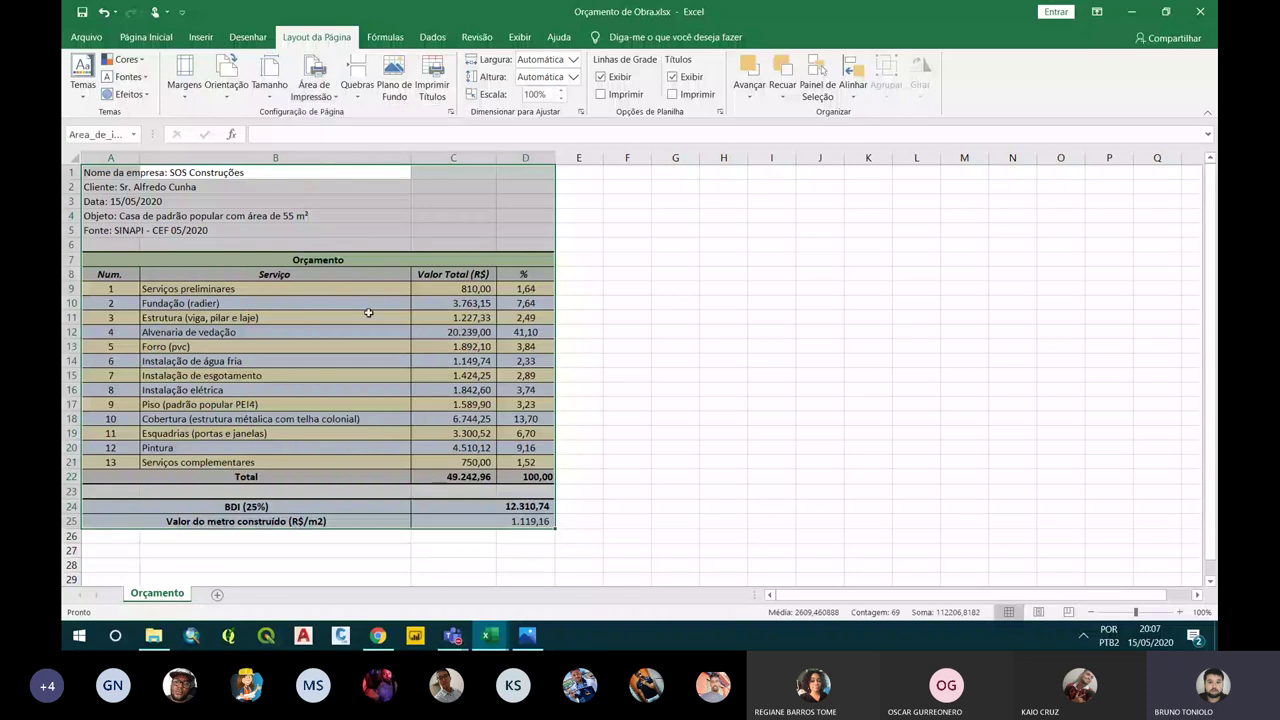
{"action": "left_click", "coordinate": [367, 316]}
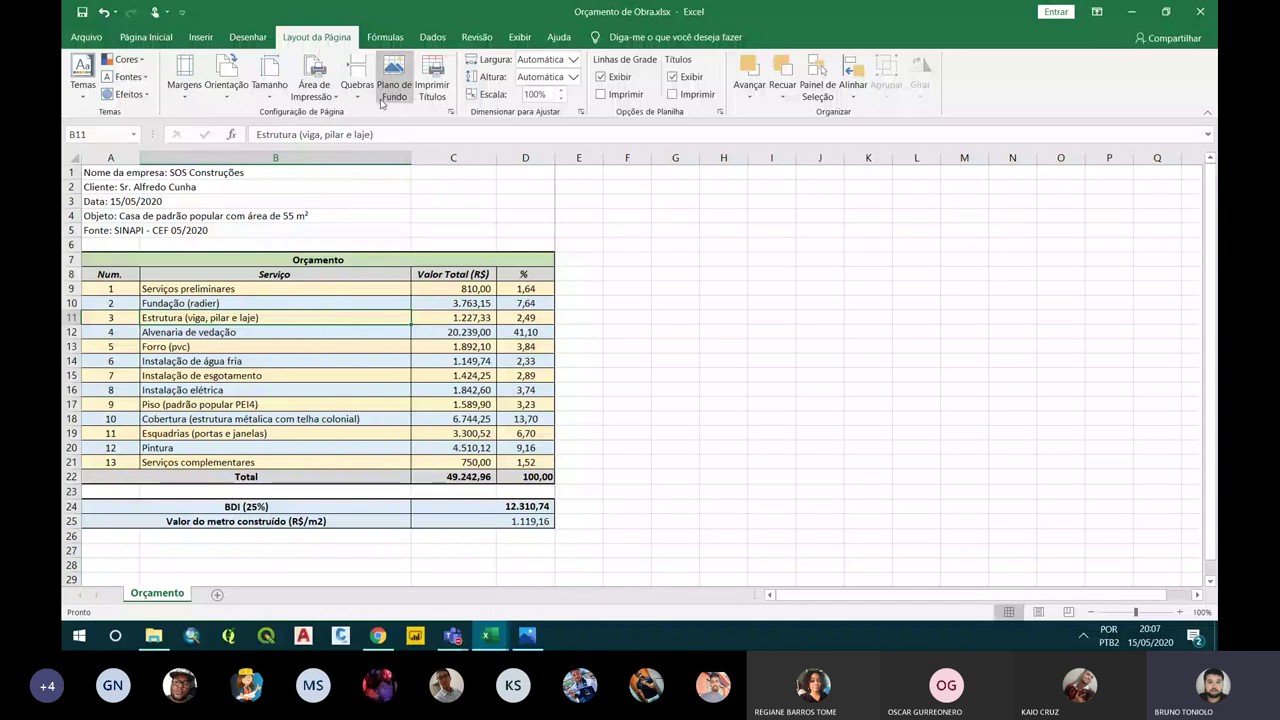
Switch to Page Layout view and scroll through the budget page
{"action": "left_click", "coordinate": [507, 37]}
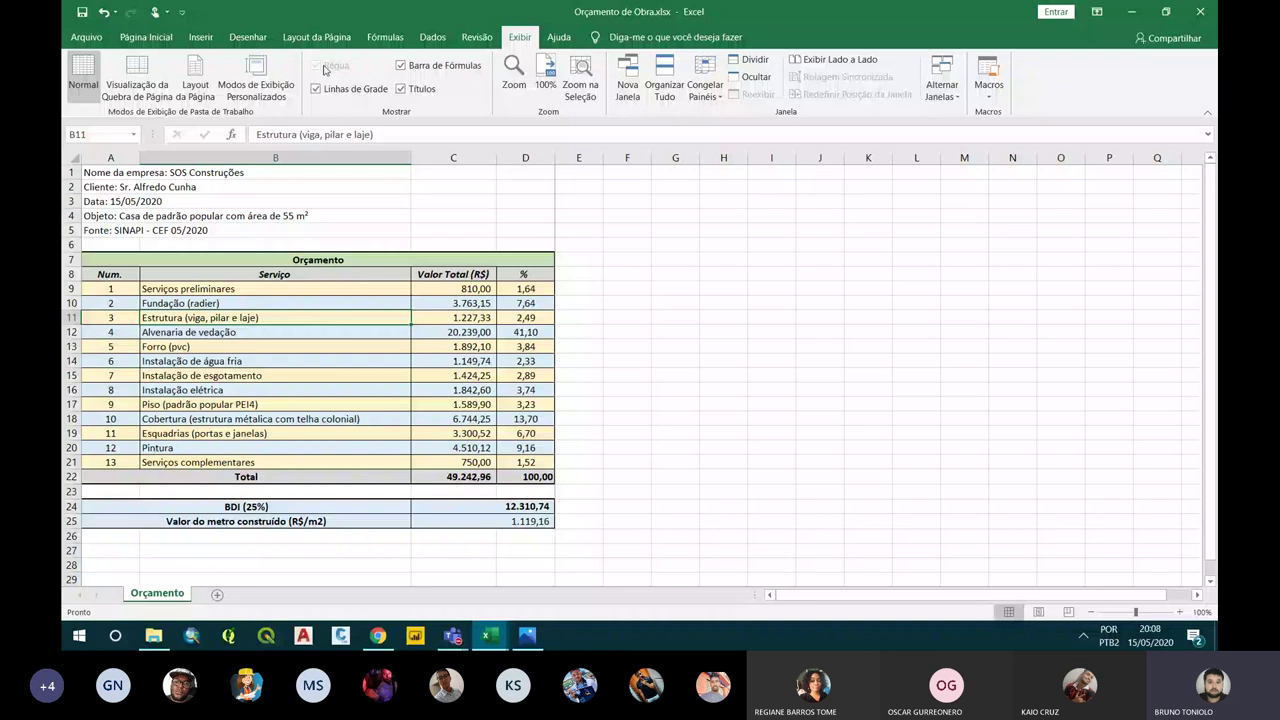
{"action": "left_click", "coordinate": [195, 87]}
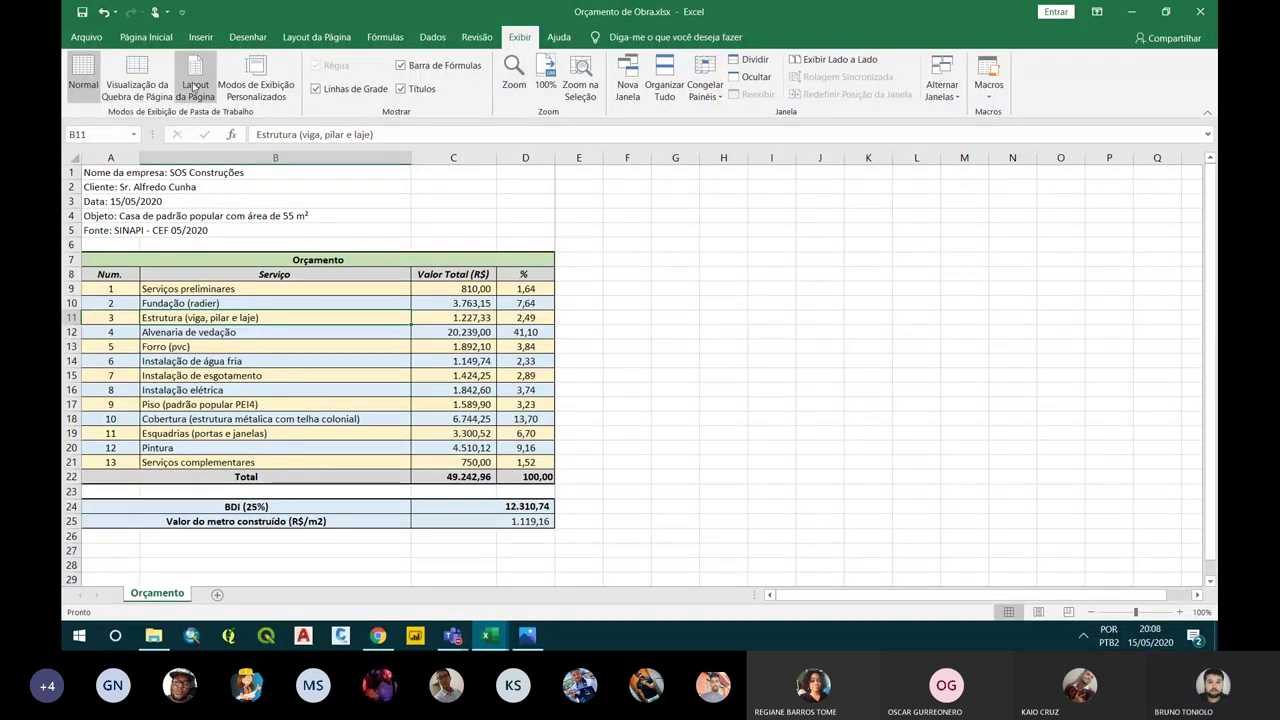
{"action": "scroll", "coordinate": [433, 319], "scroll_direction": "down", "scroll_amount": 6}
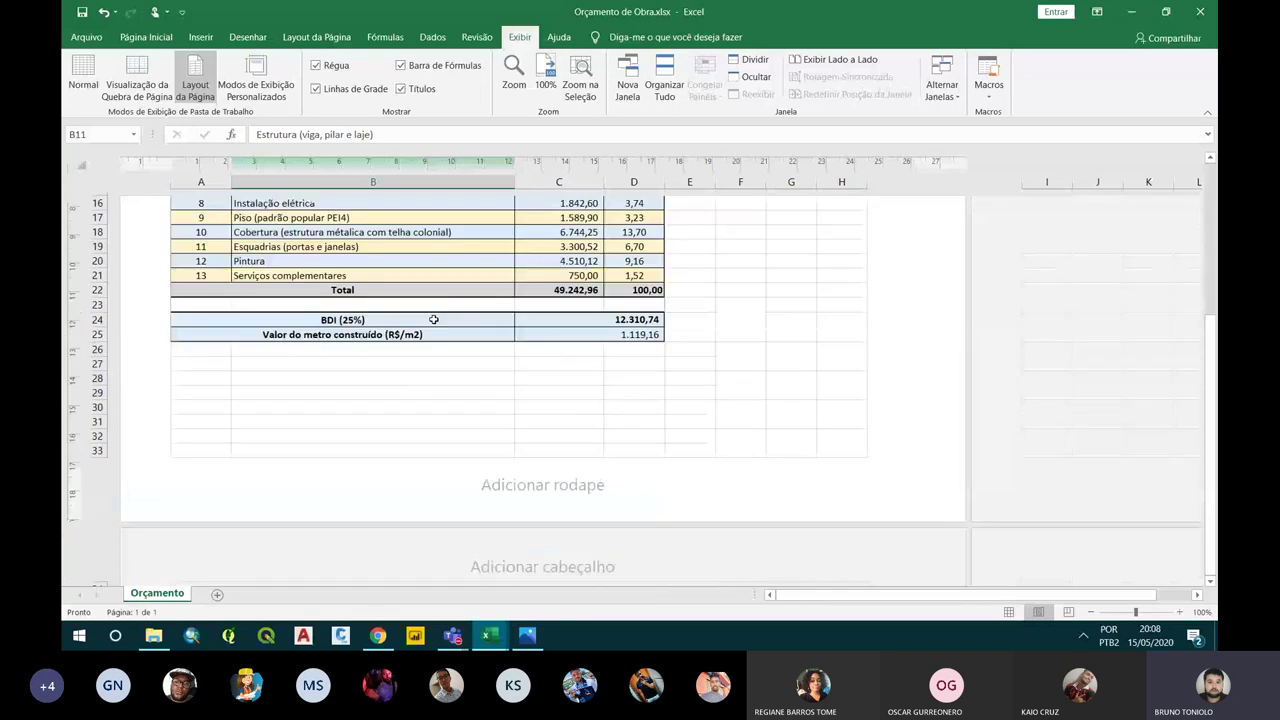
{"action": "scroll", "coordinate": [433, 319], "scroll_direction": "up", "scroll_amount": 7}
{"action": "scroll", "coordinate": [537, 320], "scroll_direction": "down", "scroll_amount": 4}
{"action": "scroll", "coordinate": [534, 328], "scroll_direction": "down", "scroll_amount": 1}
{"action": "scroll", "coordinate": [534, 328], "scroll_direction": "up", "scroll_amount": 5}
{"action": "scroll", "coordinate": [655, 295], "scroll_direction": "down", "scroll_amount": 6}
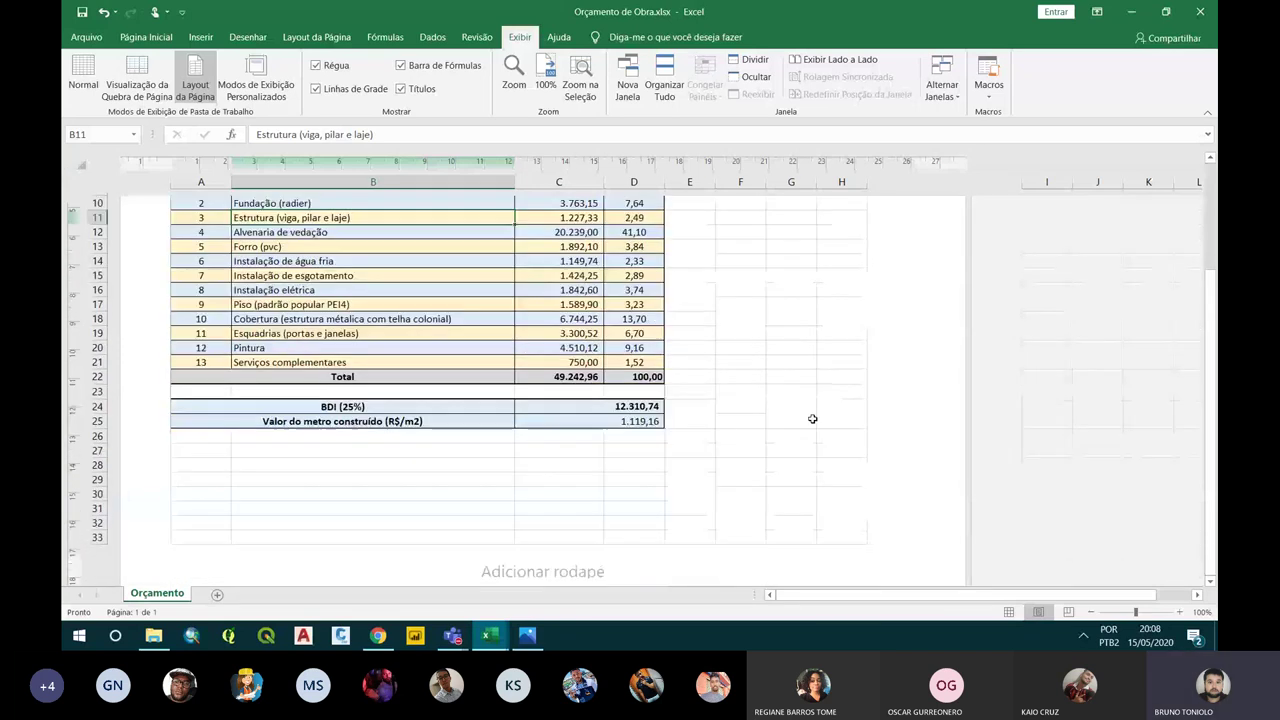
{"action": "scroll", "coordinate": [392, 351], "scroll_direction": "up", "scroll_amount": 4}
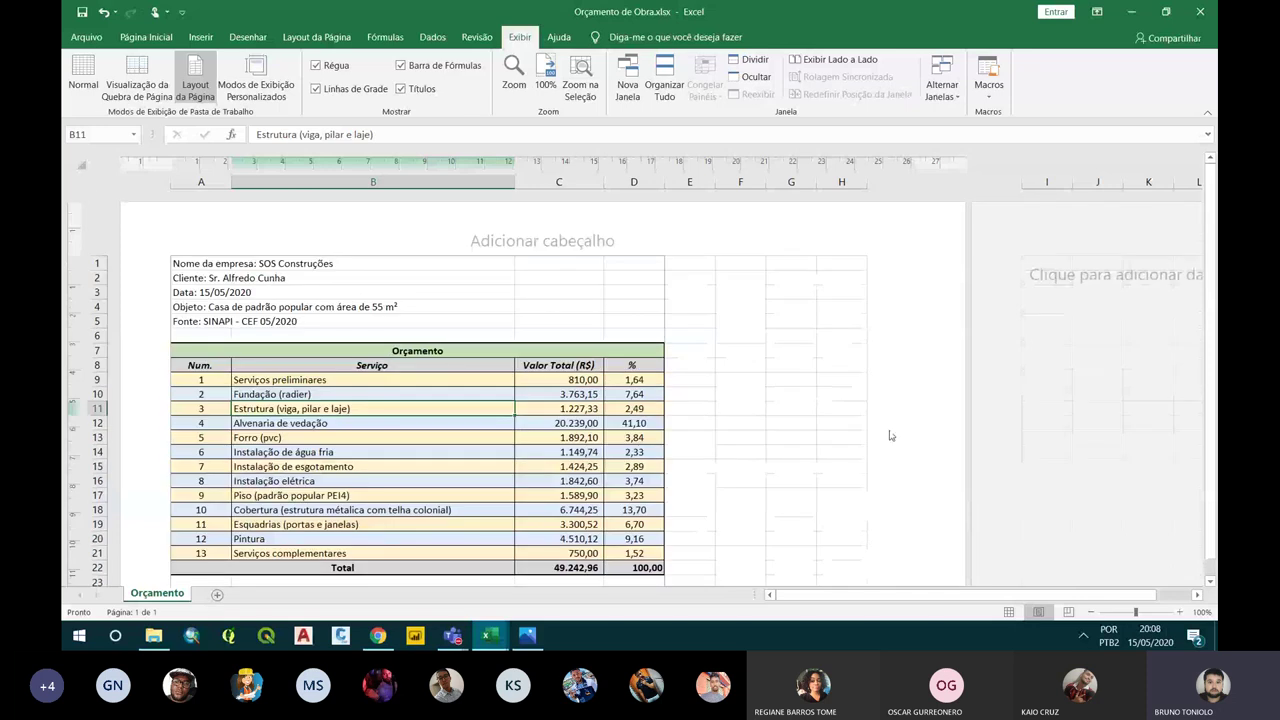
Look at Page Break Preview, then return to Normal view
{"action": "left_click", "coordinate": [137, 84]}
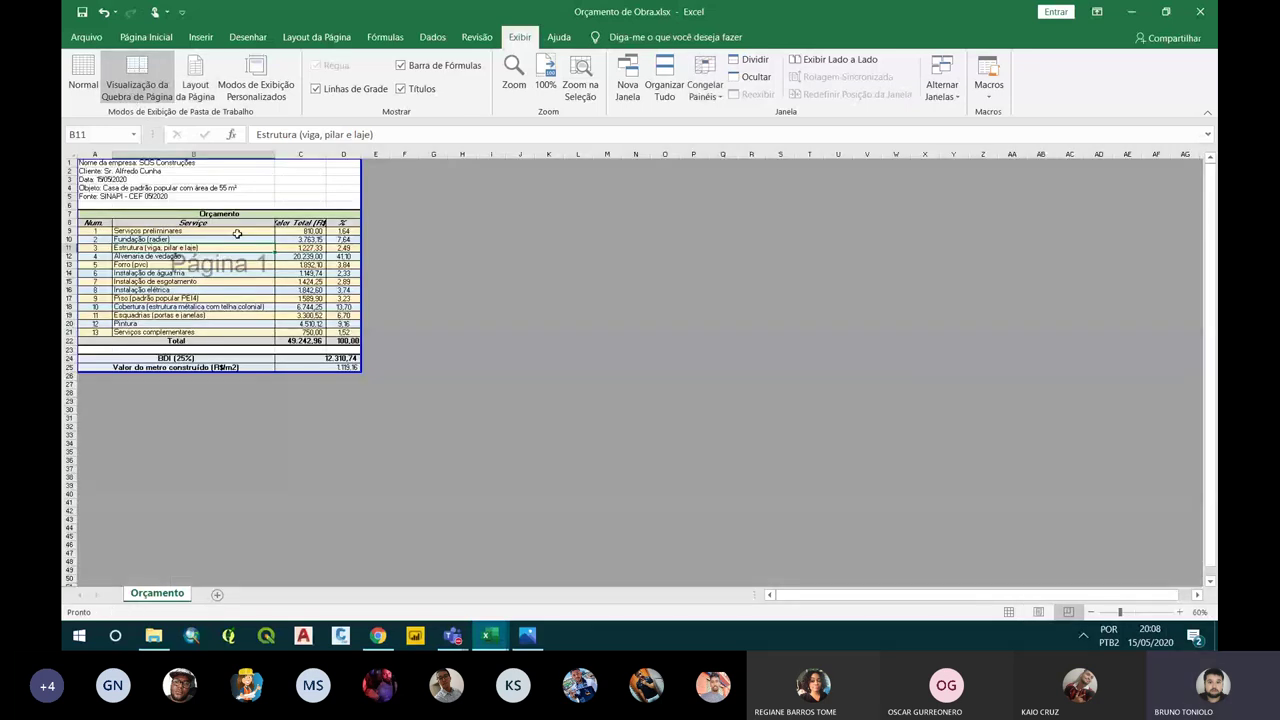
{"action": "key", "text": "alt+k"}
{"action": "key", "text": "n"}
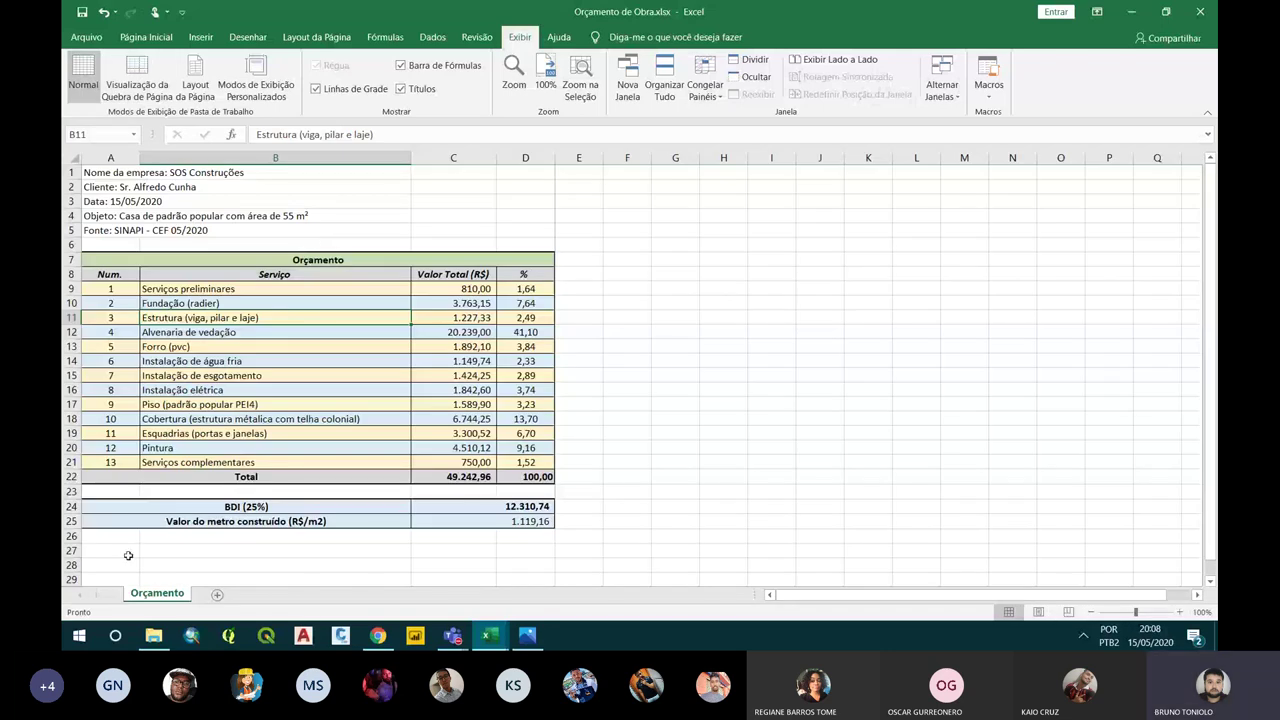
Select the budget table from A1 and open the File > Print preview
{"action": "left_click", "coordinate": [595, 180]}
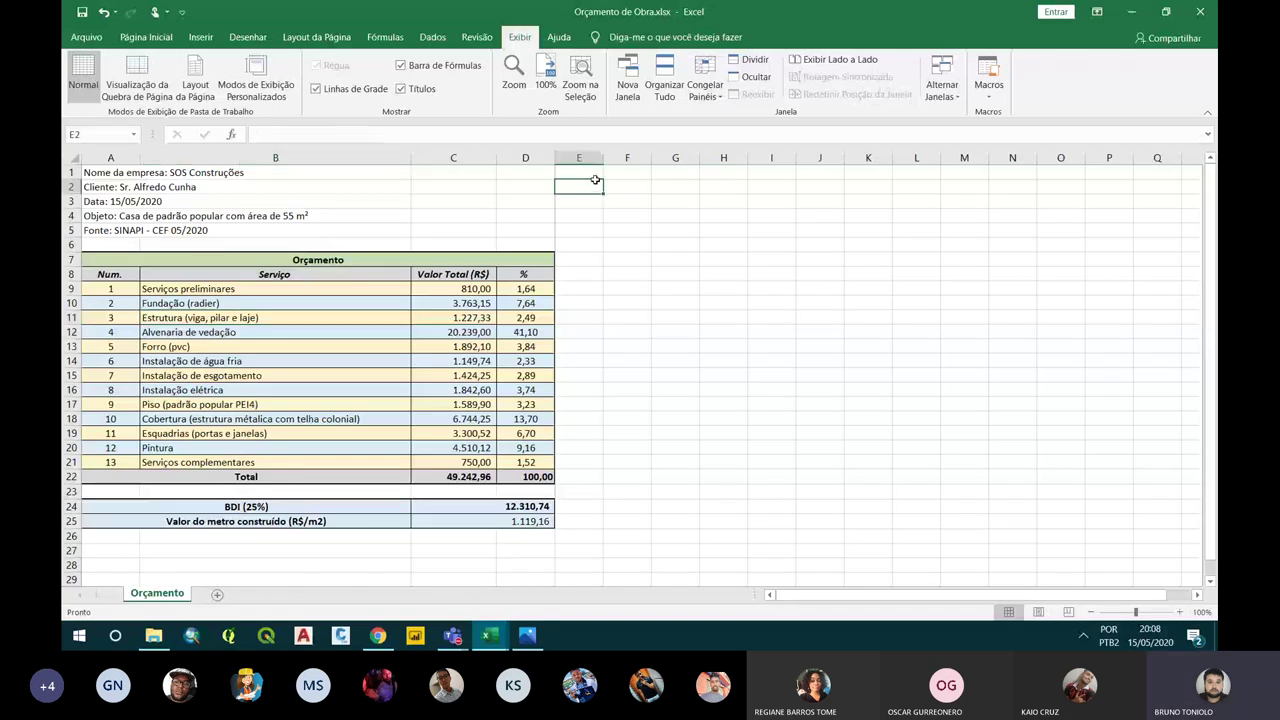
{"action": "left_click", "coordinate": [388, 193]}
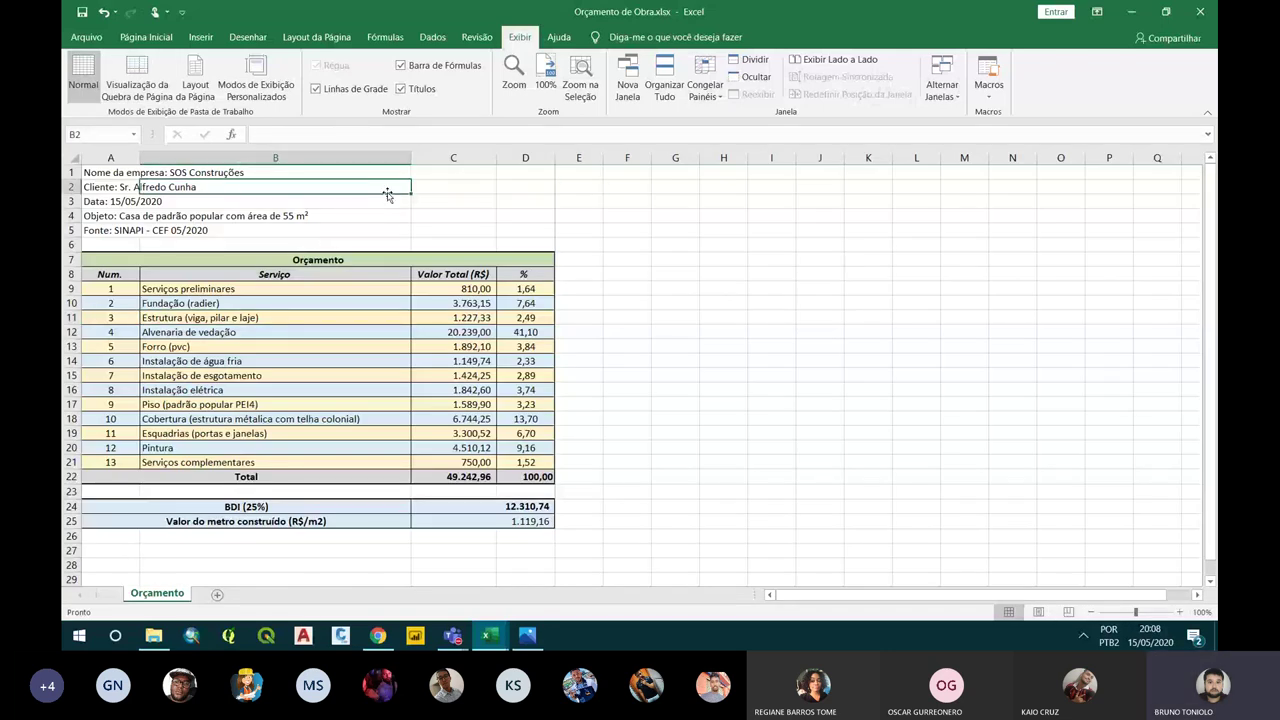
{"action": "left_click_drag", "start_coordinate": [388, 175], "coordinate": [524, 516]}
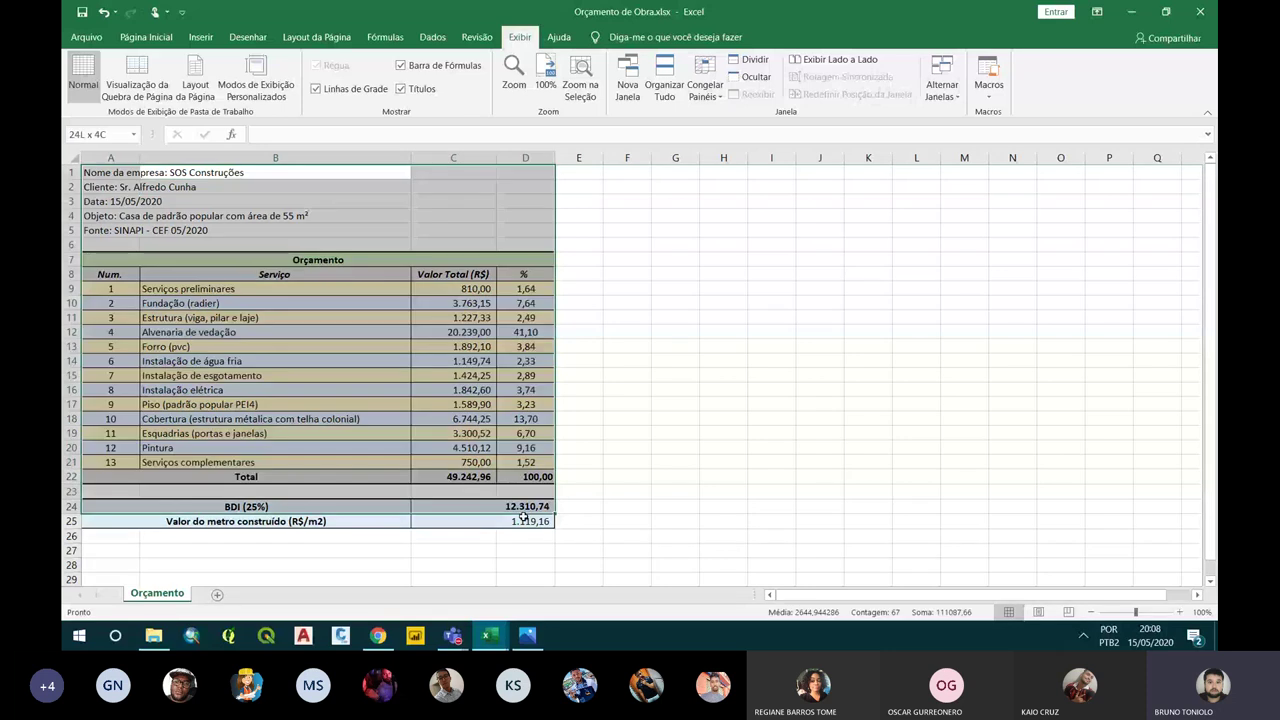
{"action": "left_click", "coordinate": [86, 37]}
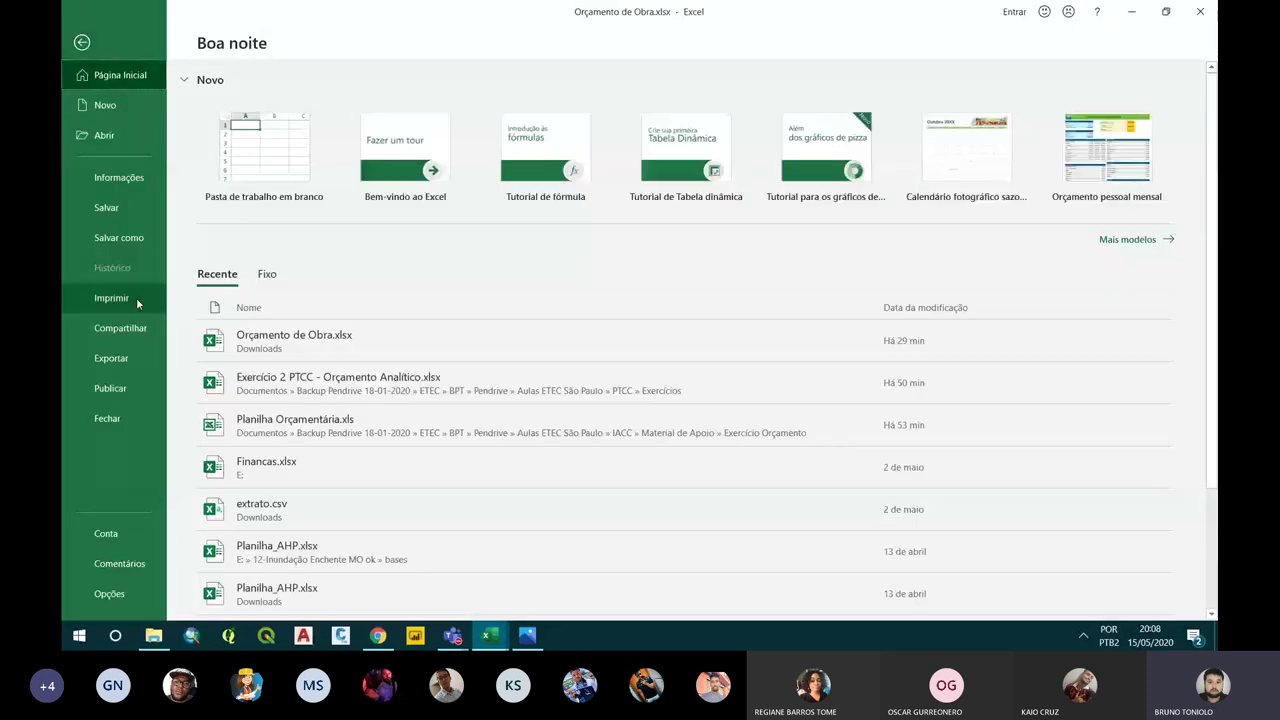
{"action": "left_click", "coordinate": [136, 297]}
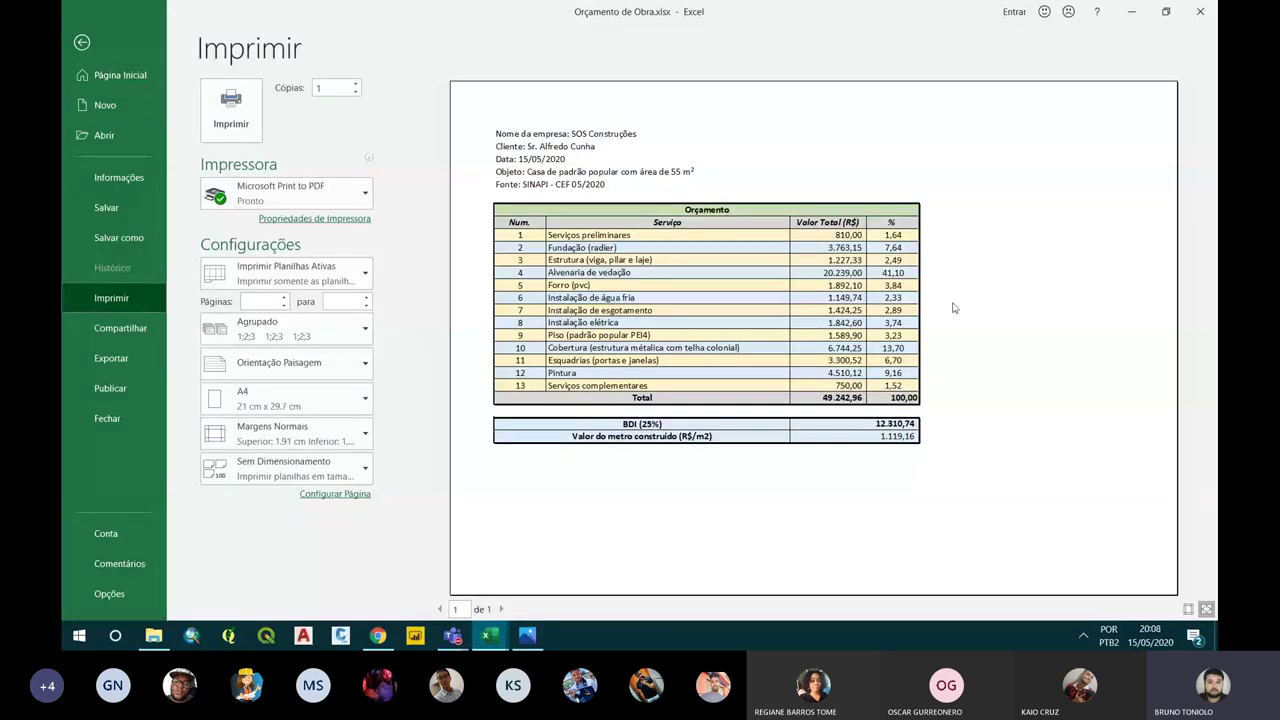
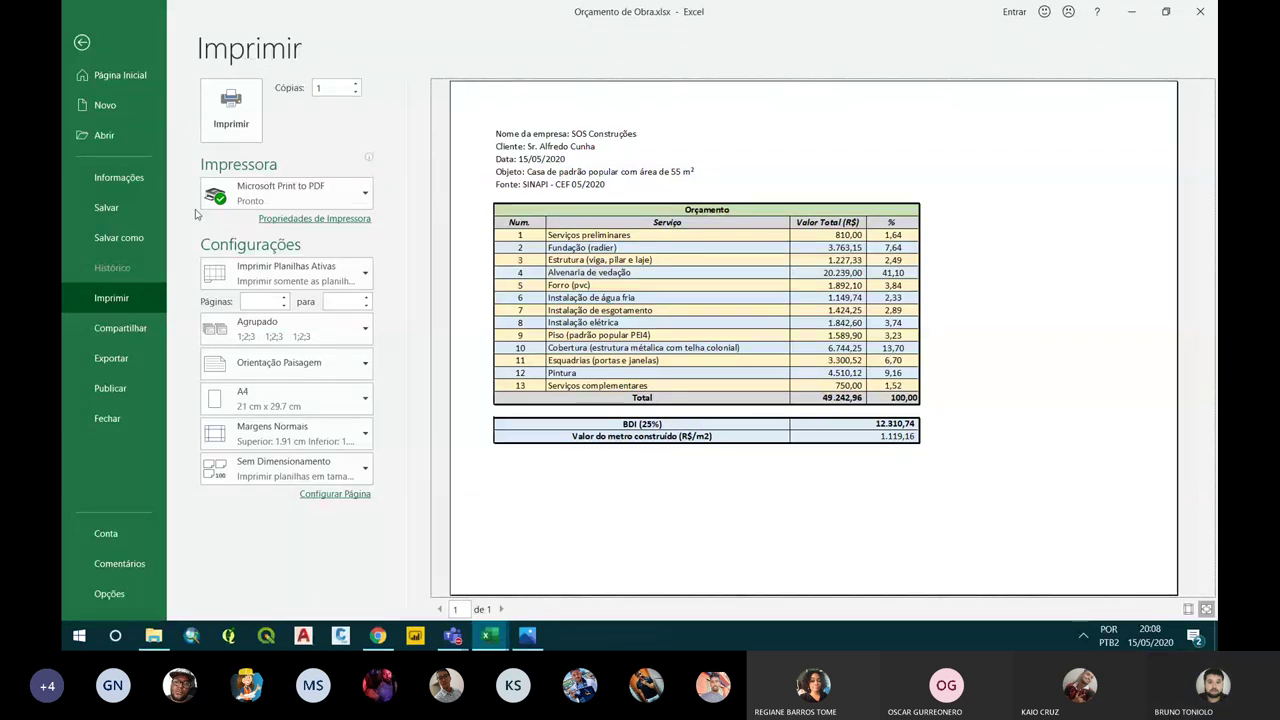
Print to Microsoft Print to PDF with the sheet fitted on one page
{"action": "left_click", "coordinate": [362, 195]}
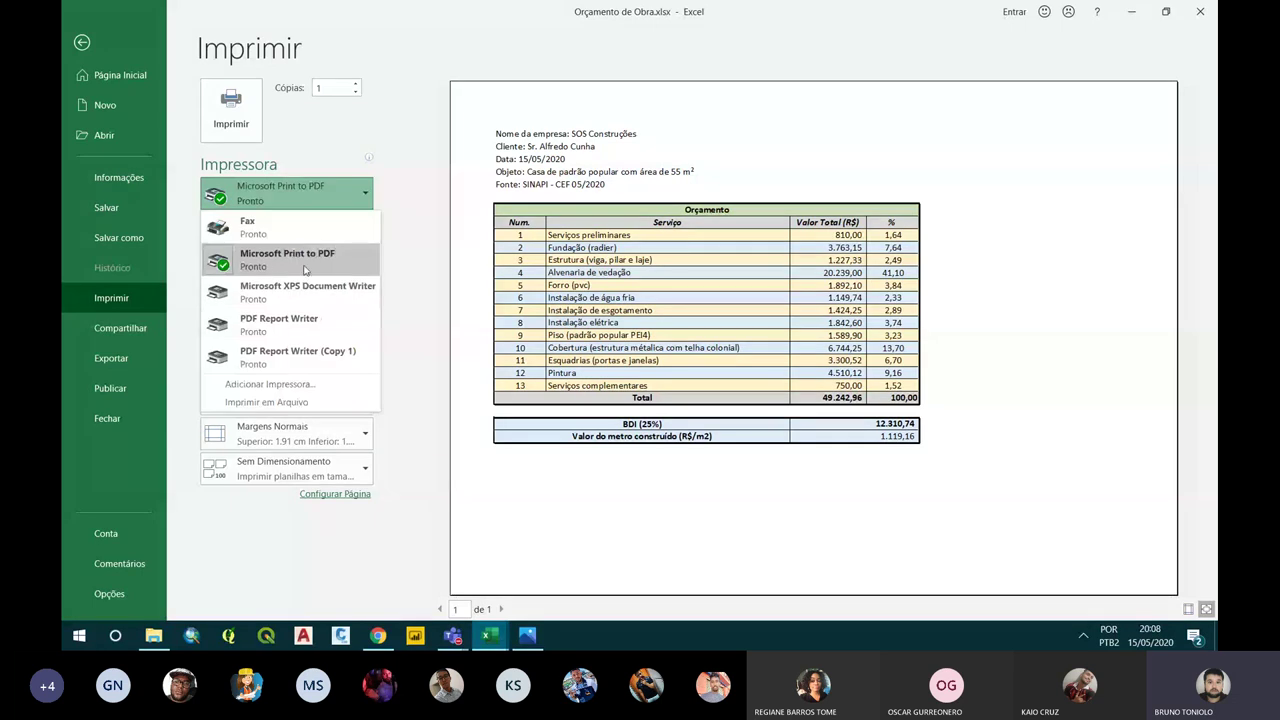
{"action": "left_click", "coordinate": [300, 262]}
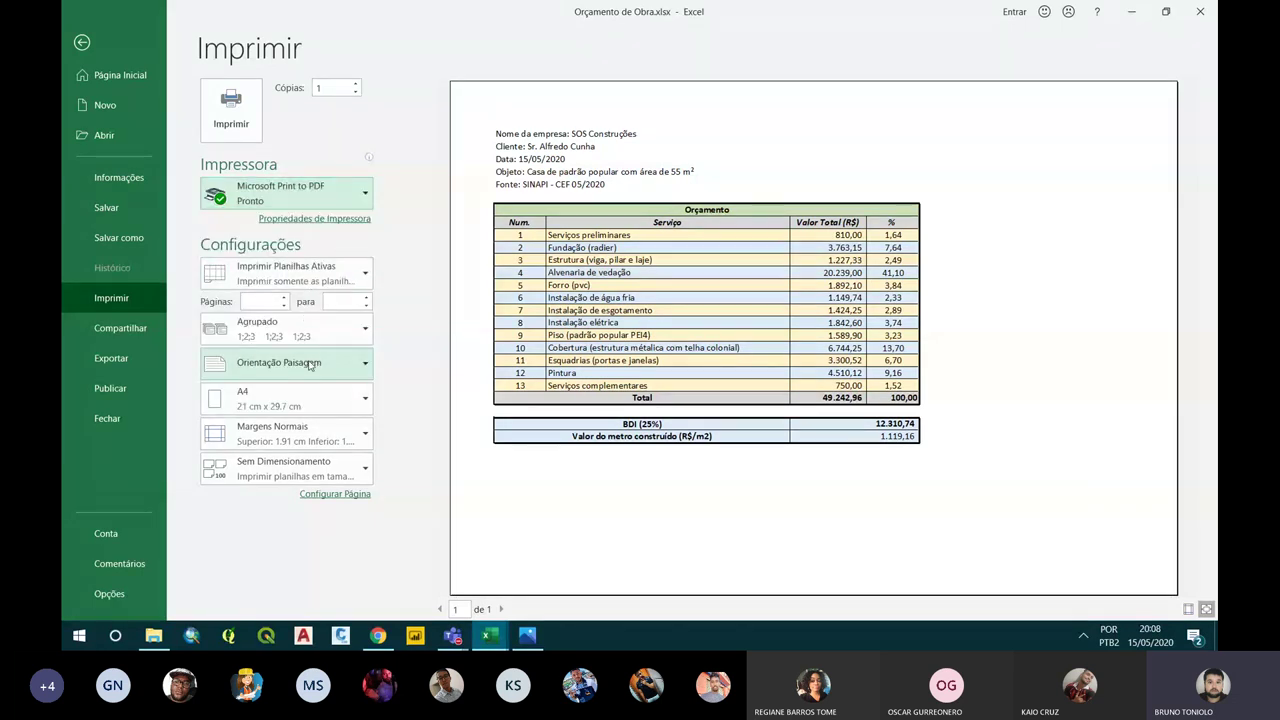
{"action": "left_click", "coordinate": [327, 476]}
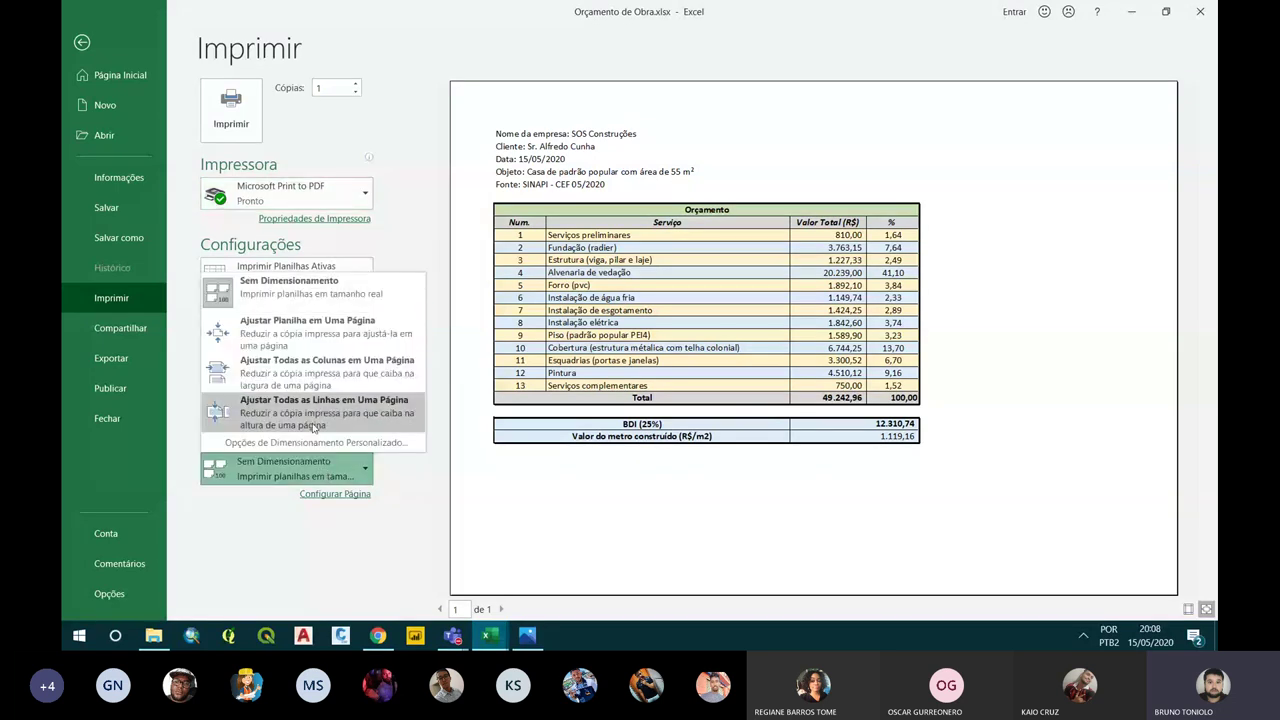
{"action": "left_click", "coordinate": [319, 336]}
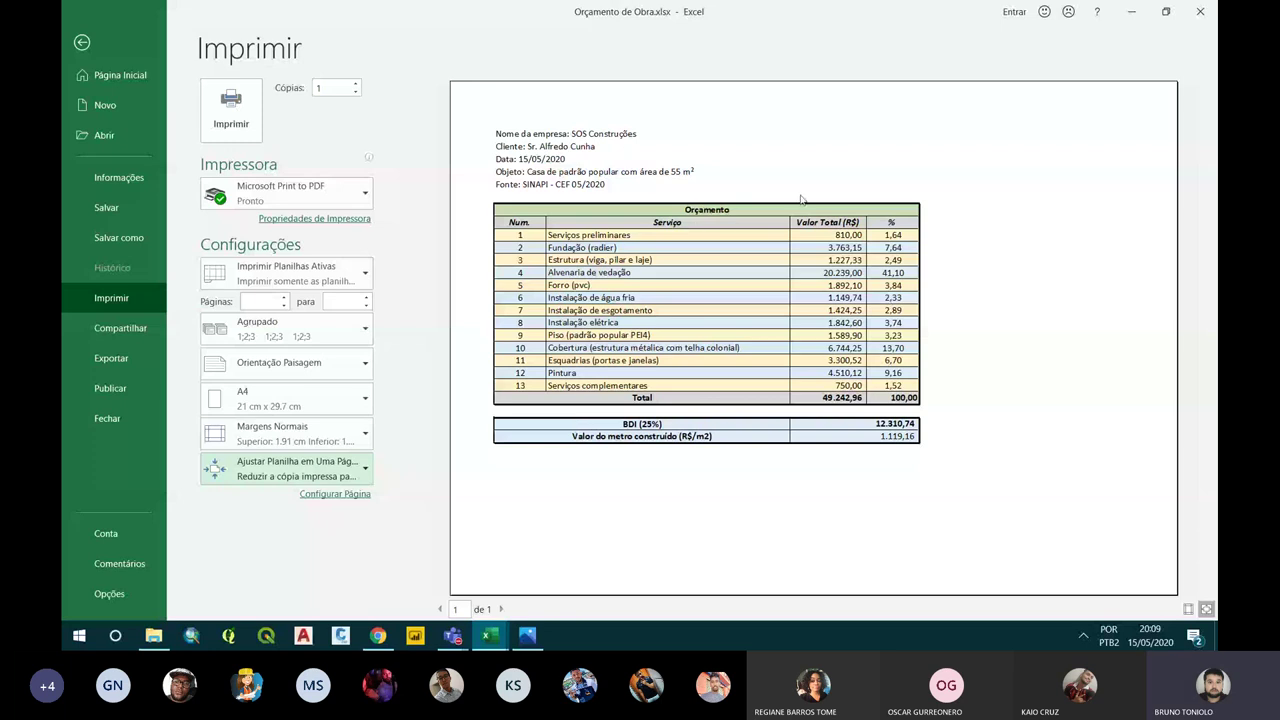
In Page Setup margins, centre the table horizontally and vertically on the page
{"action": "left_click", "coordinate": [340, 494]}
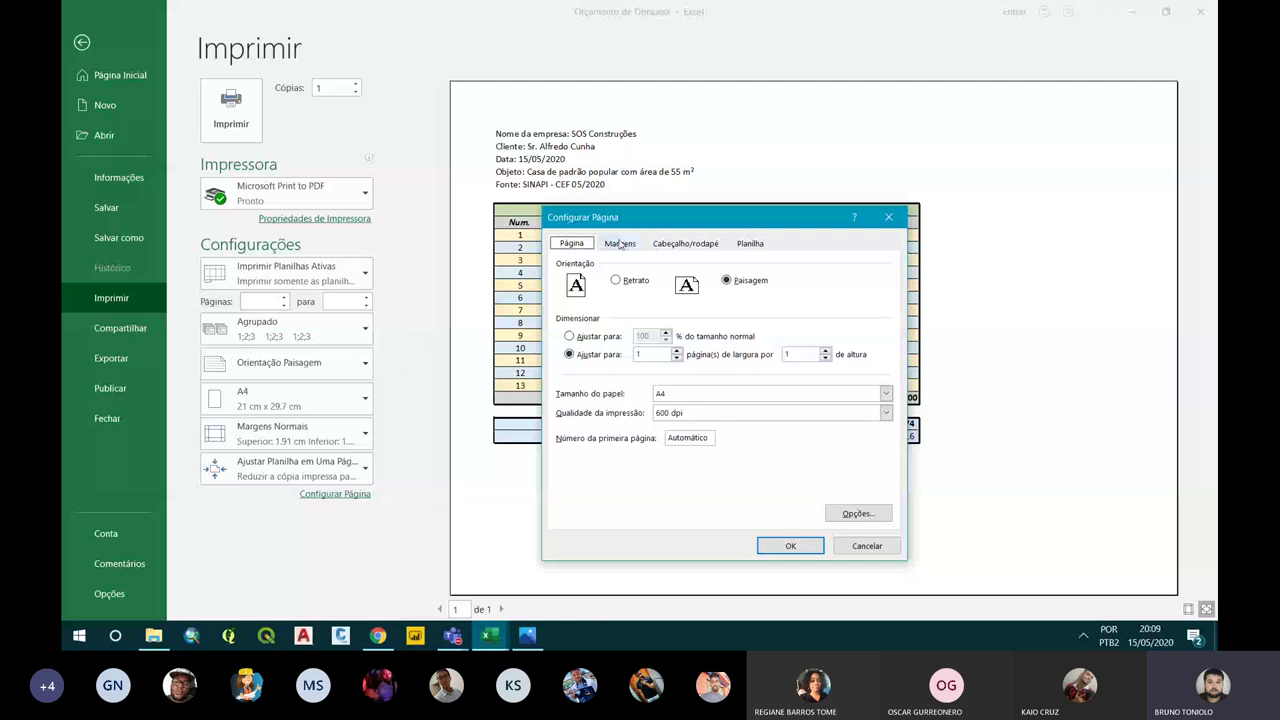
{"action": "left_click", "coordinate": [620, 244]}
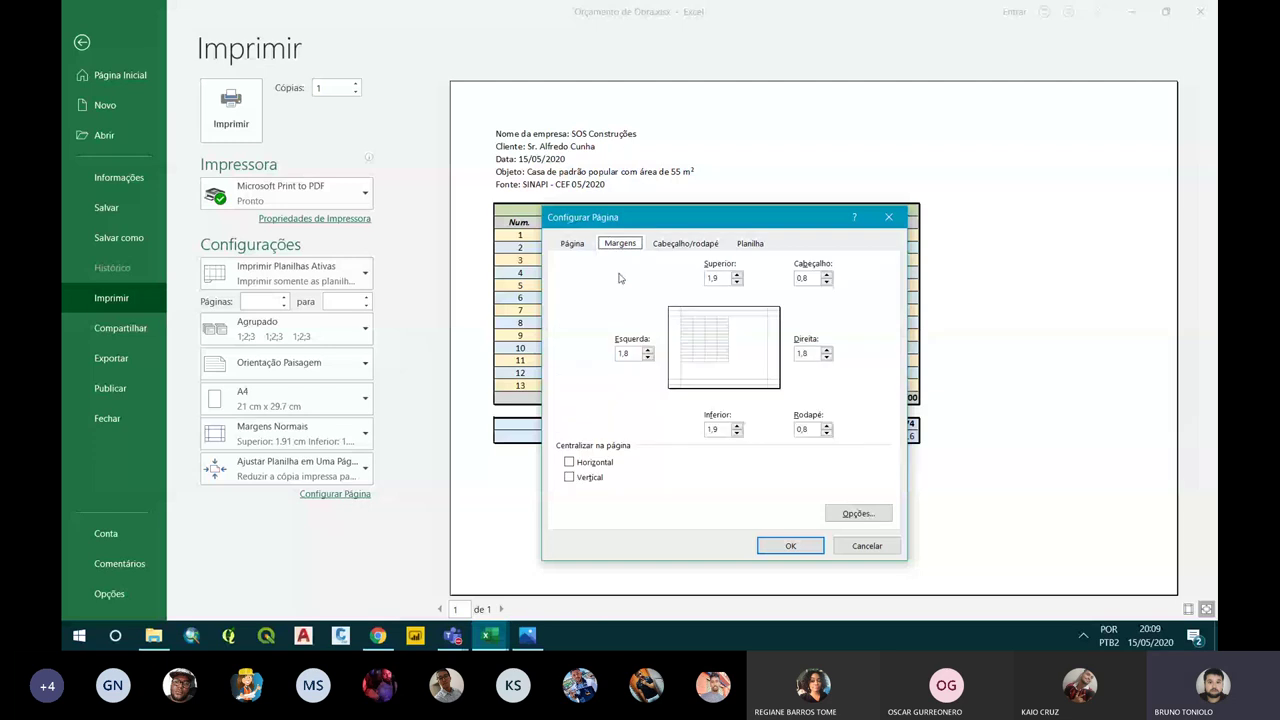
{"action": "left_click", "coordinate": [591, 466]}
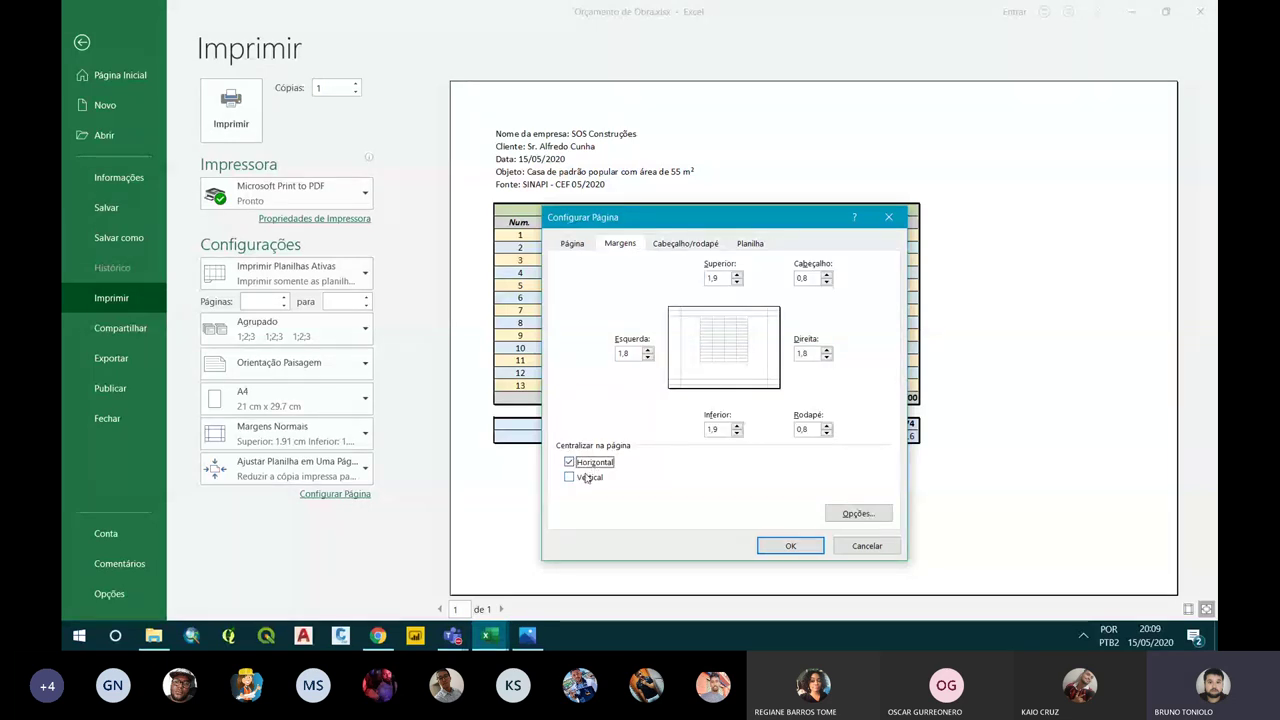
{"action": "left_click", "coordinate": [589, 477]}
{"action": "left_click", "coordinate": [780, 547]}
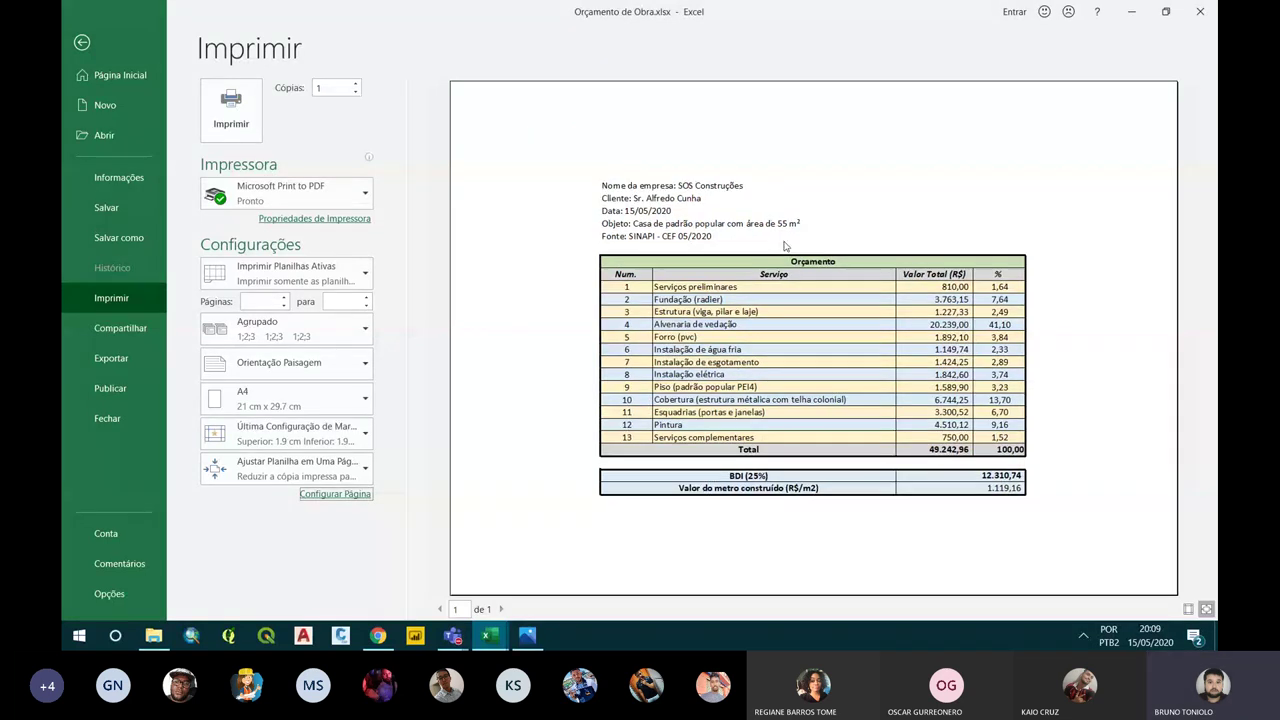
Print the sheet and save the PDF in Downloads as 'Orçamento'
{"action": "left_click", "coordinate": [231, 108]}
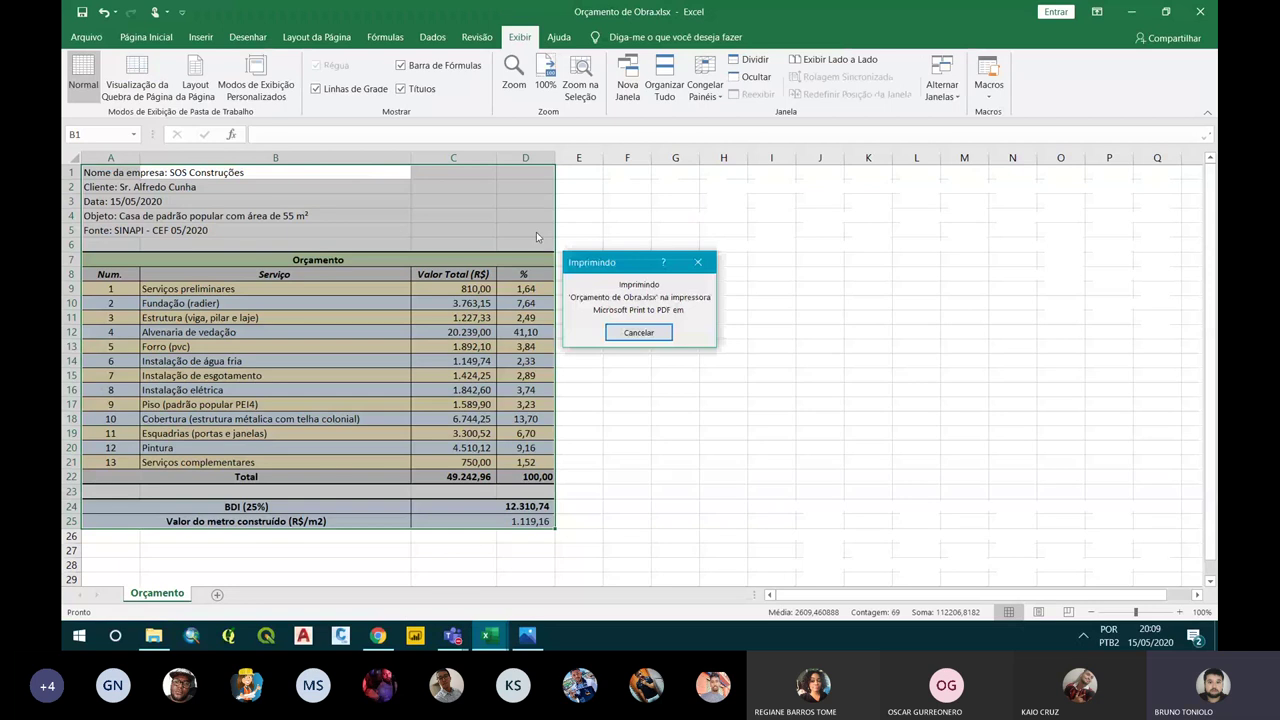
{"action": "left_click", "coordinate": [630, 354]}
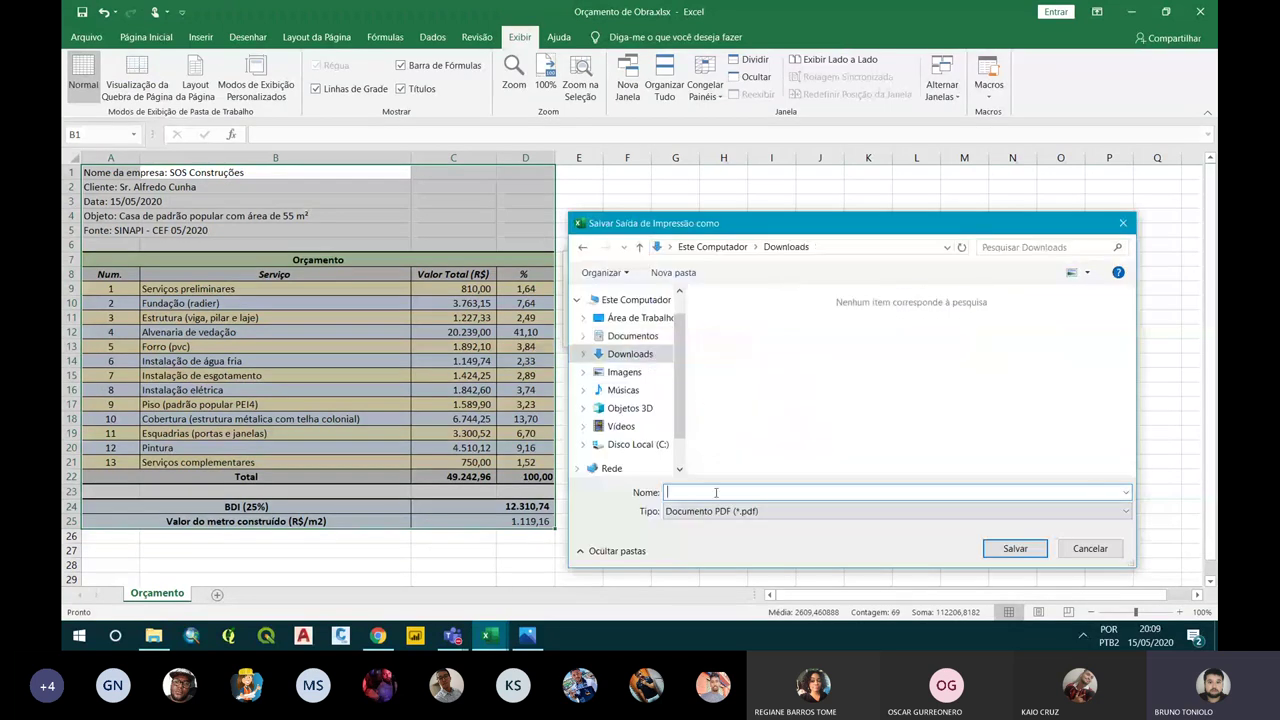
{"action": "type", "text": "Orçamento"}
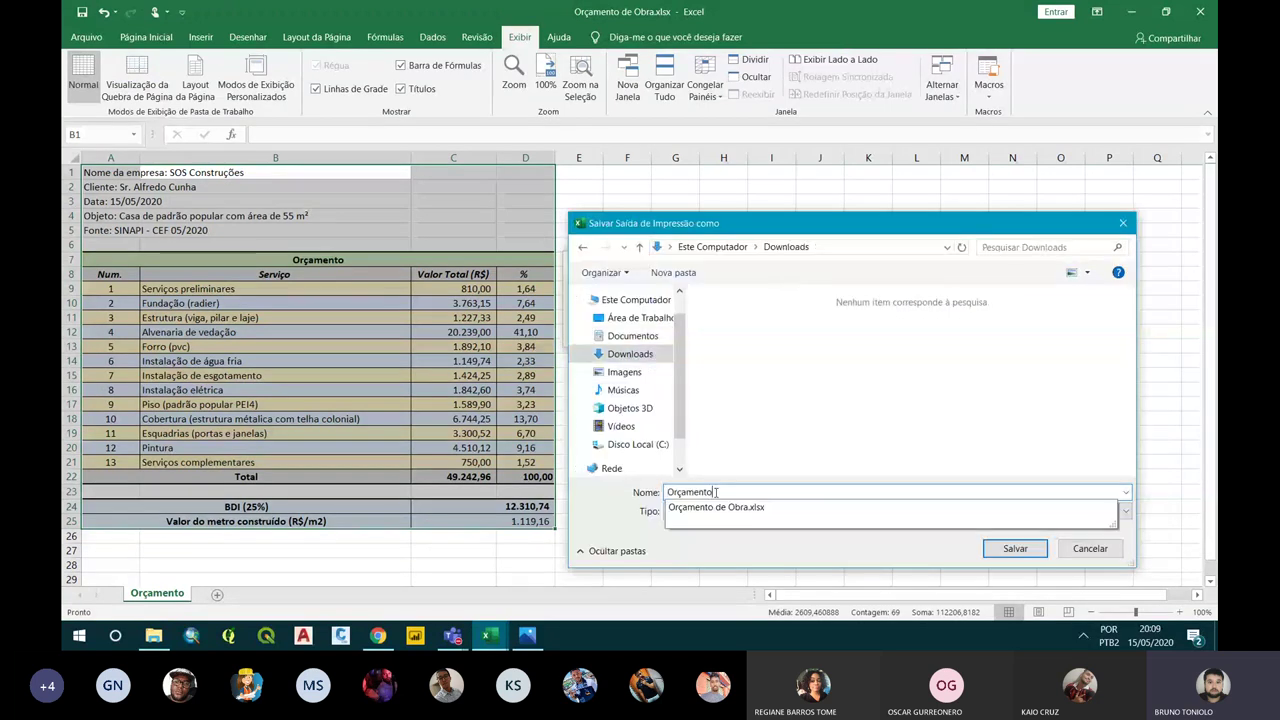
{"action": "left_click", "coordinate": [1012, 549]}
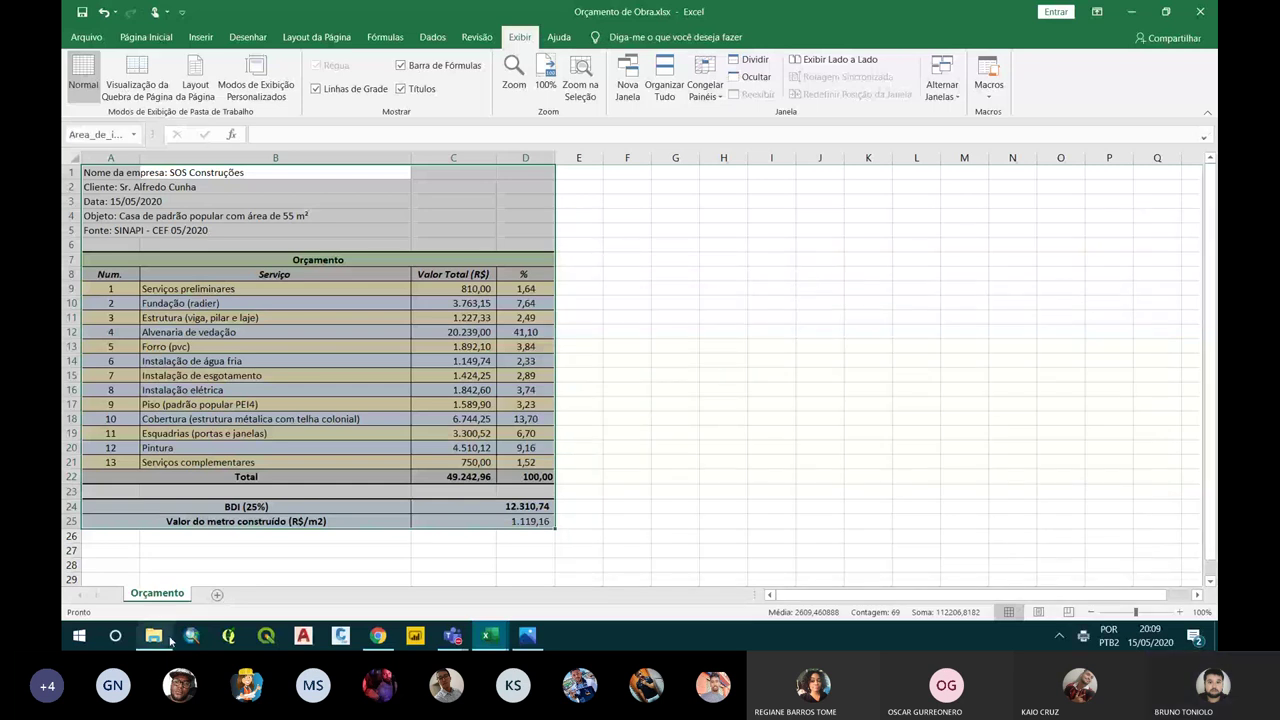
Open Orçamento.pdf from the Downloads folder in Chrome
{"action": "left_click", "coordinate": [153, 635]}
{"action": "left_click", "coordinate": [175, 337]}
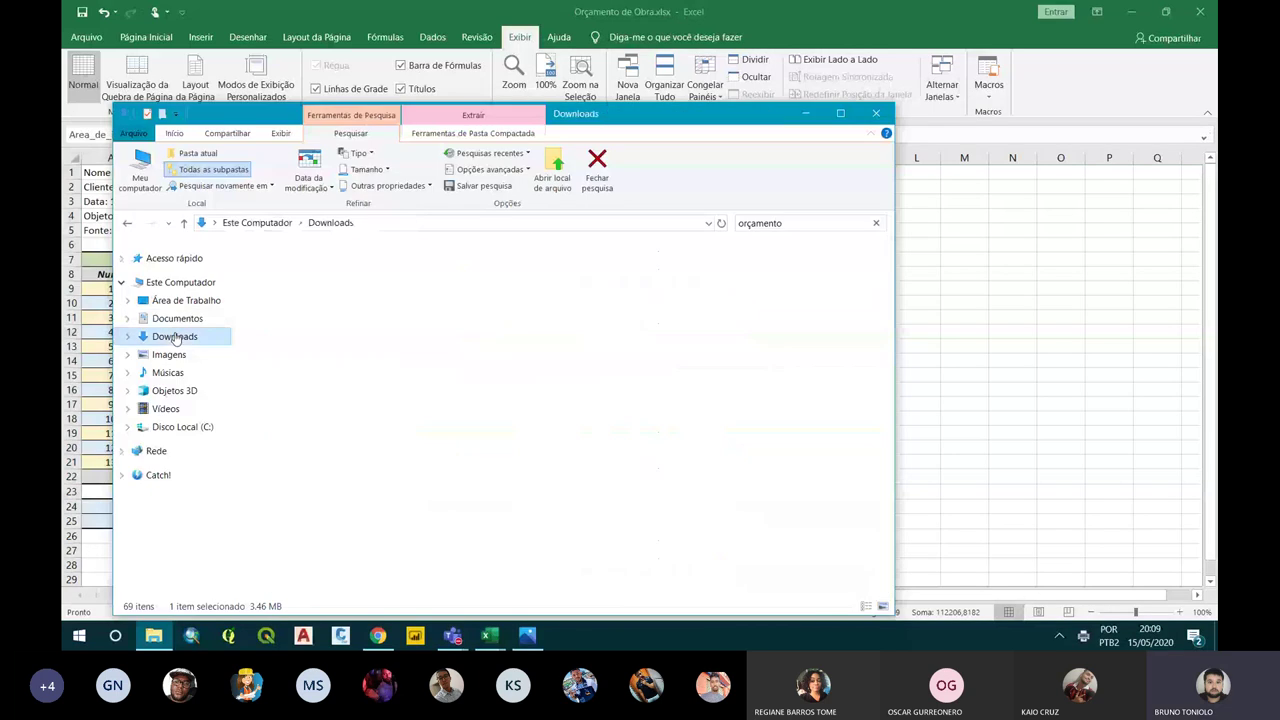
{"action": "double_click", "coordinate": [519, 274]}
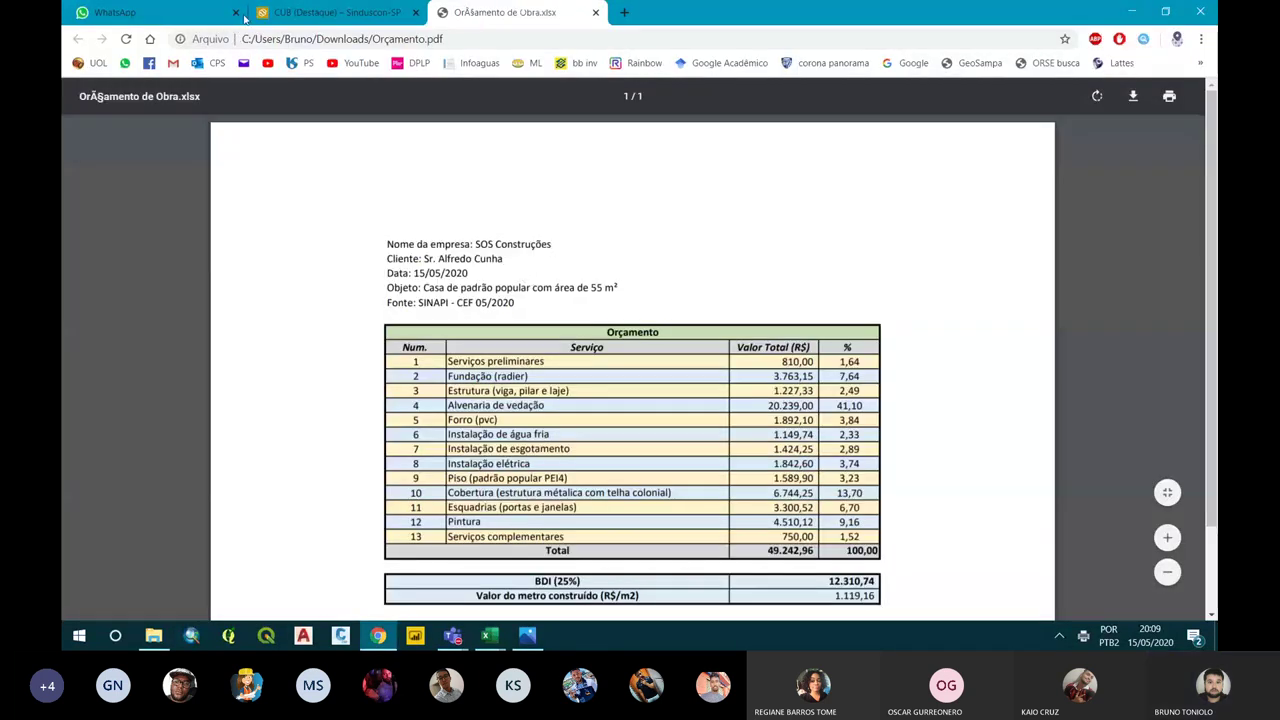
Close the WhatsApp tab, scroll through the one-page PDF, then return to the budget workbook
{"action": "left_click", "coordinate": [215, 12]}
{"action": "left_click", "coordinate": [235, 12]}
{"action": "left_click", "coordinate": [330, 12]}
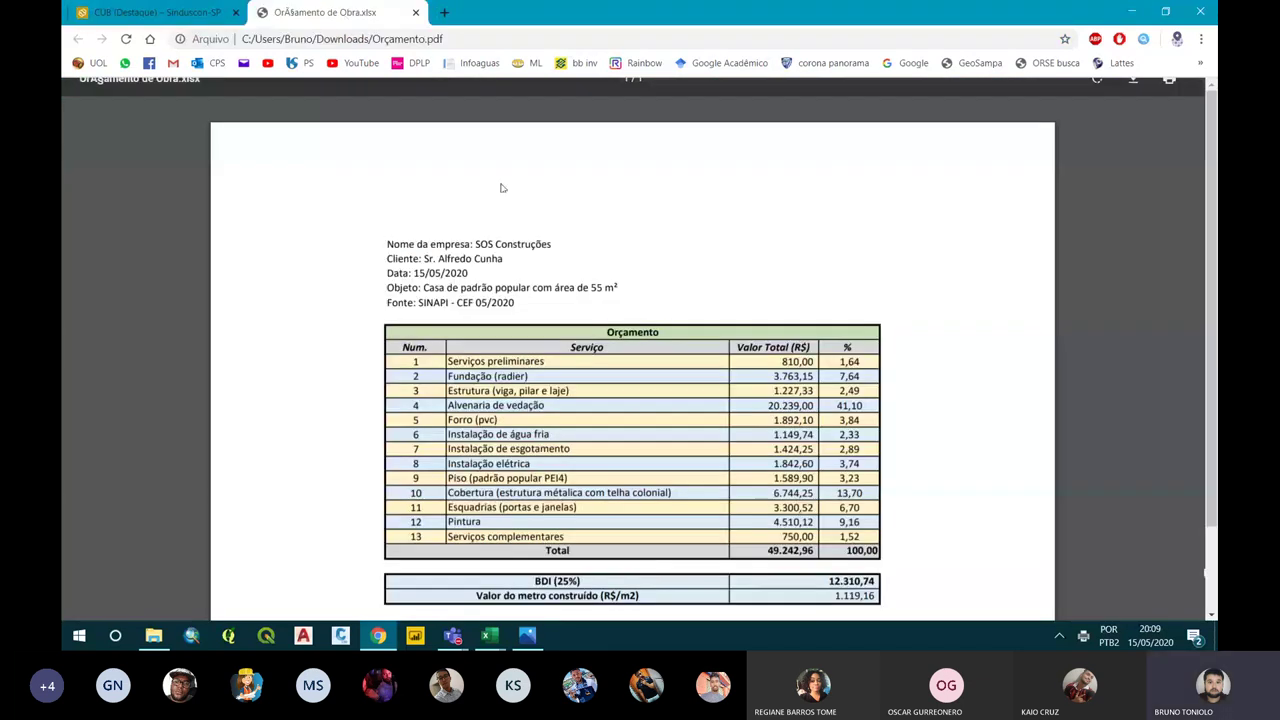
{"action": "scroll", "coordinate": [527, 216], "scroll_direction": "down", "scroll_amount": 1}
{"action": "scroll", "coordinate": [527, 216], "scroll_direction": "down", "scroll_amount": 2}
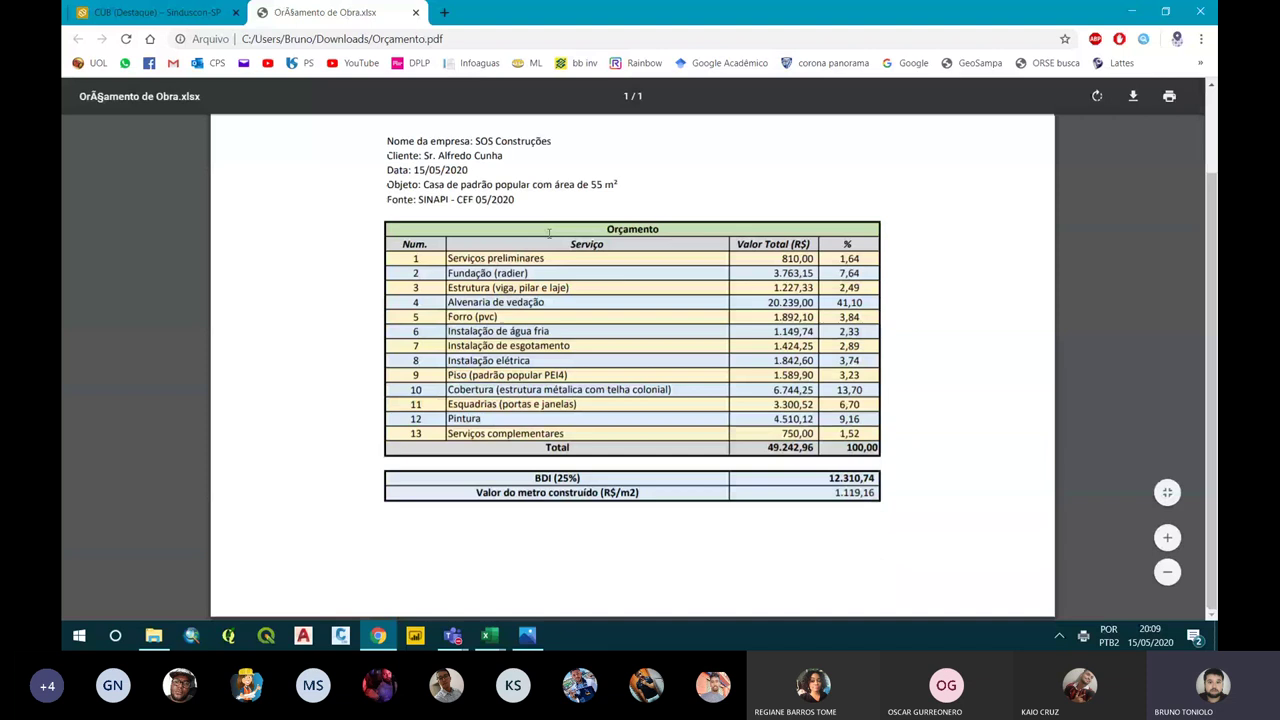
{"action": "scroll", "coordinate": [777, 262], "scroll_direction": "up", "scroll_amount": 3}
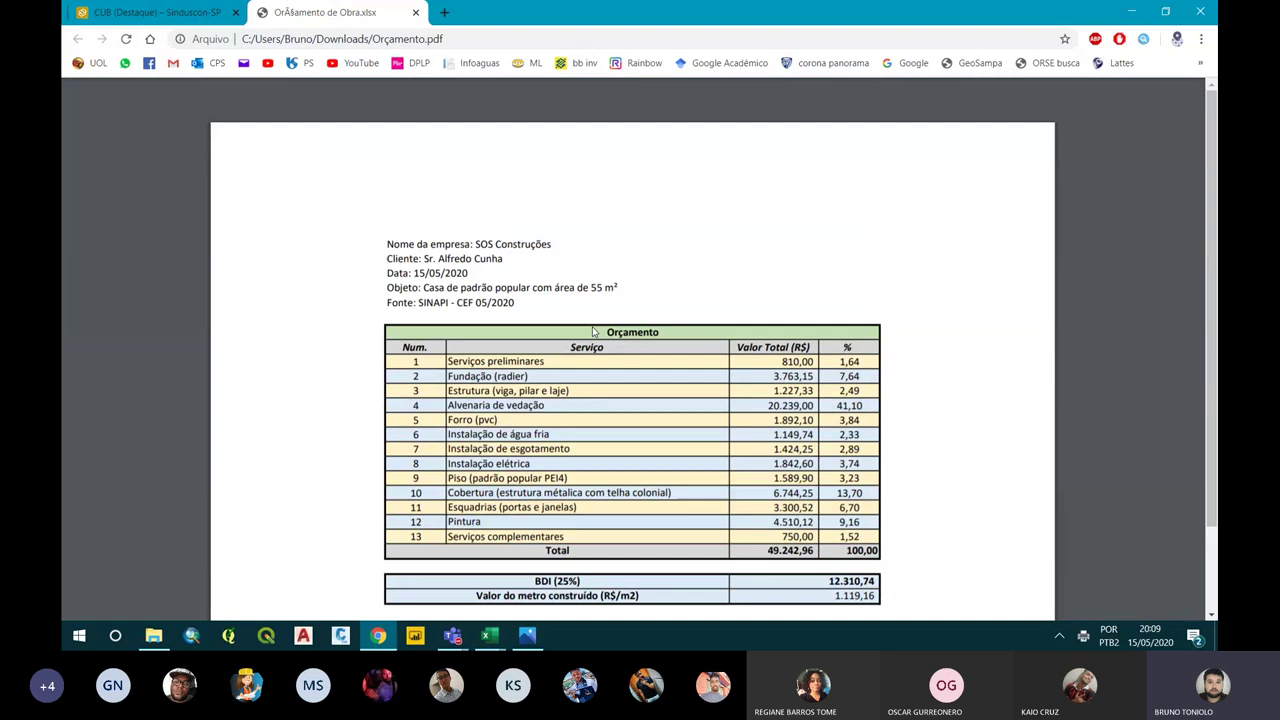
{"action": "scroll", "coordinate": [593, 331], "scroll_direction": "down", "scroll_amount": 2}
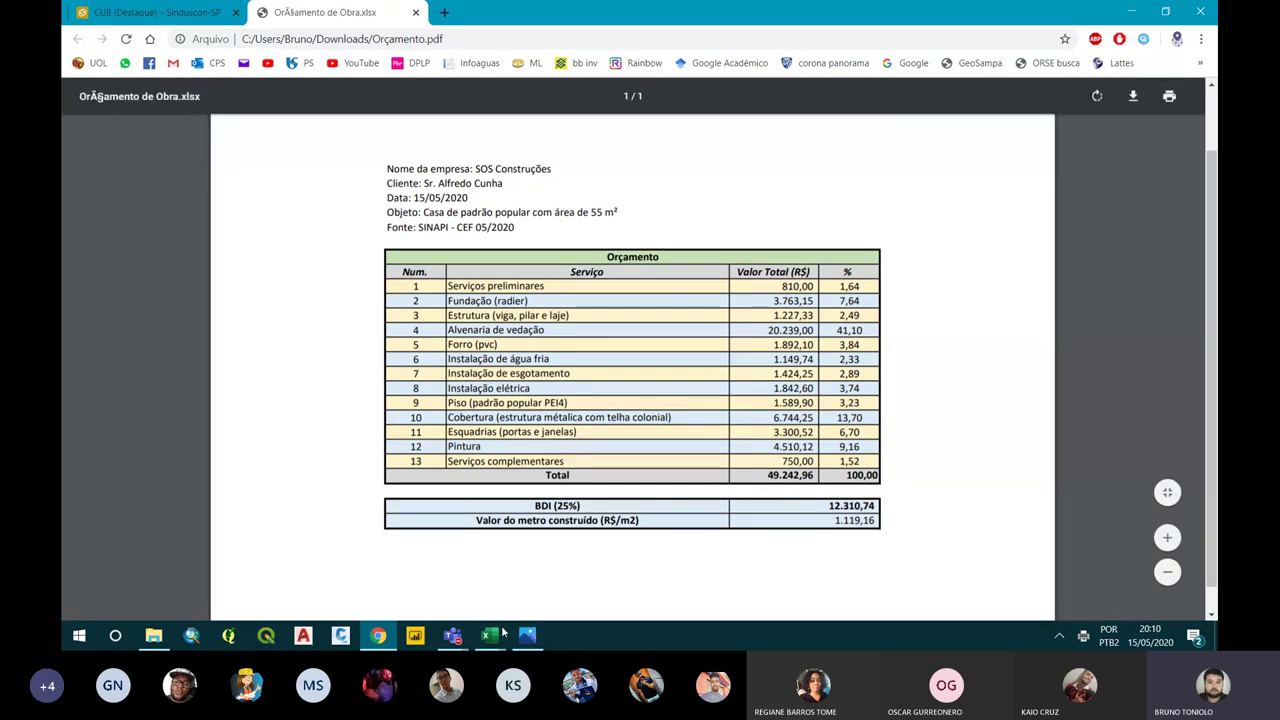
{"action": "mouse_move", "coordinate": [489, 636]}
{"action": "left_click", "coordinate": [470, 528]}
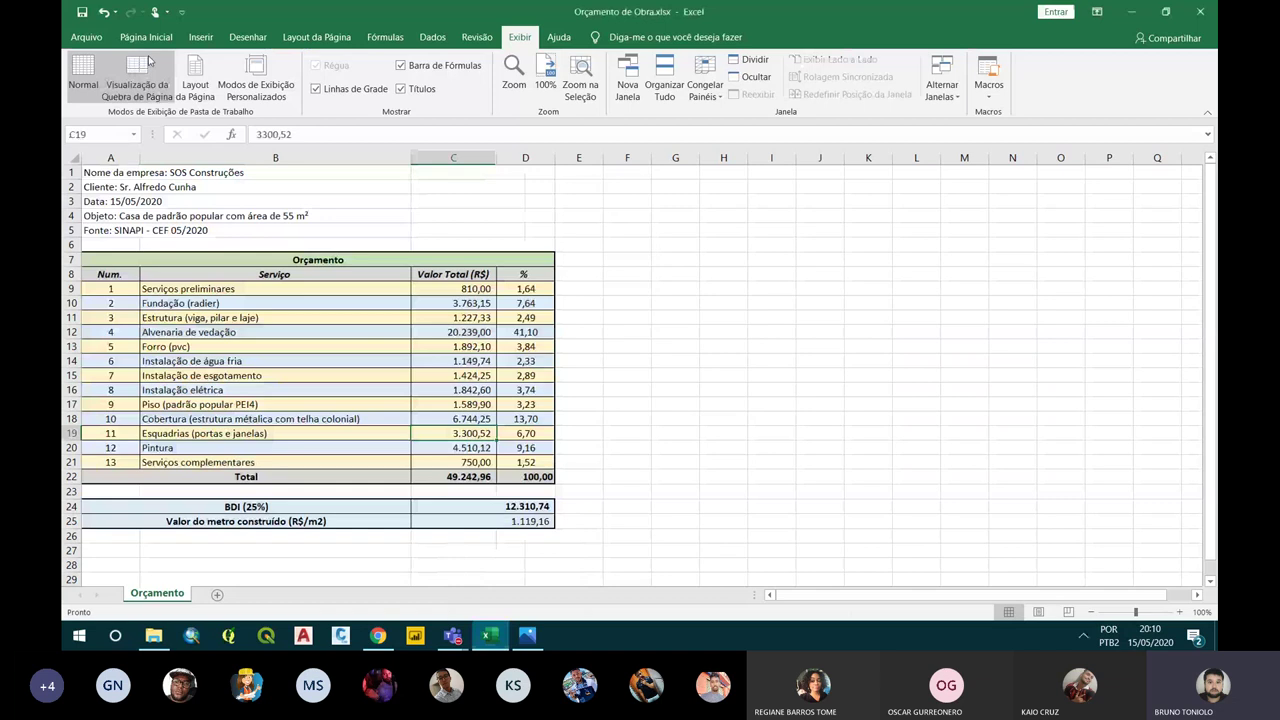
Return to the spreadsheet and select empty cell F8 beside the table
{"action": "left_click", "coordinate": [86, 37]}
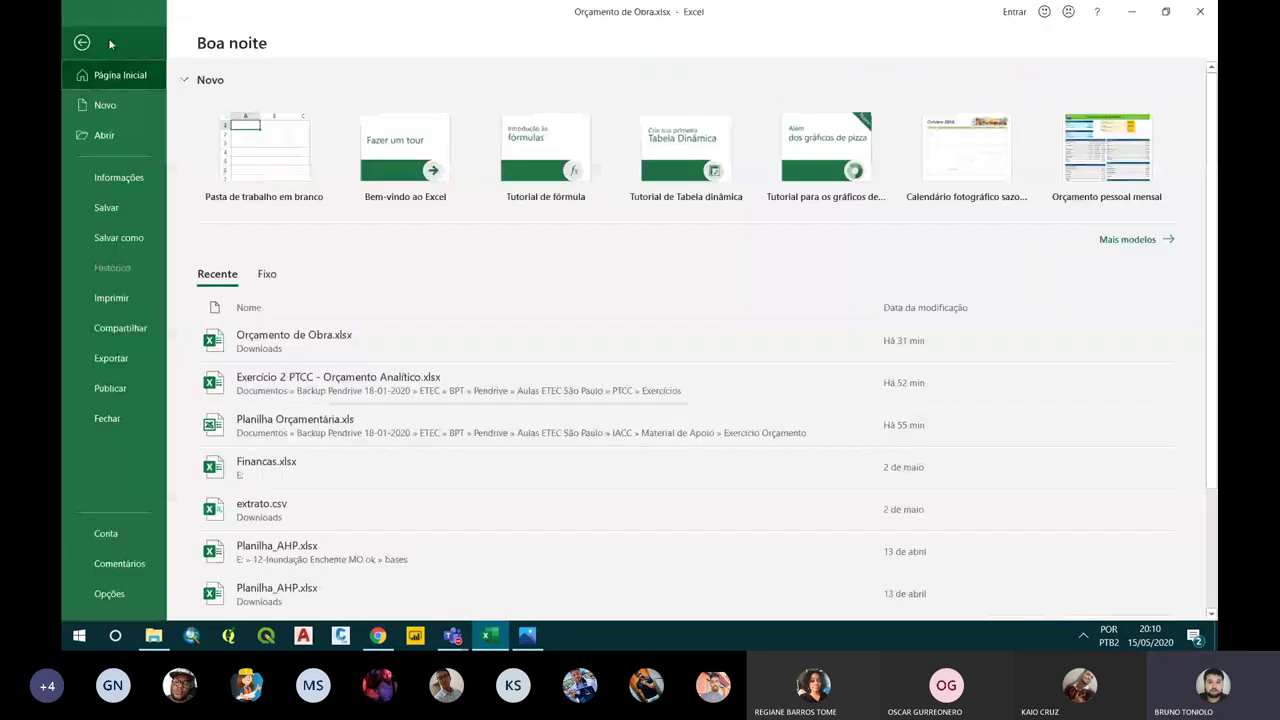
{"action": "left_click", "coordinate": [92, 42]}
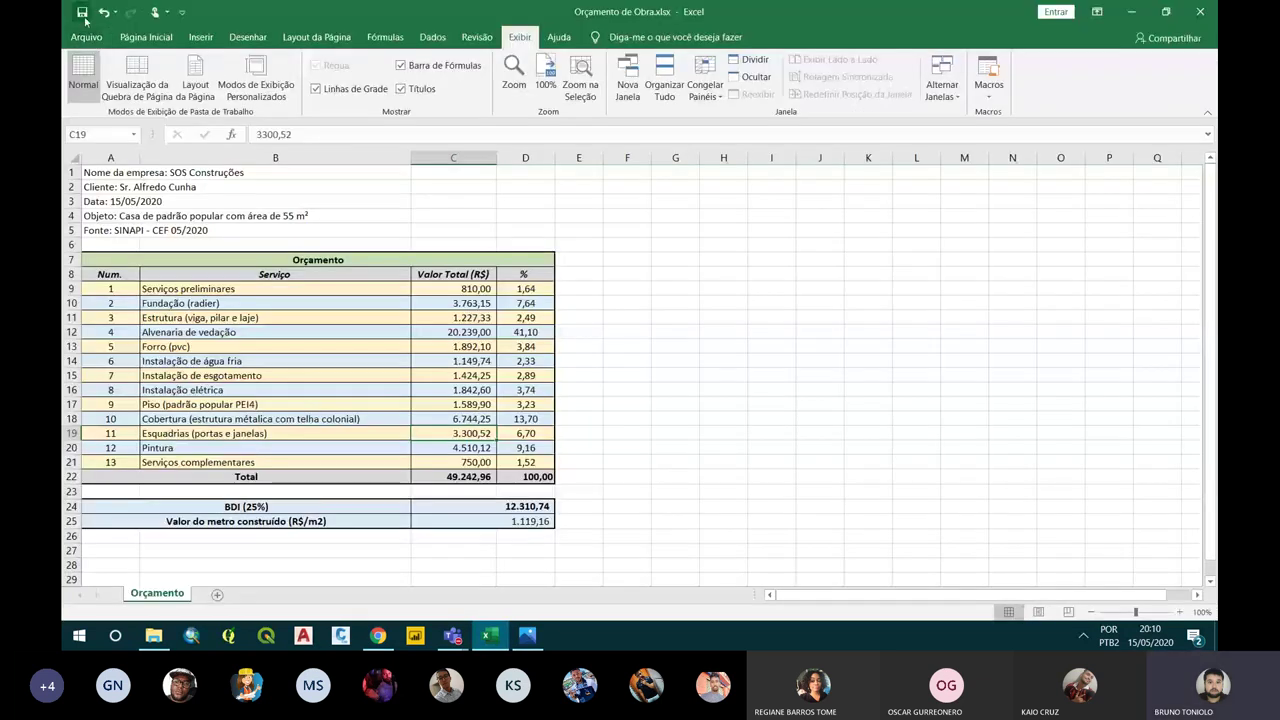
{"action": "left_click", "coordinate": [562, 240]}
{"action": "left_click", "coordinate": [624, 273]}
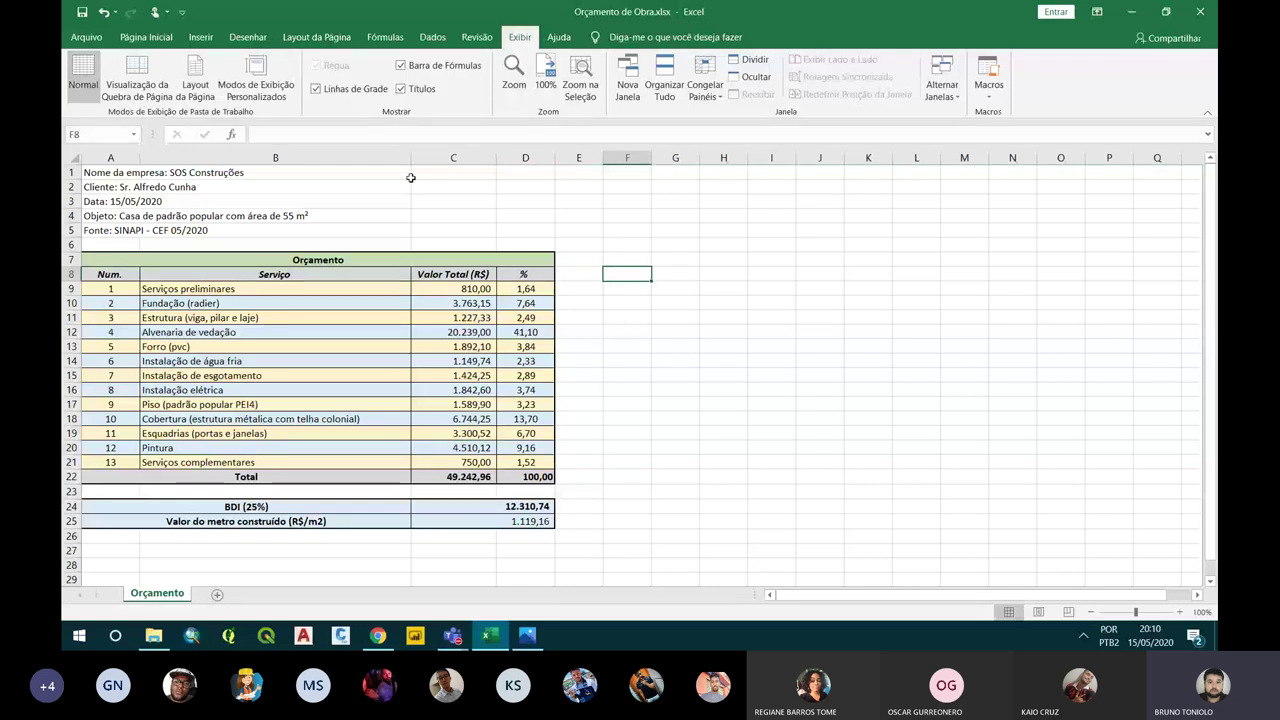
Search Imagens Online for 'construtora' pictures
{"action": "left_click", "coordinate": [203, 38]}
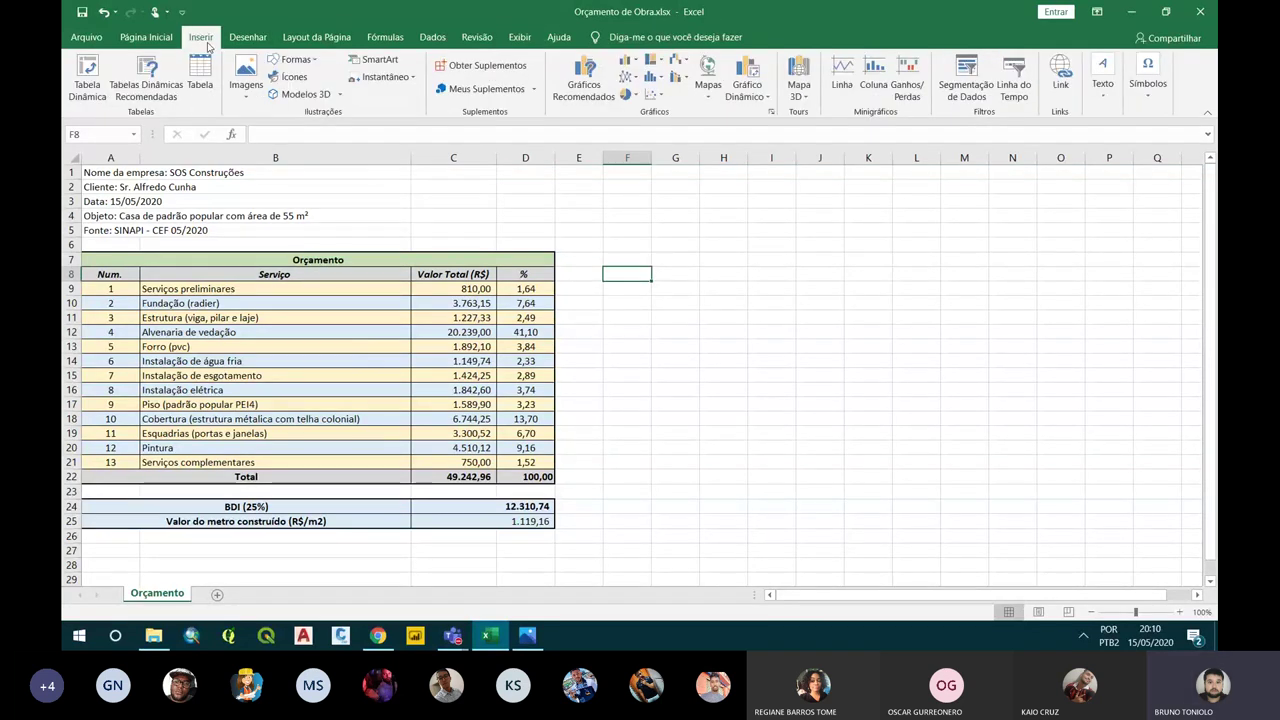
{"action": "left_click", "coordinate": [246, 90]}
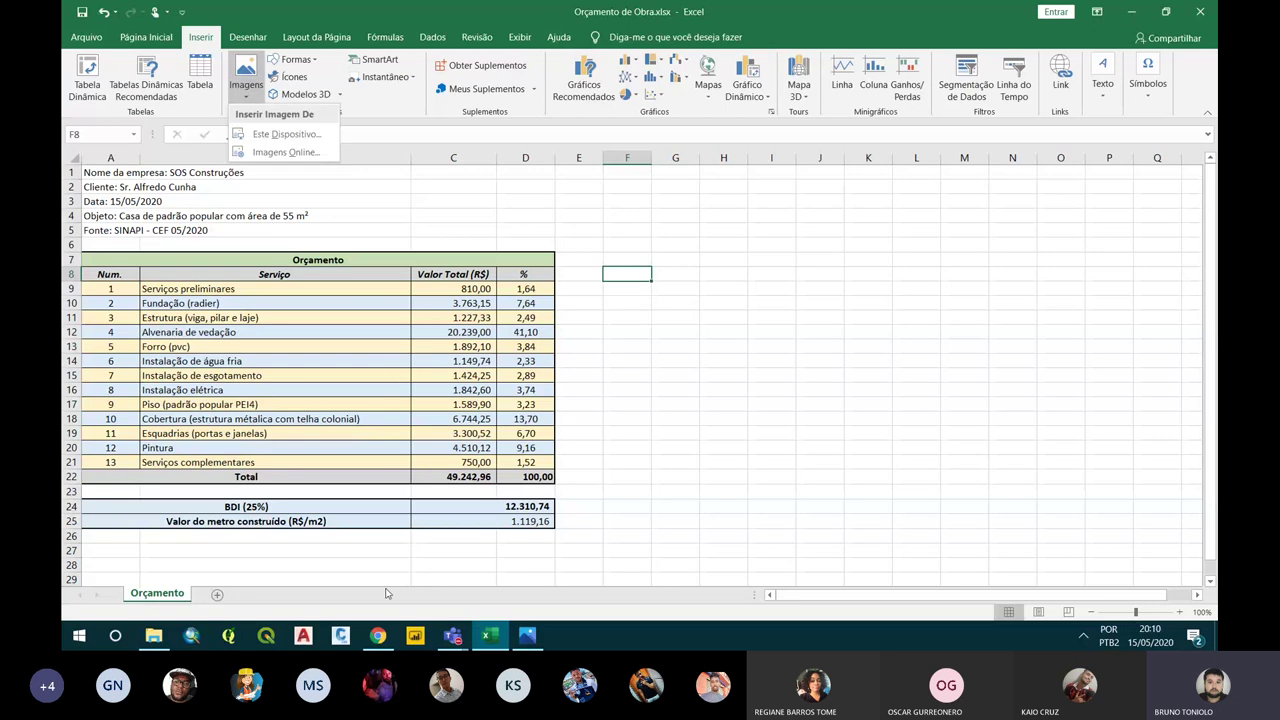
{"action": "left_click", "coordinate": [378, 636]}
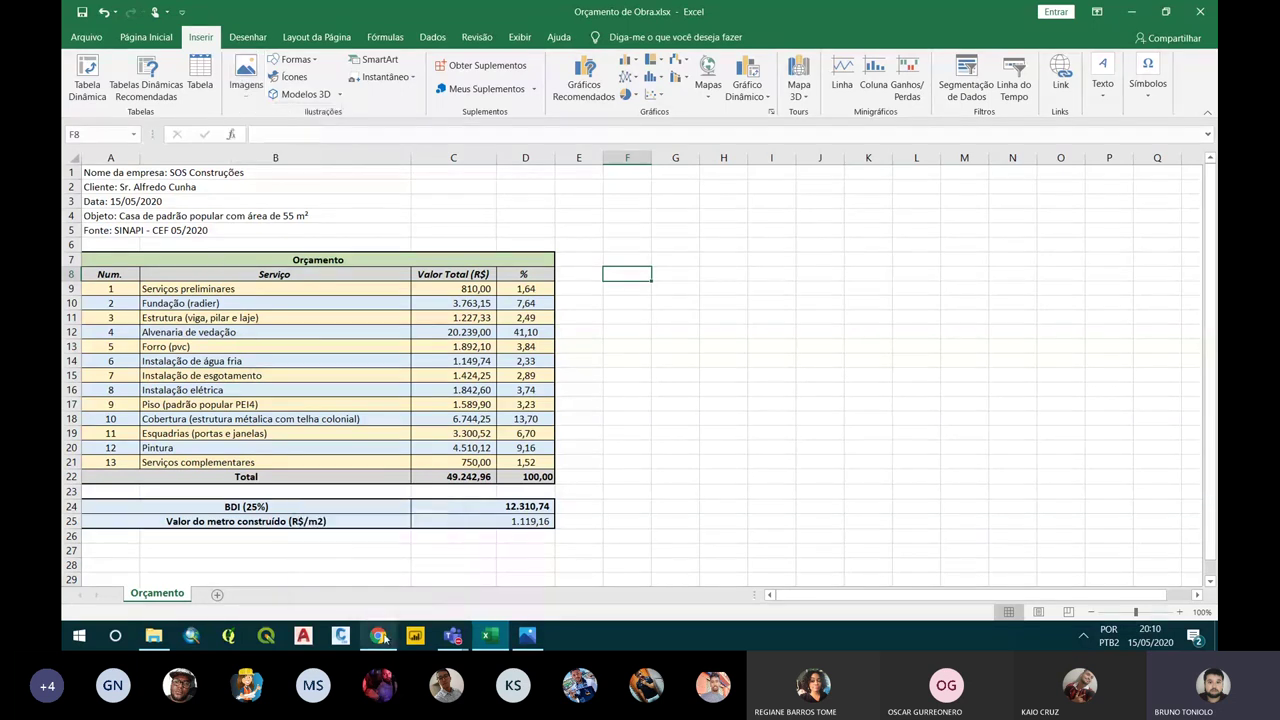
{"action": "mouse_move", "coordinate": [381, 638]}
{"action": "left_click", "coordinate": [243, 88]}
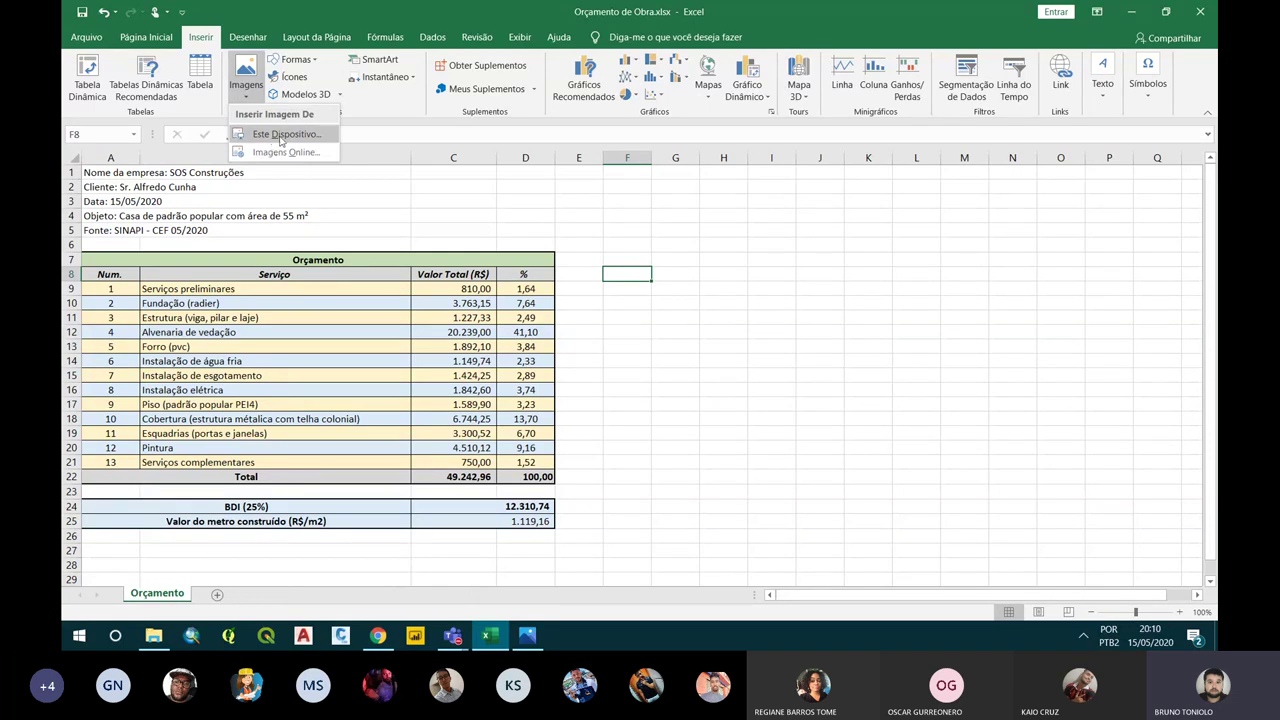
{"action": "left_click", "coordinate": [289, 152]}
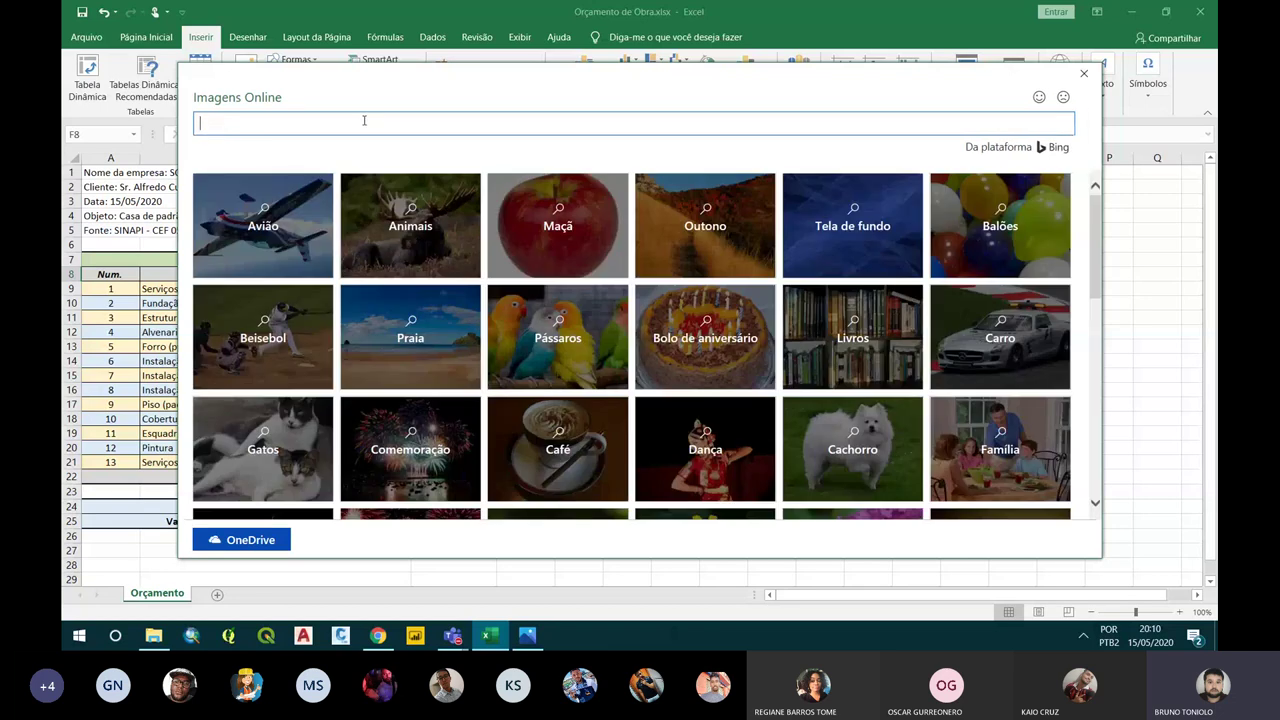
{"action": "type", "text": "construtora"}
{"action": "key", "text": "Return"}
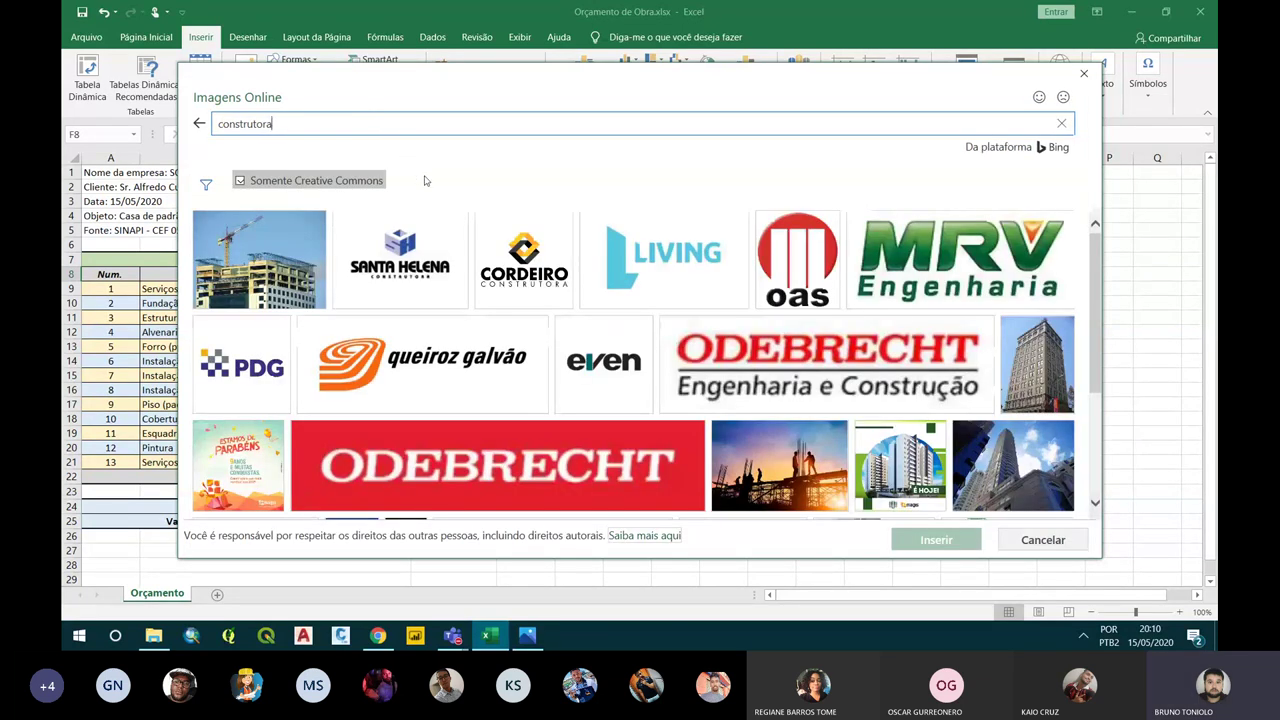
Browse the 'construtora' image results, then close the Imagens Online dialog with Escape
{"action": "scroll", "coordinate": [560, 250], "scroll_direction": "down", "scroll_amount": 1}
{"action": "scroll", "coordinate": [635, 281], "scroll_direction": "down", "scroll_amount": 2}
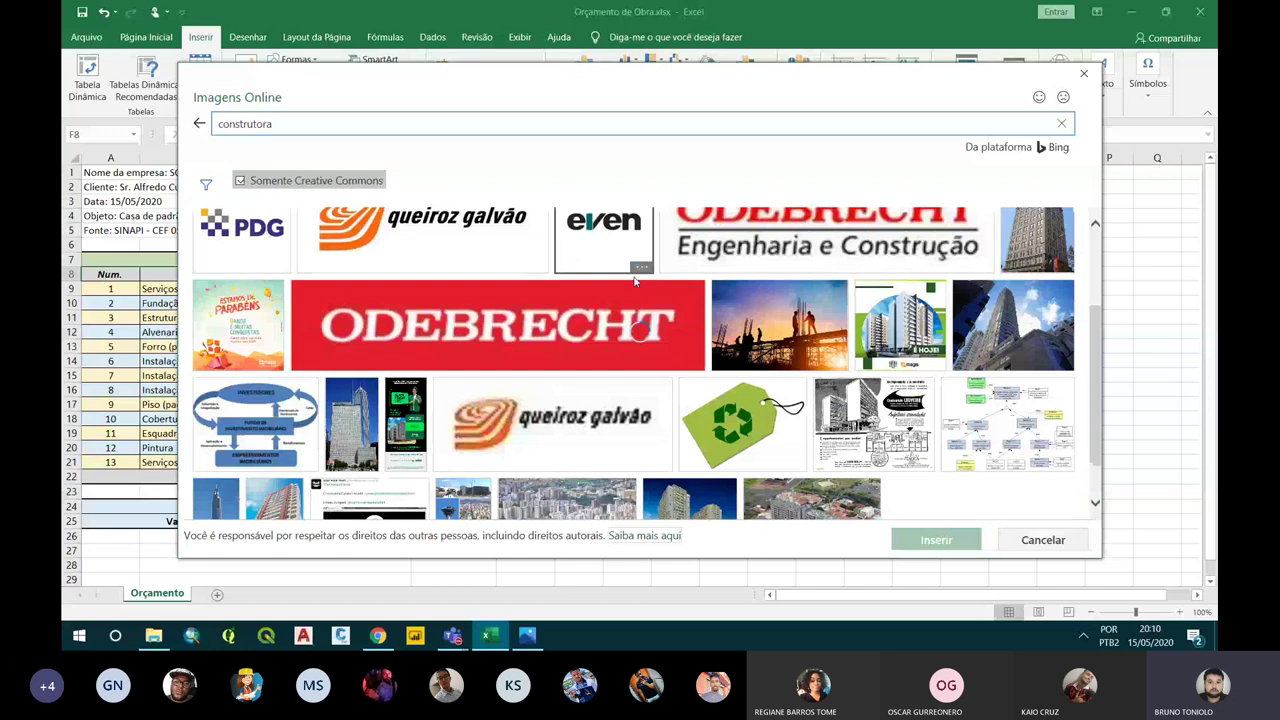
{"action": "scroll", "coordinate": [633, 281], "scroll_direction": "up", "scroll_amount": 3}
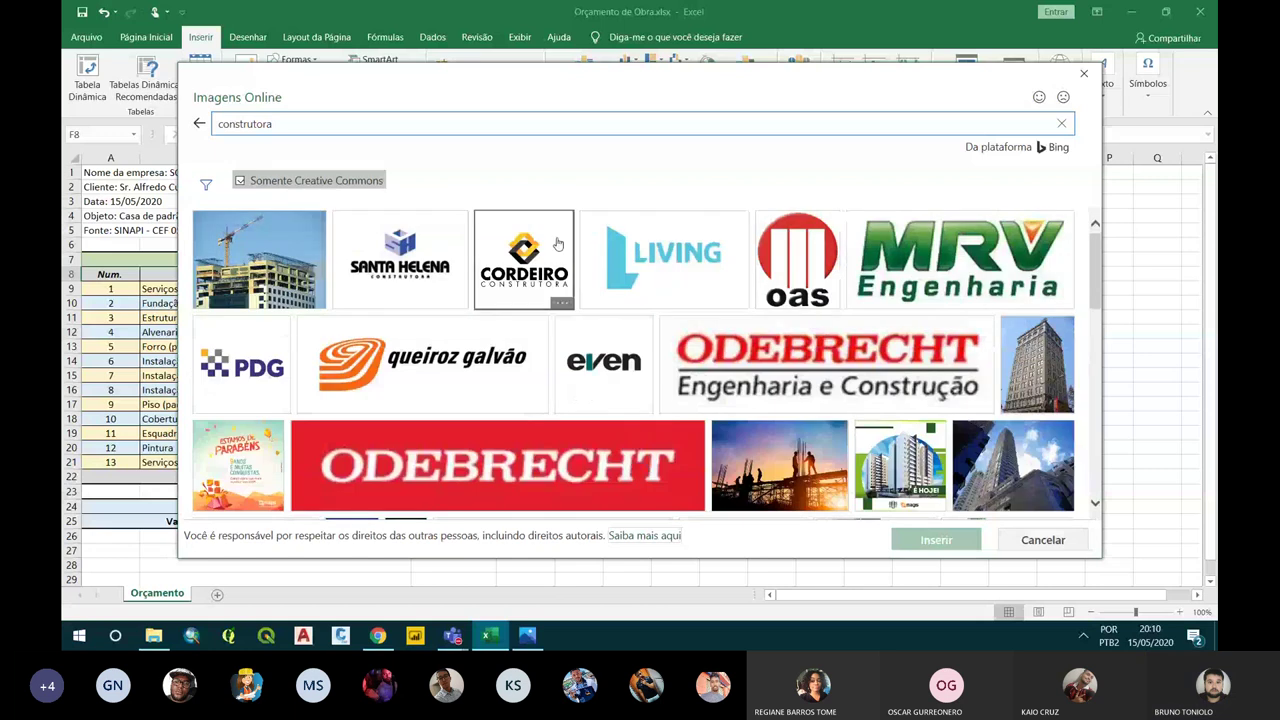
{"action": "scroll", "coordinate": [558, 244], "scroll_direction": "down", "scroll_amount": 5}
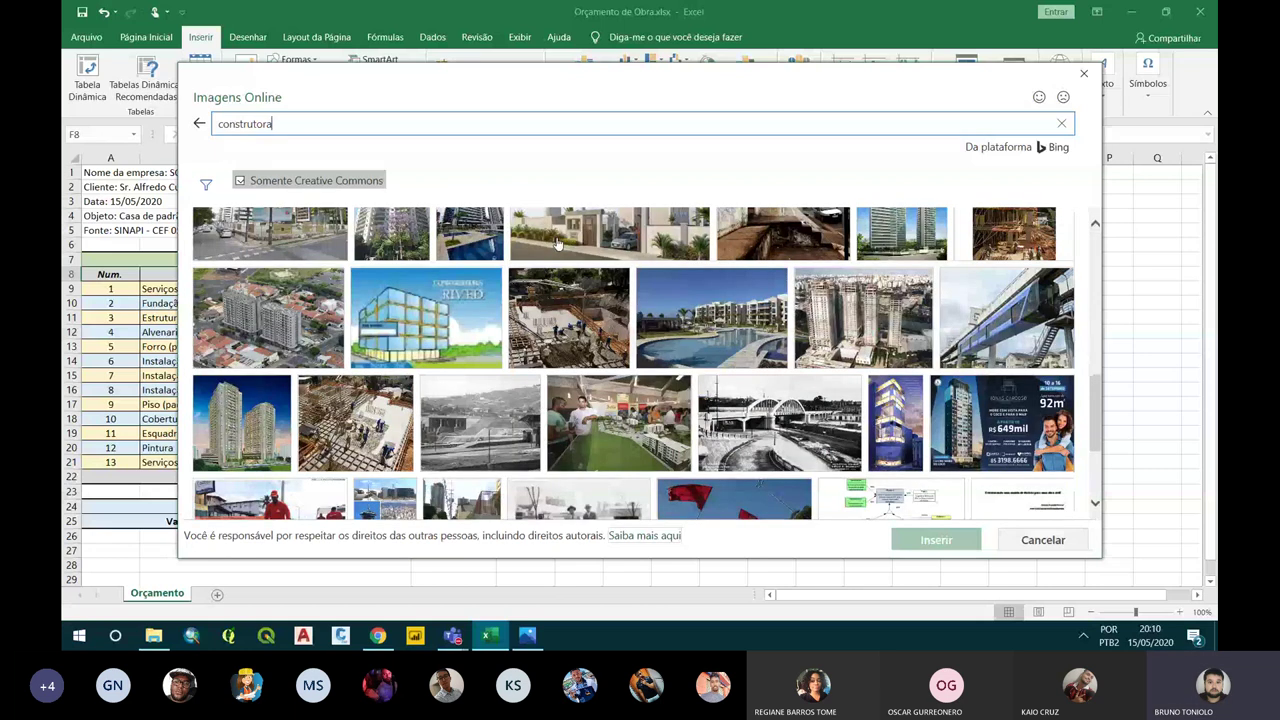
{"action": "scroll", "coordinate": [558, 244], "scroll_direction": "down", "scroll_amount": 3}
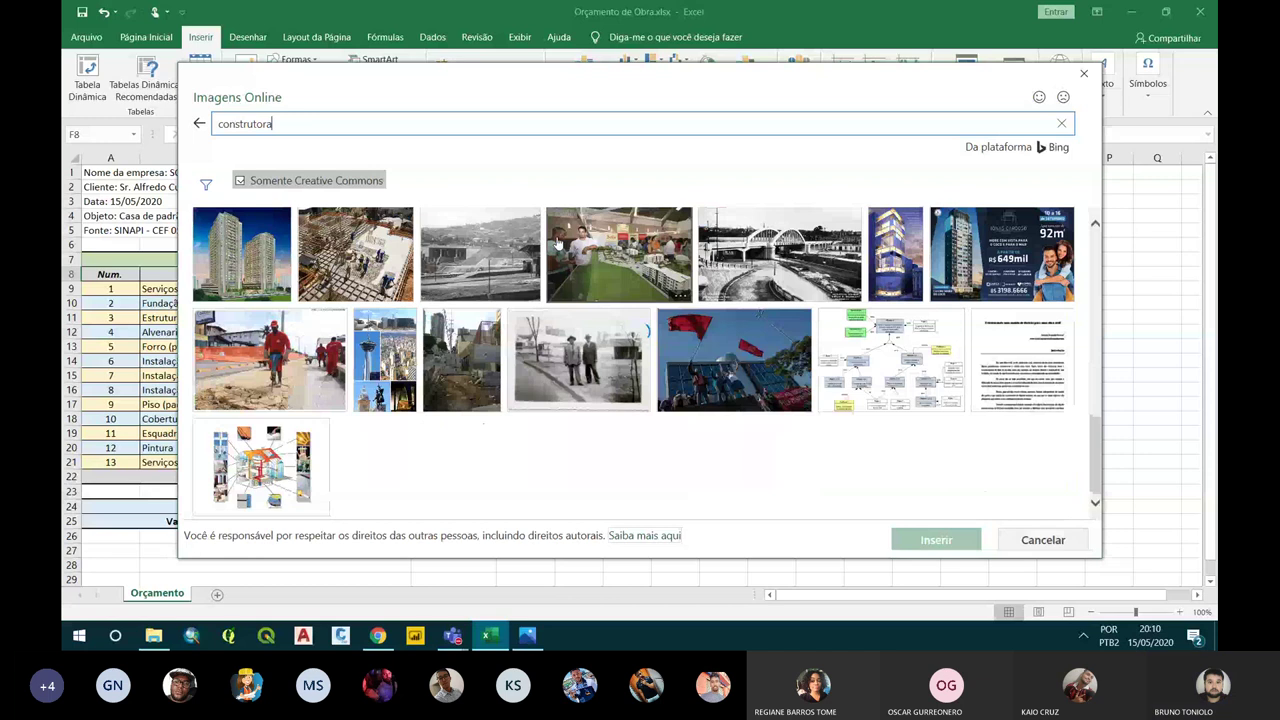
{"action": "scroll", "coordinate": [826, 270], "scroll_direction": "up", "scroll_amount": 10}
{"action": "scroll", "coordinate": [826, 270], "scroll_direction": "down", "scroll_amount": 2}
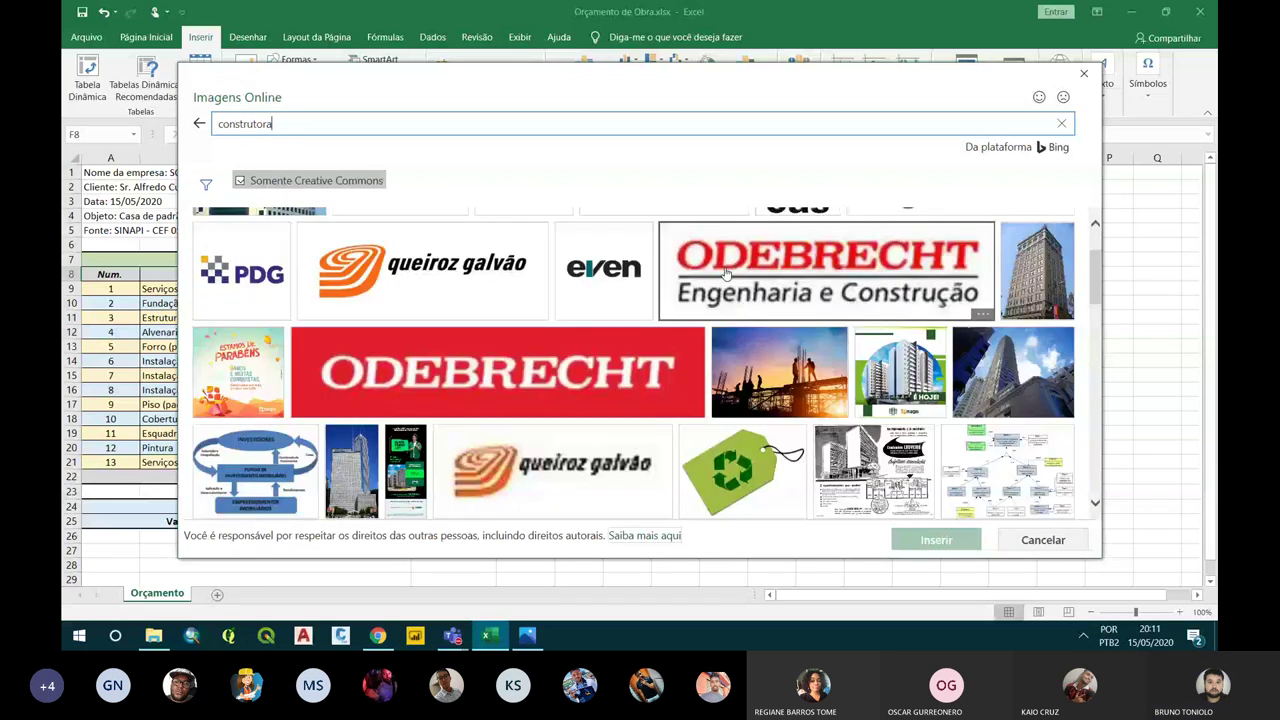
{"action": "scroll", "coordinate": [716, 341], "scroll_direction": "down", "scroll_amount": 2}
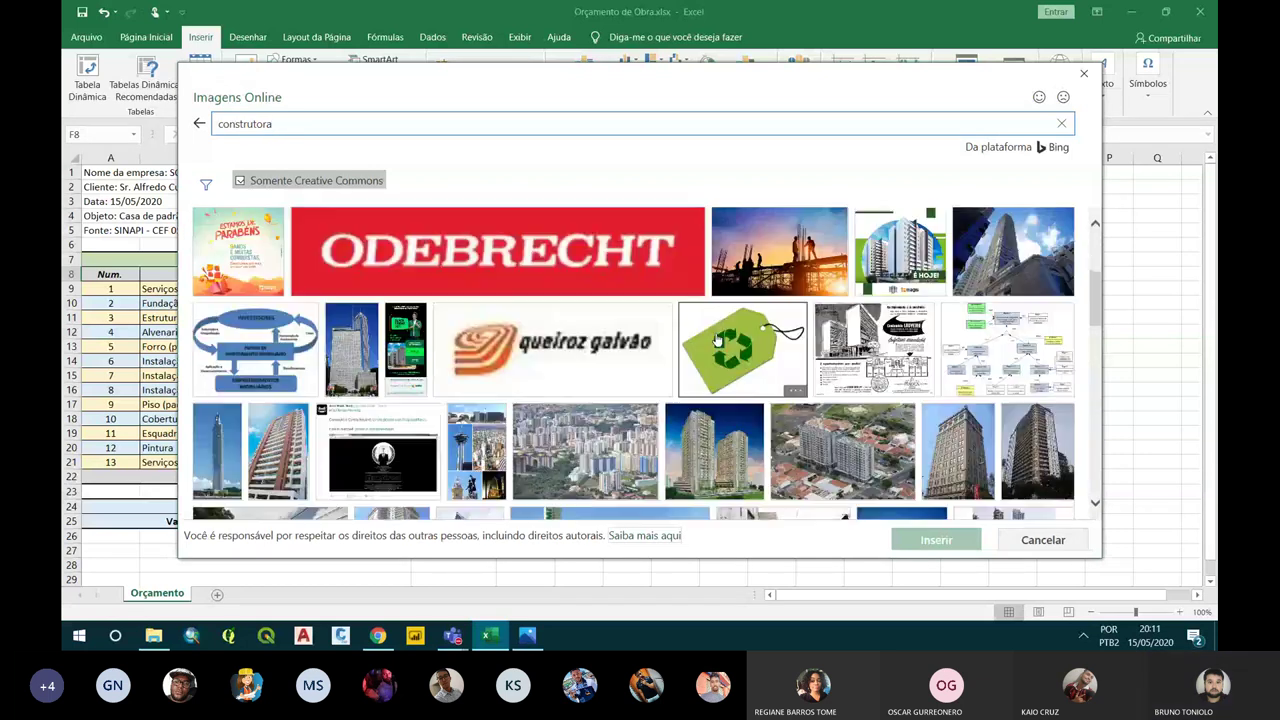
{"action": "scroll", "coordinate": [716, 341], "scroll_direction": "up", "scroll_amount": 2}
{"action": "scroll", "coordinate": [716, 341], "scroll_direction": "up", "scroll_amount": 2}
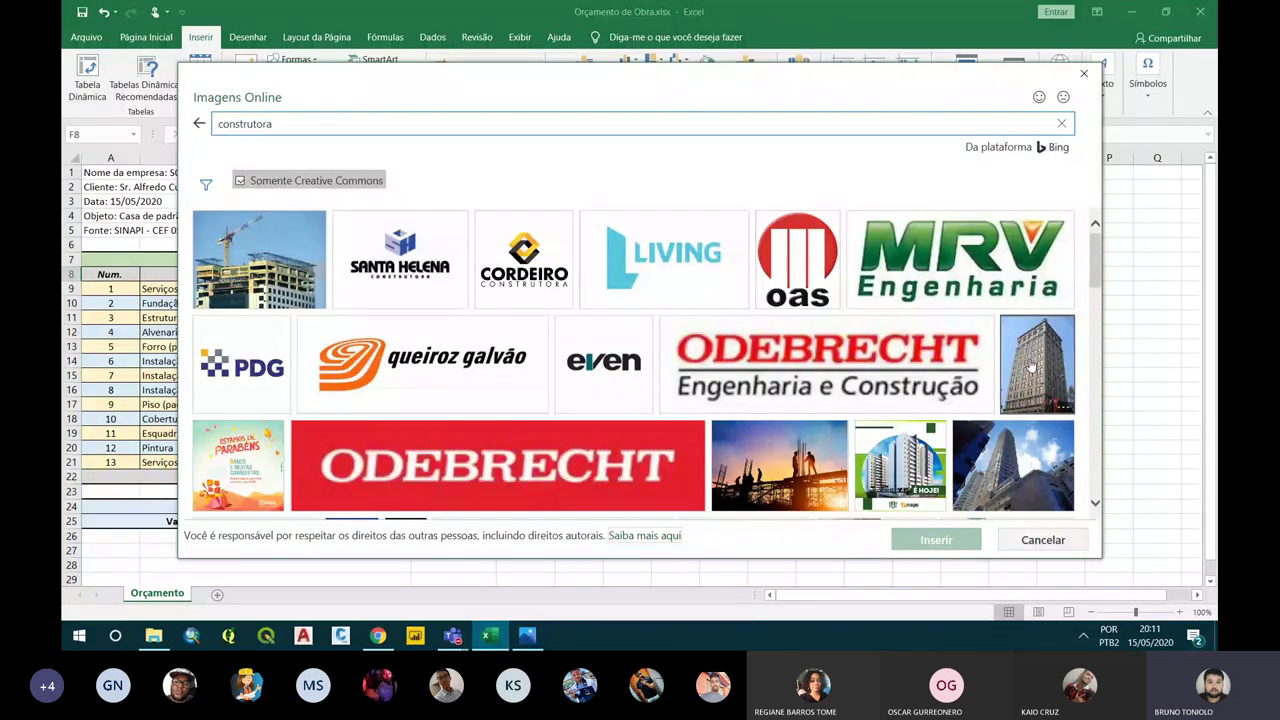
{"action": "key", "text": "Escape"}
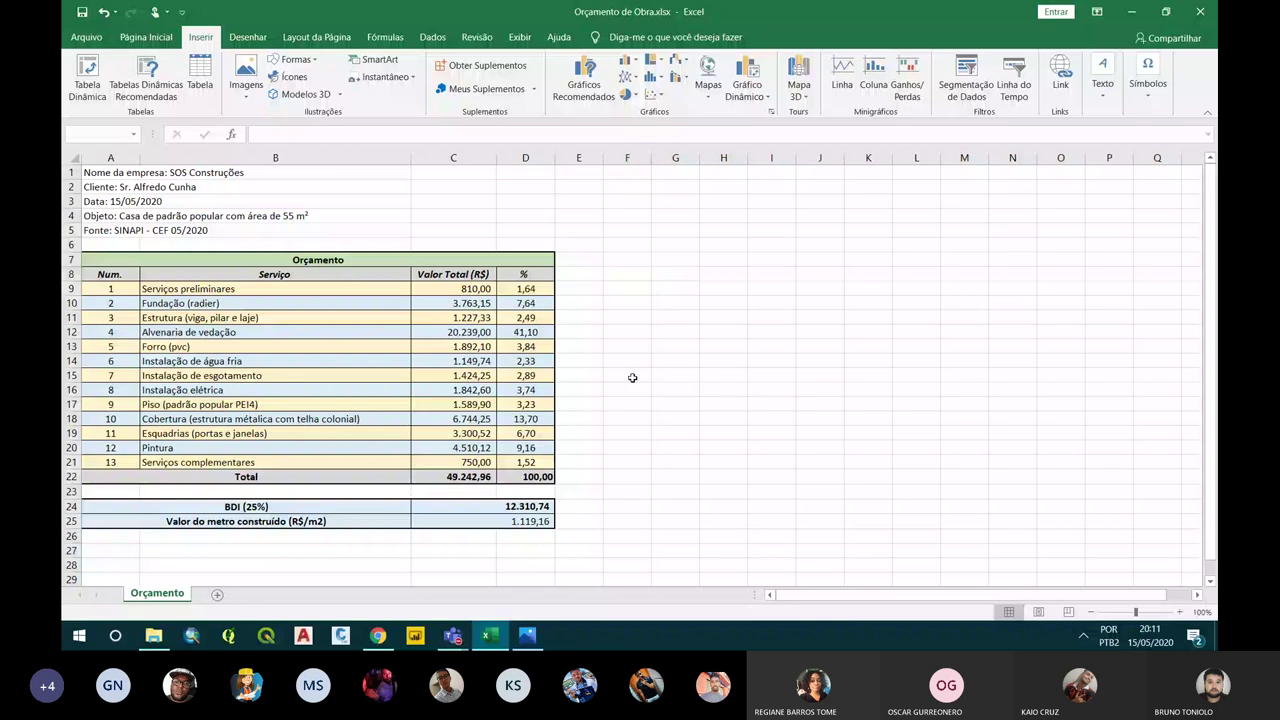
Delete the stray line image from the sheet
{"action": "scroll", "coordinate": [639, 362], "scroll_direction": "down", "scroll_amount": 6}
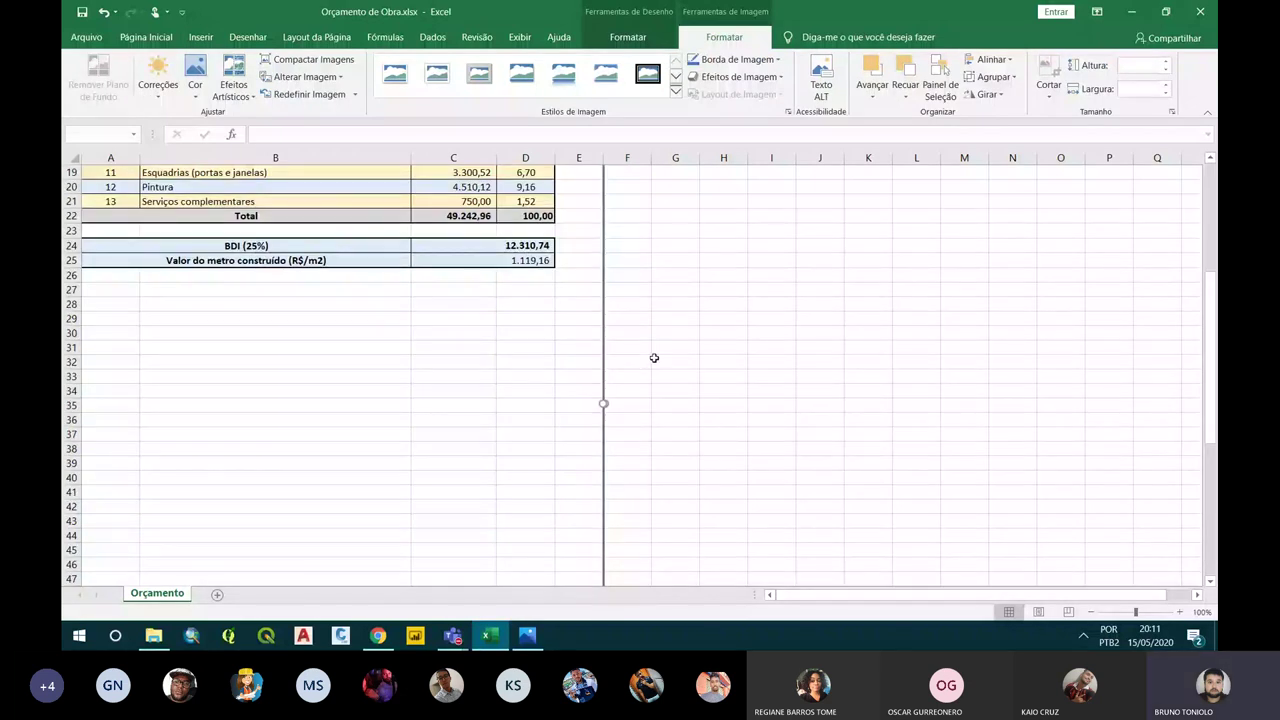
{"action": "scroll", "coordinate": [654, 357], "scroll_direction": "up", "scroll_amount": 6}
{"action": "left_click", "coordinate": [605, 355]}
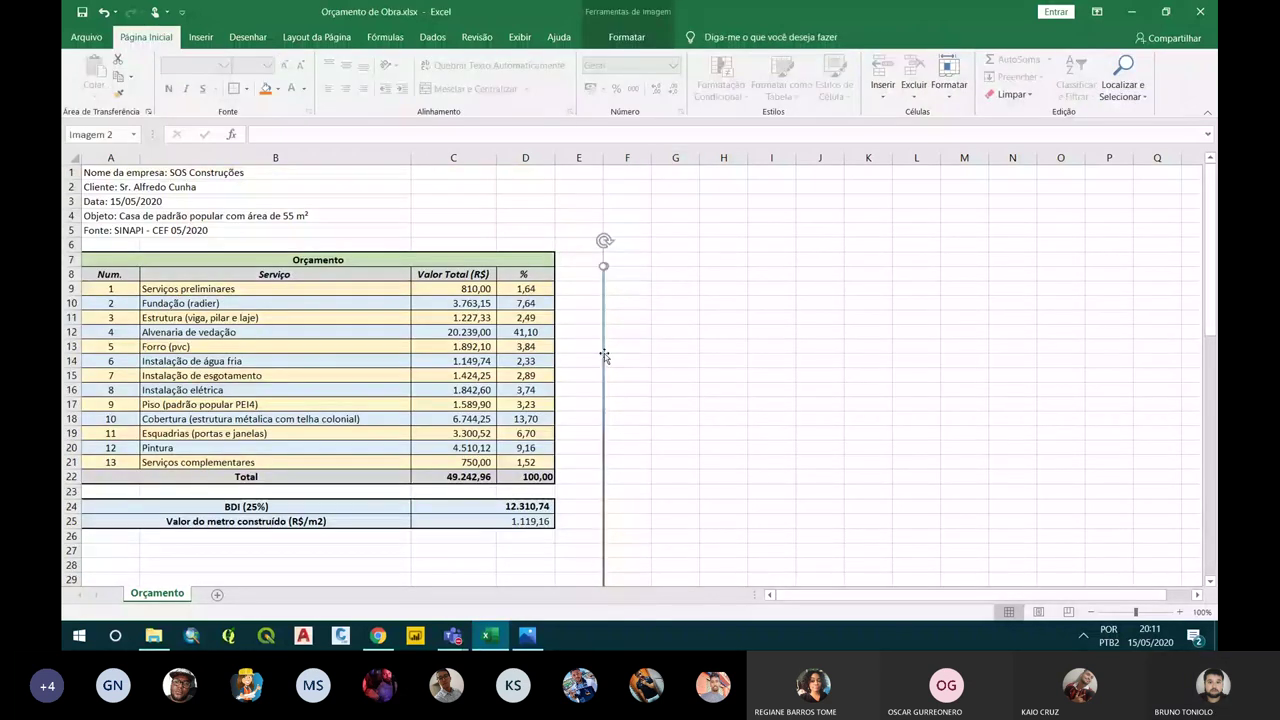
{"action": "left_click_drag", "start_coordinate": [605, 355], "coordinate": [636, 355]}
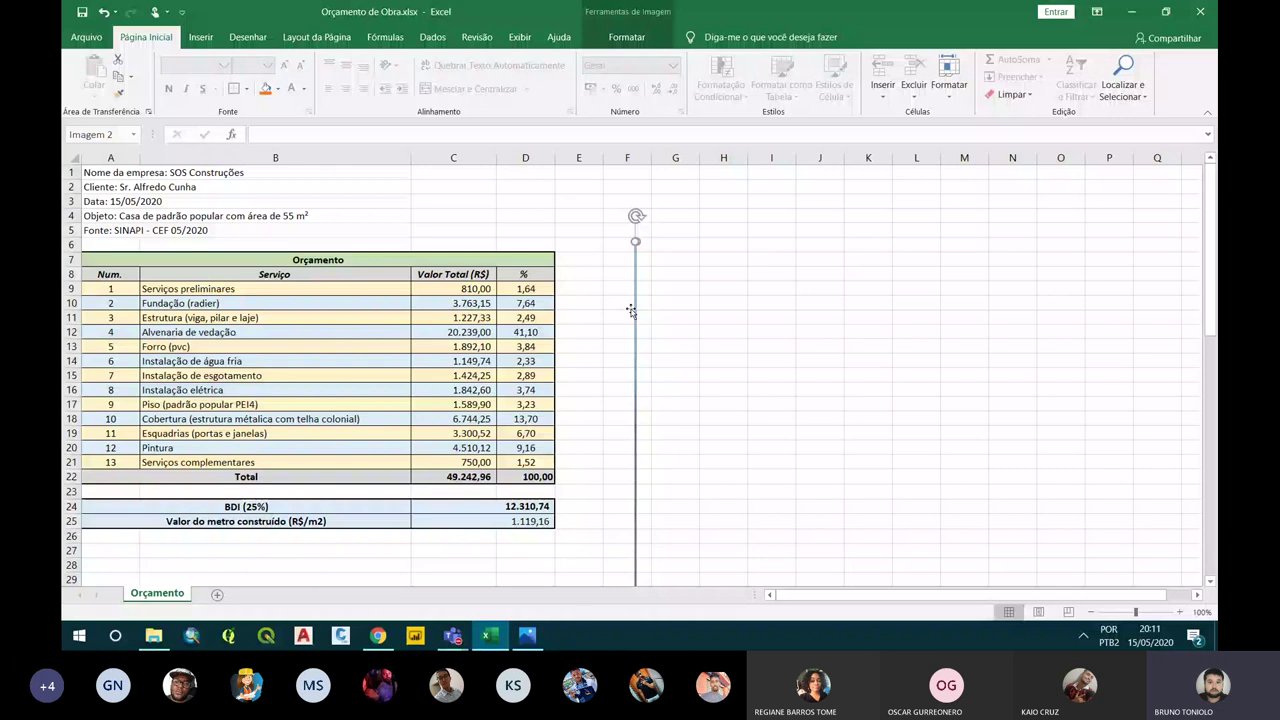
{"action": "scroll", "coordinate": [647, 470], "scroll_direction": "down", "scroll_amount": 13}
{"action": "left_click_drag", "start_coordinate": [636, 470], "coordinate": [834, 475]}
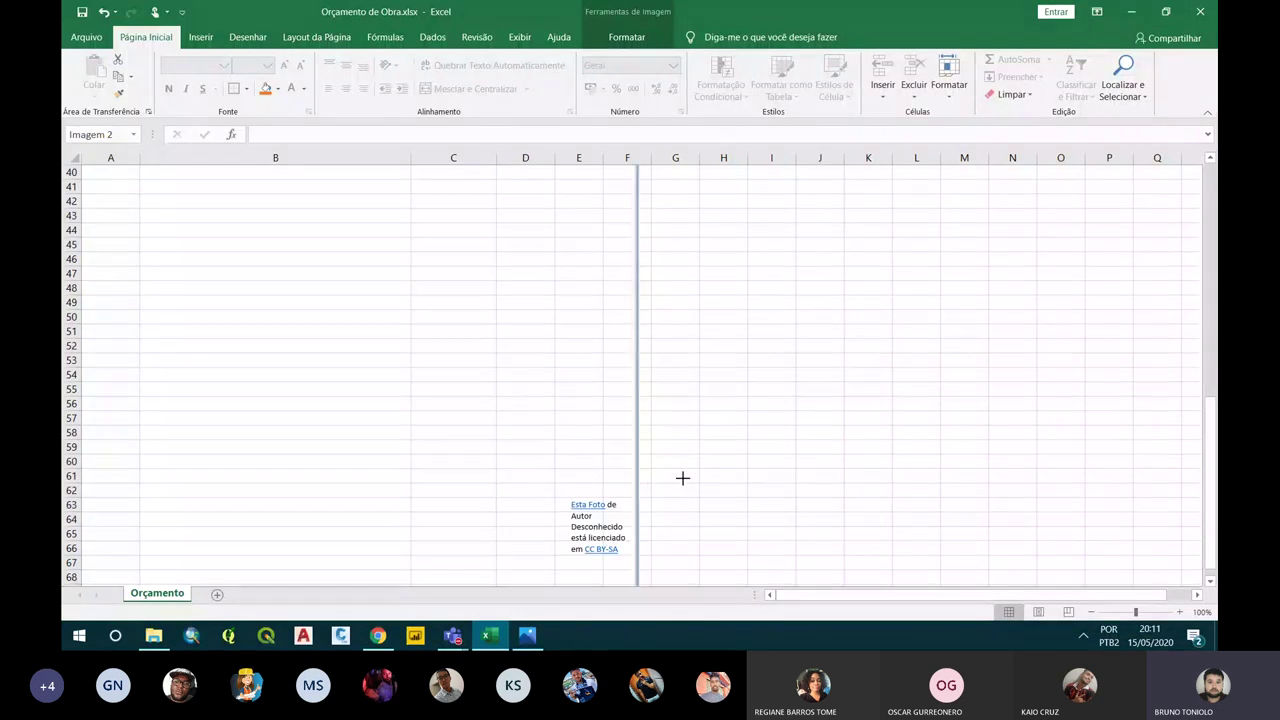
{"action": "key", "text": "ctrl+z"}
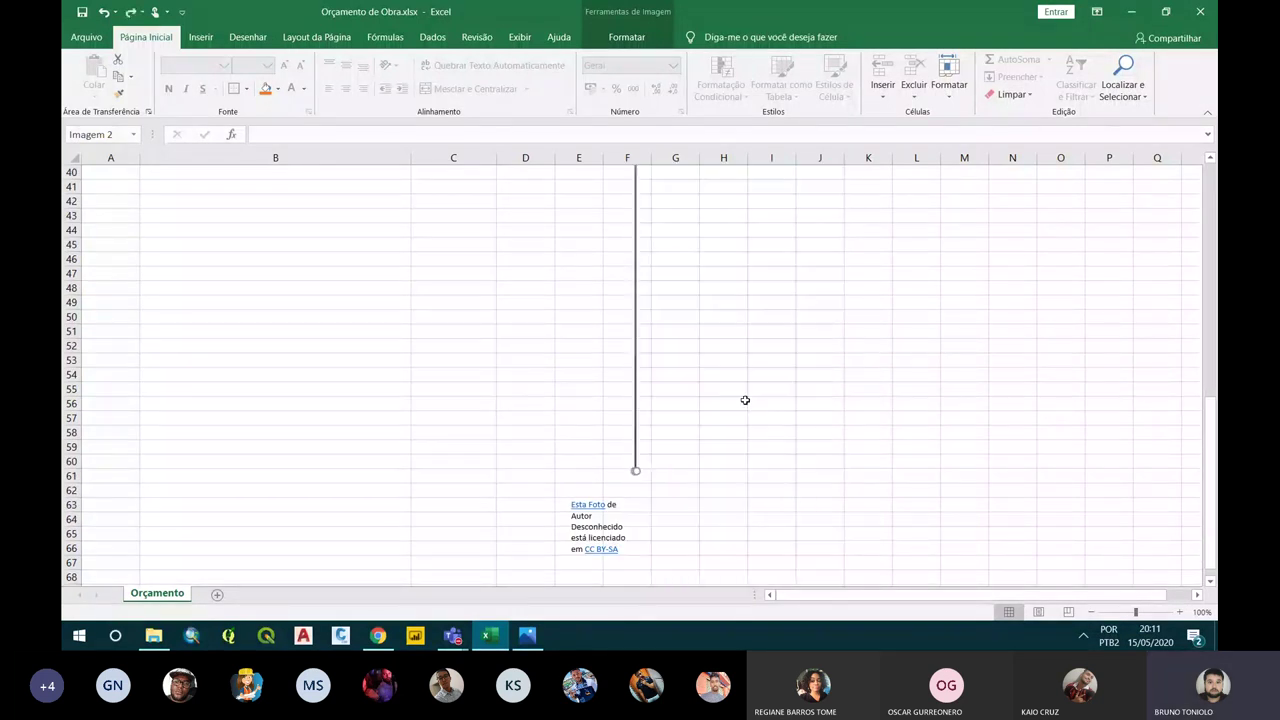
{"action": "scroll", "coordinate": [743, 400], "scroll_direction": "up", "scroll_amount": 6}
{"action": "scroll", "coordinate": [677, 349], "scroll_direction": "up", "scroll_amount": 7}
{"action": "key", "text": "Delete"}
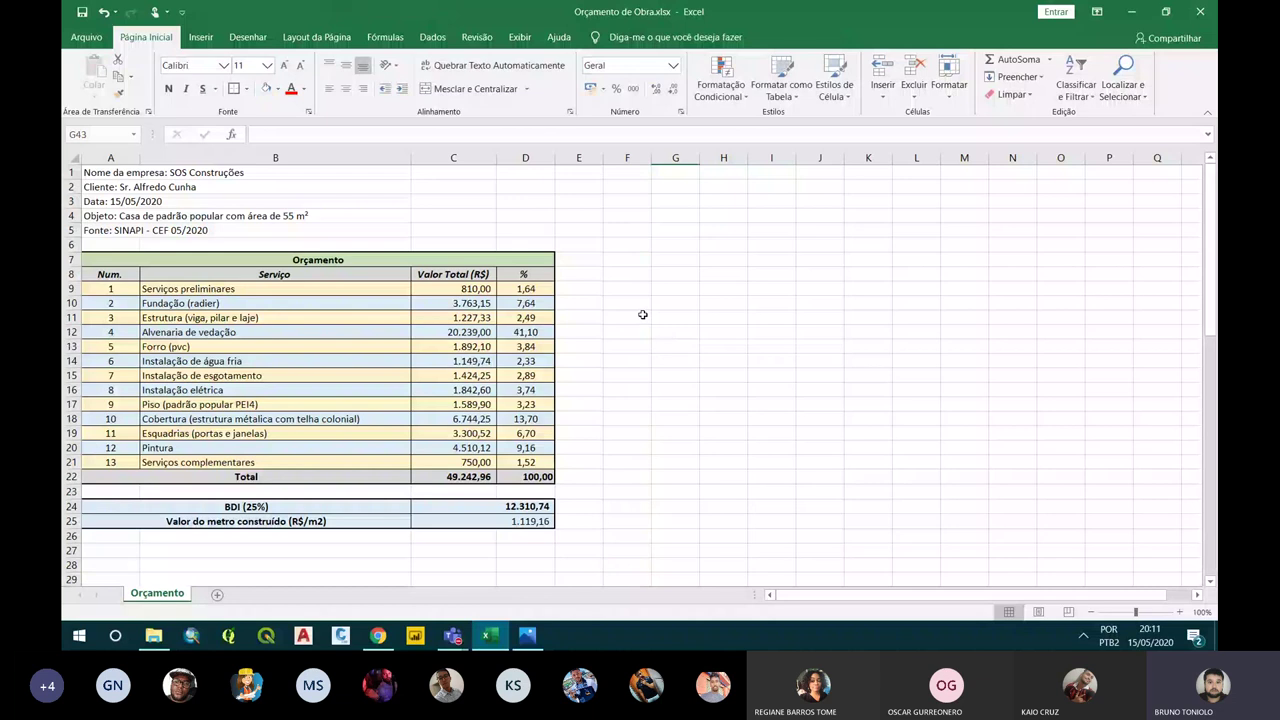
Insert the crane-building photo from an Imagens Online search for 'construcao'
{"action": "left_click", "coordinate": [201, 37]}
{"action": "left_click", "coordinate": [246, 80]}
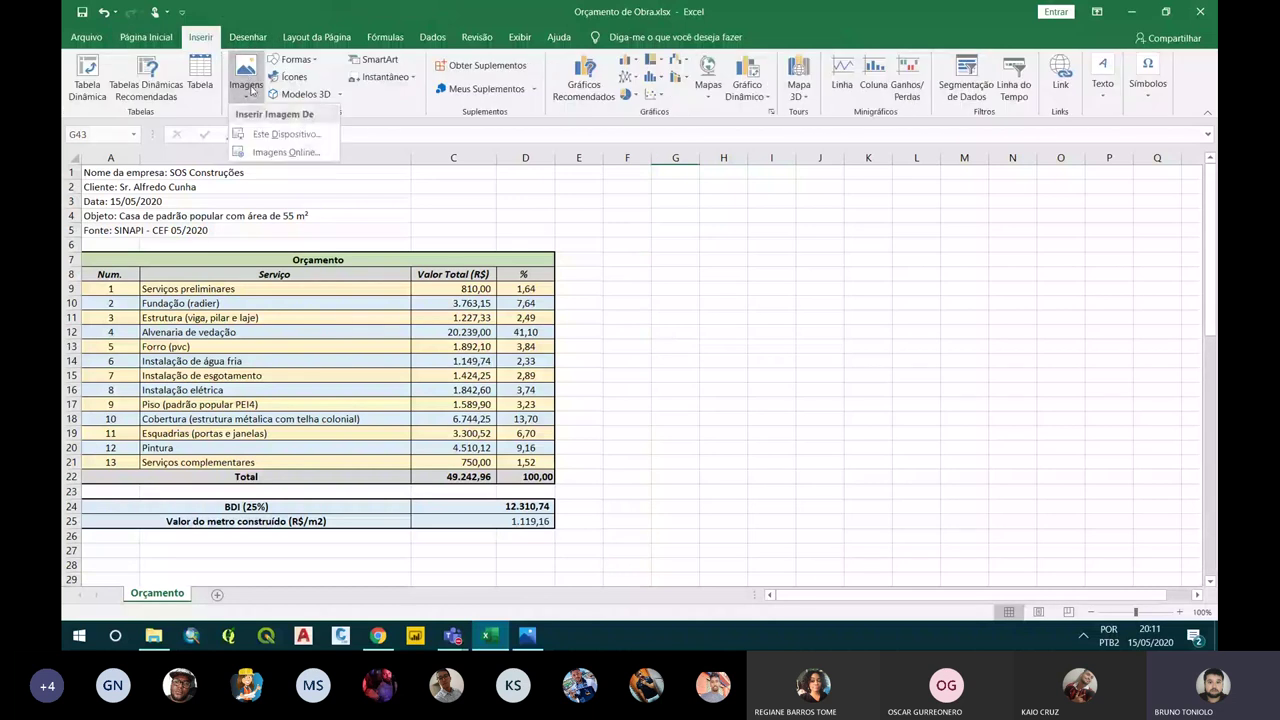
{"action": "left_click", "coordinate": [286, 152]}
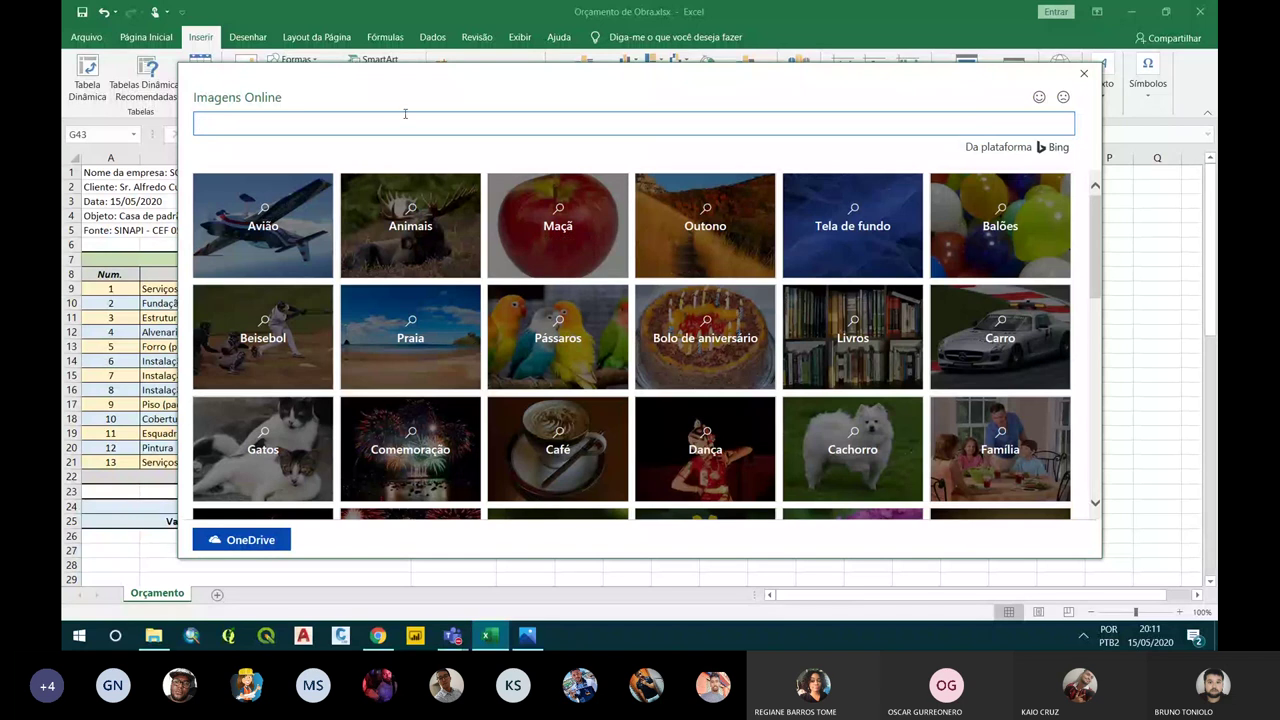
{"action": "type", "text": "construca"}
{"action": "type", "text": "o"}
{"action": "key", "text": "Return"}
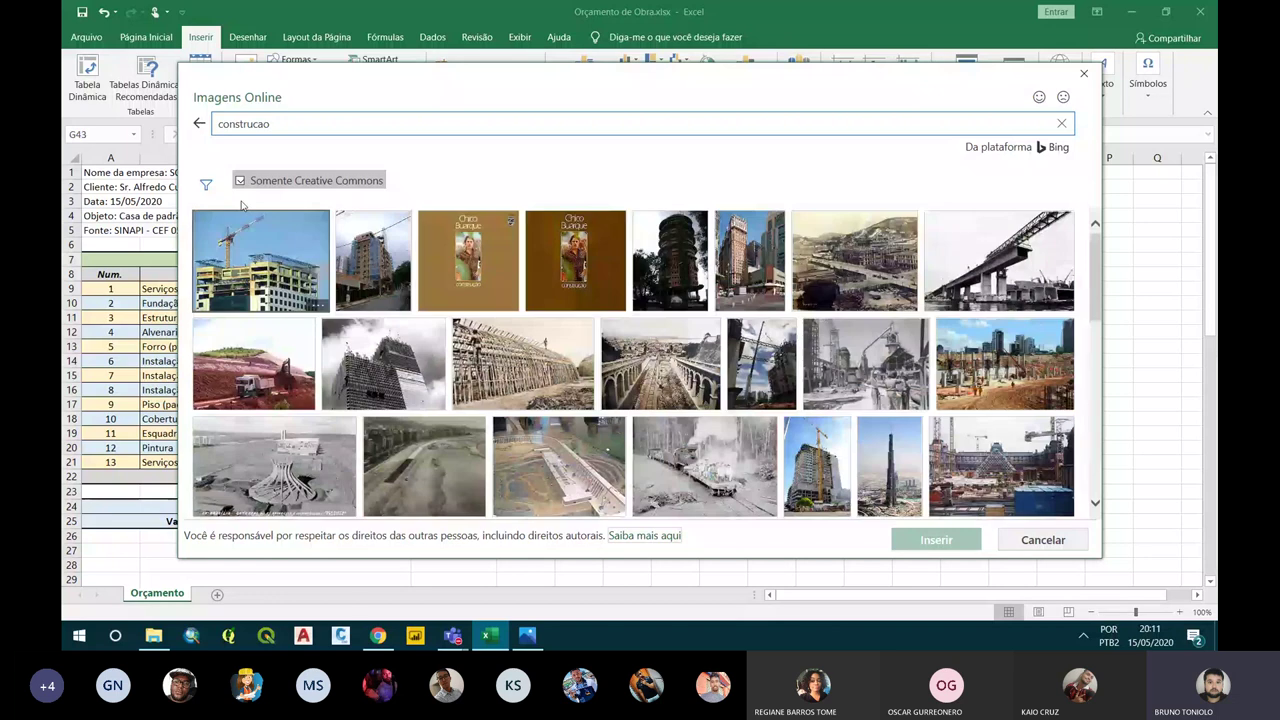
{"action": "left_click", "coordinate": [267, 248]}
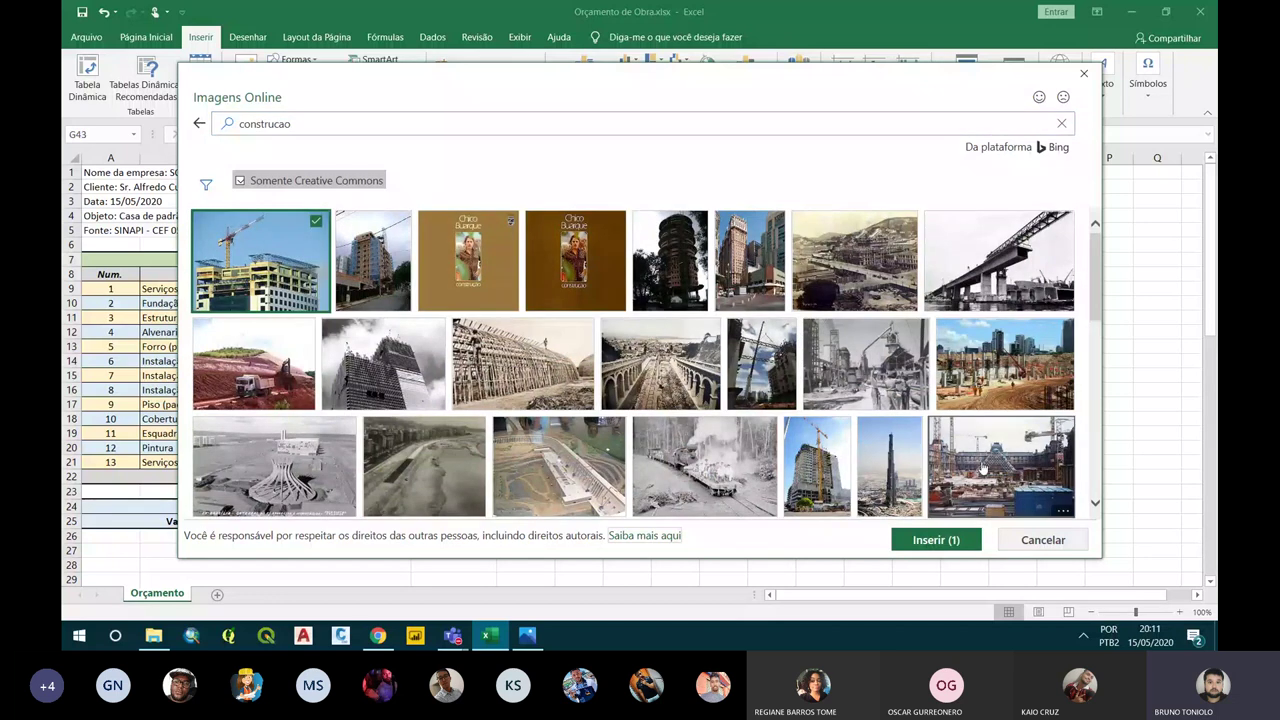
{"action": "left_click", "coordinate": [936, 539]}
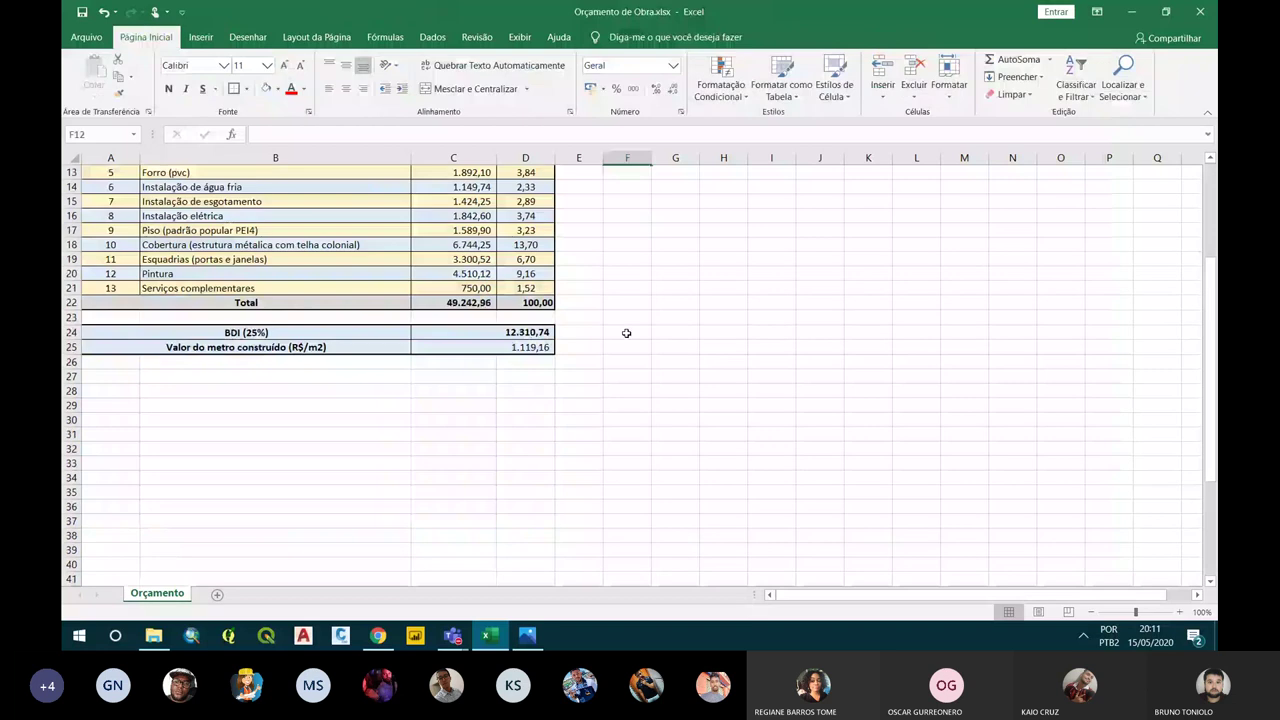
Delete the photo's attribution caption, then move and shrink the photo above the table
{"action": "left_click_drag", "start_coordinate": [655, 398], "coordinate": [576, 254]}
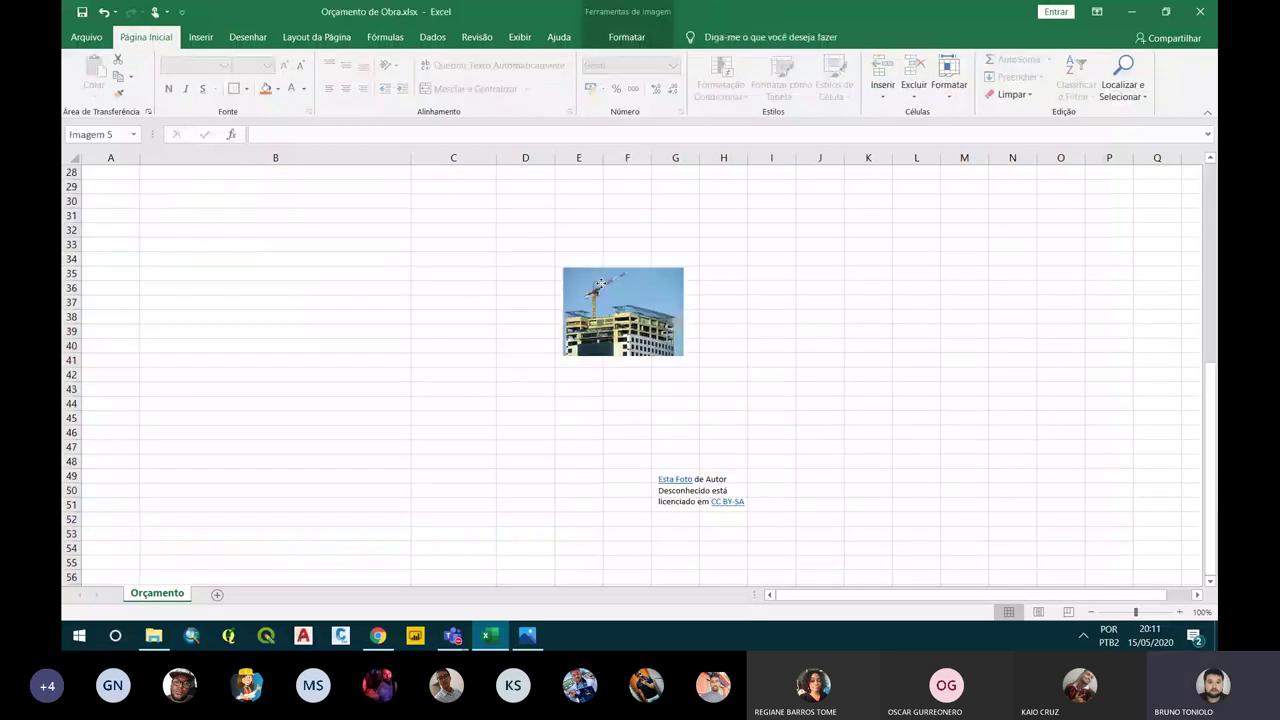
{"action": "left_click", "coordinate": [652, 467]}
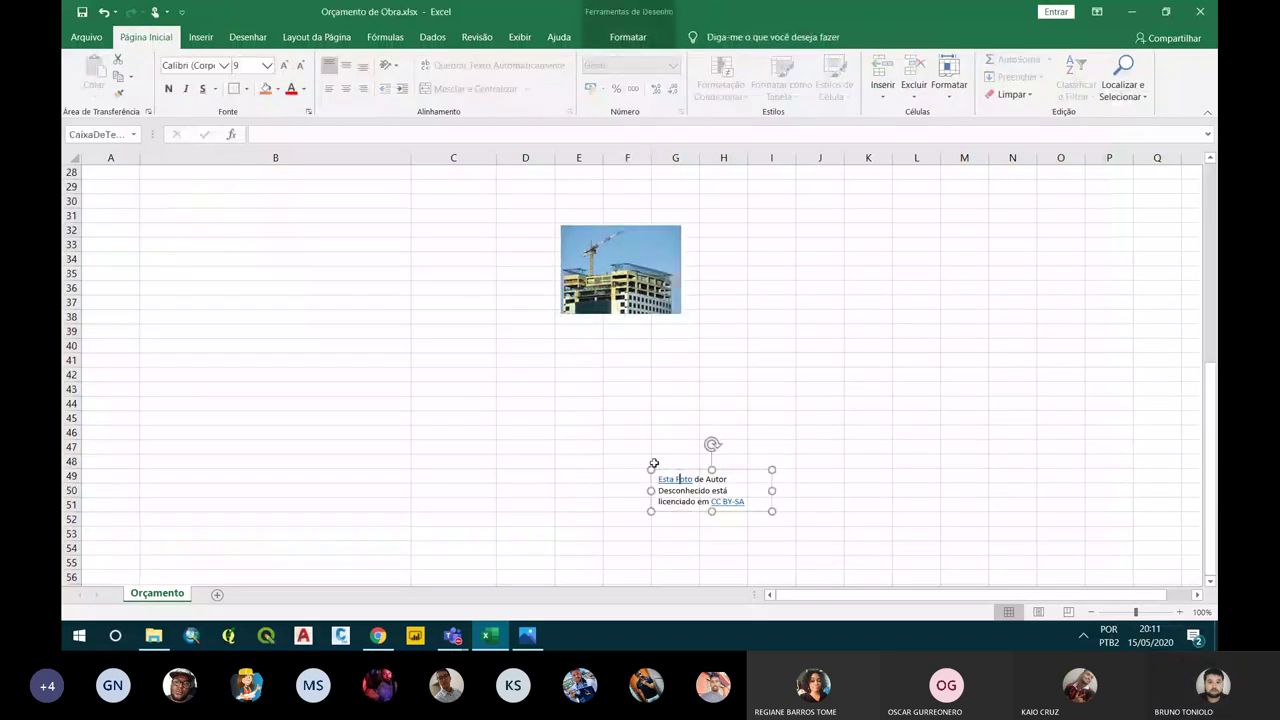
{"action": "key", "text": "Delete"}
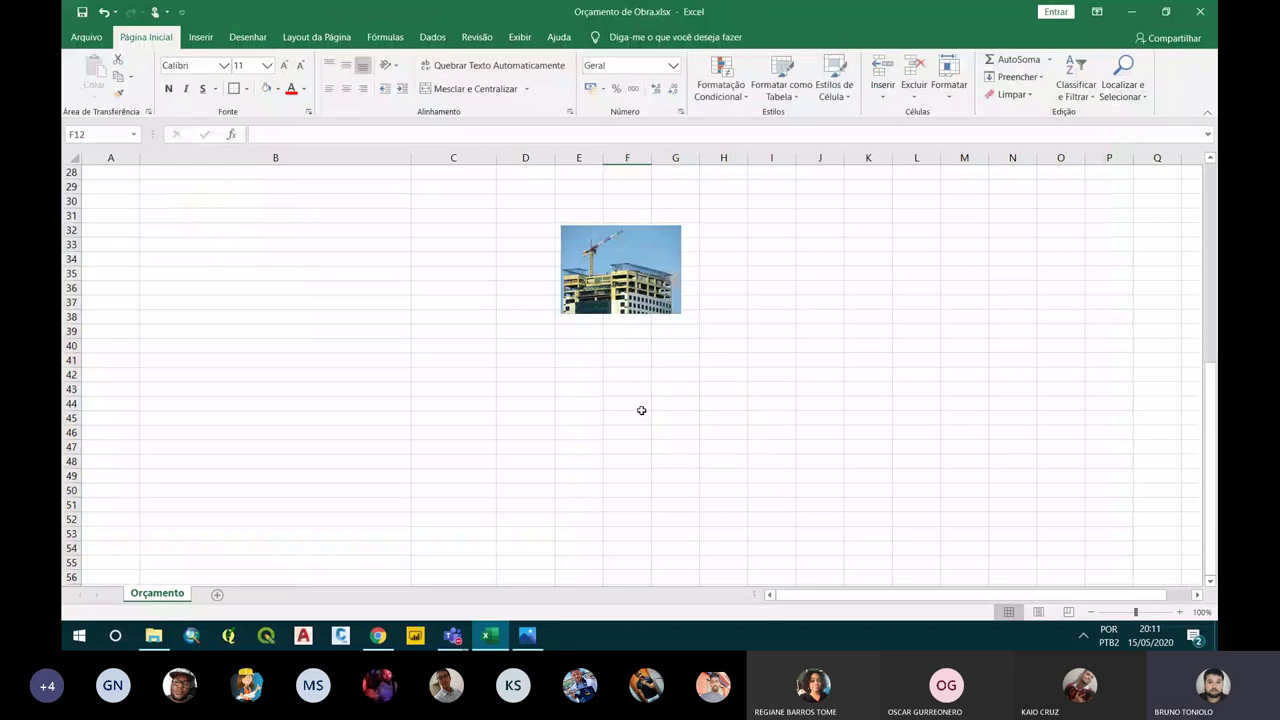
{"action": "scroll", "coordinate": [631, 389], "scroll_direction": "up", "scroll_amount": 6}
{"action": "mouse_move", "coordinate": [589, 478]}
{"action": "left_mouse_down"}
{"action": "mouse_move", "coordinate": [519, 320]}
{"action": "mouse_move", "coordinate": [513, 387]}
{"action": "mouse_move", "coordinate": [442, 184]}
{"action": "left_mouse_up"}
{"action": "scroll", "coordinate": [520, 320], "scroll_direction": "up", "scroll_amount": 3}
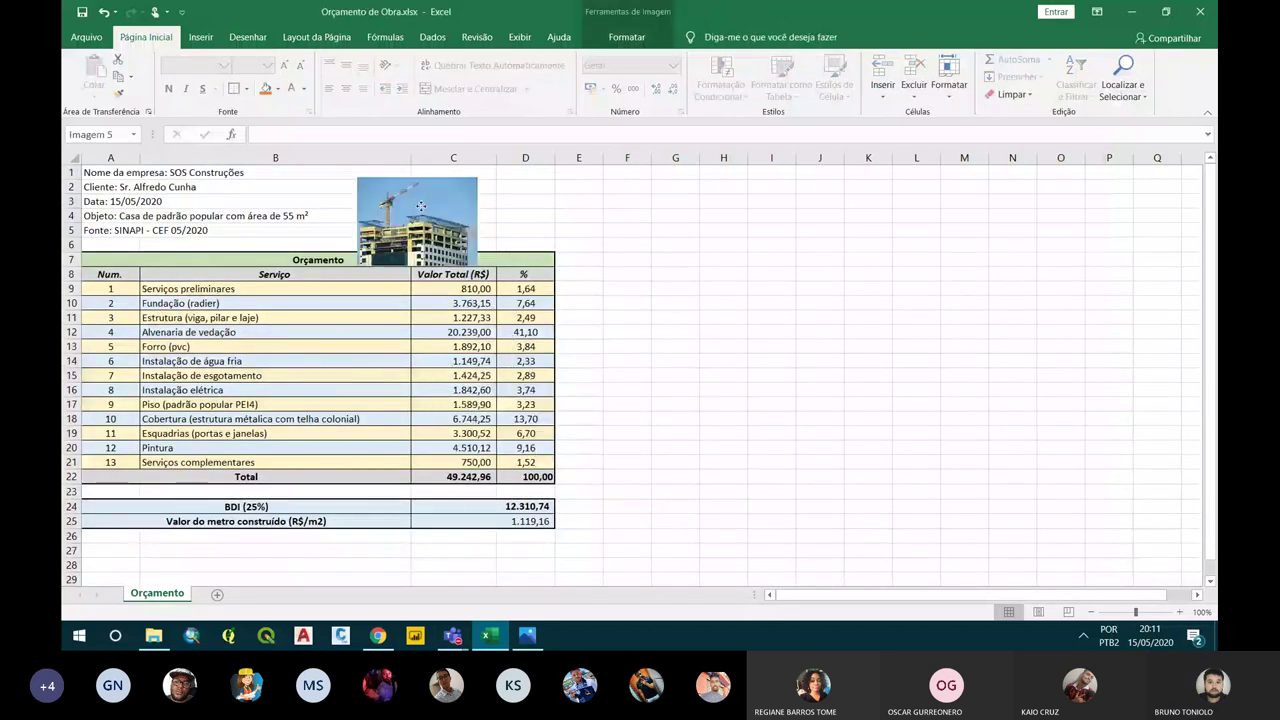
{"action": "mouse_move", "coordinate": [385, 254]}
{"action": "left_mouse_down"}
{"action": "mouse_move", "coordinate": [411, 202]}
{"action": "mouse_move", "coordinate": [462, 197]}
{"action": "left_mouse_up"}
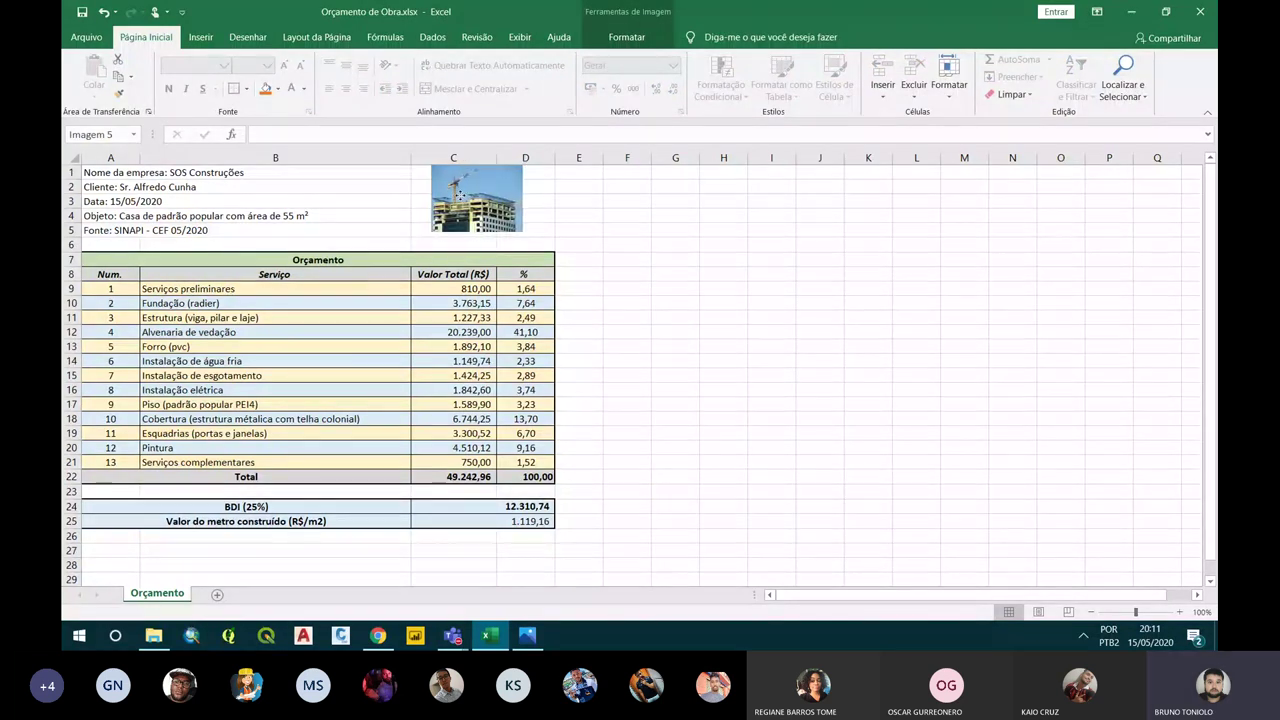
{"action": "left_click", "coordinate": [637, 260]}
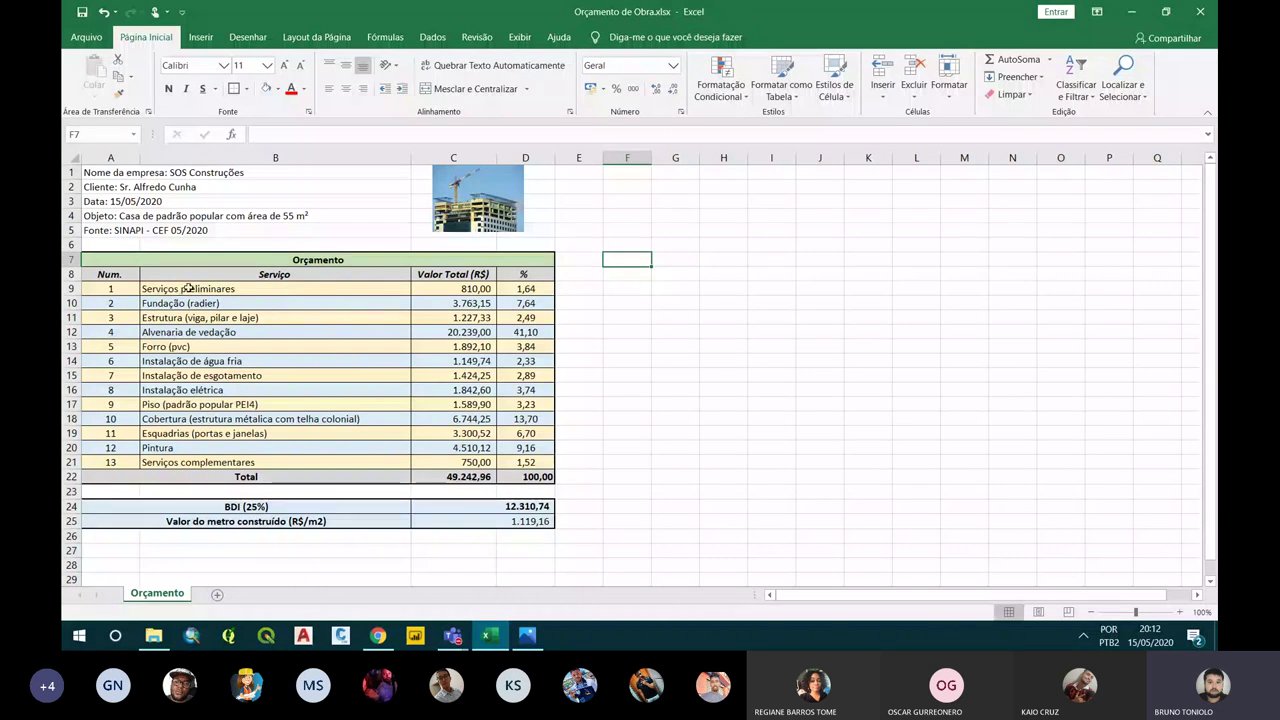
{"action": "left_click_drag", "start_coordinate": [190, 274], "coordinate": [263, 462]}
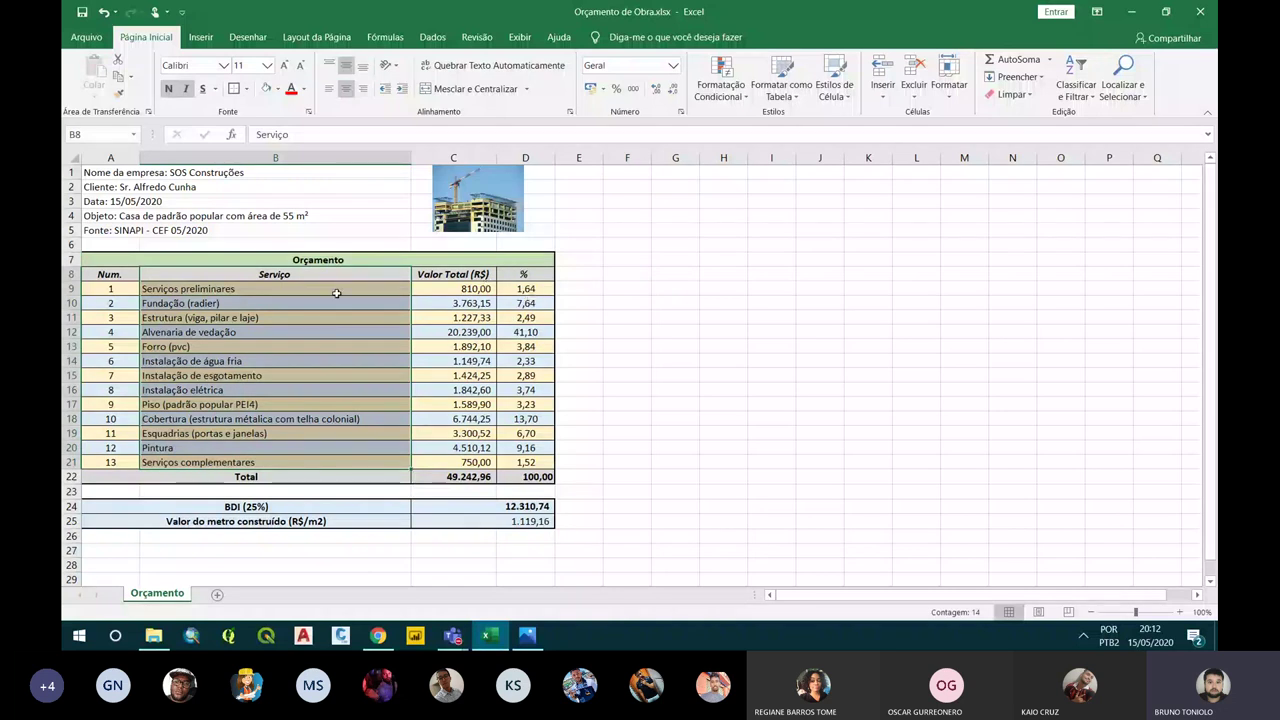
Select service names B8:B21 and, with Ctrl, add the % column D8:D21
{"action": "mouse_move", "coordinate": [380, 272]}
{"action": "left_mouse_down"}
{"action": "mouse_move", "coordinate": [338, 312]}
{"action": "mouse_move", "coordinate": [334, 462]}
{"action": "left_mouse_up"}
{"action": "left_click_drag", "start_coordinate": [526, 274], "coordinate": [527, 463], "text": "ctrl"}
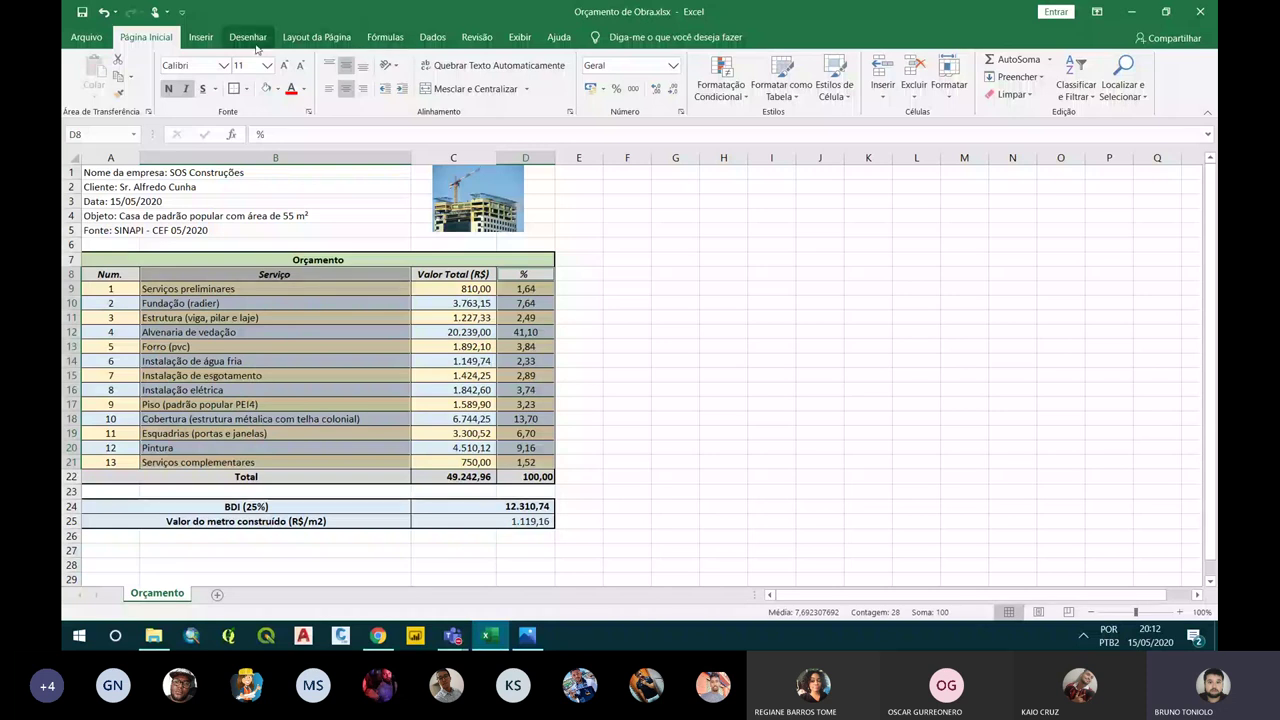
{"action": "left_click", "coordinate": [200, 37]}
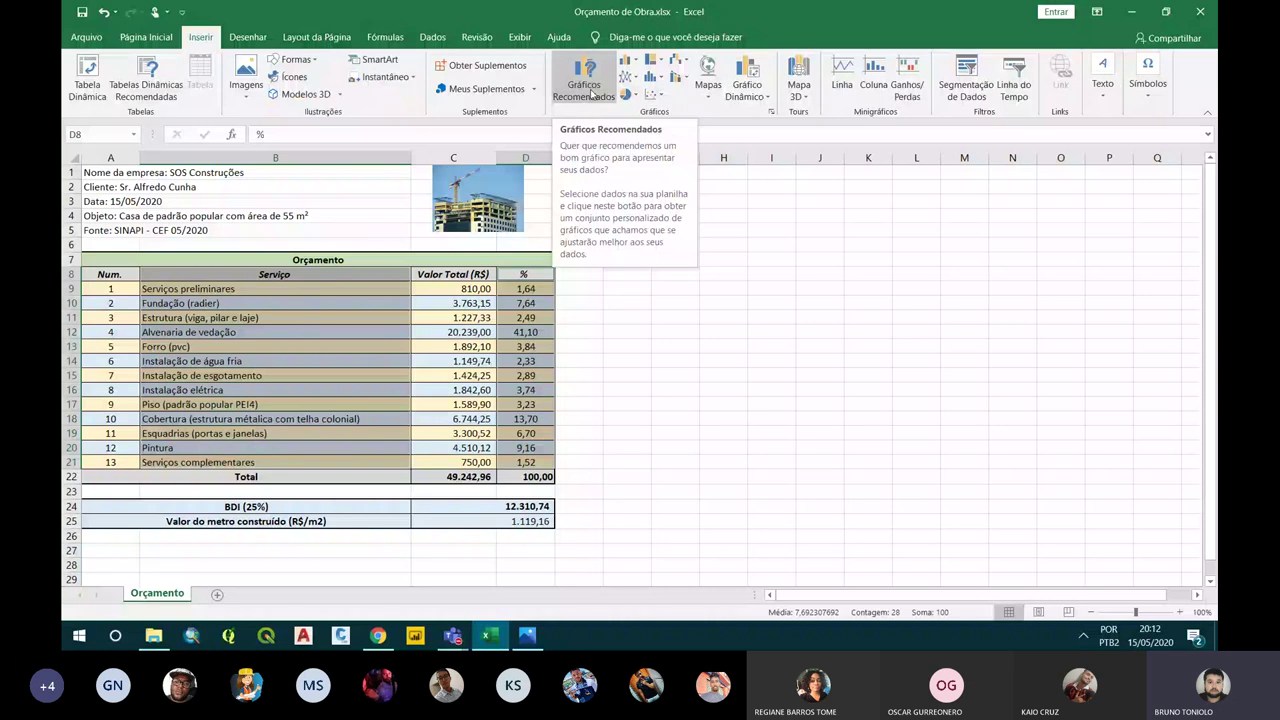
Insert a Barras Agrupadas chart from Gráficos Recomendados for the service percentages
{"action": "left_click", "coordinate": [594, 94]}
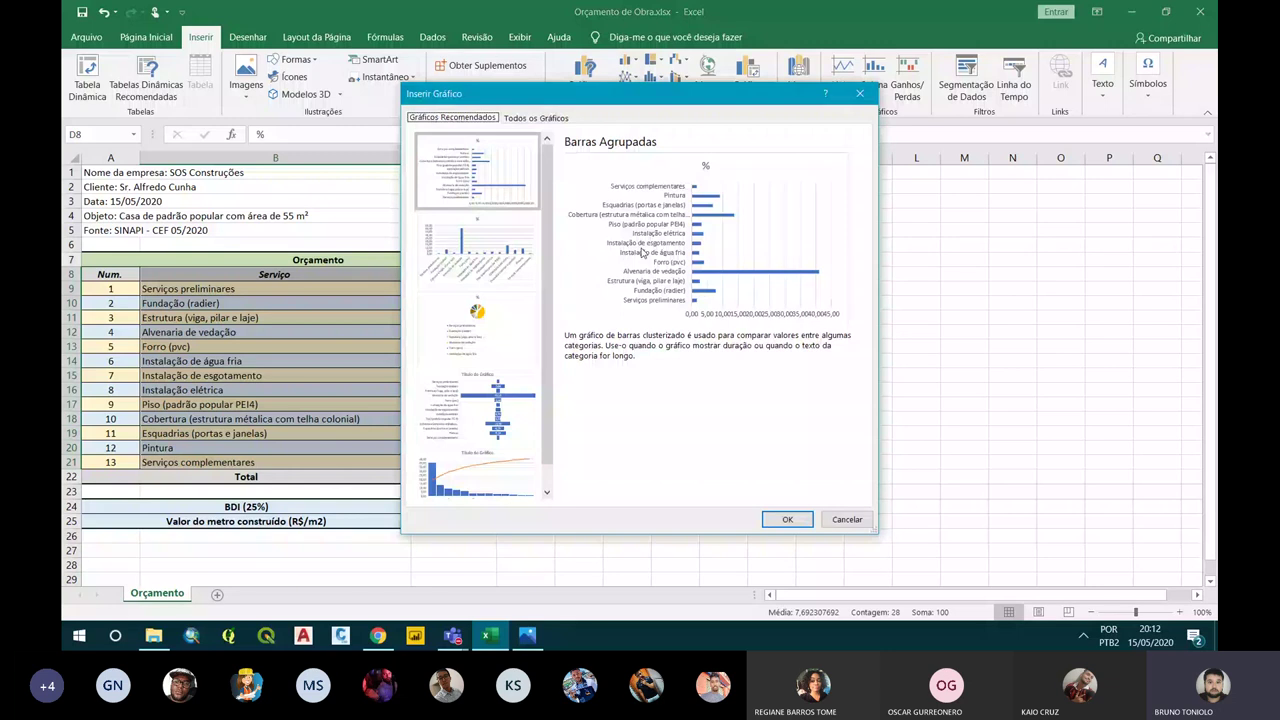
{"action": "key", "text": "Down"}
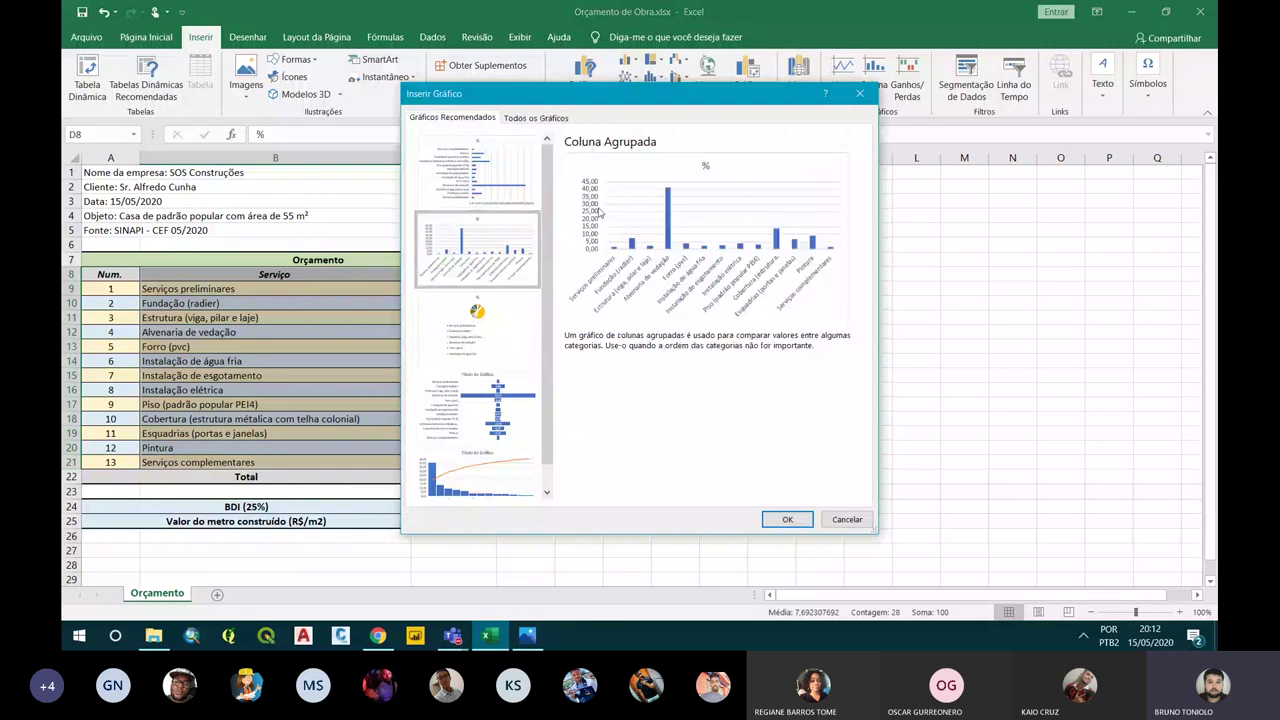
{"action": "key", "text": "Down"}
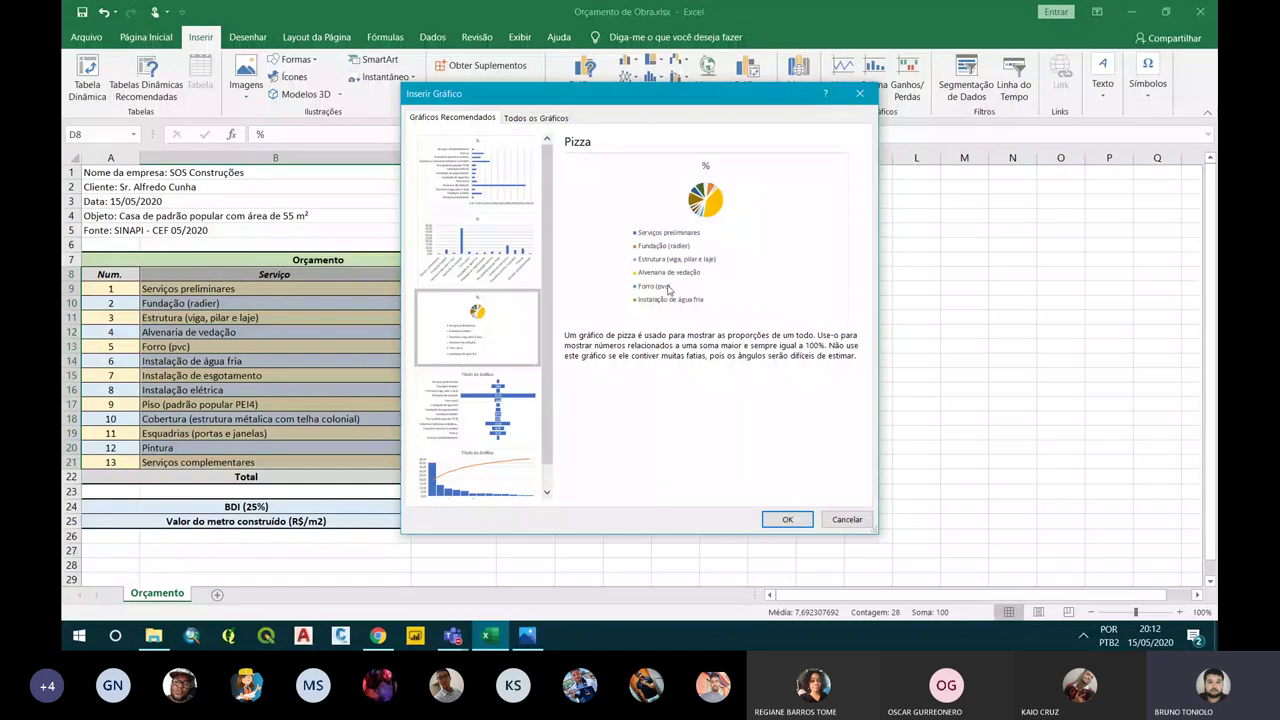
{"action": "key", "text": "Down"}
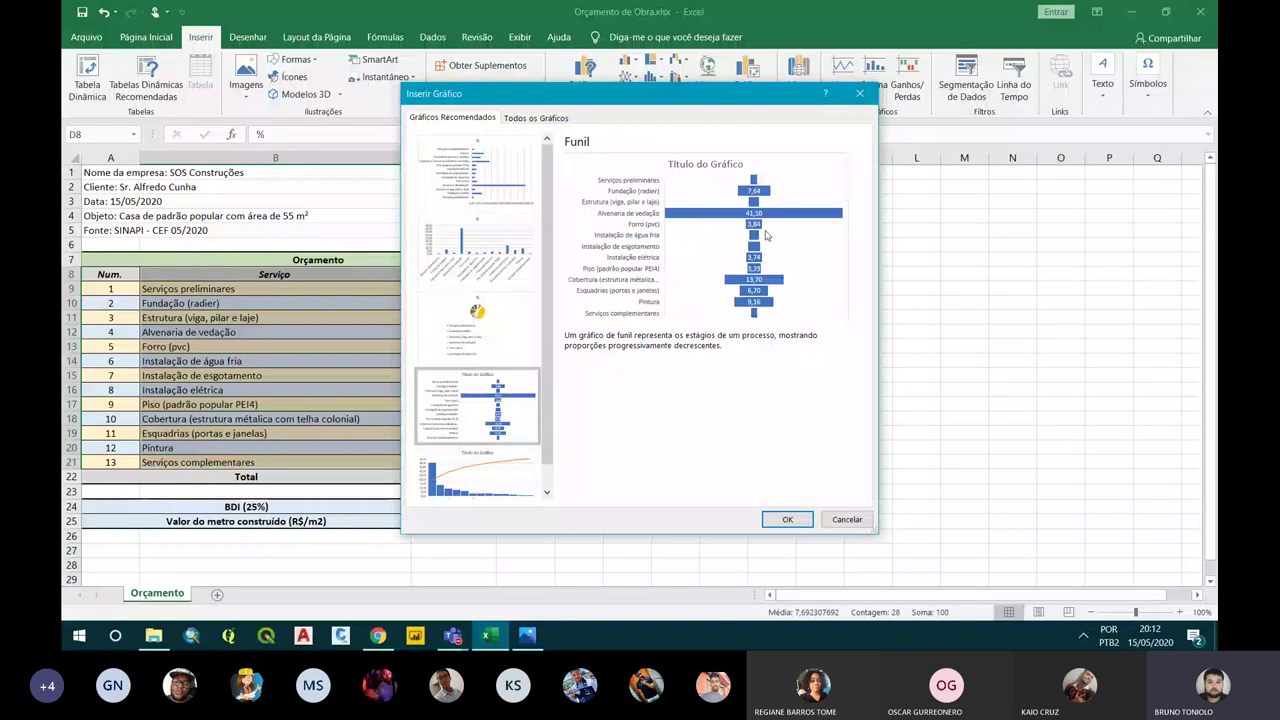
{"action": "left_click", "coordinate": [507, 305]}
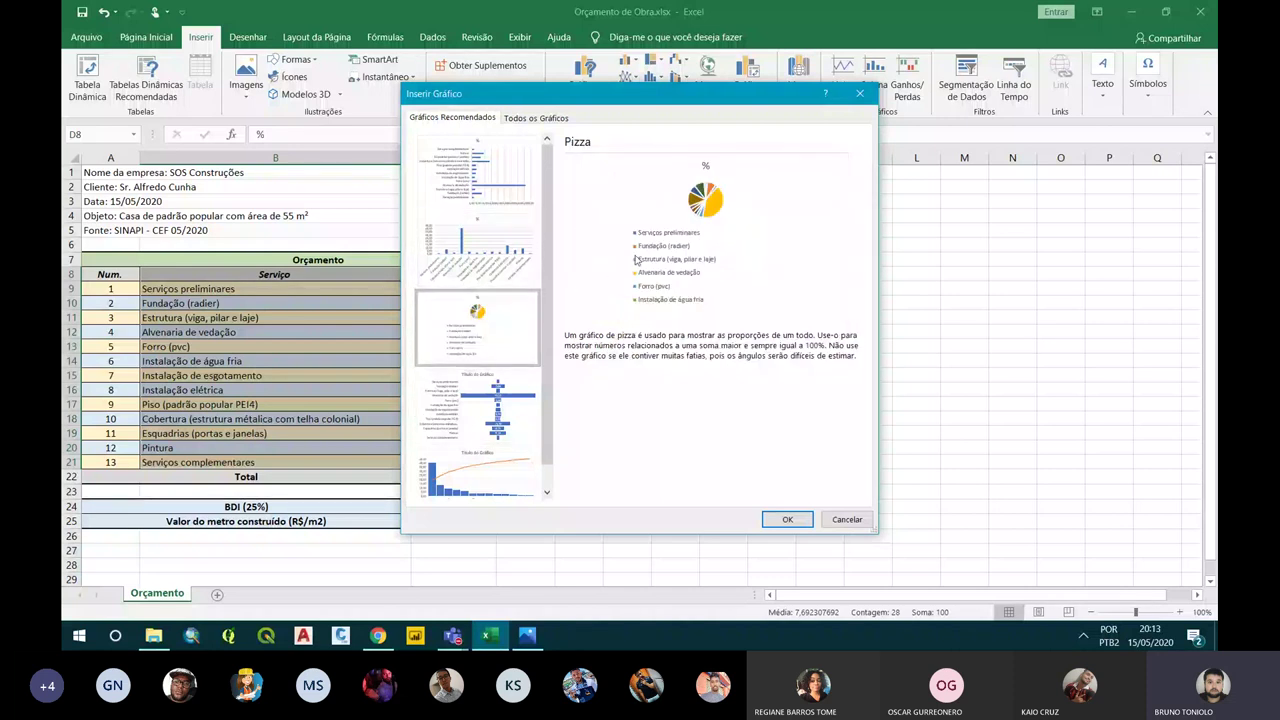
{"action": "key", "text": "Up"}
{"action": "key", "text": "Up"}
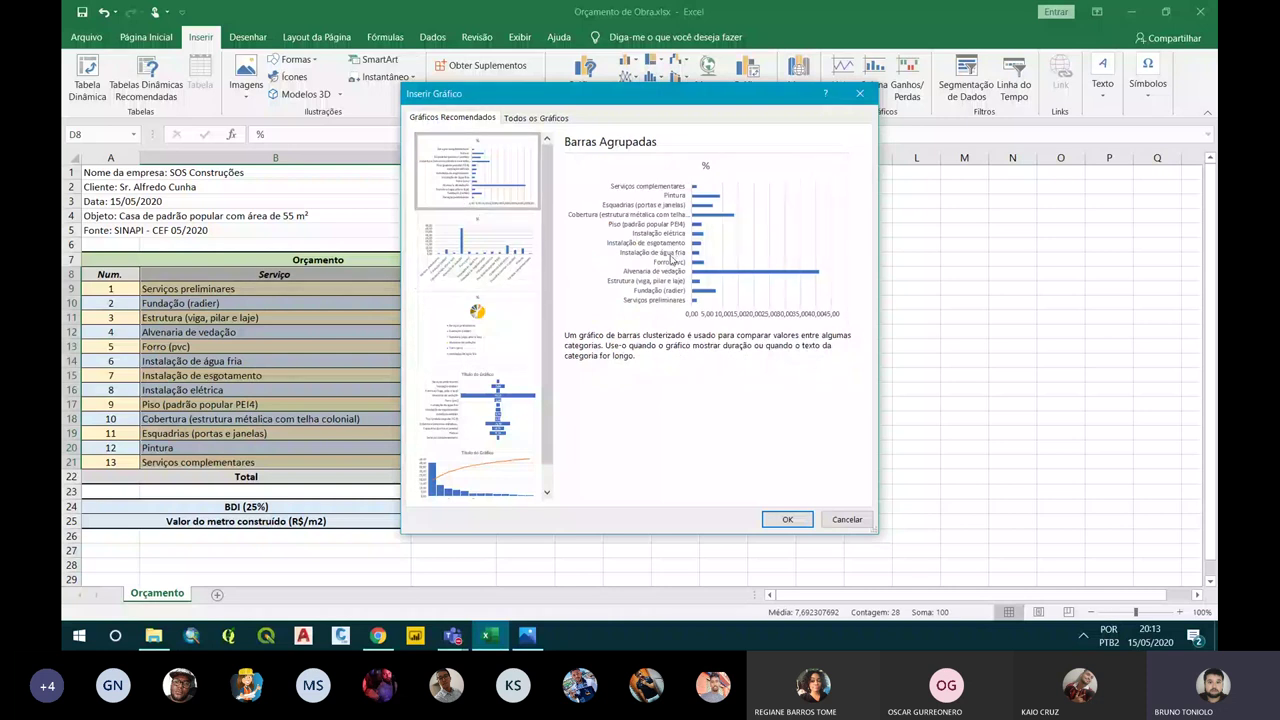
{"action": "left_click", "coordinate": [790, 519]}
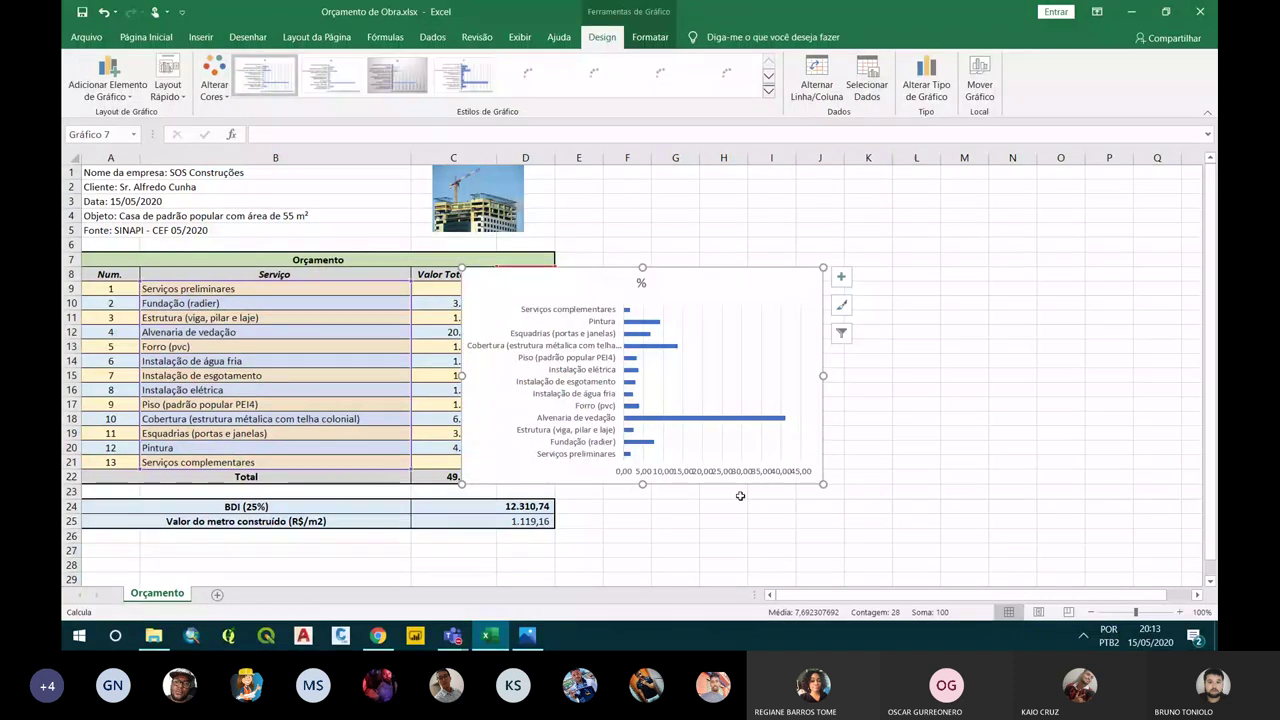
Move the % bar chart off the table, then select the whole chart and delete it
{"action": "mouse_move", "coordinate": [580, 285]}
{"action": "left_mouse_down"}
{"action": "mouse_move", "coordinate": [681, 282]}
{"action": "mouse_move", "coordinate": [683, 268]}
{"action": "left_mouse_up"}
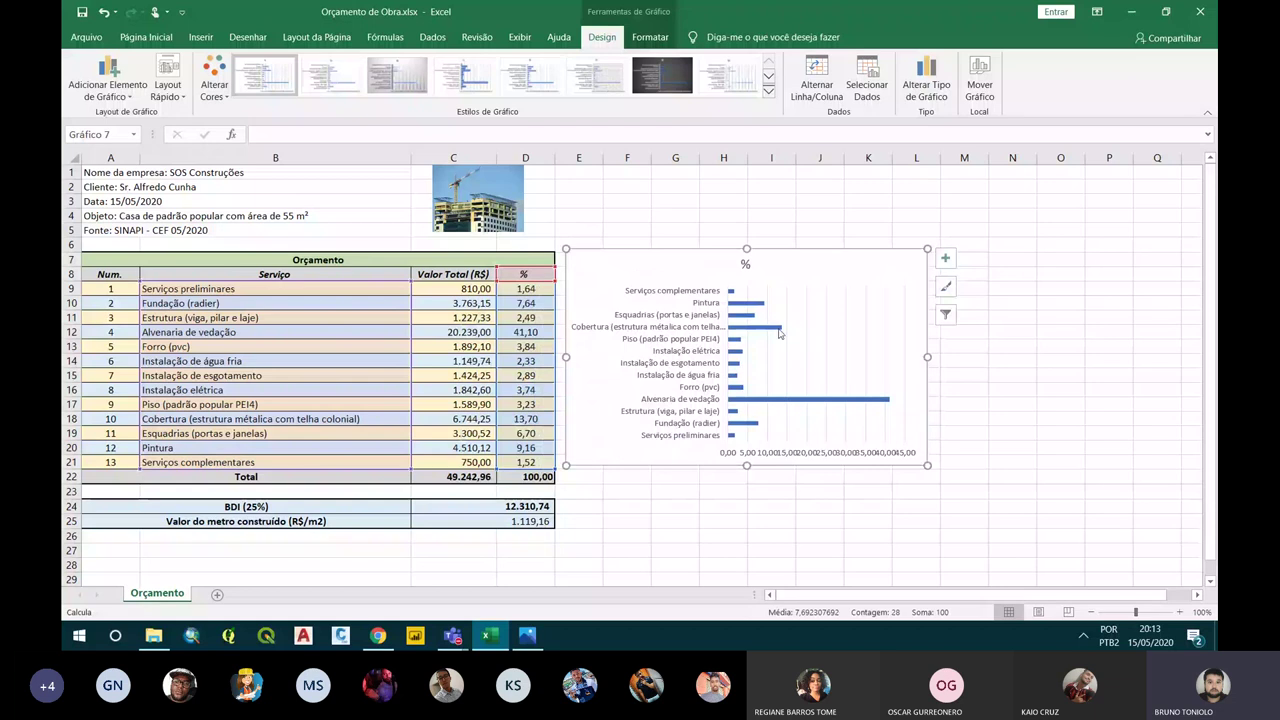
{"action": "left_click", "coordinate": [745, 264]}
{"action": "double_click", "coordinate": [745, 264]}
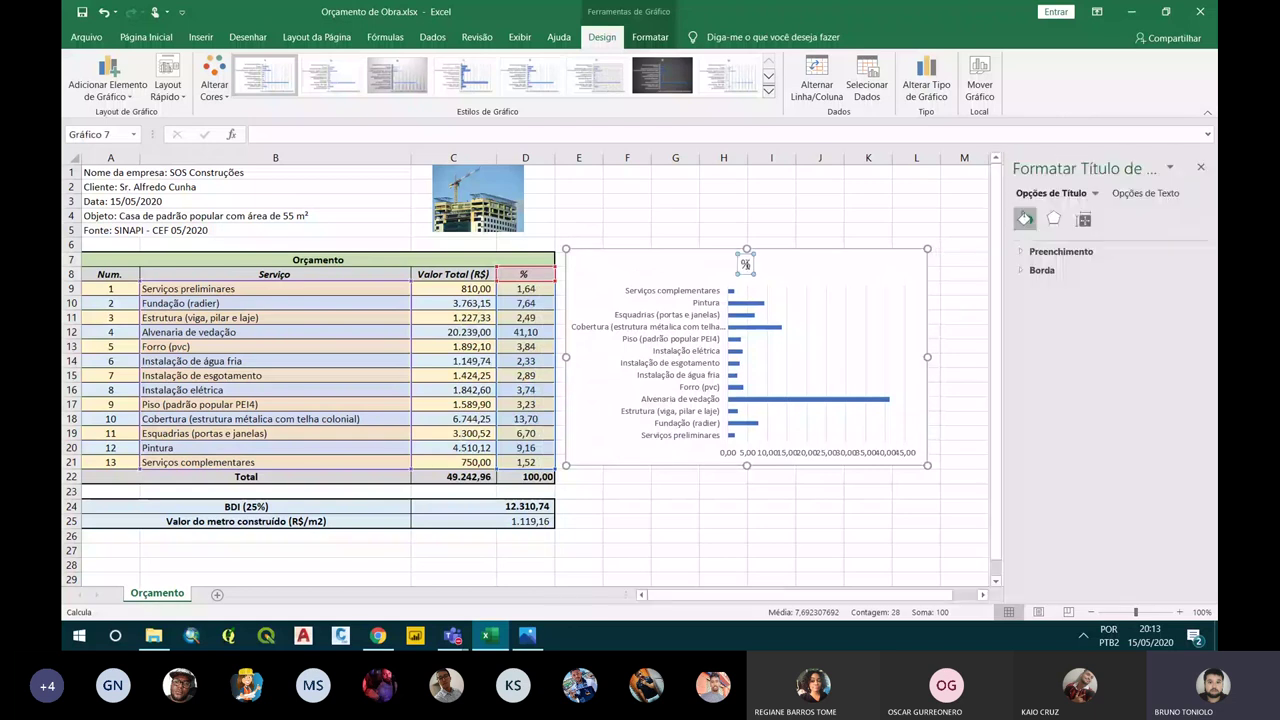
{"action": "left_click_drag", "start_coordinate": [752, 264], "coordinate": [744, 264]}
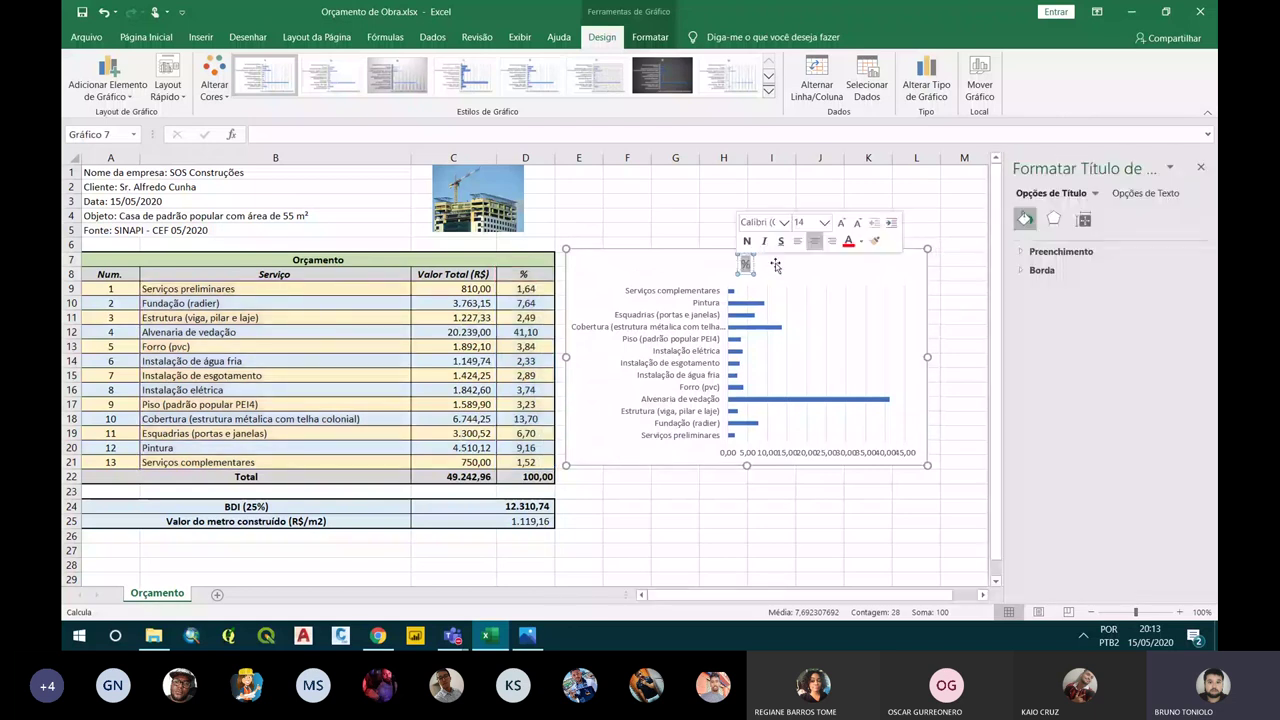
{"action": "left_click", "coordinate": [707, 266]}
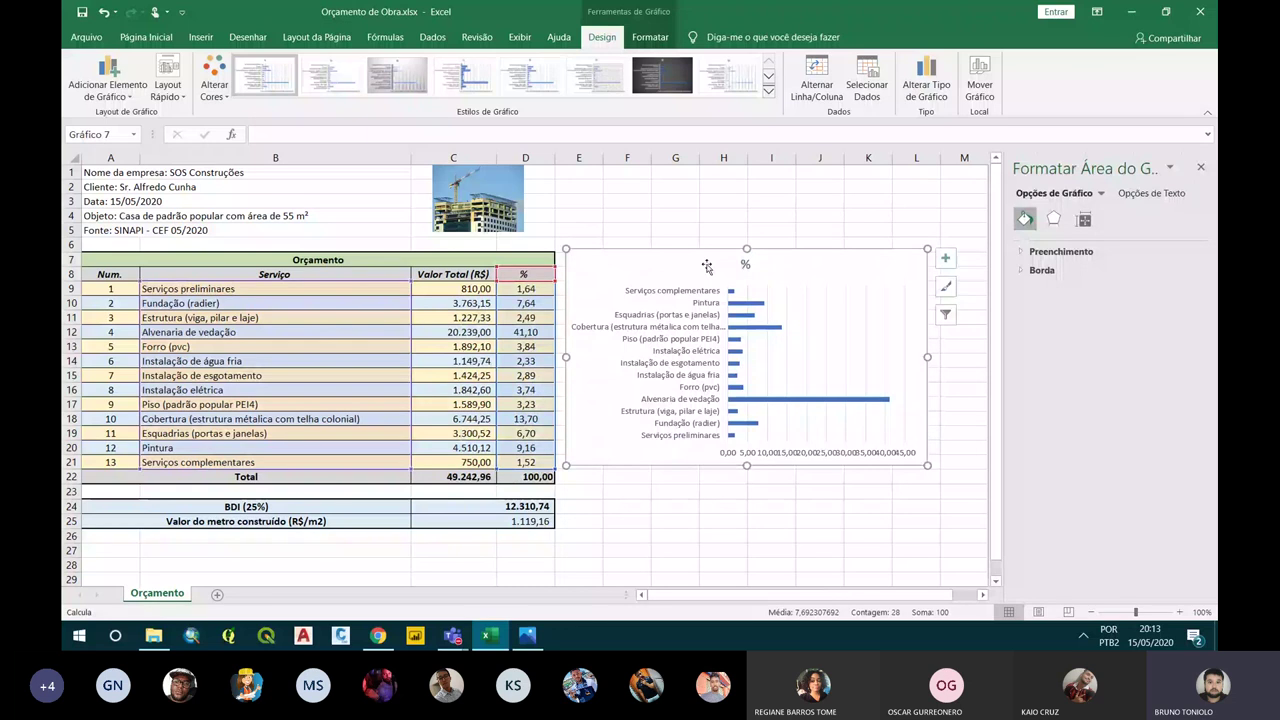
{"action": "key", "text": "Delete"}
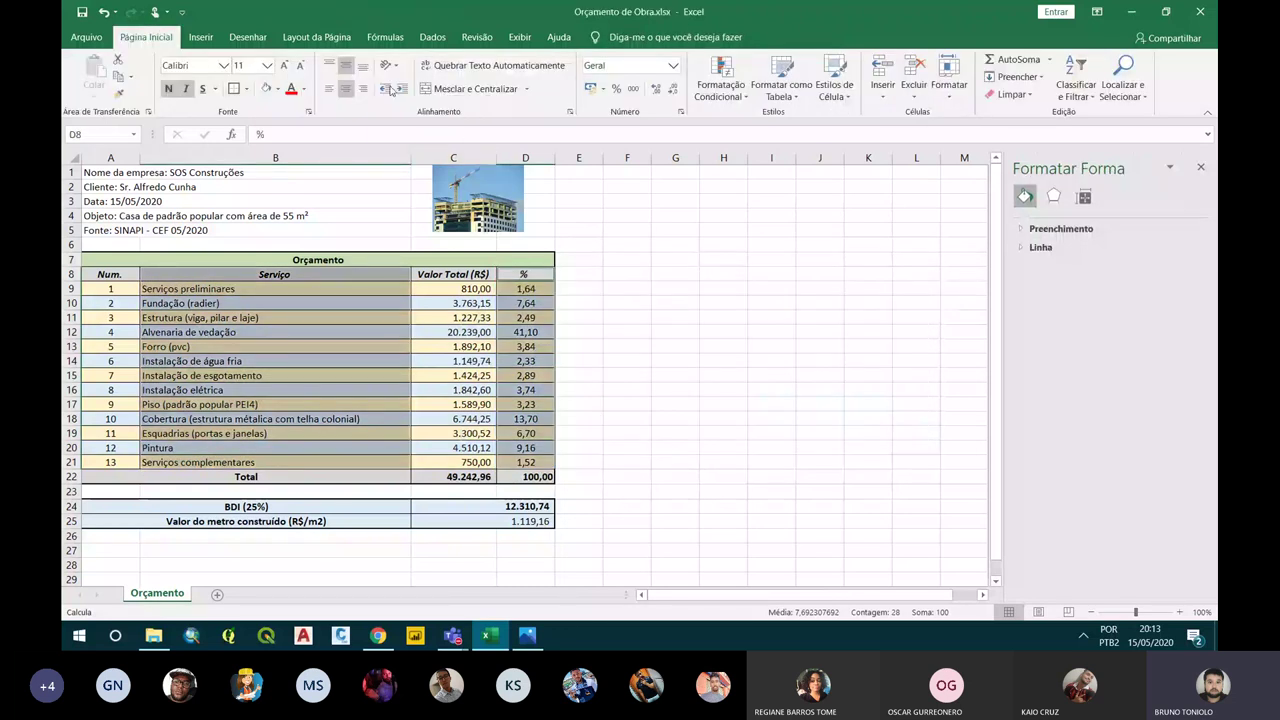
{"action": "left_click", "coordinate": [200, 37]}
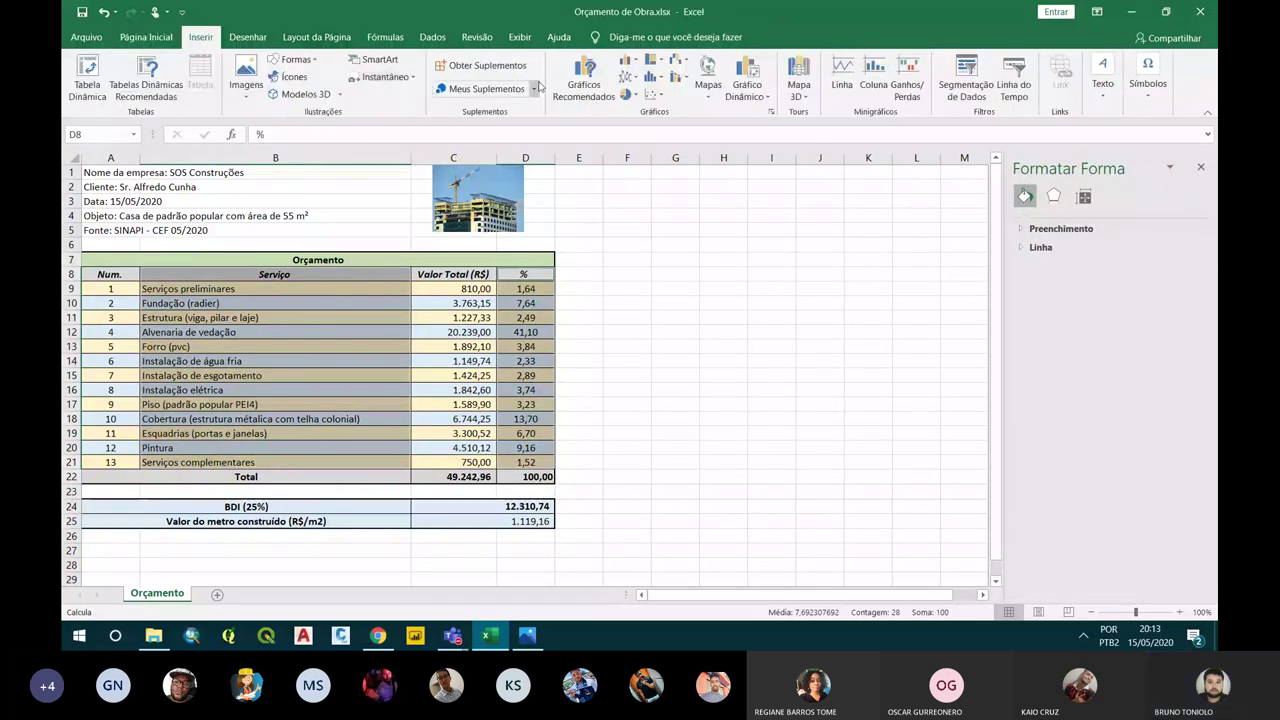
Insert a Pizza 3D chart of the percentages, move it beside the table and enlarge it
{"action": "left_click", "coordinate": [598, 88]}
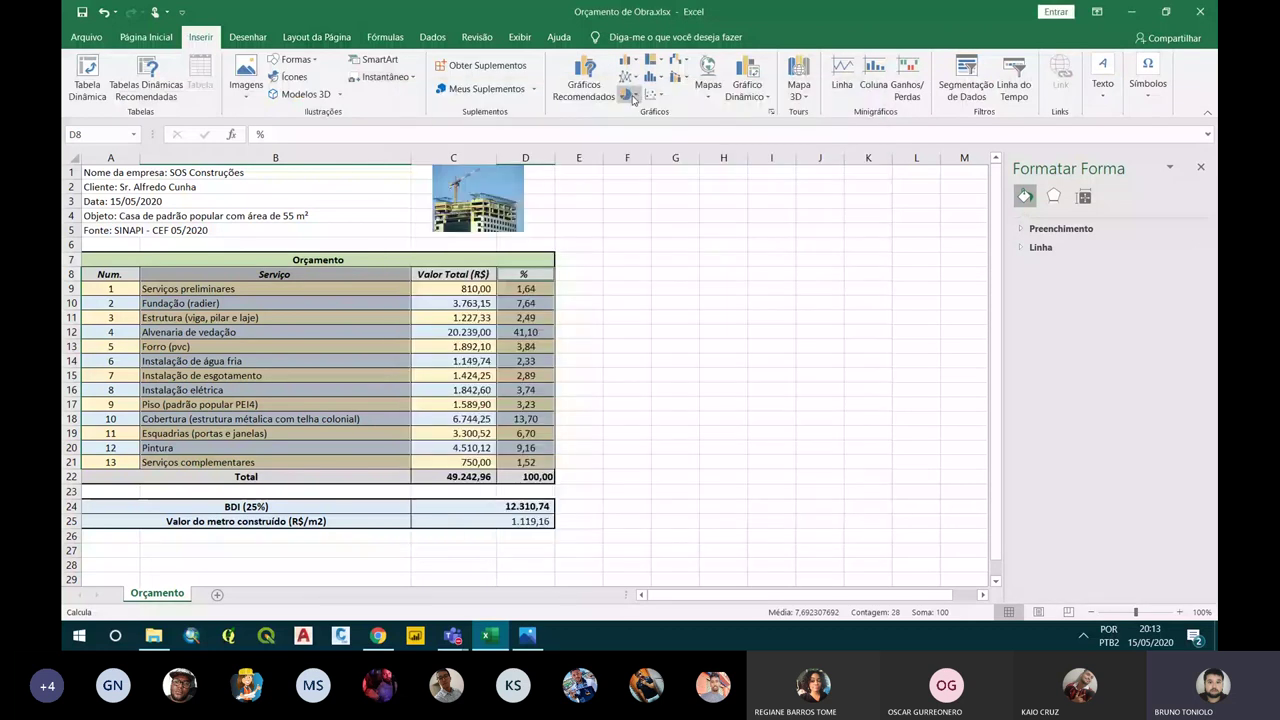
{"action": "left_click", "coordinate": [638, 97]}
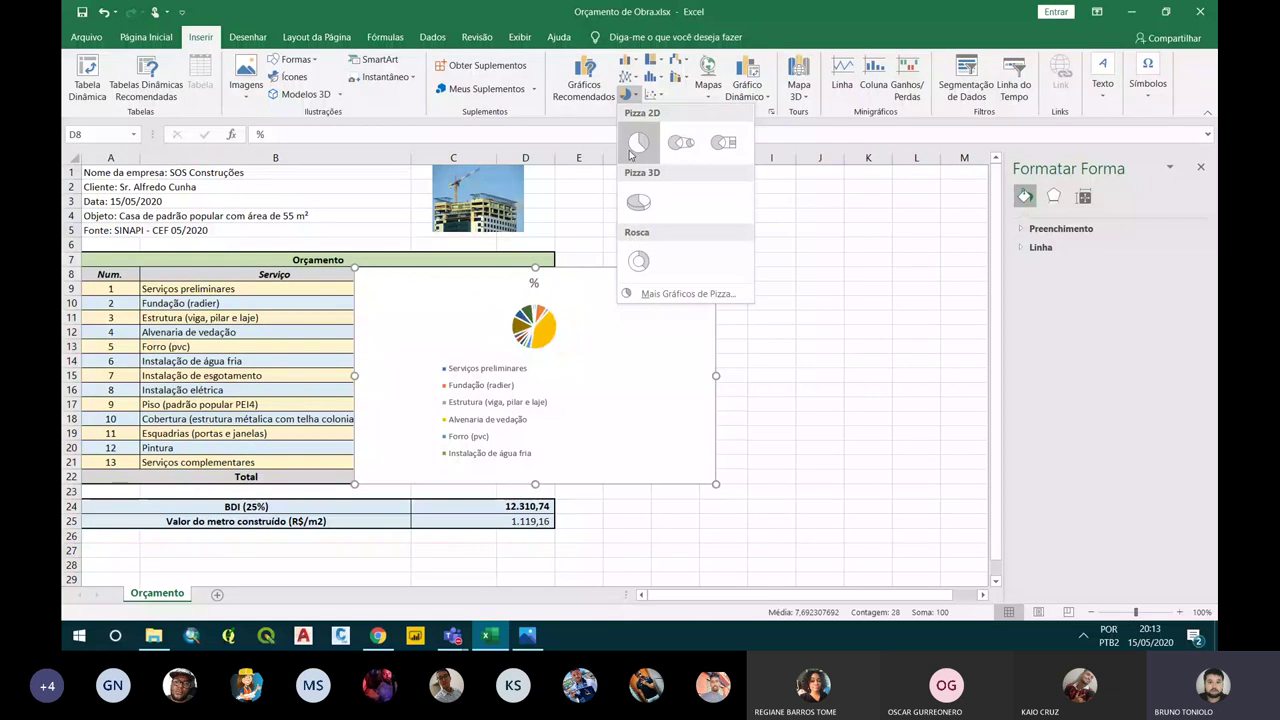
{"action": "left_click", "coordinate": [638, 202]}
{"action": "left_click", "coordinate": [620, 323]}
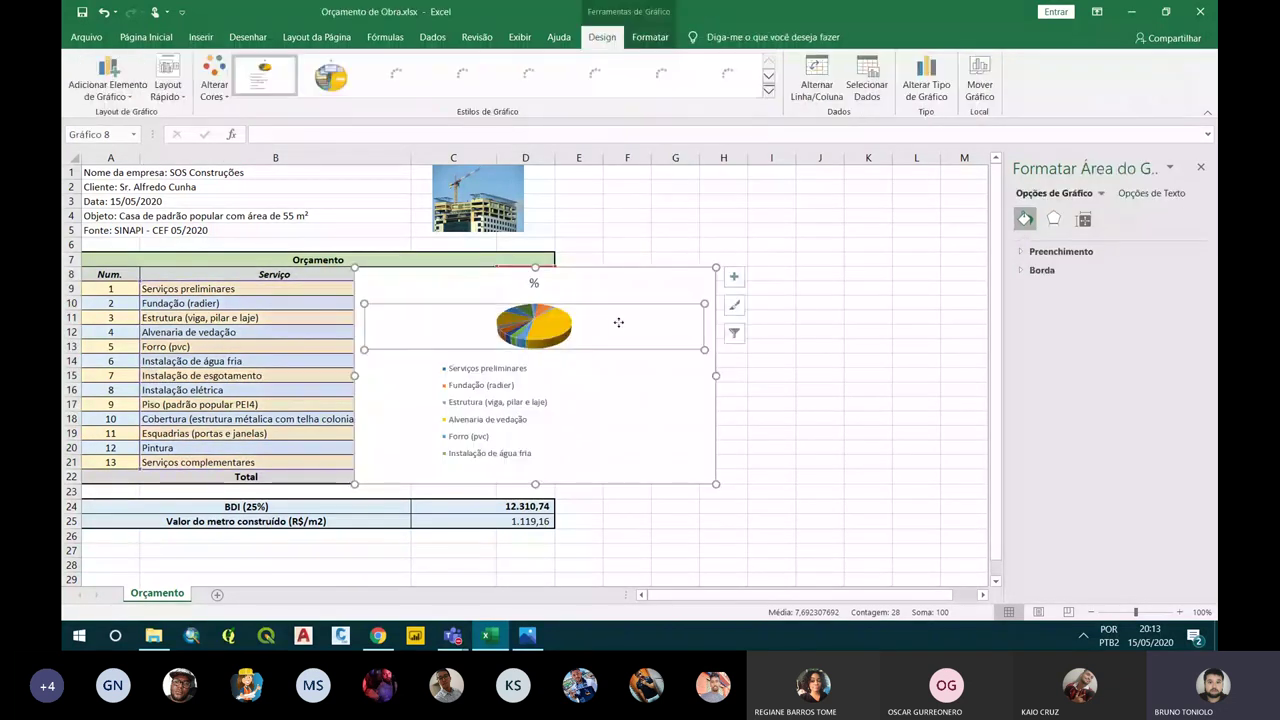
{"action": "left_click", "coordinate": [674, 306]}
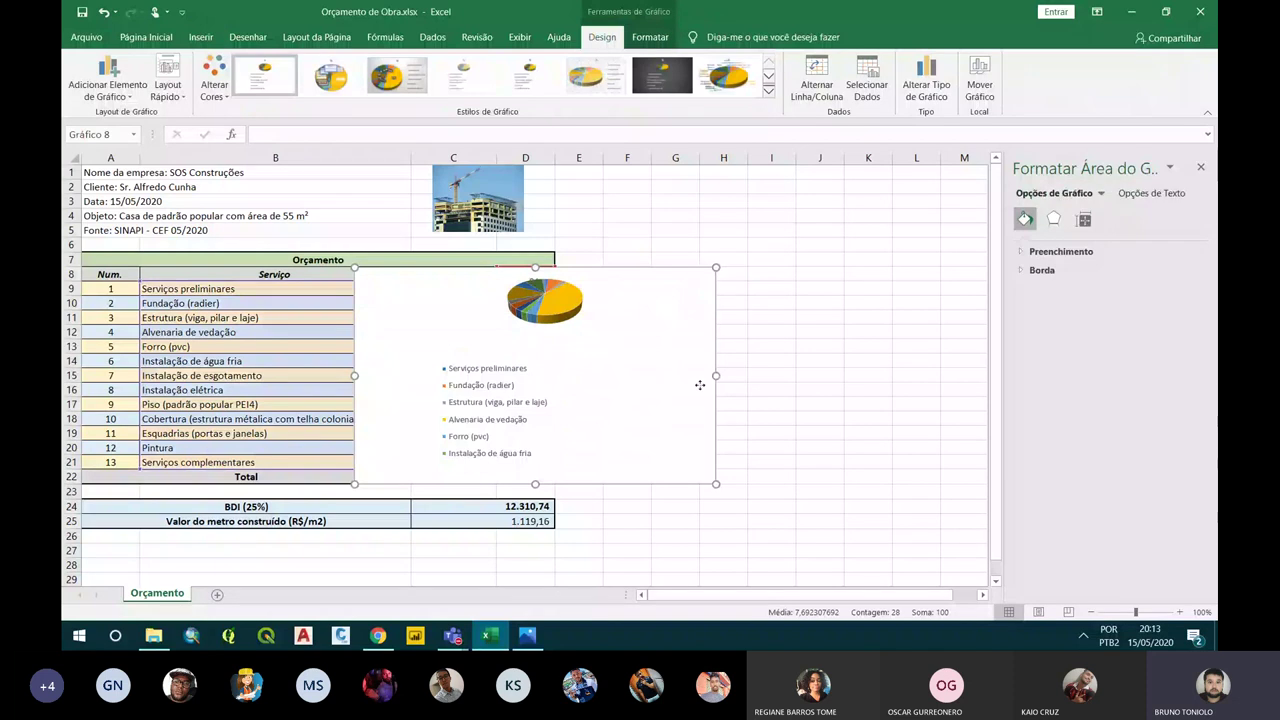
{"action": "left_click_drag", "start_coordinate": [670, 382], "coordinate": [860, 366]}
{"action": "mouse_move", "coordinate": [924, 440]}
{"action": "left_mouse_down"}
{"action": "mouse_move", "coordinate": [1004, 489]}
{"action": "mouse_move", "coordinate": [1004, 518]}
{"action": "left_mouse_up"}
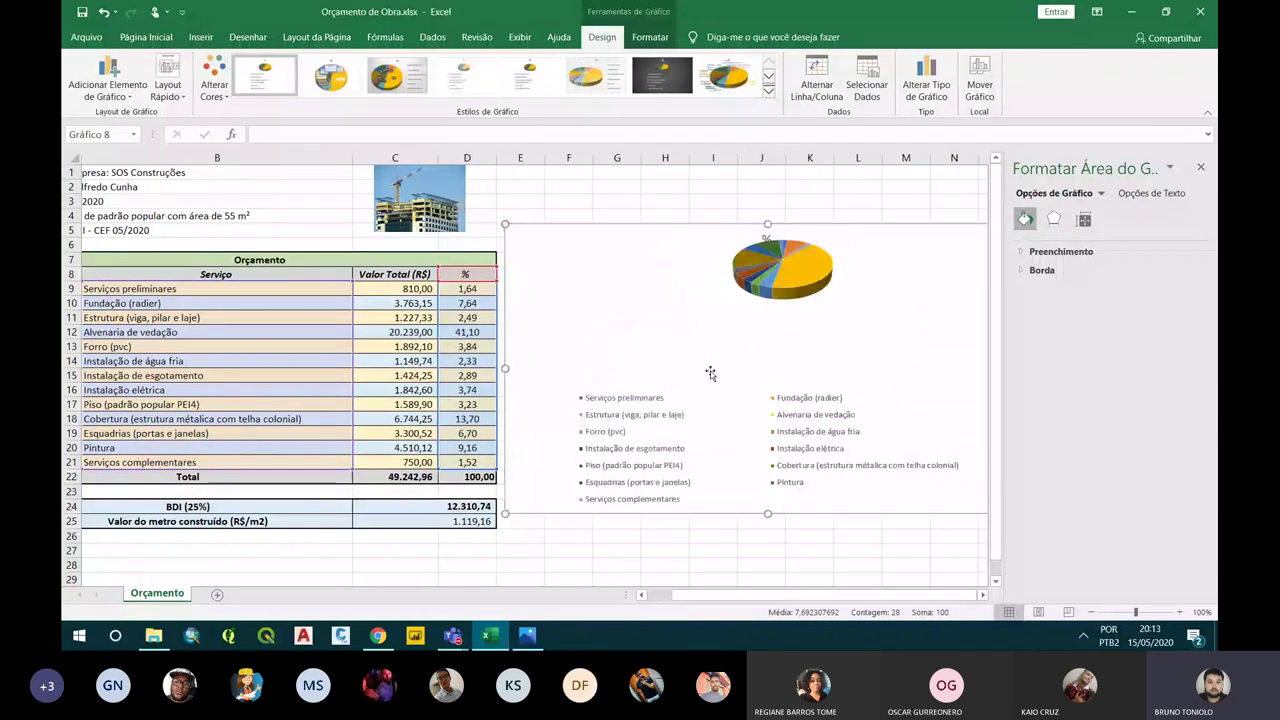
{"action": "left_click_drag", "start_coordinate": [699, 356], "coordinate": [607, 338]}
Move the legend up beneath the pie, undoing a pulled-out slice
{"action": "left_click", "coordinate": [681, 276]}
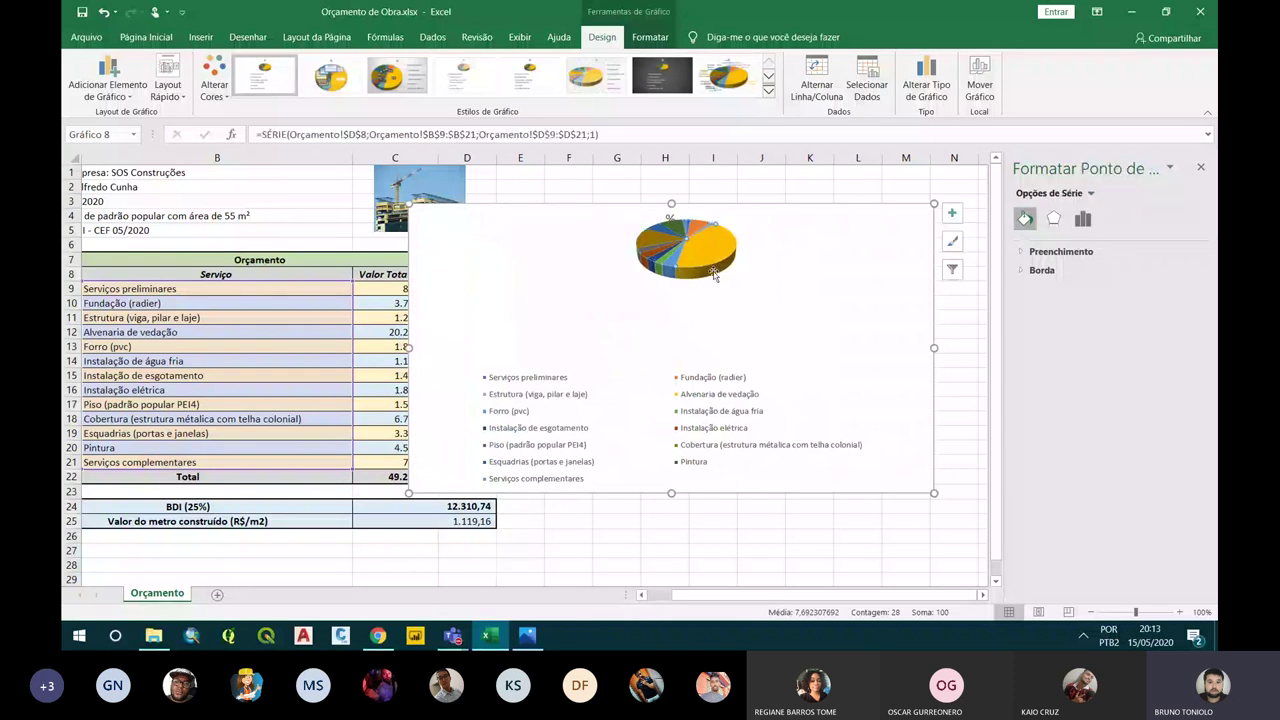
{"action": "left_click_drag", "start_coordinate": [714, 274], "coordinate": [717, 295]}
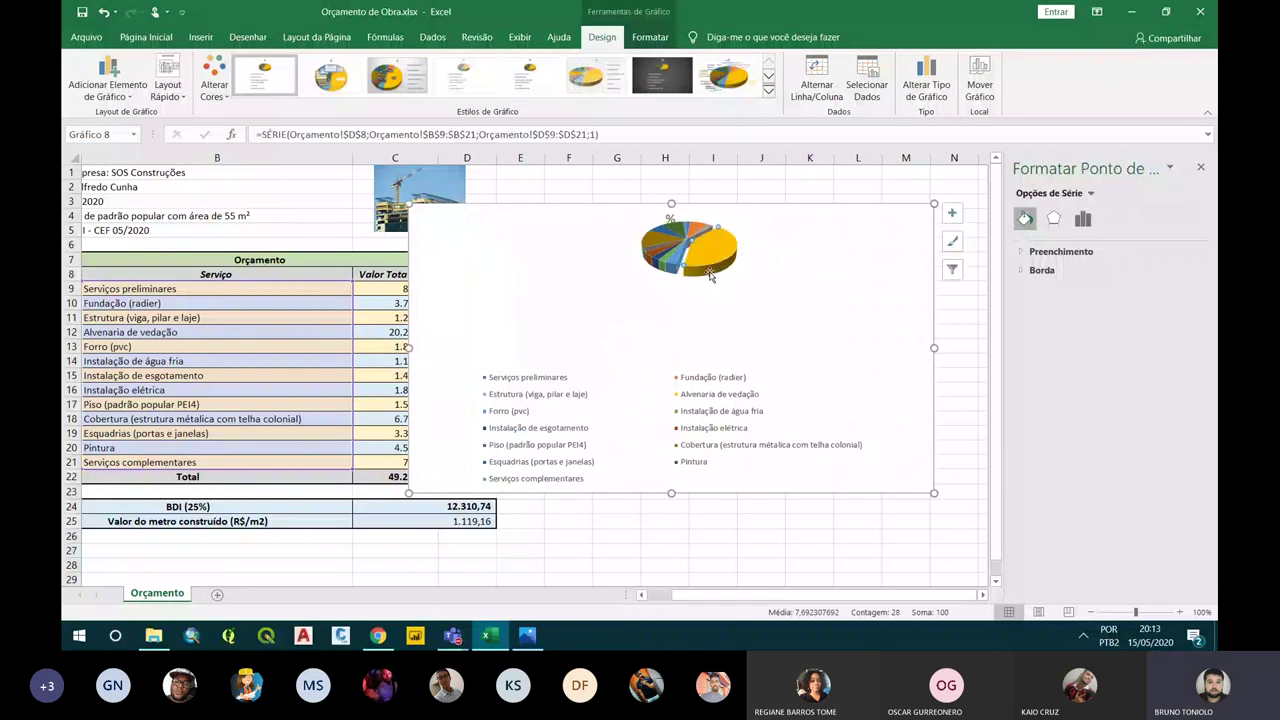
{"action": "key", "text": "ctrl+z"}
{"action": "key", "text": "ctrl+z"}
{"action": "left_click", "coordinate": [692, 284]}
{"action": "left_click", "coordinate": [734, 292]}
{"action": "left_click", "coordinate": [734, 292]}
{"action": "left_click", "coordinate": [733, 397]}
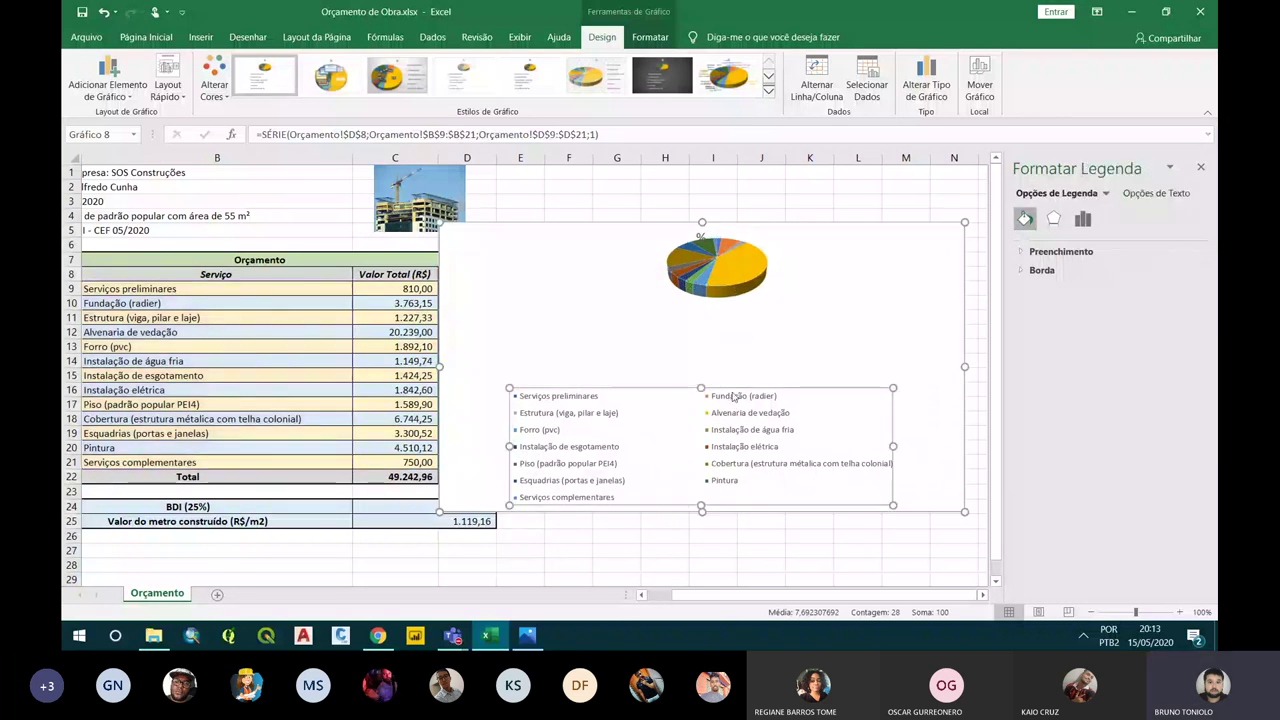
{"action": "left_click_drag", "start_coordinate": [809, 352], "coordinate": [805, 356]}
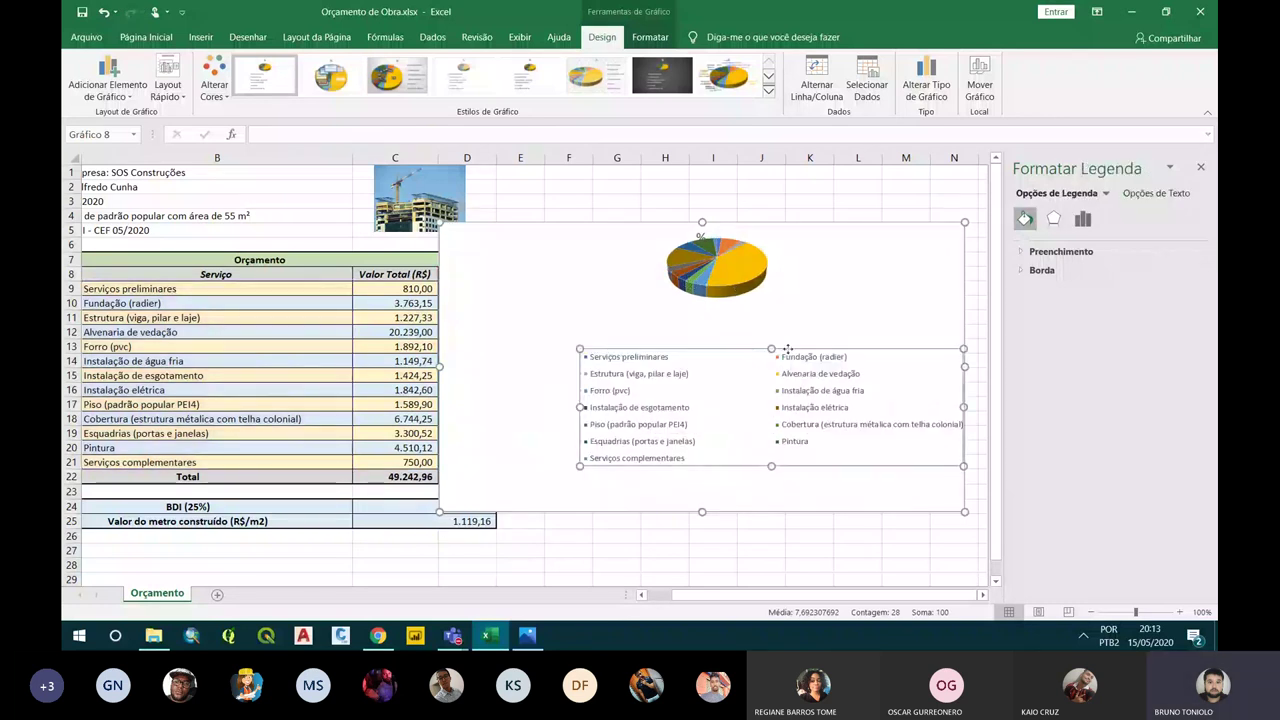
{"action": "left_click_drag", "start_coordinate": [594, 194], "coordinate": [786, 220]}
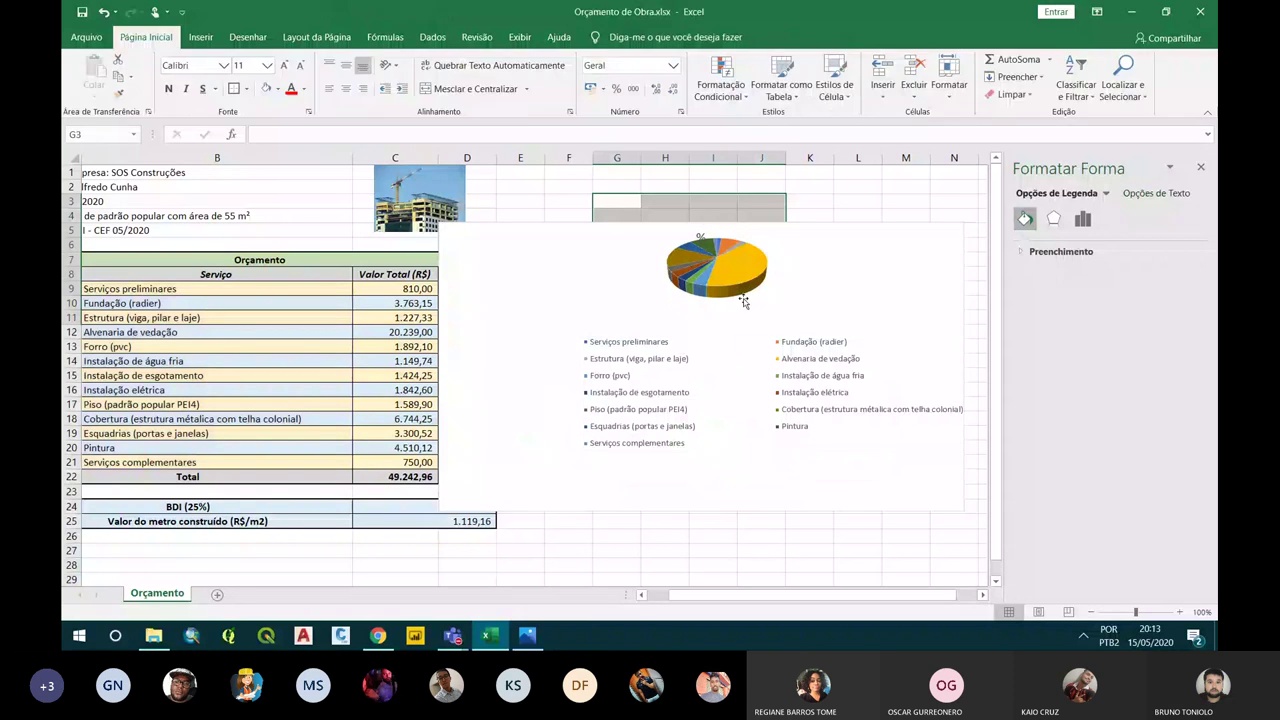
{"action": "left_click", "coordinate": [731, 284]}
{"action": "left_click", "coordinate": [731, 286]}
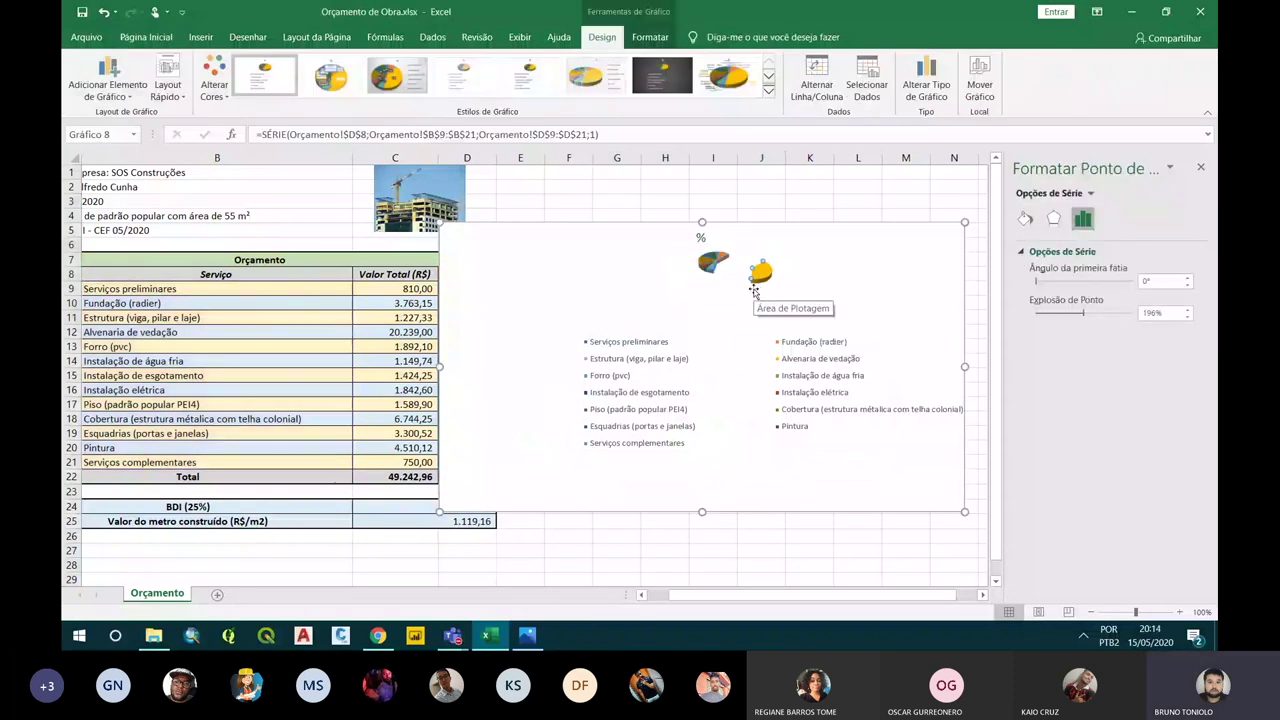
{"action": "left_click_drag", "start_coordinate": [821, 328], "coordinate": [720, 283]}
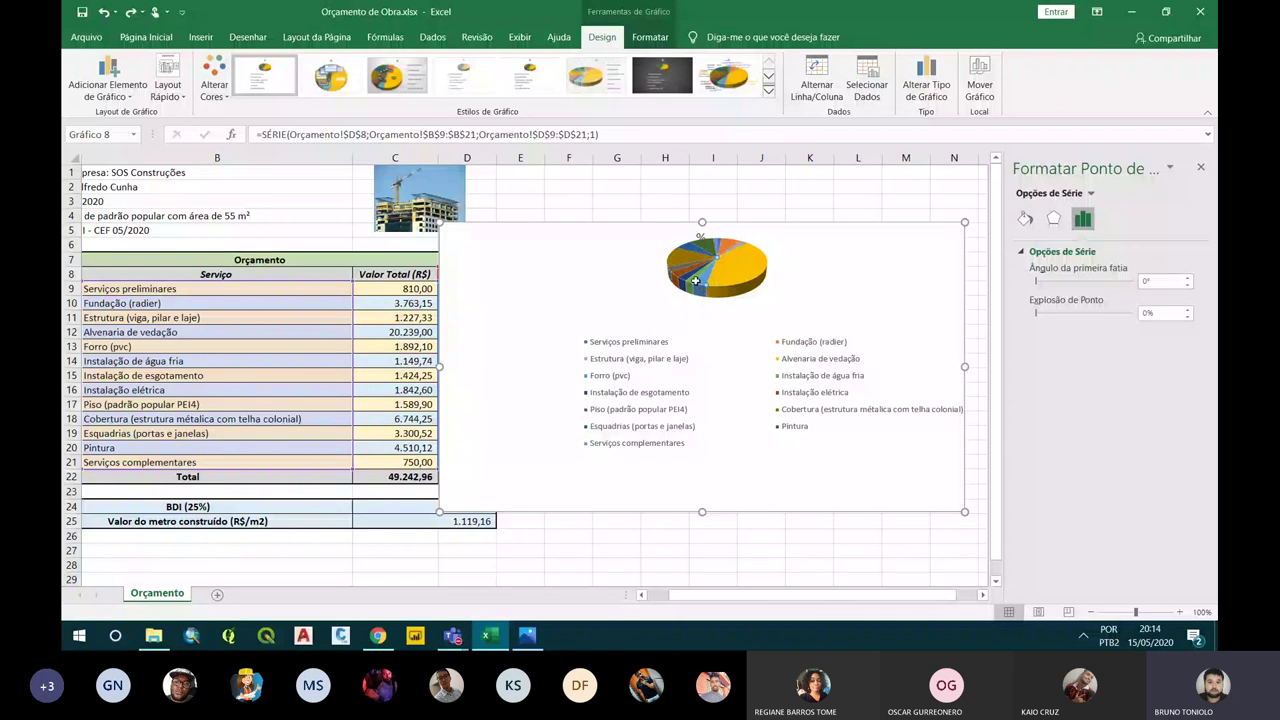
Shift the pie chart slightly left and select the whole chart area
{"action": "left_click", "coordinate": [699, 318]}
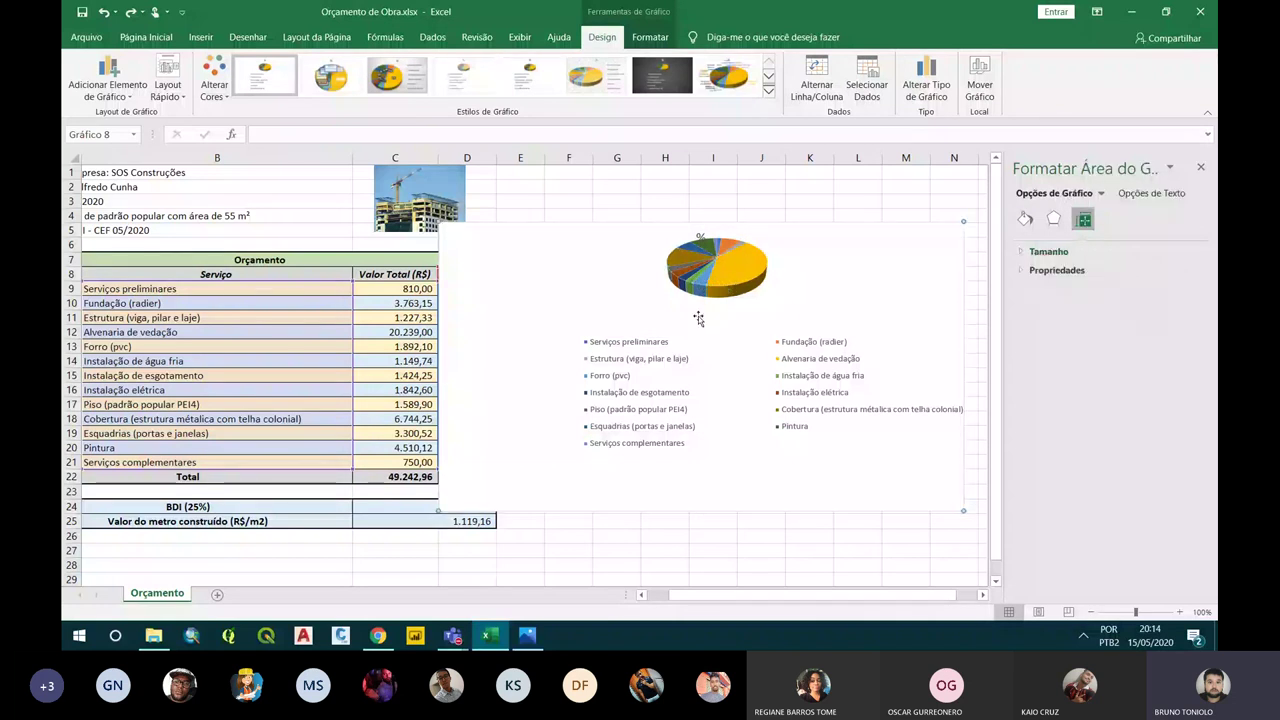
{"action": "left_click", "coordinate": [816, 448]}
{"action": "left_click_drag", "start_coordinate": [816, 455], "coordinate": [757, 463]}
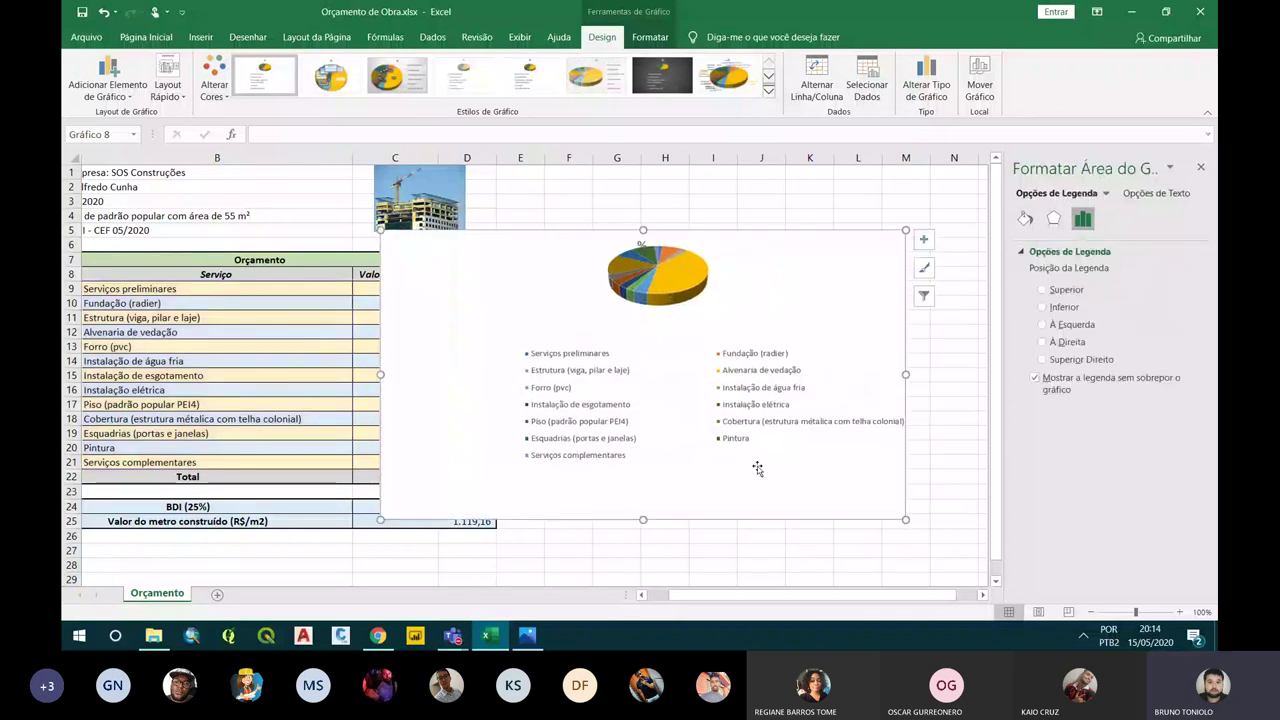
{"action": "left_click", "coordinate": [739, 331]}
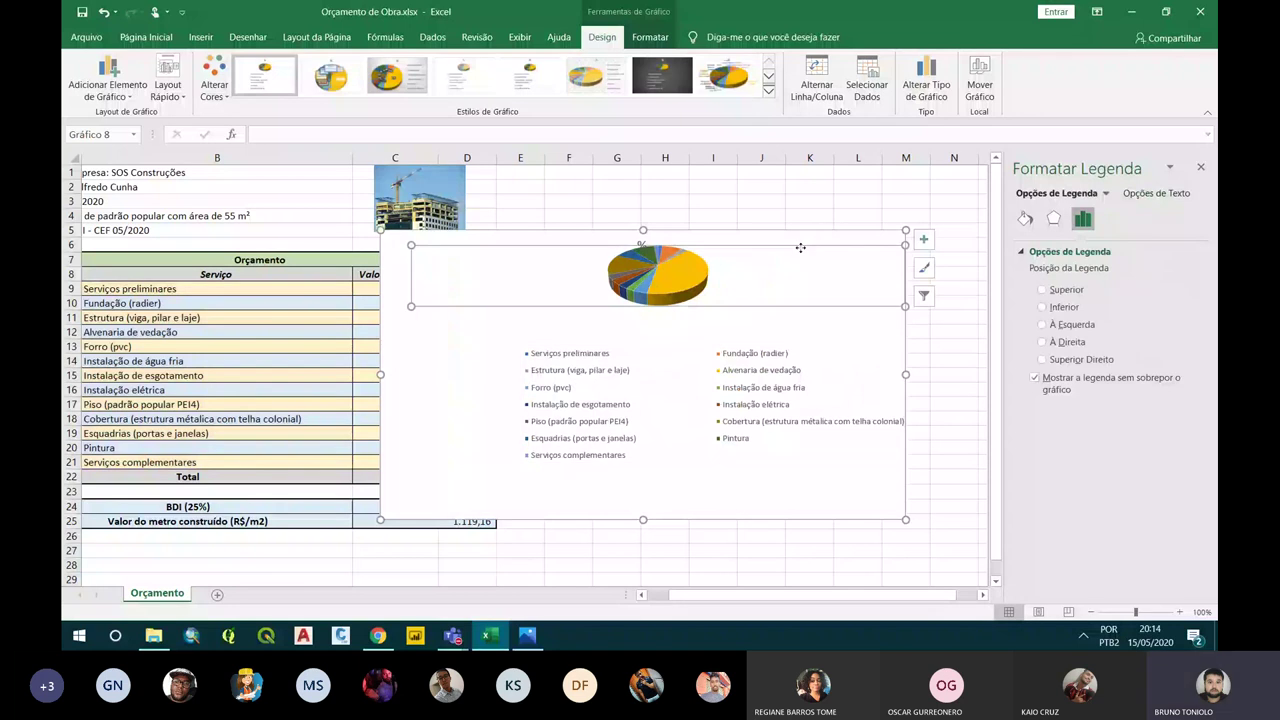
{"action": "left_click", "coordinate": [469, 308]}
{"action": "left_click", "coordinate": [462, 268]}
{"action": "left_click", "coordinate": [473, 373]}
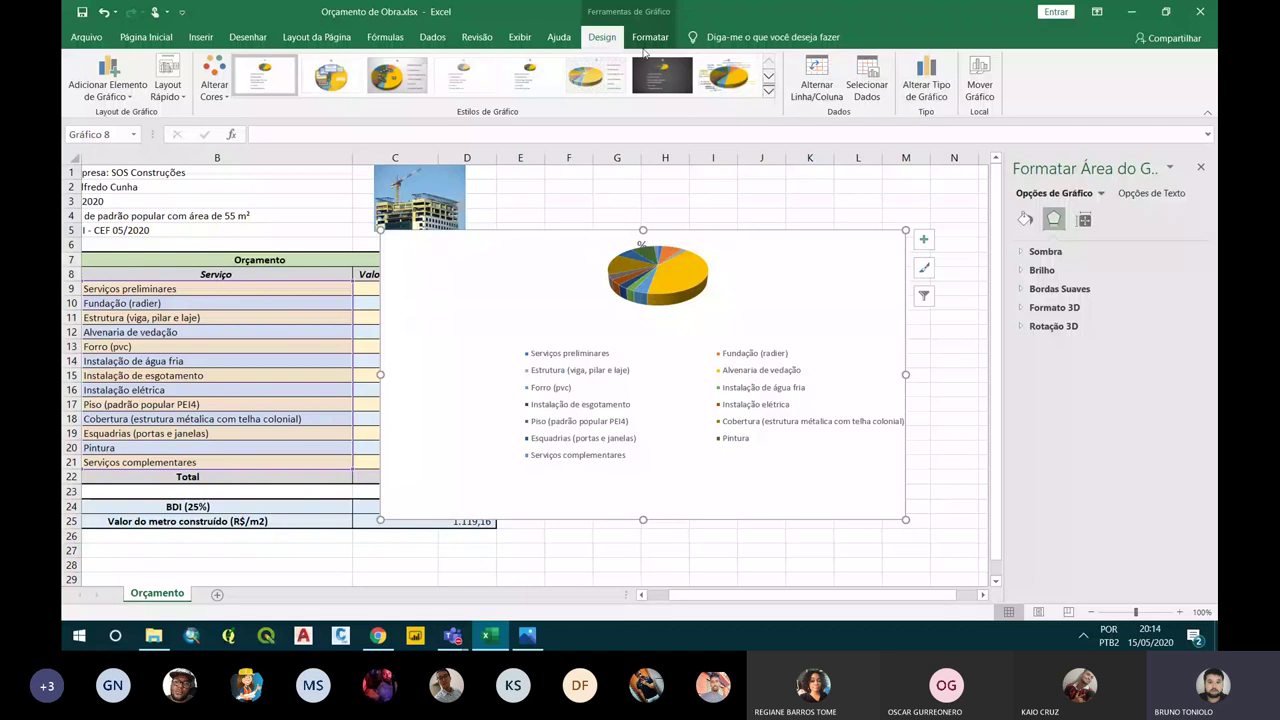
Change the pie chart to a Coluna Agrupada chart via Alterar Tipo de Gráfico
{"action": "left_click", "coordinate": [910, 100]}
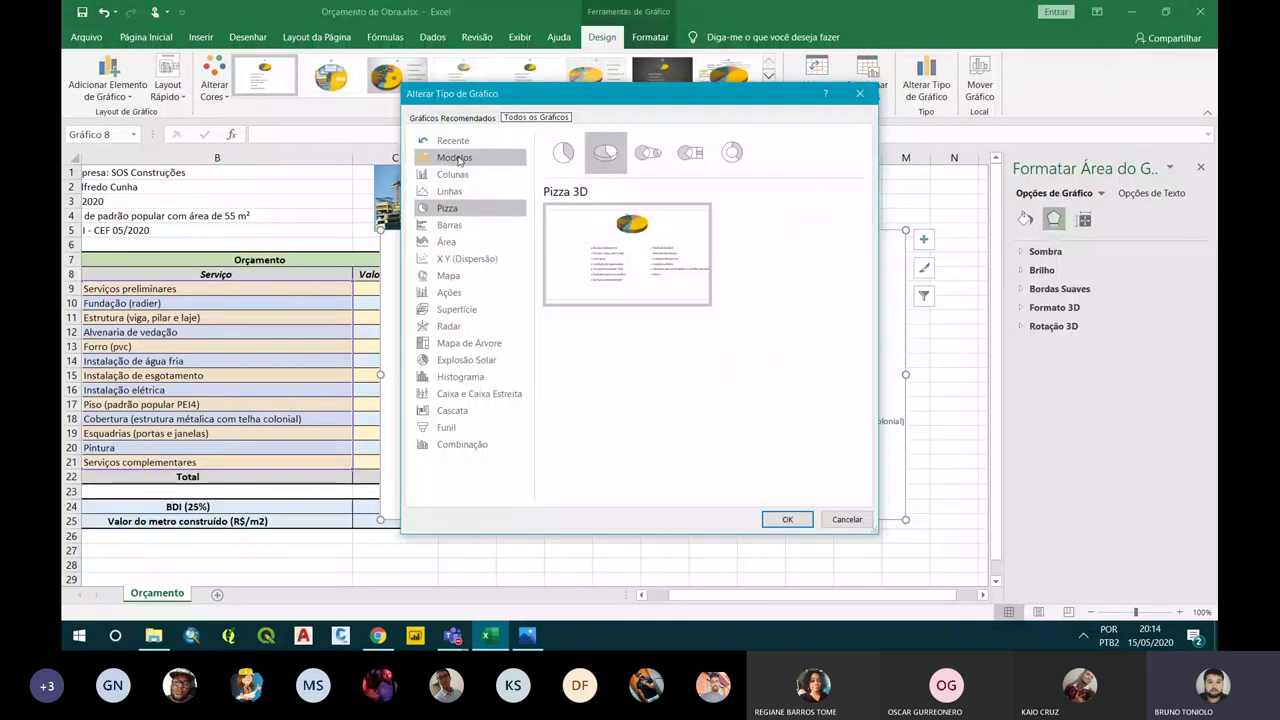
{"action": "left_click", "coordinate": [452, 118]}
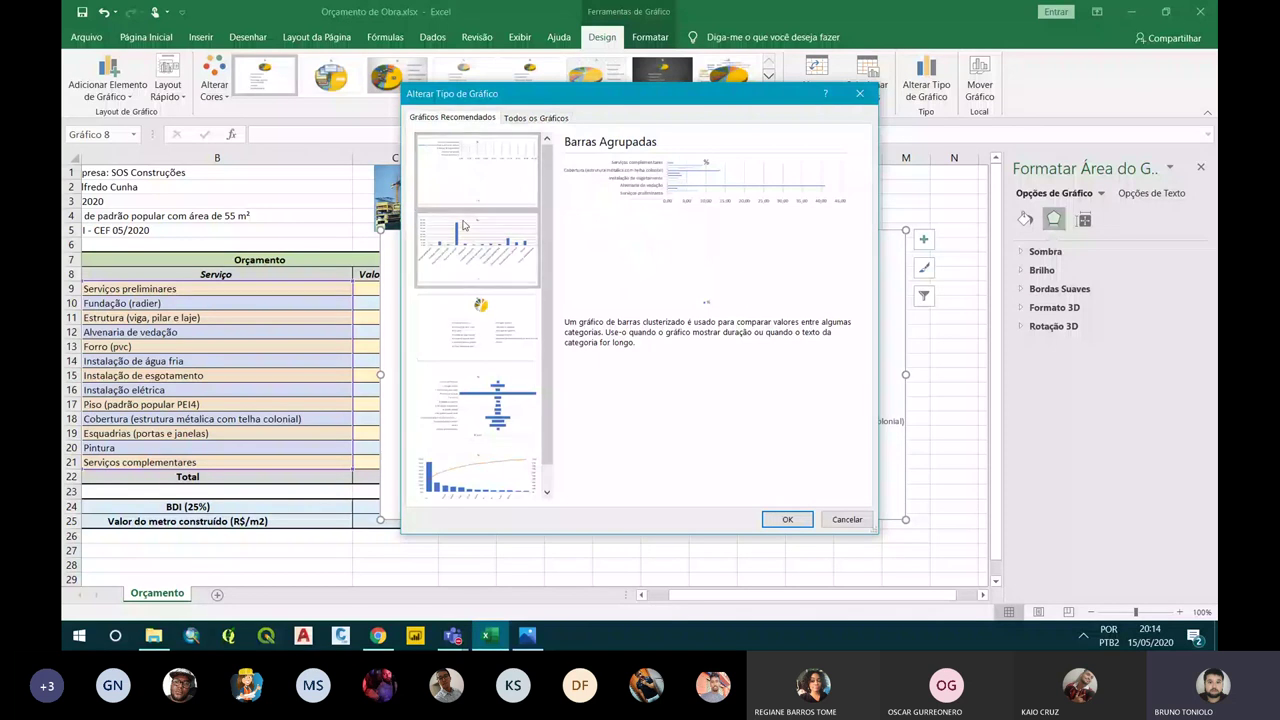
{"action": "left_click", "coordinate": [463, 231]}
{"action": "left_click", "coordinate": [478, 405]}
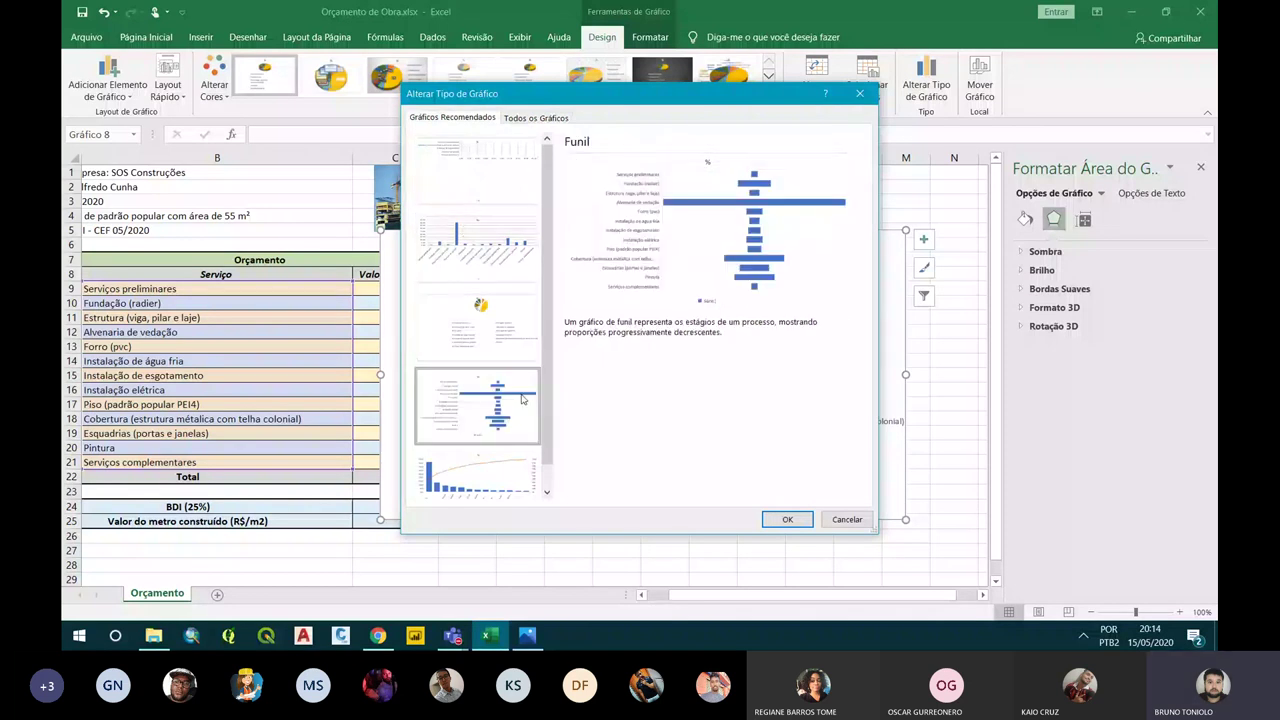
{"action": "left_click", "coordinate": [476, 233]}
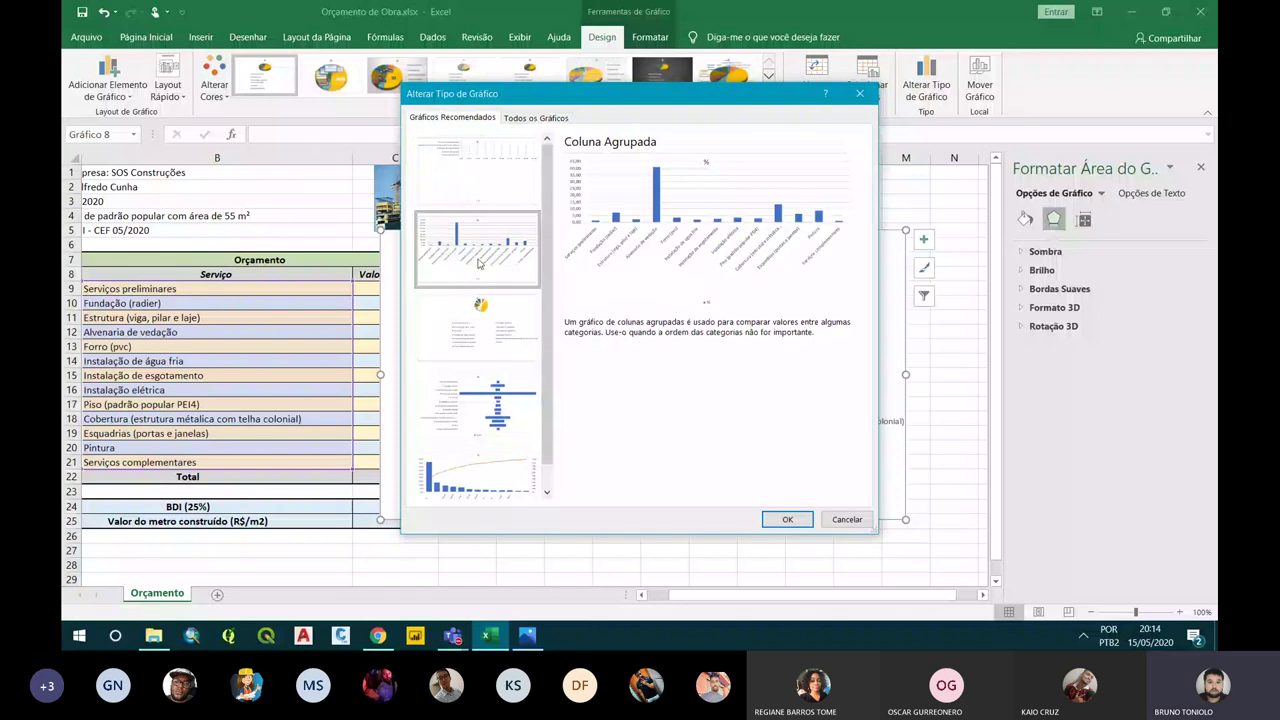
{"action": "key", "text": "Up"}
{"action": "left_click", "coordinate": [518, 270]}
{"action": "left_click", "coordinate": [787, 519]}
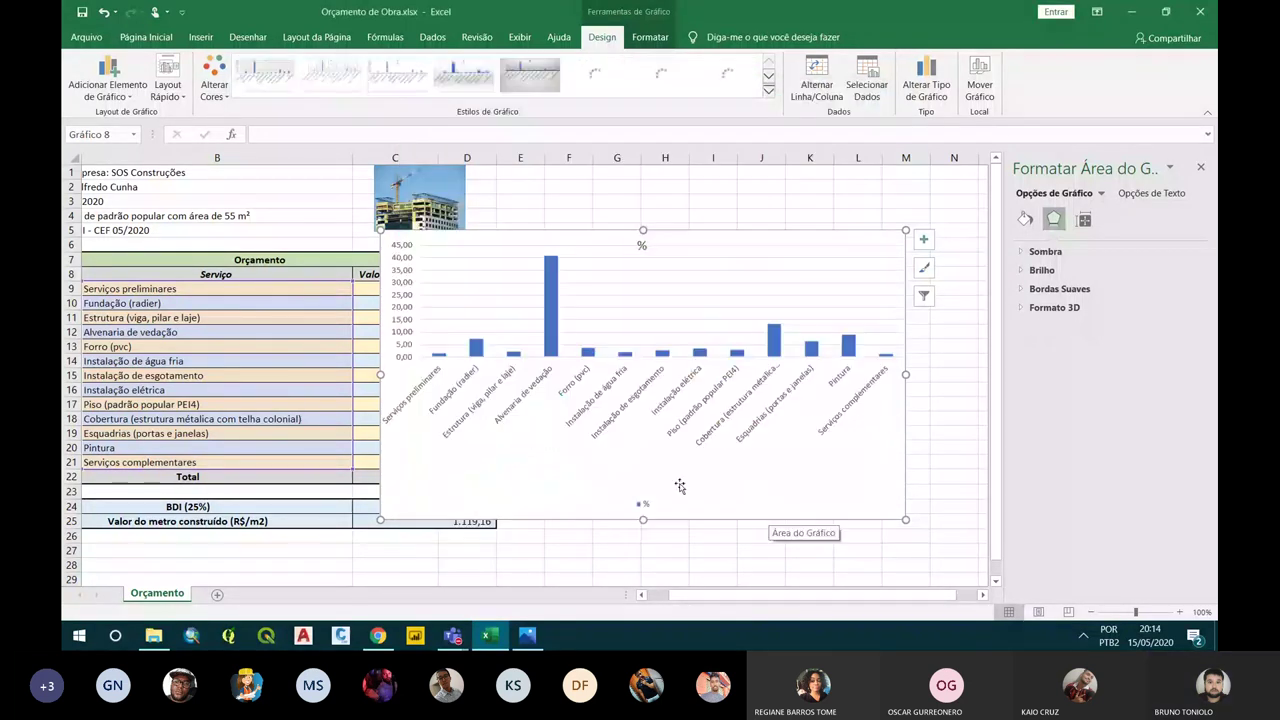
Move the column chart down below the budget table, around rows 27–47
{"action": "left_click_drag", "start_coordinate": [679, 486], "coordinate": [714, 531]}
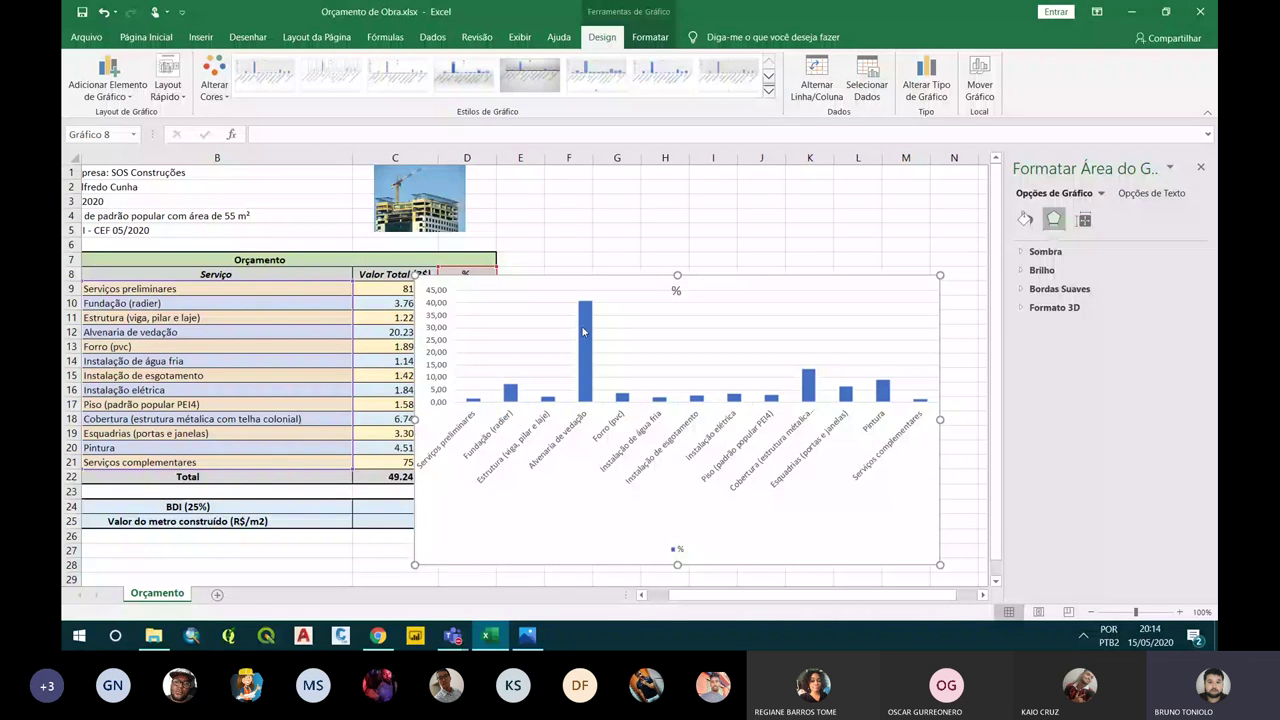
{"action": "mouse_move", "coordinate": [583, 332]}
{"action": "left_mouse_down"}
{"action": "mouse_move", "coordinate": [247, 571]}
{"action": "mouse_move", "coordinate": [395, 480]}
{"action": "left_mouse_up"}
{"action": "left_click", "coordinate": [311, 495]}
{"action": "left_click", "coordinate": [311, 495]}
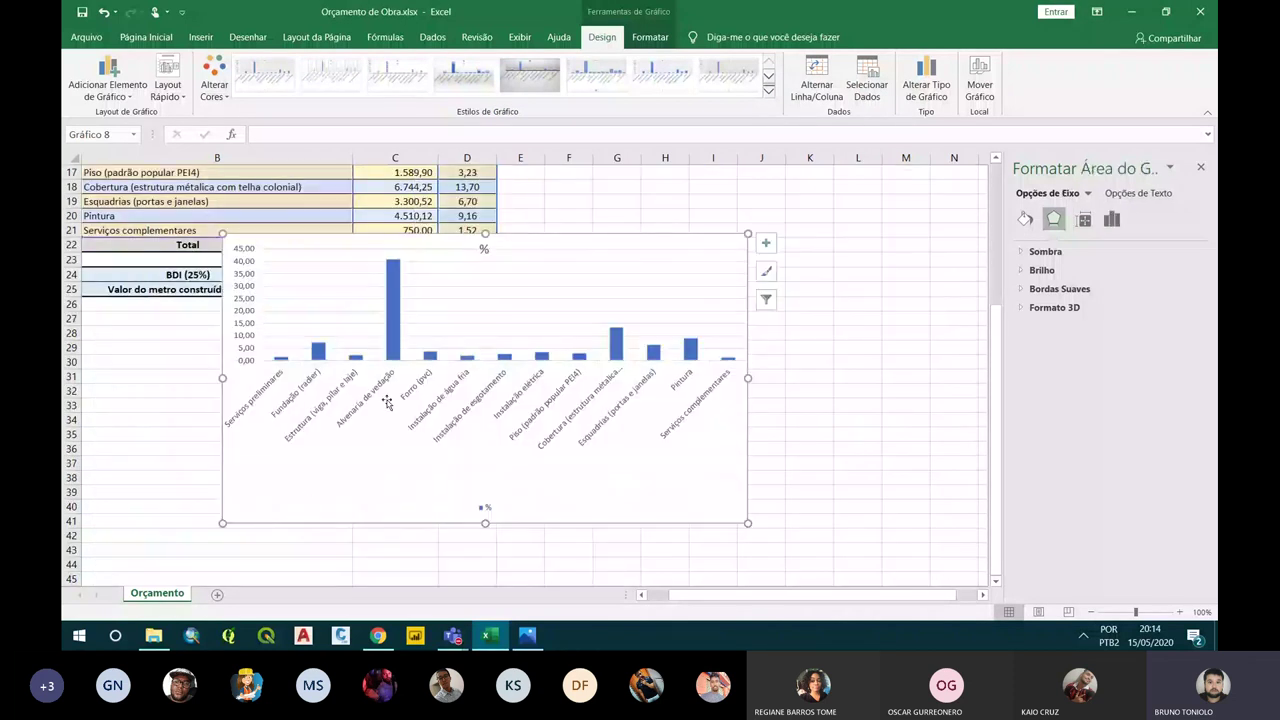
{"action": "mouse_move", "coordinate": [706, 453]}
{"action": "left_mouse_down"}
{"action": "mouse_move", "coordinate": [608, 512]}
{"action": "mouse_move", "coordinate": [557, 497]}
{"action": "mouse_move", "coordinate": [650, 497]}
{"action": "left_mouse_up"}
{"action": "scroll", "coordinate": [608, 512], "scroll_direction": "down", "scroll_amount": 2}
{"action": "left_click_drag", "start_coordinate": [450, 449], "coordinate": [348, 449]}
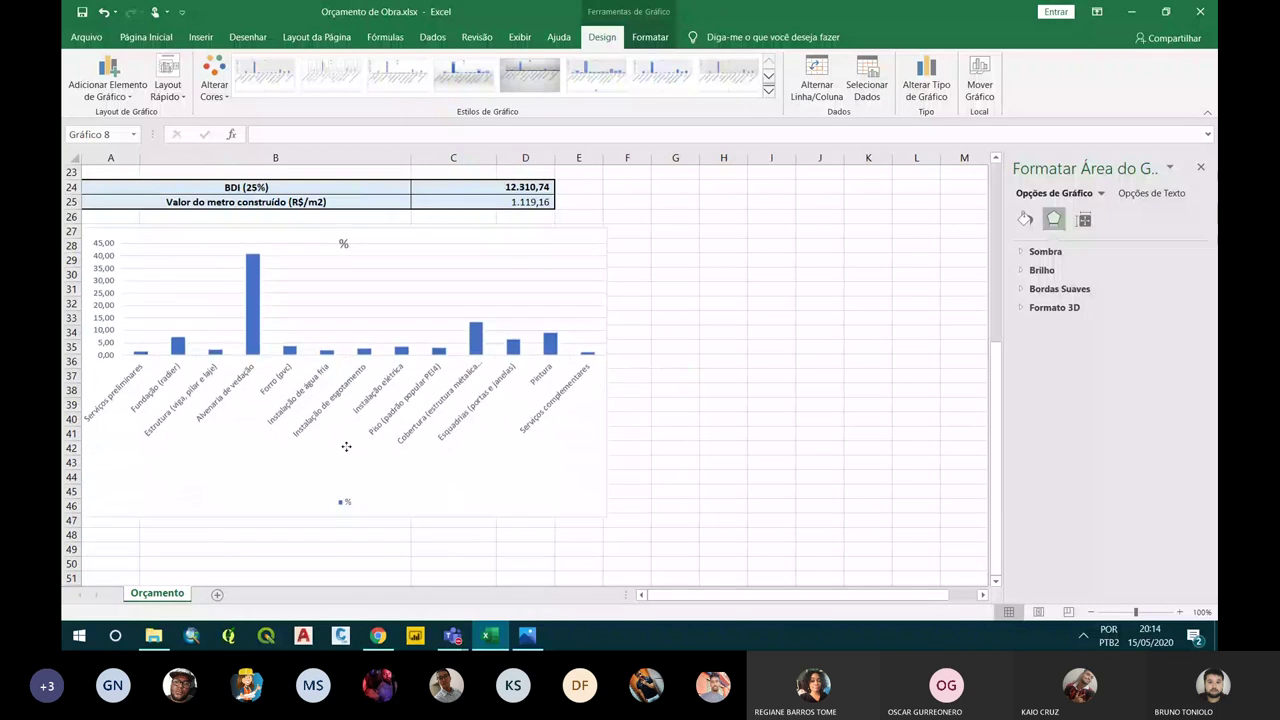
{"action": "left_click", "coordinate": [343, 251]}
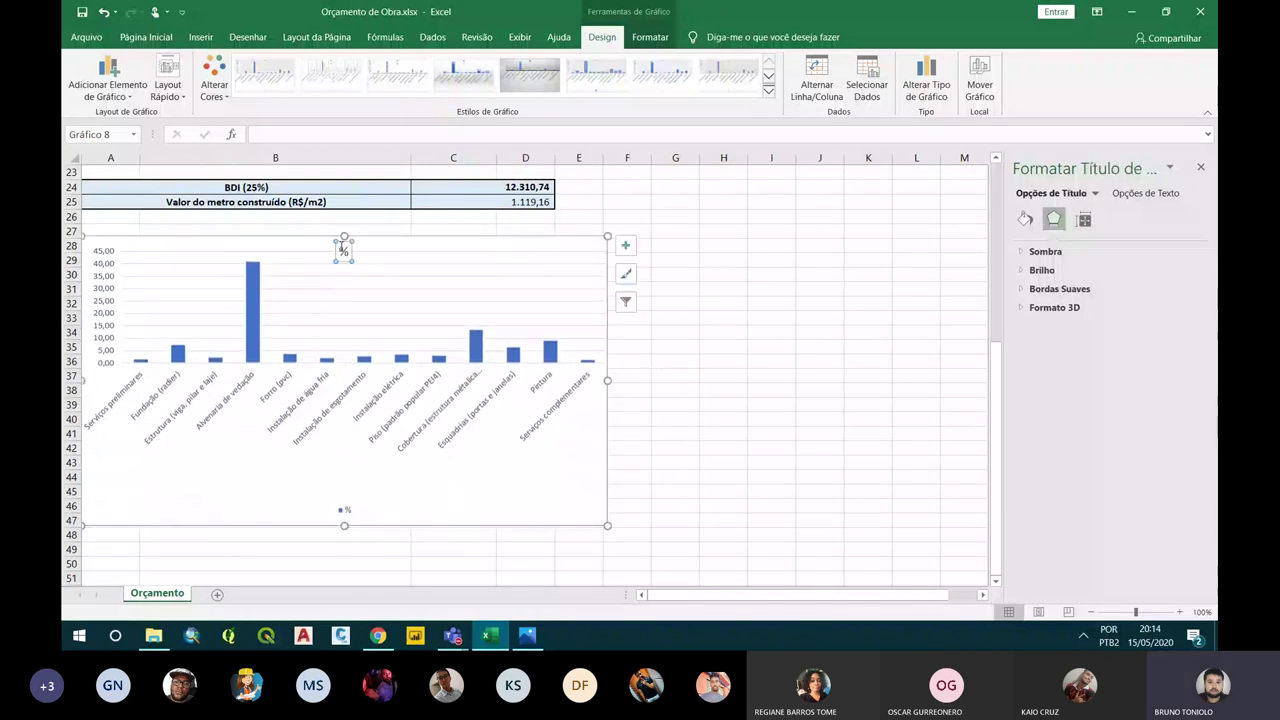
Title the chart 'Gráfico do Orçamento'
{"action": "double_click", "coordinate": [344, 251]}
{"action": "type", "text": "Gr"}
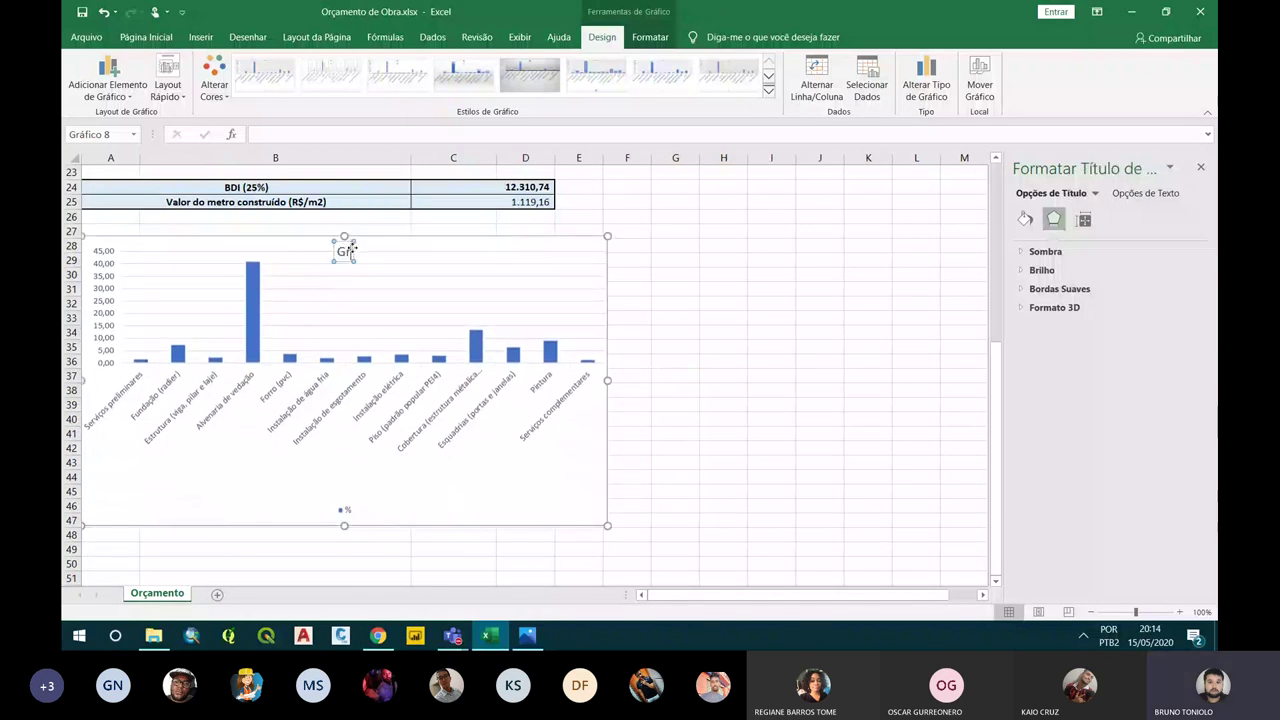
{"action": "type", "text": "áfico de"}
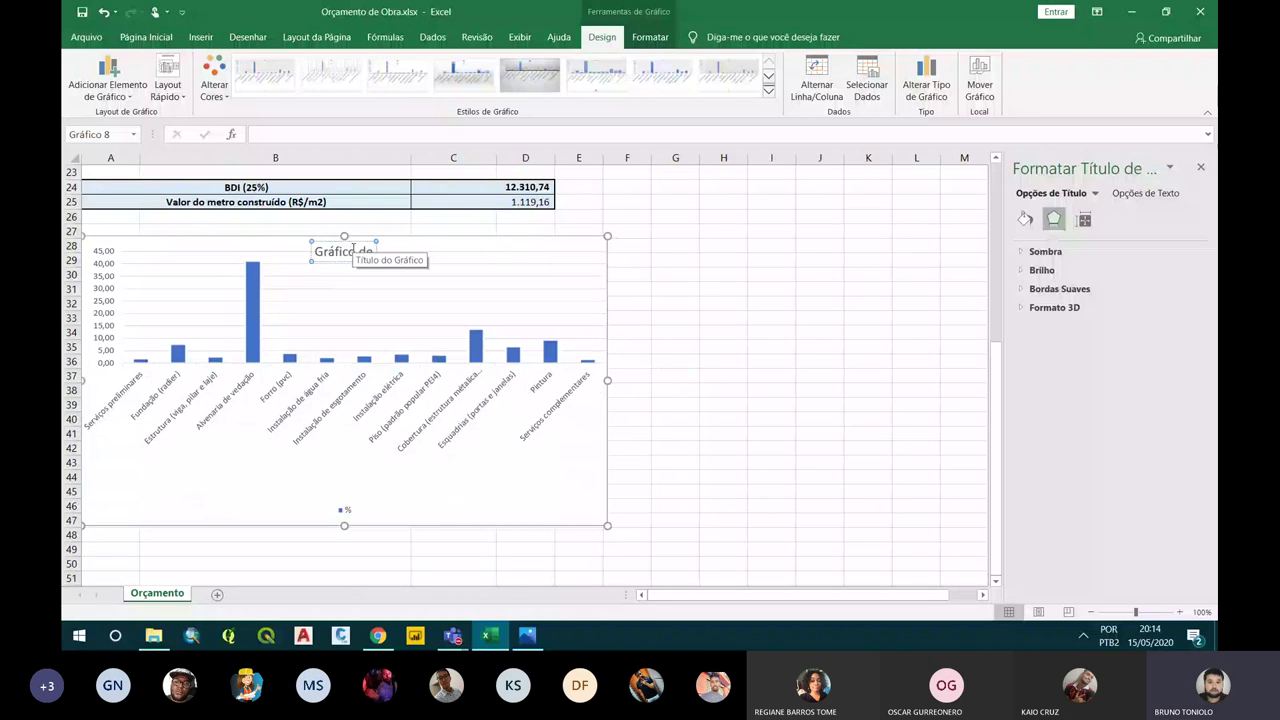
{"action": "key", "text": "BackSpace"}
{"action": "type", "text": "o Orçamento"}
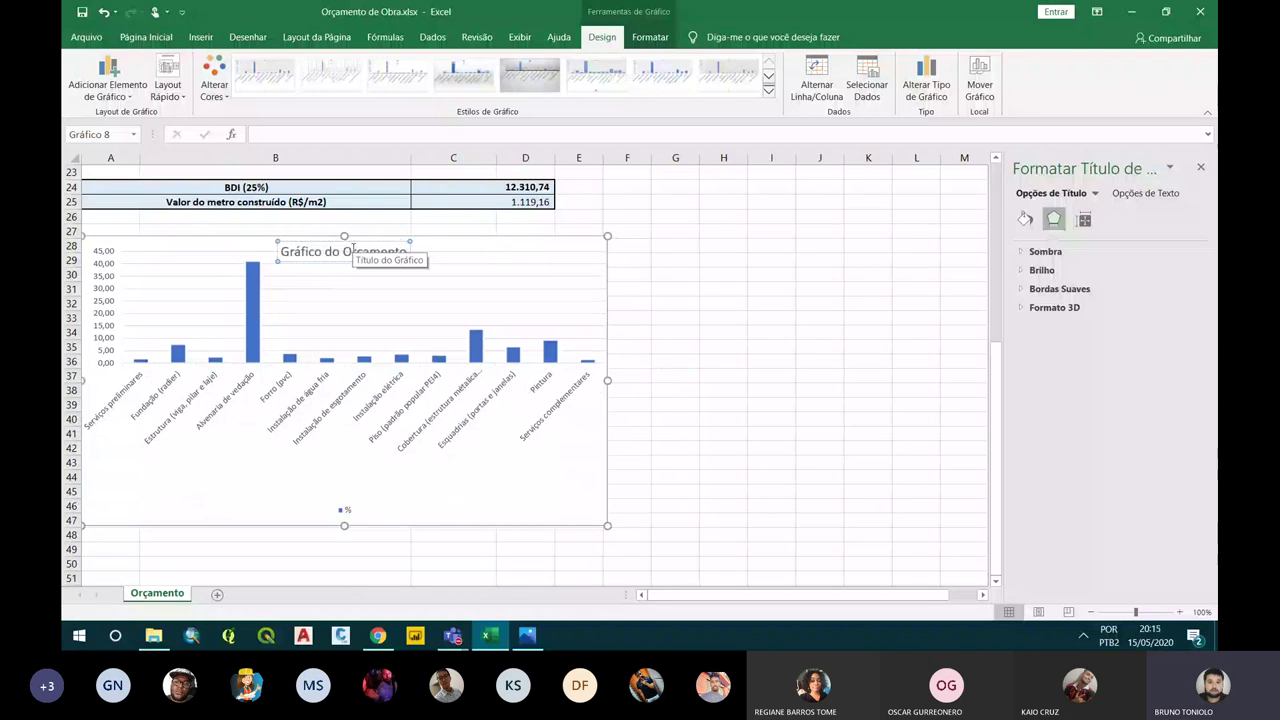
{"action": "left_click", "coordinate": [728, 384]}
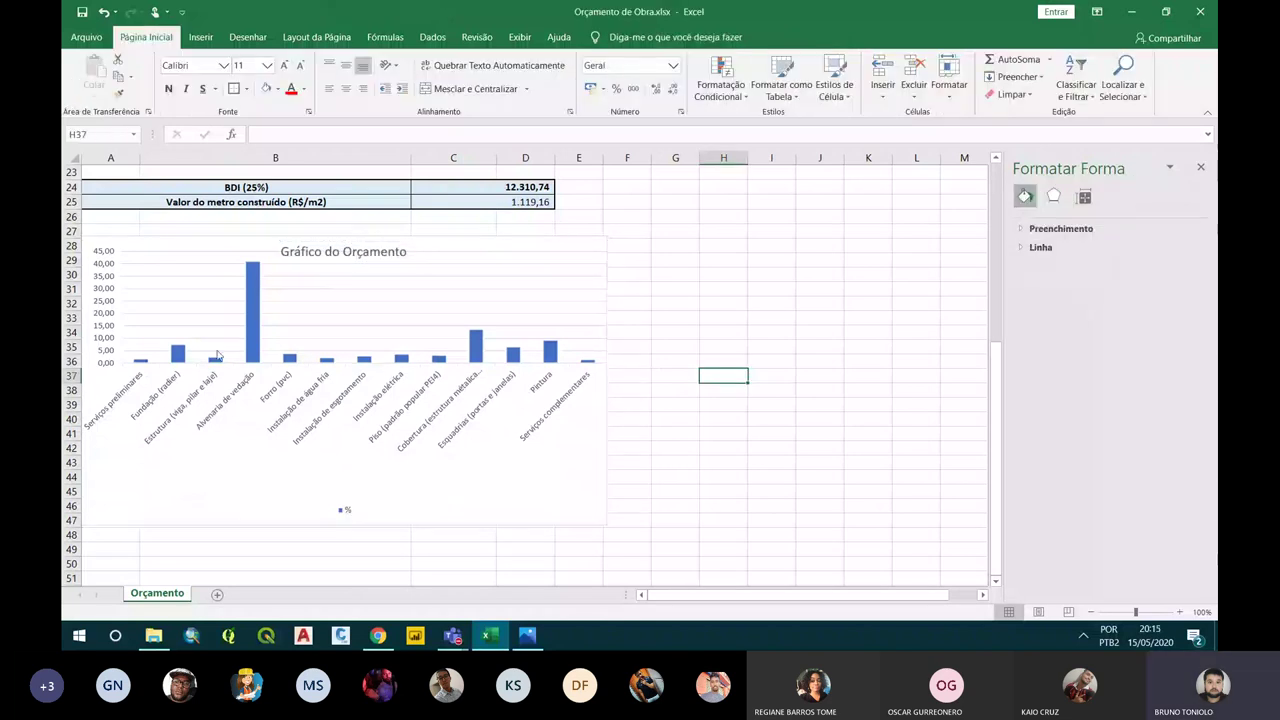
Add data labels to the bars showing each service's percentage, such as 41,10
{"action": "left_click", "coordinate": [183, 356]}
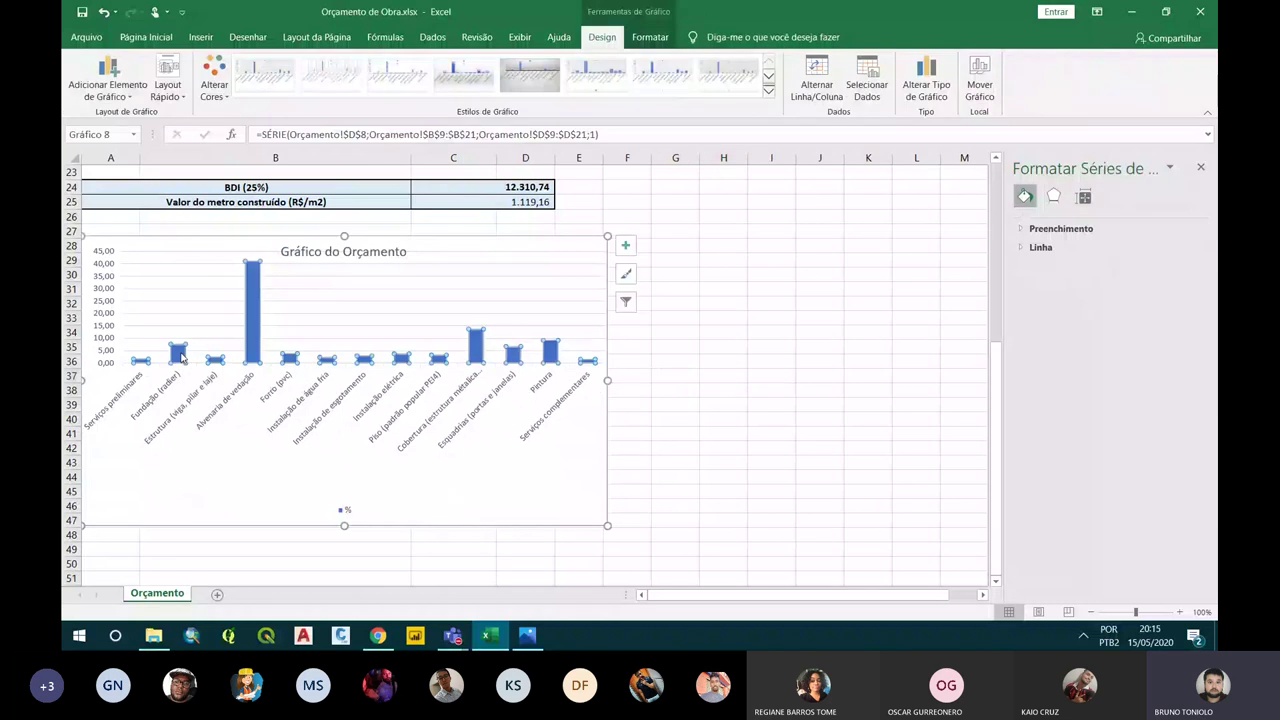
{"action": "right_click", "coordinate": [183, 356]}
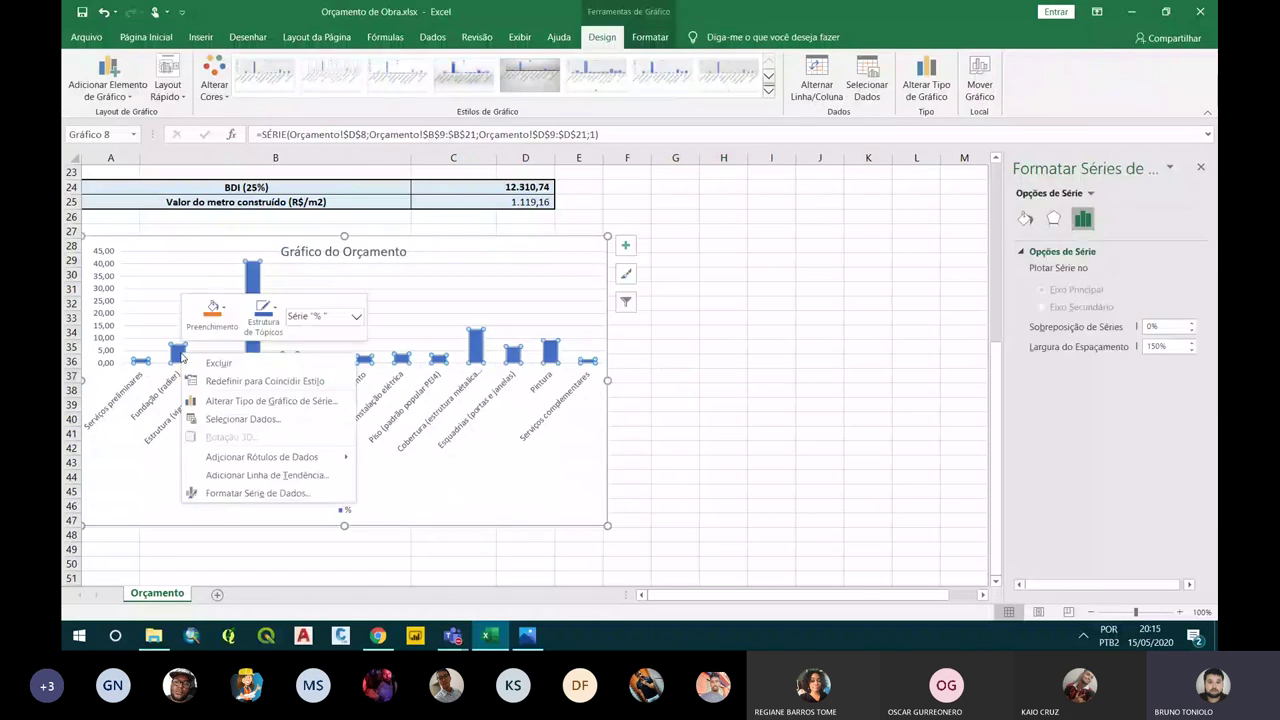
{"action": "left_click", "coordinate": [283, 457]}
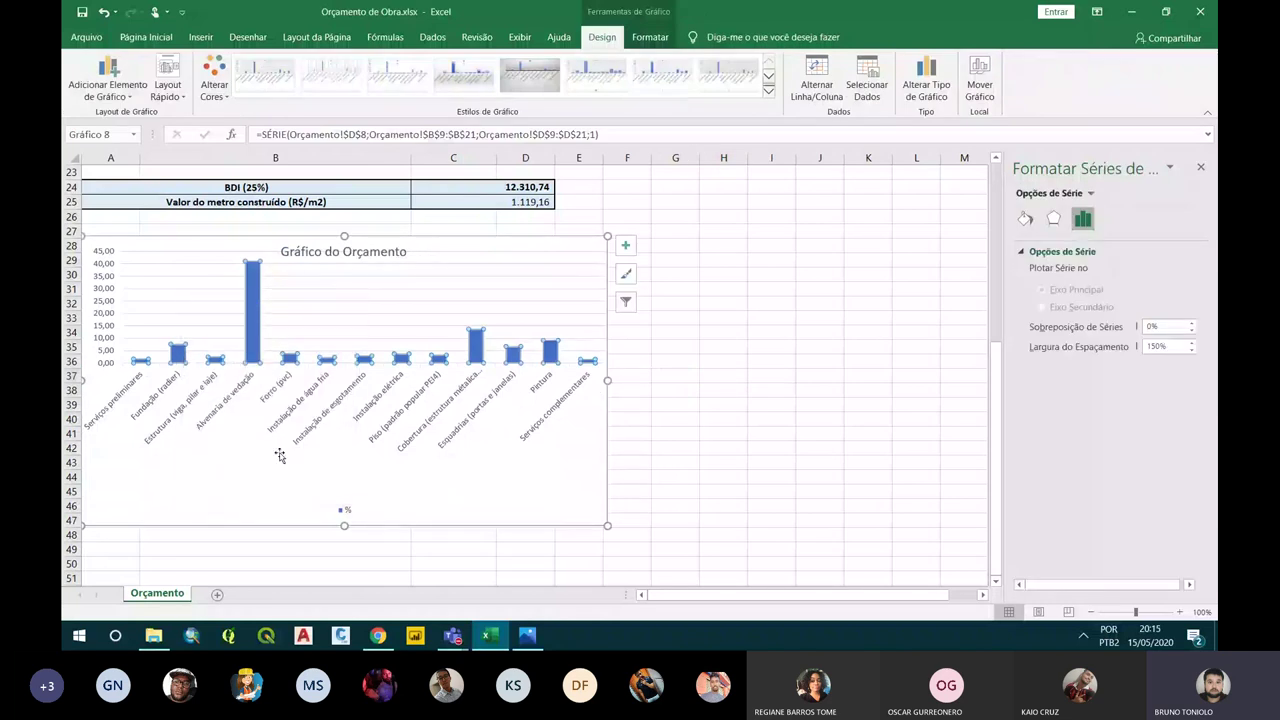
{"action": "left_click", "coordinate": [738, 380]}
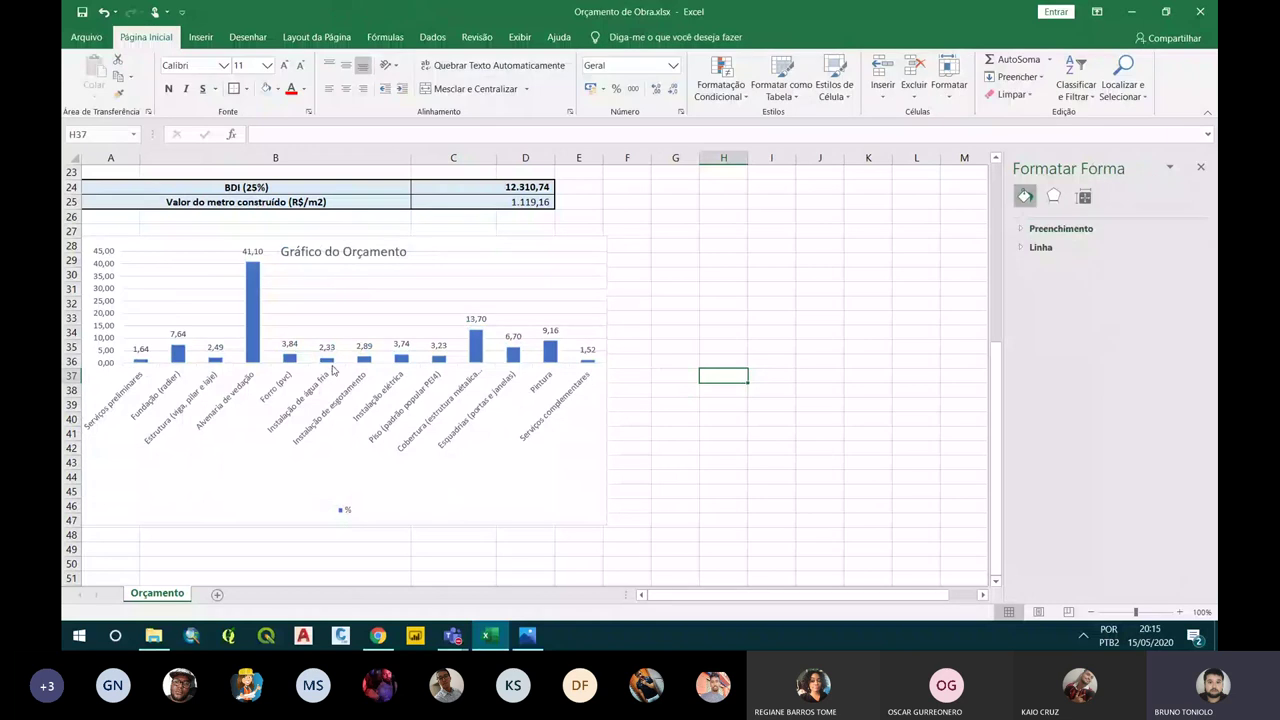
{"action": "left_click", "coordinate": [249, 330]}
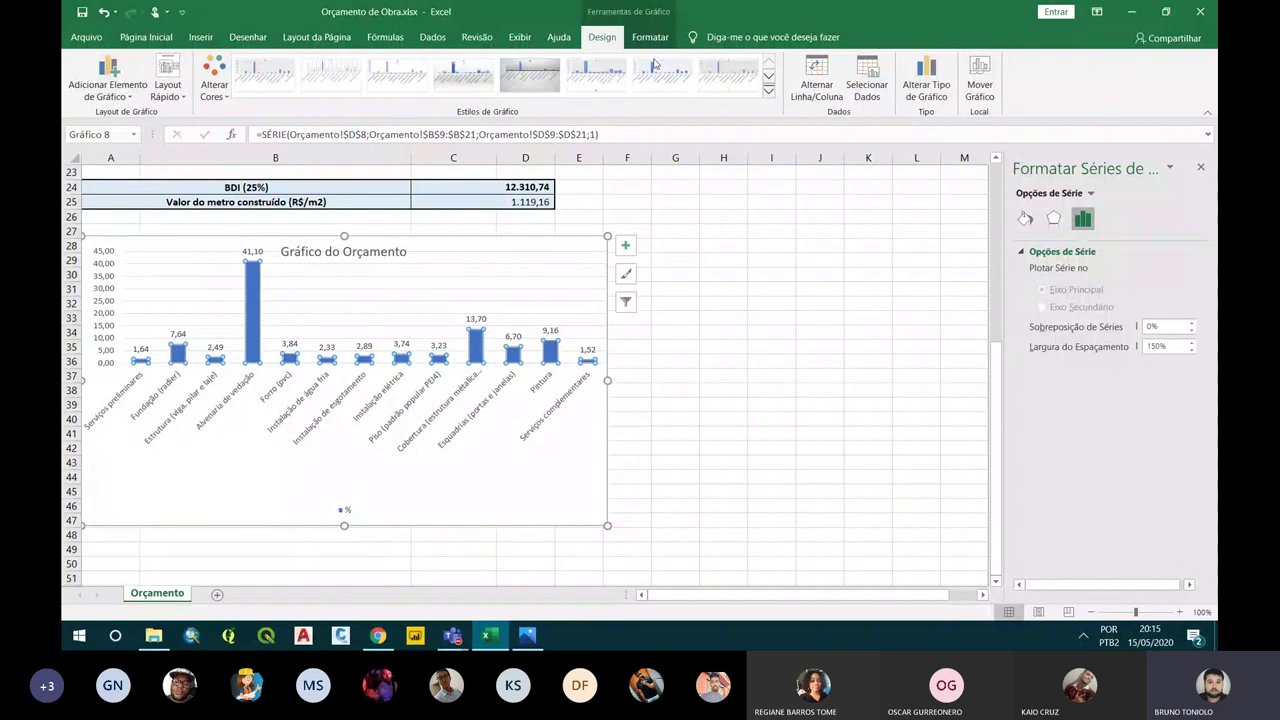
Make the chart's bars green with an Alterar Cores palette, leaving the chart style unchanged
{"action": "left_click", "coordinate": [768, 89]}
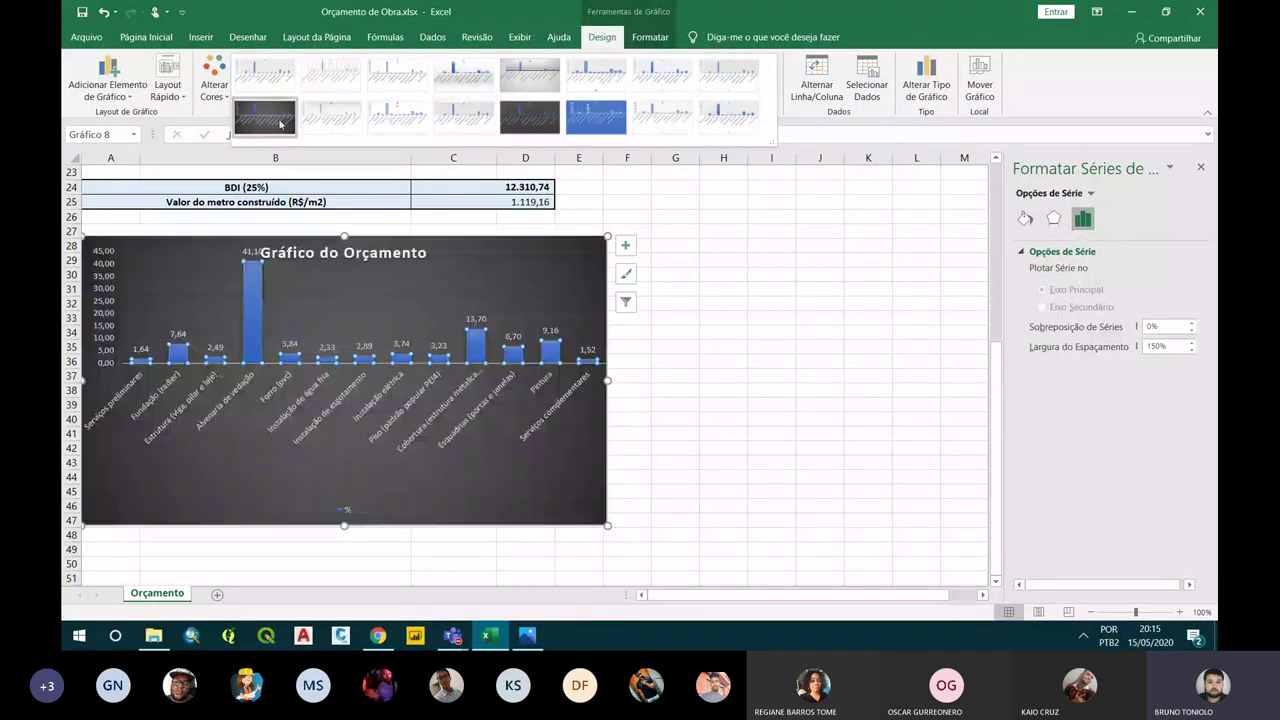
{"action": "left_click", "coordinate": [214, 80]}
{"action": "left_click", "coordinate": [214, 80]}
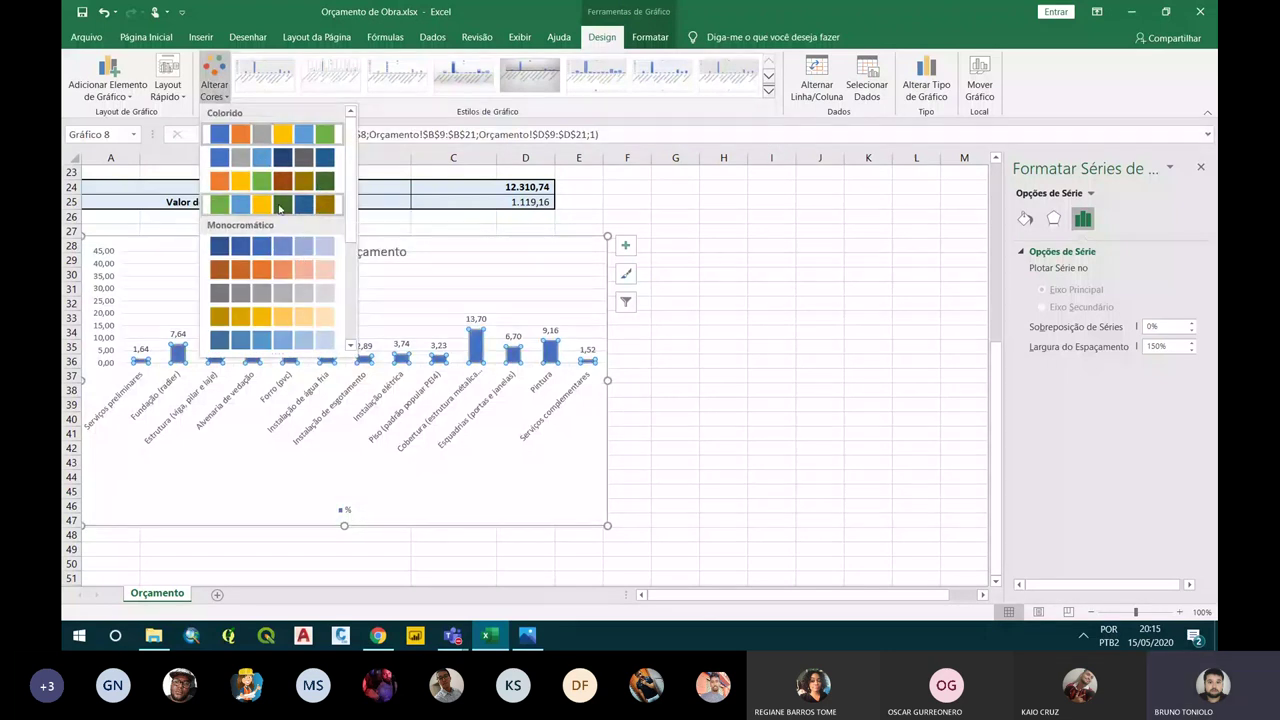
{"action": "left_click", "coordinate": [276, 202]}
{"action": "left_click", "coordinate": [706, 374]}
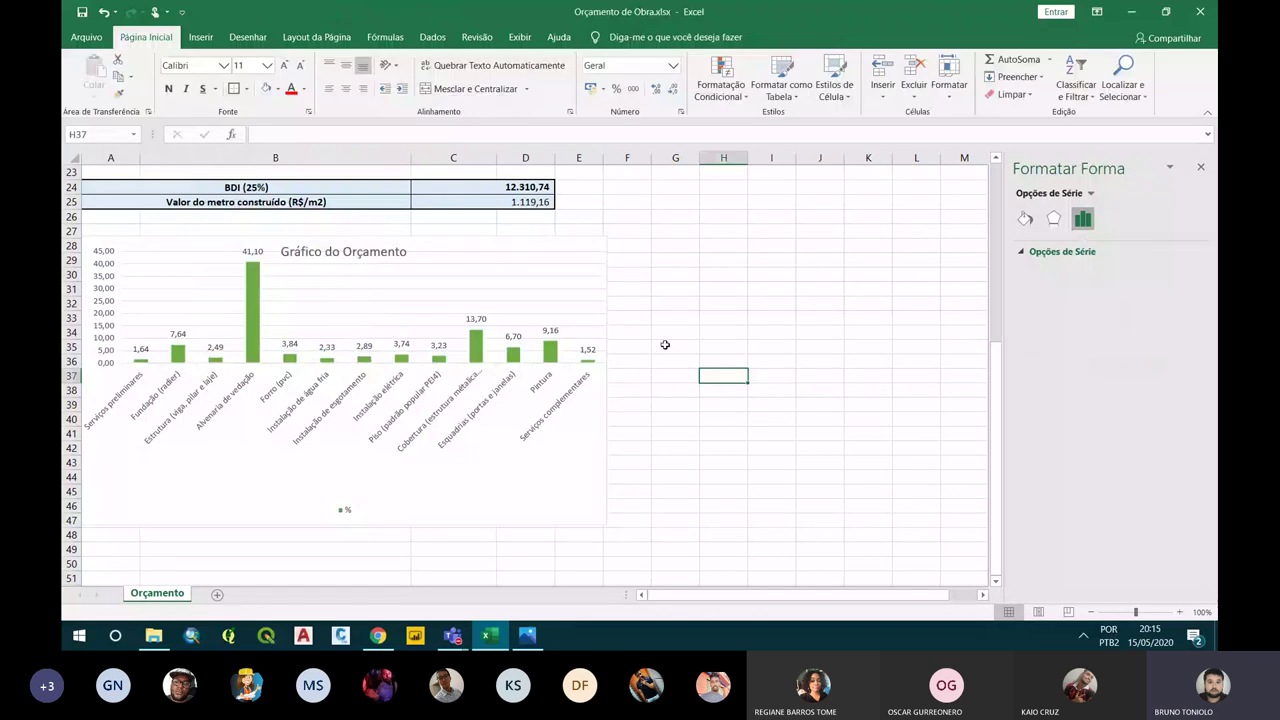
{"action": "scroll", "coordinate": [680, 355], "scroll_direction": "up", "scroll_amount": 6}
{"action": "scroll", "coordinate": [665, 344], "scroll_direction": "down", "scroll_amount": 5}
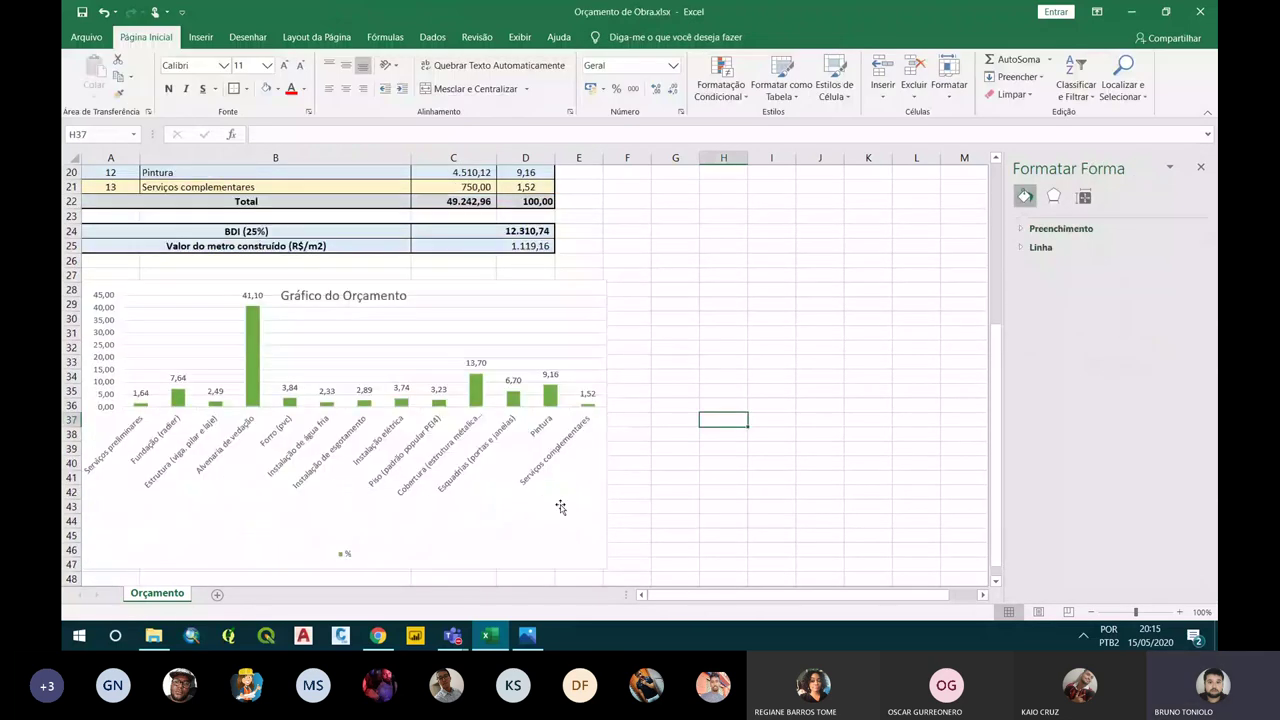
Set the page orientation to landscape under Layout da Página
{"action": "left_click", "coordinate": [604, 565]}
{"action": "scroll", "coordinate": [600, 400], "scroll_direction": "up", "scroll_amount": 4}
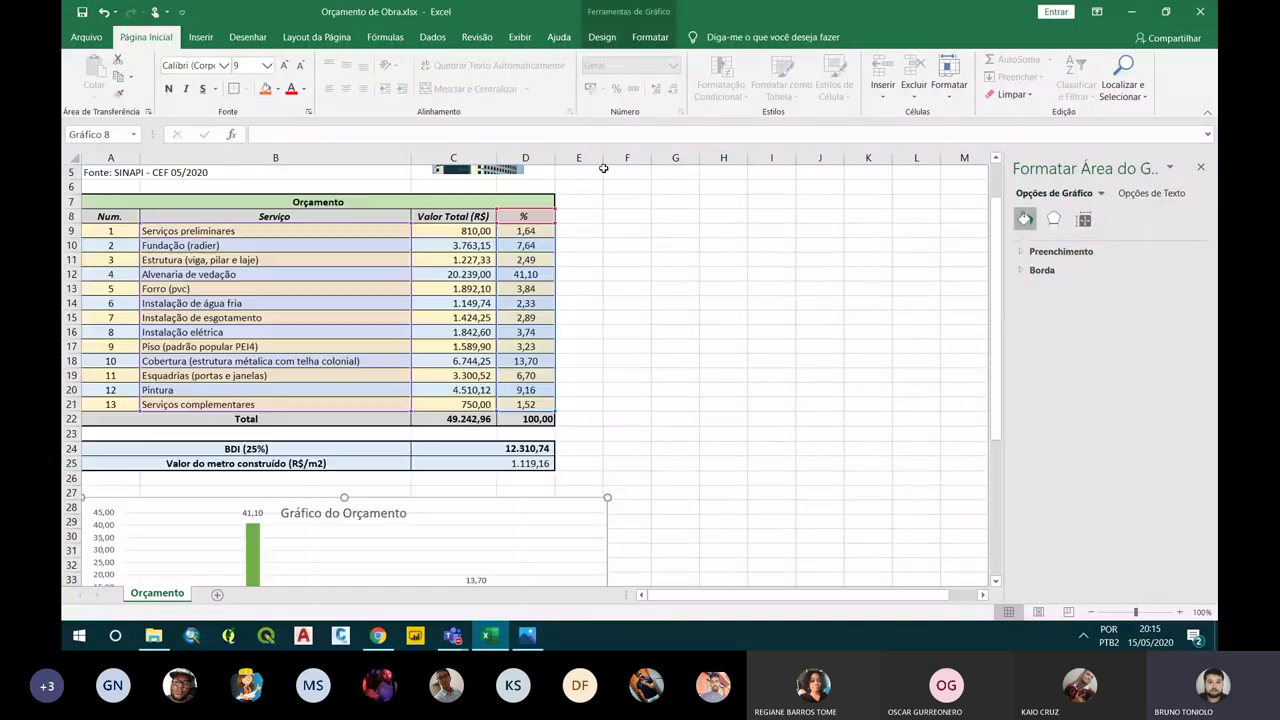
{"action": "scroll", "coordinate": [600, 300], "scroll_direction": "up", "scroll_amount": 2}
{"action": "left_click", "coordinate": [498, 184]}
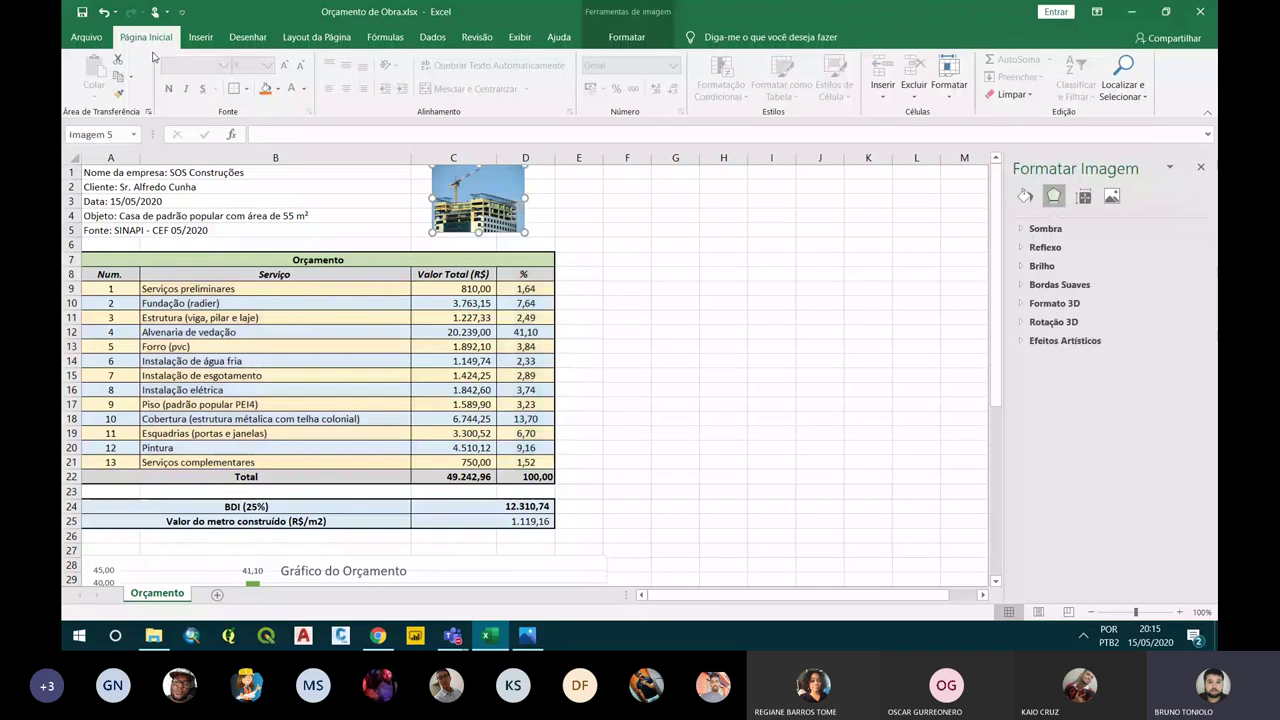
{"action": "left_click", "coordinate": [316, 37]}
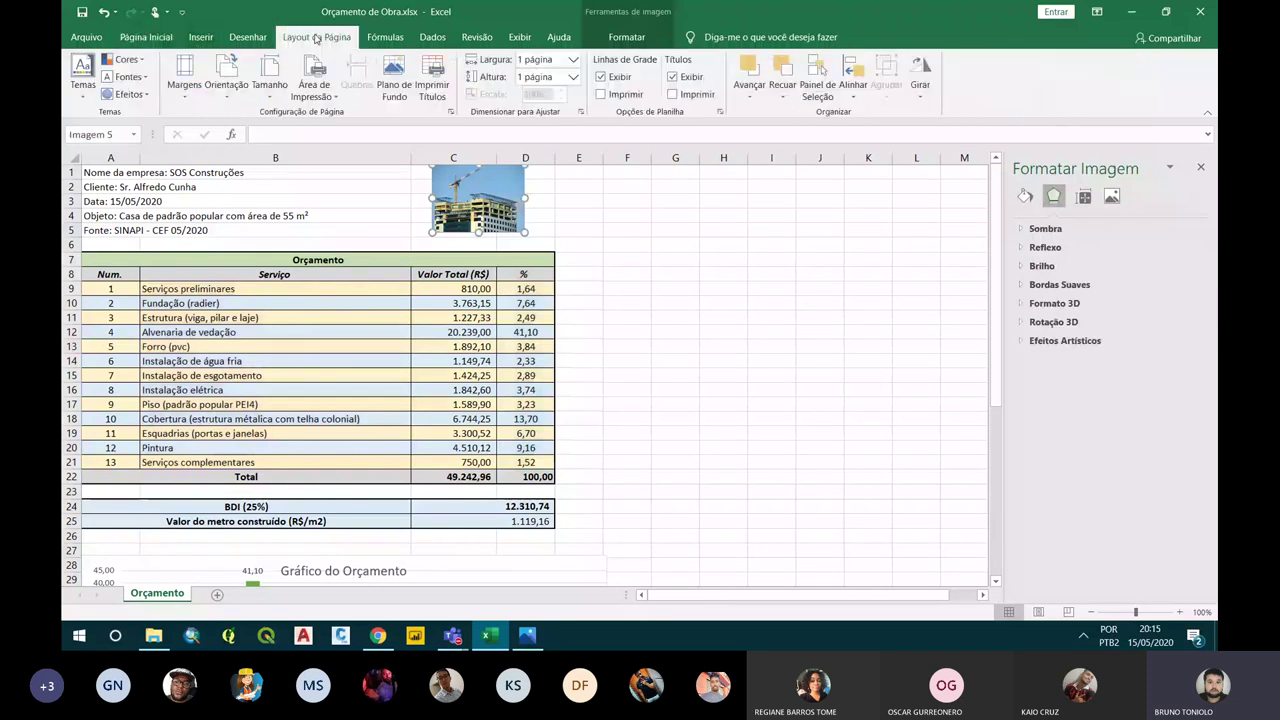
{"action": "left_click", "coordinate": [246, 86]}
{"action": "left_click", "coordinate": [240, 120]}
{"action": "scroll", "coordinate": [423, 223], "scroll_direction": "down", "scroll_amount": 4}
{"action": "scroll", "coordinate": [423, 223], "scroll_direction": "down", "scroll_amount": 4}
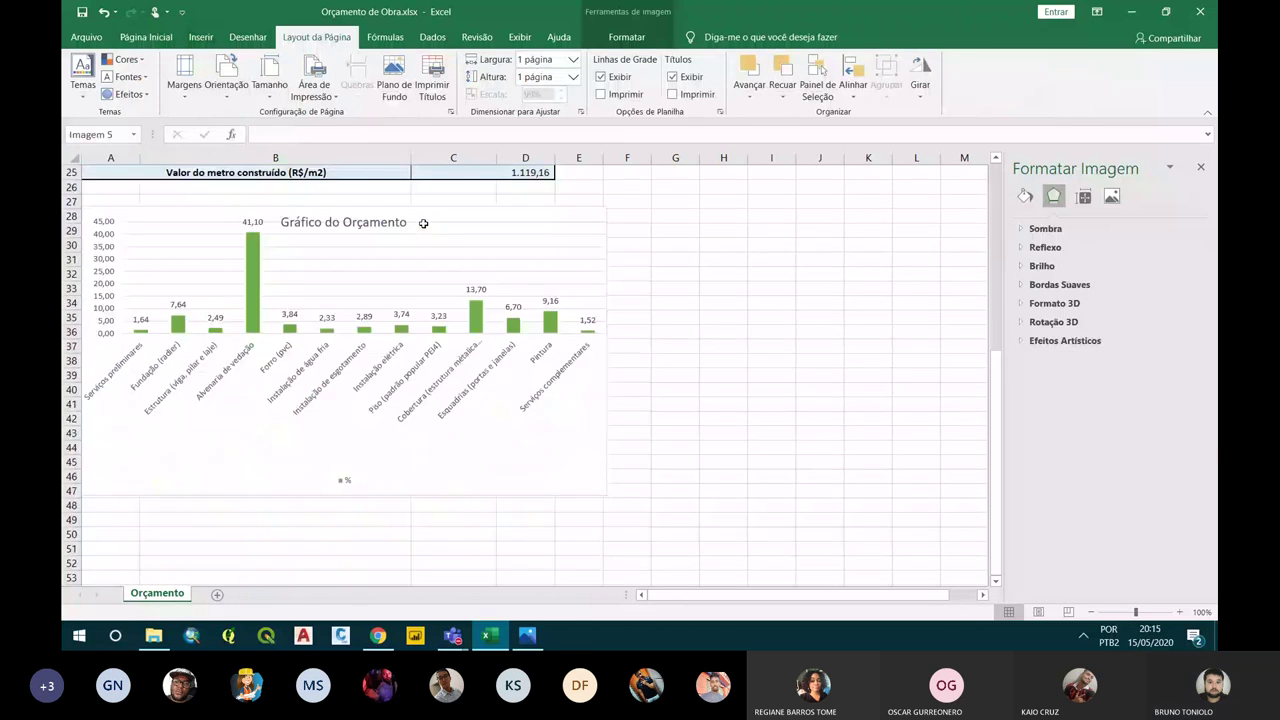
Check the chart's print preview alone on a landscape A4 page, then return to the sheet
{"action": "left_click", "coordinate": [406, 349]}
{"action": "scroll", "coordinate": [406, 349], "scroll_direction": "up", "scroll_amount": 8}
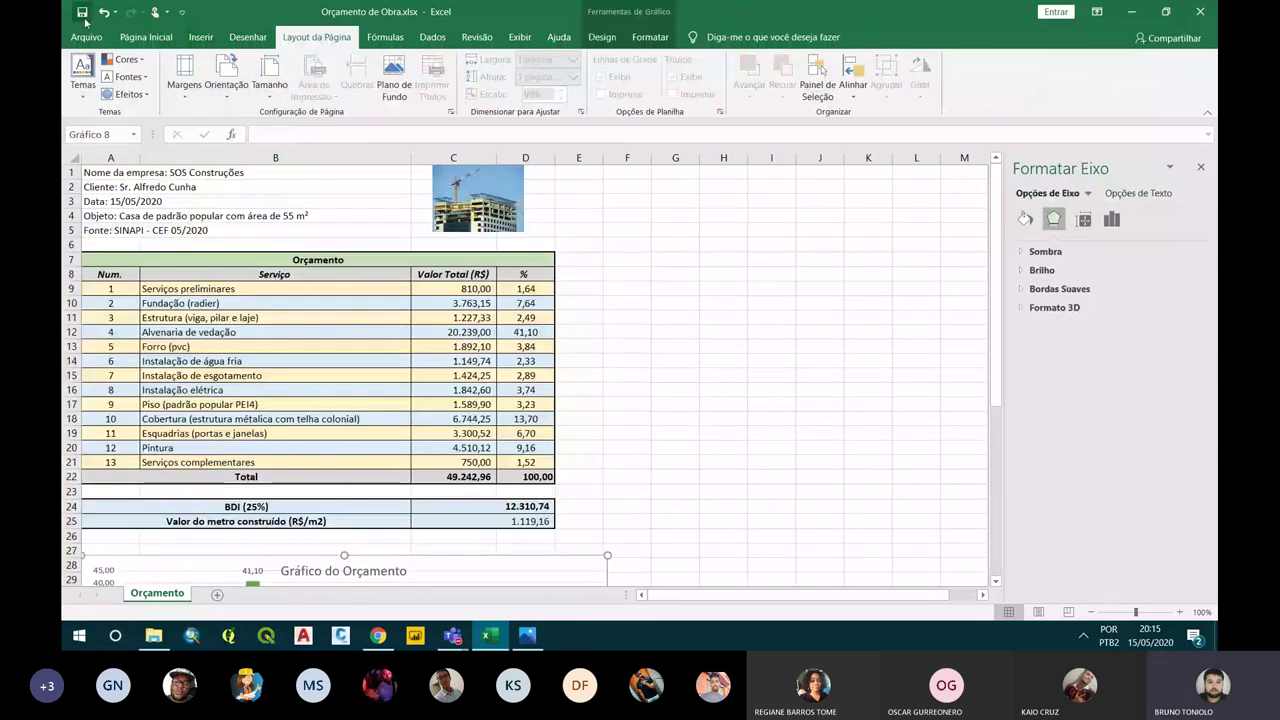
{"action": "left_click", "coordinate": [88, 41]}
{"action": "left_click", "coordinate": [132, 296]}
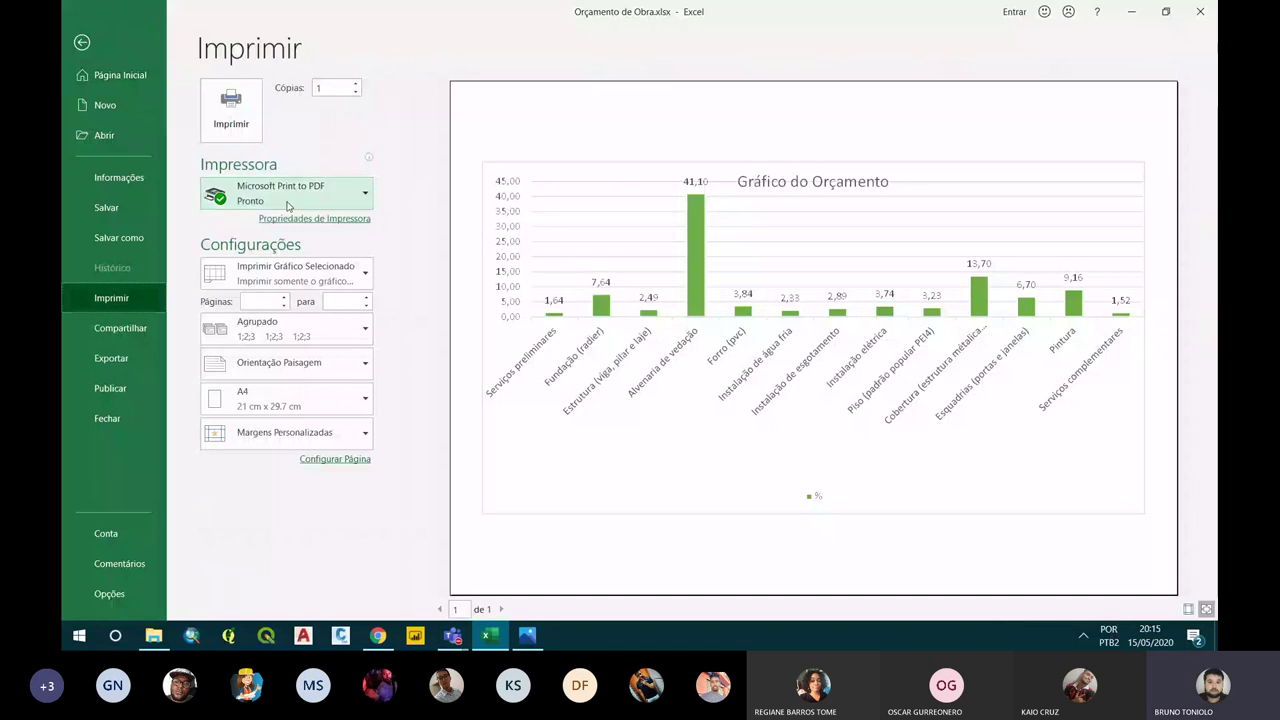
{"action": "left_click", "coordinate": [314, 432]}
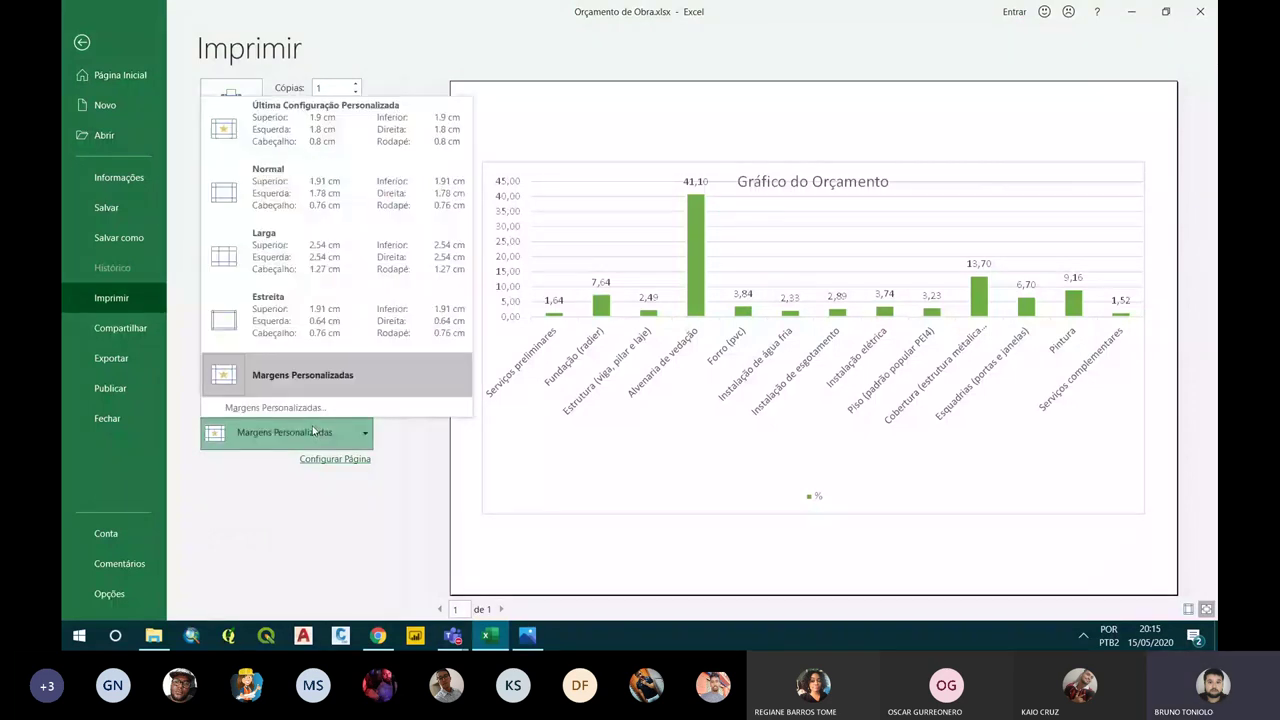
{"action": "left_click", "coordinate": [297, 486]}
{"action": "left_click", "coordinate": [297, 436]}
{"action": "left_click", "coordinate": [296, 477]}
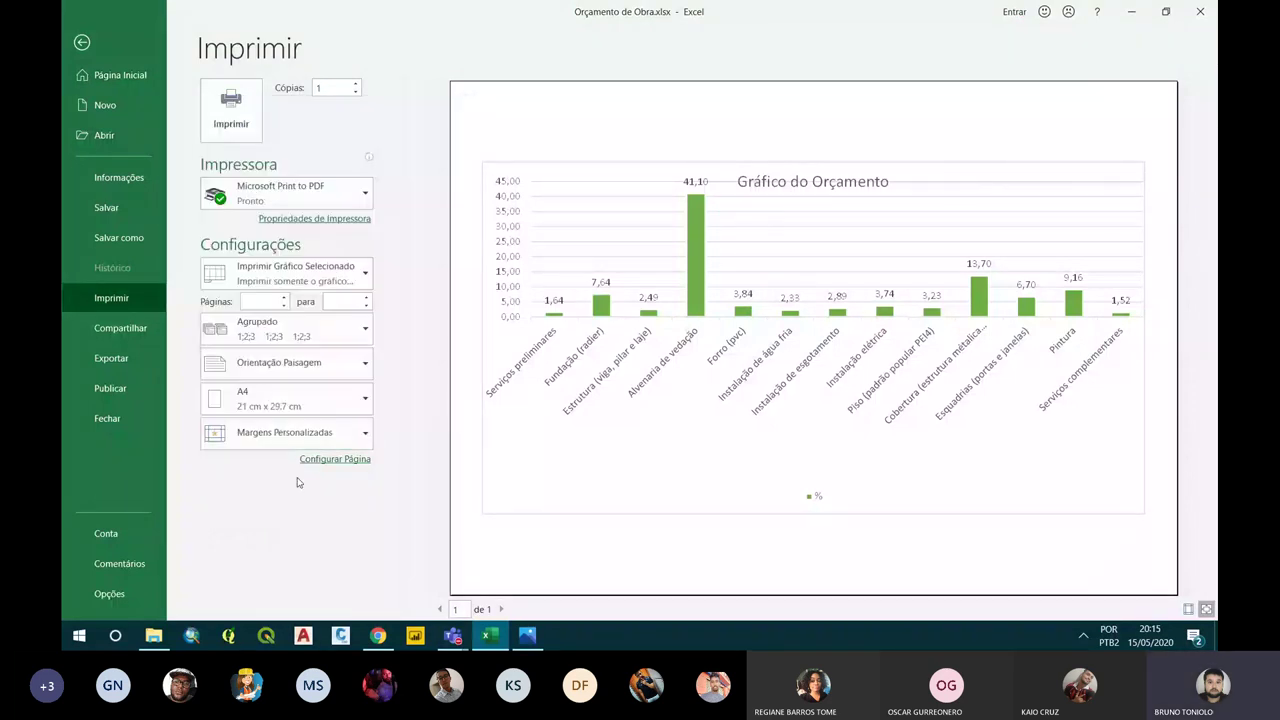
{"action": "left_click", "coordinate": [302, 270]}
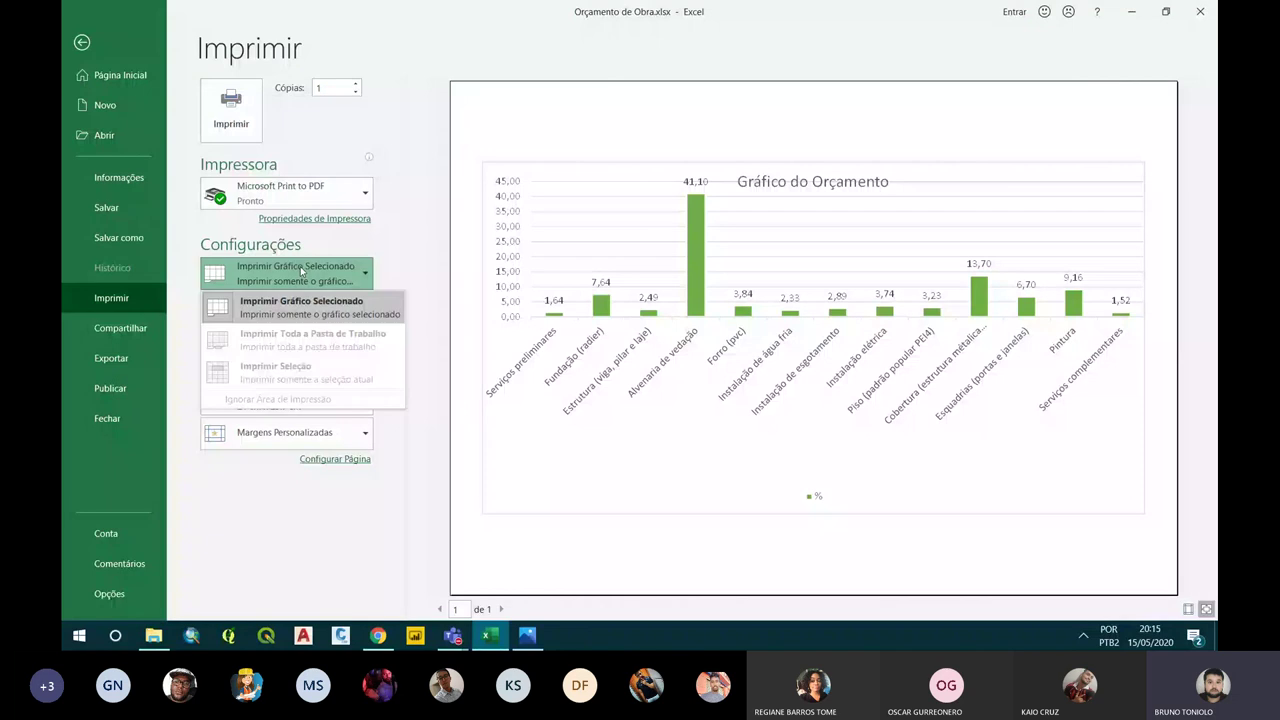
{"action": "key", "text": "Escape"}
{"action": "key", "text": "Escape"}
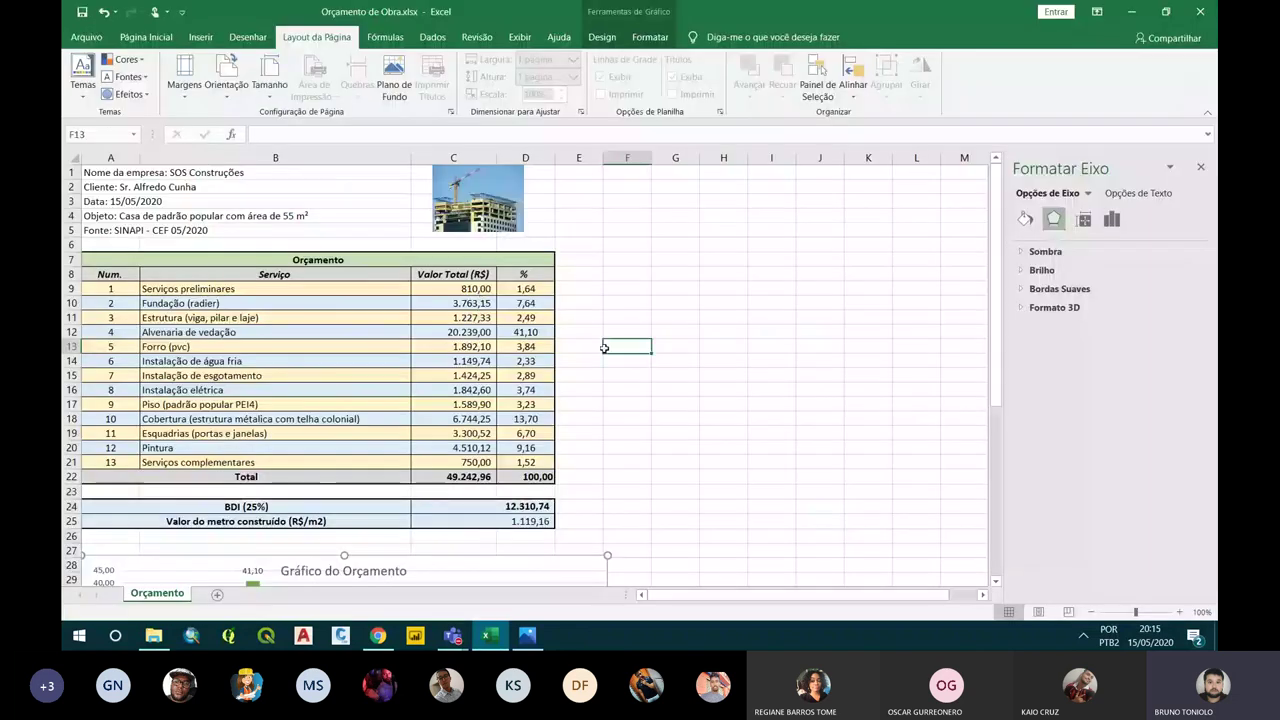
Set print scaling to Ajustar Todas as Linhas em Uma Página, then return to the sheet
{"action": "left_click", "coordinate": [86, 37]}
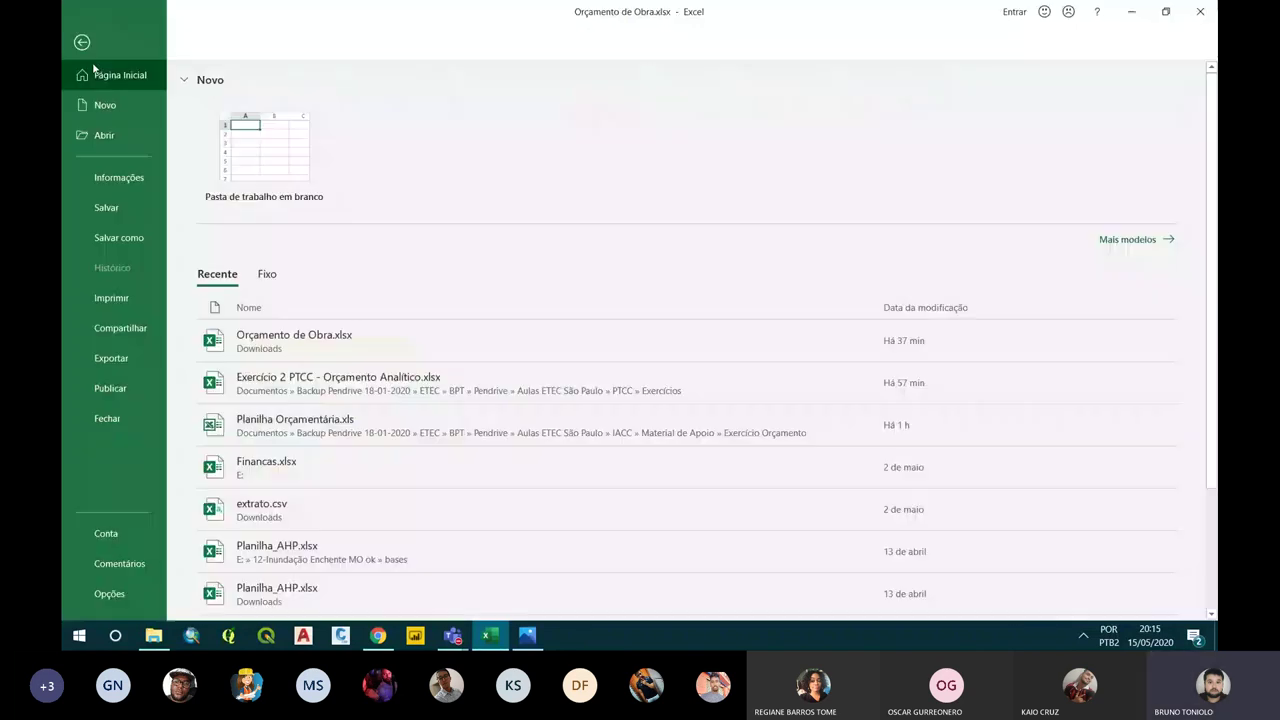
{"action": "left_click", "coordinate": [128, 293]}
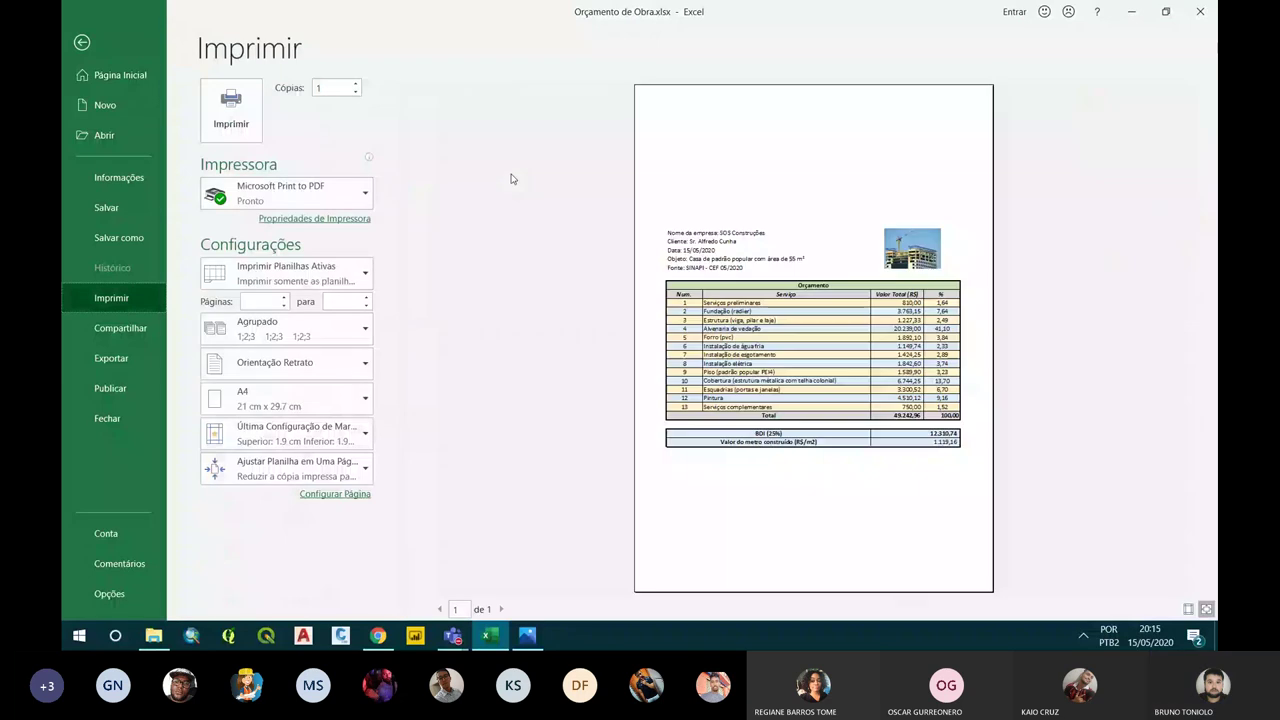
{"action": "left_click", "coordinate": [331, 477]}
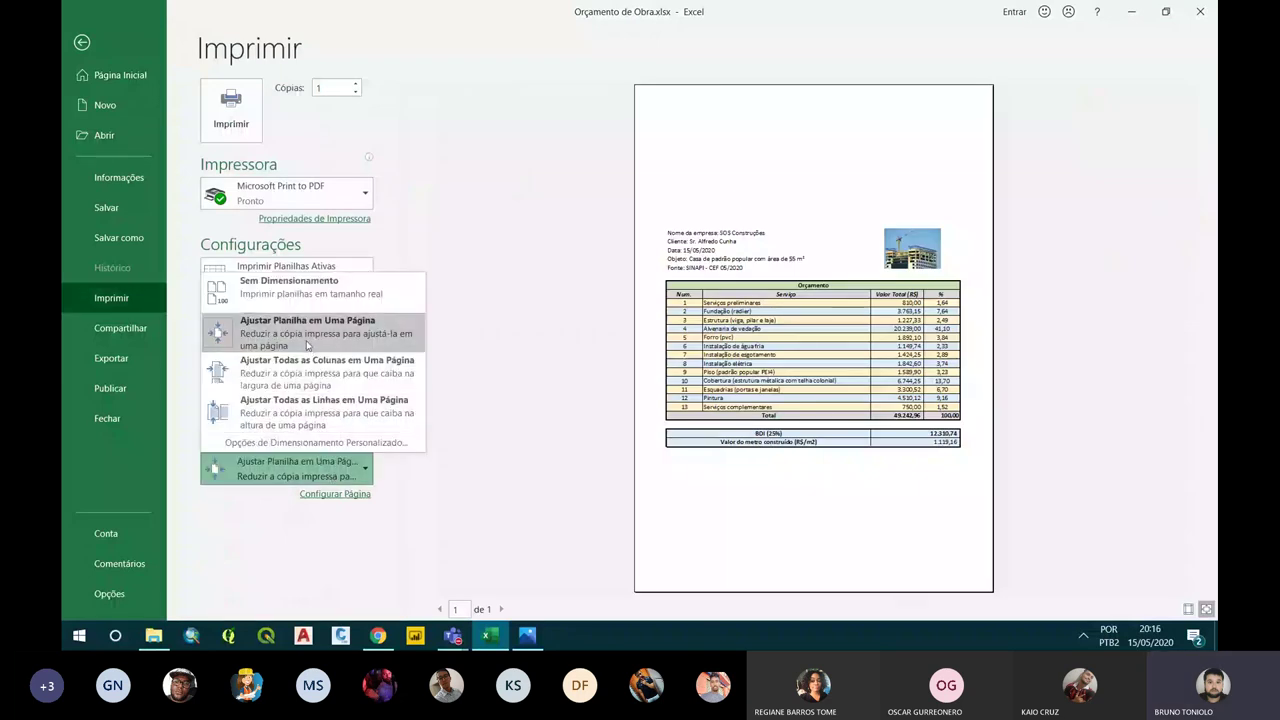
{"action": "left_click", "coordinate": [307, 345]}
{"action": "left_click", "coordinate": [304, 480]}
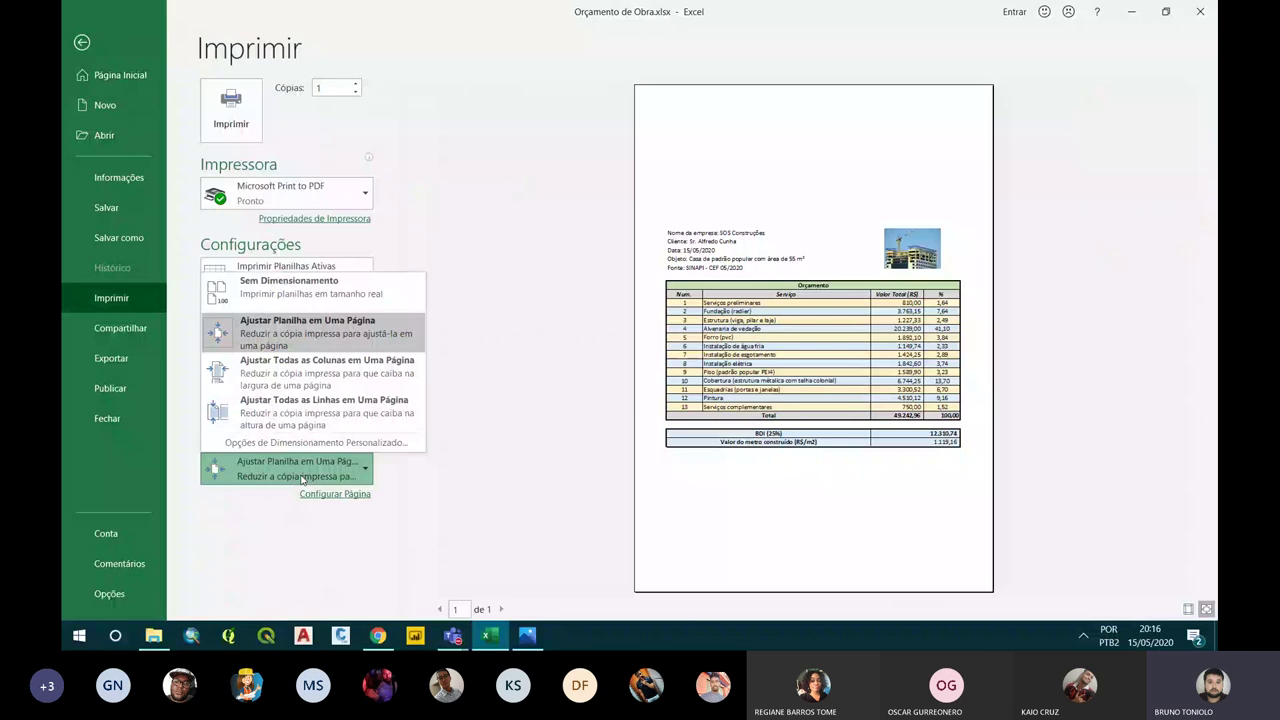
{"action": "left_click", "coordinate": [307, 418]}
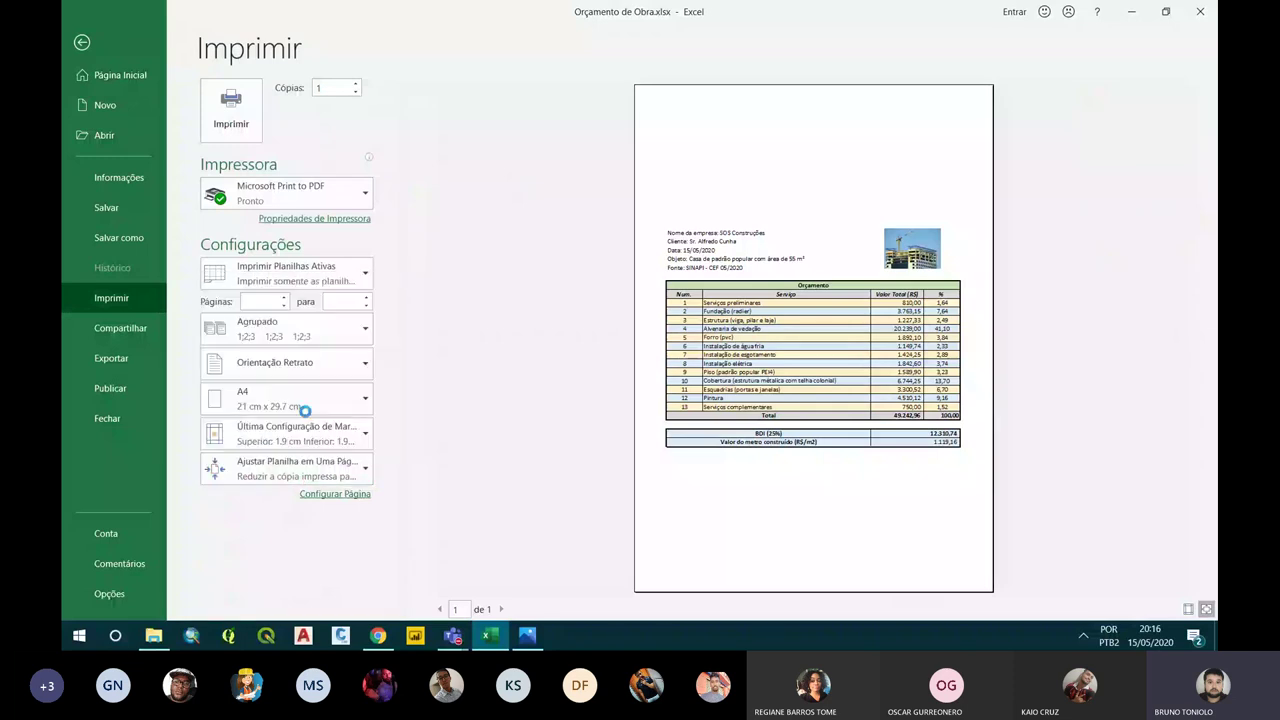
{"action": "left_click", "coordinate": [304, 477]}
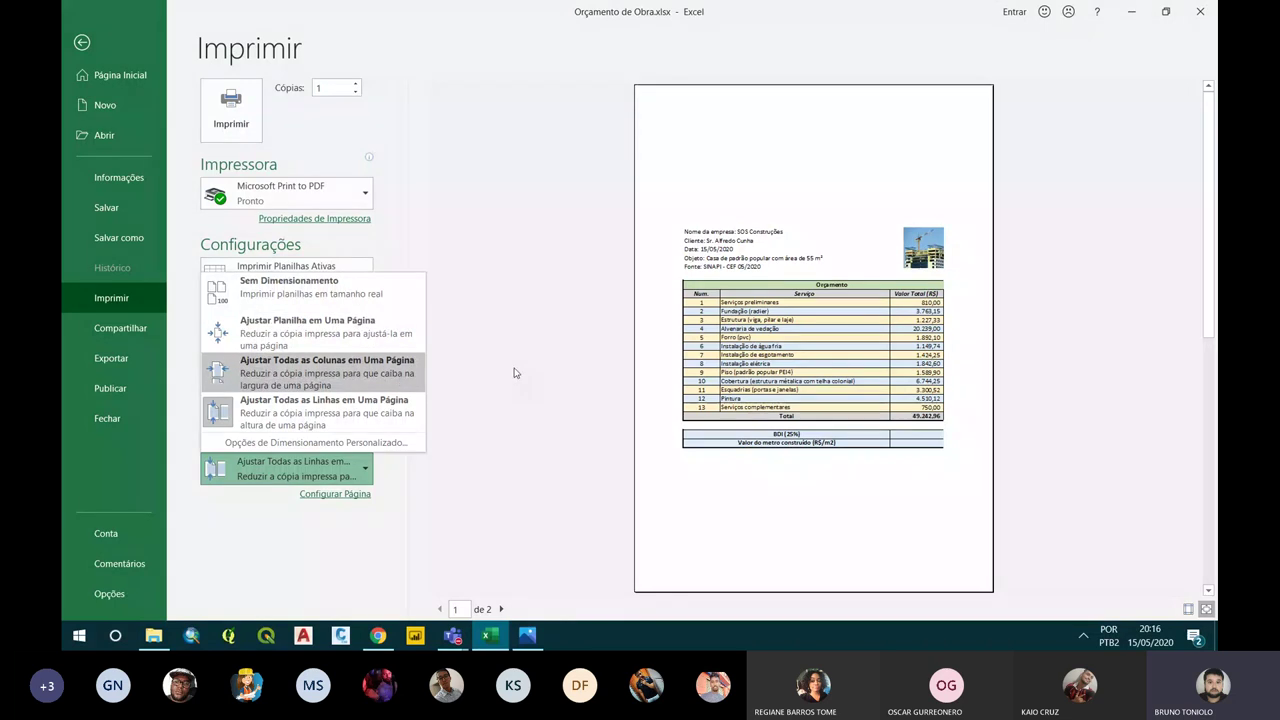
{"action": "key", "text": "Escape"}
{"action": "key", "text": "Escape"}
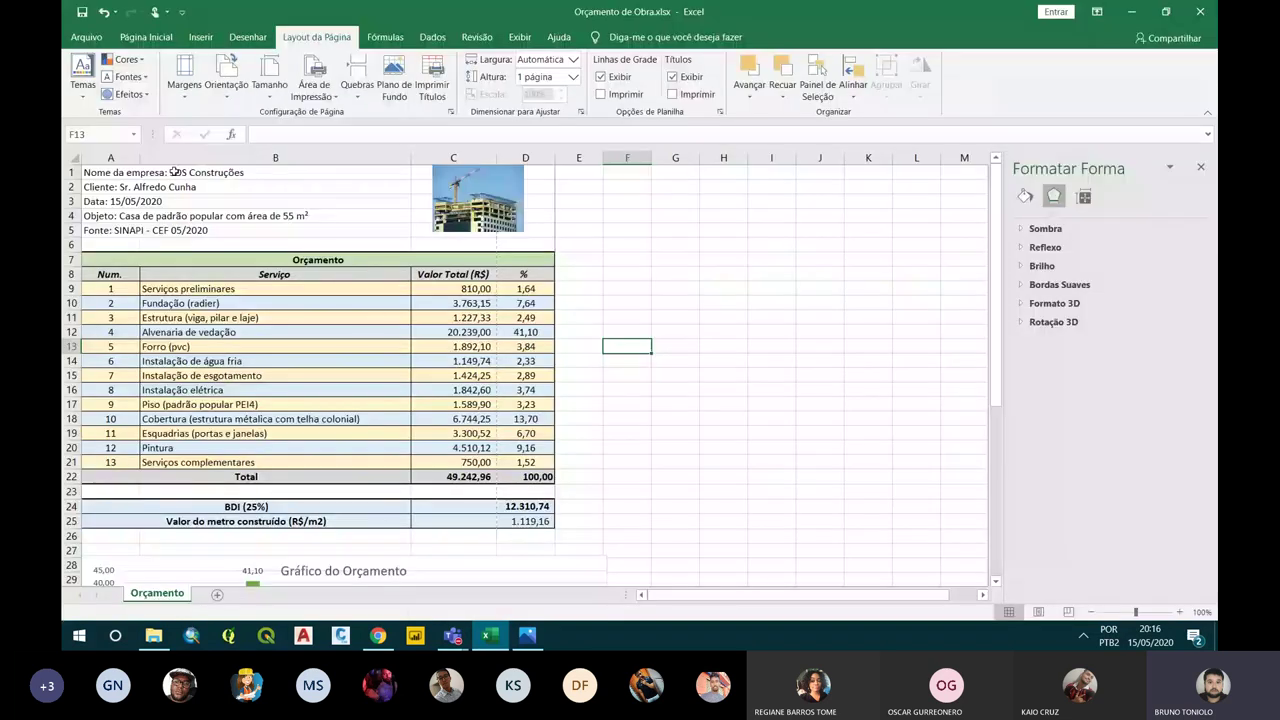
Select the budget table and chart range starting from cell A1
{"action": "left_click_drag", "start_coordinate": [174, 172], "coordinate": [530, 222]}
{"action": "left_click", "coordinate": [115, 170]}
{"action": "mouse_move", "coordinate": [113, 168]}
{"action": "left_mouse_down"}
{"action": "mouse_move", "coordinate": [579, 594]}
{"action": "mouse_move", "coordinate": [587, 540]}
{"action": "mouse_move", "coordinate": [614, 539]}
{"action": "left_mouse_up"}
{"action": "scroll", "coordinate": [400, 350], "scroll_direction": "up", "scroll_amount": 7}
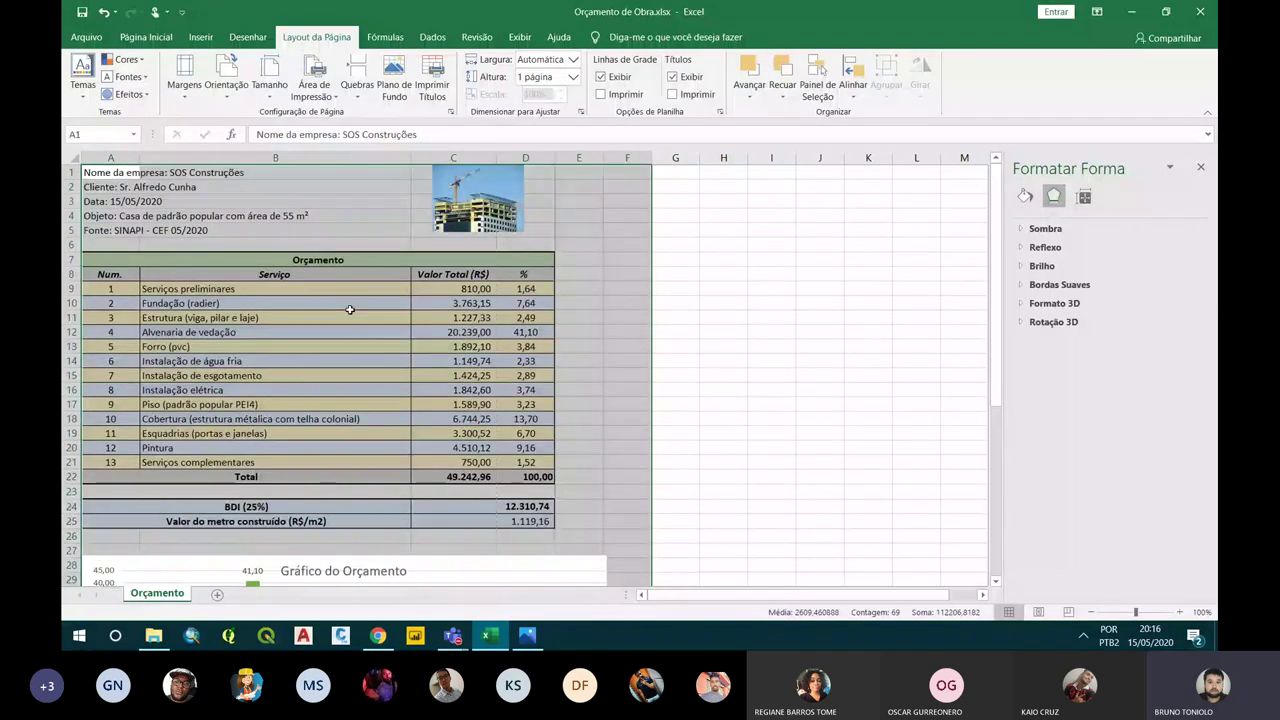
{"action": "scroll", "coordinate": [300, 300], "scroll_direction": "down", "scroll_amount": 2}
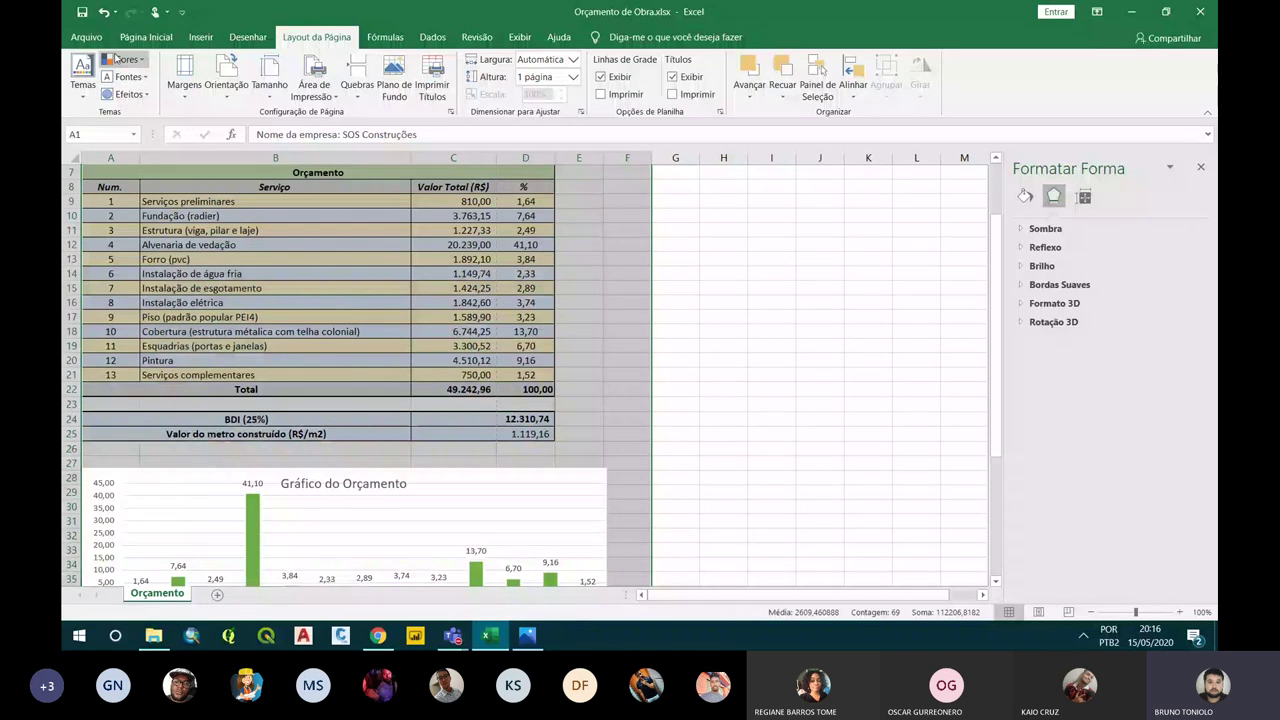
In print settings, choose Imprimir Seleção and Ajustar Planilha em Uma Página
{"action": "left_click", "coordinate": [86, 37]}
{"action": "left_click", "coordinate": [134, 296]}
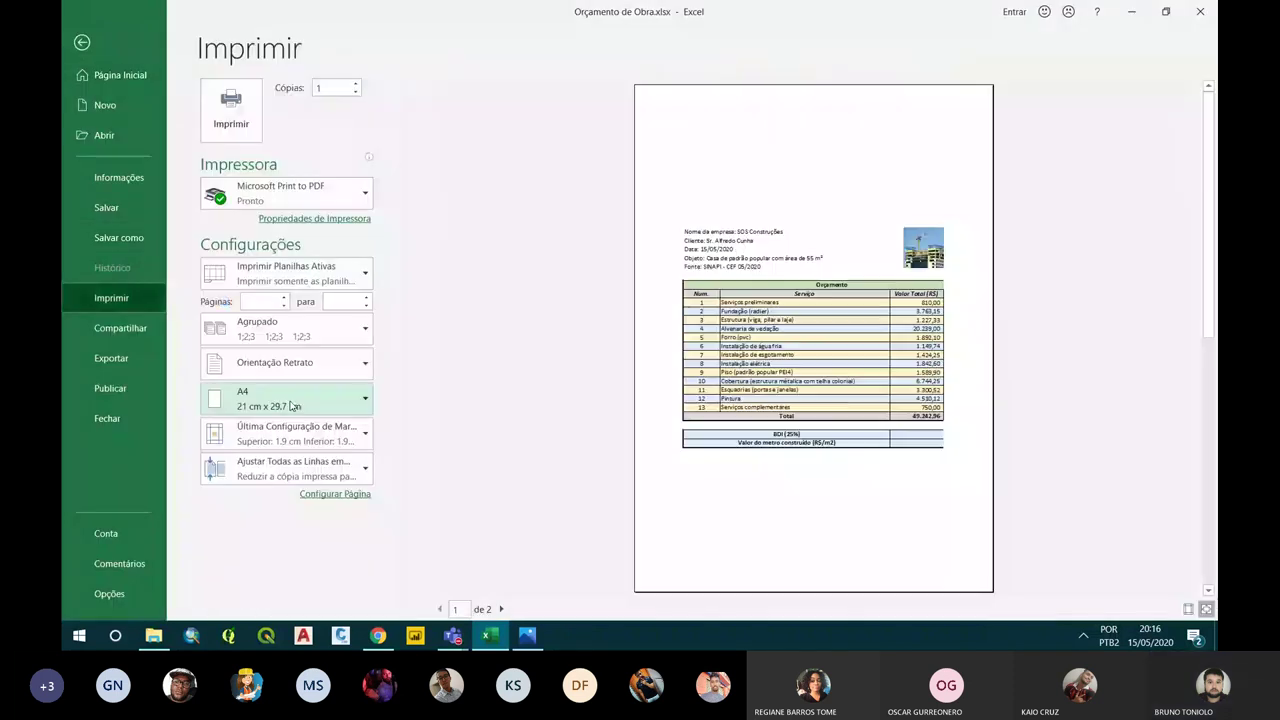
{"action": "left_click", "coordinate": [274, 278]}
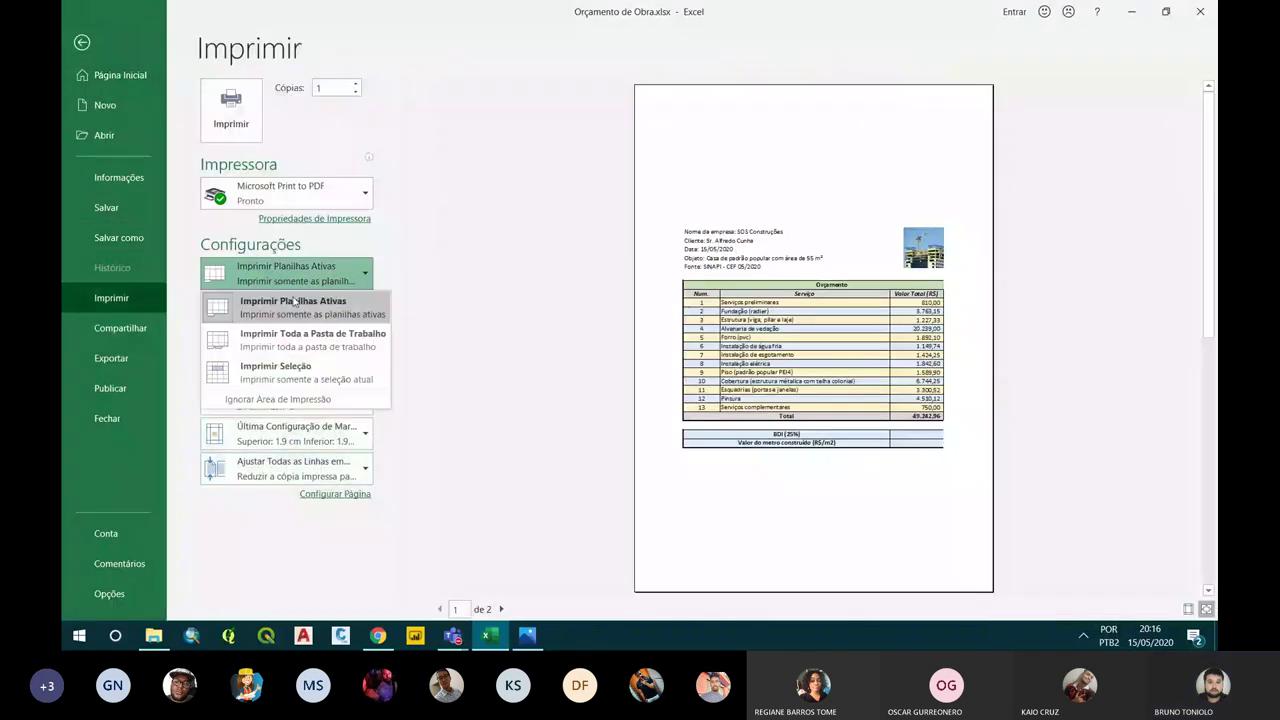
{"action": "left_click", "coordinate": [307, 367]}
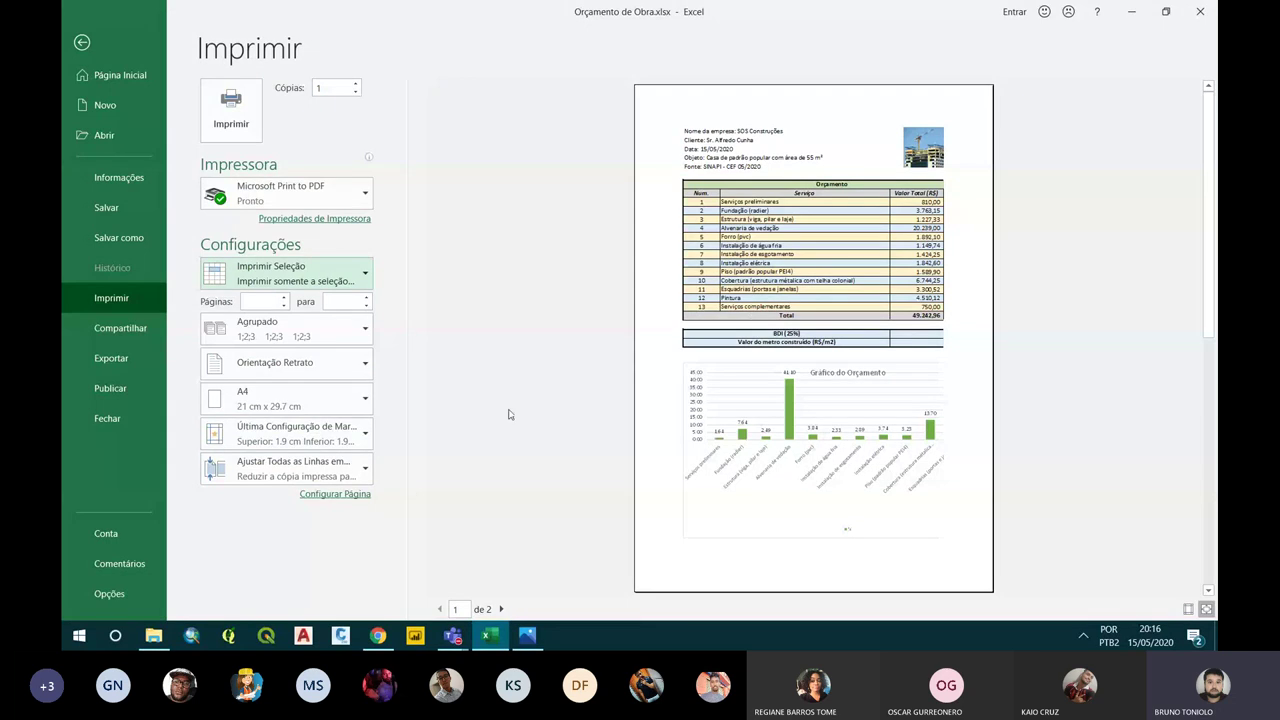
{"action": "left_click", "coordinate": [299, 476]}
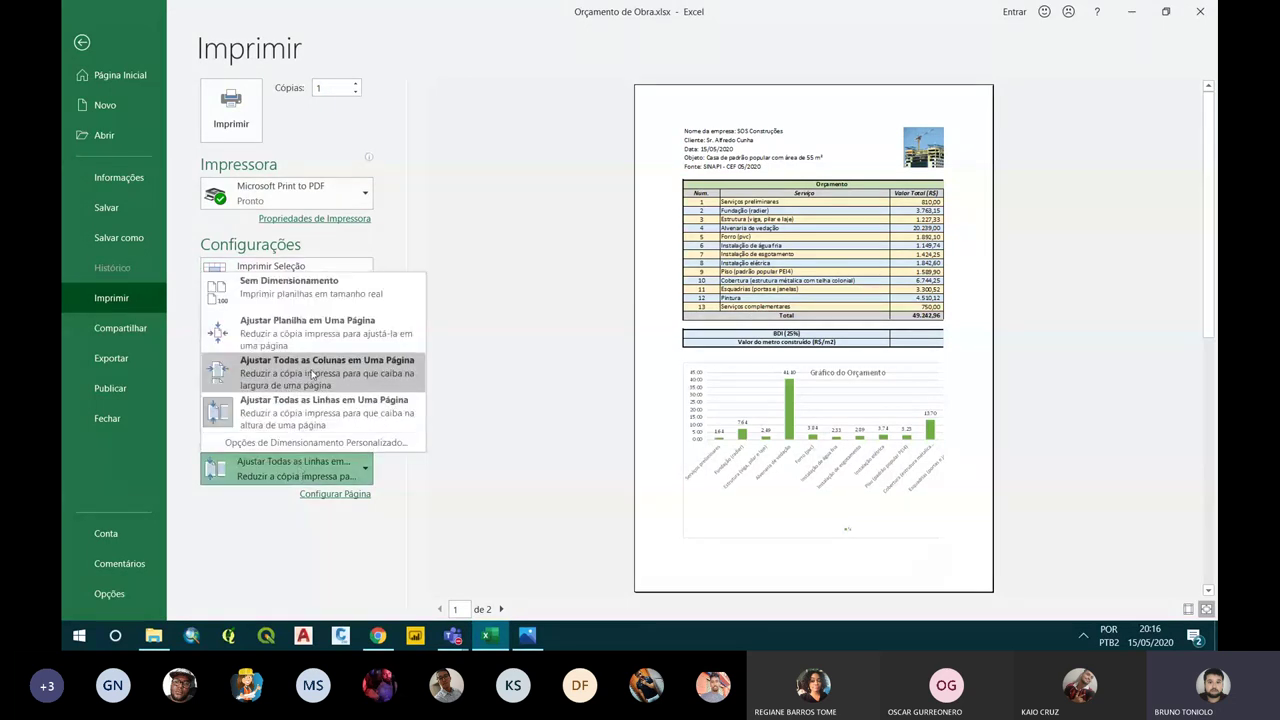
{"action": "left_click", "coordinate": [529, 391]}
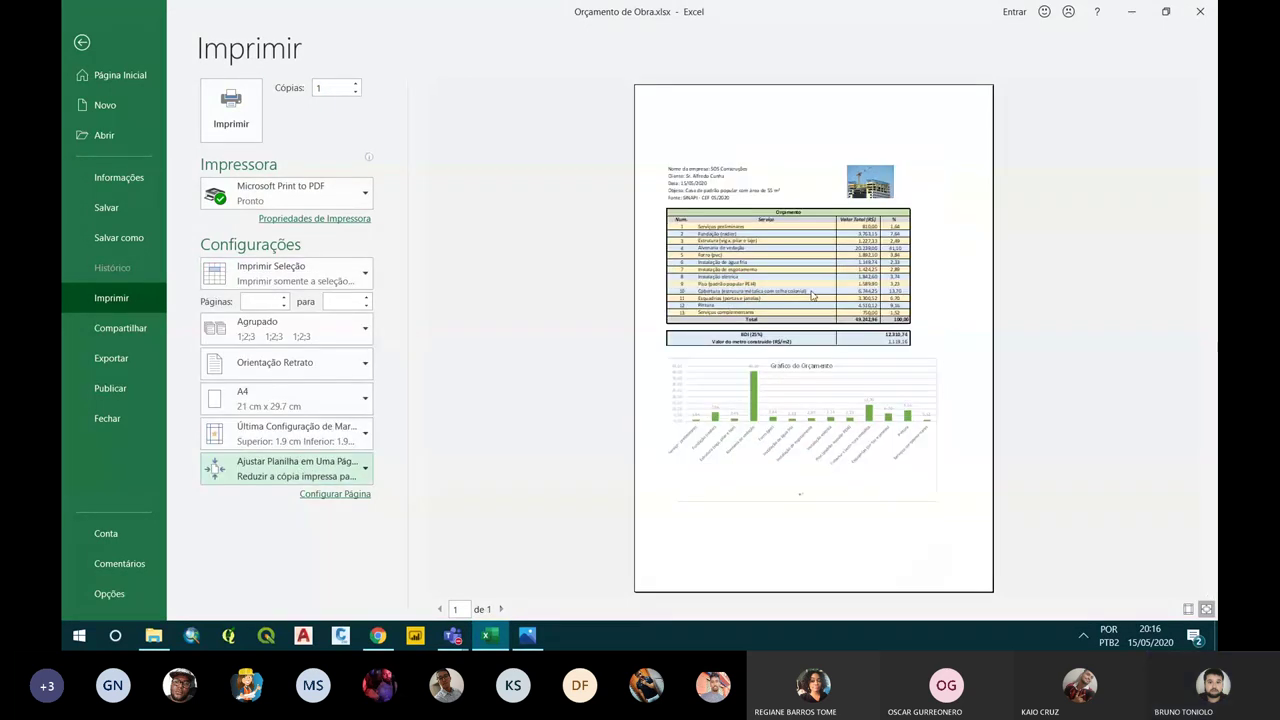
Review the margins in Configurar Página and print the selection to Microsoft Print to PDF
{"action": "left_click", "coordinate": [334, 494]}
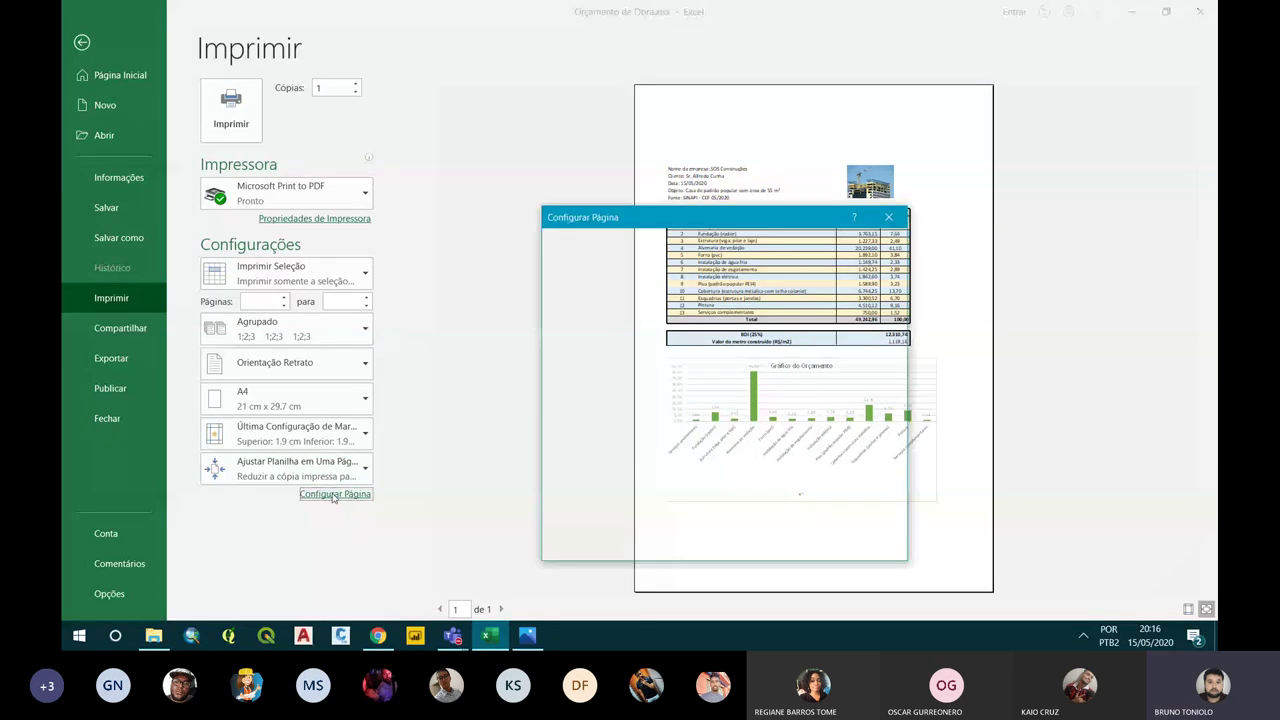
{"action": "left_click", "coordinate": [620, 243]}
{"action": "left_click", "coordinate": [790, 545]}
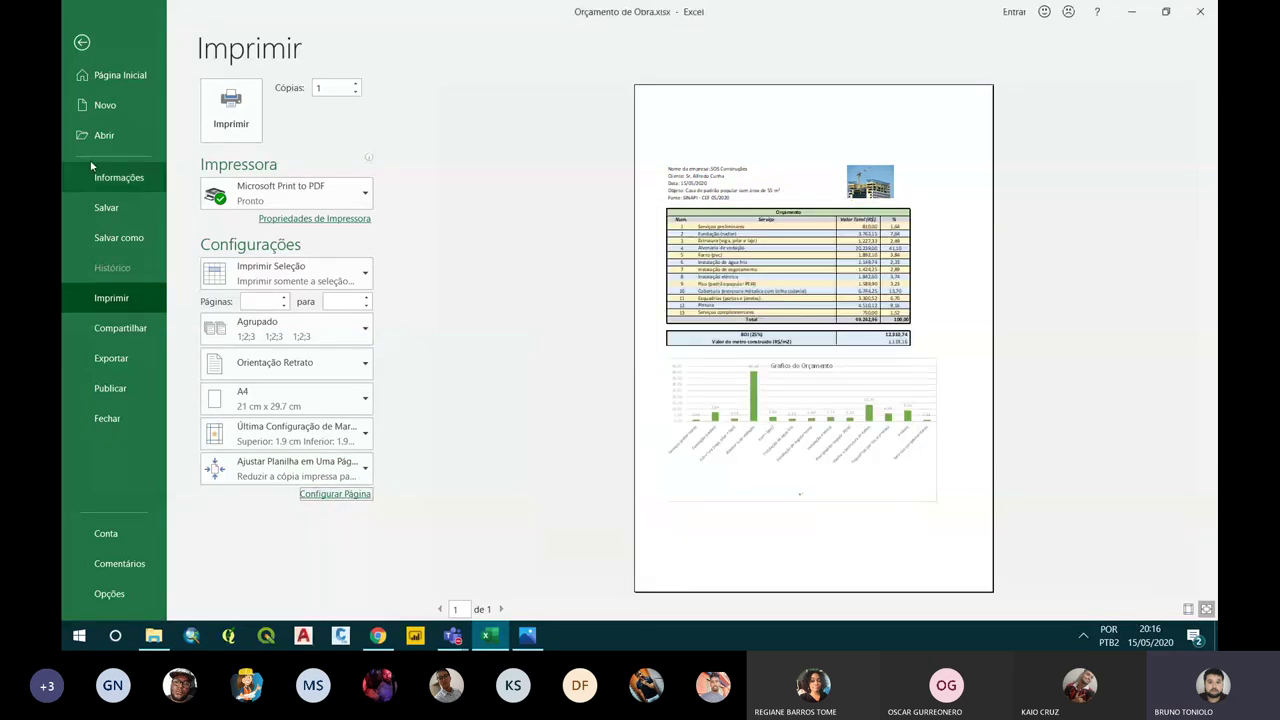
{"action": "left_click", "coordinate": [231, 108]}
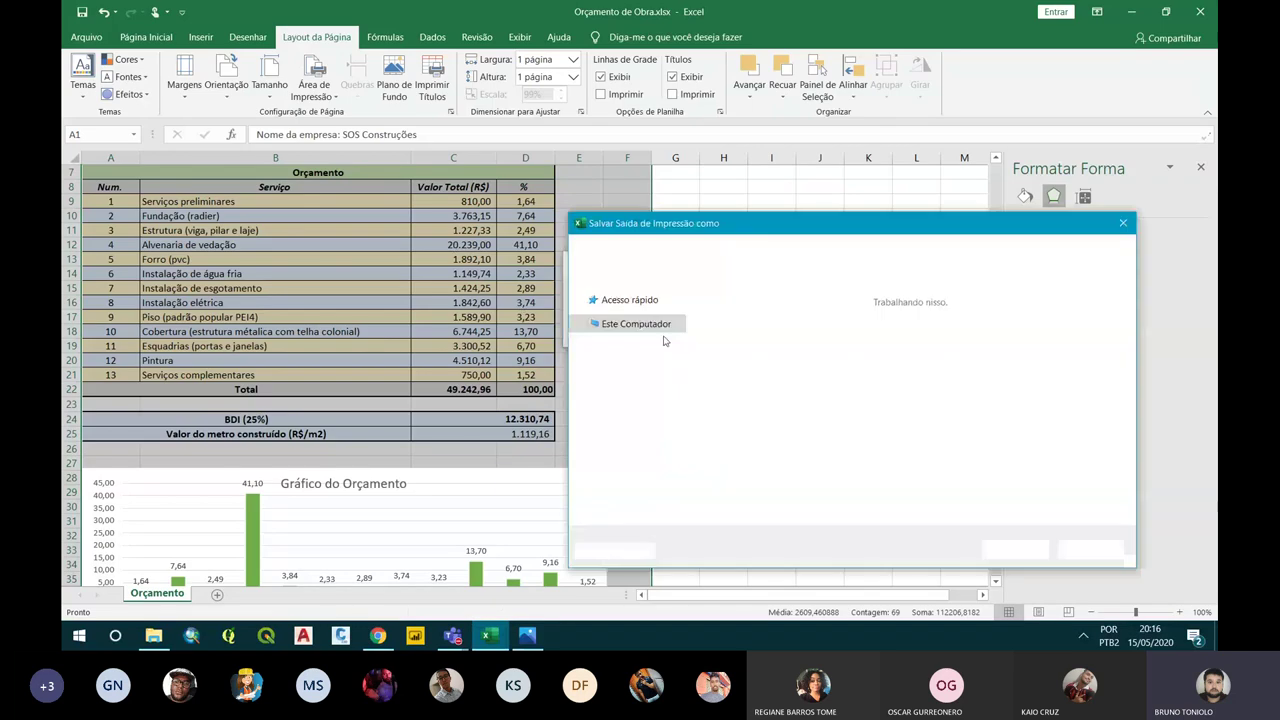
Open Orçamento 2.pdf from the Downloads folder in File Explorer
{"action": "type", "text": "O"}
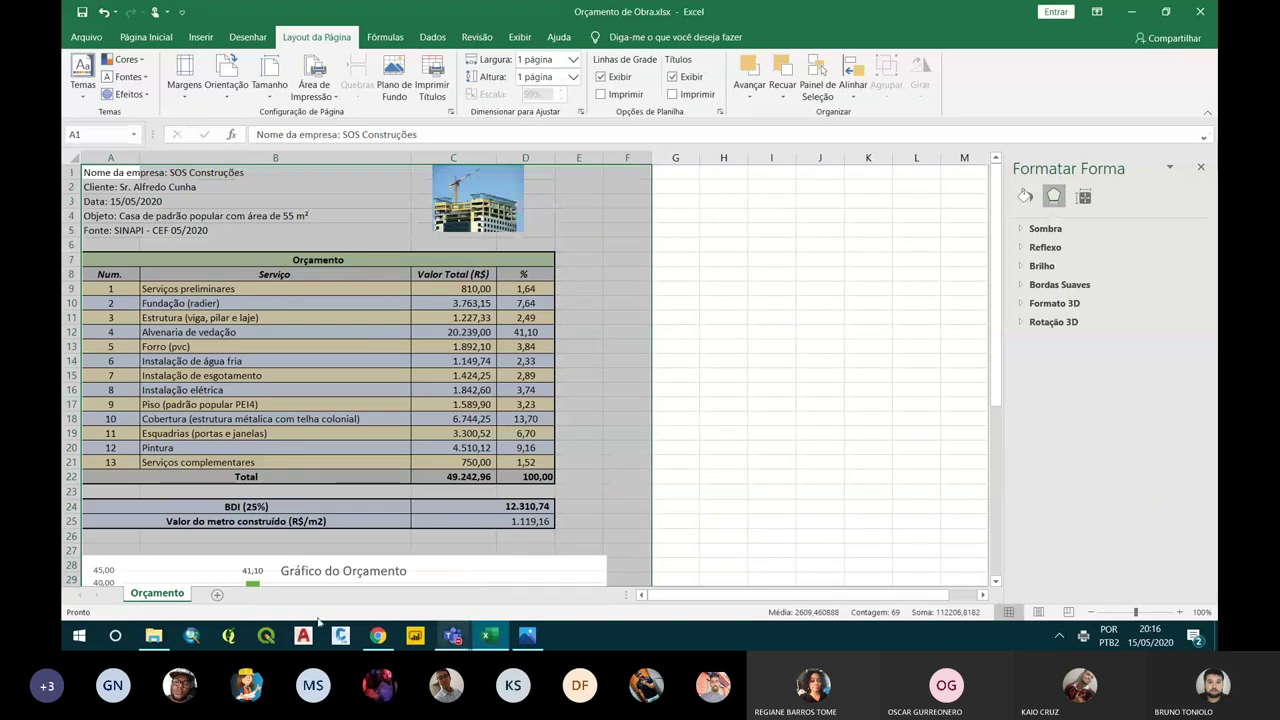
{"action": "left_click", "coordinate": [153, 635]}
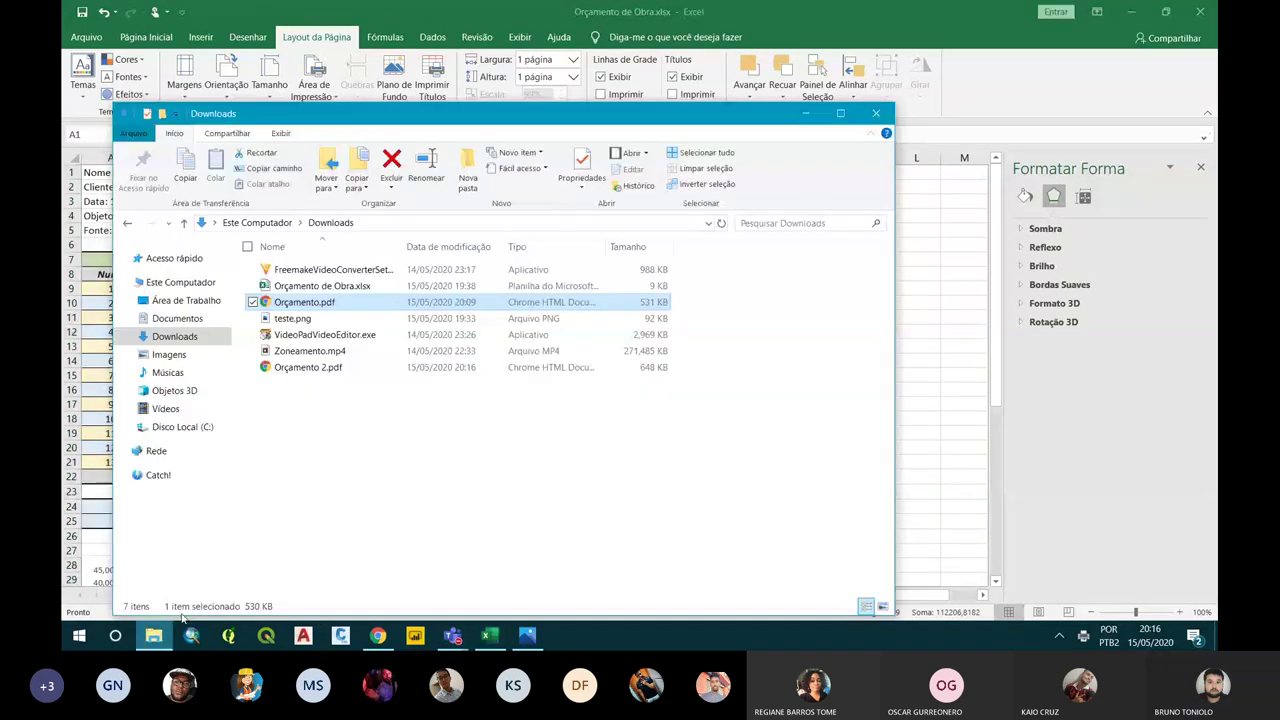
{"action": "double_click", "coordinate": [330, 367]}
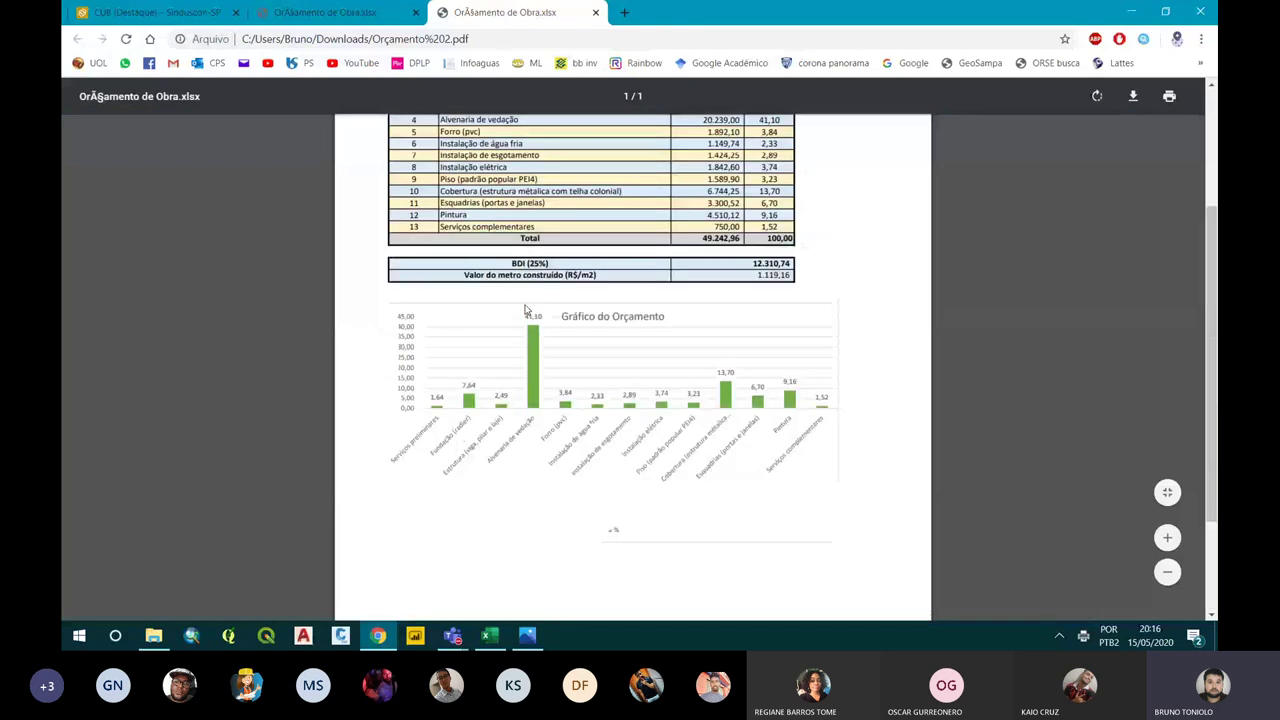
Check the PDF's budget table and chart, close its Chrome tab, and return to Excel
{"action": "scroll", "coordinate": [525, 310], "scroll_direction": "up", "scroll_amount": 3}
{"action": "scroll", "coordinate": [595, 366], "scroll_direction": "down", "scroll_amount": 1}
{"action": "scroll", "coordinate": [615, 322], "scroll_direction": "down", "scroll_amount": 2}
{"action": "scroll", "coordinate": [656, 367], "scroll_direction": "up", "scroll_amount": 2}
{"action": "scroll", "coordinate": [656, 367], "scroll_direction": "up", "scroll_amount": 1}
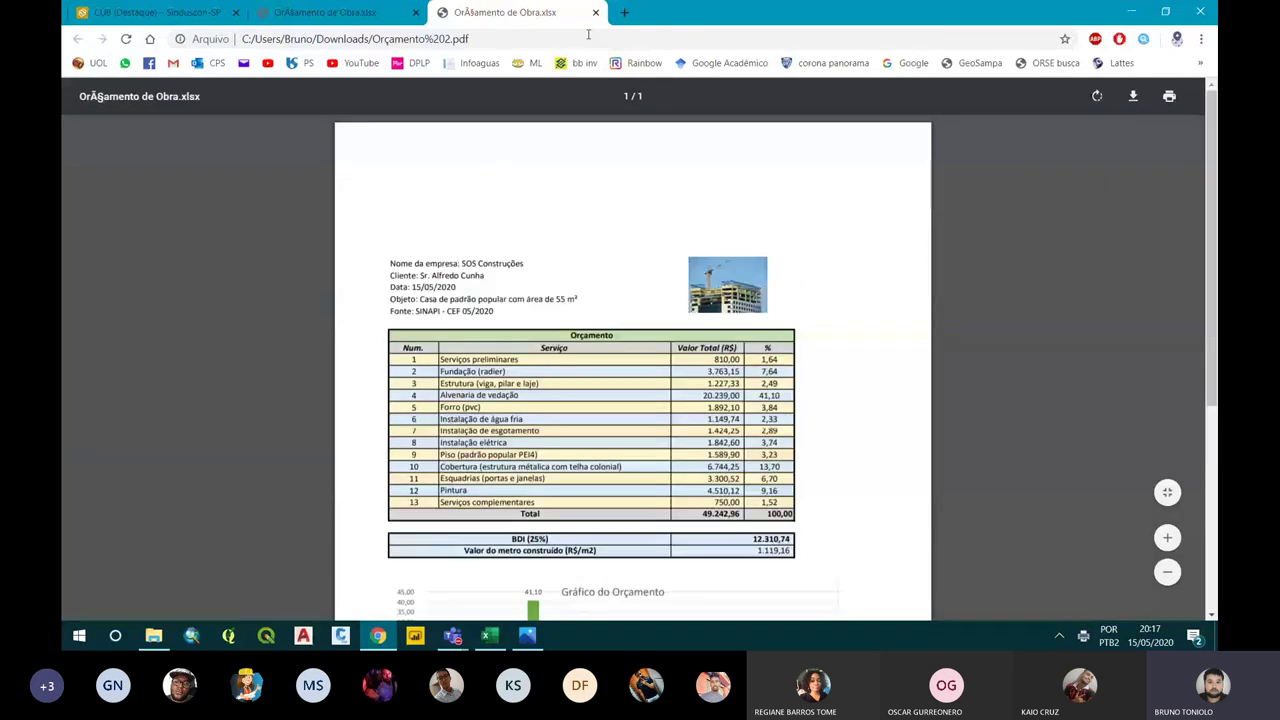
{"action": "left_click", "coordinate": [595, 12]}
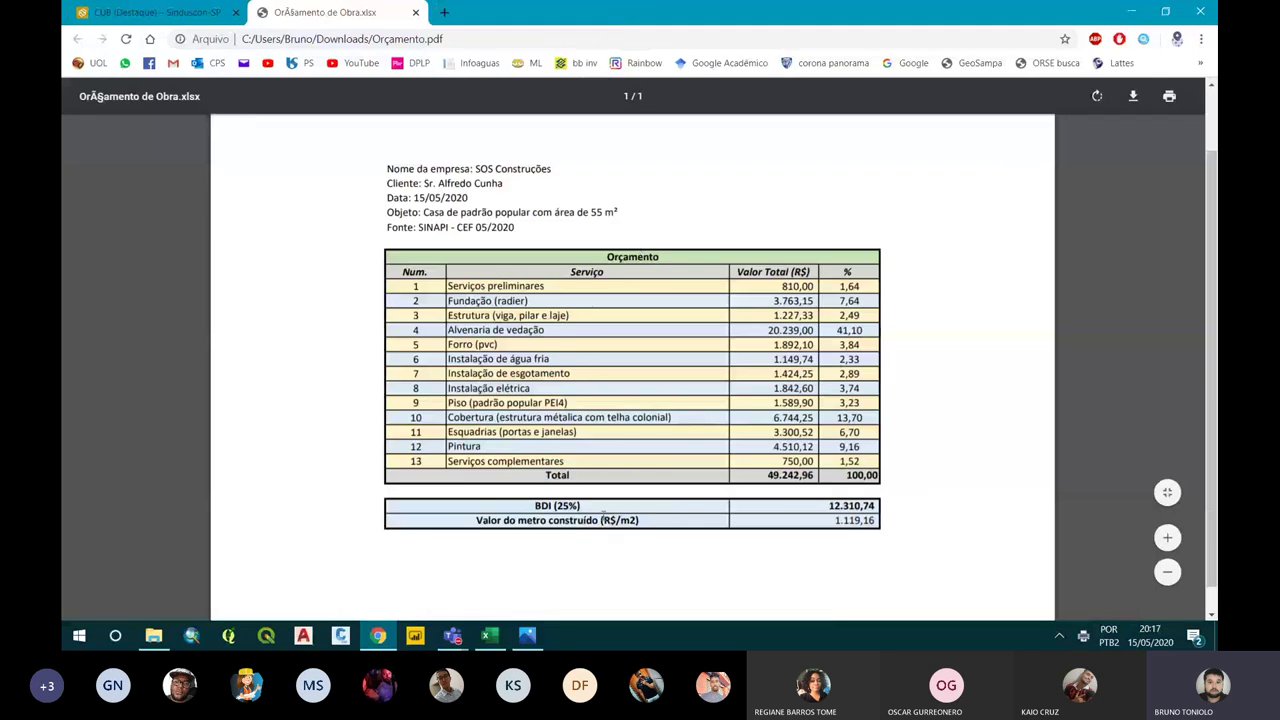
{"action": "left_click", "coordinate": [489, 637]}
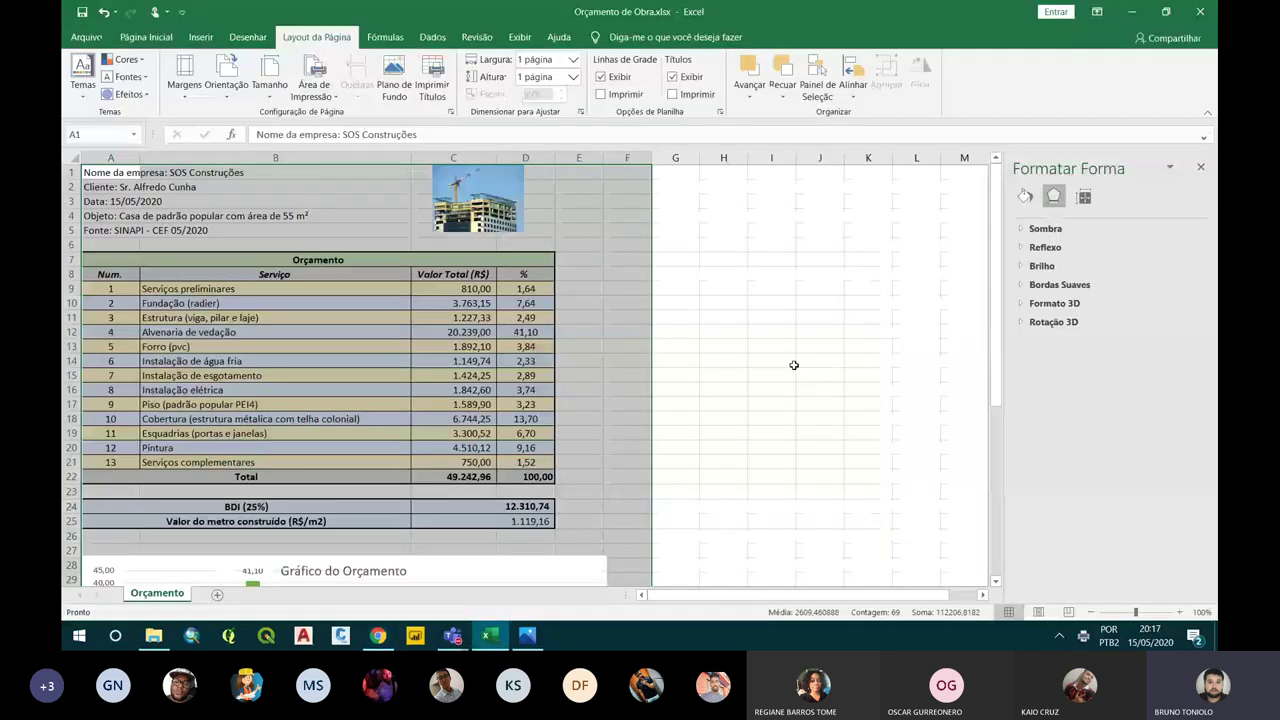
Create a copy of the Orçamento sheet at the end of the workbook
{"action": "left_click", "coordinate": [794, 365]}
{"action": "left_click", "coordinate": [134, 203]}
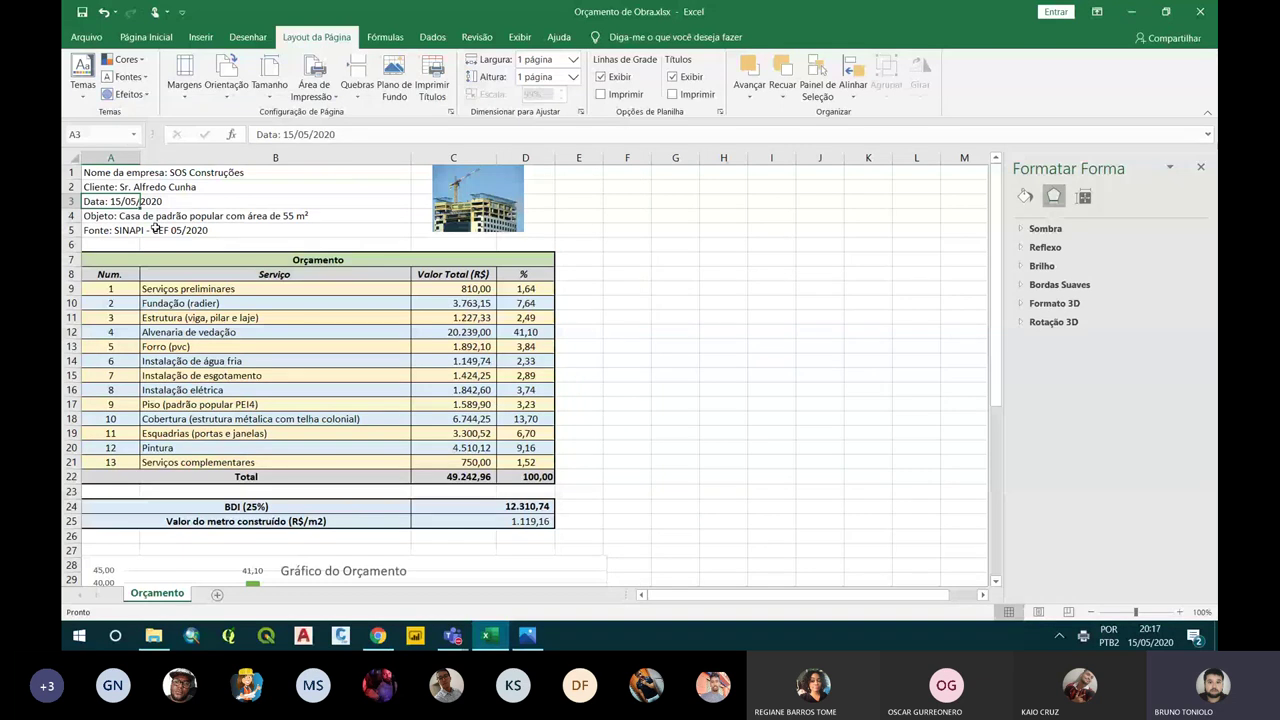
{"action": "left_click", "coordinate": [155, 229]}
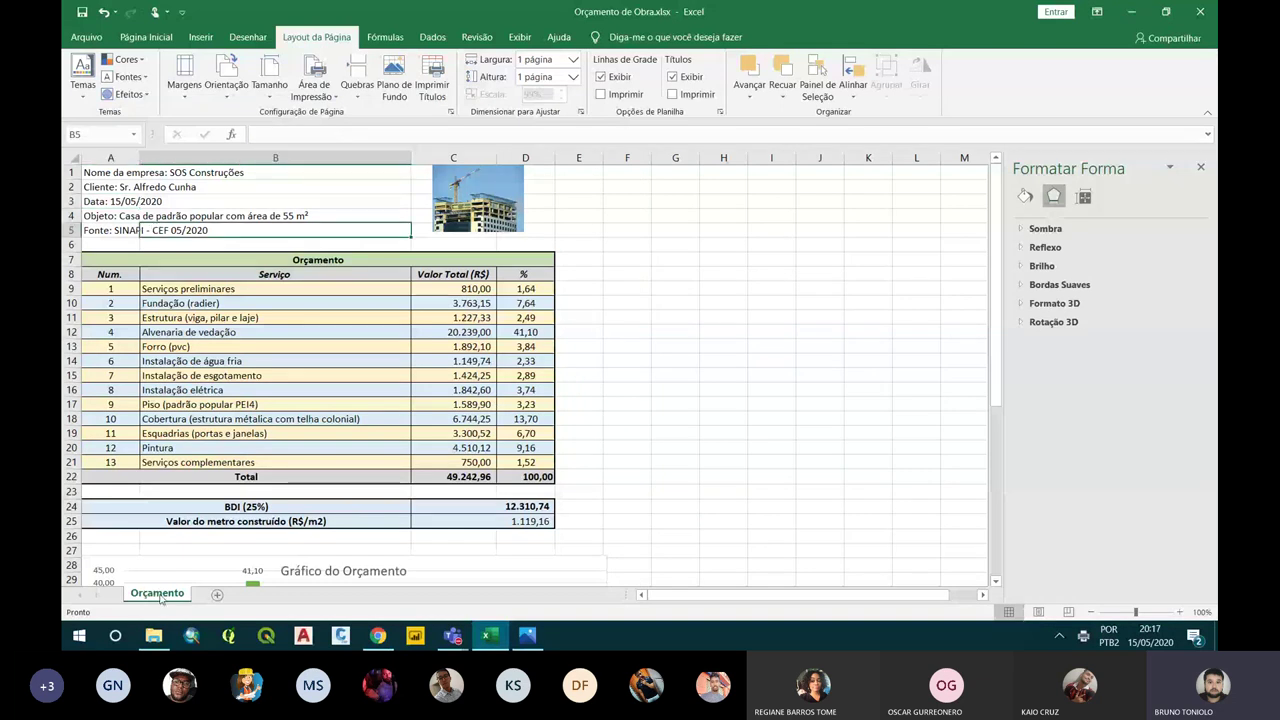
{"action": "right_click", "coordinate": [160, 596]}
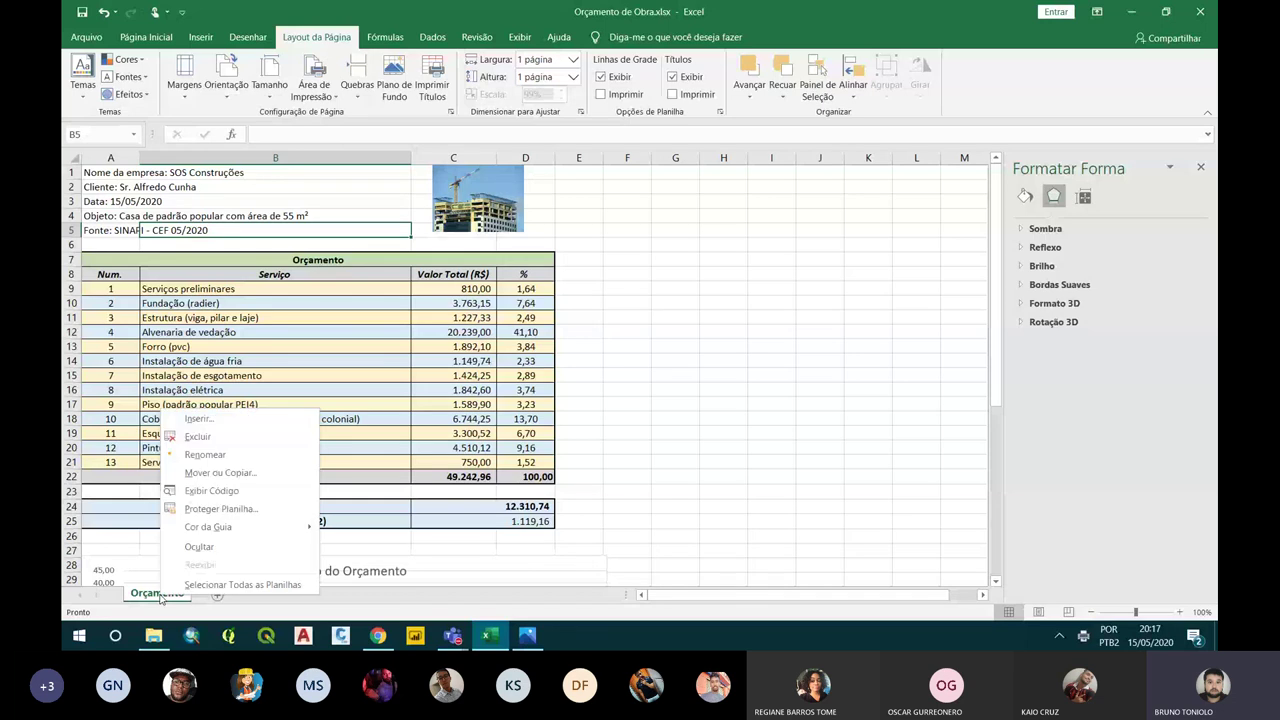
{"action": "left_click", "coordinate": [230, 474]}
{"action": "left_click", "coordinate": [155, 530]}
{"action": "left_click", "coordinate": [145, 453]}
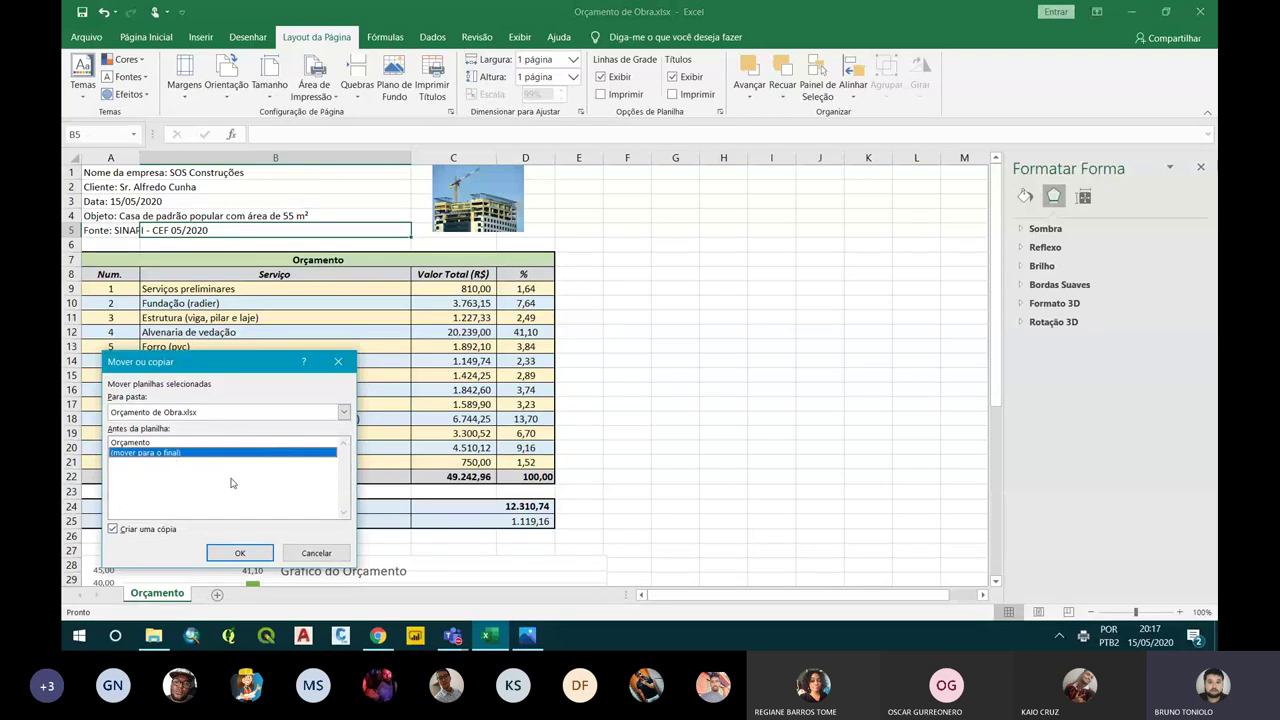
{"action": "left_click", "coordinate": [252, 548]}
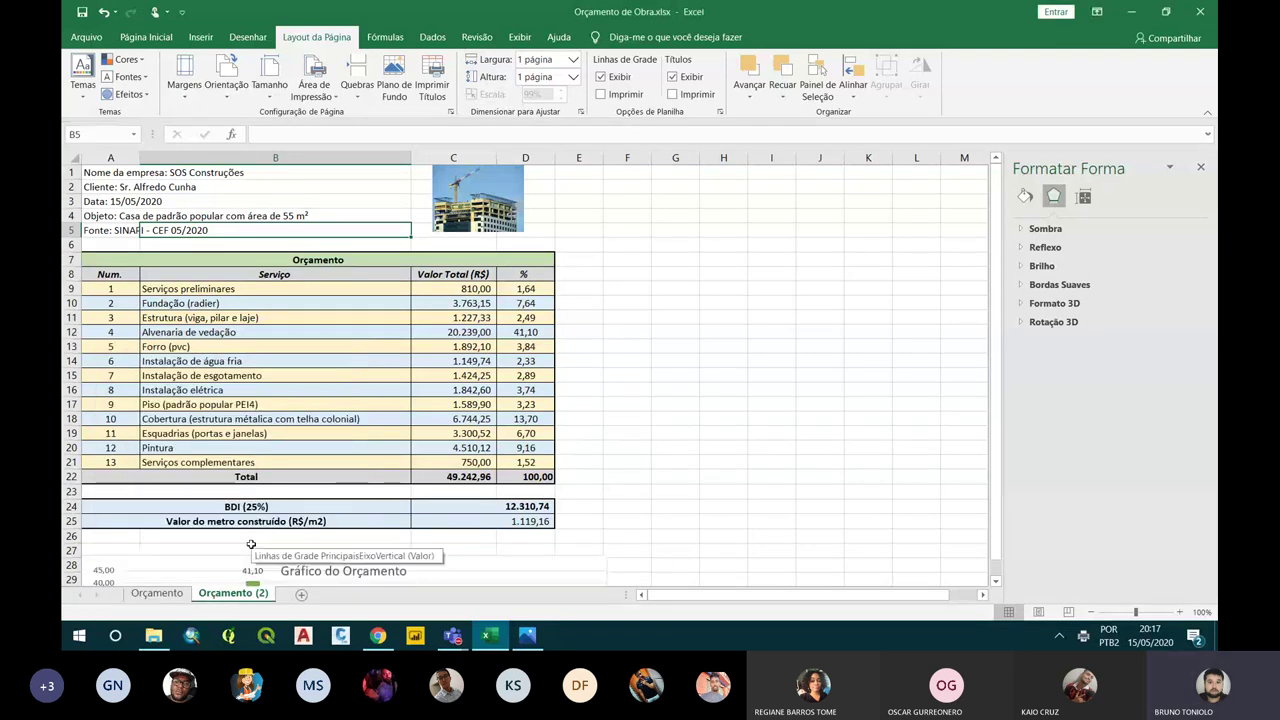
Rename the original budget sheet to 'Orc 05-20'
{"action": "scroll", "coordinate": [185, 582], "scroll_direction": "down", "scroll_amount": 1}
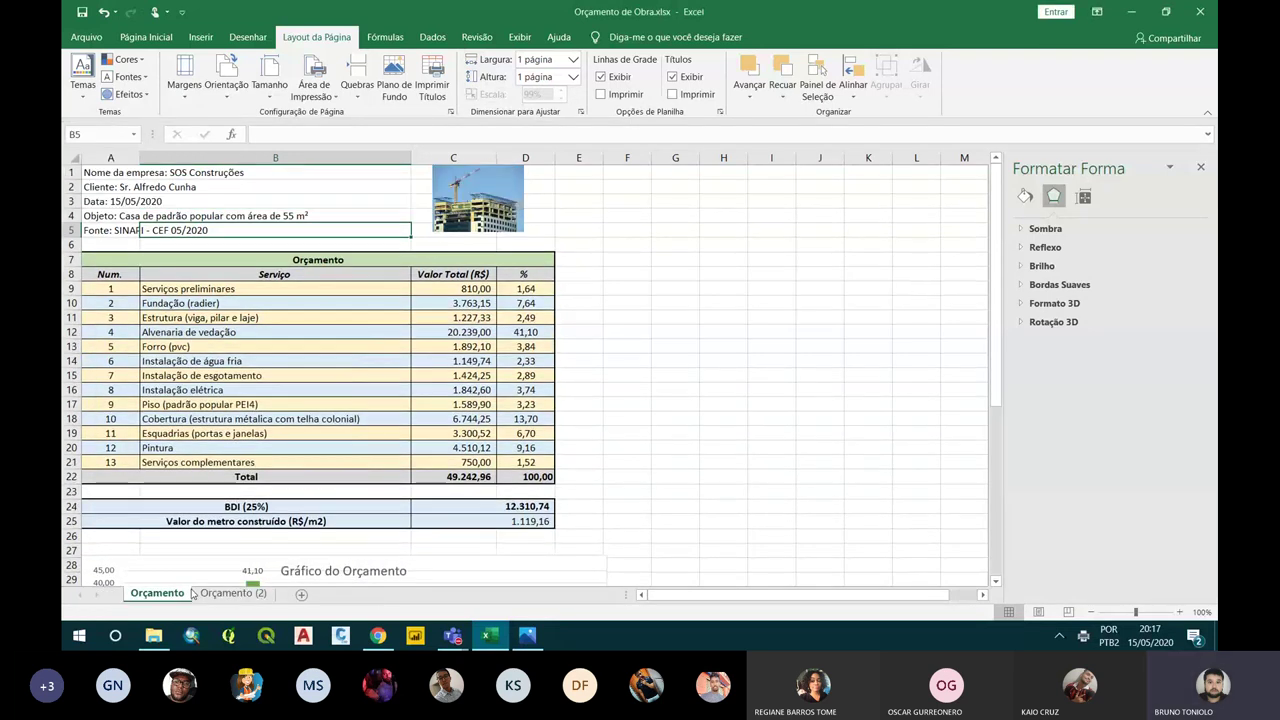
{"action": "left_click", "coordinate": [180, 594]}
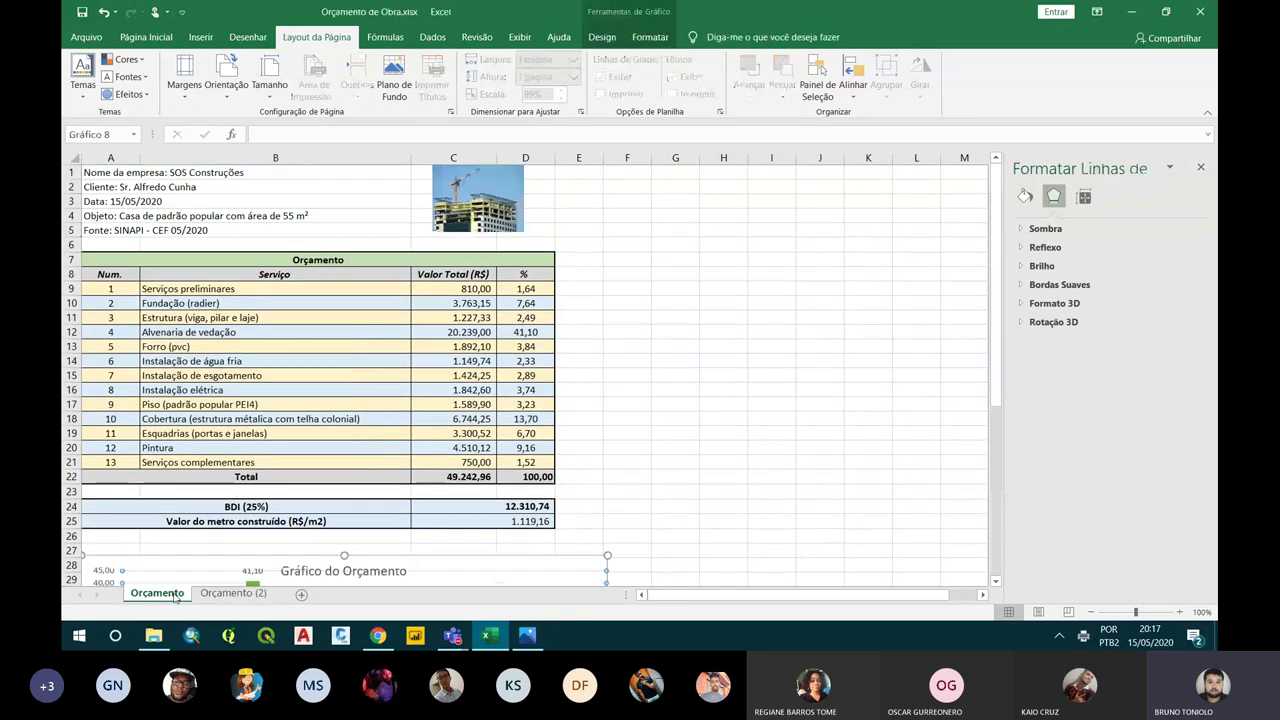
{"action": "left_click_drag", "start_coordinate": [175, 593], "coordinate": [175, 598]}
{"action": "type", "text": "mai"}
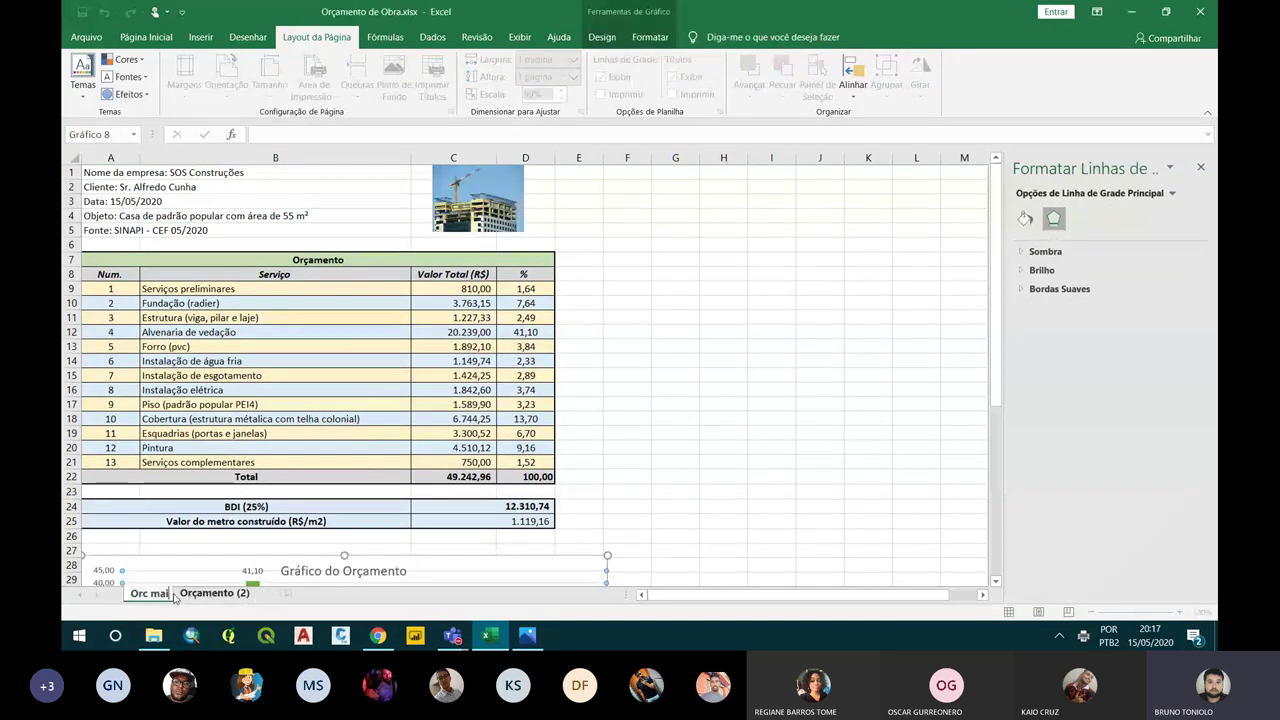
{"action": "key", "text": "BackSpace"}
{"action": "key", "text": "BackSpace"}
{"action": "key", "text": "BackSpace"}
{"action": "type", "text": "05-20"}
{"action": "key", "text": "Return"}
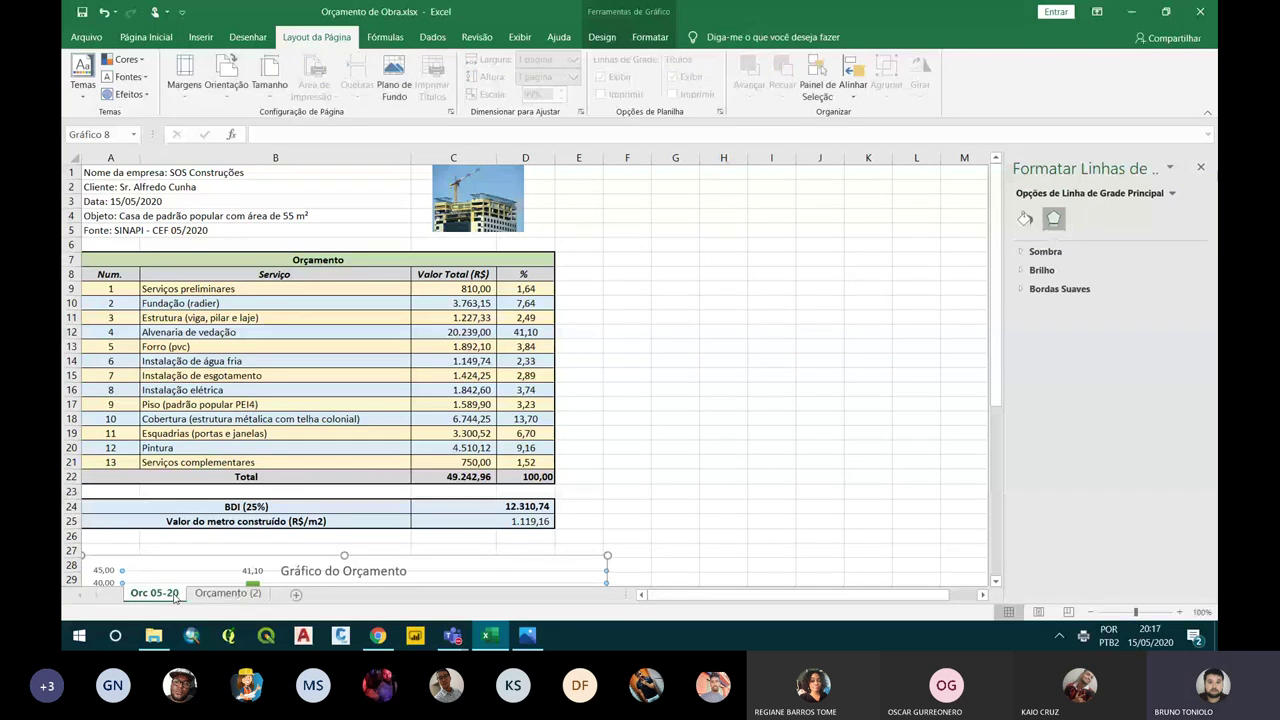
{"action": "double_click", "coordinate": [175, 593]}
Rename the copied Orçamento (2) sheet to 'Orc 05-15'
{"action": "left_click", "coordinate": [200, 593]}
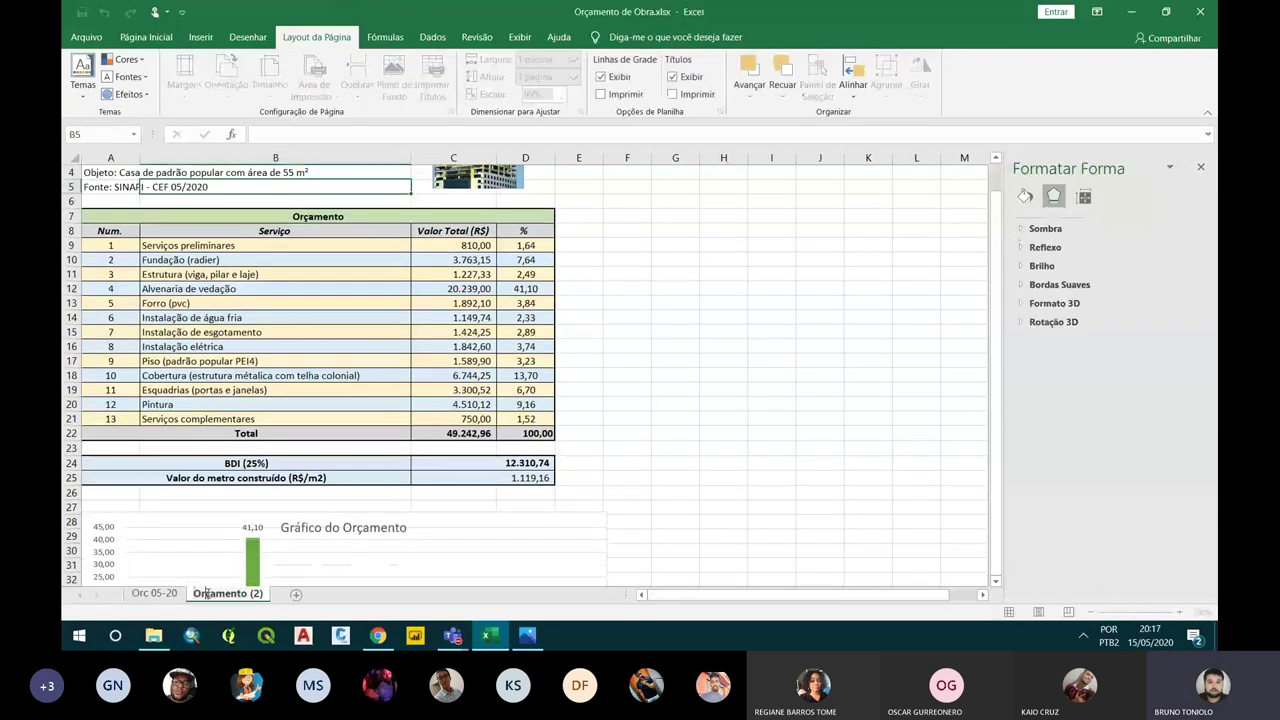
{"action": "double_click", "coordinate": [210, 593]}
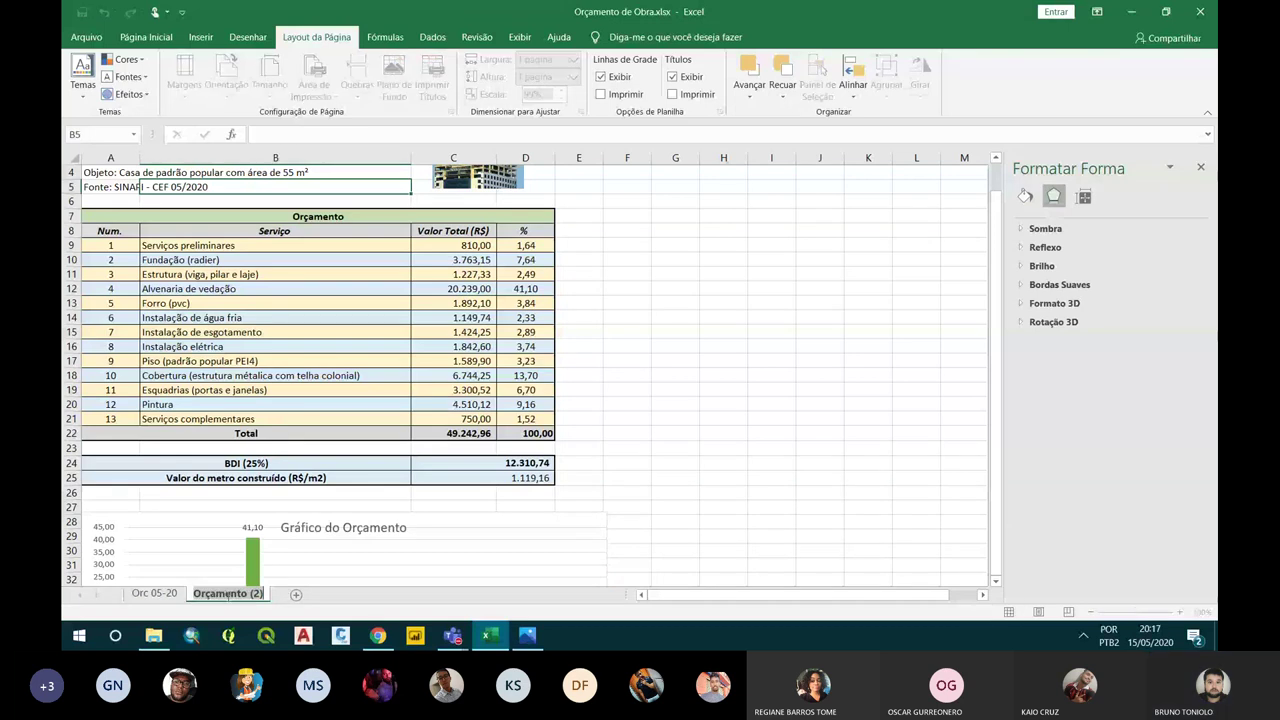
{"action": "type", "text": "Orc 05-15"}
{"action": "key", "text": "Return"}
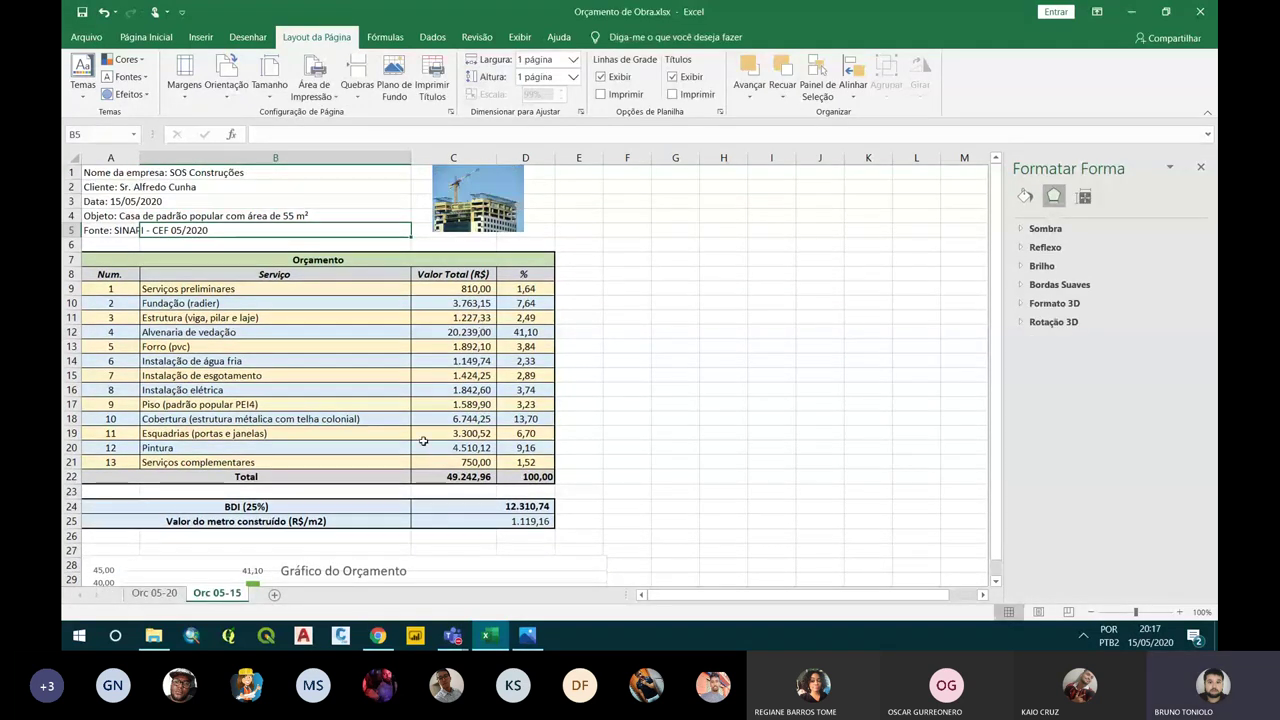
Enter the note '15% mais barato que 2020' in cell F6 of the Orc 05-15 sheet
{"action": "left_click", "coordinate": [462, 288]}
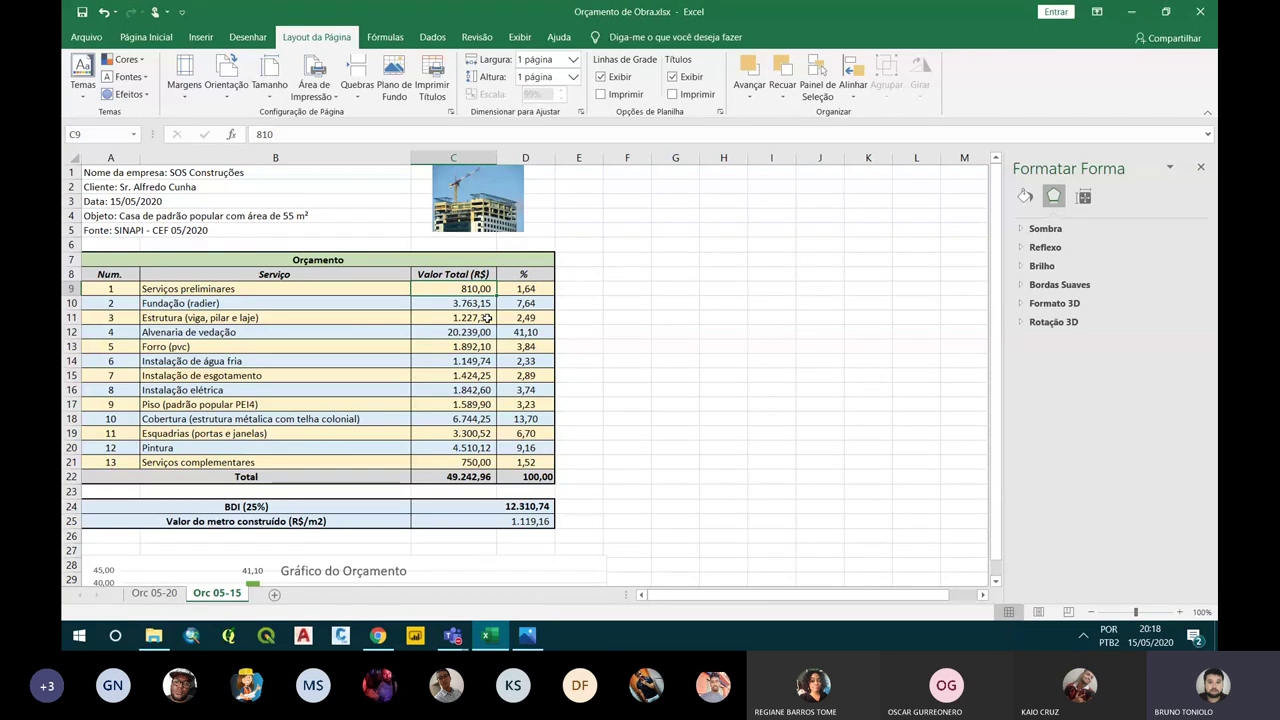
{"action": "left_click", "coordinate": [637, 242]}
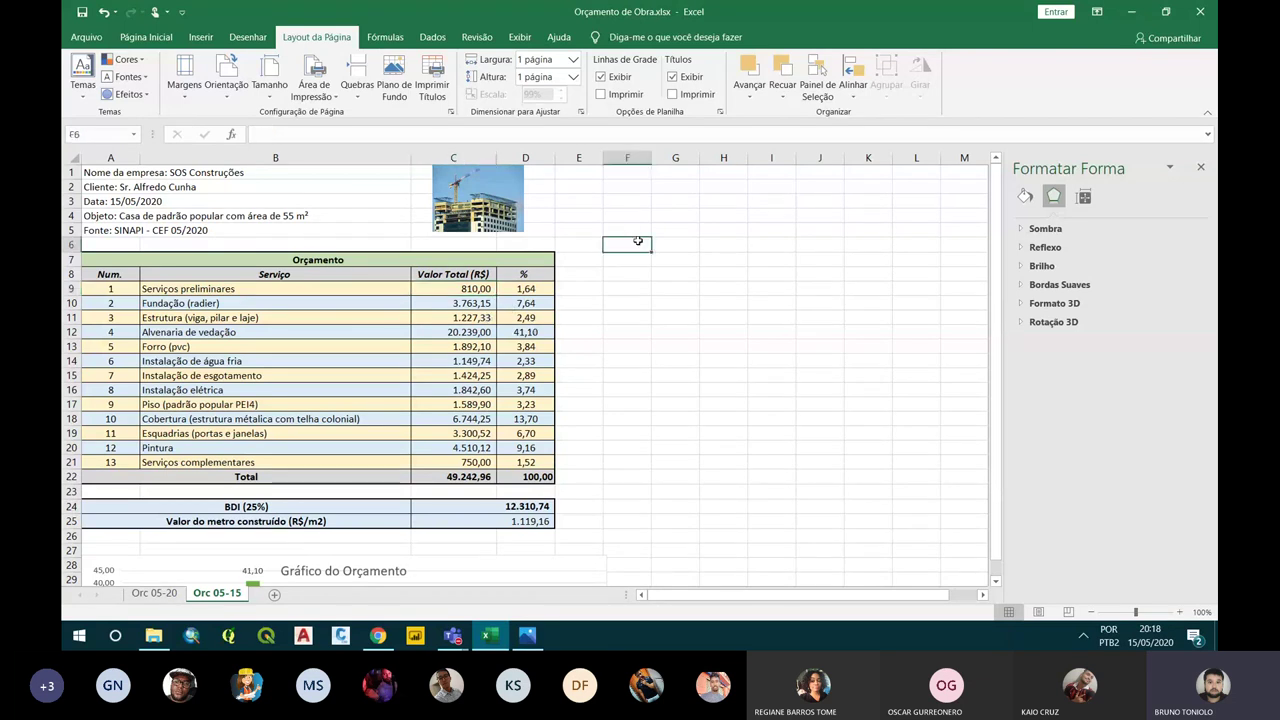
{"action": "type", "text": "e"}
{"action": "type", "text": "5% mais barato que 2020"}
{"action": "key", "text": "Return"}
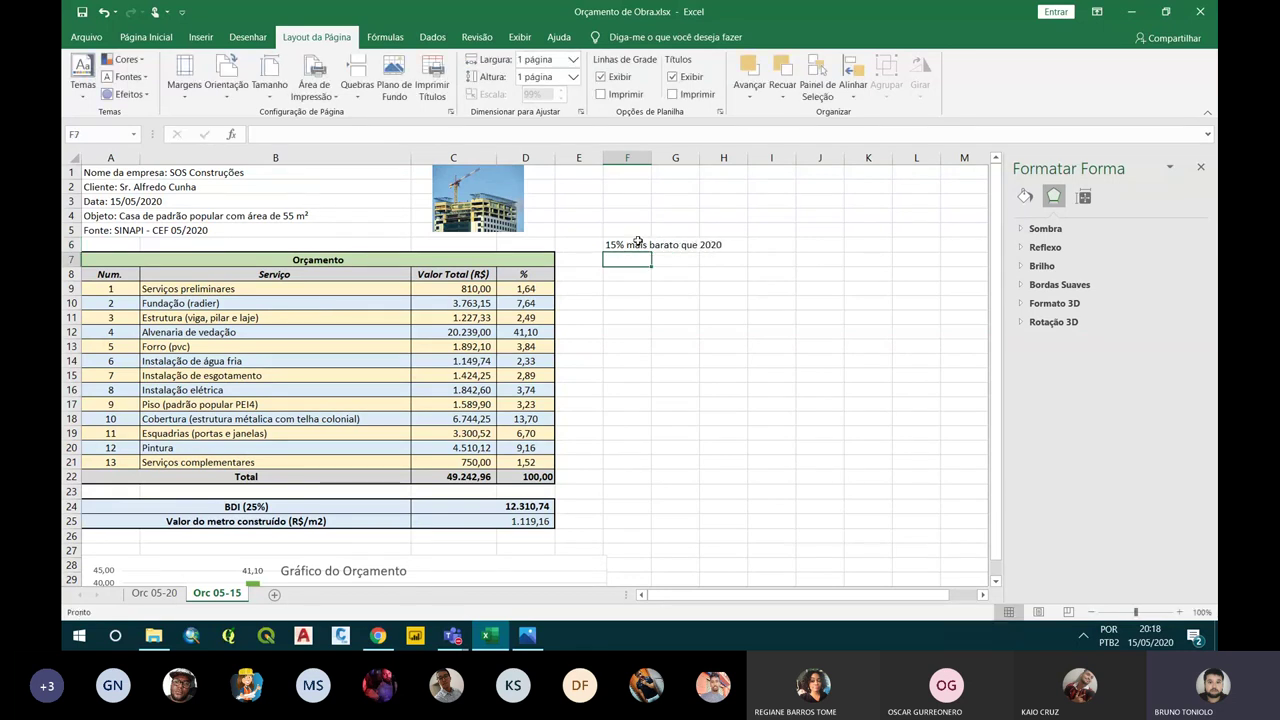
{"action": "left_click", "coordinate": [630, 246]}
{"action": "left_click", "coordinate": [472, 289]}
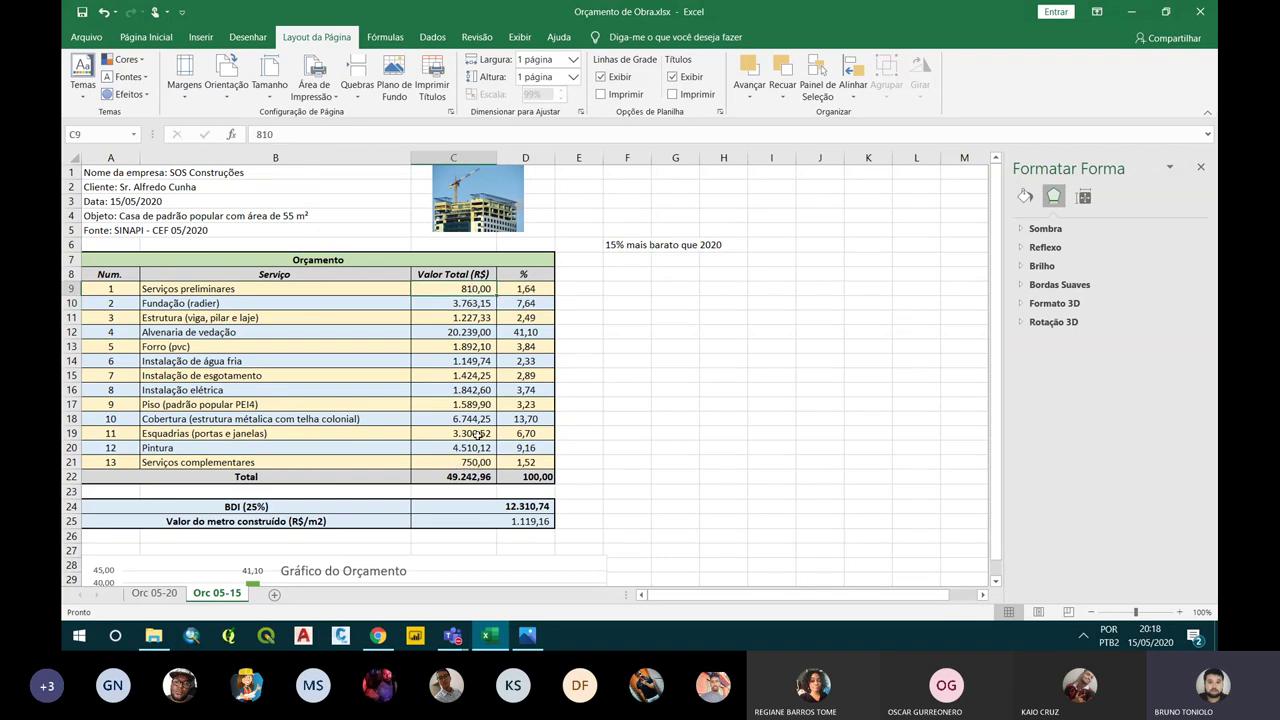
{"action": "left_click_drag", "start_coordinate": [656, 362], "coordinate": [654, 352]}
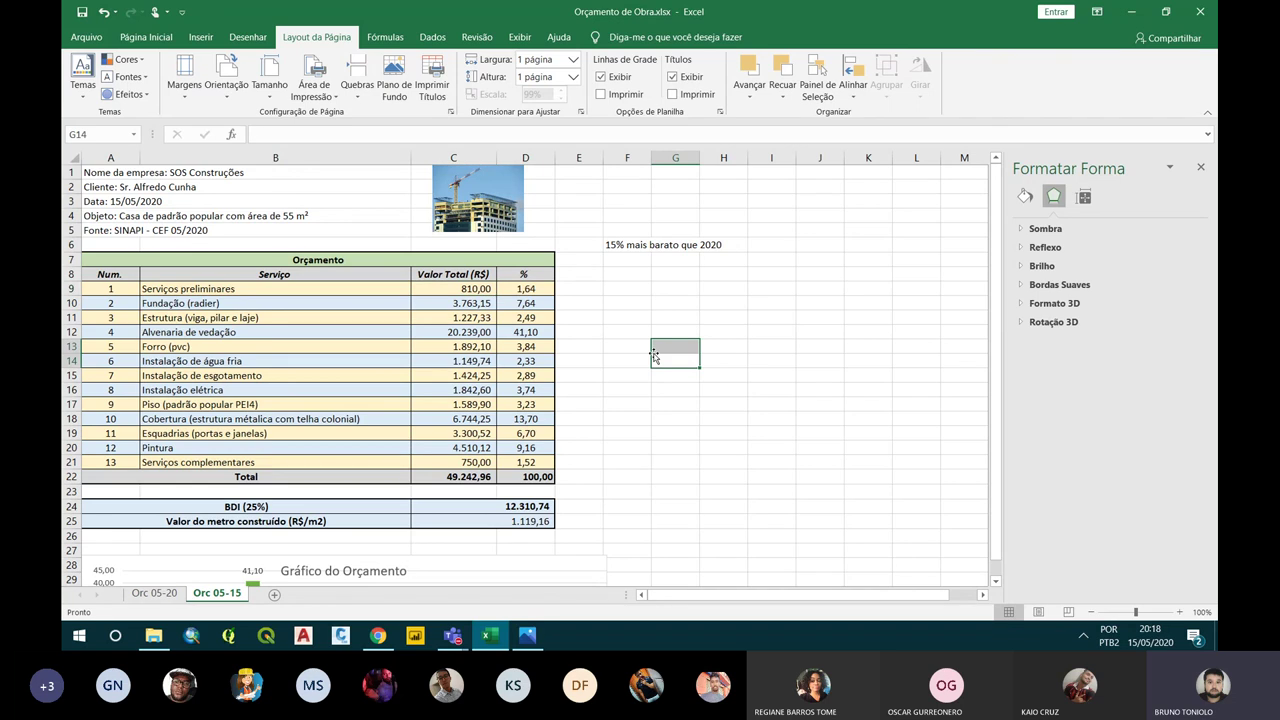
Enter trial values 100 in G13 and 15 in H13
{"action": "left_click", "coordinate": [654, 348]}
{"action": "type", "text": "100"}
{"action": "key", "text": "Return"}
{"action": "left_click", "coordinate": [654, 350]}
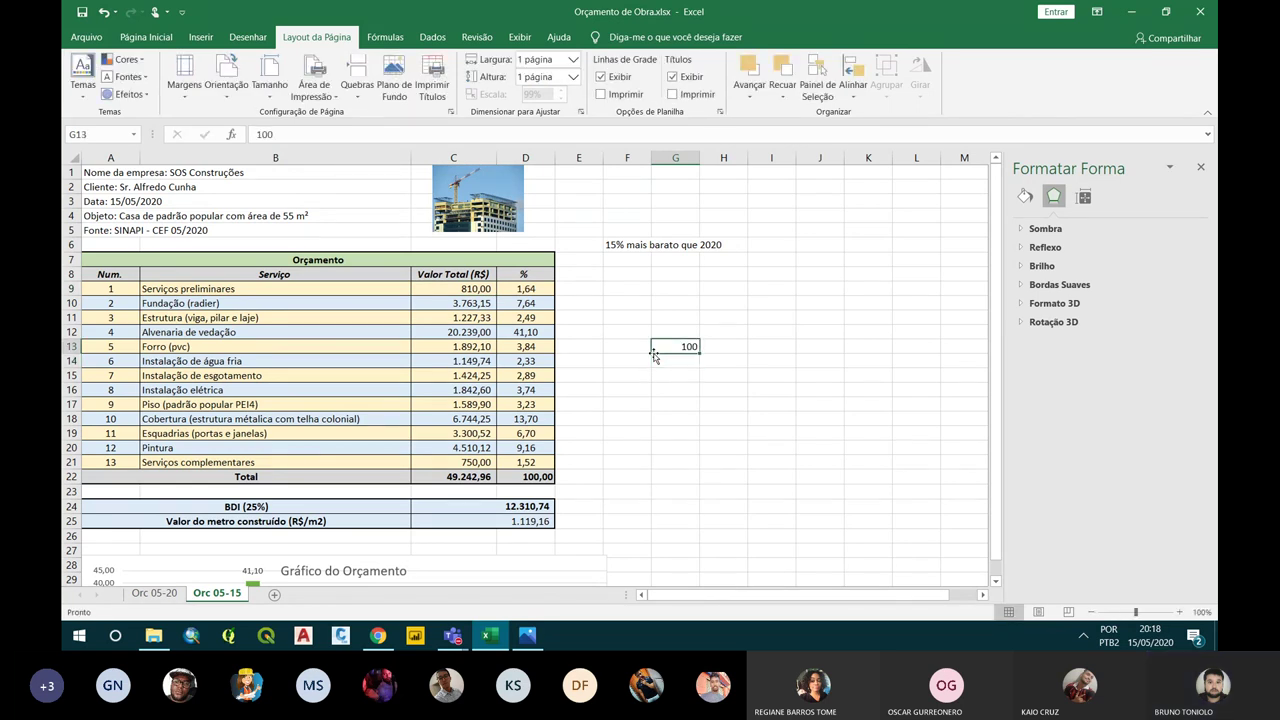
{"action": "key", "text": "Right"}
{"action": "type", "text": "15"}
{"action": "key", "text": "Return"}
{"action": "key", "text": "Up"}
{"action": "key", "text": "Left"}
{"action": "key", "text": "shift+Right"}
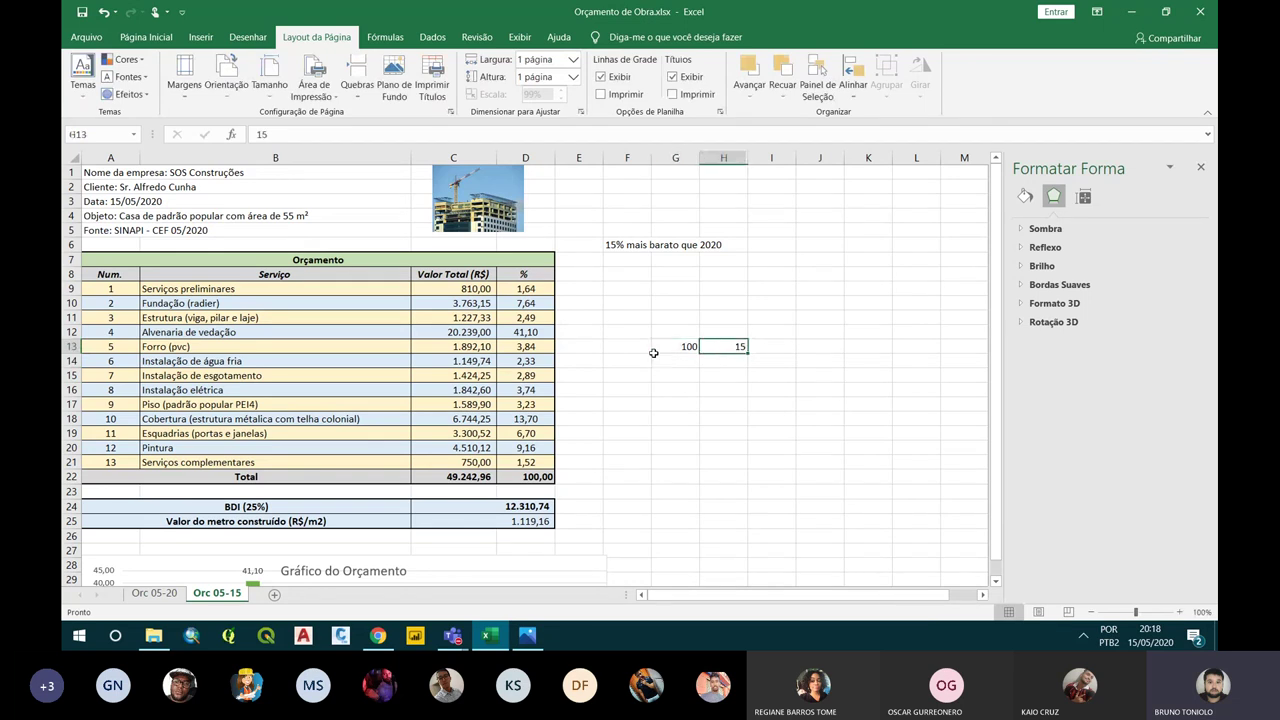
Compute =G13-H13 in G14, giving 85
{"action": "double_click", "coordinate": [654, 358]}
{"action": "type", "text": "="}
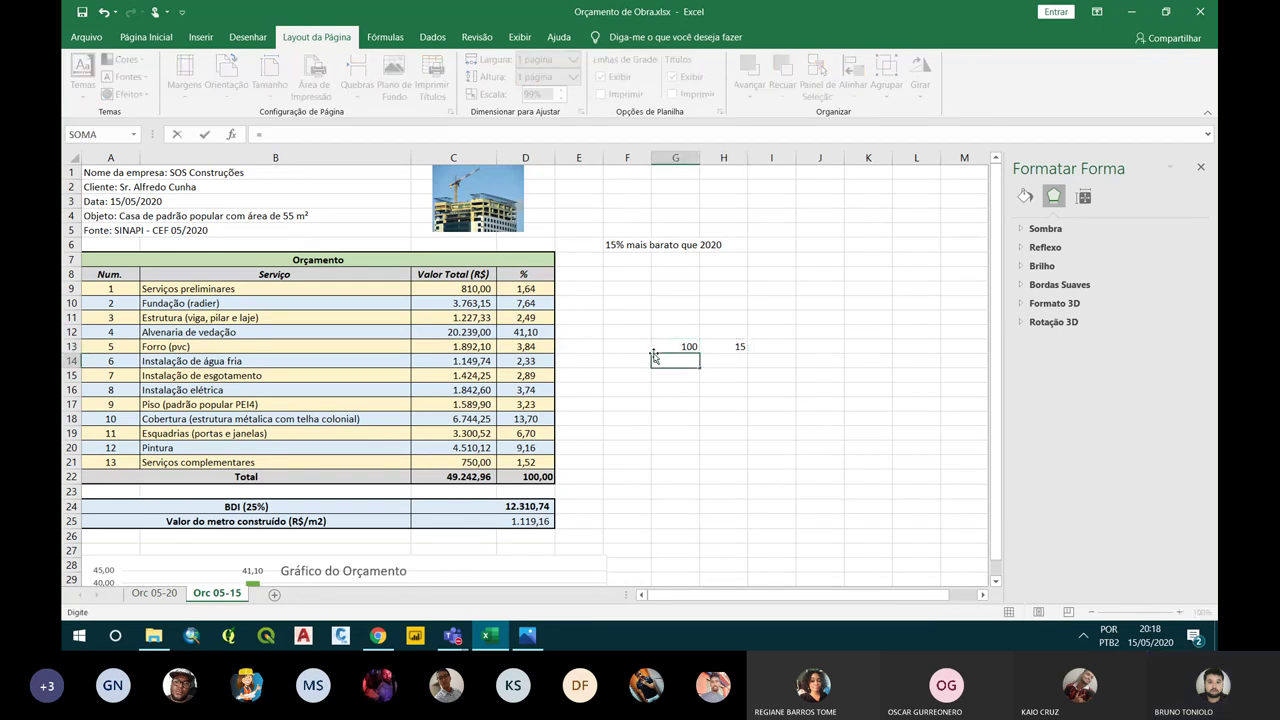
{"action": "left_click", "coordinate": [670, 345]}
{"action": "type", "text": "-"}
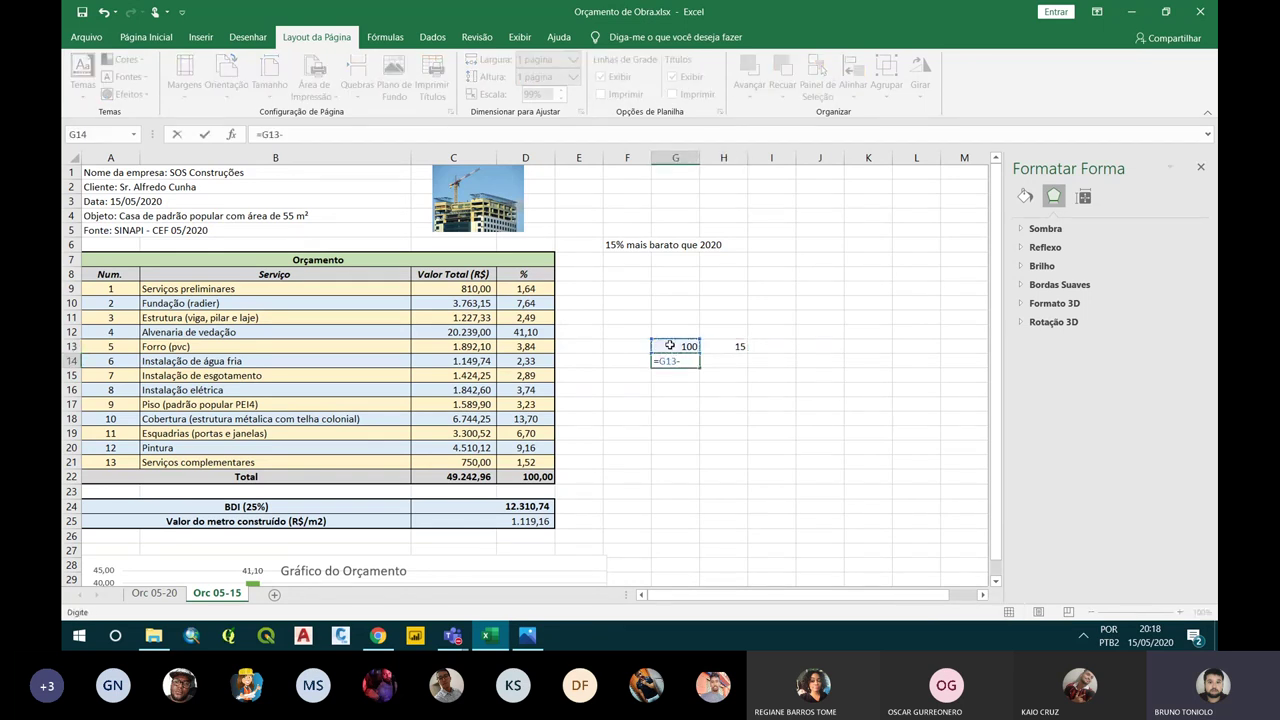
{"action": "left_click", "coordinate": [737, 347]}
{"action": "key", "text": "Return"}
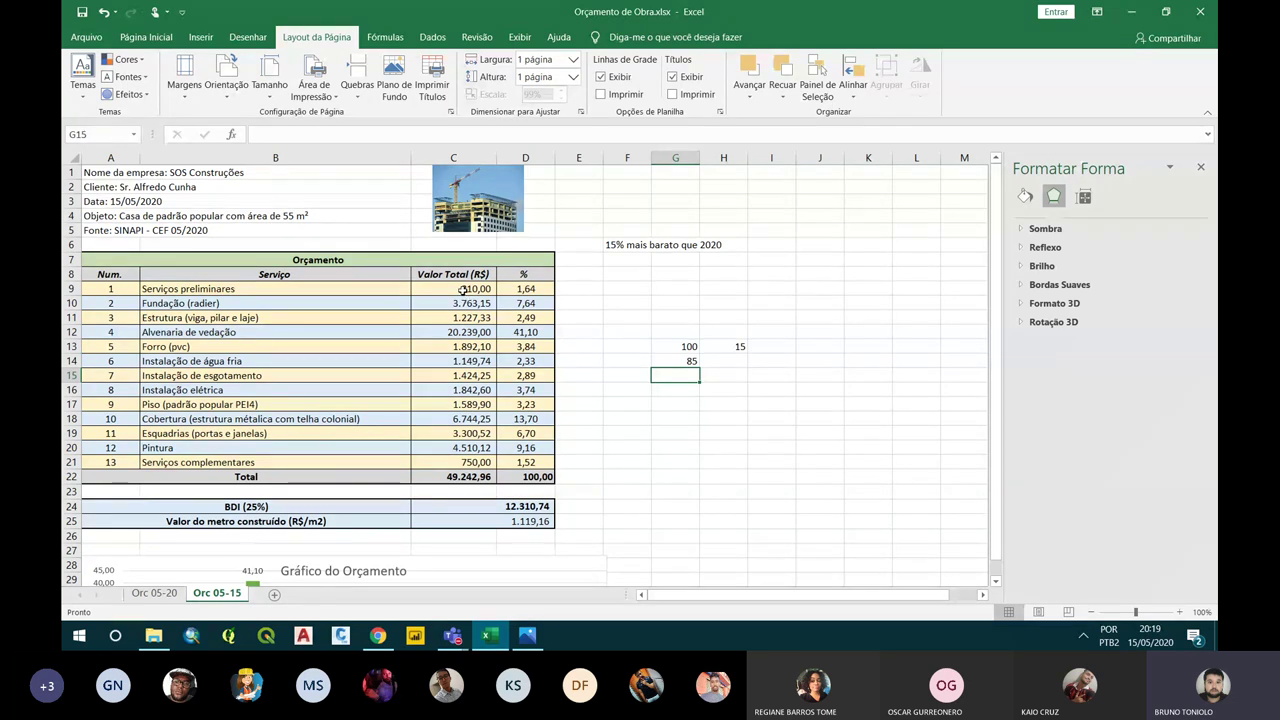
Clear the trial cells G13:H15
{"action": "left_click", "coordinate": [465, 290]}
{"action": "left_click_drag", "start_coordinate": [685, 343], "coordinate": [729, 369]}
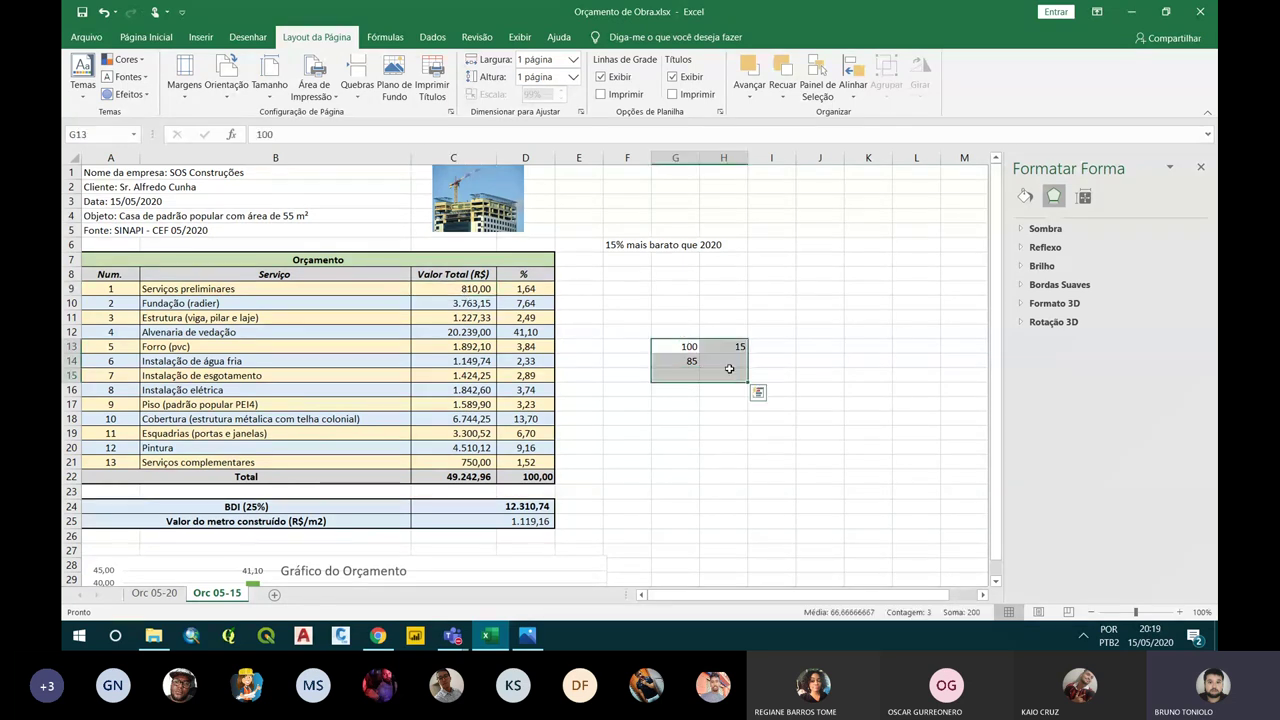
{"action": "key", "text": "Delete"}
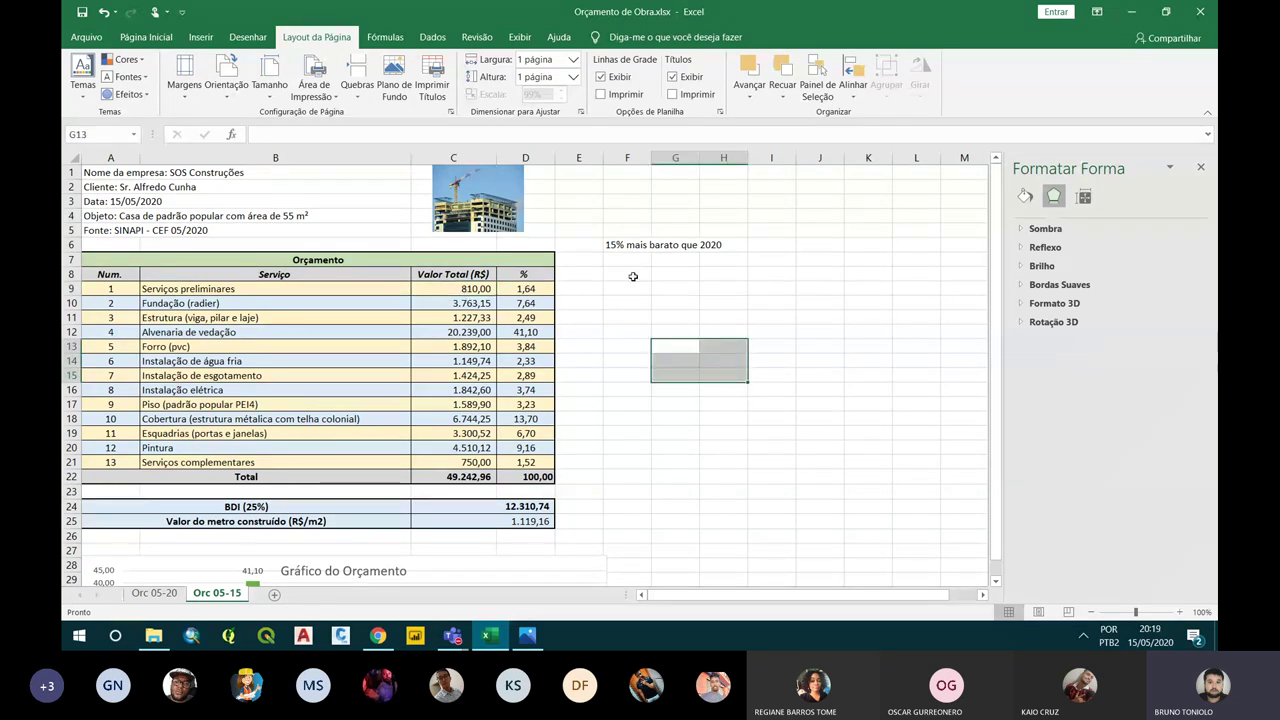
Enter the 15% discount formula =C9*0,85 in F9
{"action": "left_click", "coordinate": [633, 276]}
{"action": "type", "text": "="}
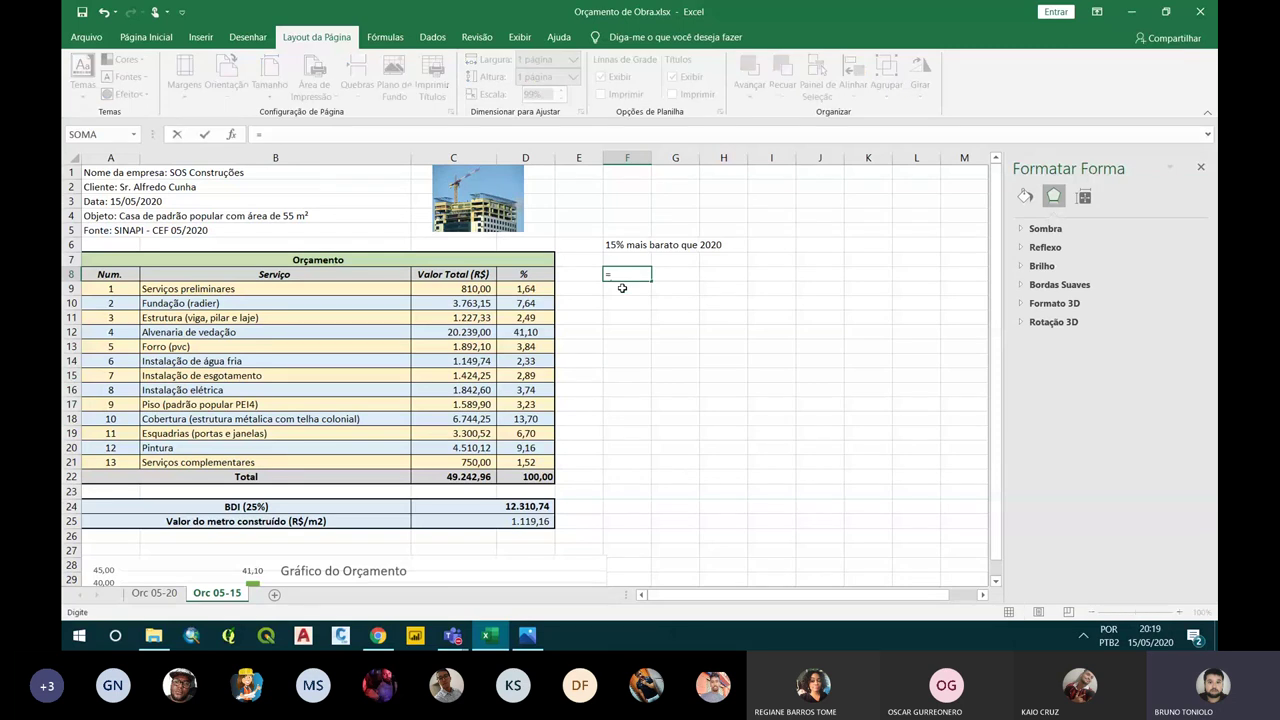
{"action": "key", "text": "BackSpace"}
{"action": "key", "text": "Return"}
{"action": "type", "text": "="}
{"action": "left_click", "coordinate": [474, 286]}
{"action": "type", "text": "*0"}
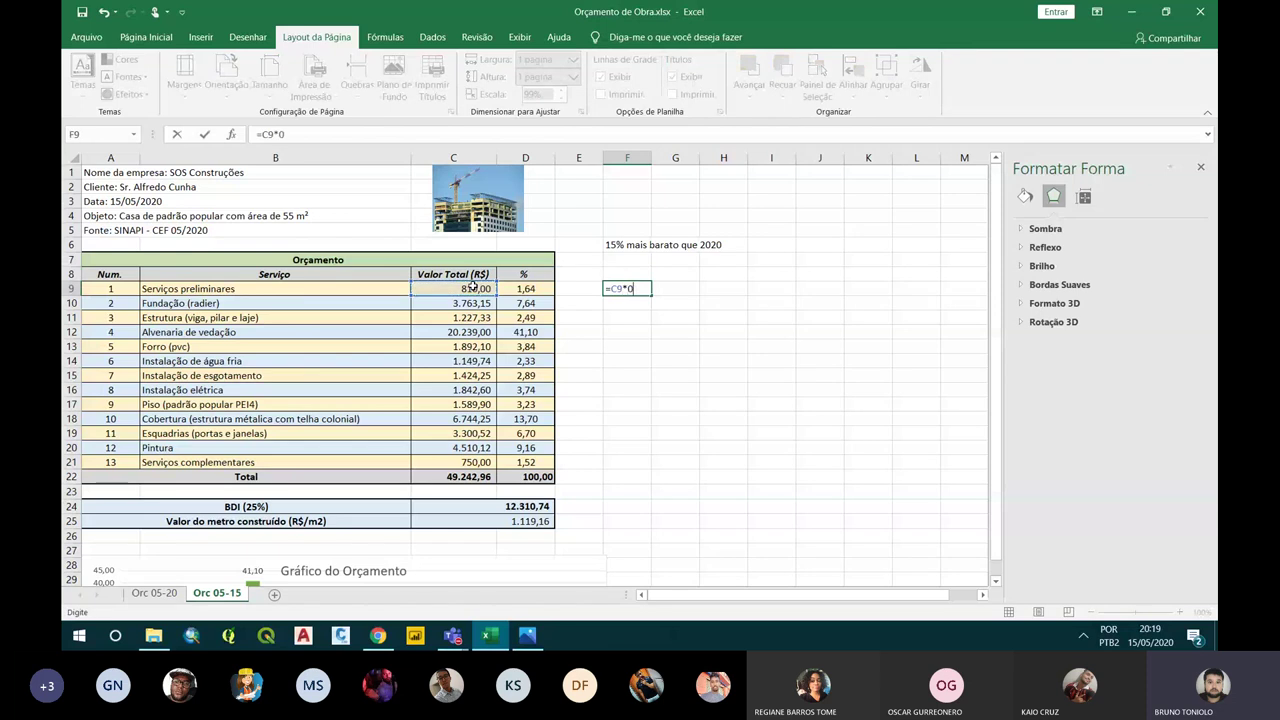
{"action": "type", "text": ",85"}
{"action": "key", "text": "Return"}
Fill the discount formula down to F21 and widen column F so every figure shows
{"action": "left_click", "coordinate": [628, 288]}
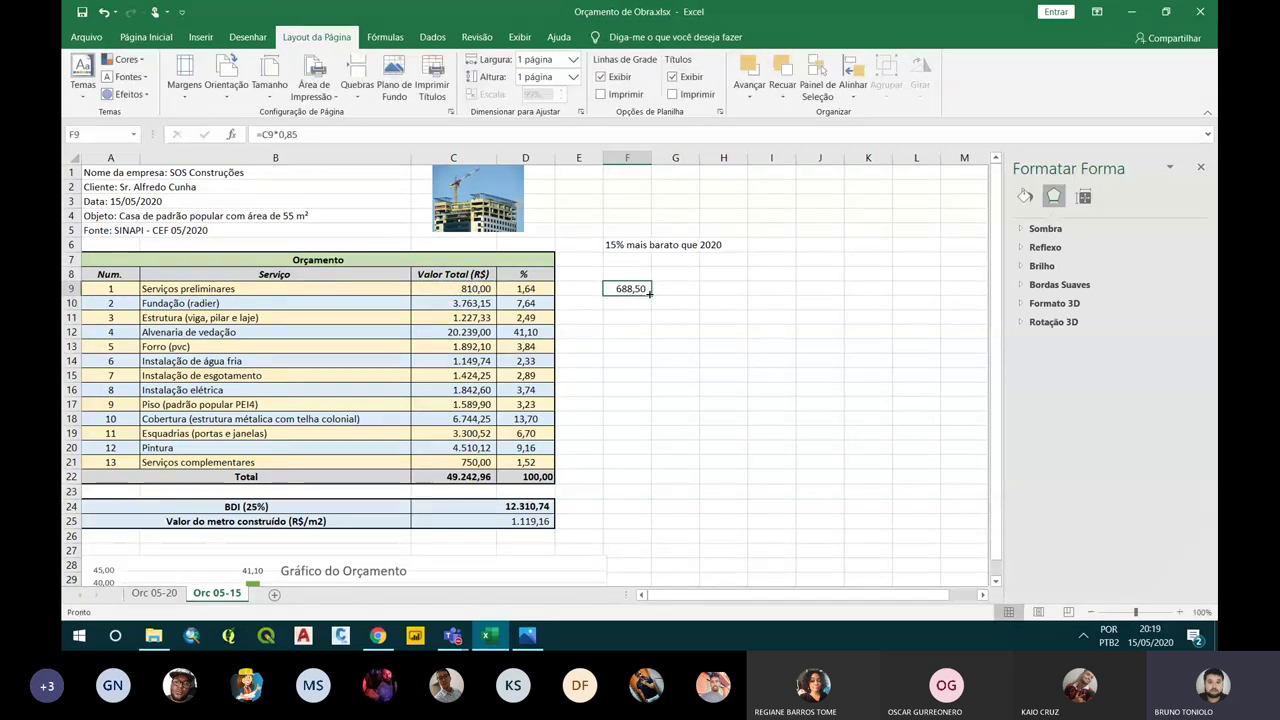
{"action": "left_click_drag", "start_coordinate": [651, 296], "coordinate": [633, 466]}
{"action": "left_click", "coordinate": [627, 361]}
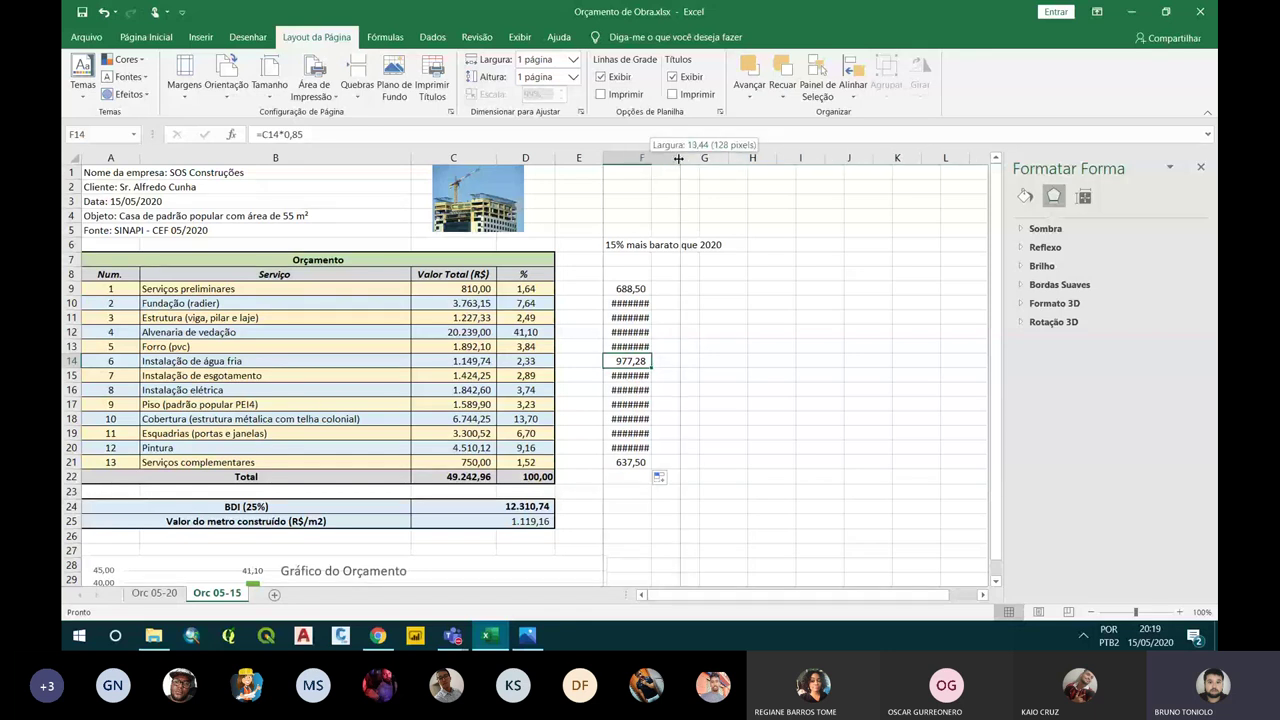
{"action": "left_click_drag", "start_coordinate": [651, 158], "coordinate": [680, 158]}
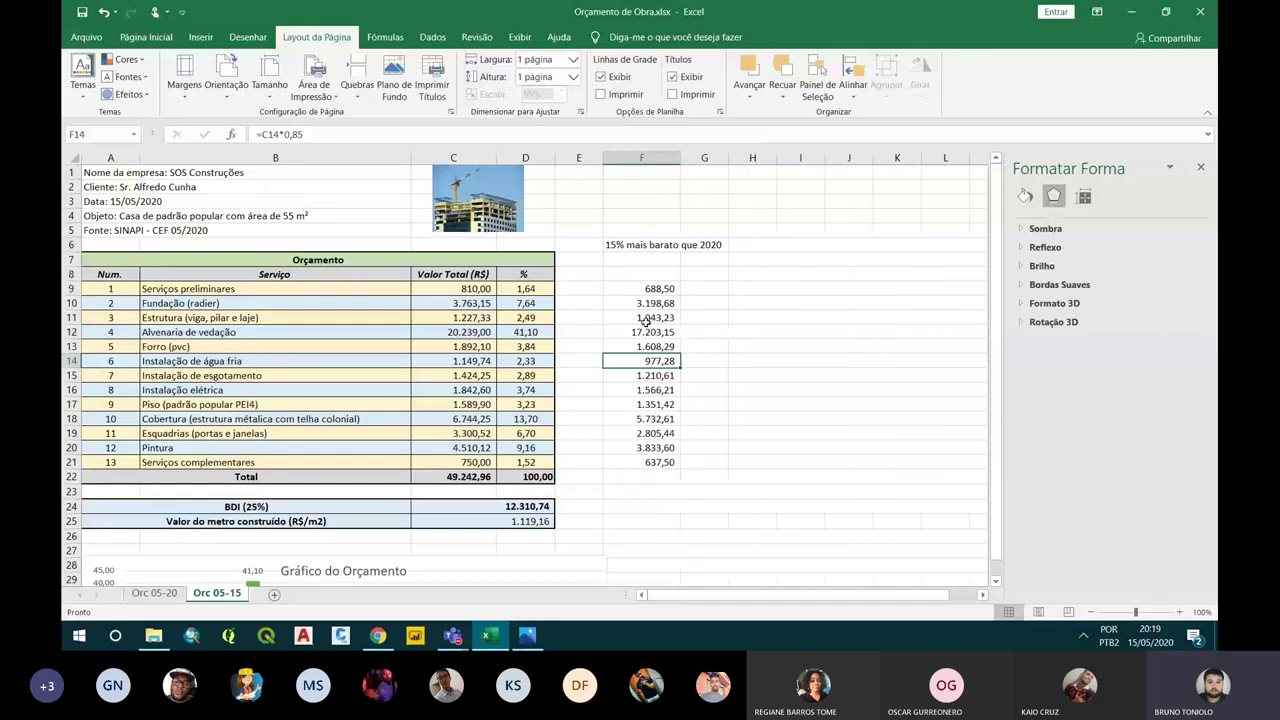
{"action": "left_click_drag", "start_coordinate": [659, 292], "coordinate": [668, 462]}
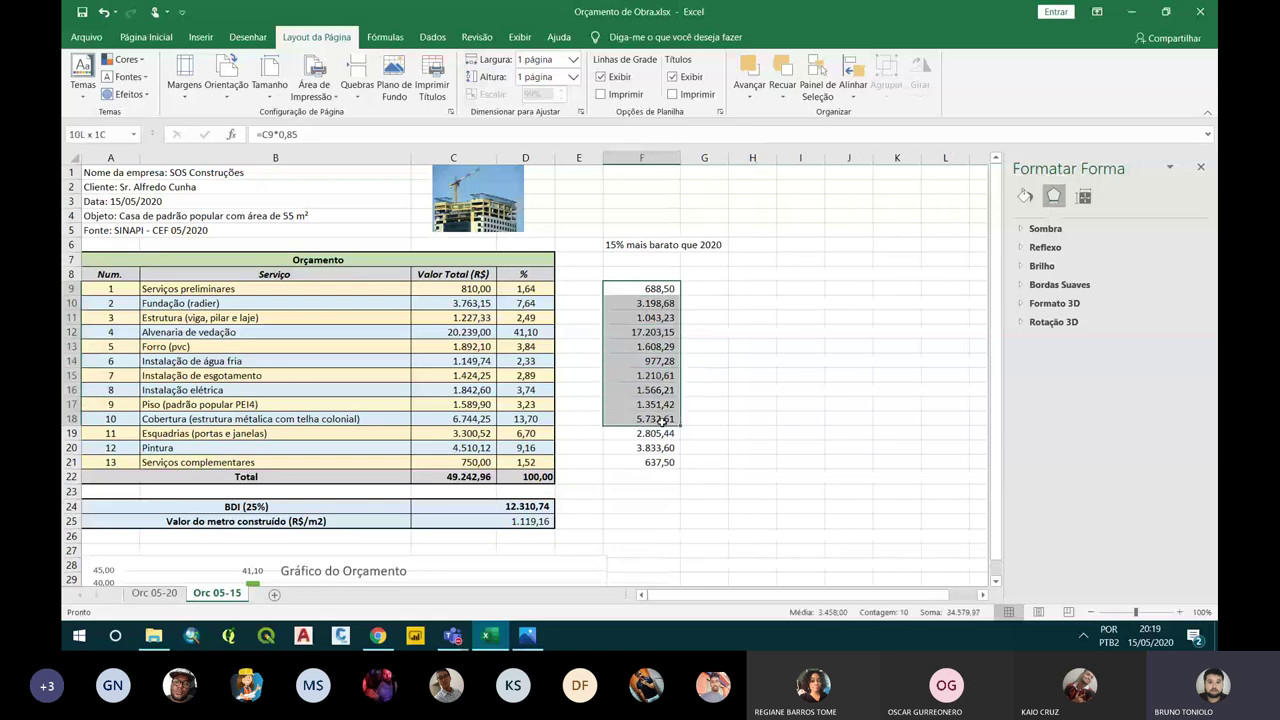
Paste the discounted F9:F21 figures as values into G9:G21
{"action": "key", "text": "ctrl+c"}
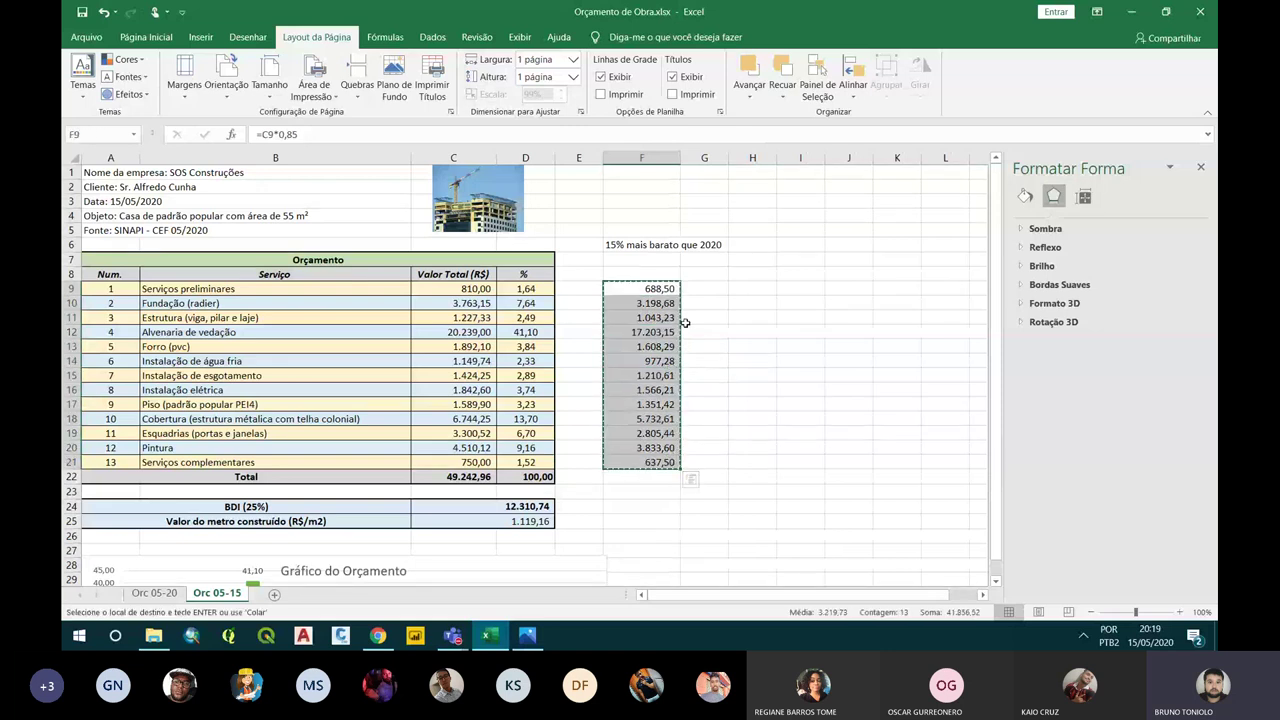
{"action": "left_click", "coordinate": [695, 289]}
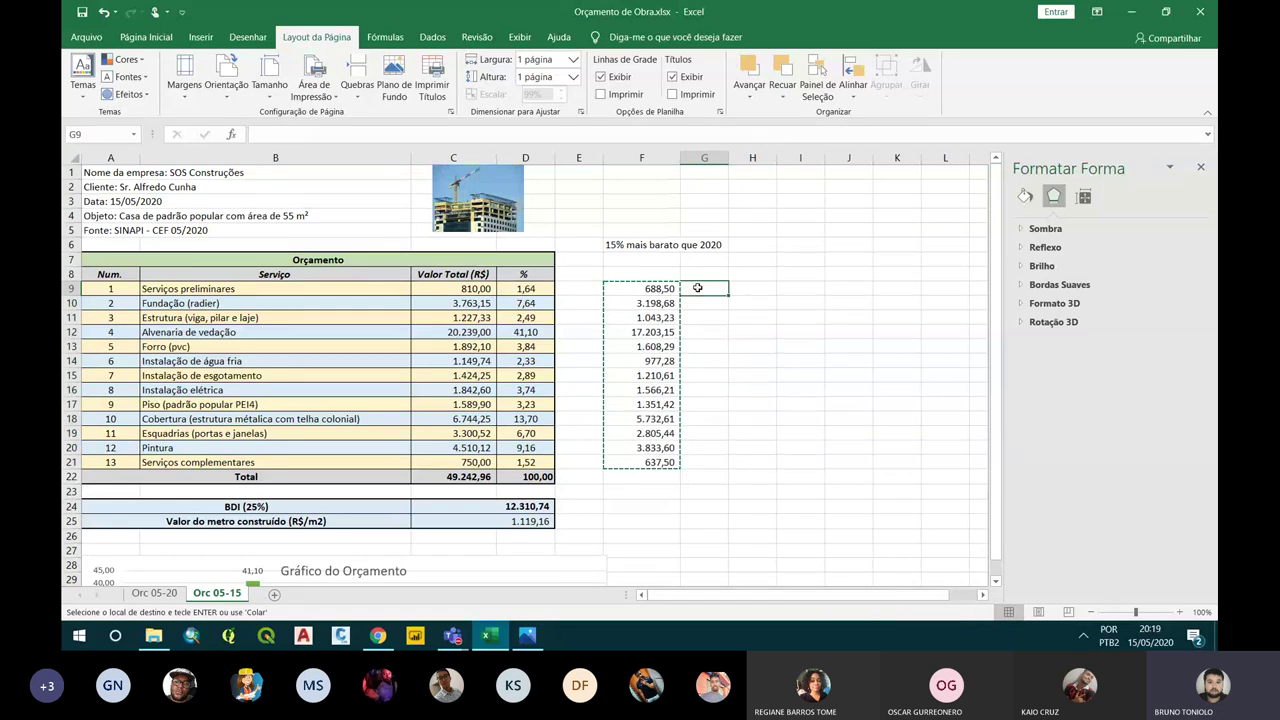
{"action": "right_click", "coordinate": [697, 288]}
{"action": "left_click", "coordinate": [751, 343]}
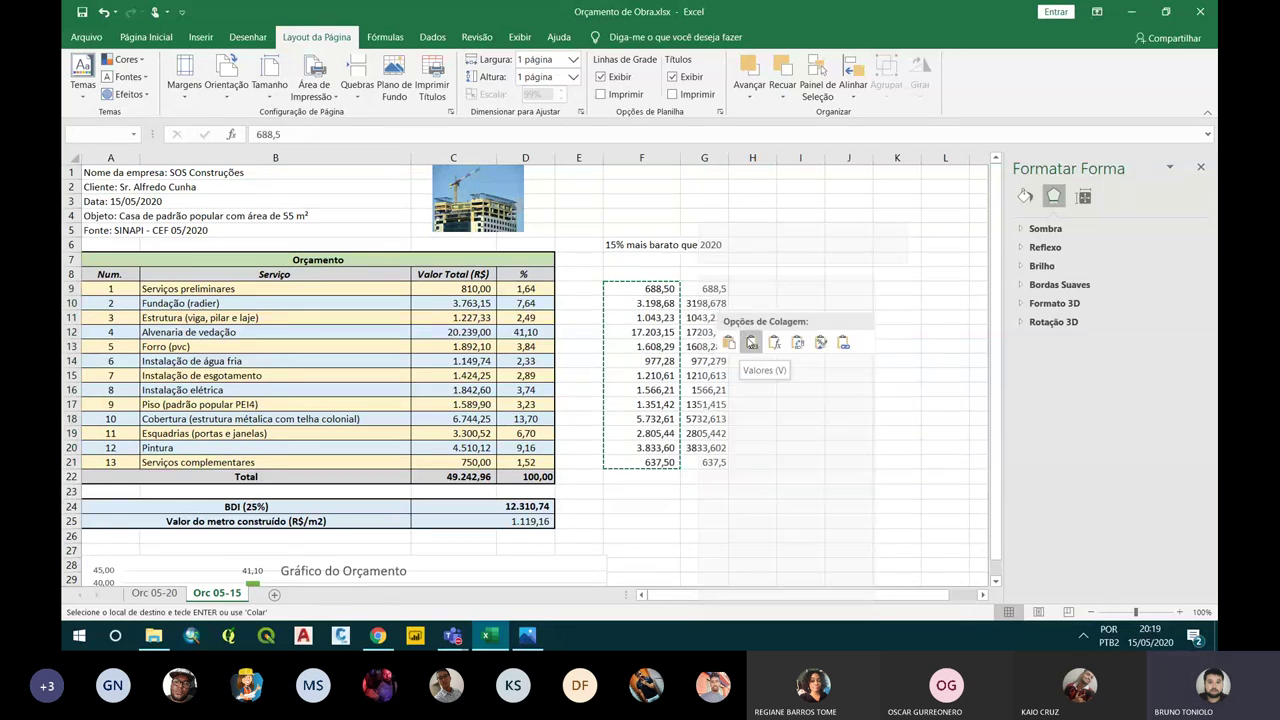
{"action": "left_click", "coordinate": [733, 343]}
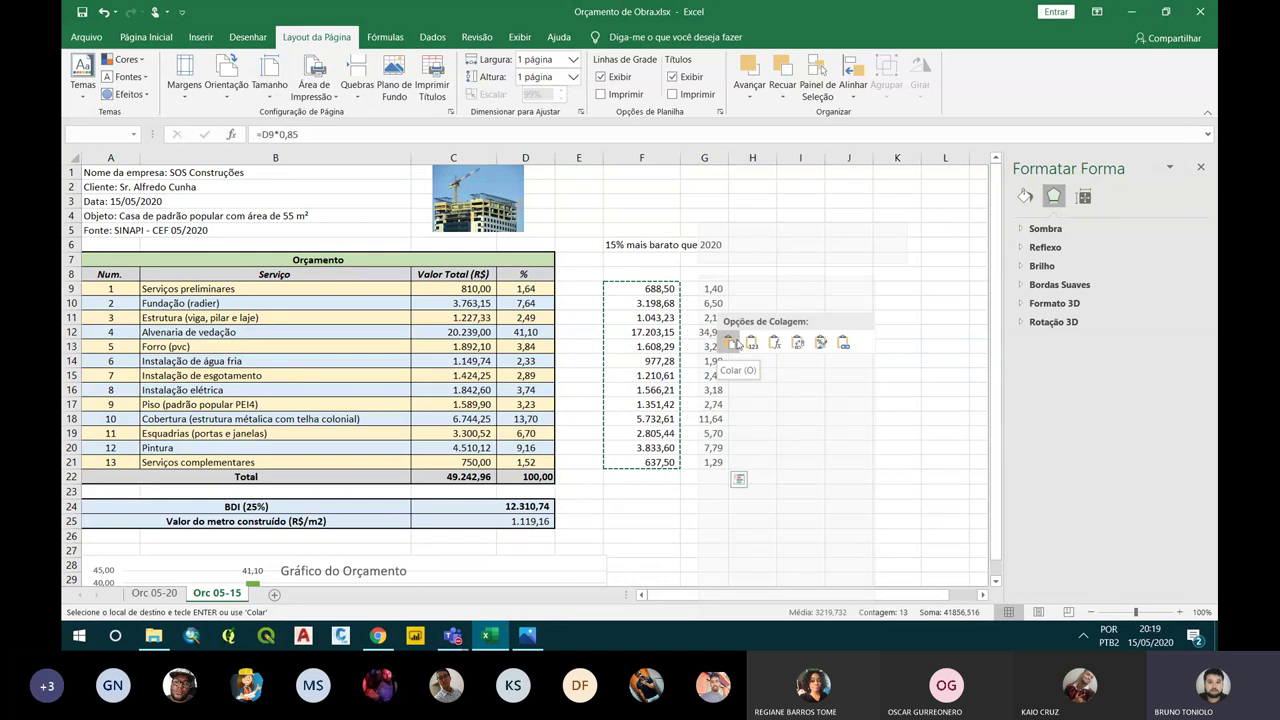
{"action": "left_click", "coordinate": [751, 343]}
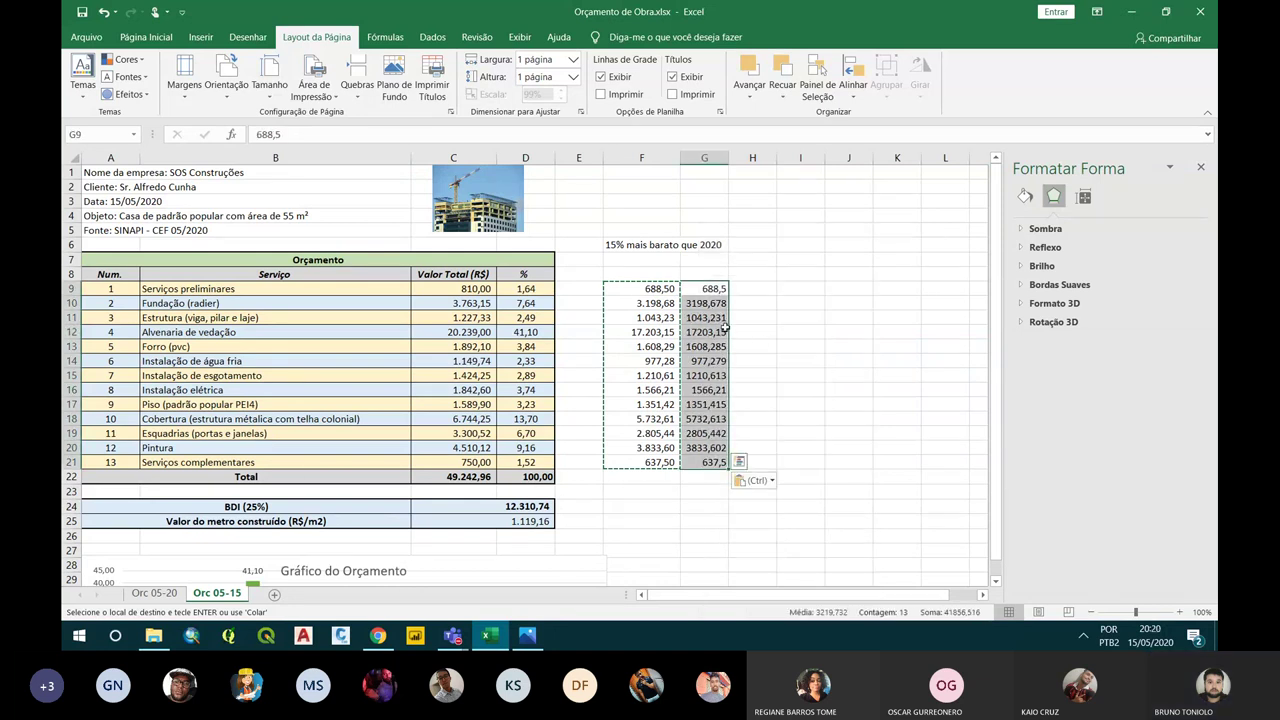
{"action": "left_click", "coordinate": [717, 317]}
{"action": "left_click", "coordinate": [709, 288]}
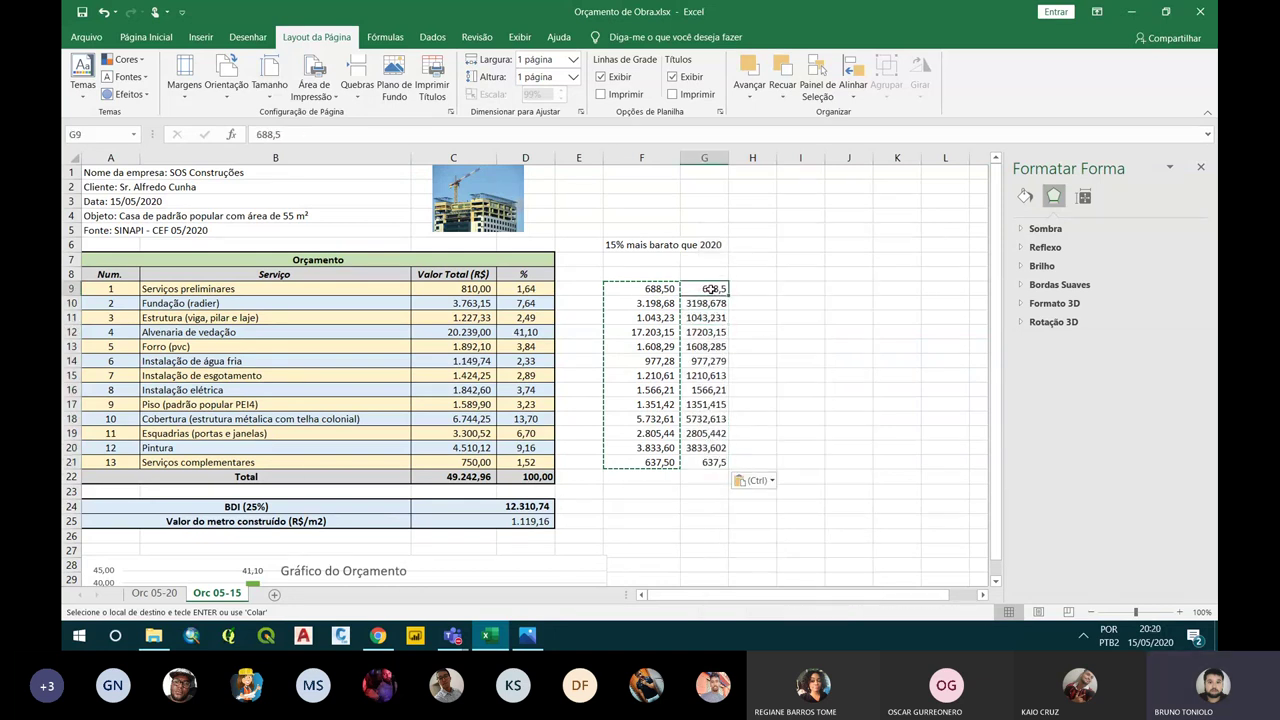
{"action": "key", "text": "Escape"}
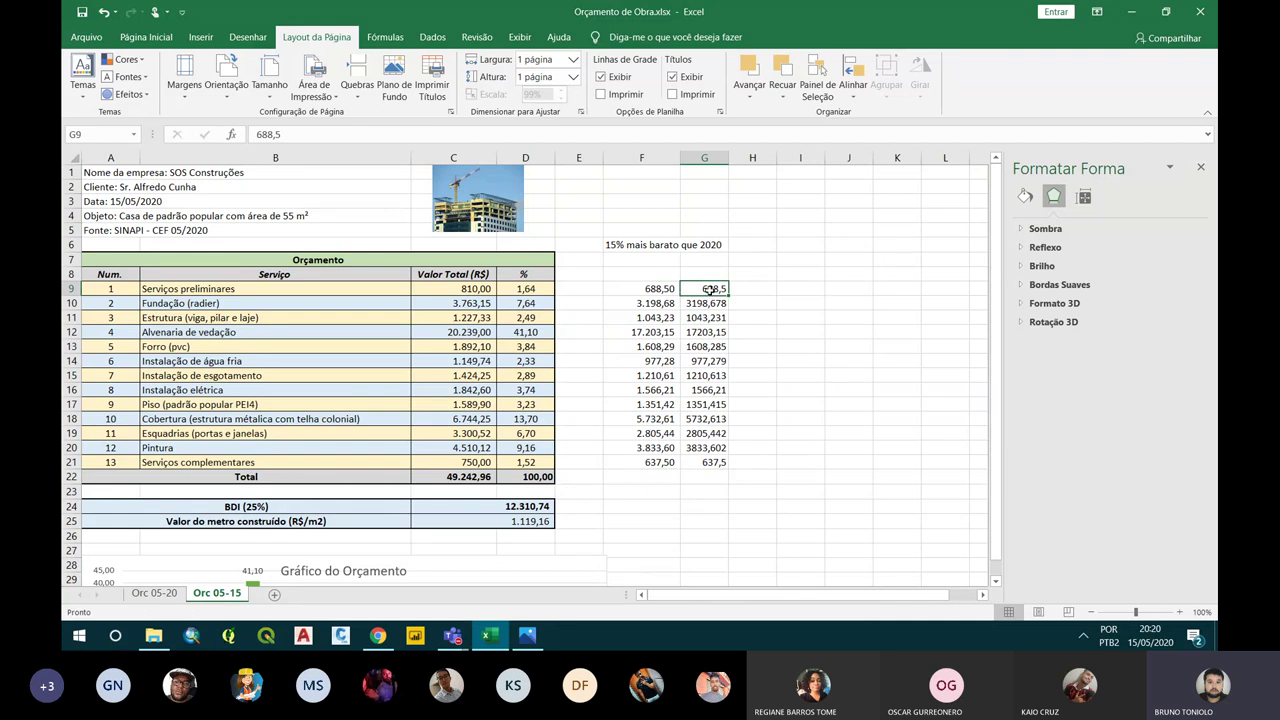
Check the F9 formula and the pasted G9 value, leaving both unchanged
{"action": "left_click", "coordinate": [664, 290]}
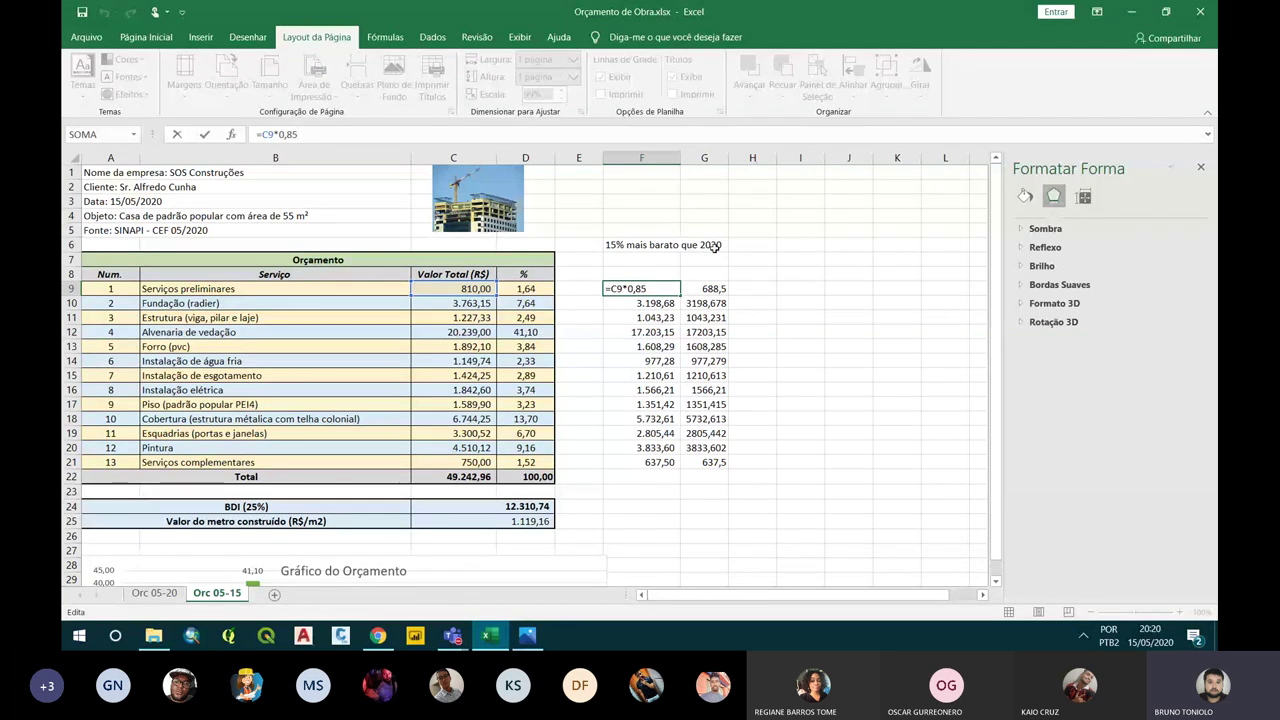
{"action": "left_click", "coordinate": [708, 290]}
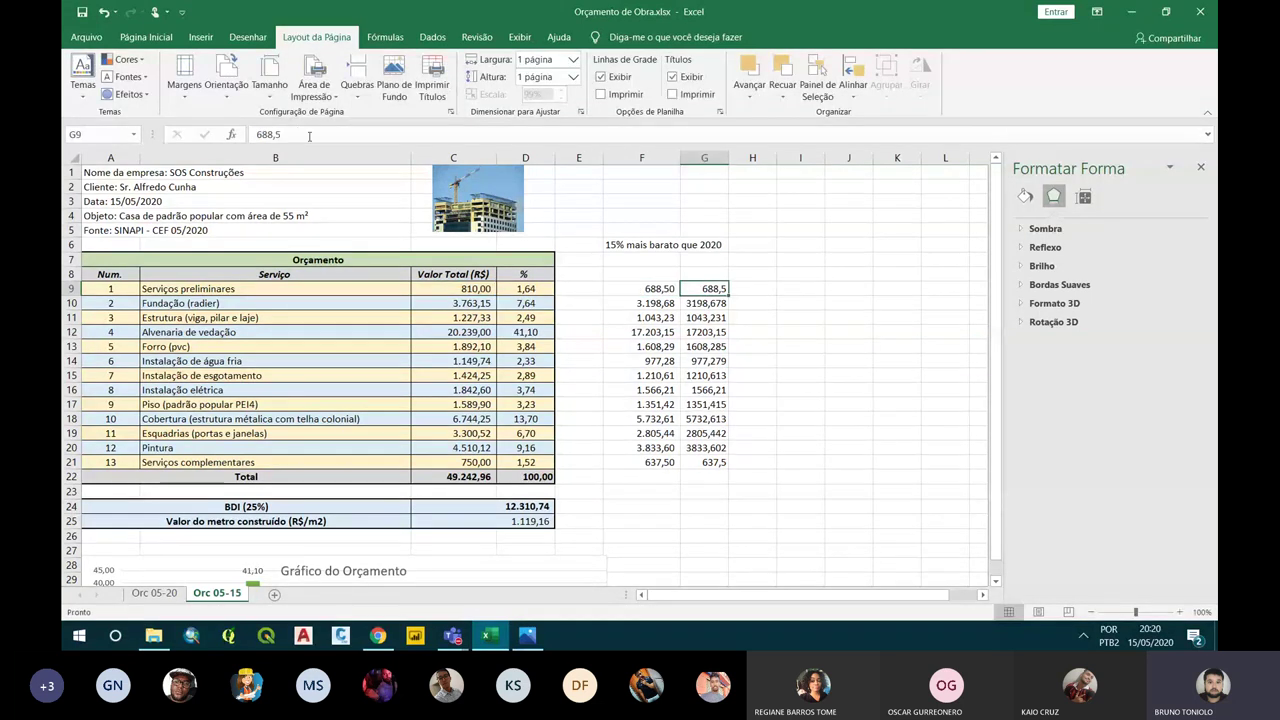
{"action": "left_click", "coordinate": [309, 135]}
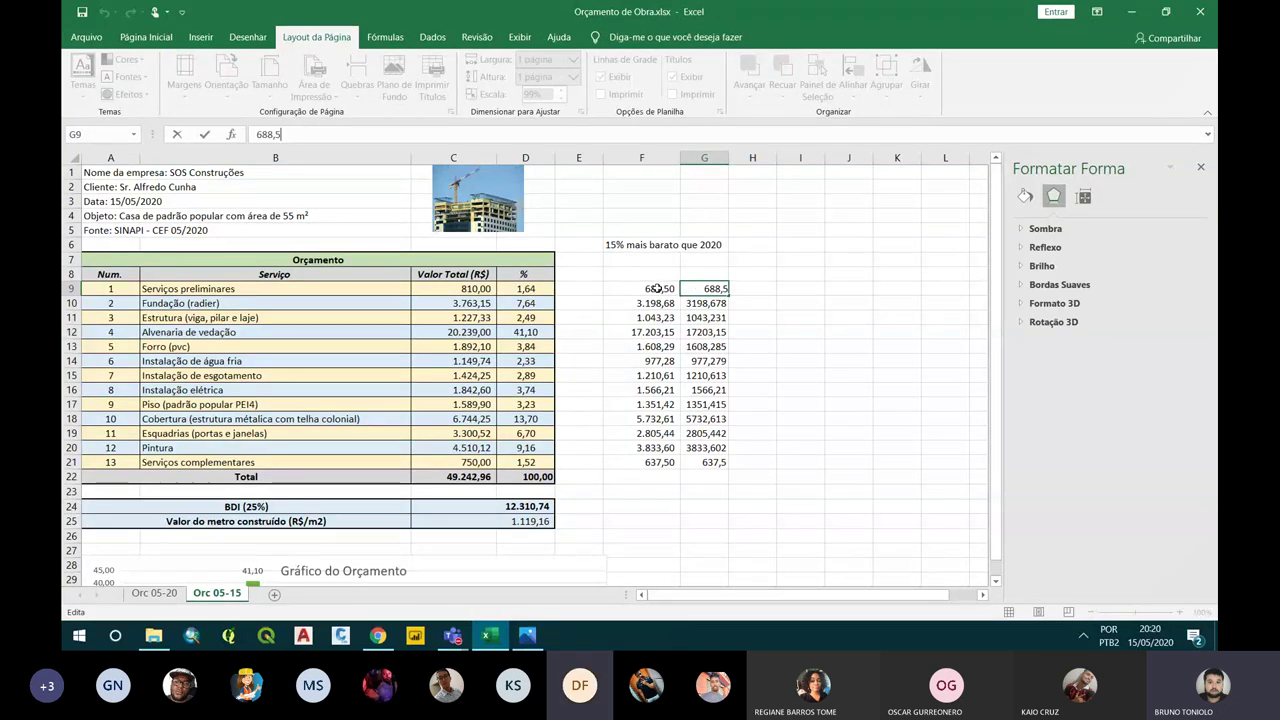
{"action": "left_click", "coordinate": [660, 289]}
{"action": "key", "text": "Right"}
{"action": "left_click", "coordinate": [660, 289]}
{"action": "key", "text": "ctrl+shift+Down"}
{"action": "key", "text": "ctrl+c"}
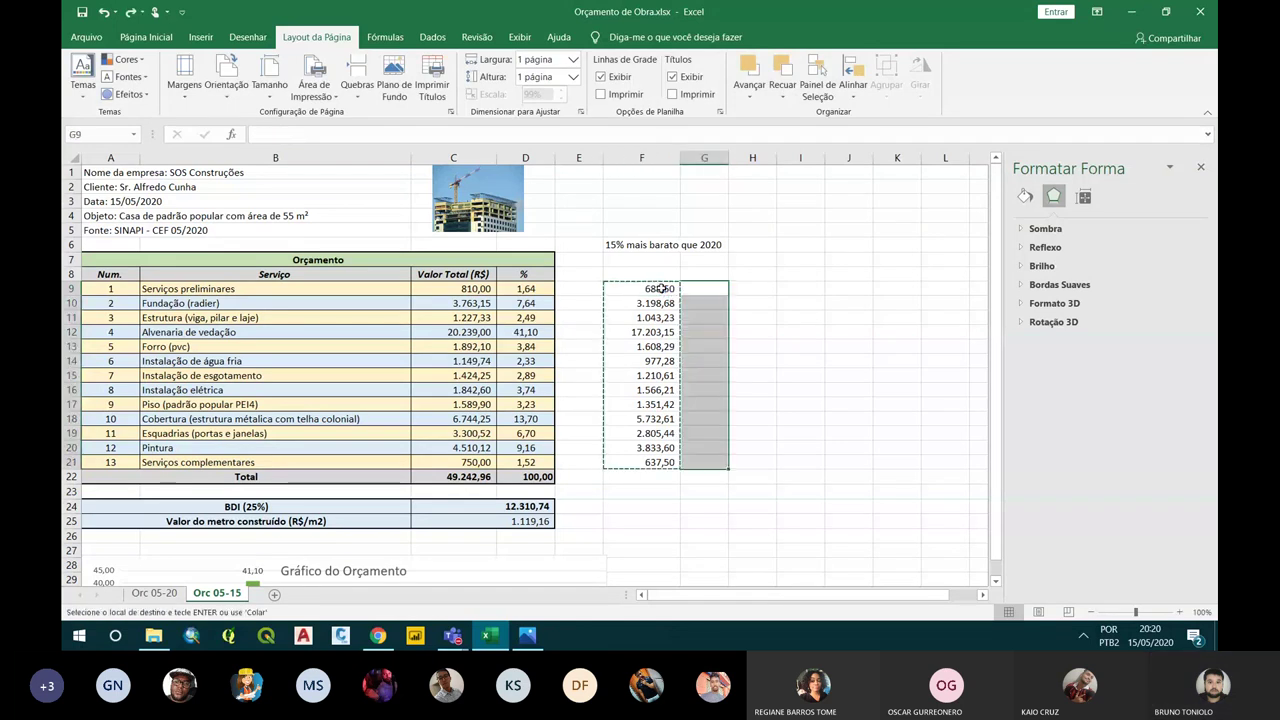
{"action": "key", "text": "Escape"}
Copy F9:F21 again and paste only its values into G9:G21
{"action": "left_click", "coordinate": [660, 289]}
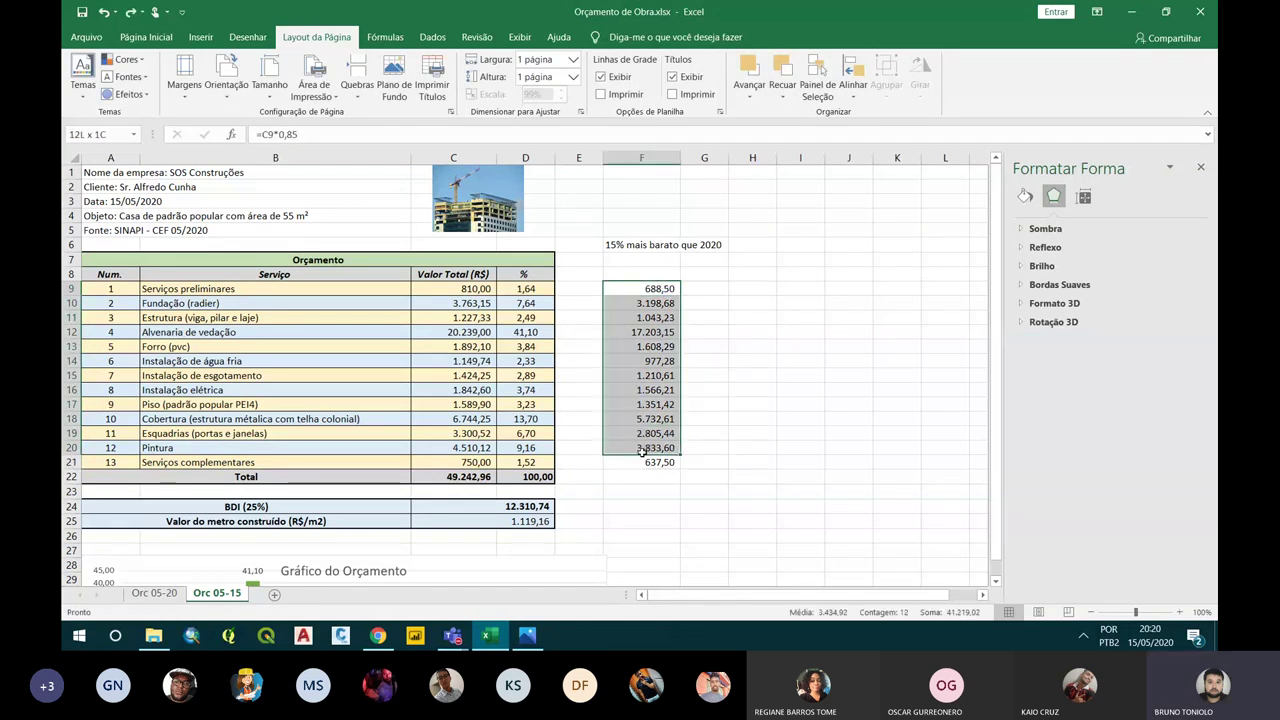
{"action": "left_click_drag", "start_coordinate": [659, 288], "coordinate": [650, 462]}
{"action": "key", "text": "ctrl+c"}
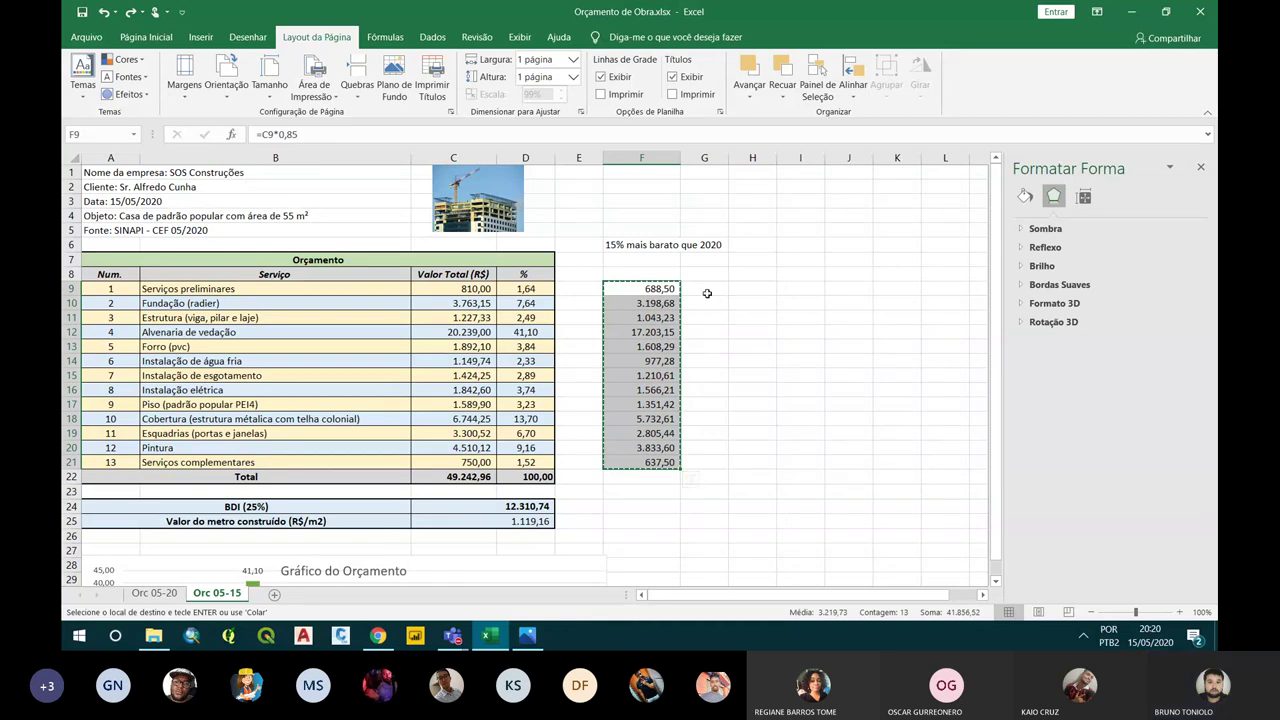
{"action": "right_click", "coordinate": [706, 288]}
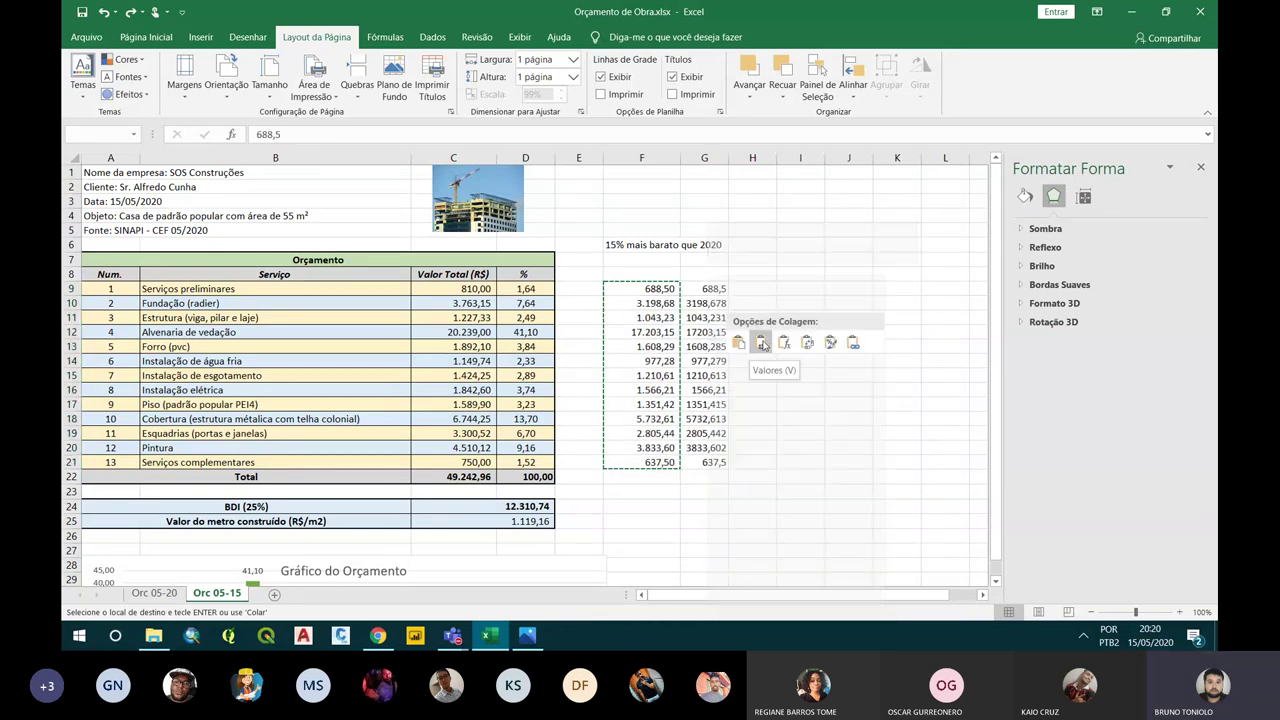
{"action": "left_click", "coordinate": [762, 344]}
Copy the G9:G21 values and select C9:C21 as the destination
{"action": "left_click", "coordinate": [706, 332]}
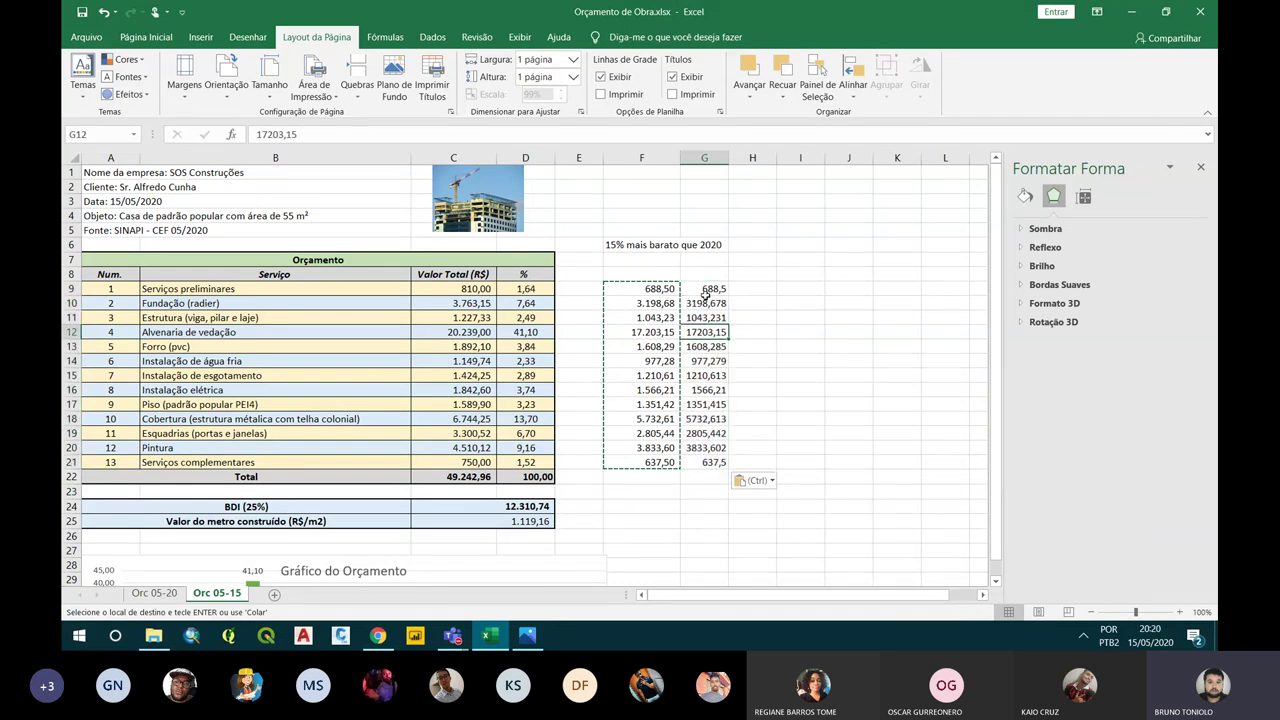
{"action": "left_click_drag", "start_coordinate": [705, 291], "coordinate": [712, 462]}
{"action": "key", "text": "ctrl+c"}
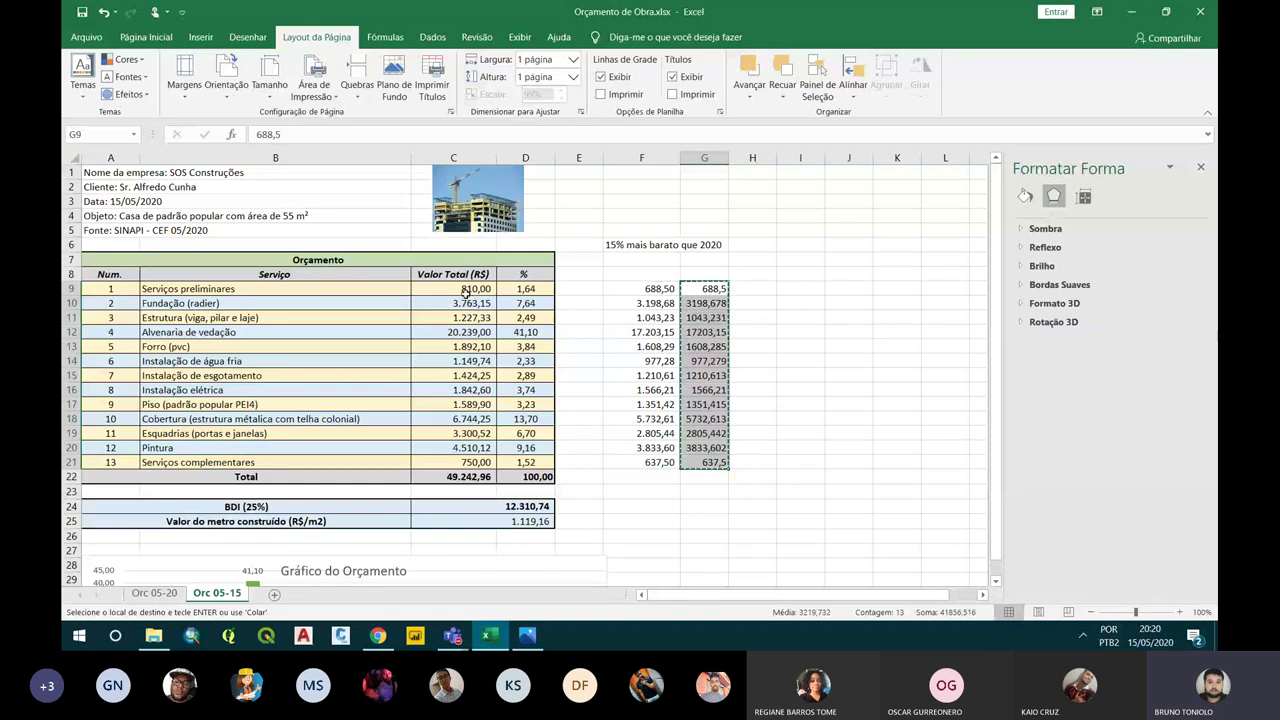
{"action": "left_click", "coordinate": [462, 290]}
{"action": "key", "text": "shift+Down"}
{"action": "key", "text": "shift+Down"}
{"action": "key", "text": "shift+Down"}
Paste the discounted values over Valor Total C9:C21 and check the #REF! error in D9
{"action": "key", "text": "Return"}
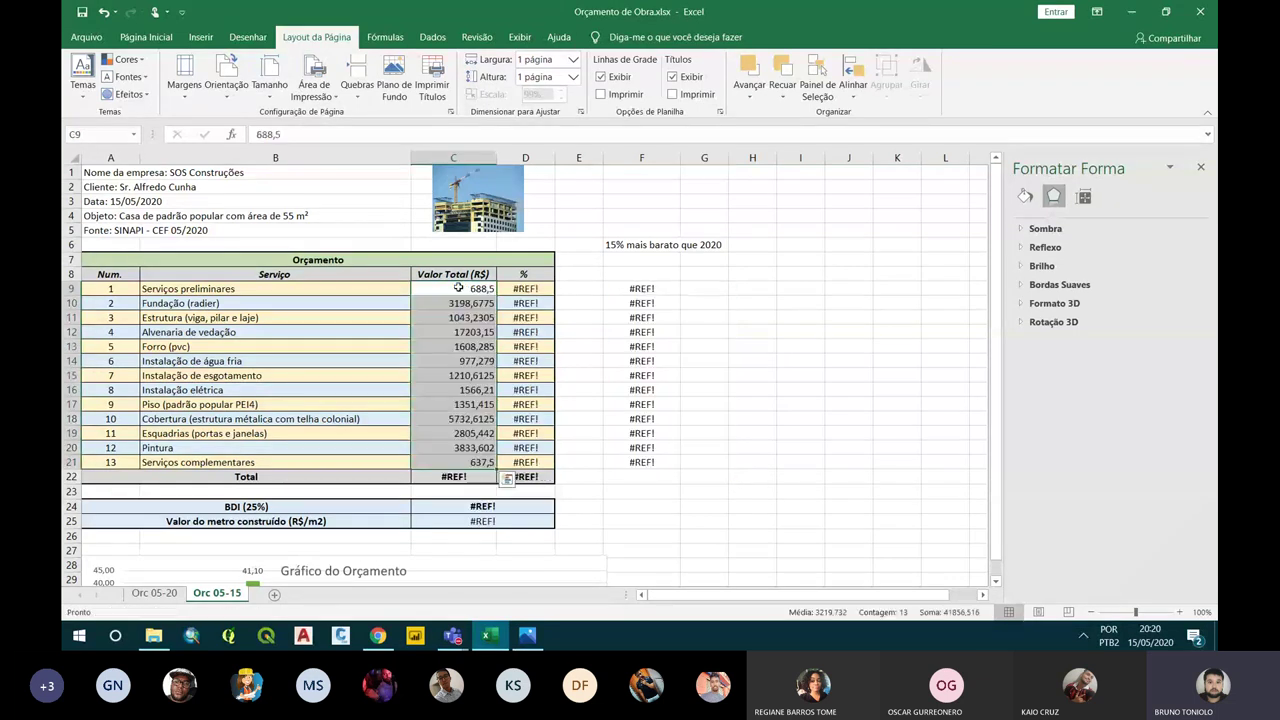
{"action": "left_click", "coordinate": [468, 303]}
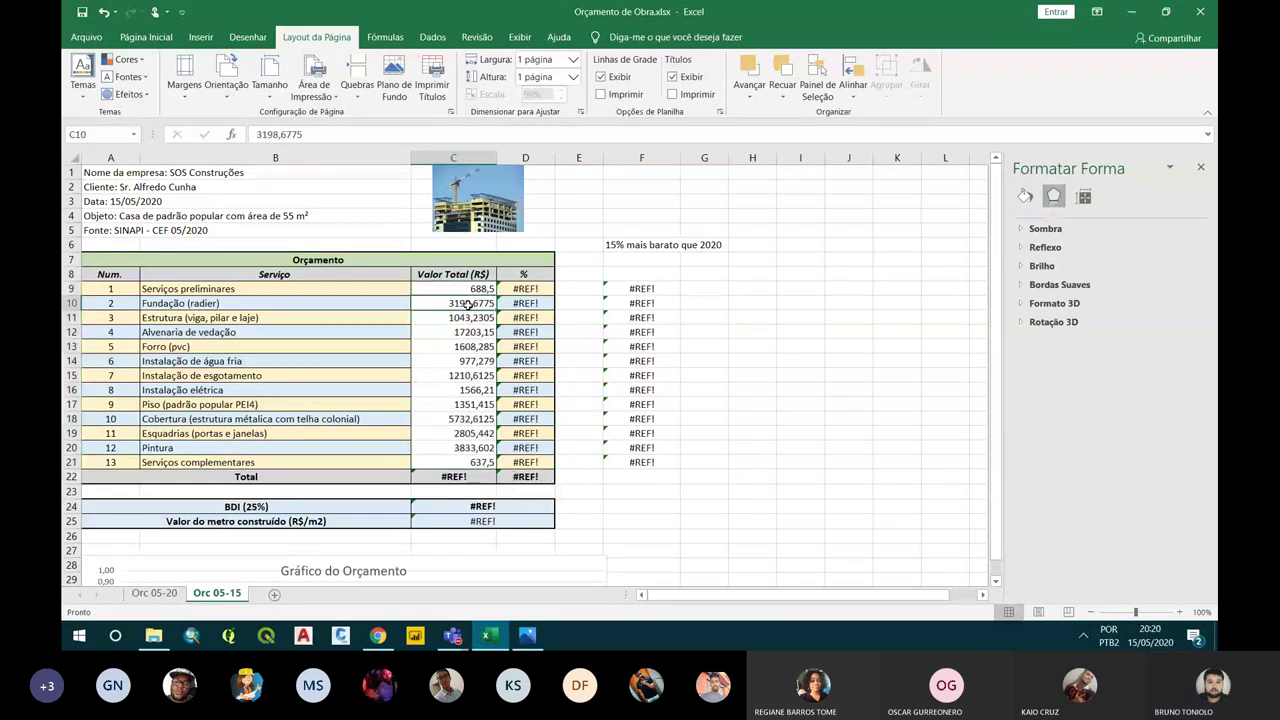
{"action": "left_click", "coordinate": [466, 288]}
{"action": "left_click", "coordinate": [512, 290]}
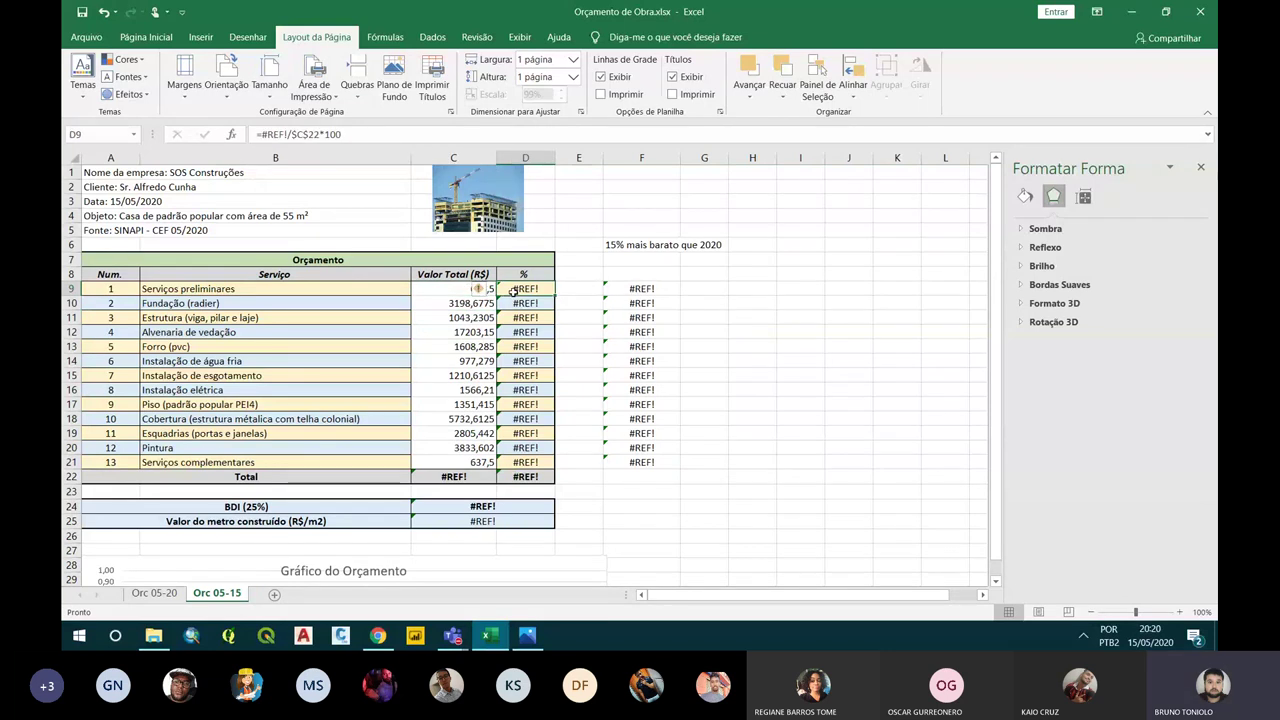
{"action": "double_click", "coordinate": [515, 289]}
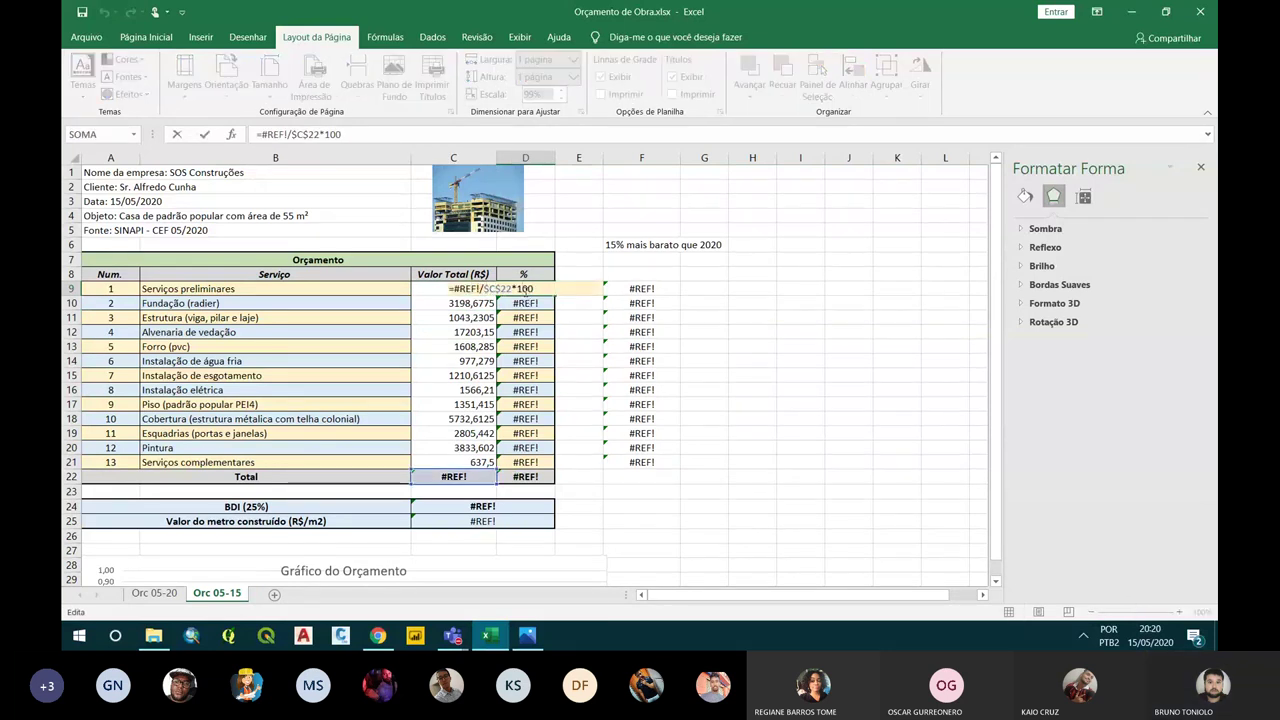
{"action": "key", "text": "Escape"}
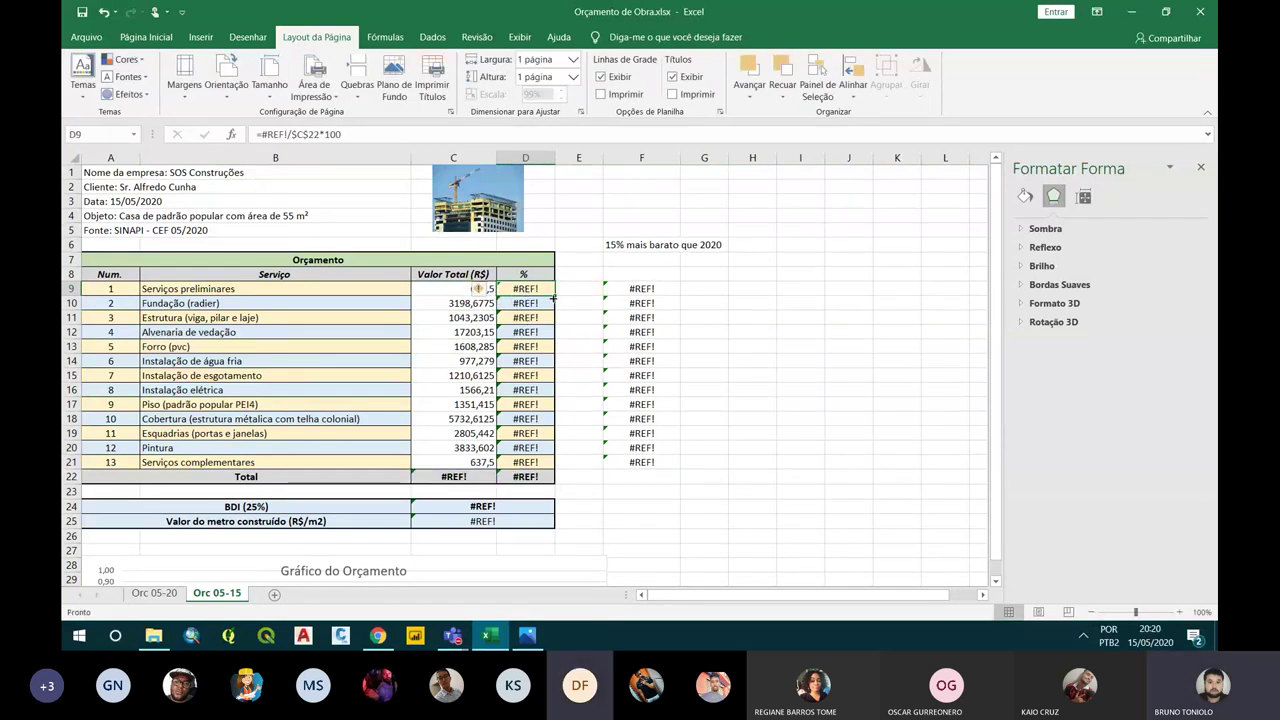
Clear the 15% note and the #REF! cells from column F
{"action": "left_click", "coordinate": [636, 159]}
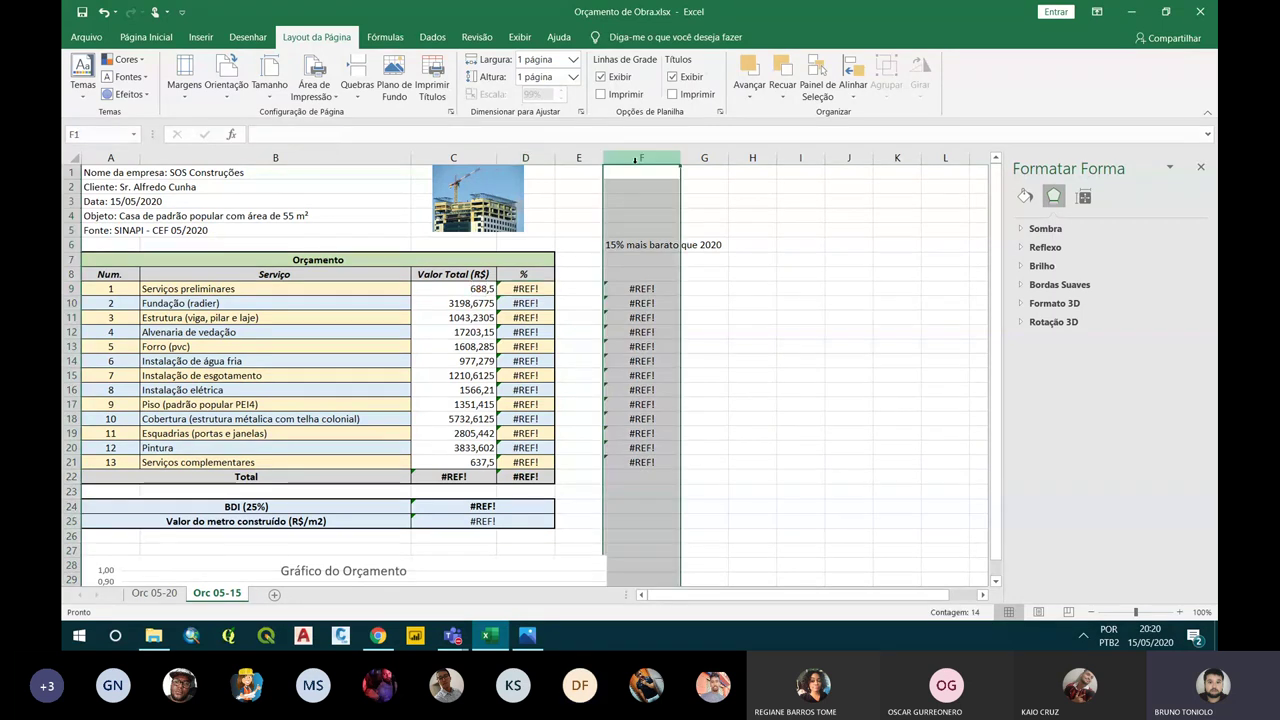
{"action": "left_click_drag", "start_coordinate": [635, 243], "coordinate": [660, 456]}
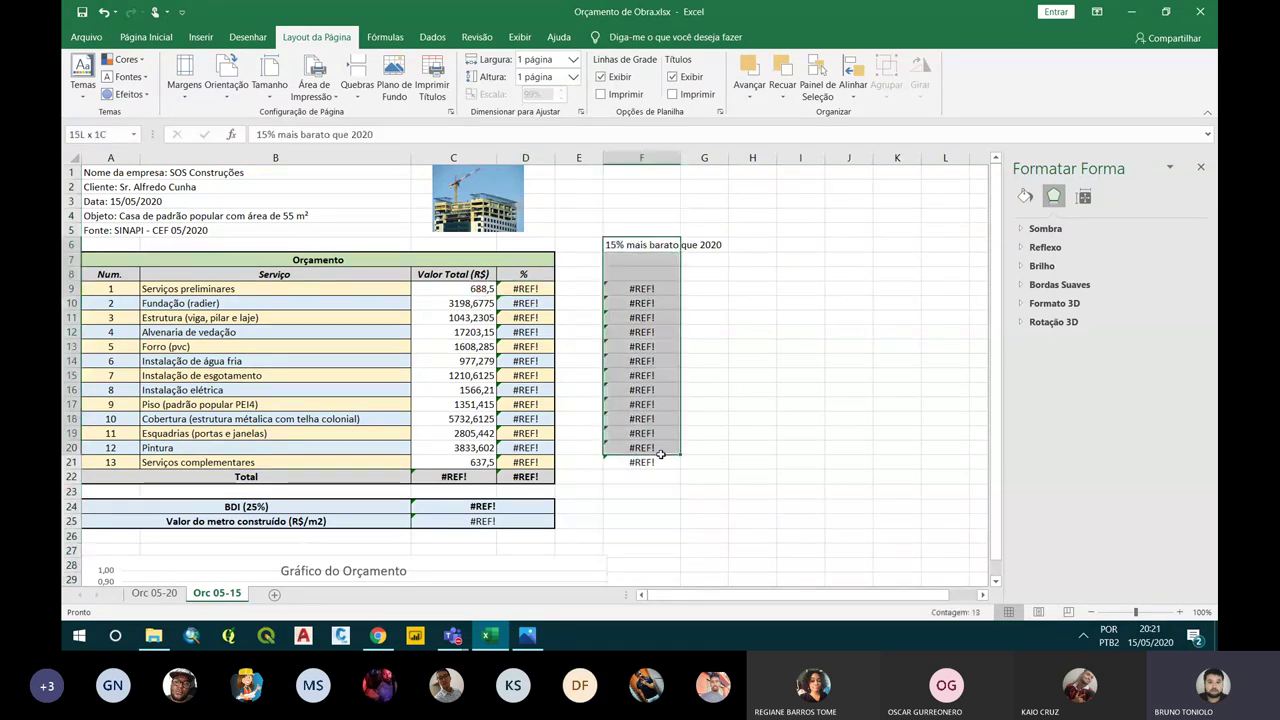
{"action": "key", "text": "Delete"}
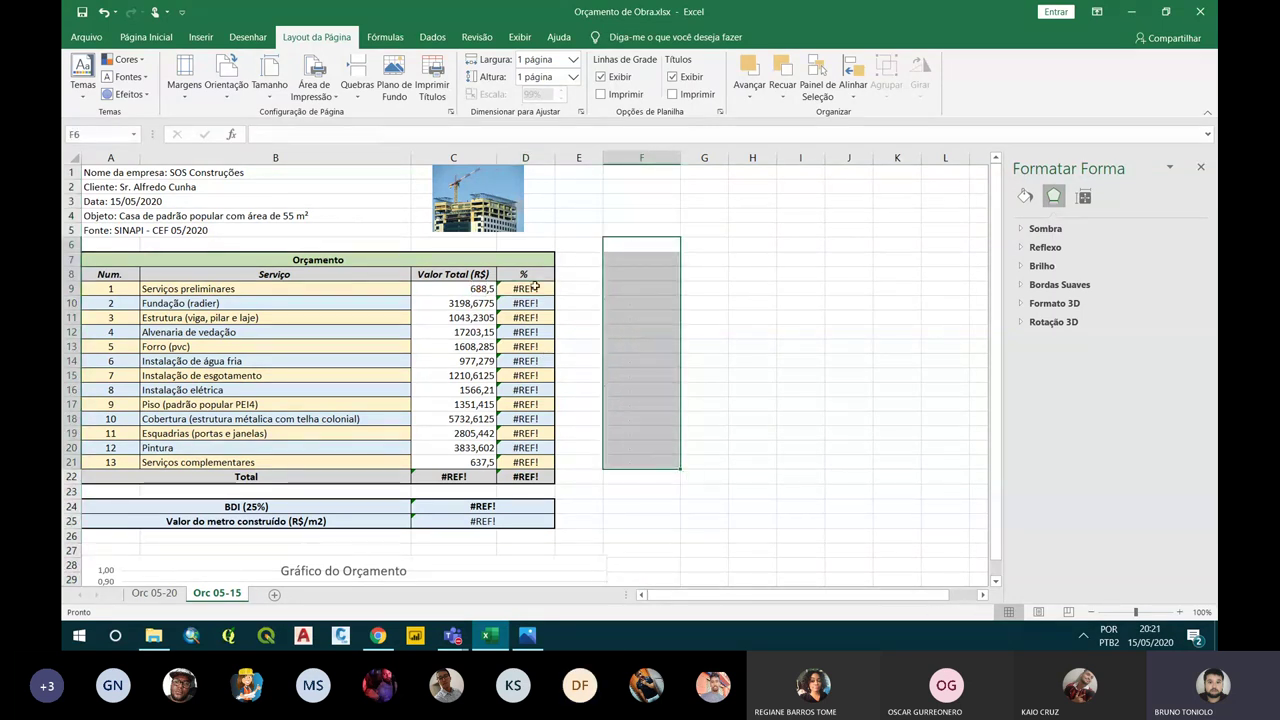
{"action": "left_click", "coordinate": [531, 279]}
{"action": "left_click_drag", "start_coordinate": [533, 281], "coordinate": [533, 288]}
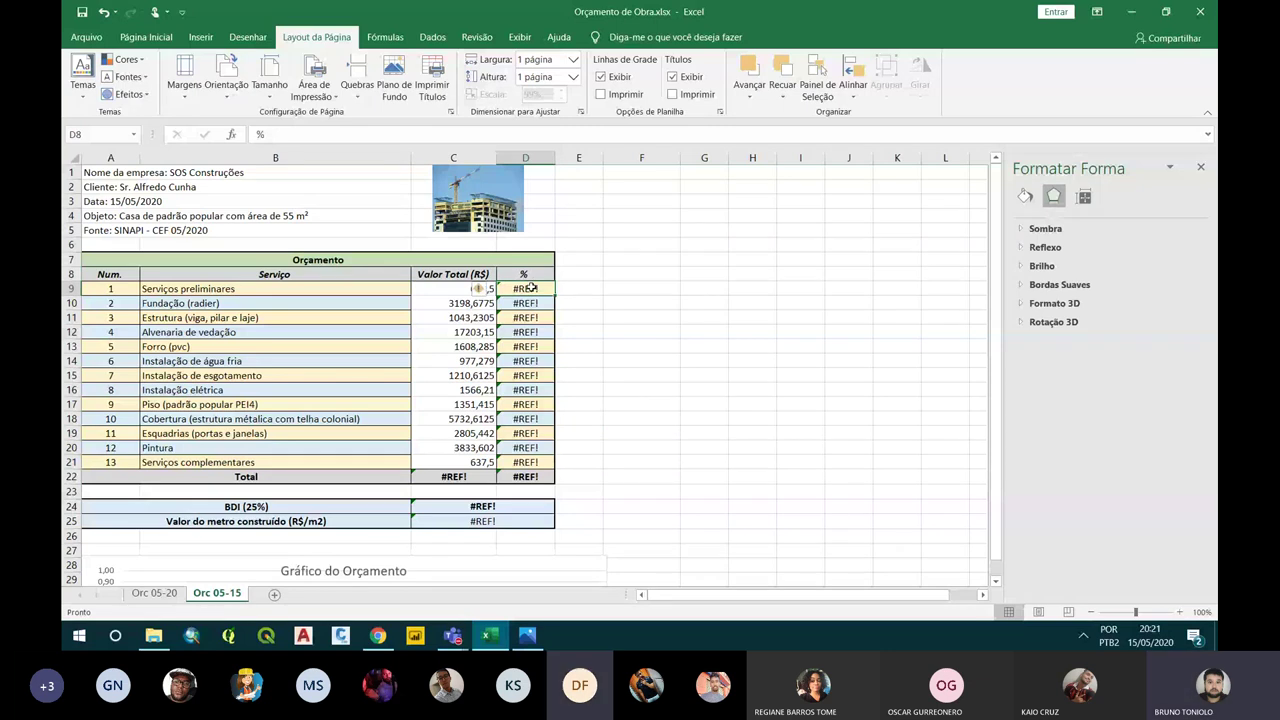
{"action": "left_click", "coordinate": [531, 288]}
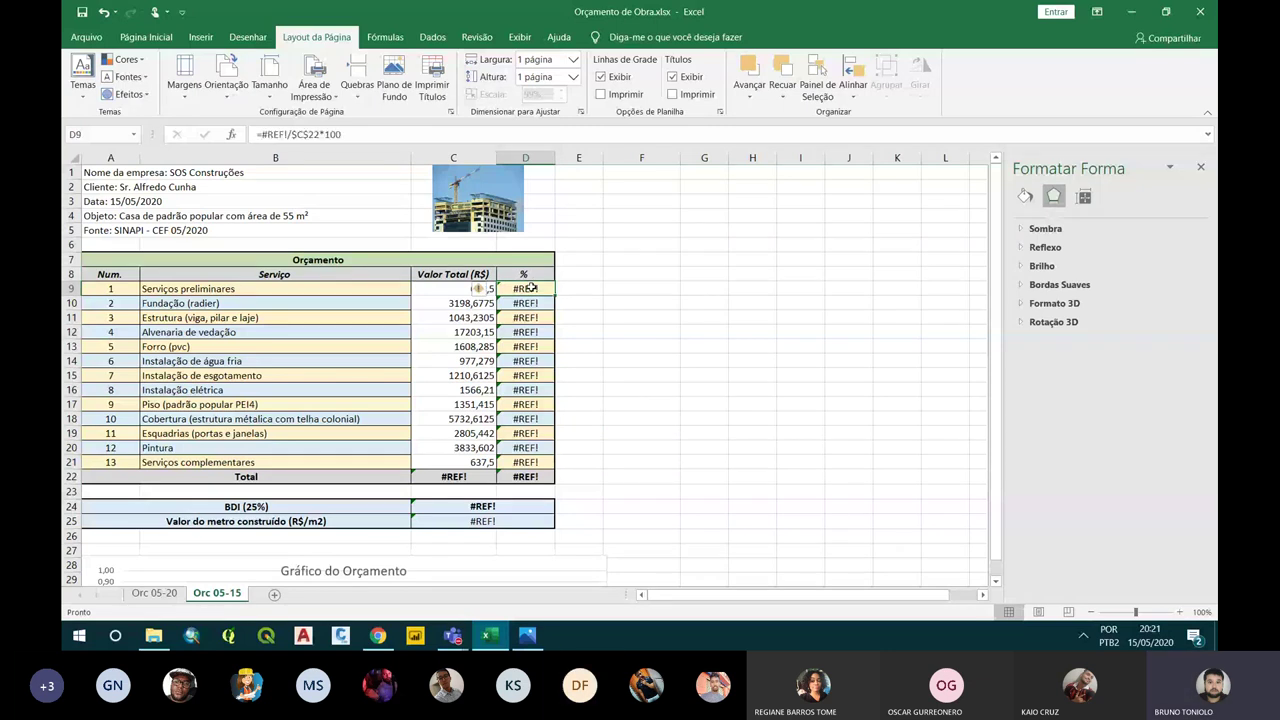
Rebuild the Total in C22 as =SOMA(C9:C21), giving 41.856,52
{"action": "left_click", "coordinate": [462, 477]}
{"action": "double_click", "coordinate": [462, 477]}
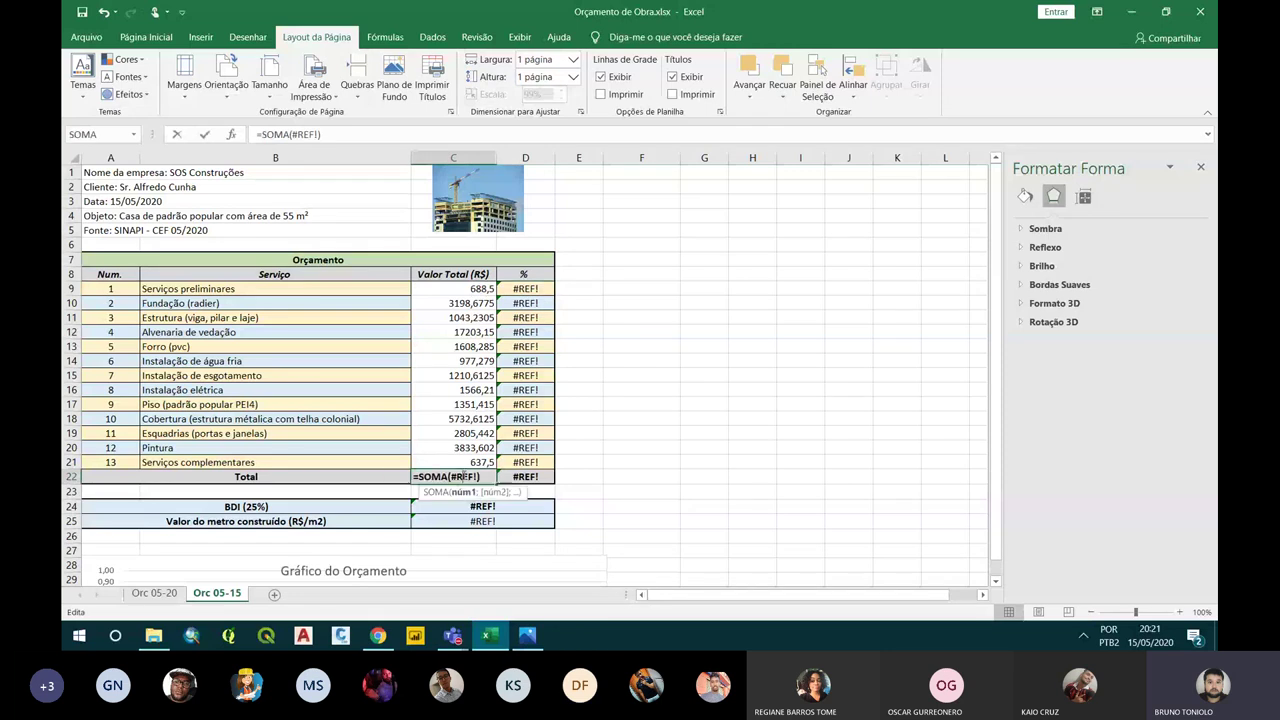
{"action": "key", "text": "Escape"}
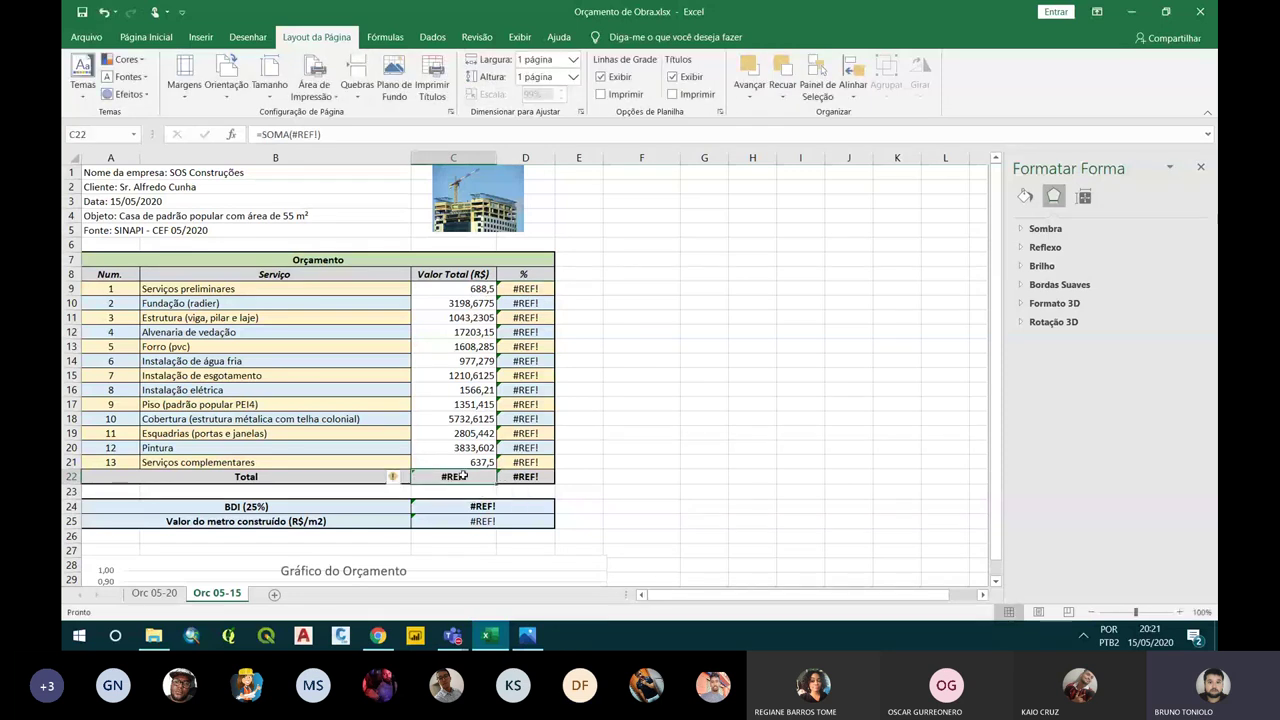
{"action": "type", "text": "="}
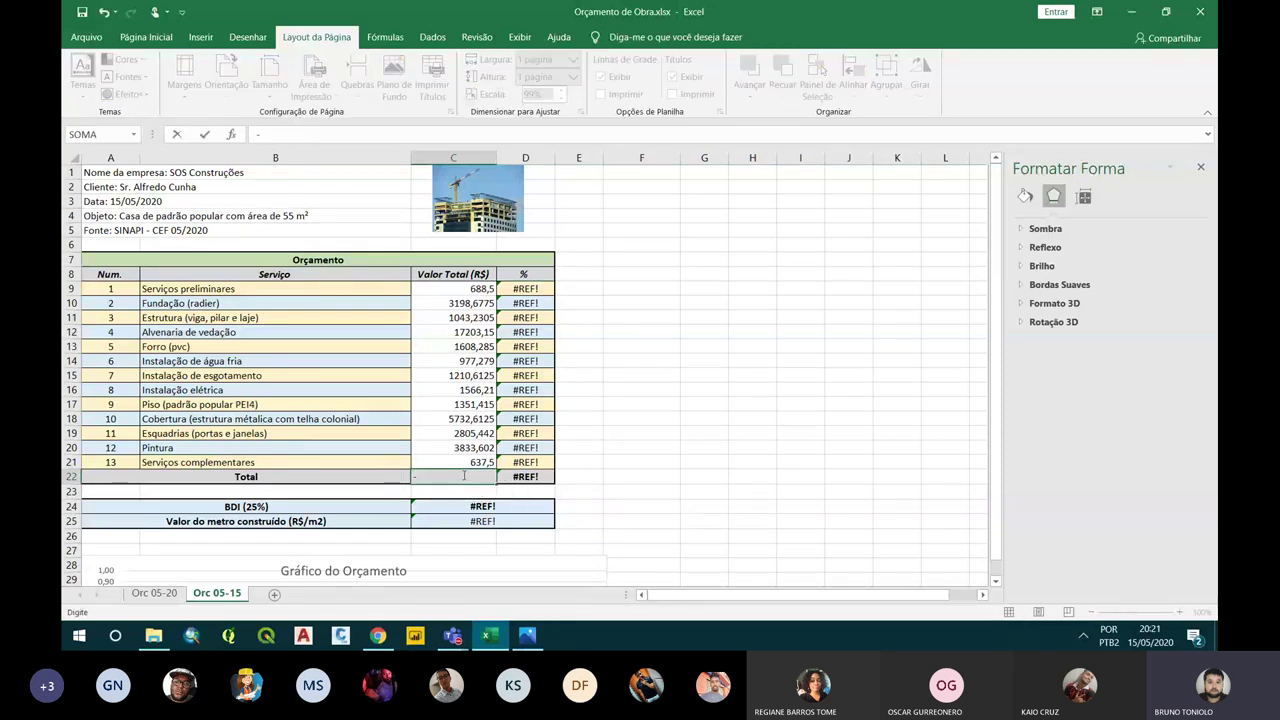
{"action": "type", "text": "soma("}
{"action": "left_click_drag", "start_coordinate": [460, 289], "coordinate": [463, 462]}
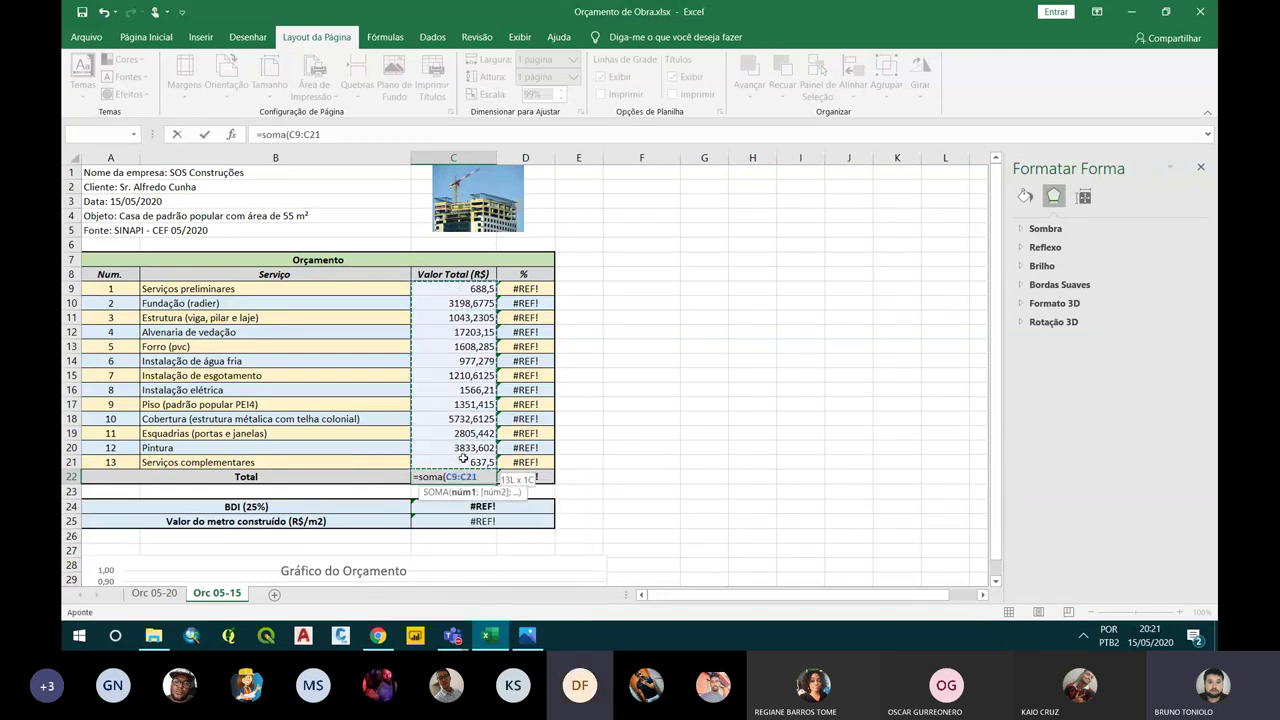
{"action": "key", "text": "Return"}
{"action": "left_click", "coordinate": [468, 477]}
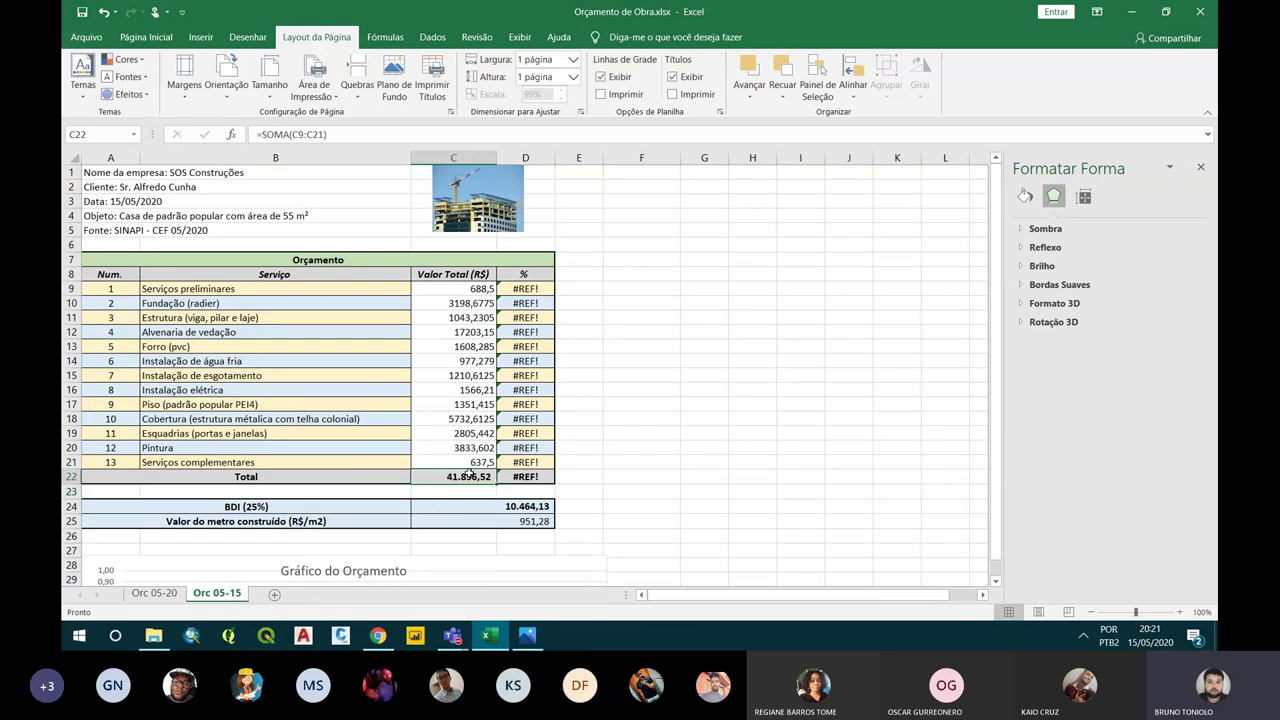
Enter =C9/$C$22 in D9 and accept Excel's suggested correction
{"action": "left_click", "coordinate": [529, 289]}
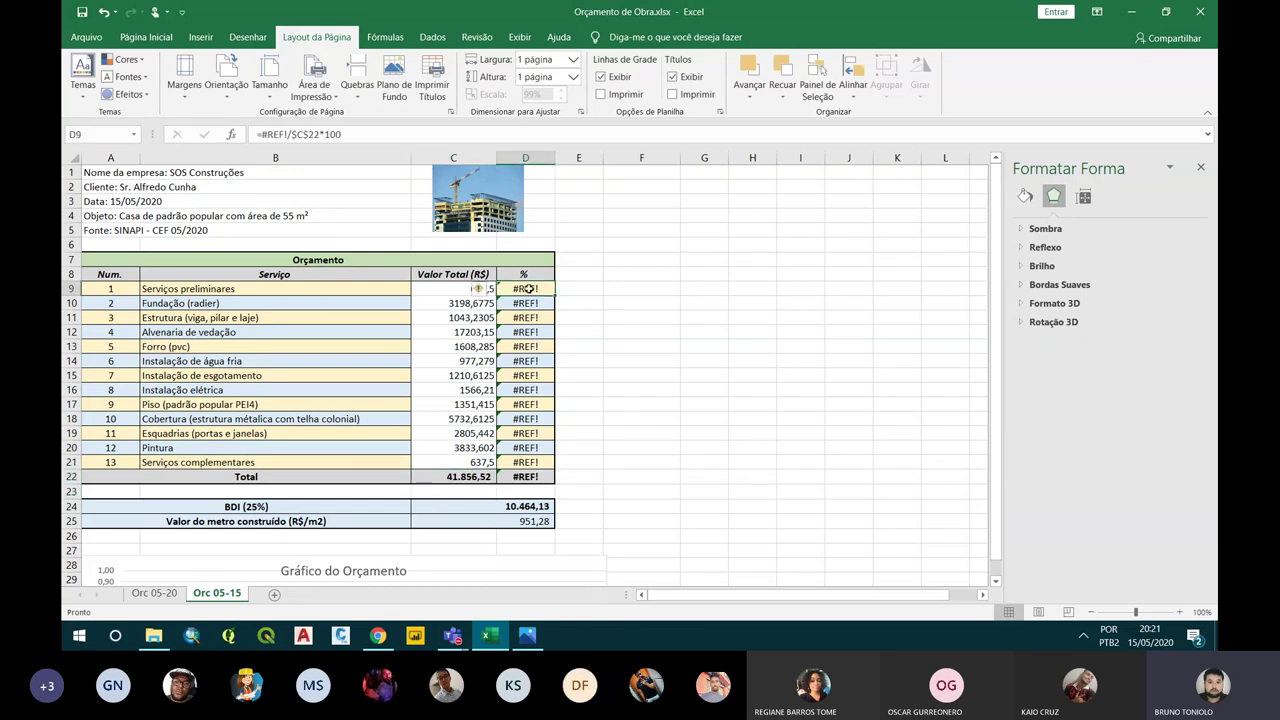
{"action": "type", "text": "="}
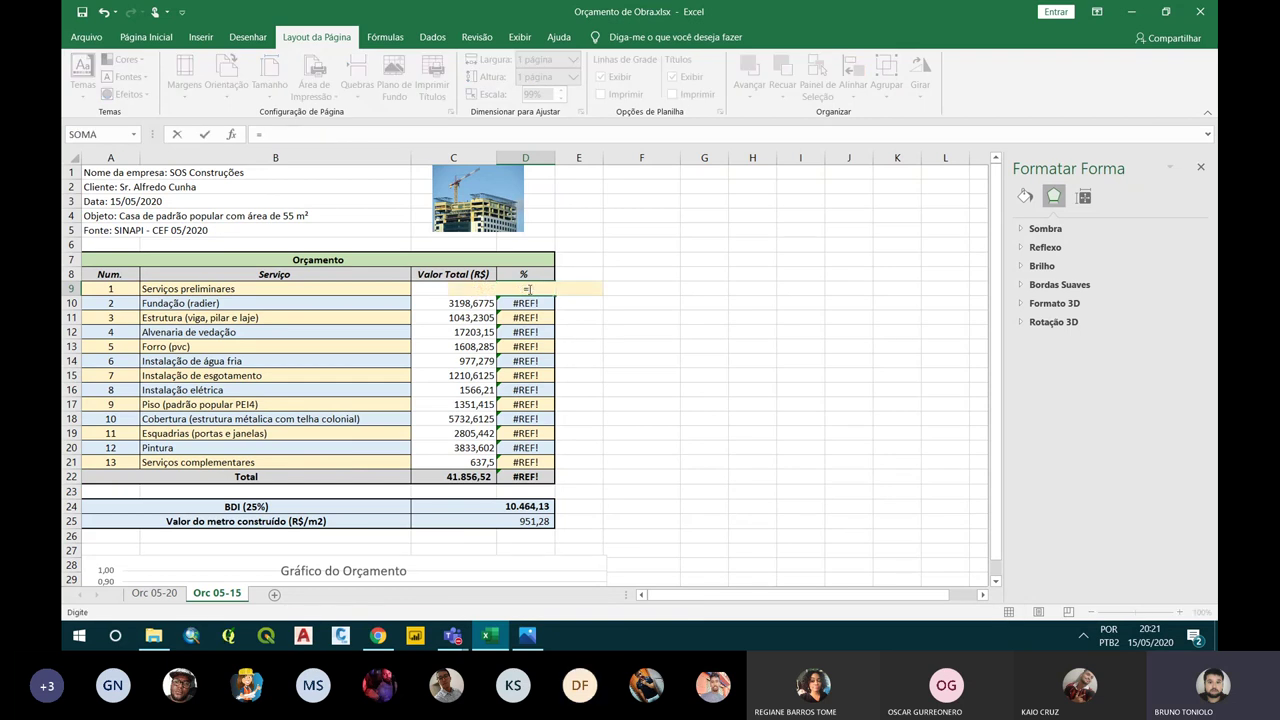
{"action": "left_click", "coordinate": [432, 288]}
{"action": "type", "text": "/"}
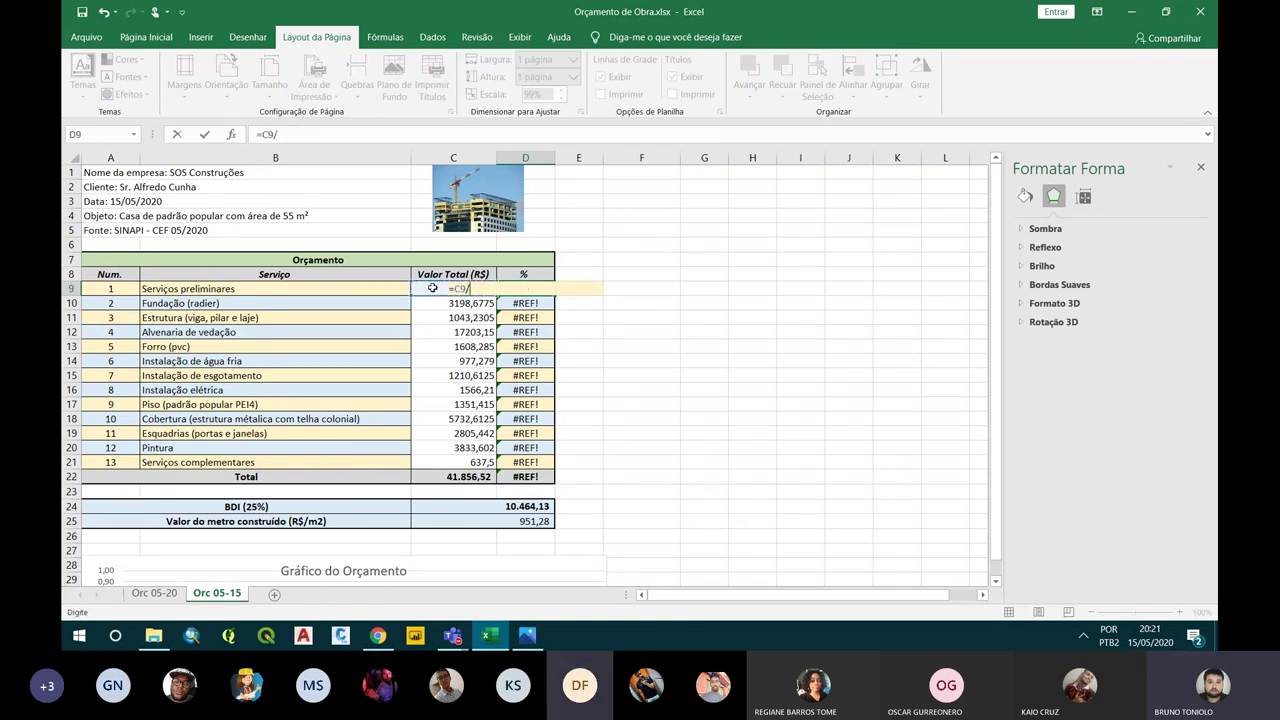
{"action": "left_click", "coordinate": [467, 477]}
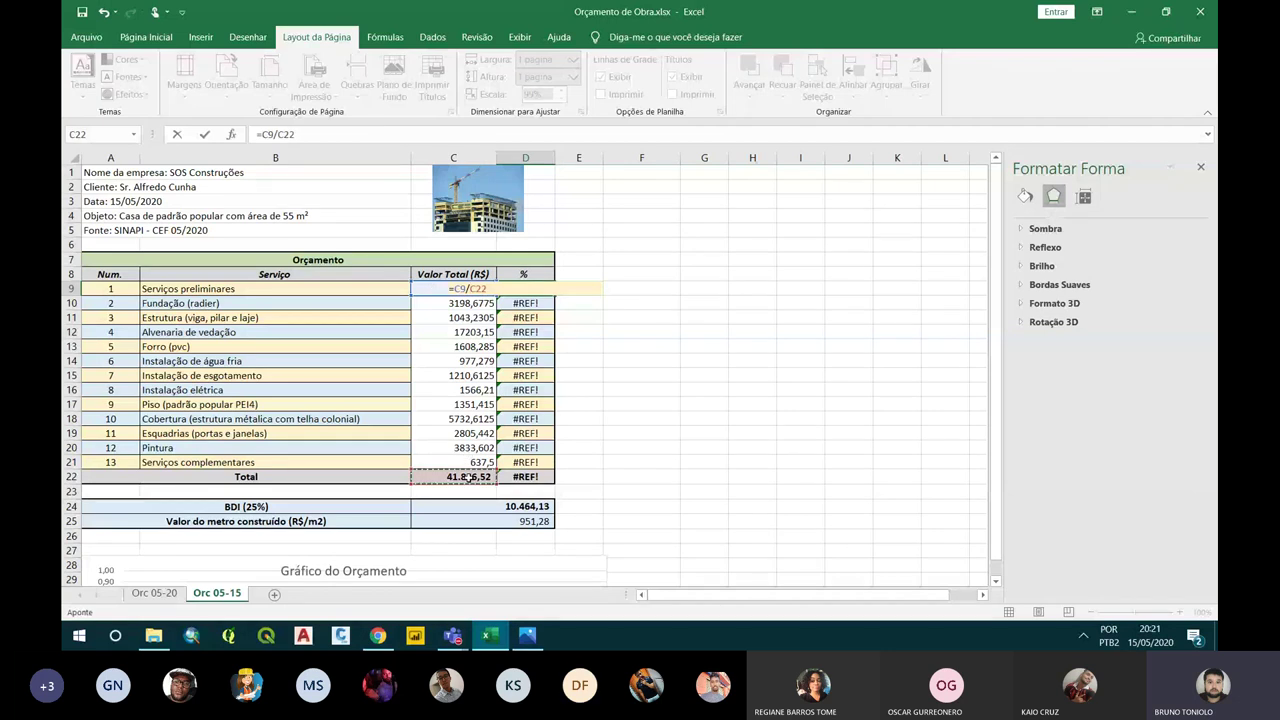
{"action": "key", "text": "F4"}
{"action": "type", "text": ")"}
{"action": "key", "text": "Return"}
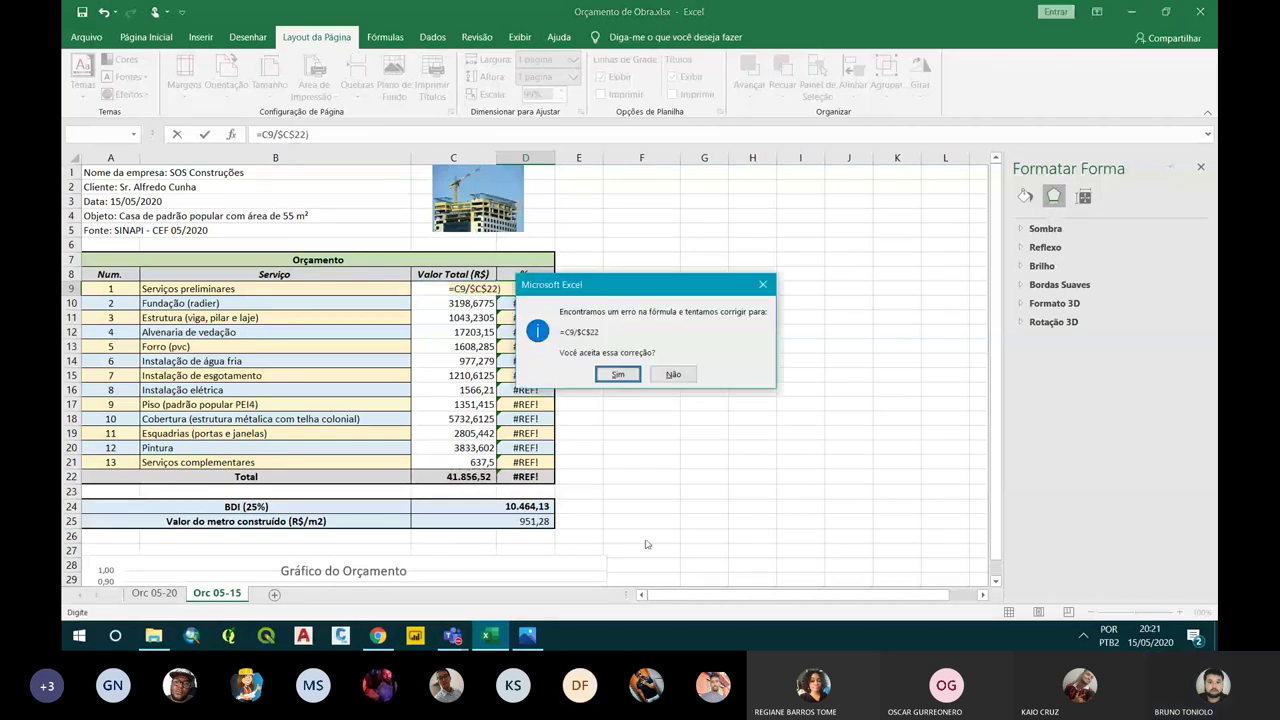
{"action": "left_click", "coordinate": [616, 373]}
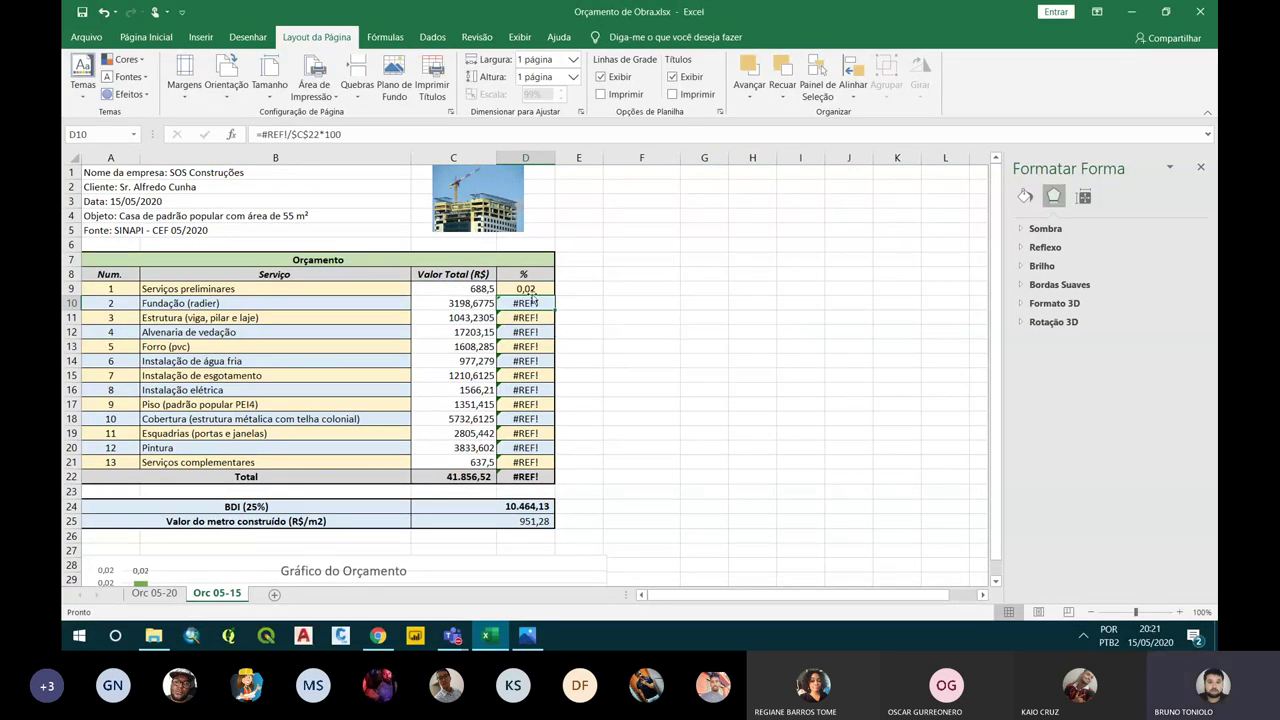
Multiply the D9 formula by 100 and fill it down the % column
{"action": "left_click", "coordinate": [339, 135]}
{"action": "type", "text": "*100"}
{"action": "key", "text": "Return"}
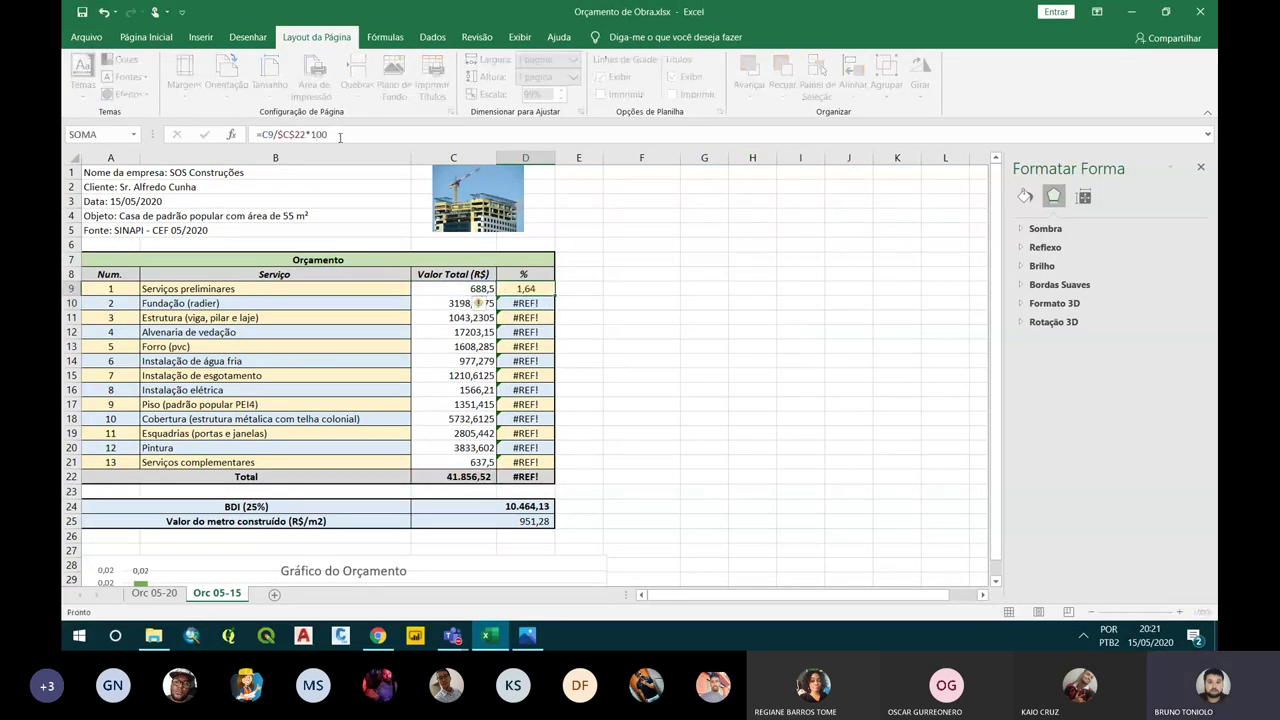
{"action": "left_click", "coordinate": [519, 289]}
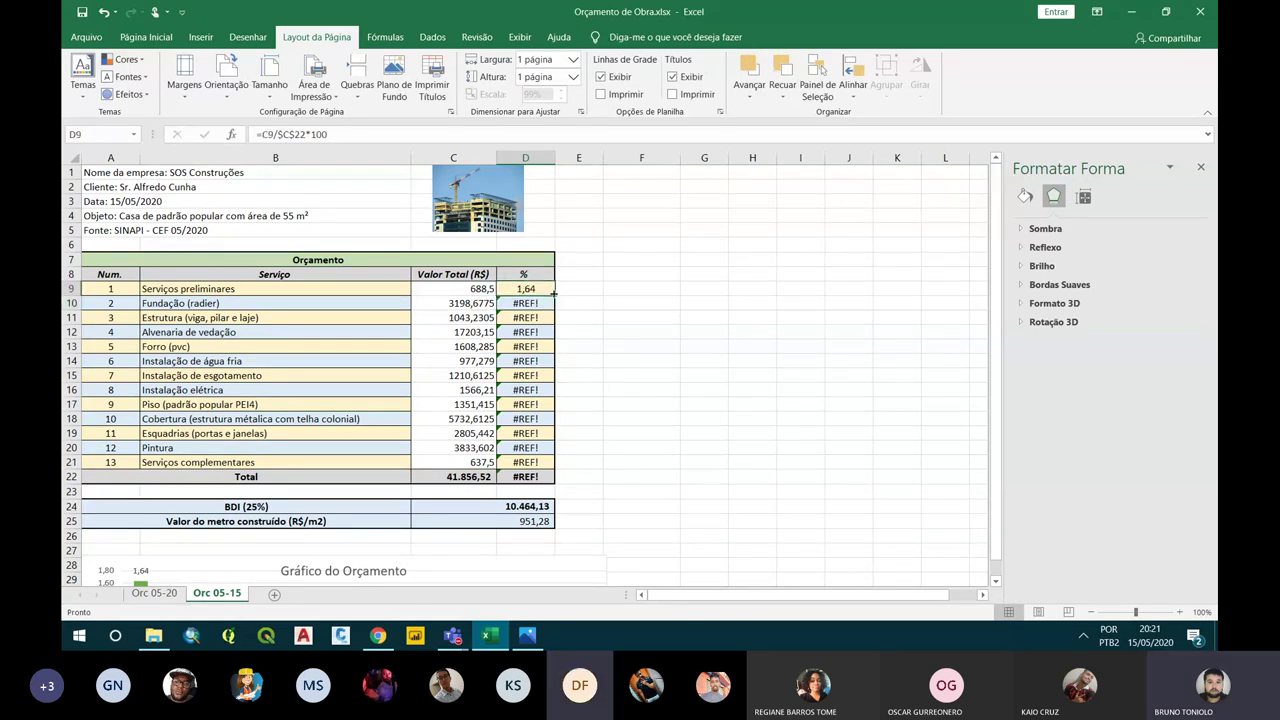
{"action": "left_click_drag", "start_coordinate": [554, 295], "coordinate": [543, 474]}
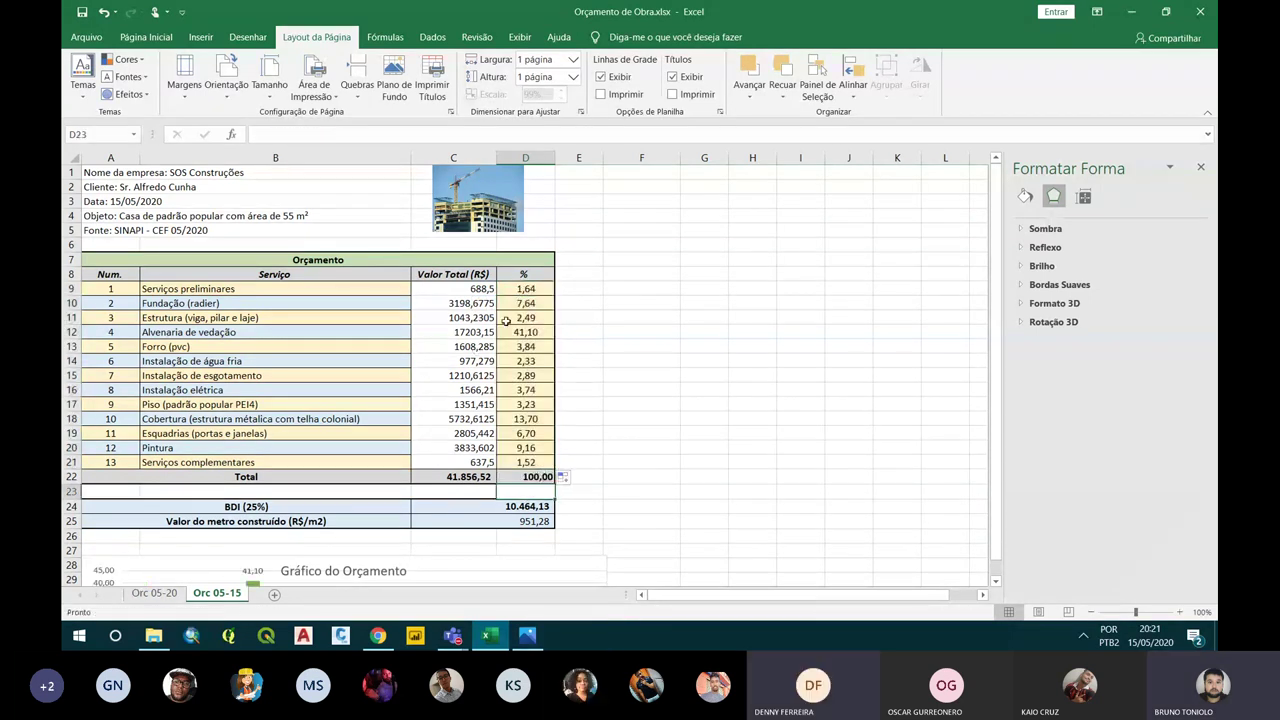
{"action": "left_click", "coordinate": [304, 301]}
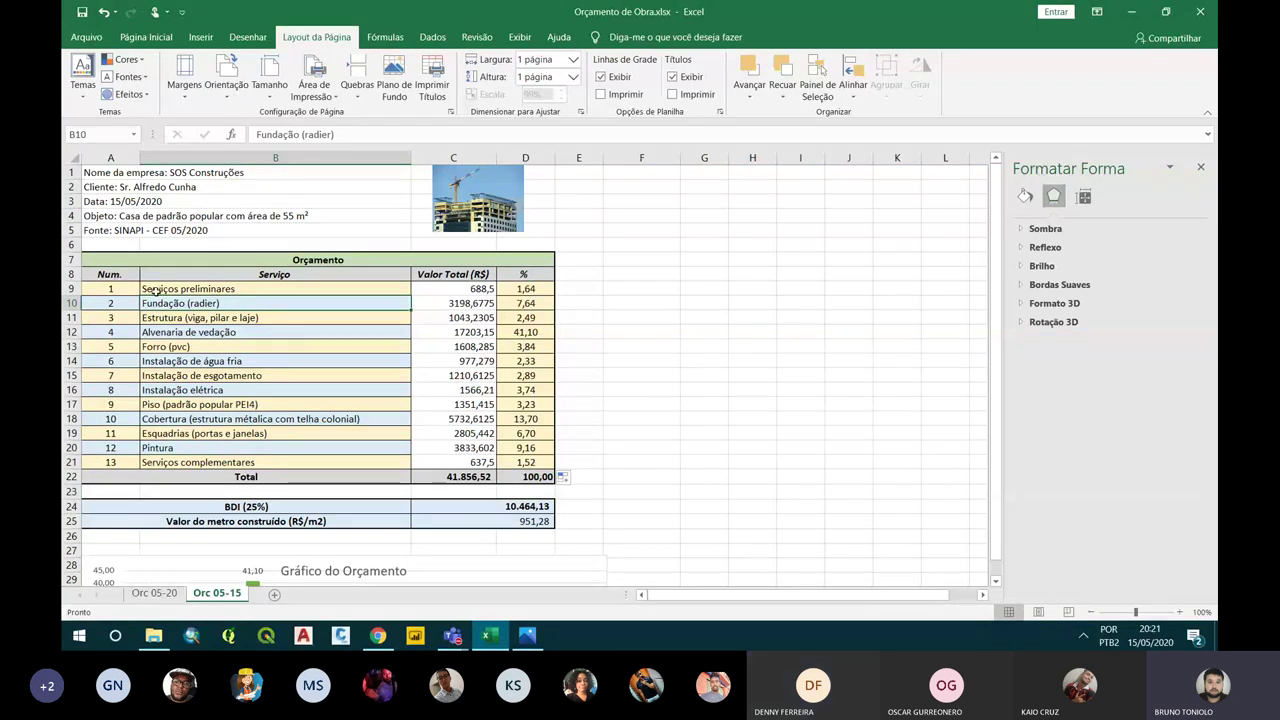
Format C9:D21 with thousands separators and two decimals
{"action": "left_click", "coordinate": [431, 284]}
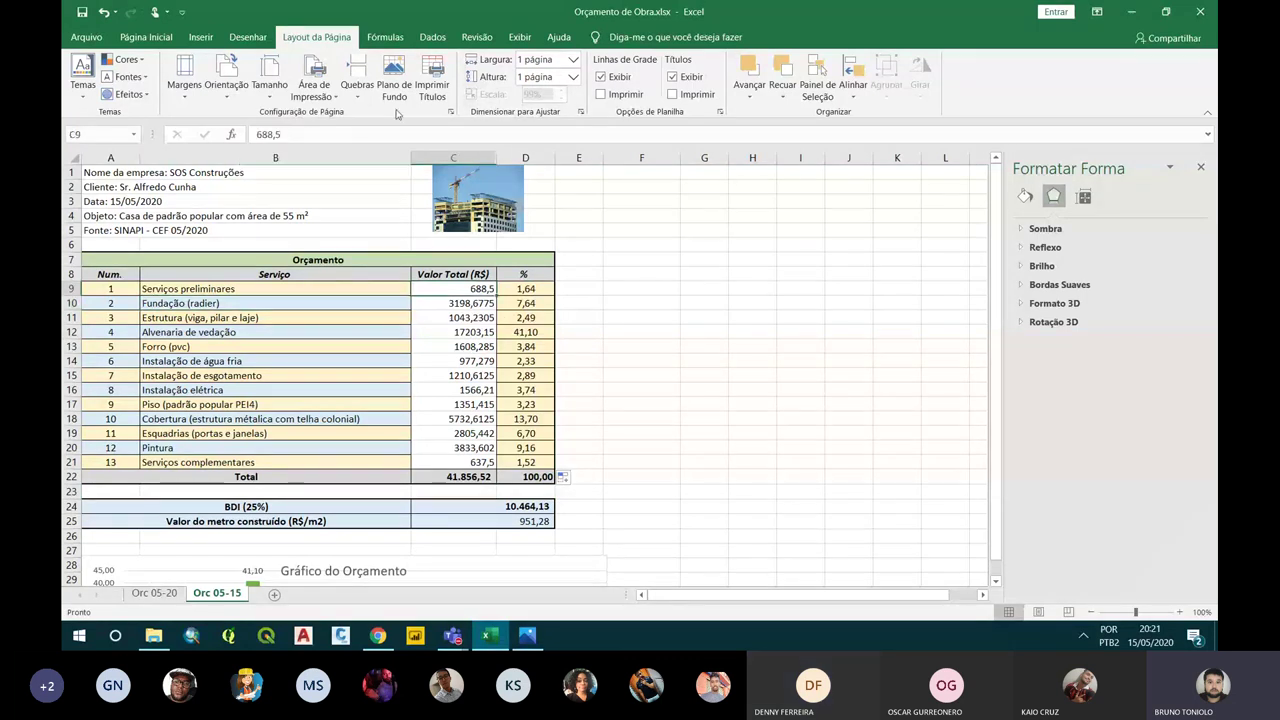
{"action": "left_click", "coordinate": [146, 37]}
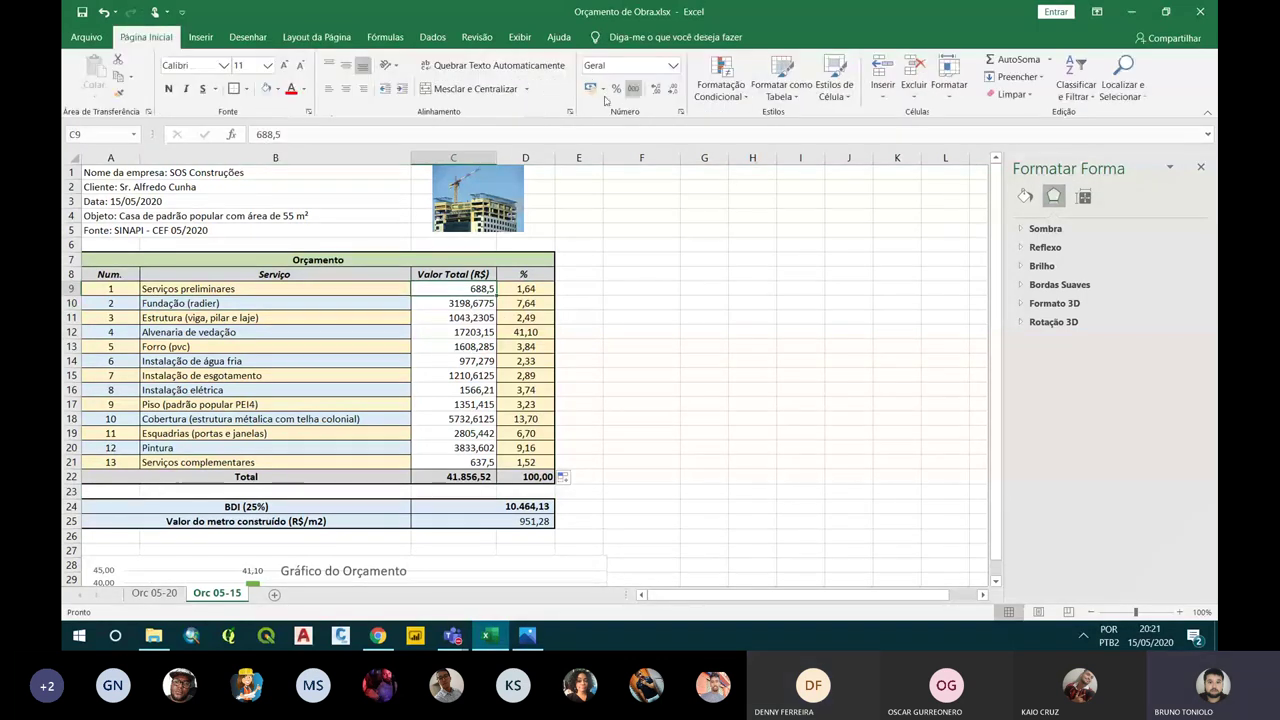
{"action": "left_click_drag", "start_coordinate": [485, 289], "coordinate": [525, 462]}
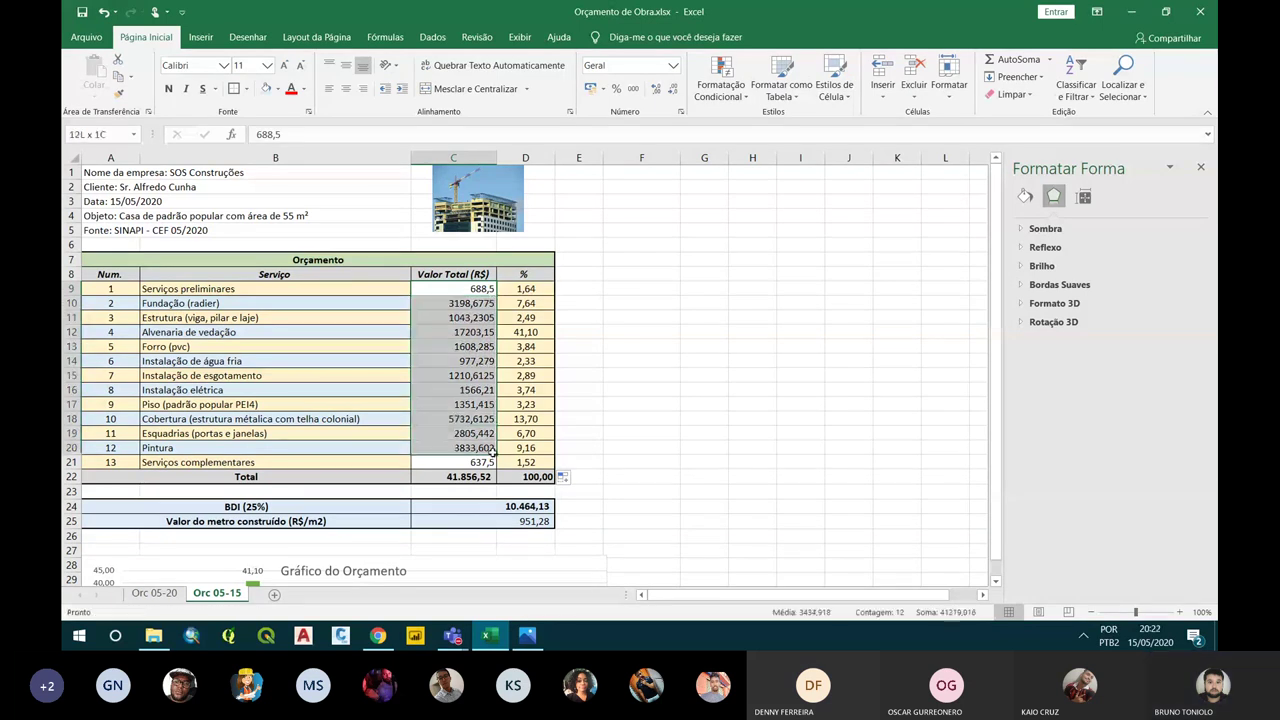
{"action": "left_click", "coordinate": [633, 88]}
{"action": "left_click", "coordinate": [340, 290]}
Fill the Valor Total header and C9 yellow, and C10:D10 light blue
{"action": "left_click", "coordinate": [464, 276]}
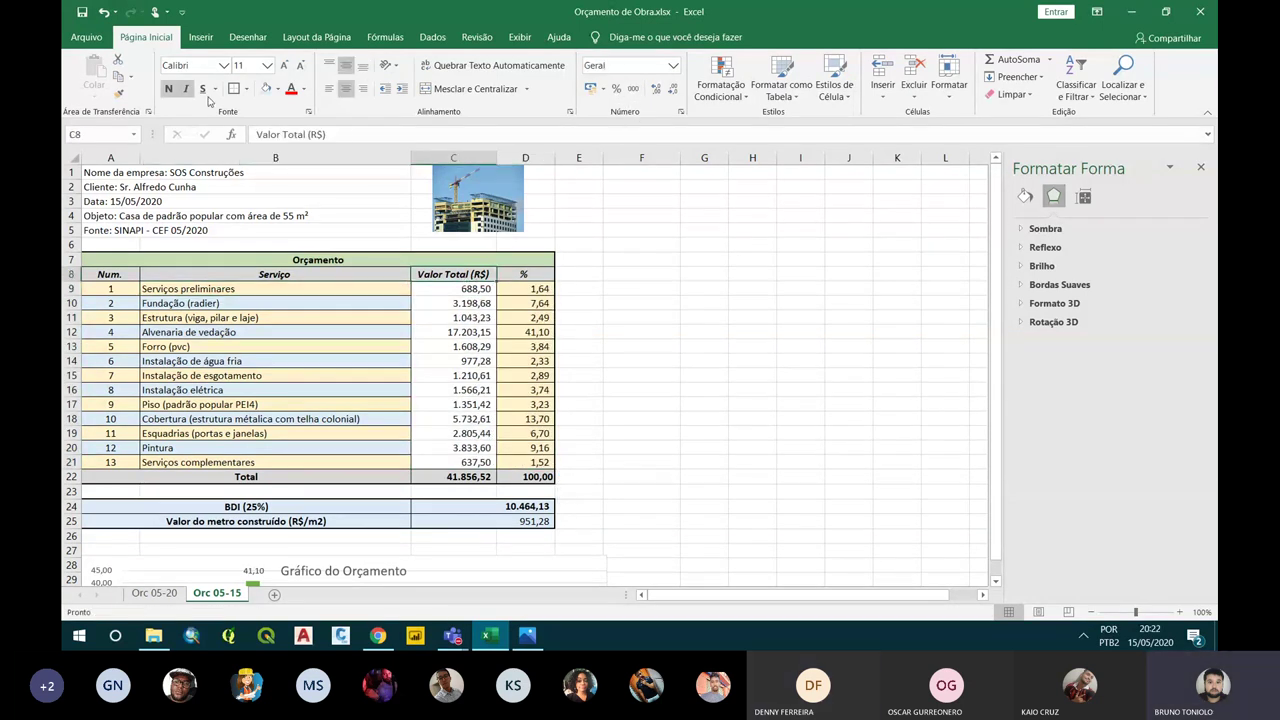
{"action": "left_click", "coordinate": [278, 88]}
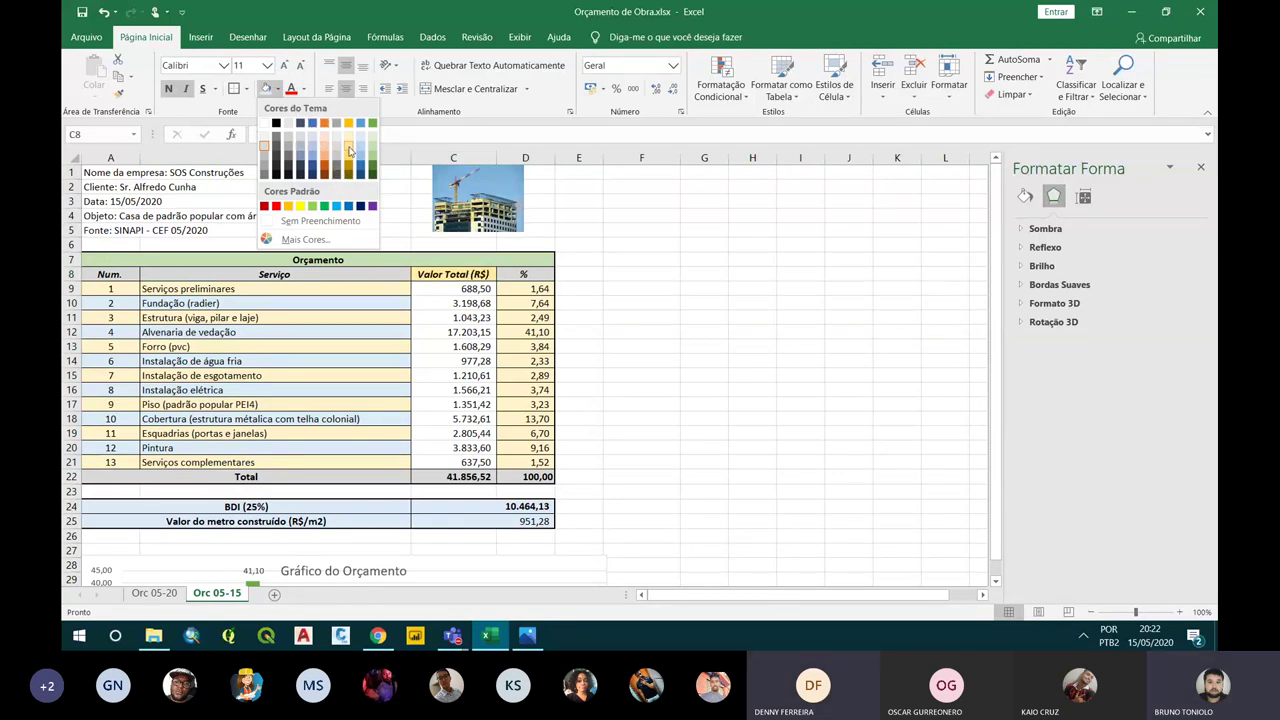
{"action": "left_click", "coordinate": [349, 152]}
{"action": "key", "text": "Down"}
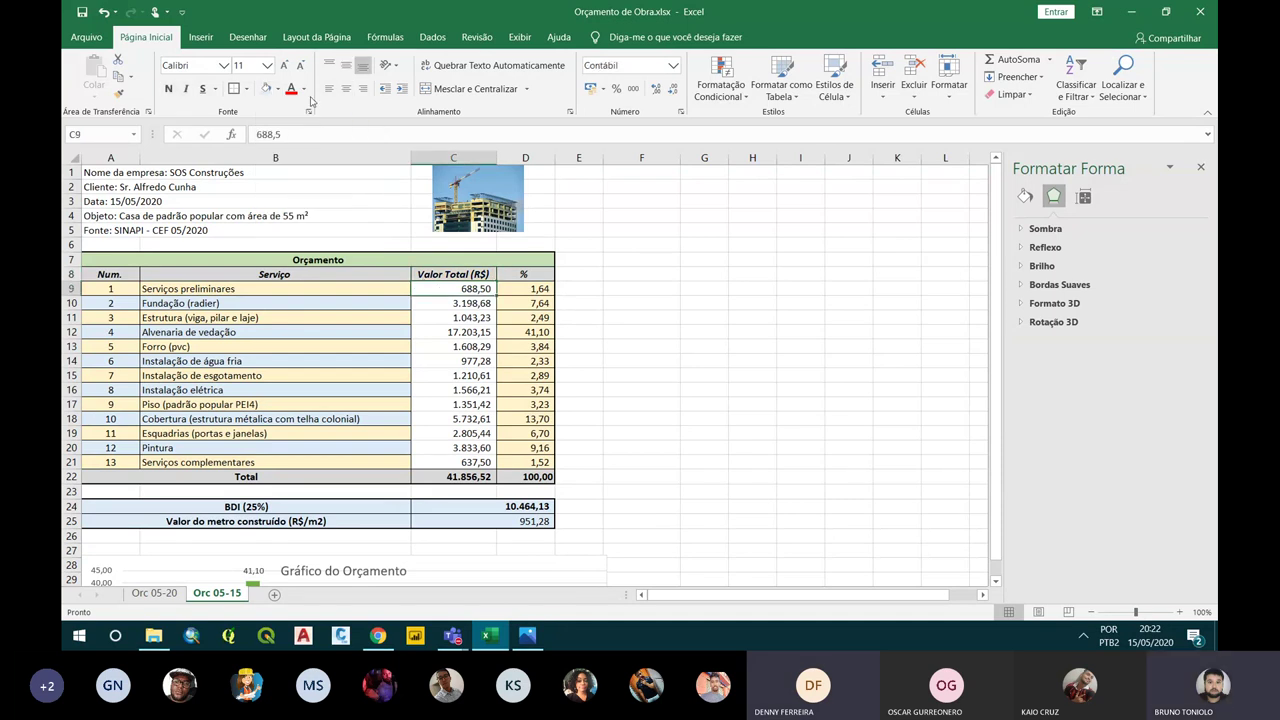
{"action": "left_click", "coordinate": [278, 89]}
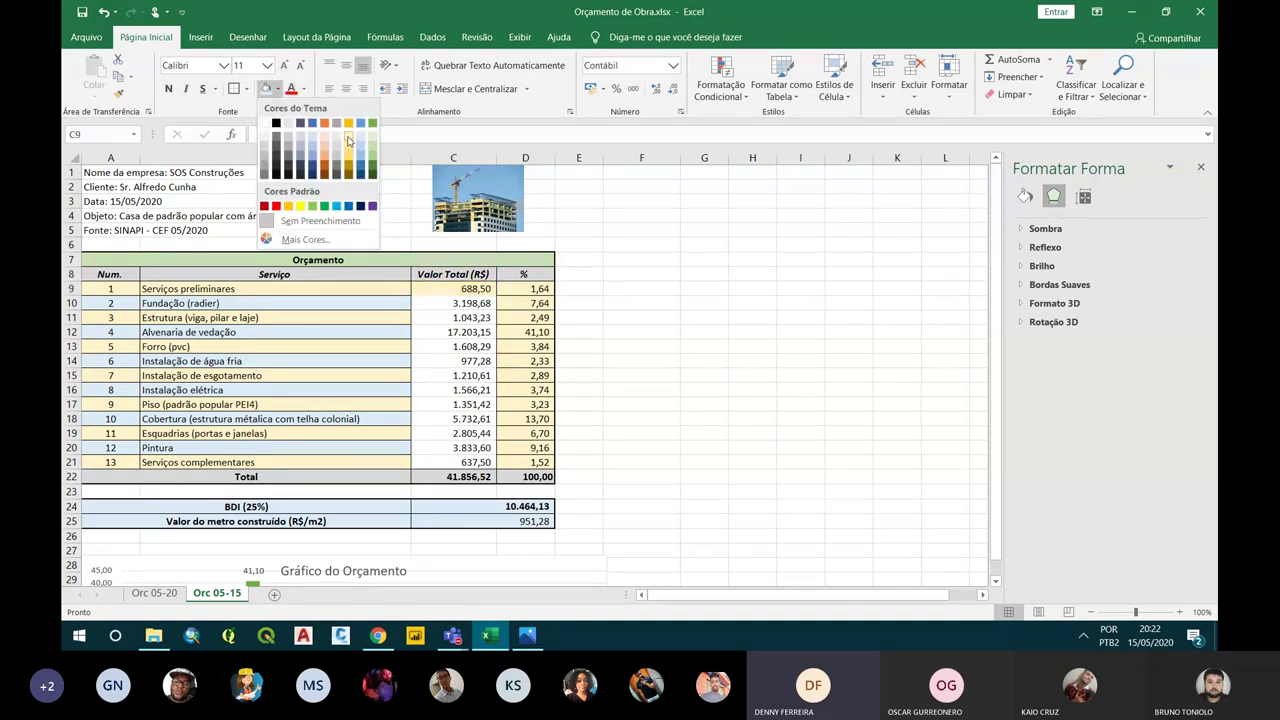
{"action": "left_click", "coordinate": [348, 141]}
{"action": "left_click", "coordinate": [330, 332]}
{"action": "left_click", "coordinate": [472, 303]}
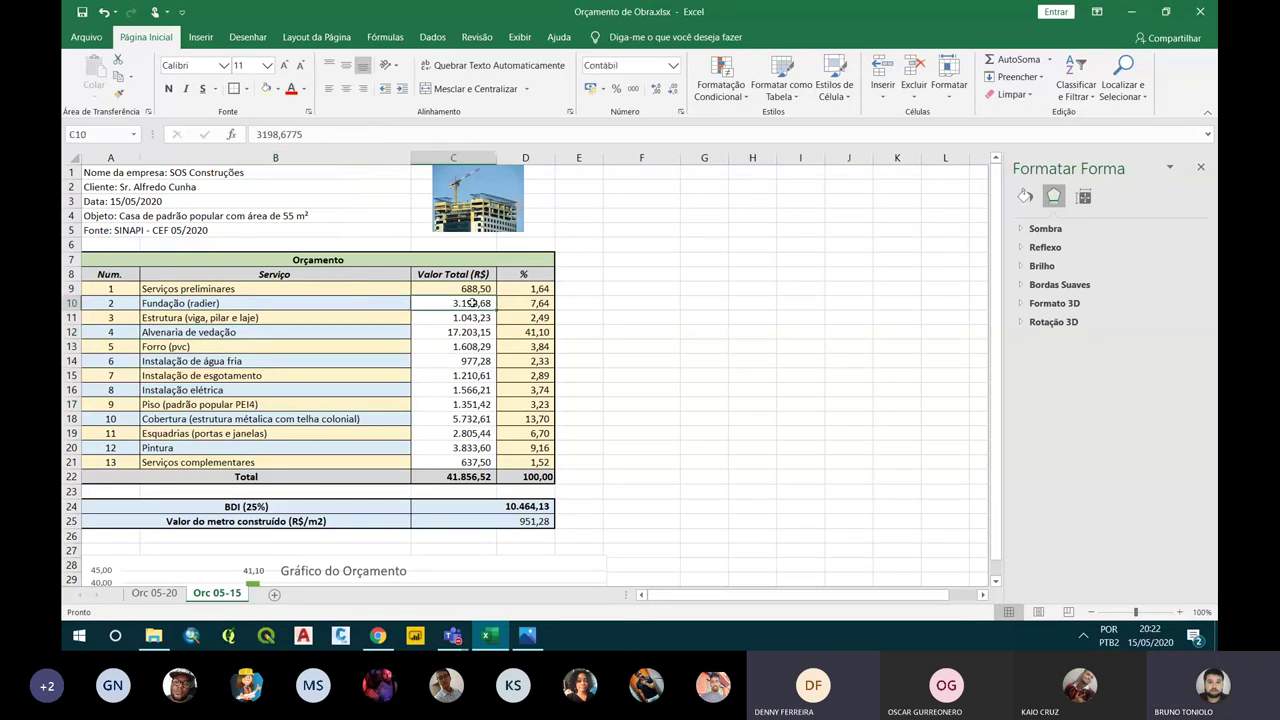
{"action": "left_click_drag", "start_coordinate": [472, 303], "coordinate": [527, 304]}
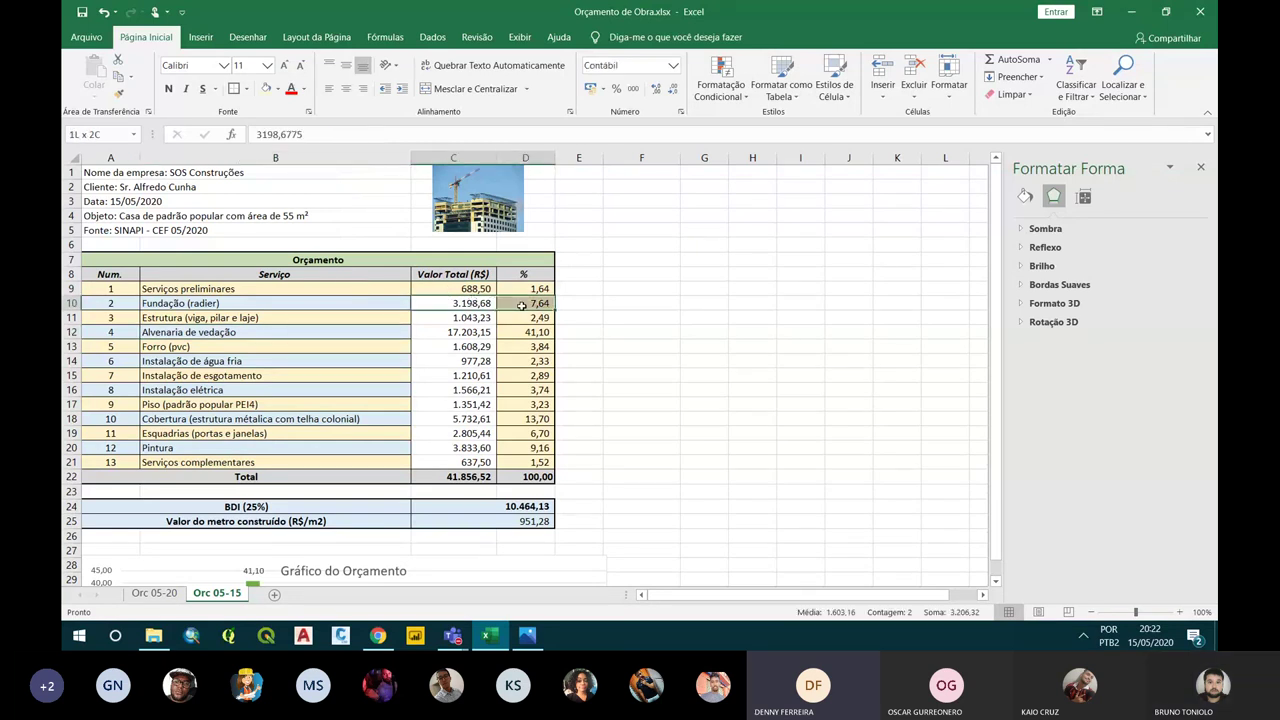
{"action": "left_click", "coordinate": [277, 89]}
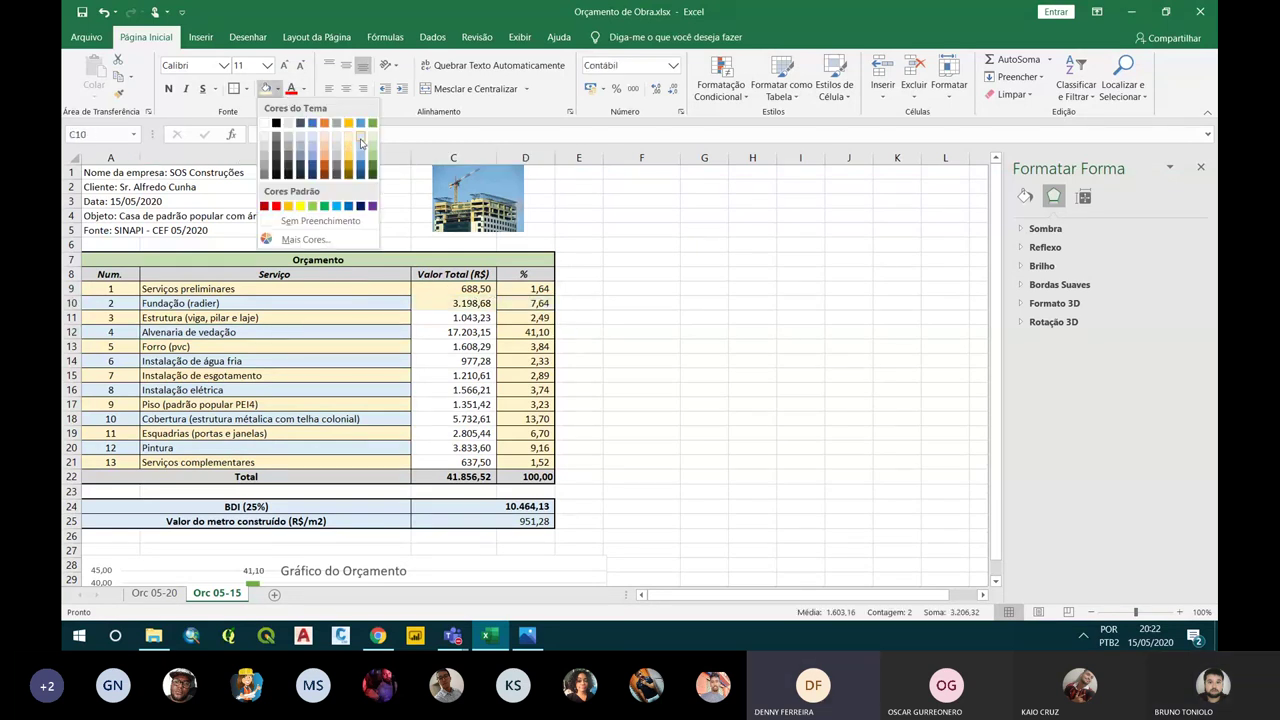
{"action": "left_click", "coordinate": [361, 138]}
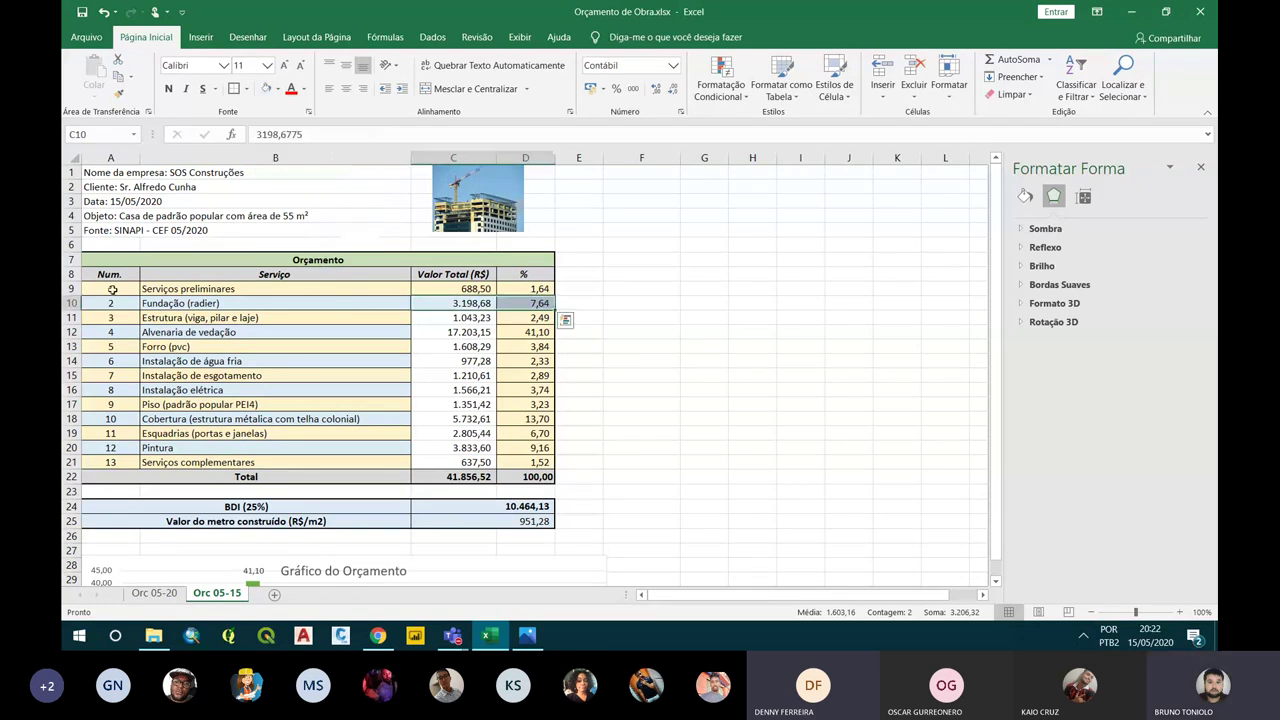
Remove the borders from budget rows 9 and 10
{"action": "left_click_drag", "start_coordinate": [112, 289], "coordinate": [499, 302]}
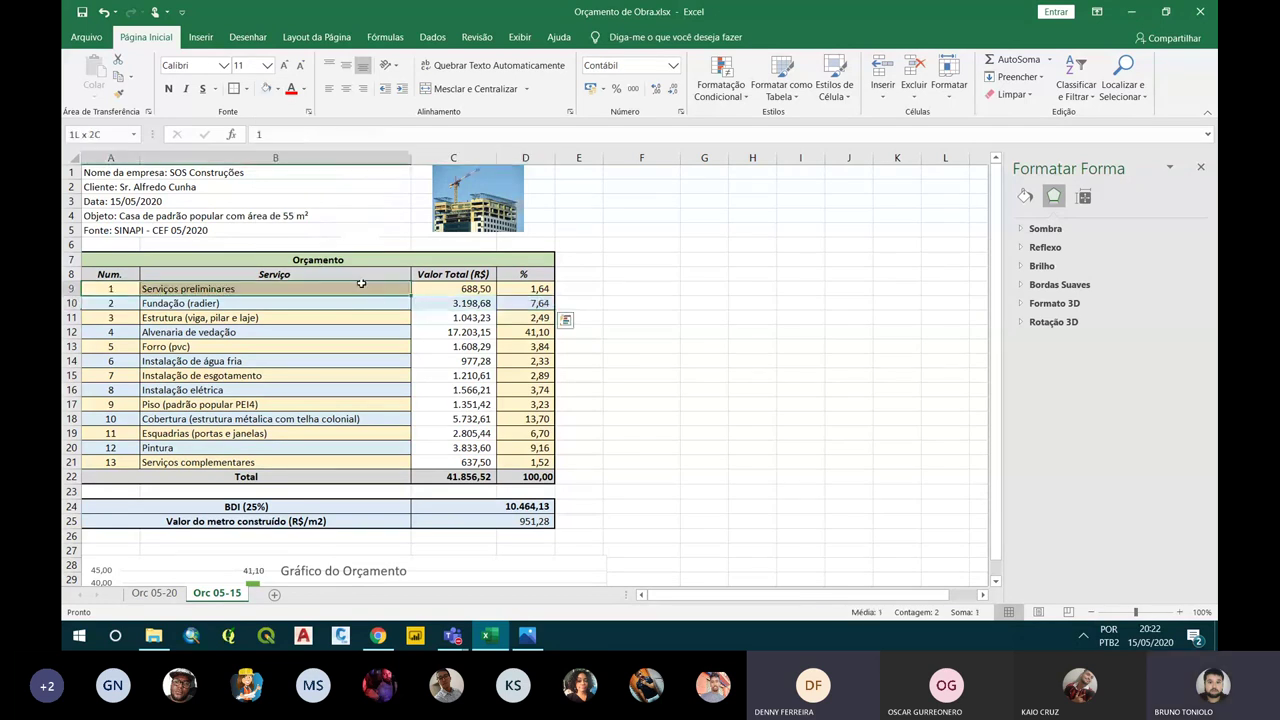
{"action": "left_click", "coordinate": [246, 89]}
{"action": "left_click", "coordinate": [231, 205]}
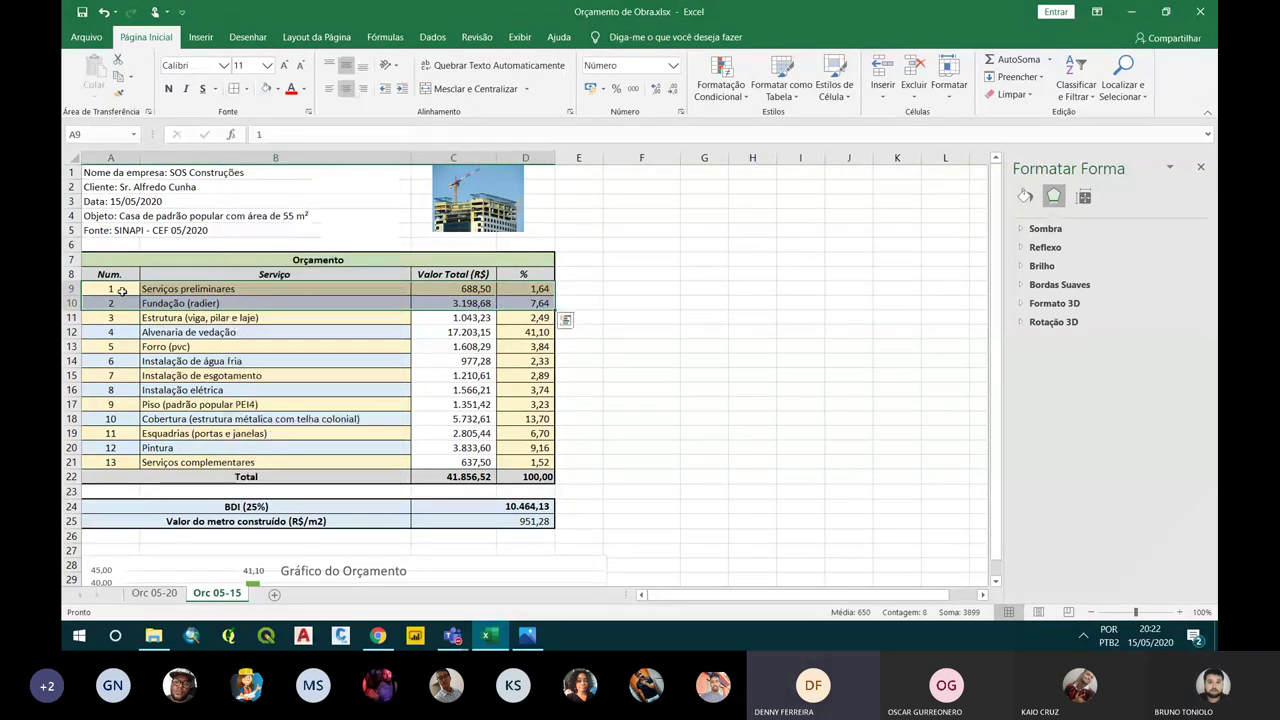
{"action": "left_click_drag", "start_coordinate": [111, 318], "coordinate": [525, 462]}
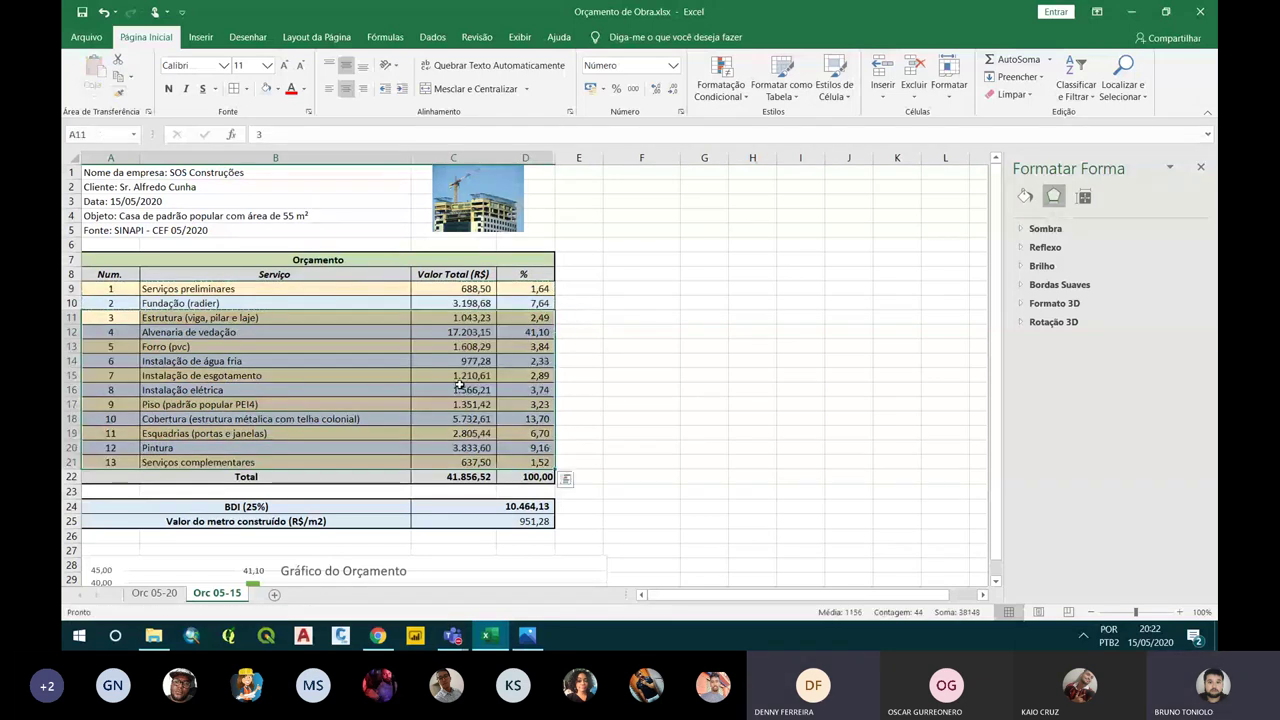
{"action": "left_click", "coordinate": [459, 380]}
Put a thick outside border around the budget table A7:D22
{"action": "left_click_drag", "start_coordinate": [273, 259], "coordinate": [535, 476]}
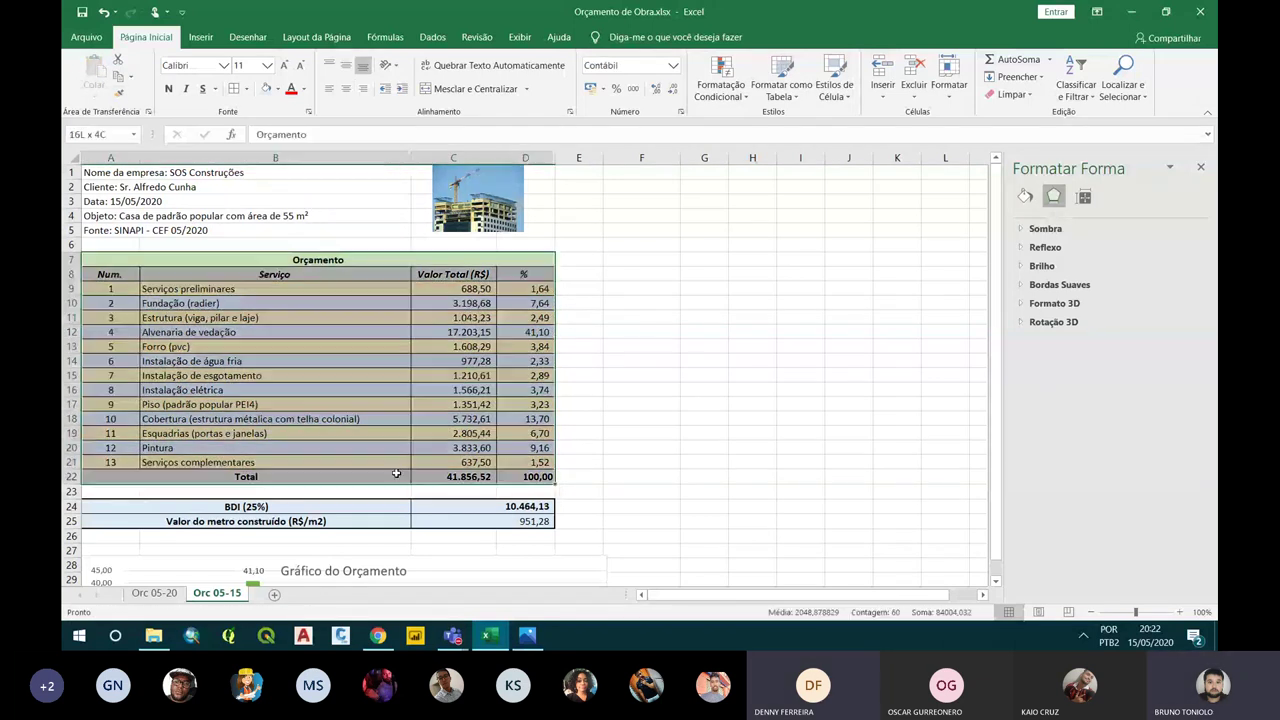
{"action": "left_click", "coordinate": [245, 88]}
{"action": "left_click", "coordinate": [240, 256]}
{"action": "left_click", "coordinate": [287, 345]}
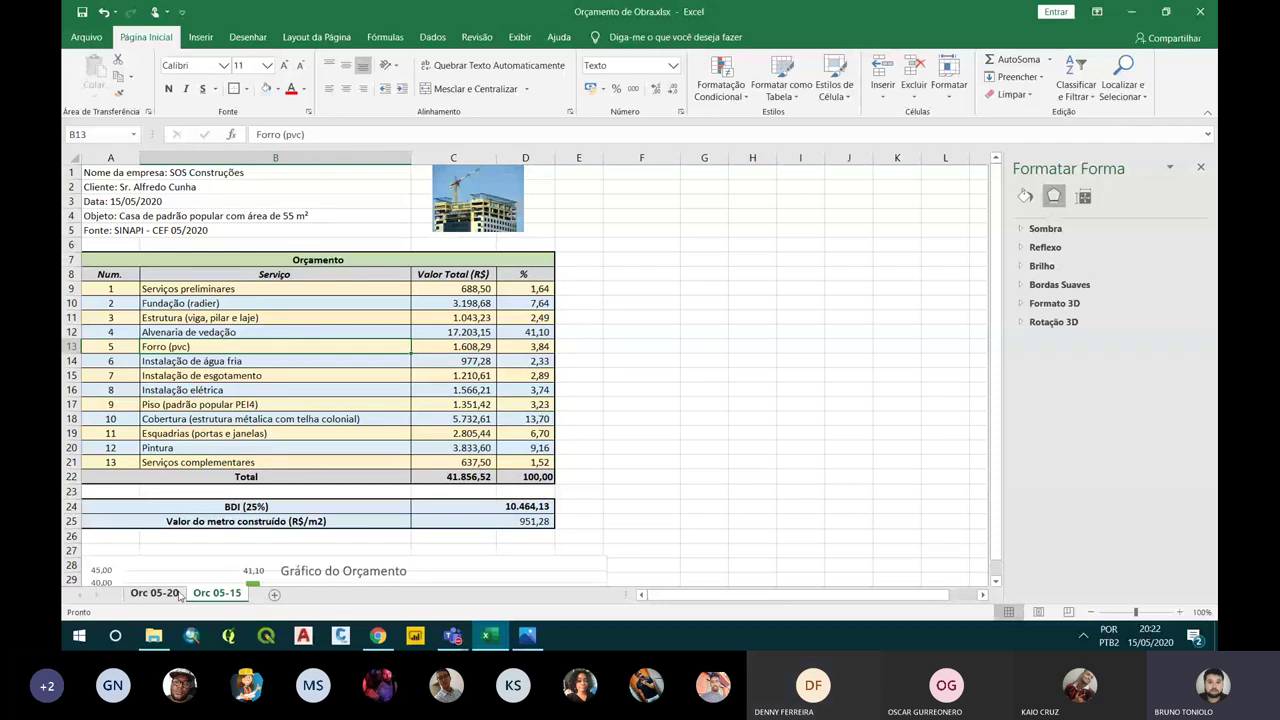
Compare Orc 05-20's 49.242,96 Total with Orc 05-15, ending on Orc 05-20
{"action": "left_click", "coordinate": [147, 594]}
{"action": "left_click", "coordinate": [472, 477]}
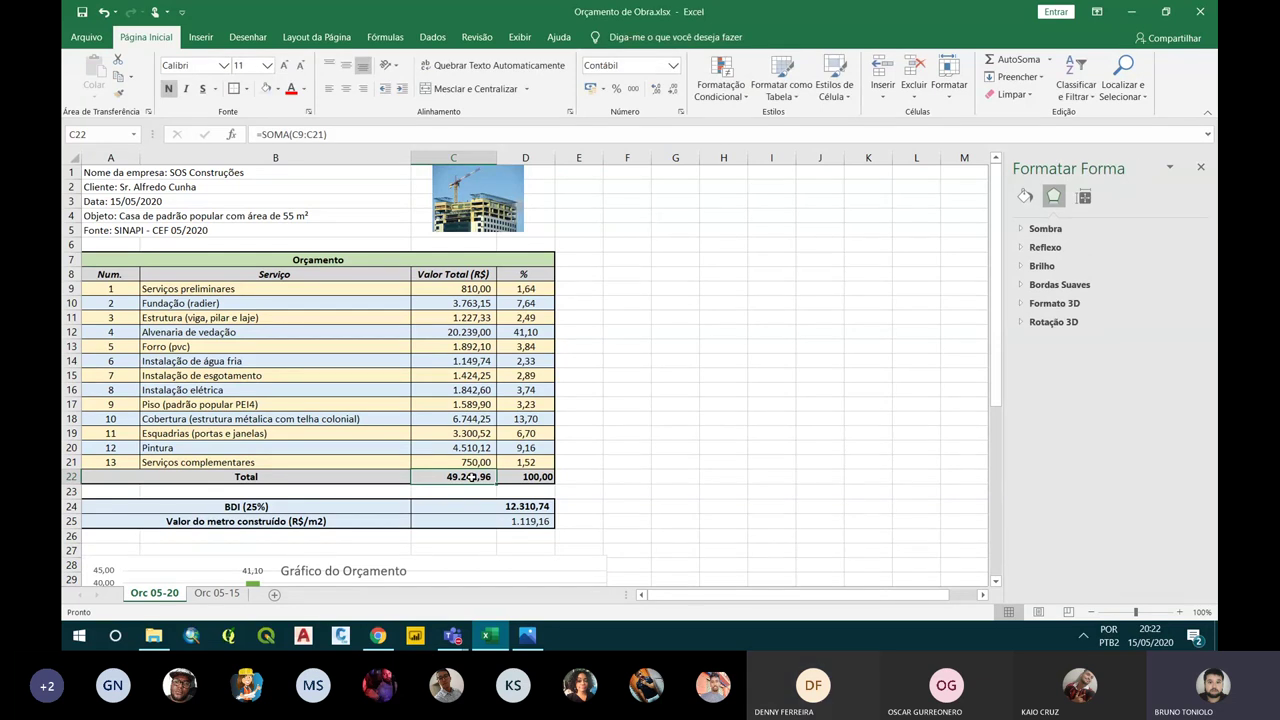
{"action": "left_click", "coordinate": [217, 593]}
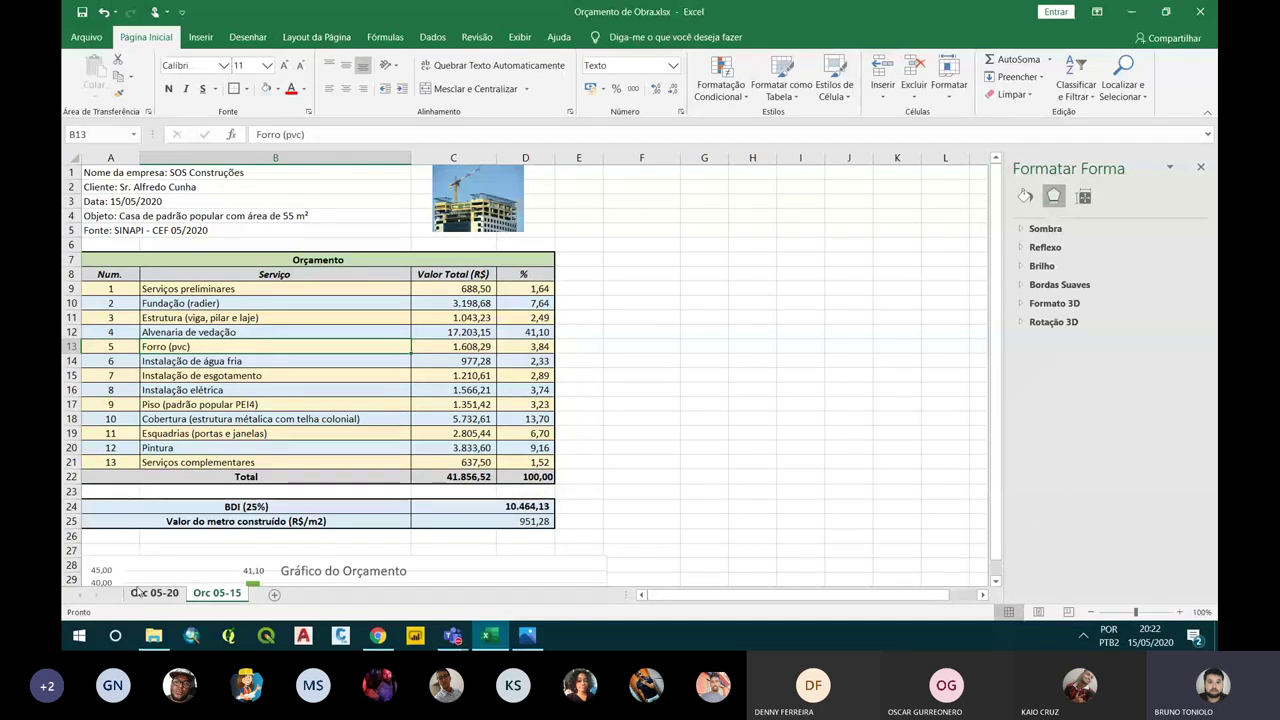
{"action": "left_click", "coordinate": [139, 593]}
{"action": "scroll", "coordinate": [443, 325], "scroll_direction": "up", "scroll_amount": 1}
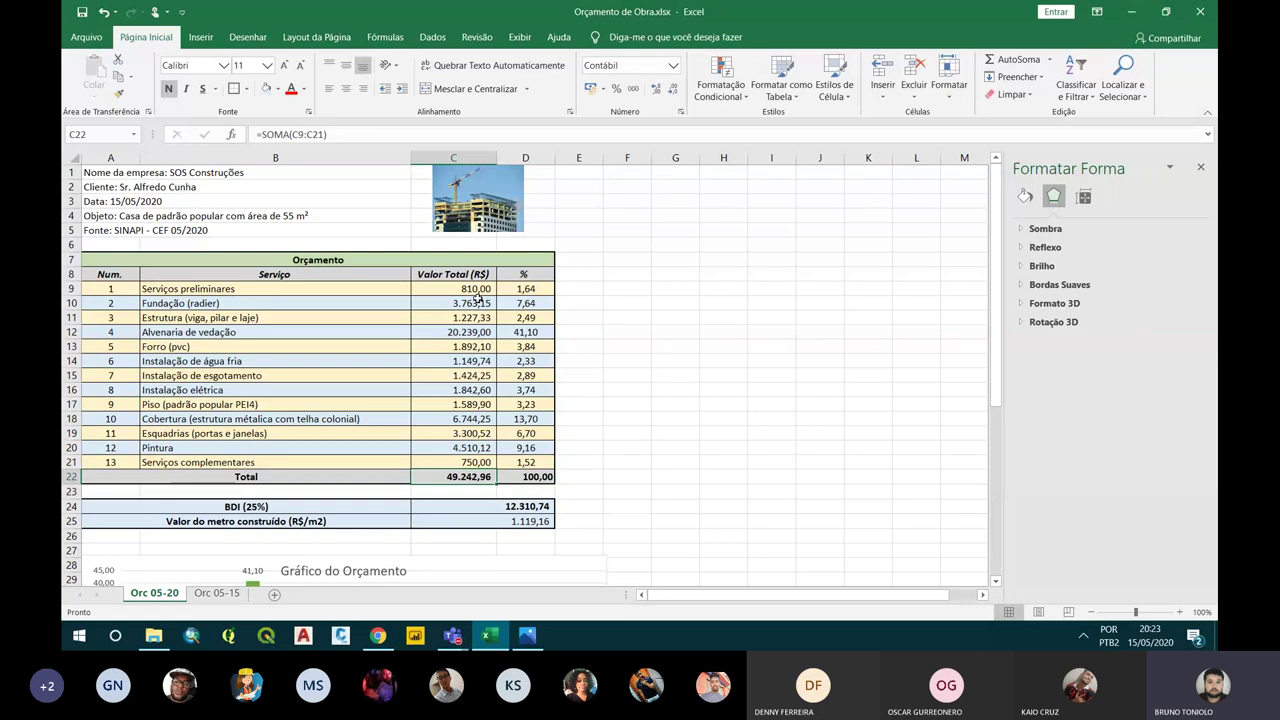
Label B26 'Média' and enter =MÉDIA(C9:C21) in C26, giving 3.787,92
{"action": "left_click", "coordinate": [329, 541]}
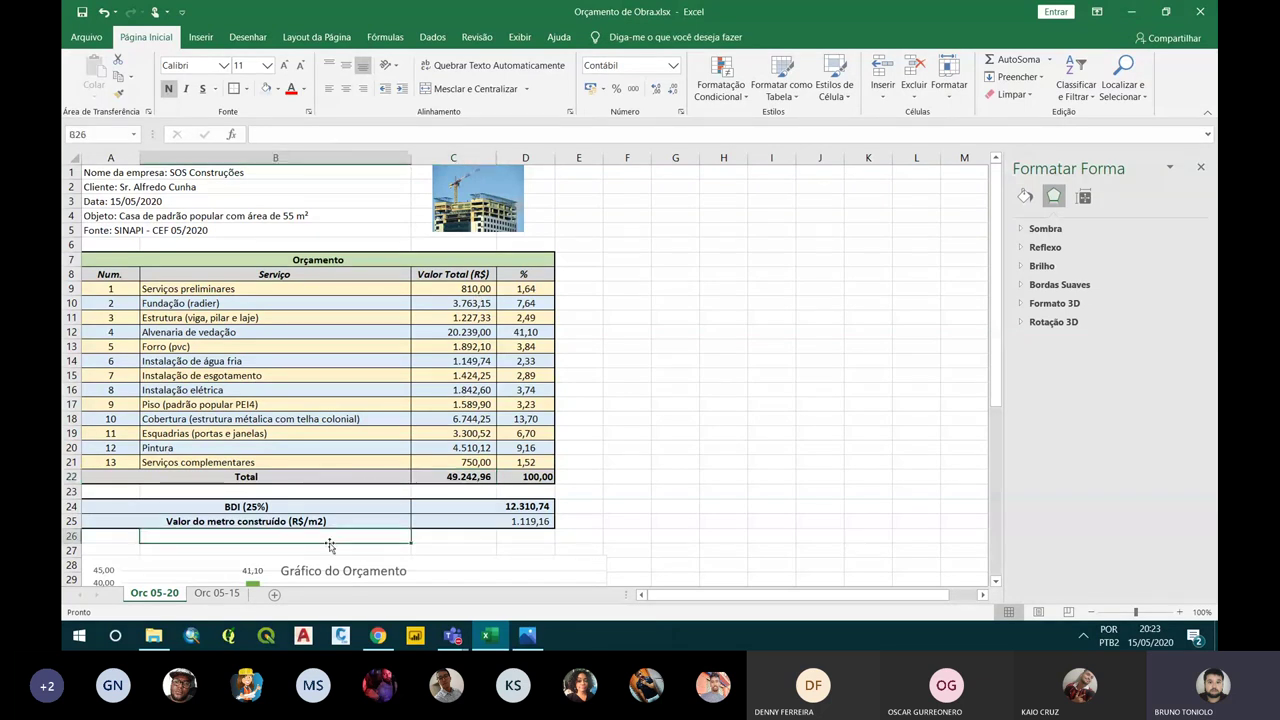
{"action": "type", "text": "Média"}
{"action": "key", "text": "Tab"}
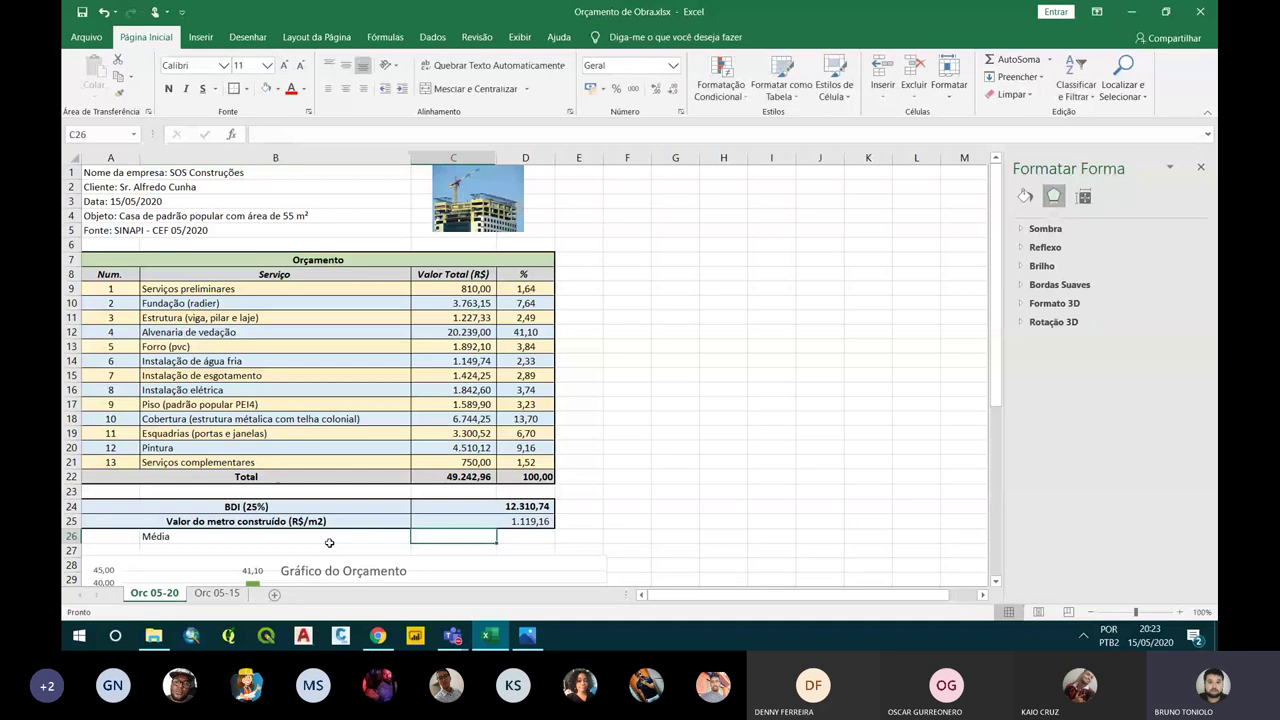
{"action": "type", "text": "="}
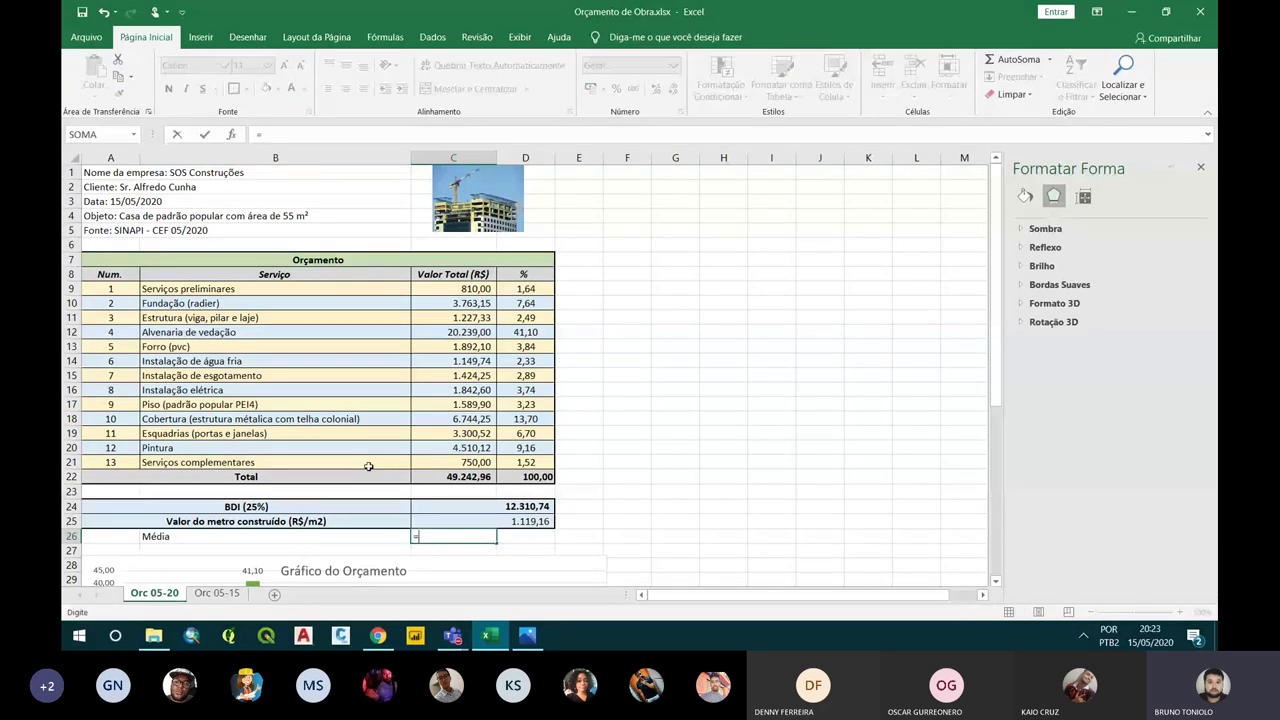
{"action": "type", "text": "média"}
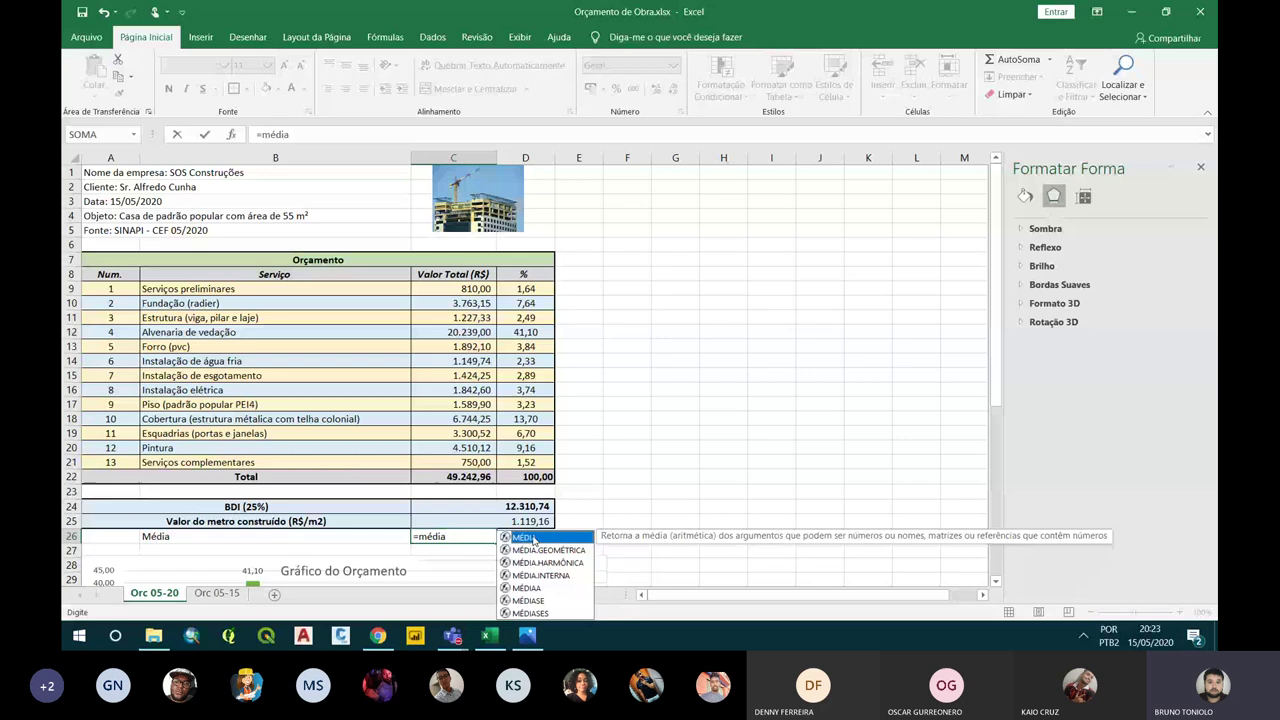
{"action": "double_click", "coordinate": [533, 540]}
{"action": "left_click_drag", "start_coordinate": [471, 288], "coordinate": [474, 462]}
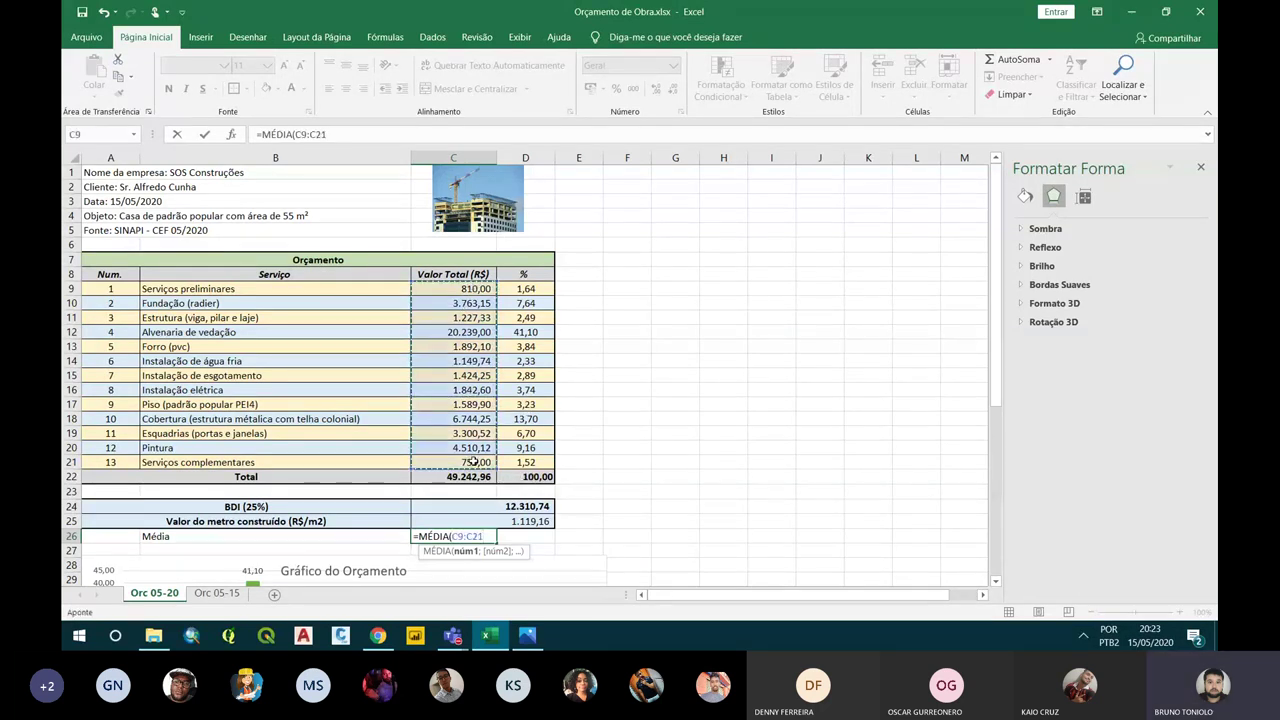
{"action": "key", "text": "Return"}
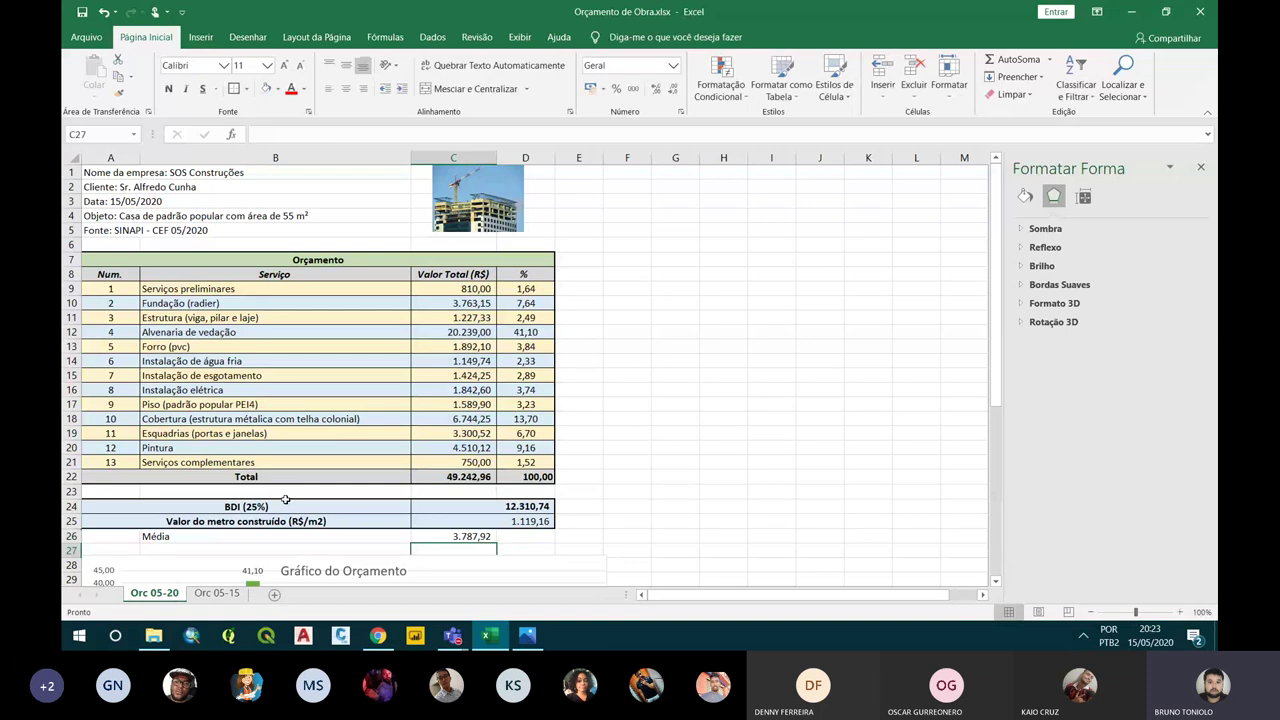
Move the budget chart slightly lower below the new row
{"action": "mouse_move", "coordinate": [210, 540]}
{"action": "left_mouse_down"}
{"action": "mouse_move", "coordinate": [406, 522]}
{"action": "mouse_move", "coordinate": [445, 537]}
{"action": "left_mouse_up"}
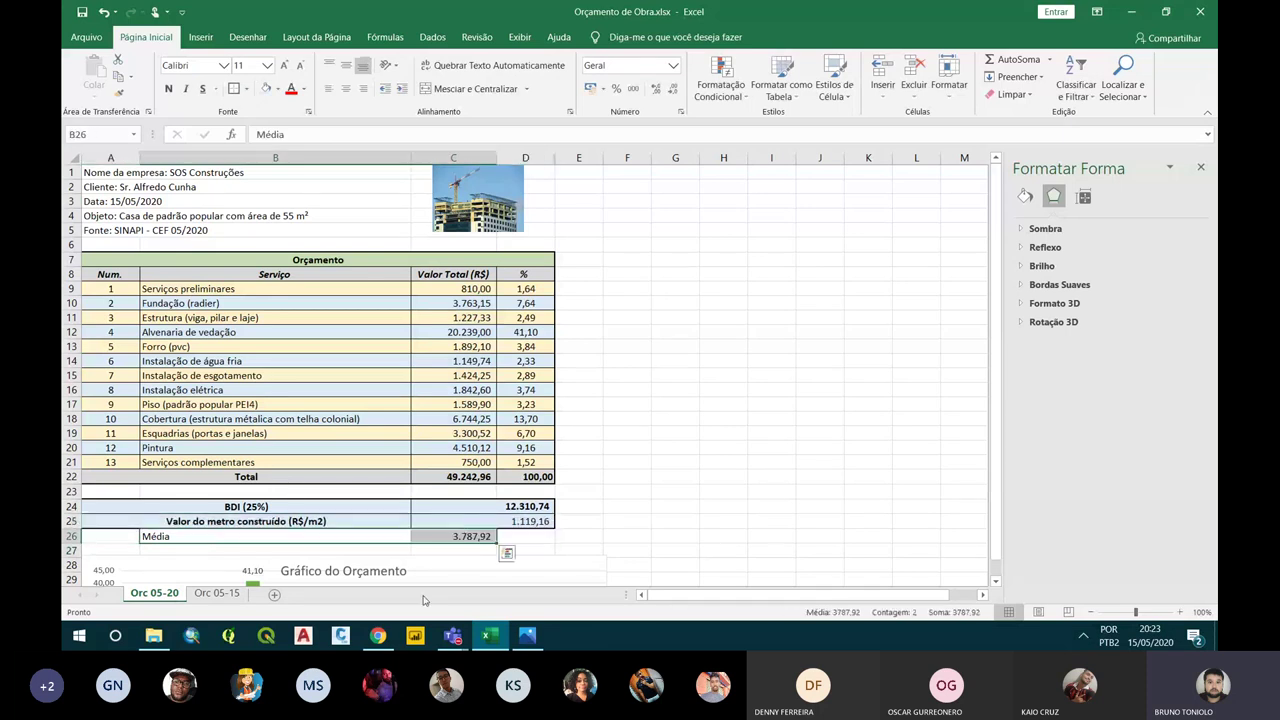
{"action": "scroll", "coordinate": [446, 451], "scroll_direction": "down", "scroll_amount": 1}
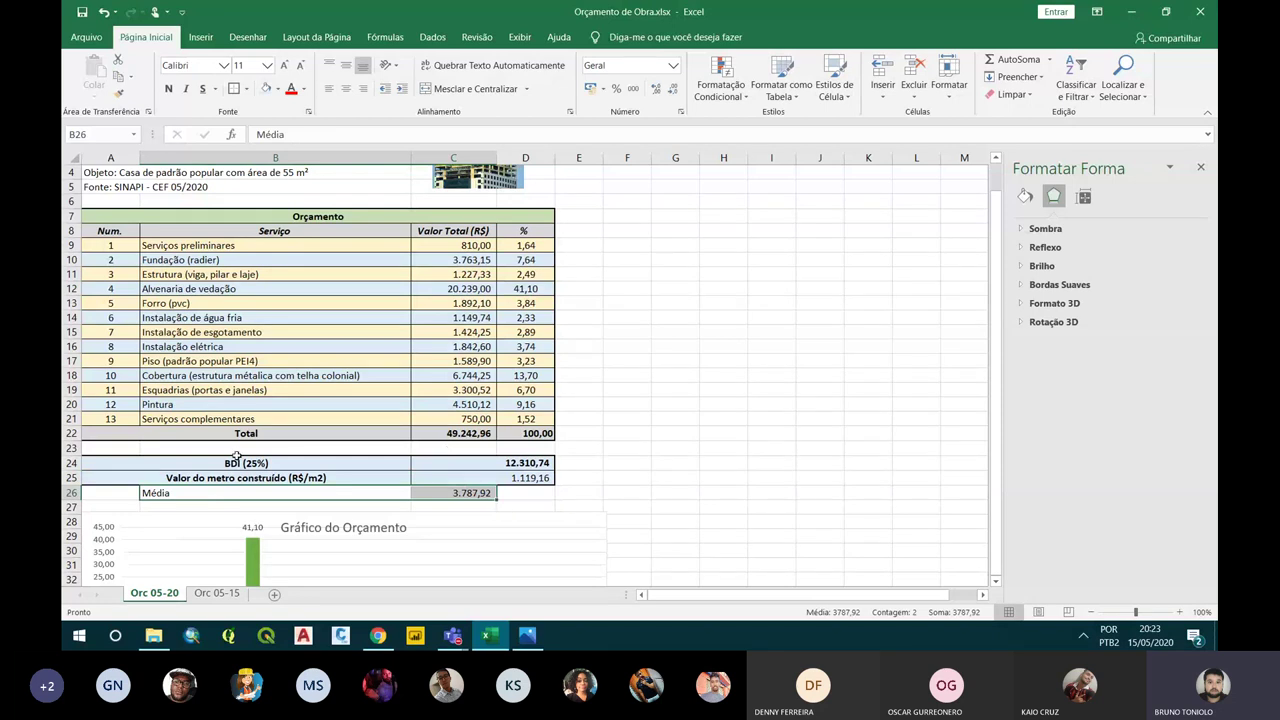
{"action": "scroll", "coordinate": [498, 347], "scroll_direction": "down", "scroll_amount": 4}
{"action": "left_click_drag", "start_coordinate": [498, 347], "coordinate": [473, 385]}
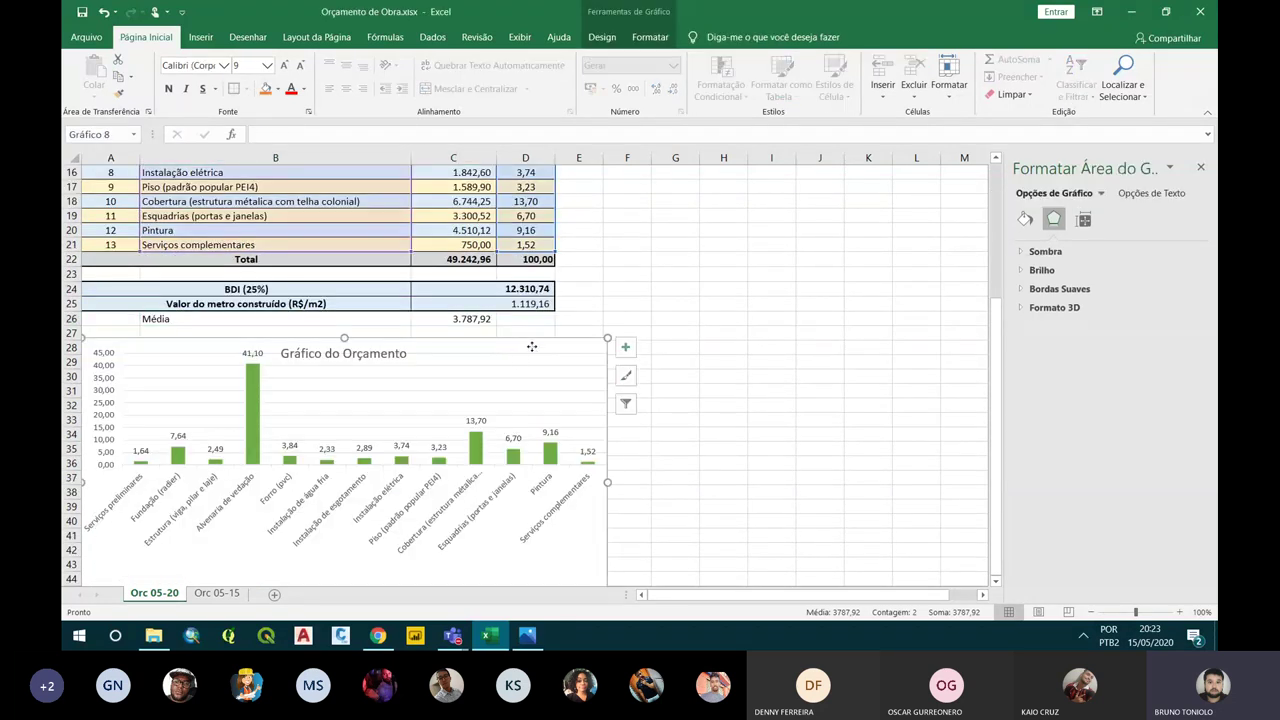
{"action": "scroll", "coordinate": [473, 385], "scroll_direction": "up", "scroll_amount": 5}
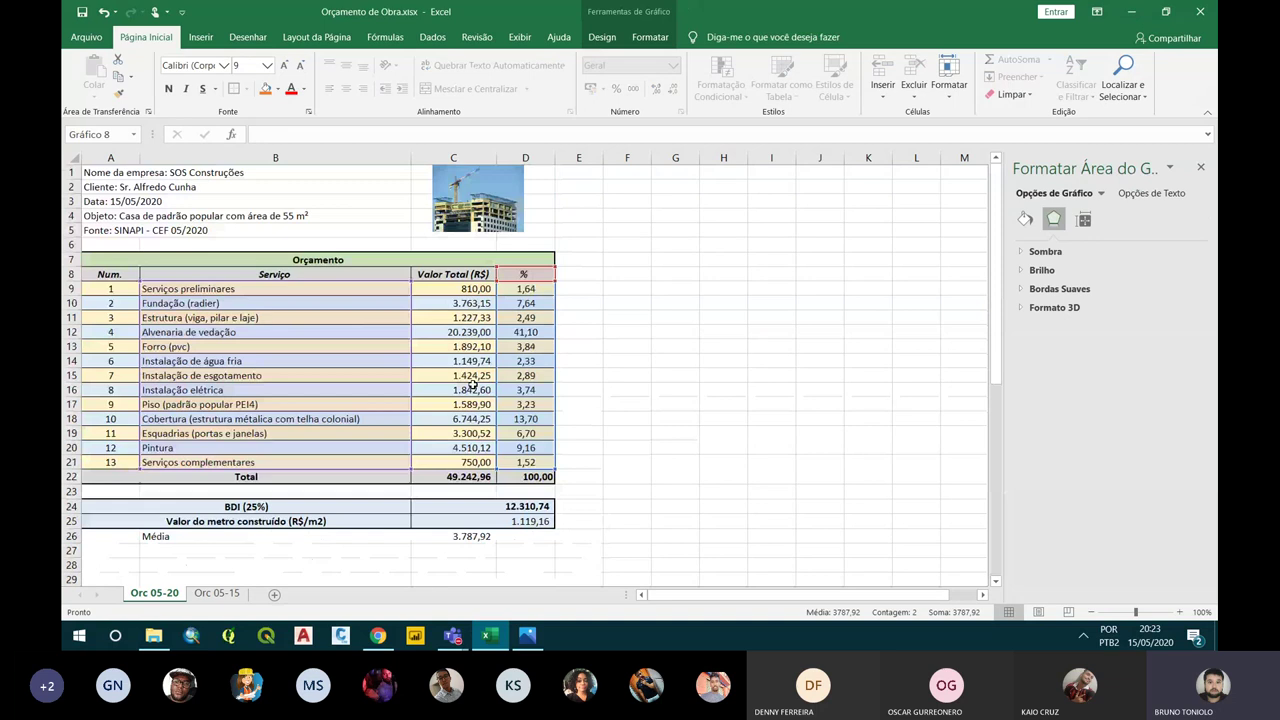
{"action": "left_click", "coordinate": [453, 361]}
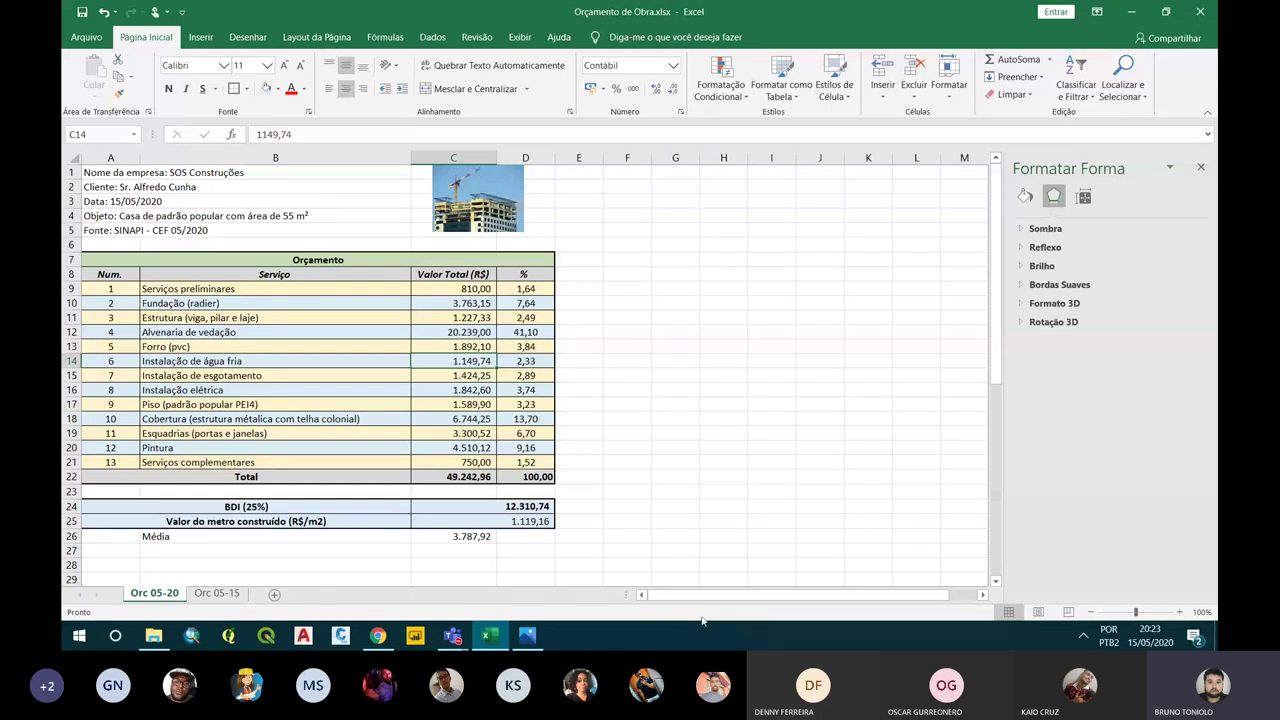
{"action": "left_click", "coordinate": [525, 418]}
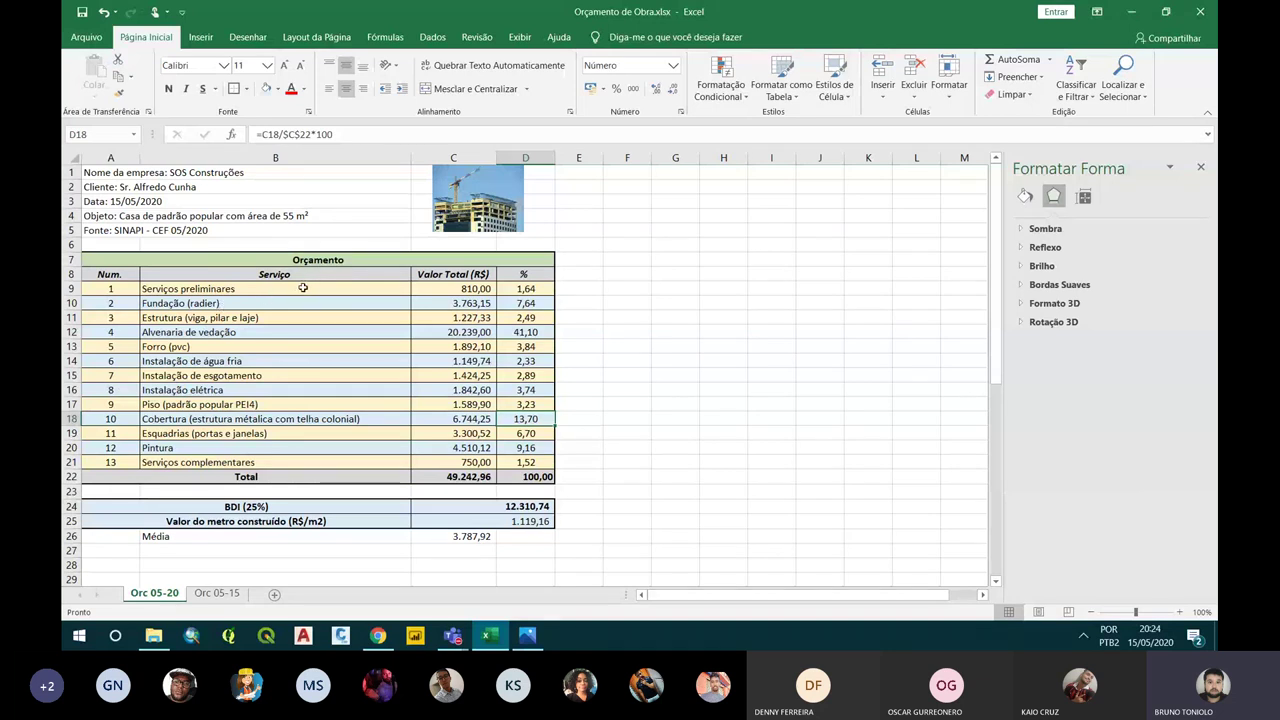
{"action": "left_click_drag", "start_coordinate": [302, 288], "coordinate": [318, 461]}
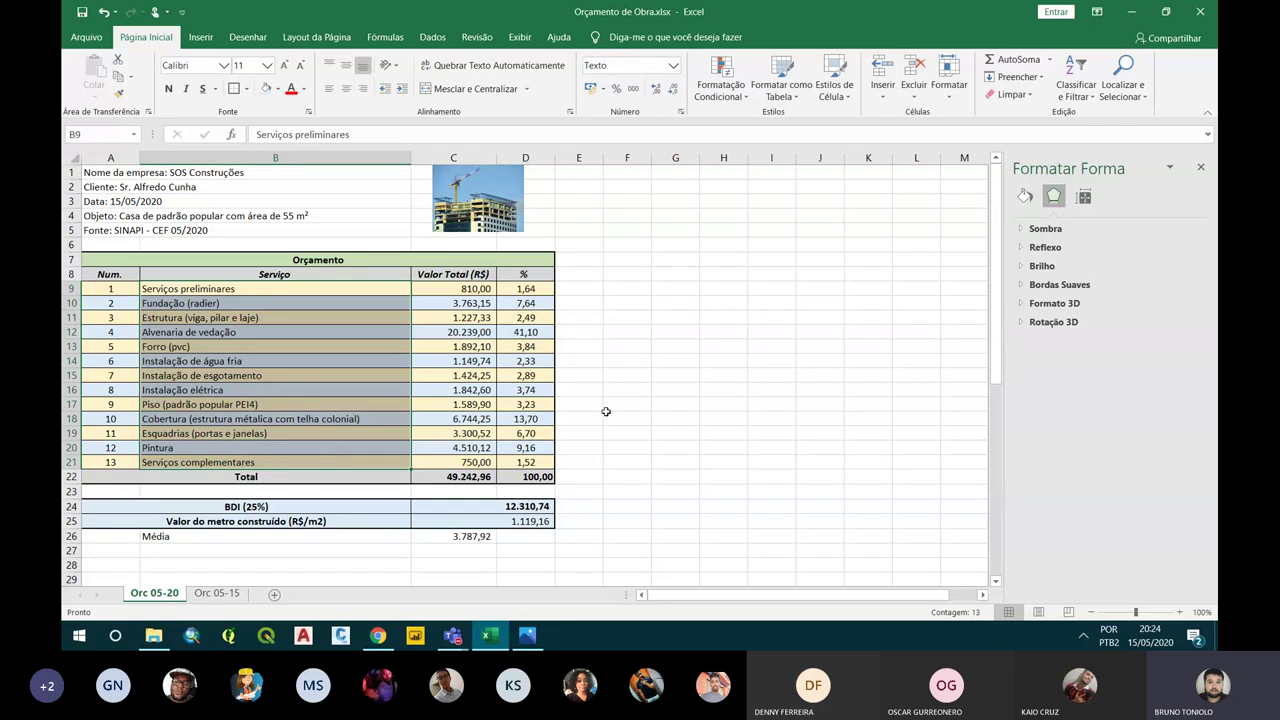
Select C9:C21 and add Mínimo (750,00) and Máximo (20.239,00) to the status bar
{"action": "left_click", "coordinate": [458, 289]}
{"action": "left_click_drag", "start_coordinate": [458, 289], "coordinate": [488, 470]}
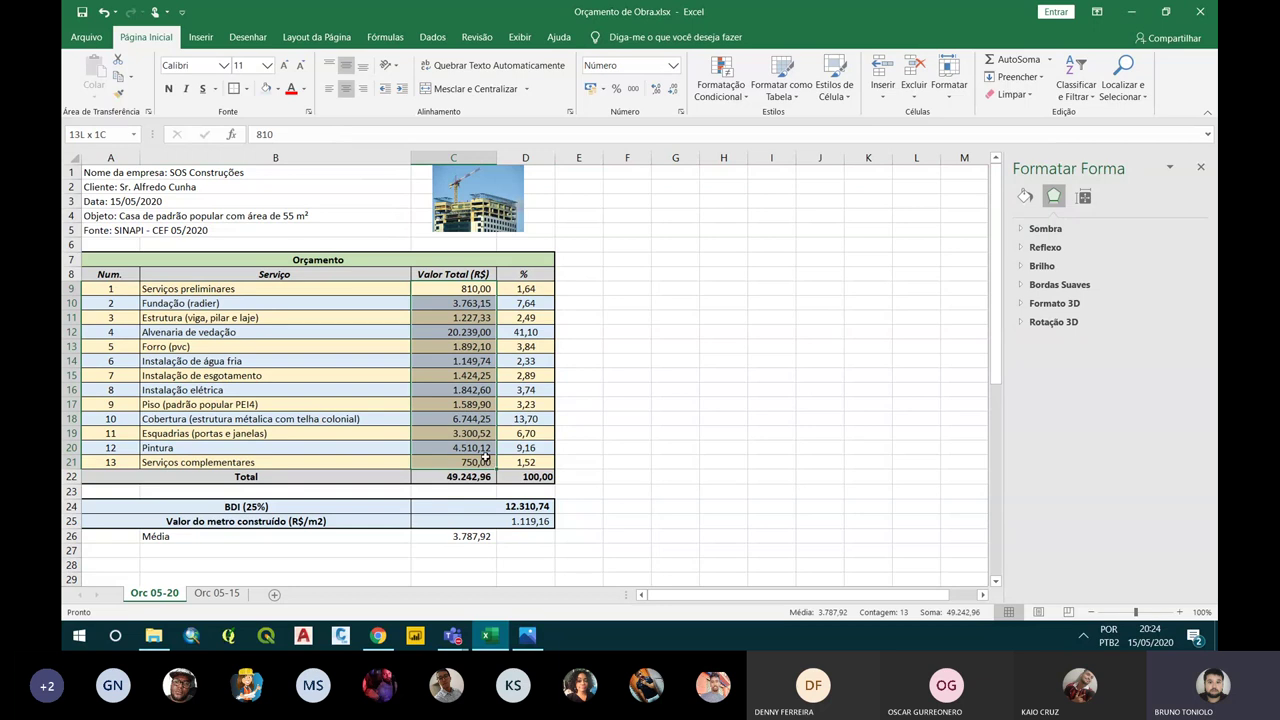
{"action": "left_click_drag", "start_coordinate": [488, 470], "coordinate": [485, 458]}
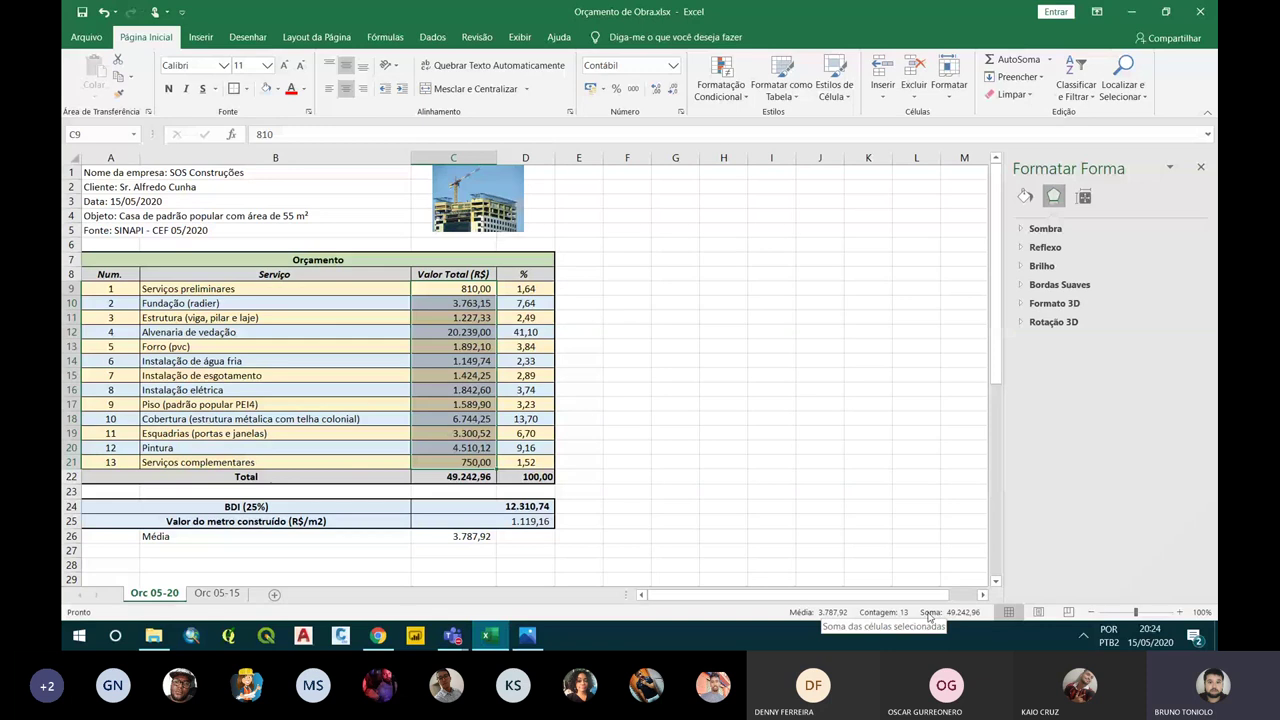
{"action": "right_click", "coordinate": [778, 615]}
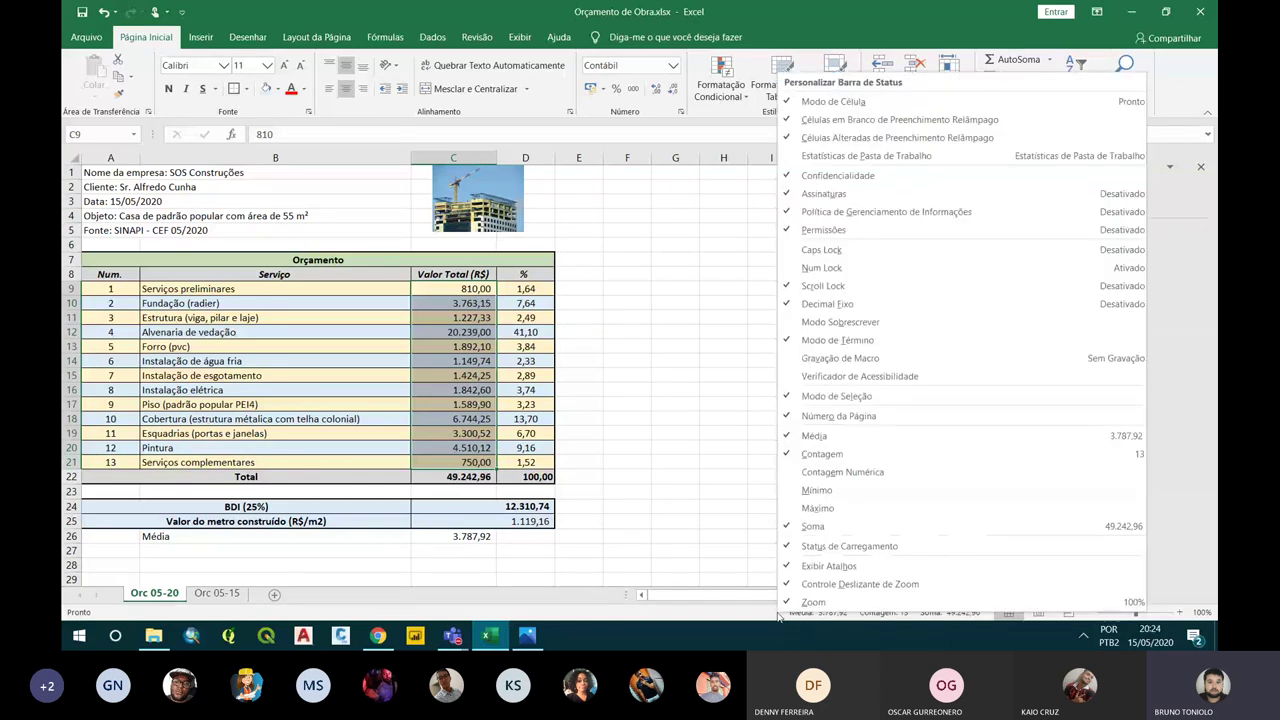
{"action": "left_click", "coordinate": [835, 490]}
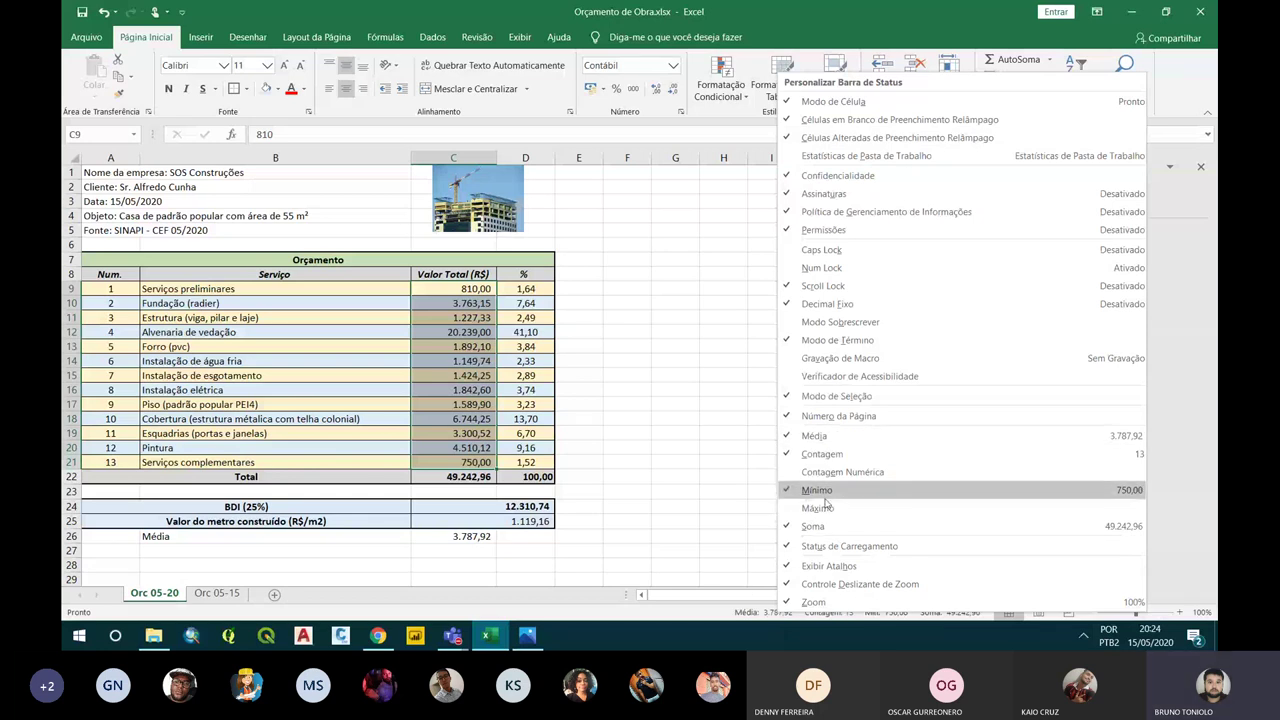
{"action": "left_click", "coordinate": [827, 508]}
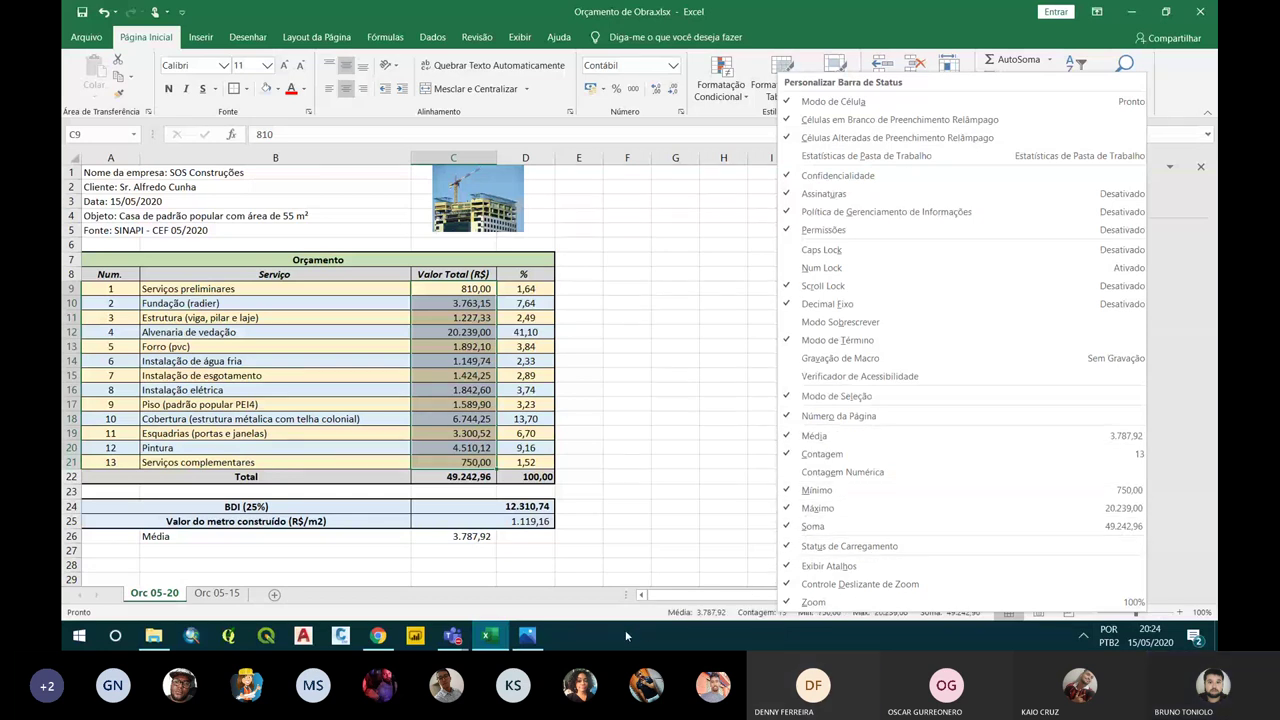
{"action": "left_click", "coordinate": [686, 622]}
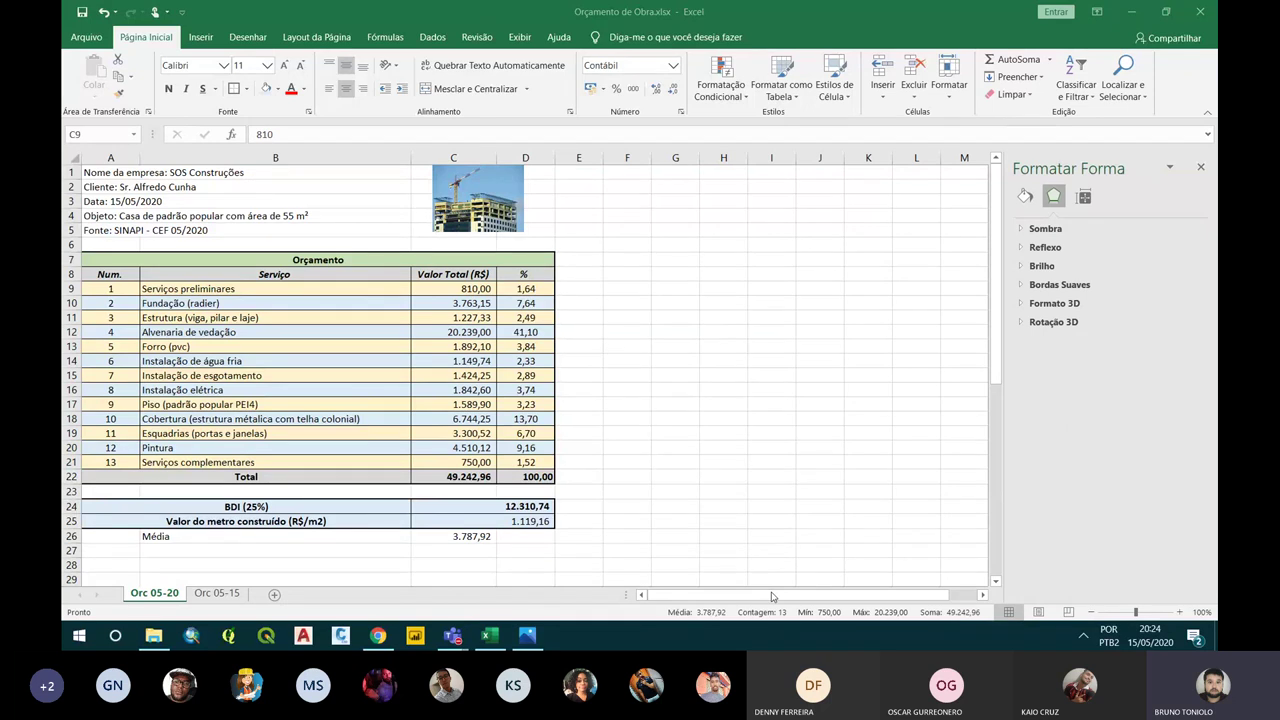
Relabel B26 as Valor Médio and enter Valor Mínimo in B27
{"action": "scroll", "coordinate": [550, 530], "scroll_direction": "down", "scroll_amount": 1}
{"action": "left_click", "coordinate": [363, 522]}
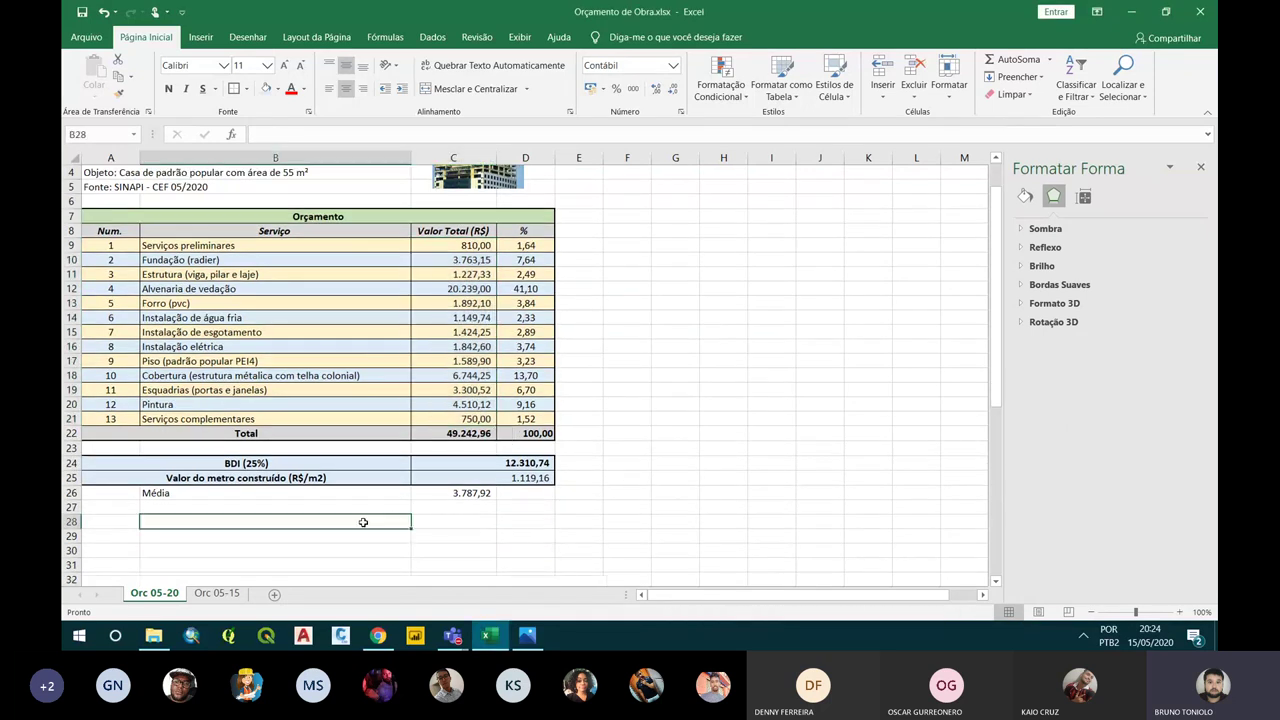
{"action": "left_click", "coordinate": [278, 510]}
{"action": "key", "text": "Up"}
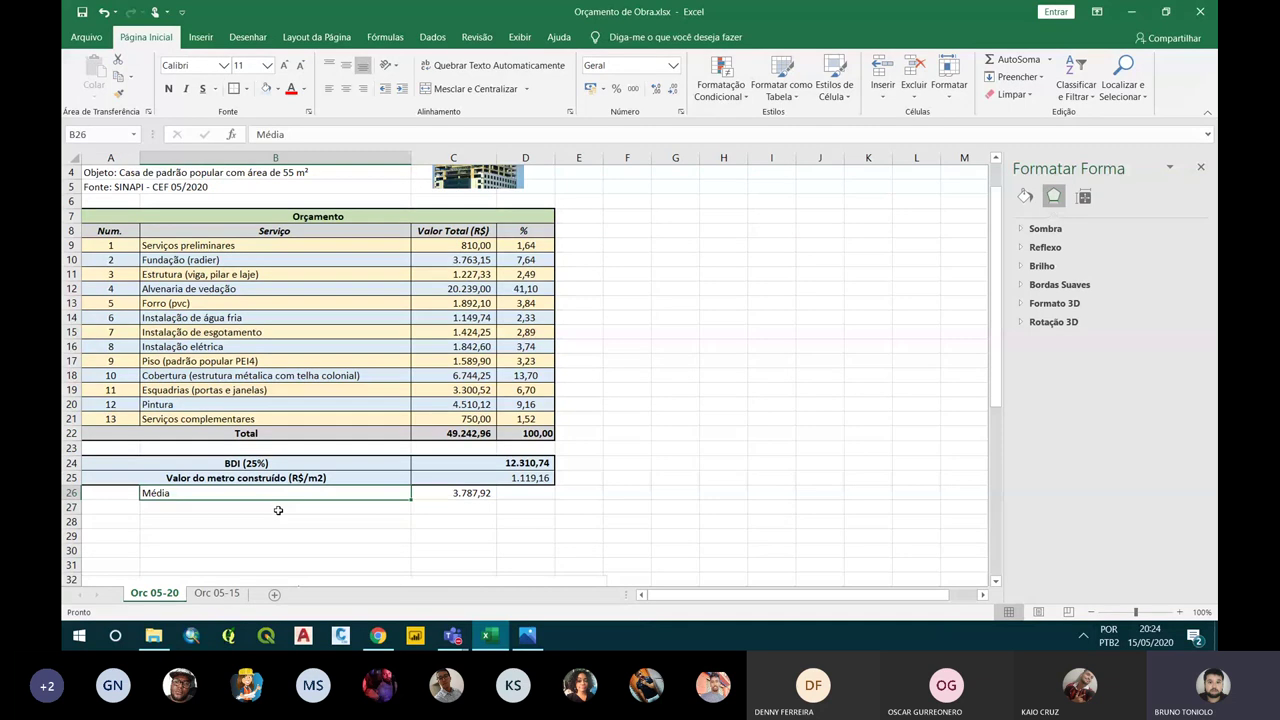
{"action": "type", "text": "Valor Médio"}
{"action": "key", "text": "Return"}
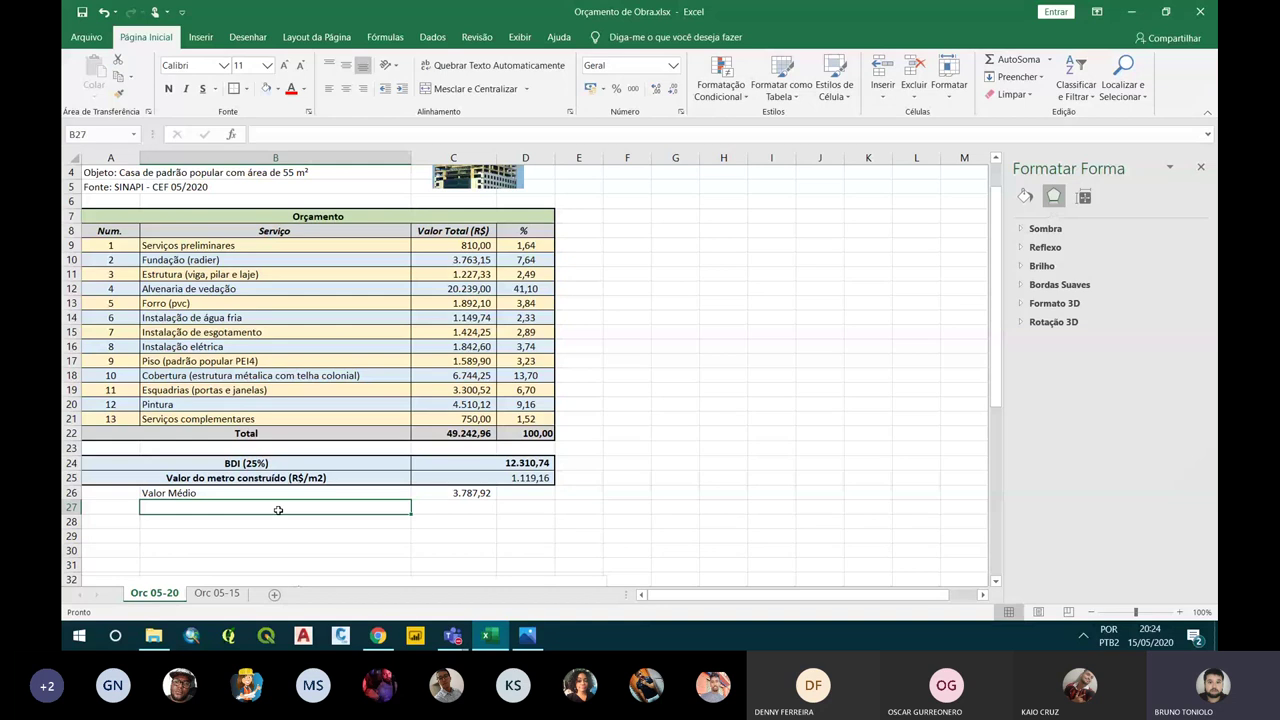
{"action": "type", "text": "Valor Mínimo"}
{"action": "key", "text": "Return"}
Enter Valor Máximo in B28, fixing the mistyped label
{"action": "type", "text": "valor"}
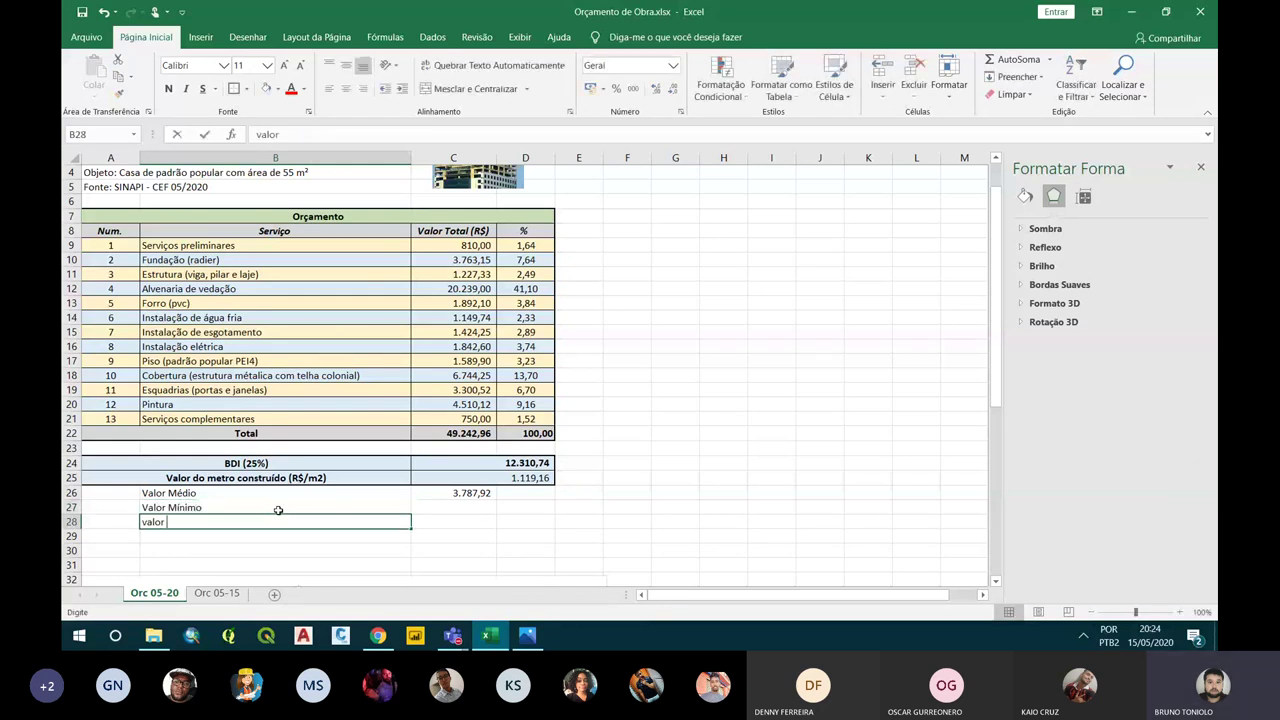
{"action": "key", "text": "BackSpace"}
{"action": "key", "text": "BackSpace"}
{"action": "key", "text": "BackSpace"}
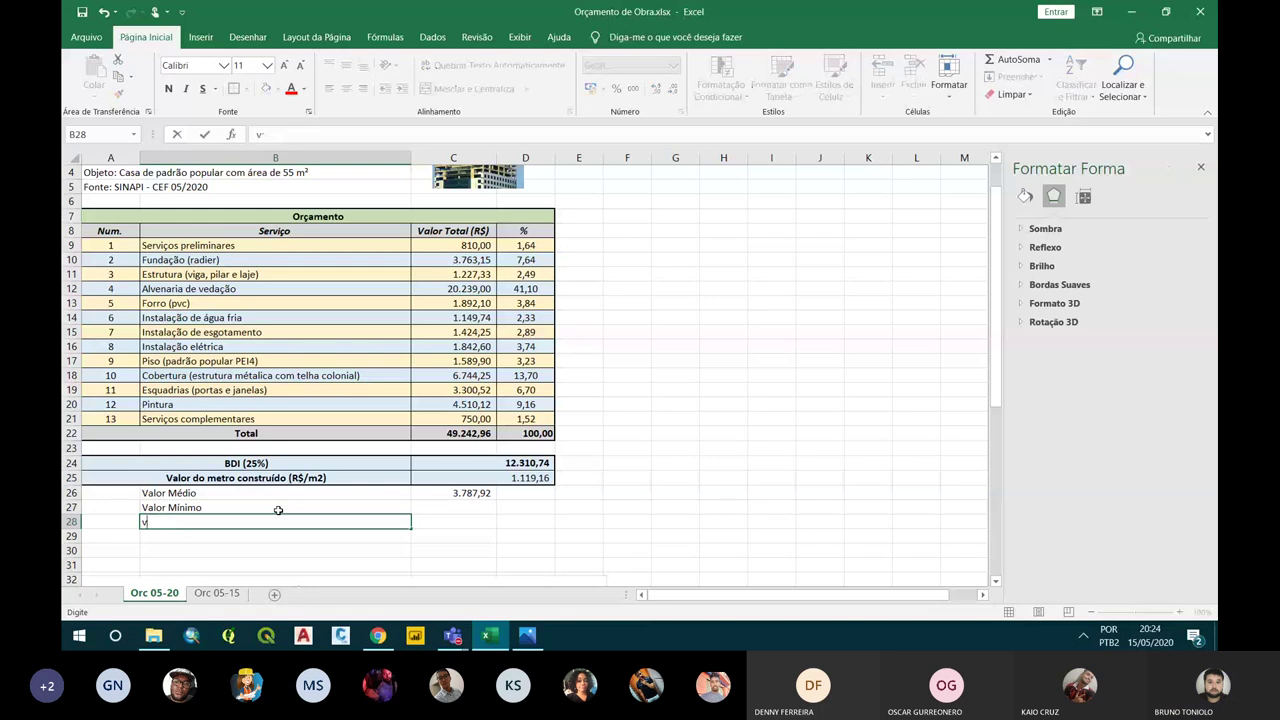
{"action": "key", "text": "BackSpace"}
{"action": "type", "text": "VAL"}
{"action": "key", "text": "BackSpace"}
{"action": "key", "text": "BackSpace"}
{"action": "type", "text": "alor Máxim"}
{"action": "key", "text": "Return"}
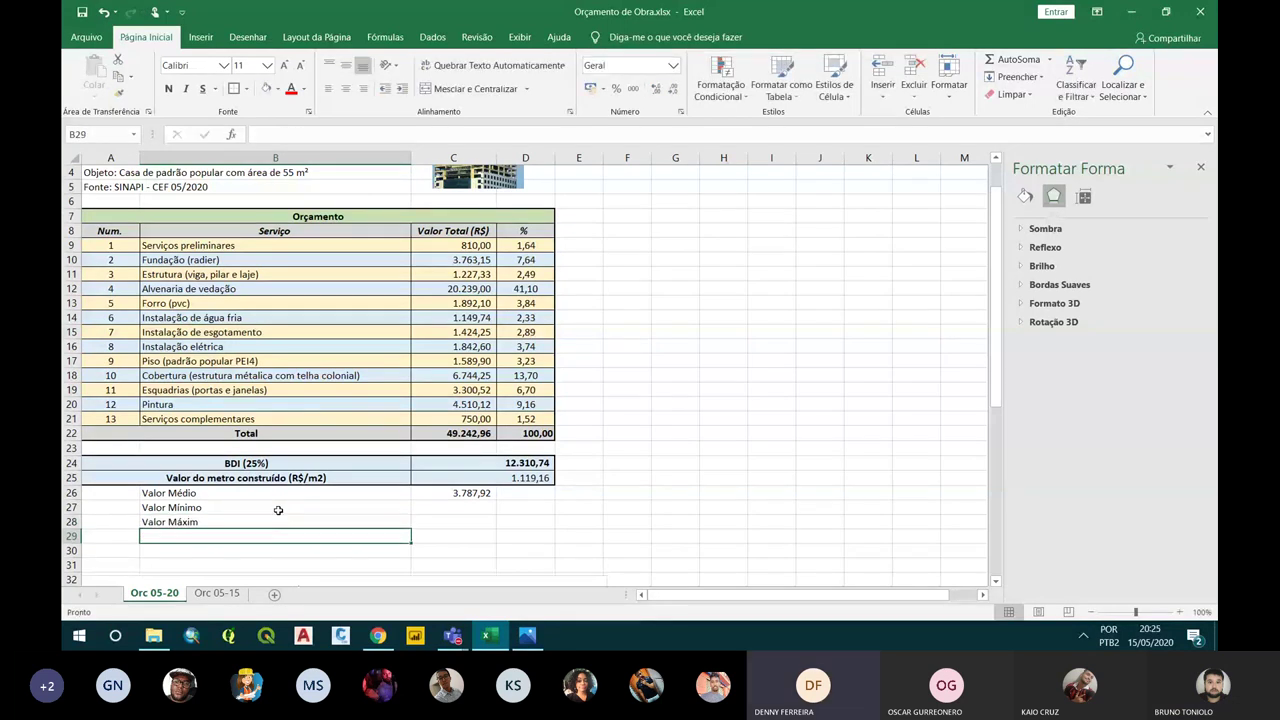
{"action": "key", "text": "Up"}
{"action": "key", "text": "F2"}
{"action": "type", "text": "o"}
{"action": "key", "text": "Return"}
Begin the minimum formula in C27 with =mí
{"action": "key", "text": "Up"}
{"action": "key", "text": "Right"}
{"action": "key", "text": "Up"}
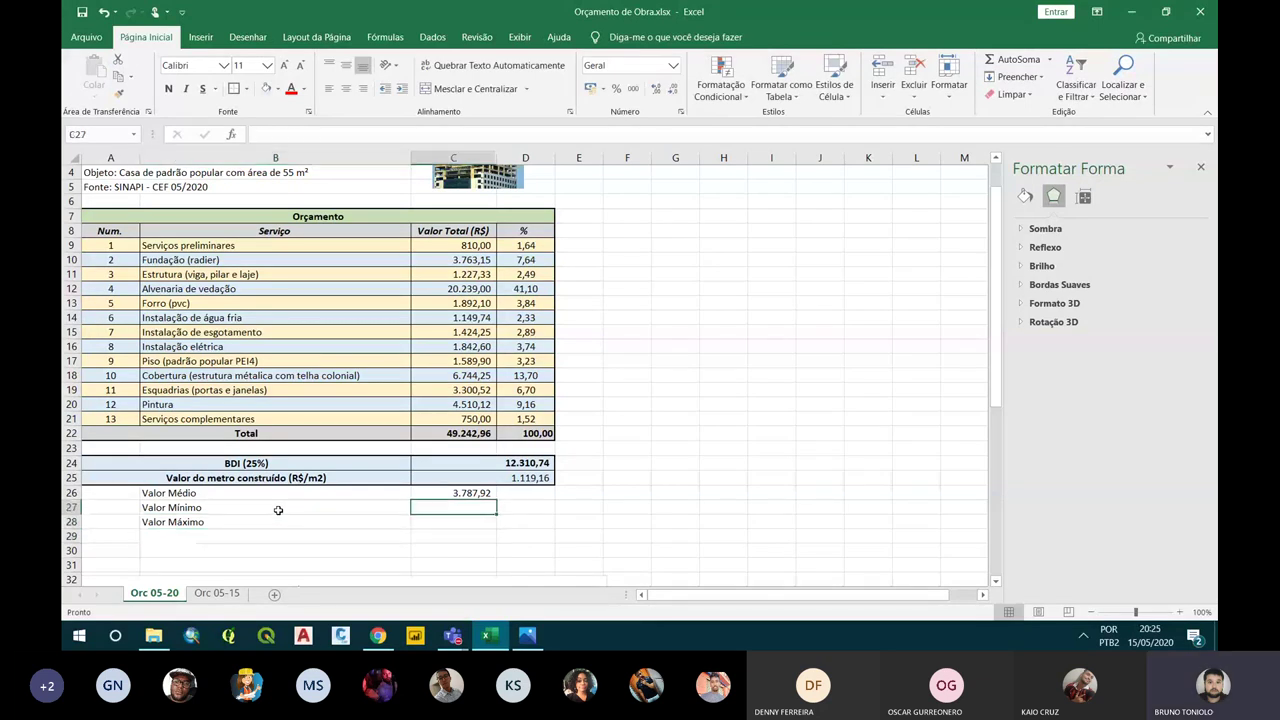
{"action": "type", "text": "-"}
{"action": "key", "text": "BackSpace"}
{"action": "type", "text": "=mí"}
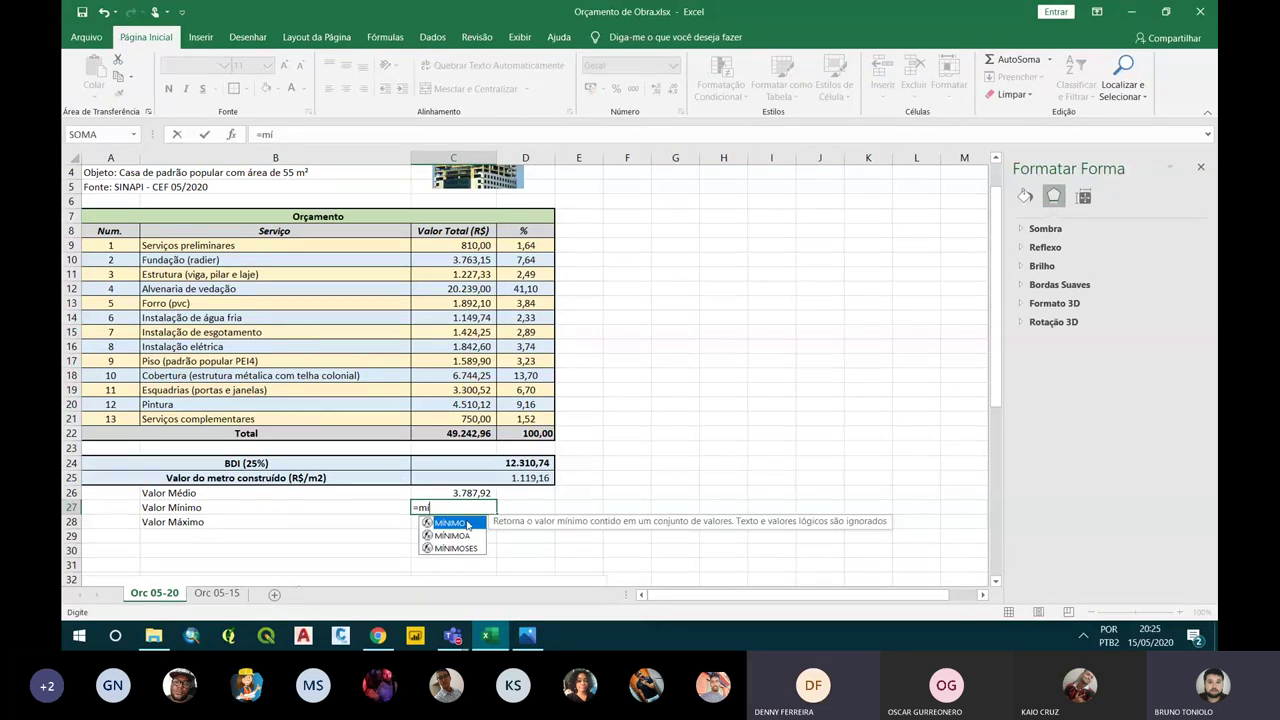
Complete C27 as =MÍNIMO(C9:C21), giving 750,00
{"action": "double_click", "coordinate": [466, 522]}
{"action": "left_click_drag", "start_coordinate": [460, 247], "coordinate": [480, 415]}
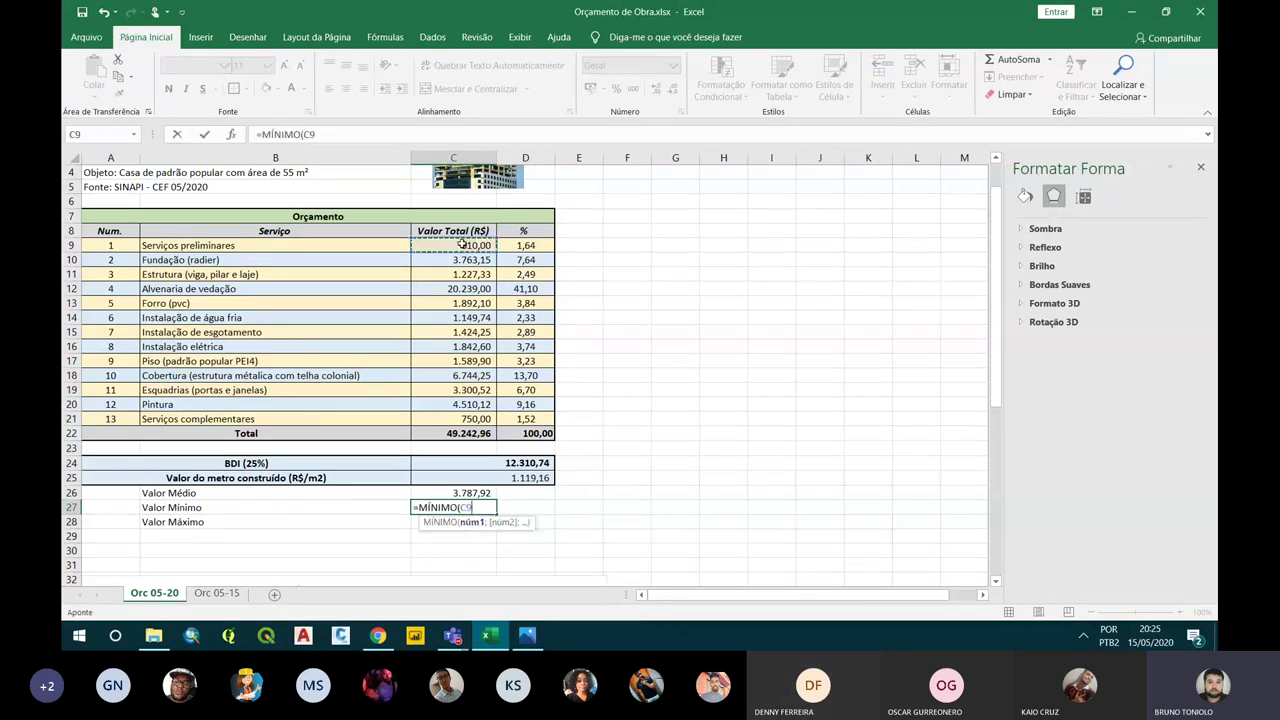
{"action": "key", "text": "Return"}
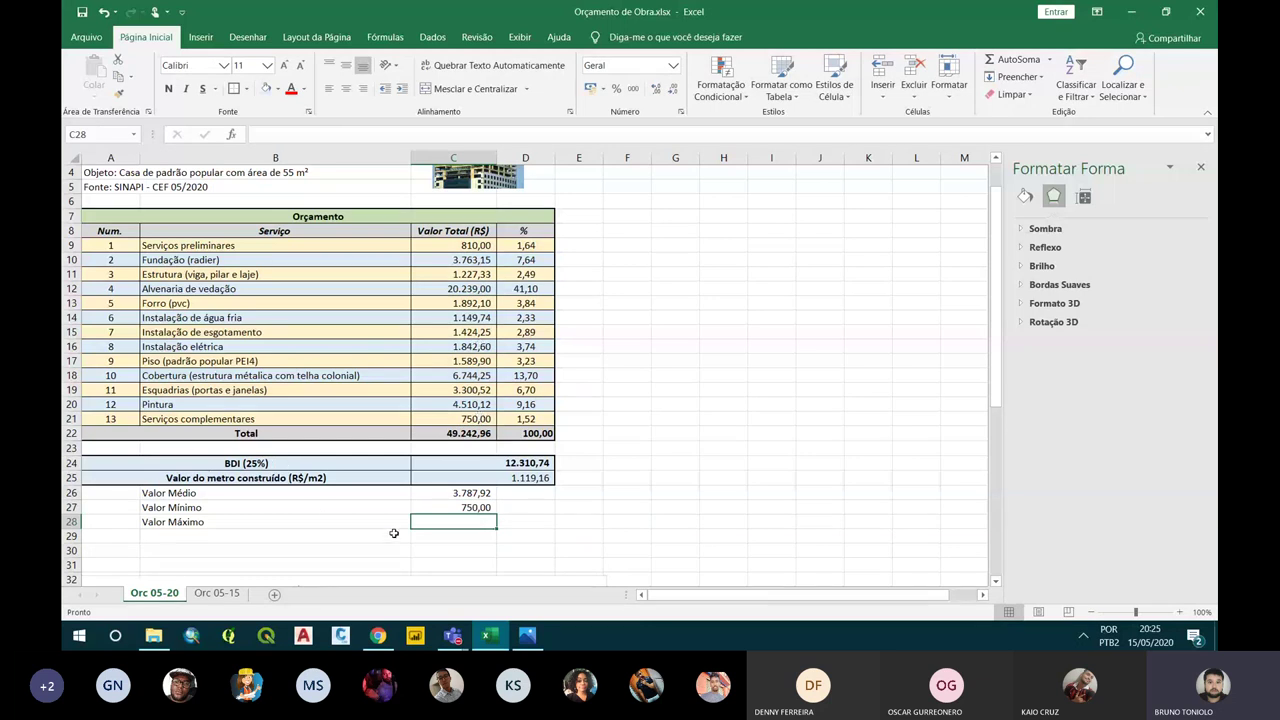
Enter =MÁXIMO(C9:C21) in C28, giving 20.239,00
{"action": "type", "text": "="}
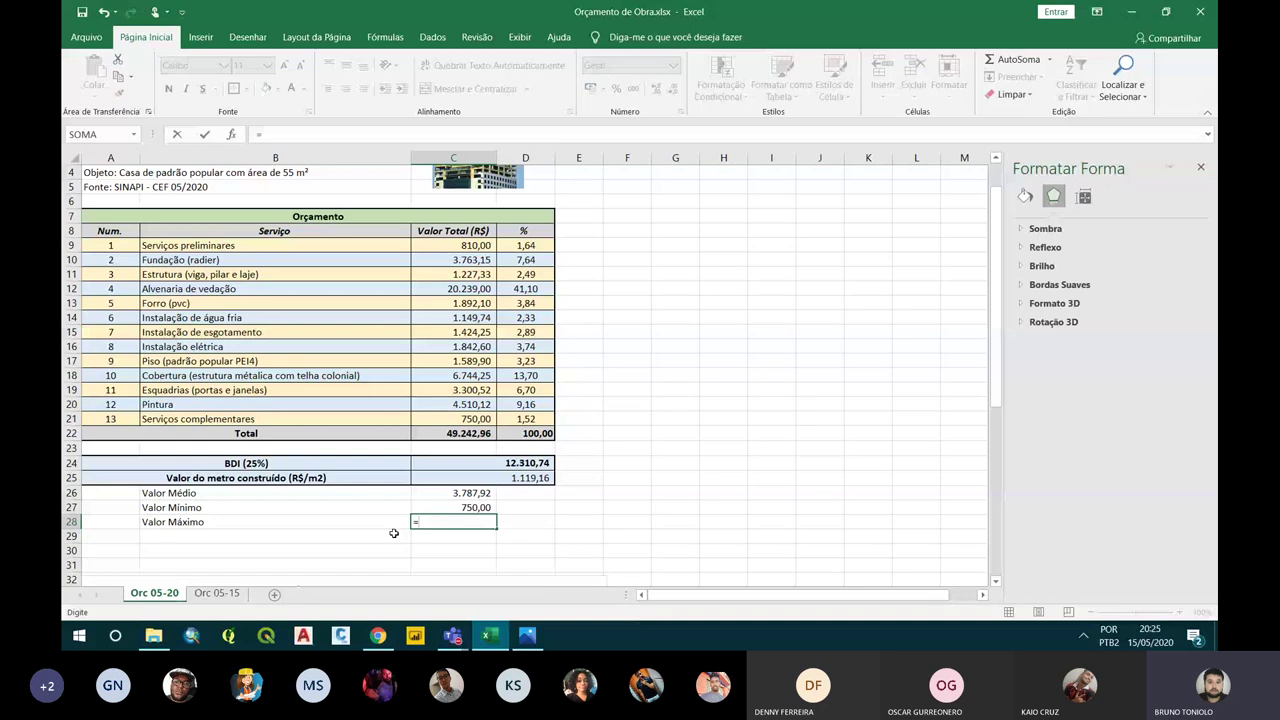
{"action": "type", "text": "máximo("}
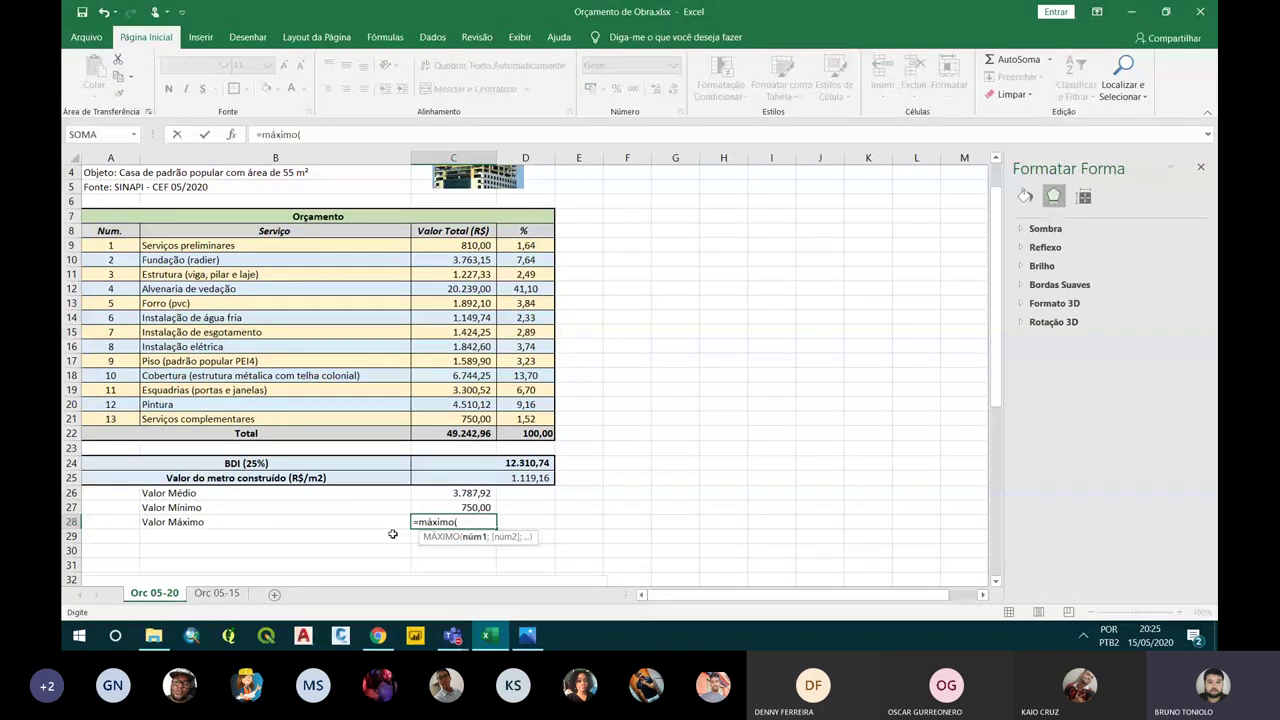
{"action": "left_click_drag", "start_coordinate": [452, 245], "coordinate": [451, 416]}
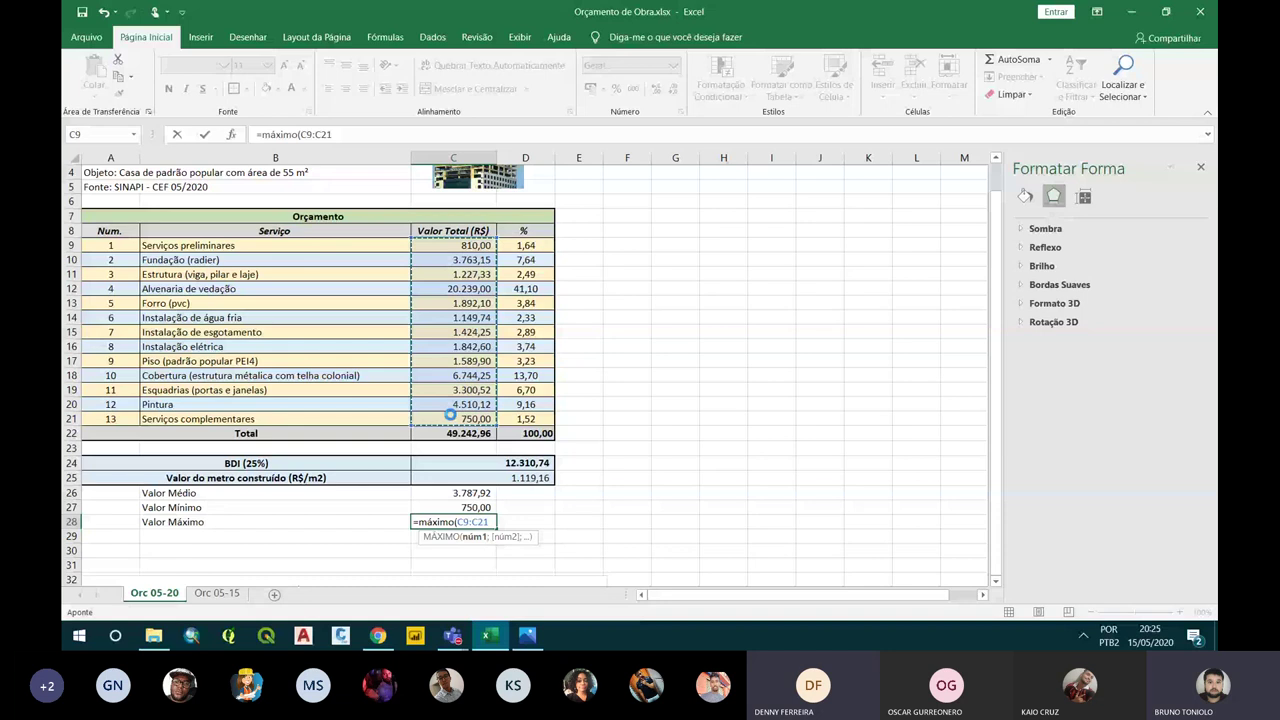
{"action": "key", "text": "Return"}
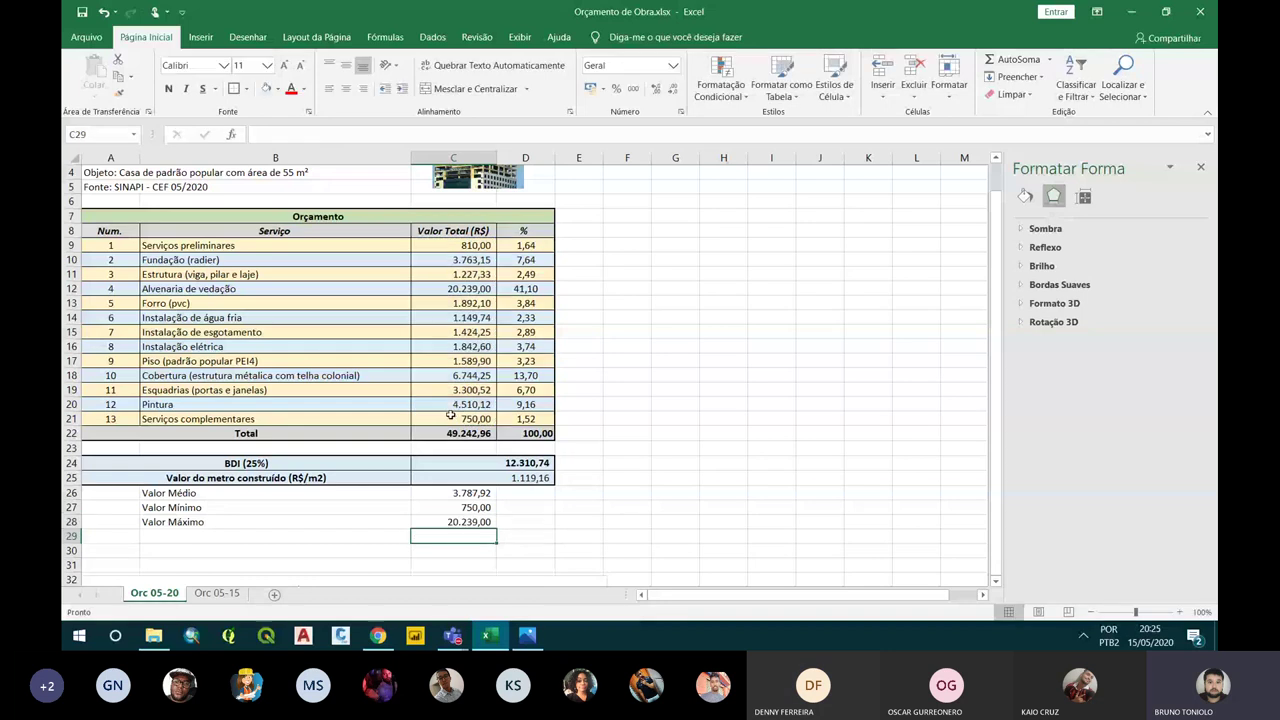
{"action": "key", "text": "Up"}
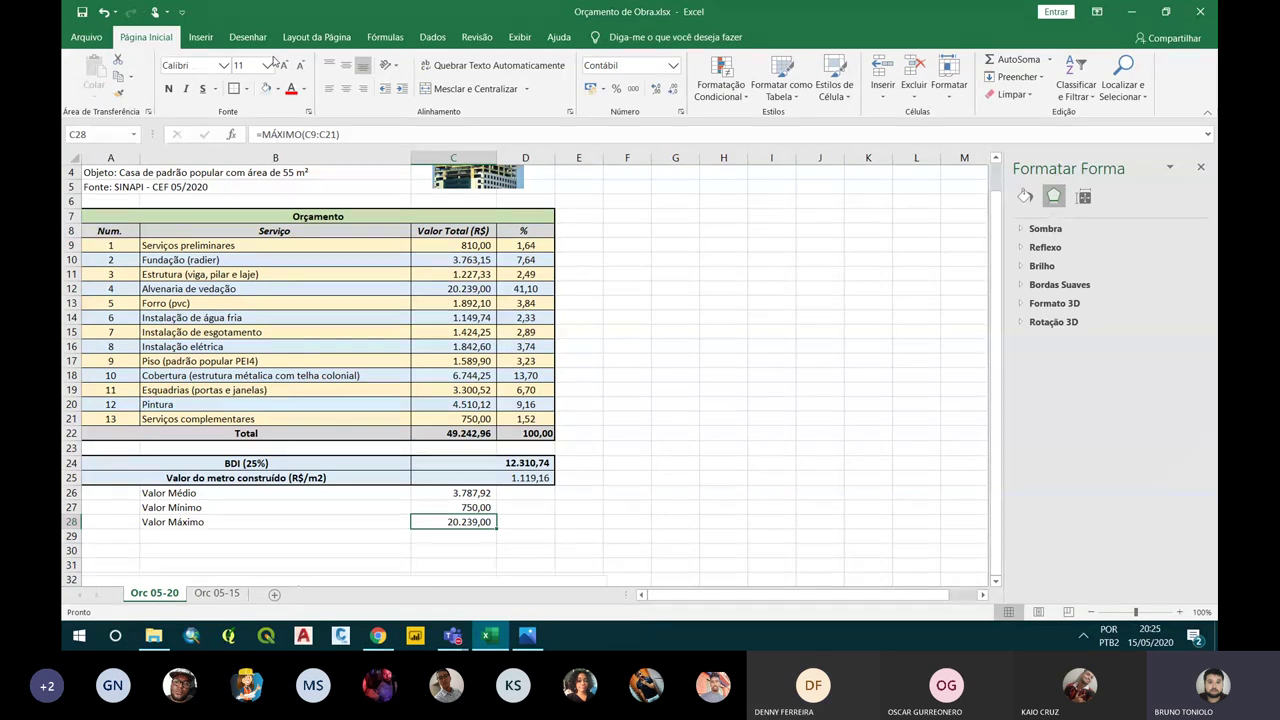
Browse the Fórmulas tab's Lógica, Data e Hora, Matemática e Trigonometria and Mais Funções lists
{"action": "left_click", "coordinate": [379, 39]}
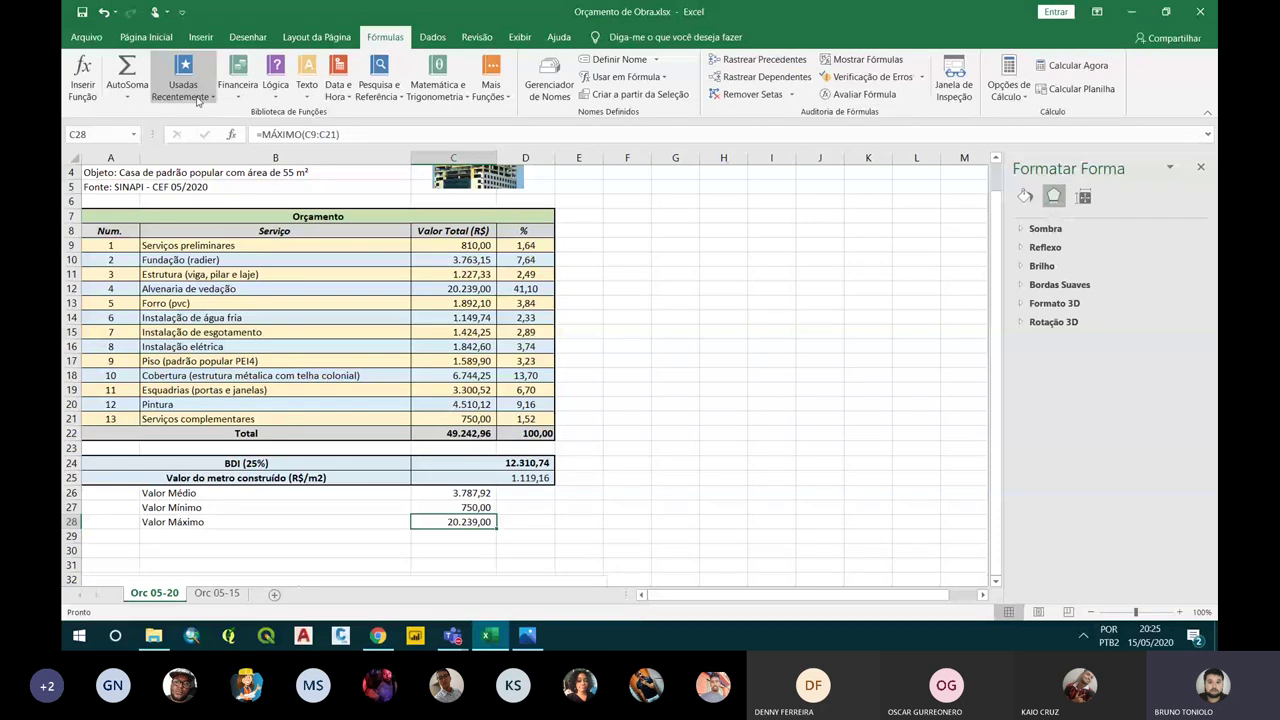
{"action": "left_click", "coordinate": [266, 99]}
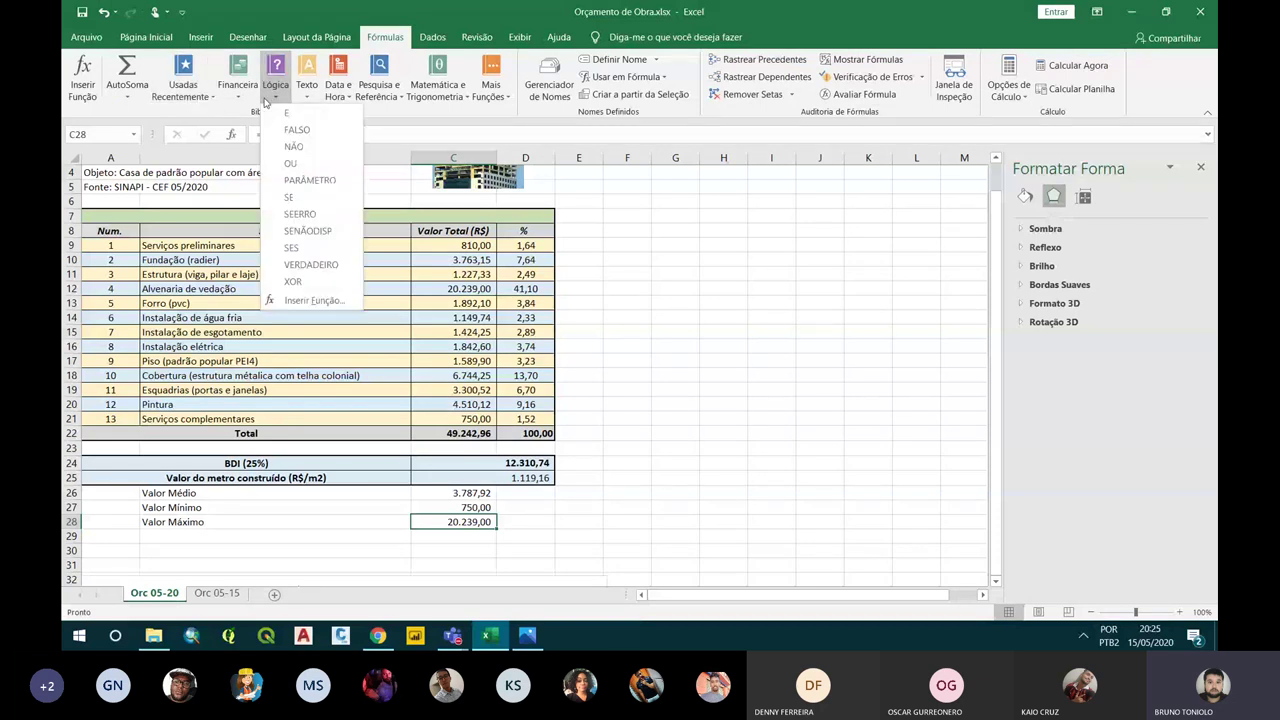
{"action": "left_click", "coordinate": [333, 97]}
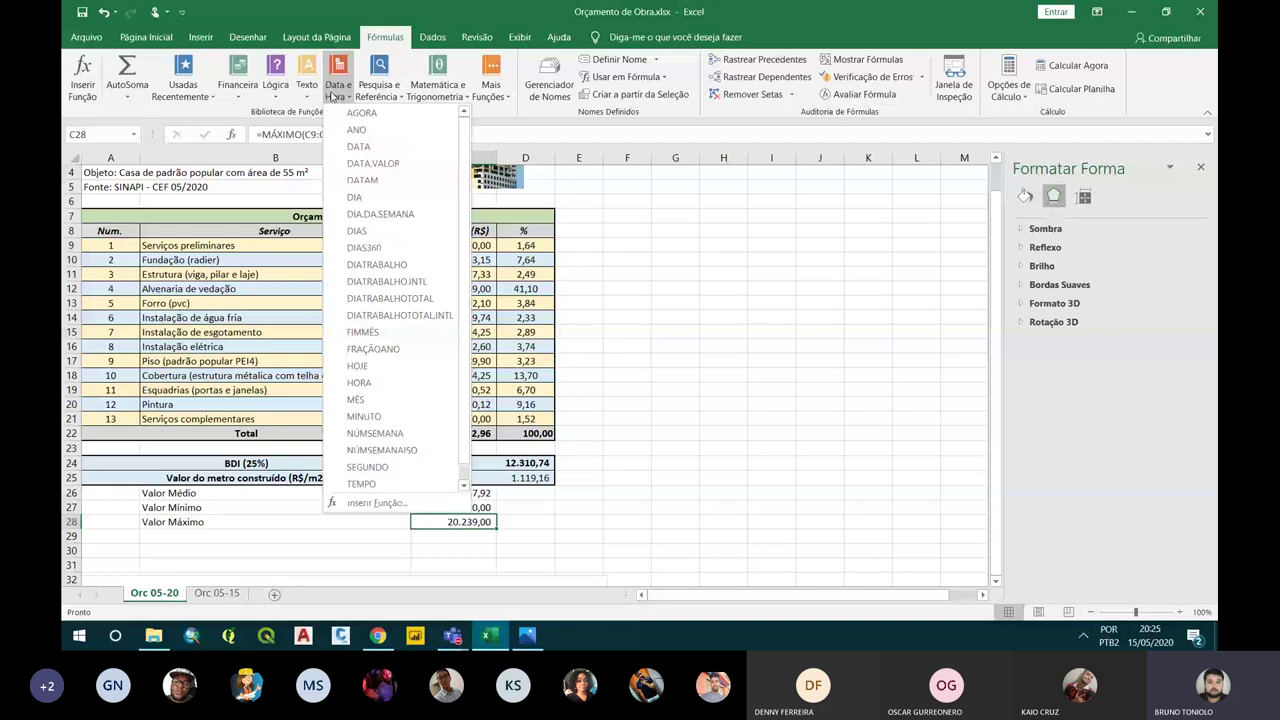
{"action": "left_click", "coordinate": [421, 92]}
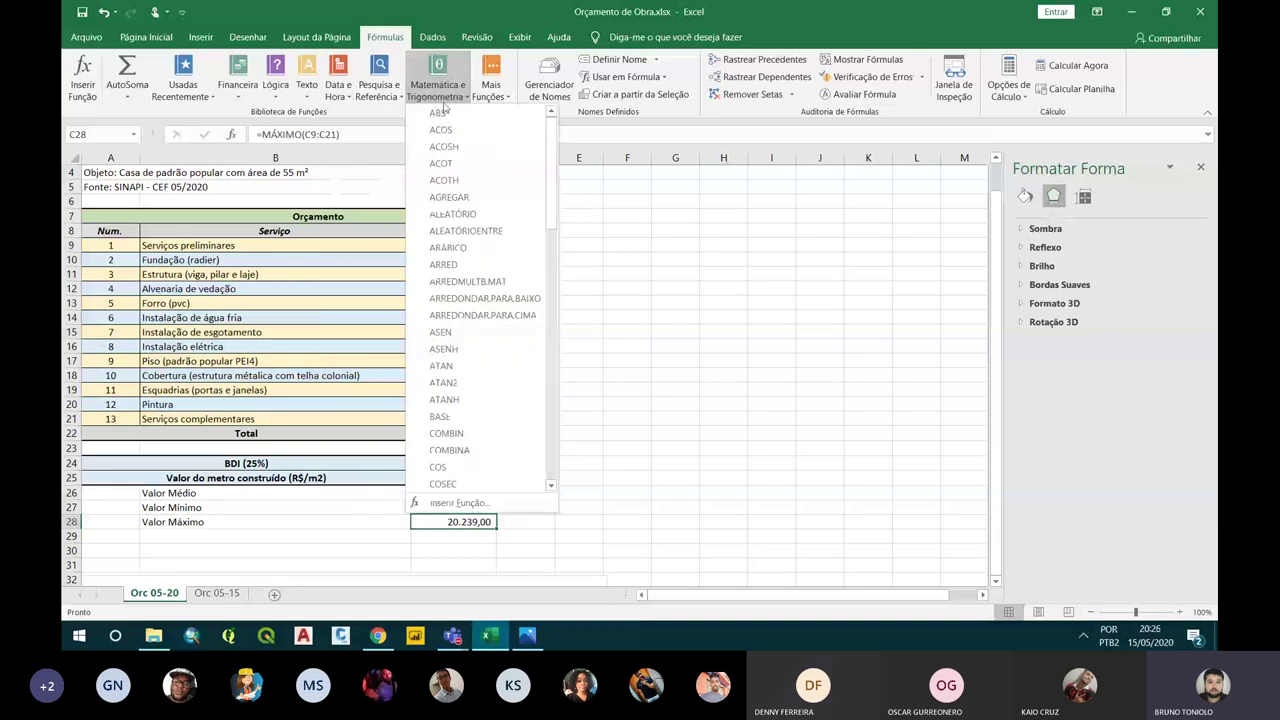
{"action": "left_click", "coordinate": [494, 104]}
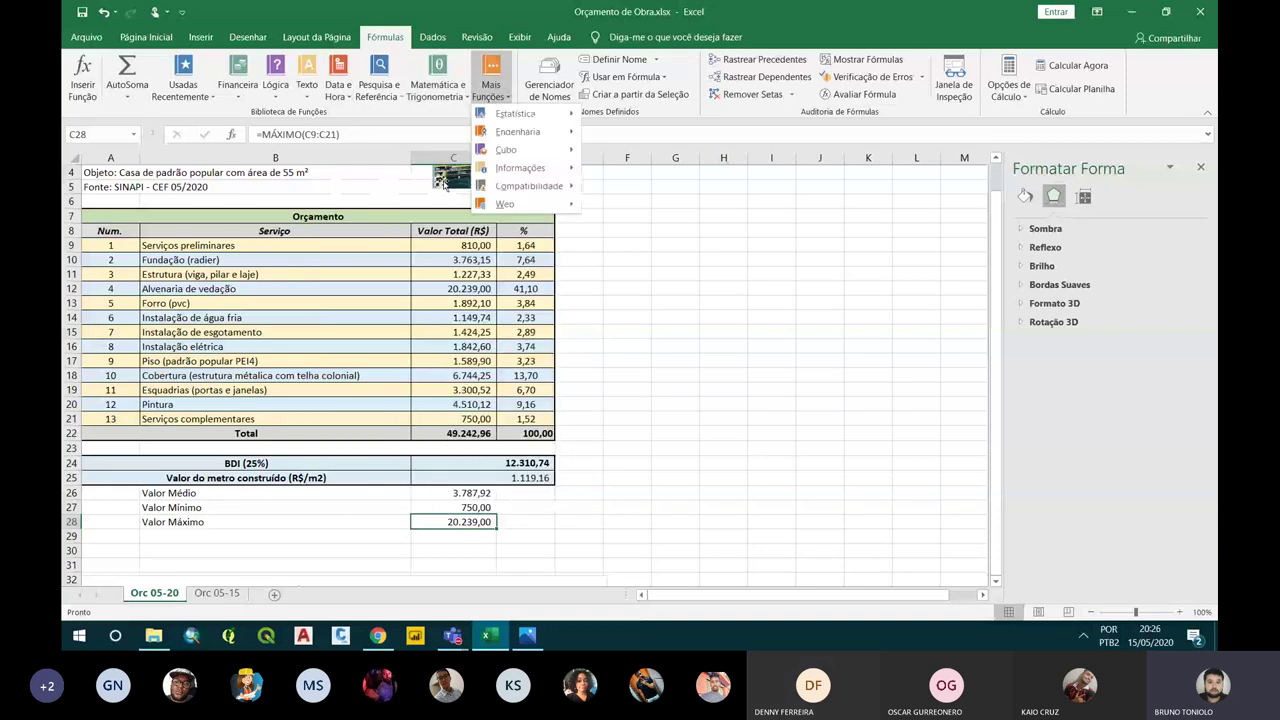
{"action": "left_click", "coordinate": [325, 556]}
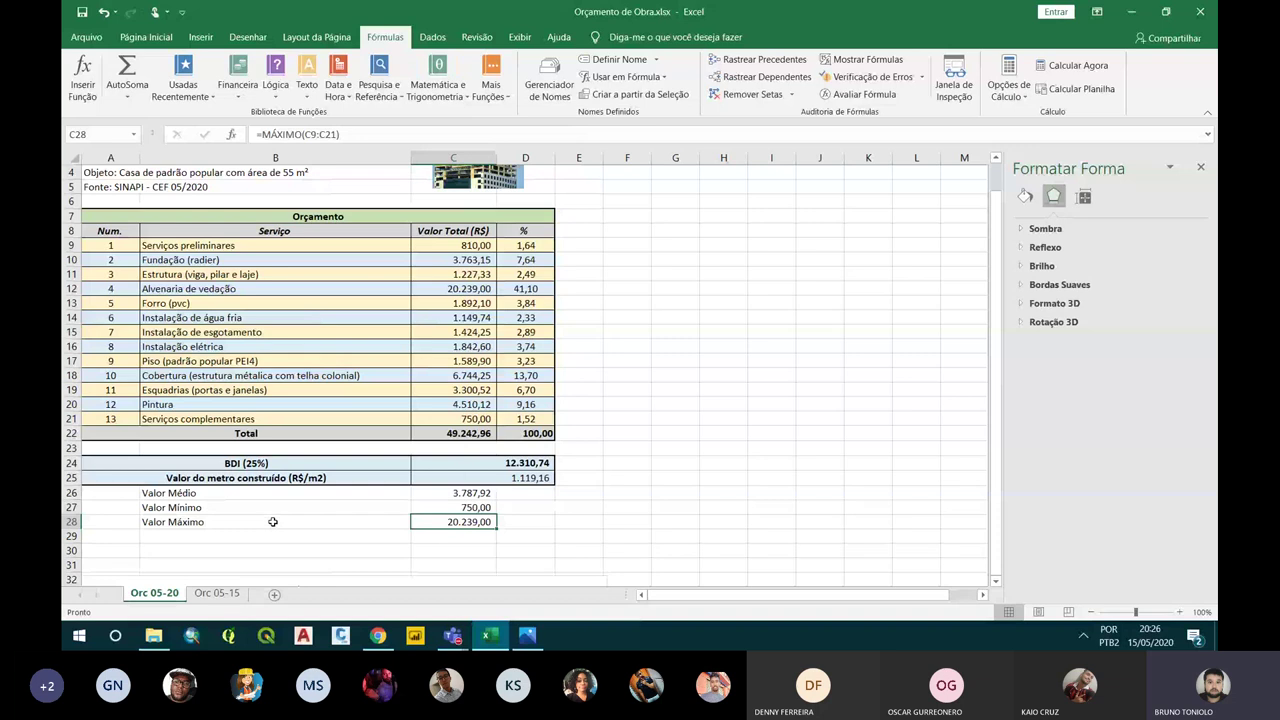
{"action": "scroll", "coordinate": [272, 521], "scroll_direction": "up", "scroll_amount": 1}
{"action": "scroll", "coordinate": [272, 521], "scroll_direction": "down", "scroll_amount": 2}
{"action": "scroll", "coordinate": [272, 521], "scroll_direction": "up", "scroll_amount": 2}
{"action": "scroll", "coordinate": [273, 523], "scroll_direction": "down", "scroll_amount": 1}
{"action": "scroll", "coordinate": [272, 495], "scroll_direction": "down", "scroll_amount": 2}
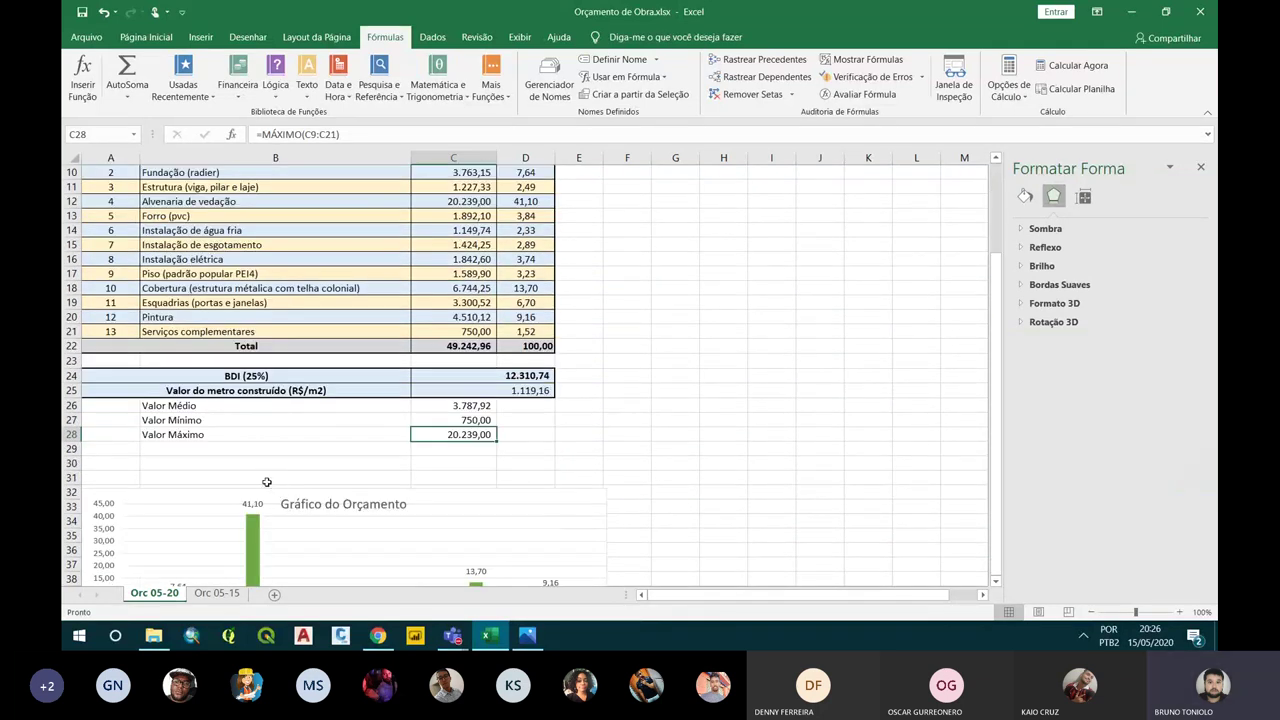
{"action": "scroll", "coordinate": [267, 482], "scroll_direction": "up", "scroll_amount": 3}
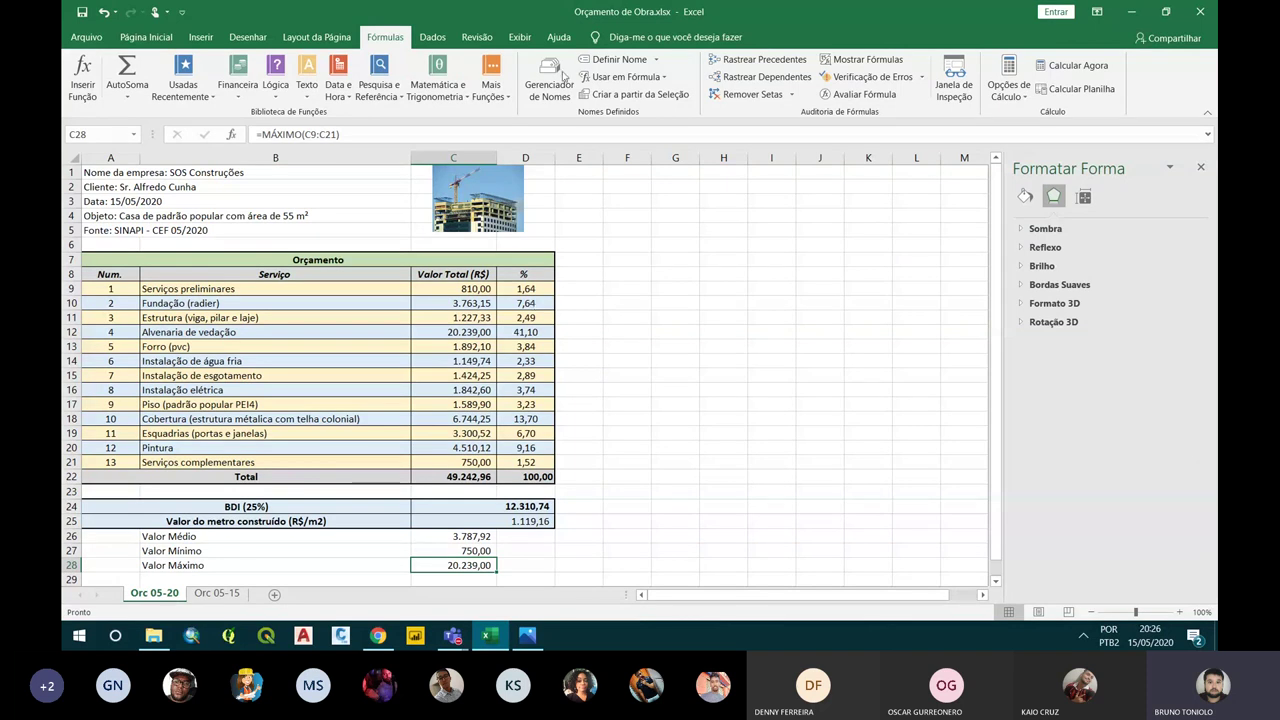
Check the Arquivo view, select B3, then bring the Teams meeting window forward
{"action": "left_click", "coordinate": [86, 37]}
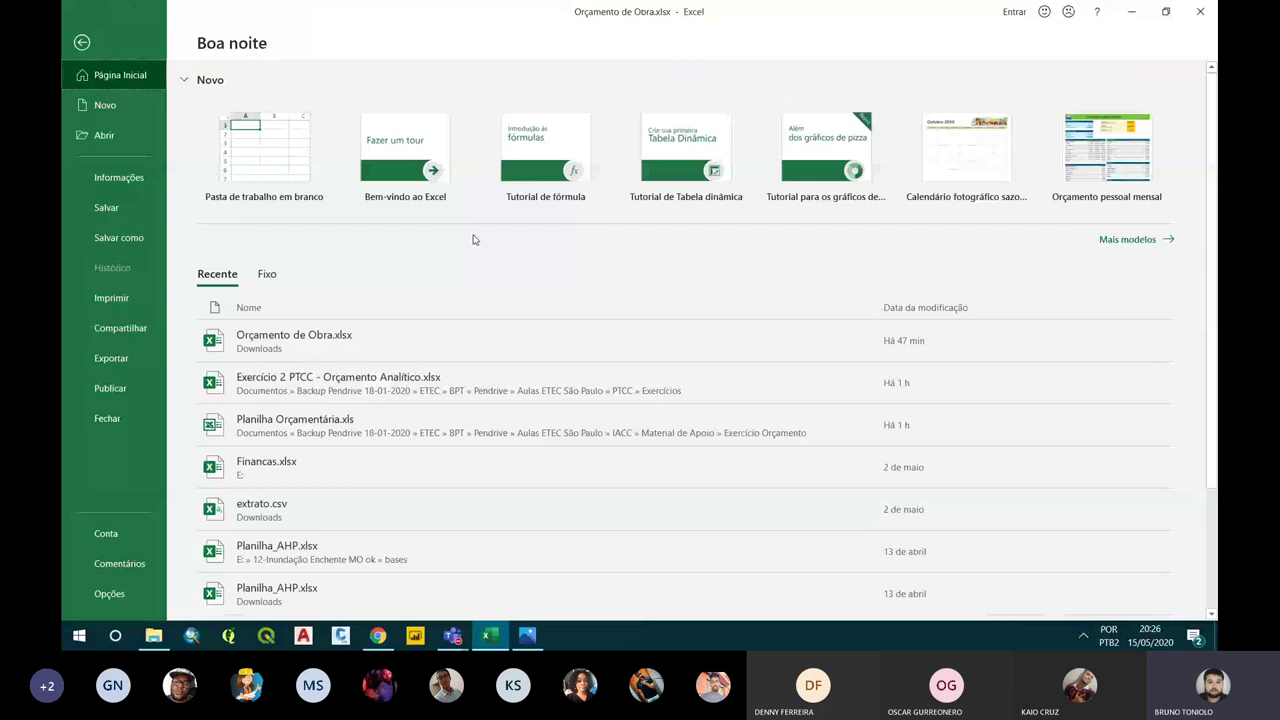
{"action": "key", "text": "Escape"}
{"action": "left_click", "coordinate": [183, 197]}
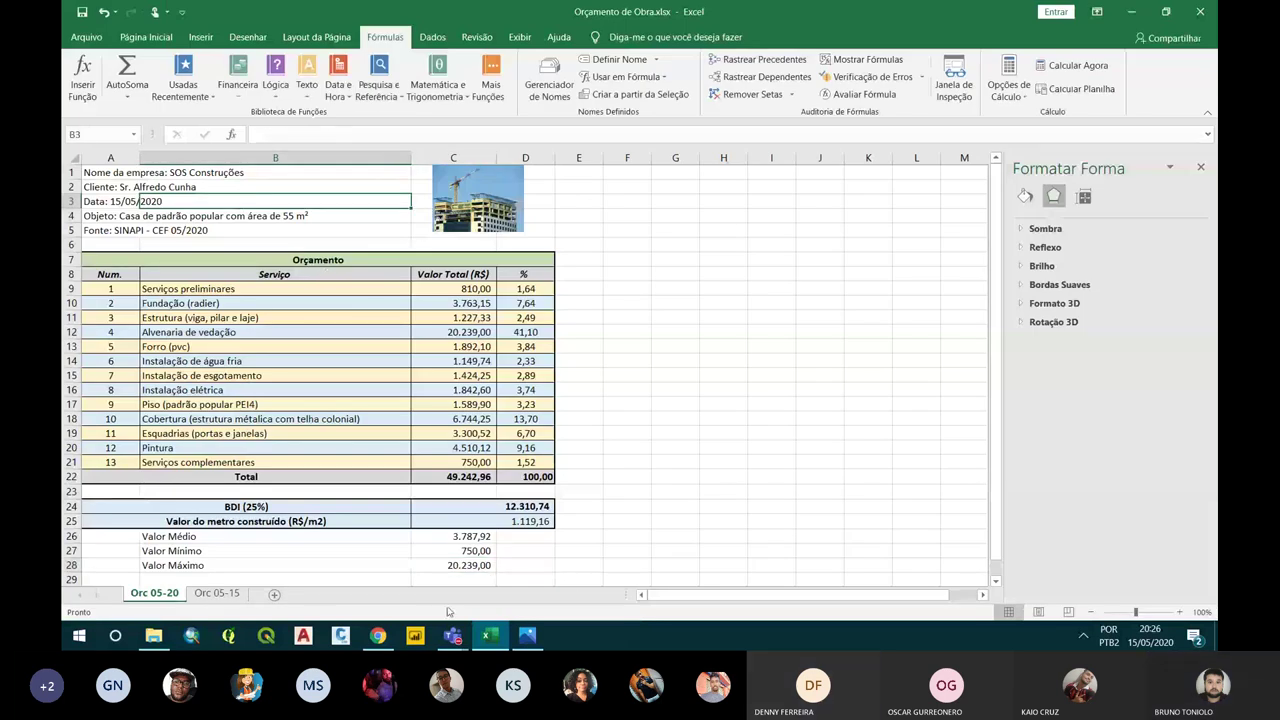
{"action": "mouse_move", "coordinate": [460, 614]}
{"action": "left_click", "coordinate": [420, 521]}
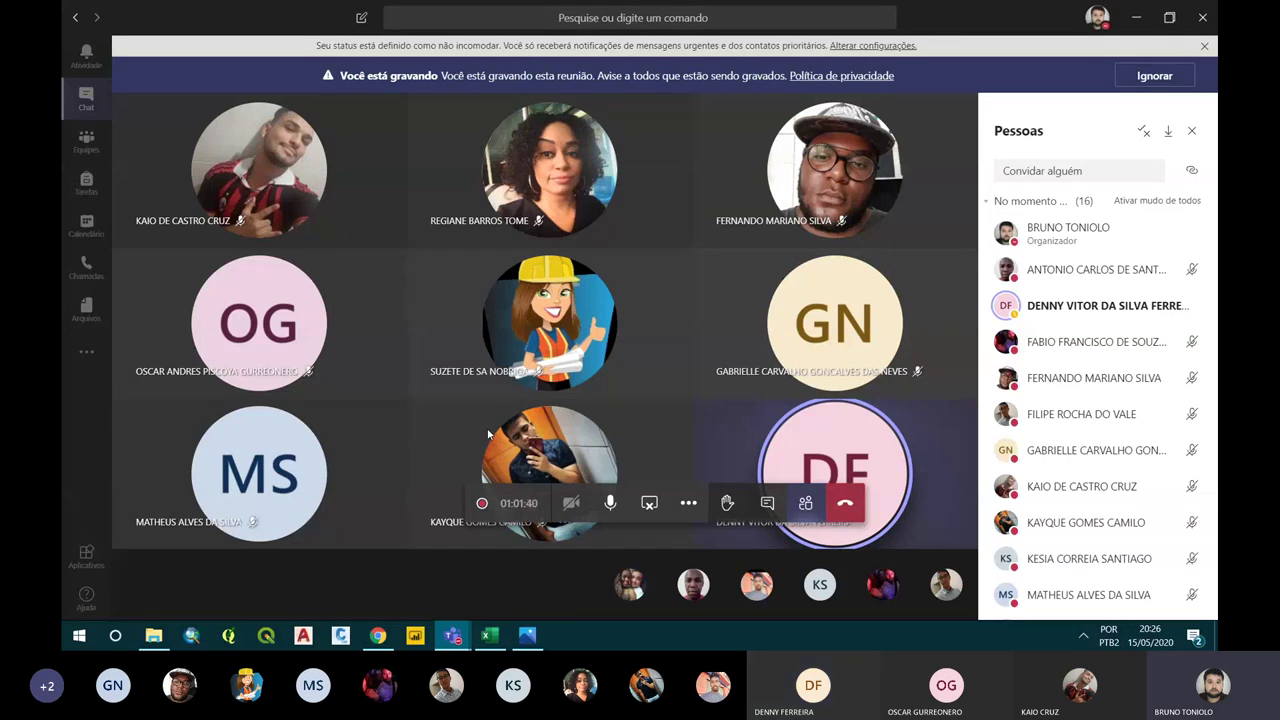
Minimize the Teams meeting window to reveal the Excel budget workbook
{"action": "left_click", "coordinate": [1139, 19]}
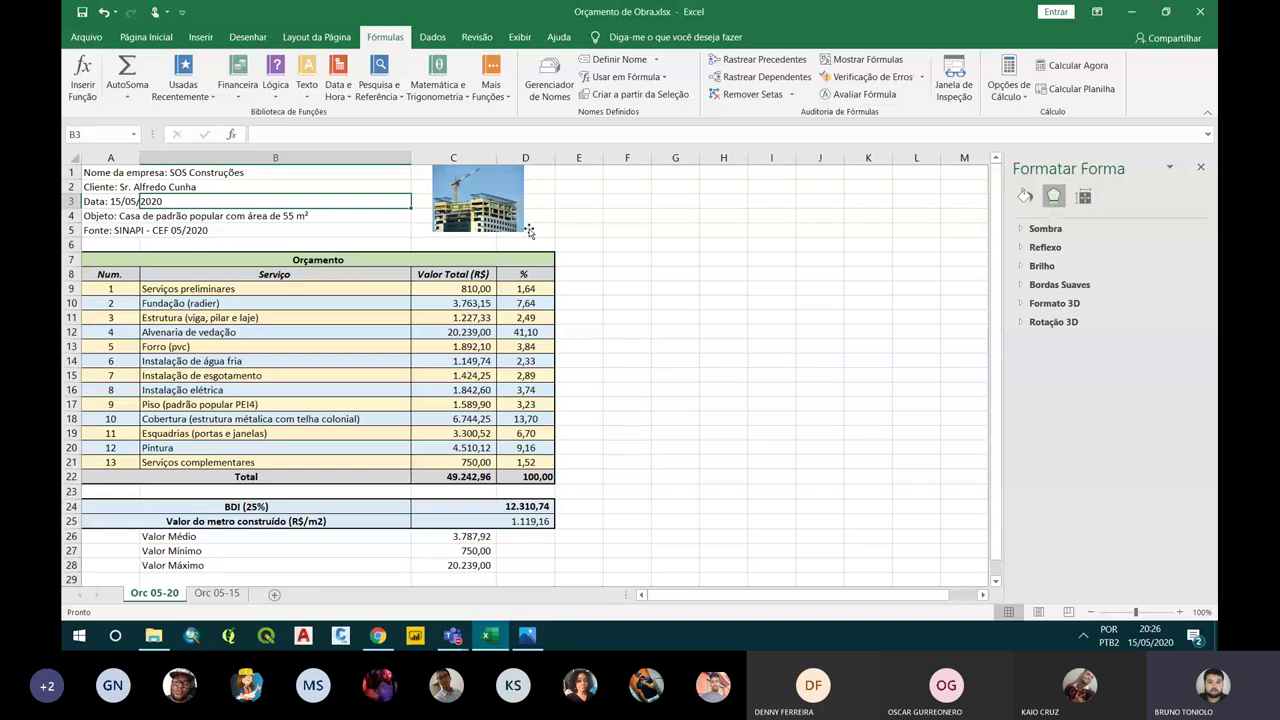
{"action": "left_click", "coordinate": [282, 288]}
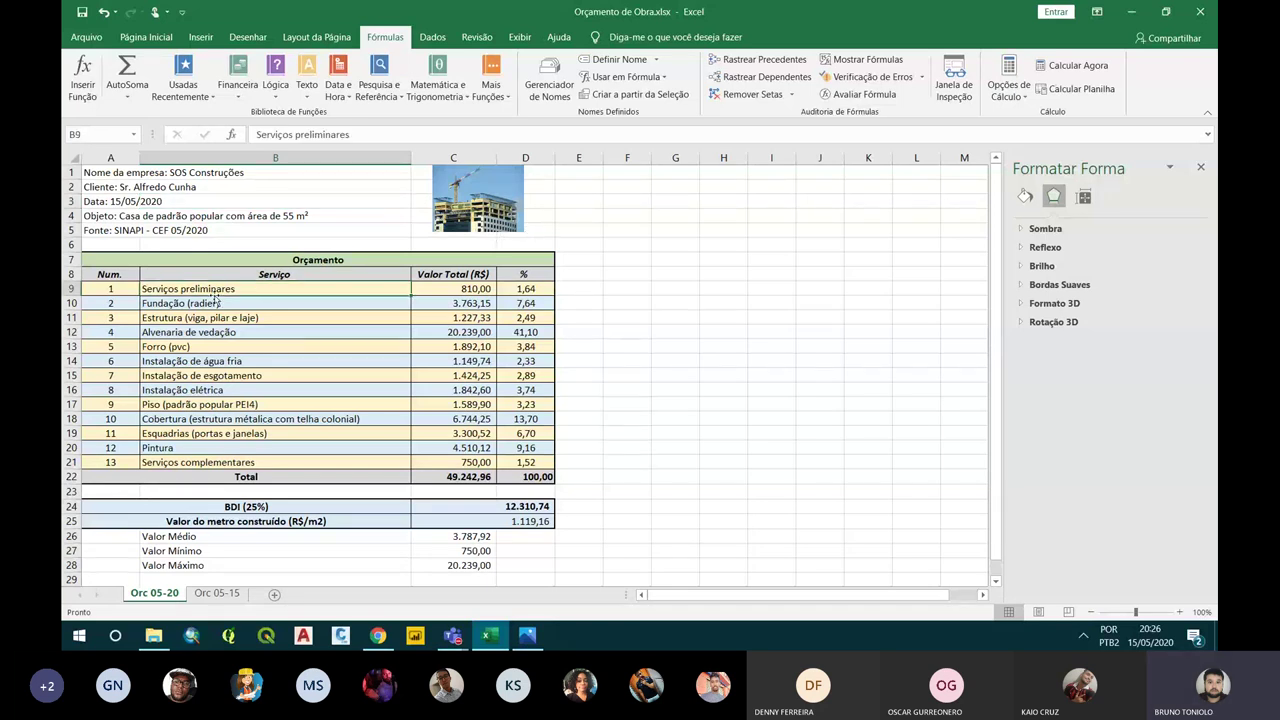
{"action": "left_click", "coordinate": [112, 290]}
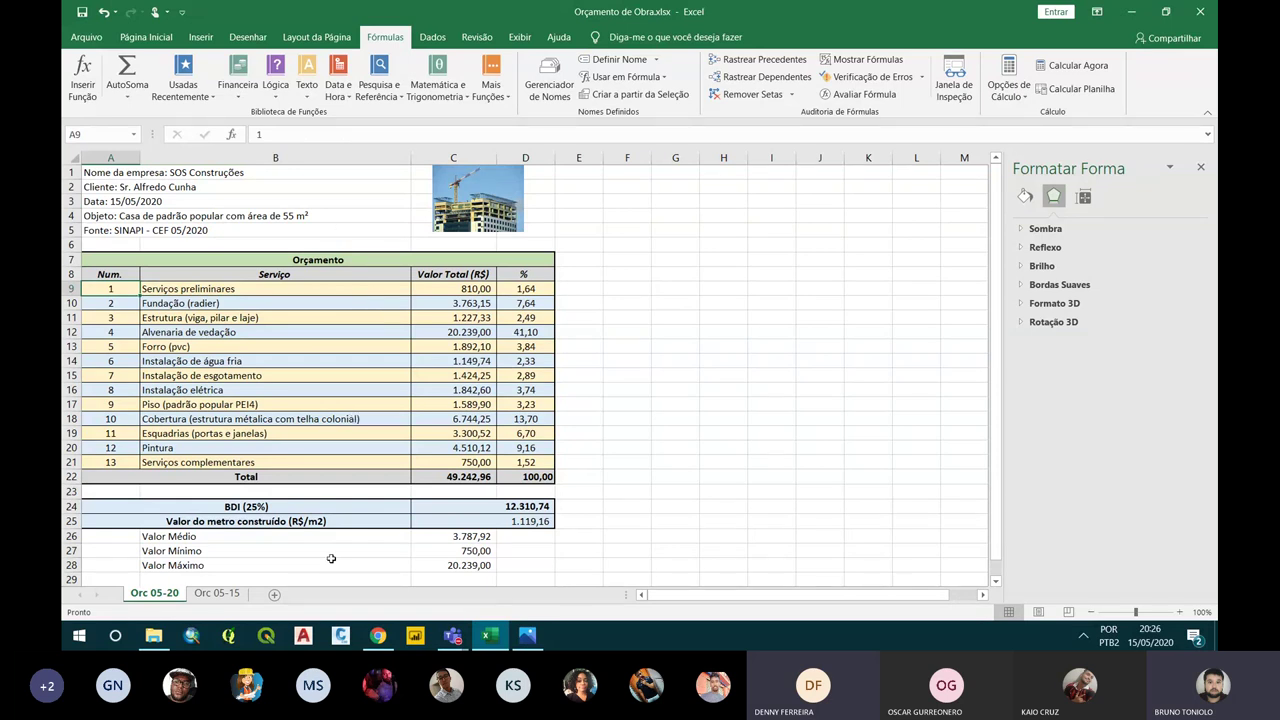
{"action": "mouse_move", "coordinate": [448, 640]}
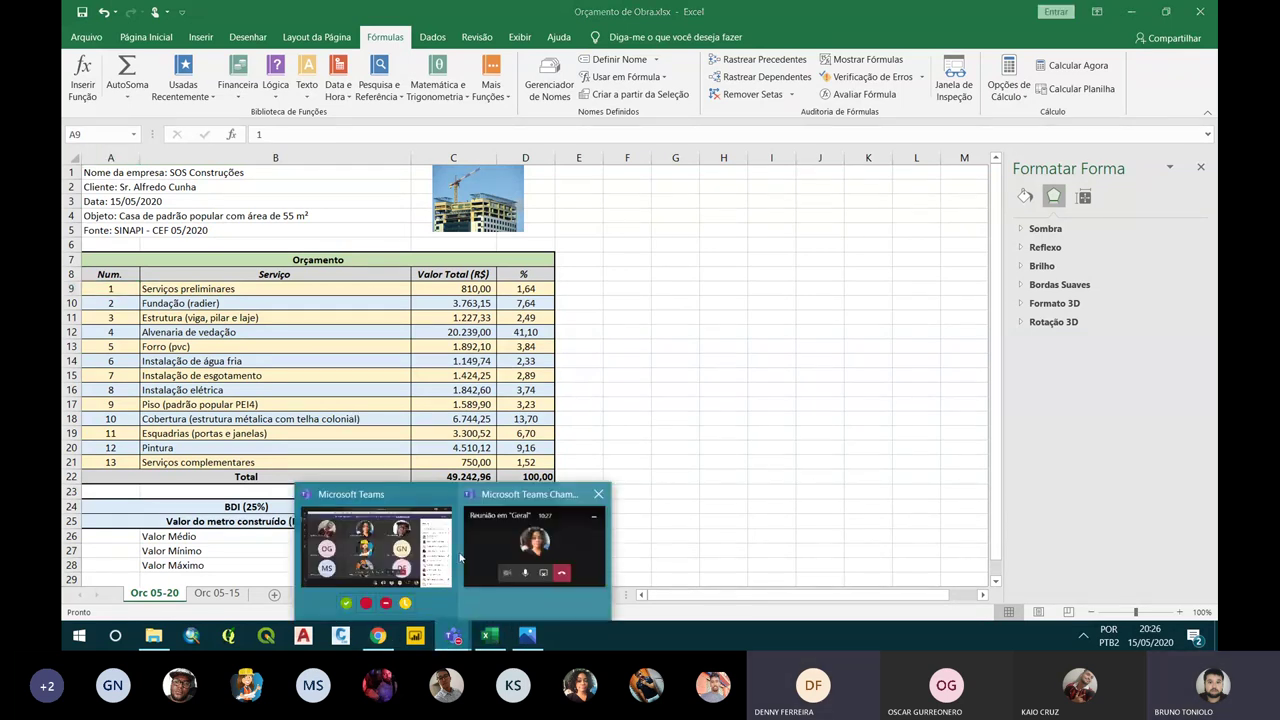
{"action": "left_click", "coordinate": [393, 542]}
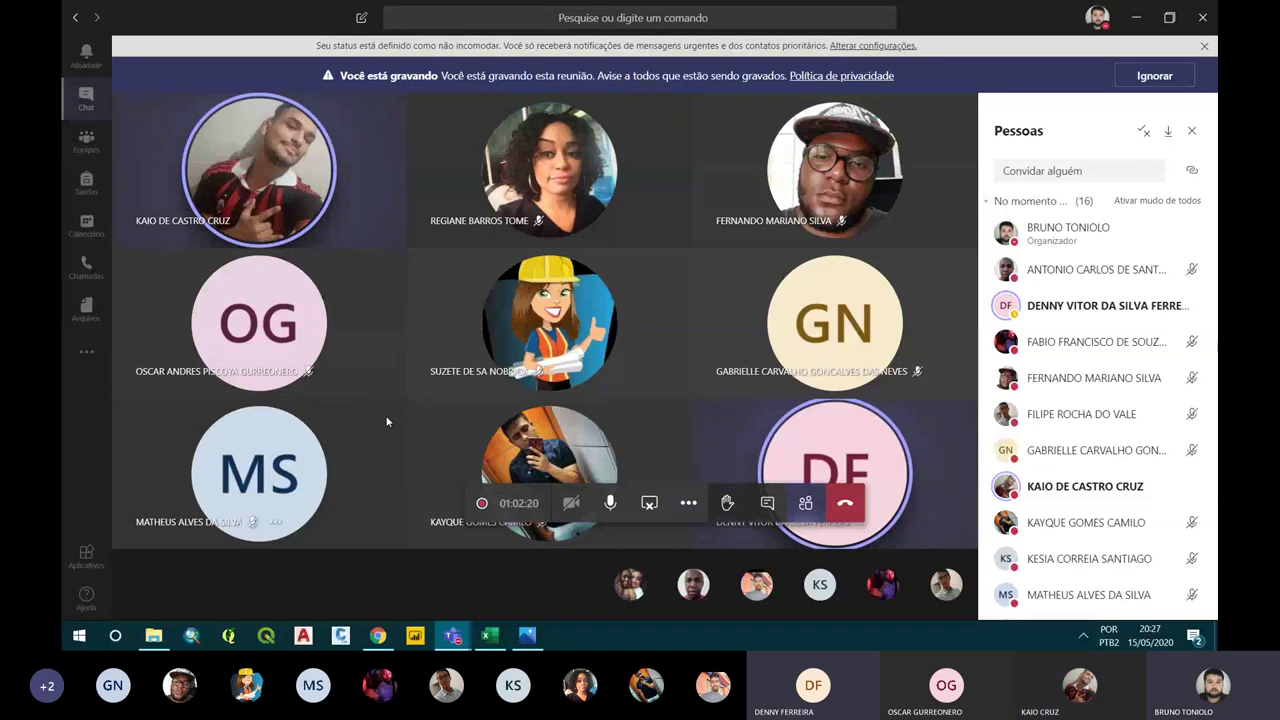
Bring the Teams meeting window back in front of the workbook
{"action": "mouse_move", "coordinate": [257, 303]}
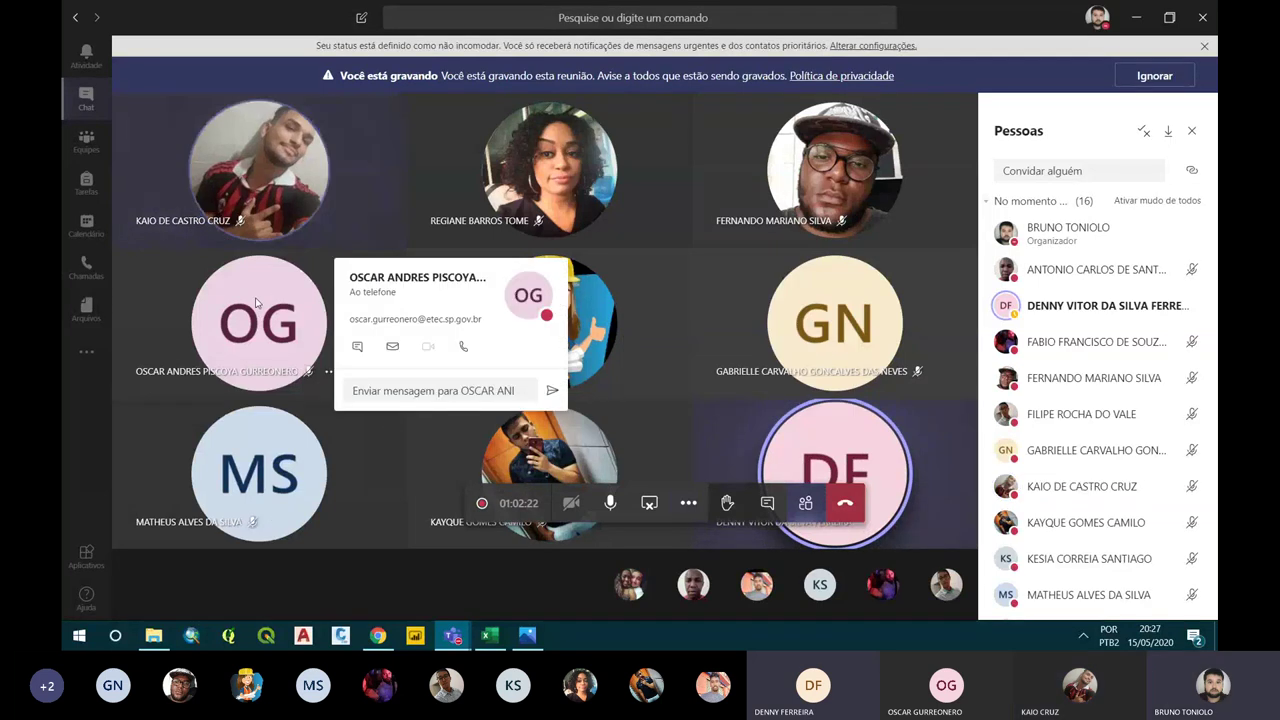
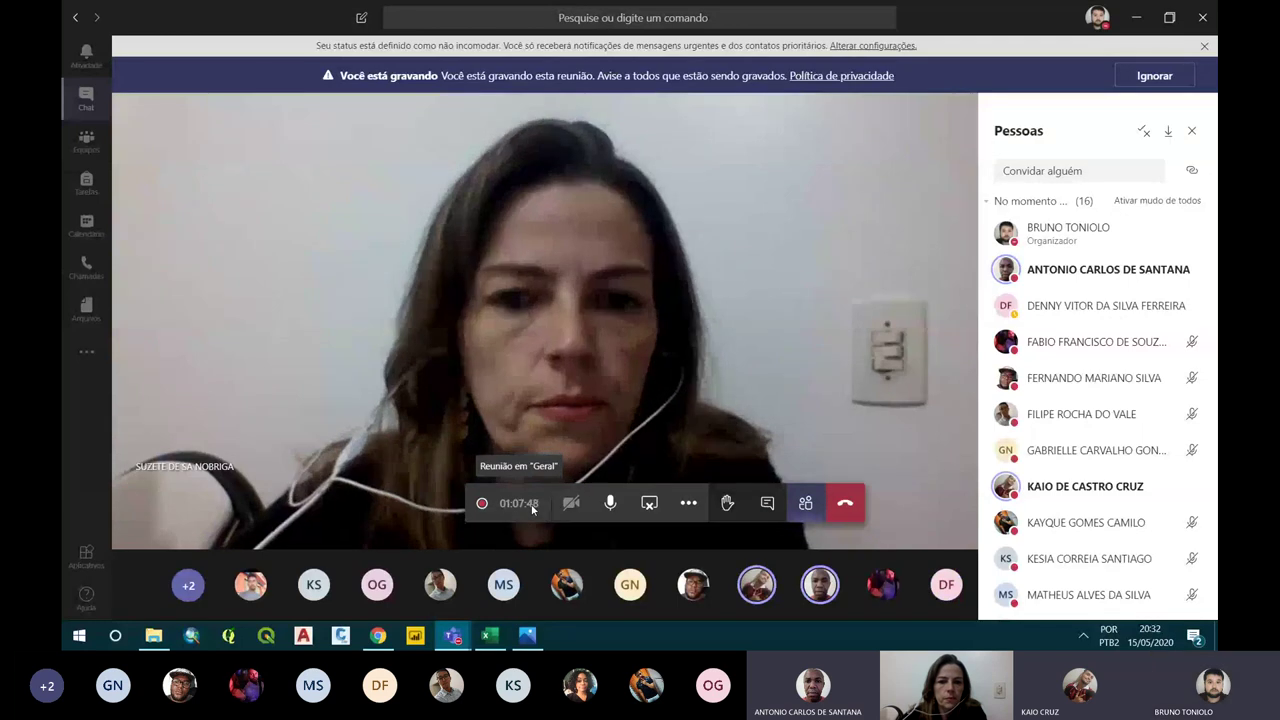
Show the meeting chat, then bring Orçamento de Obra.xlsx forward and scroll to its budget chart
{"action": "left_click", "coordinate": [767, 503]}
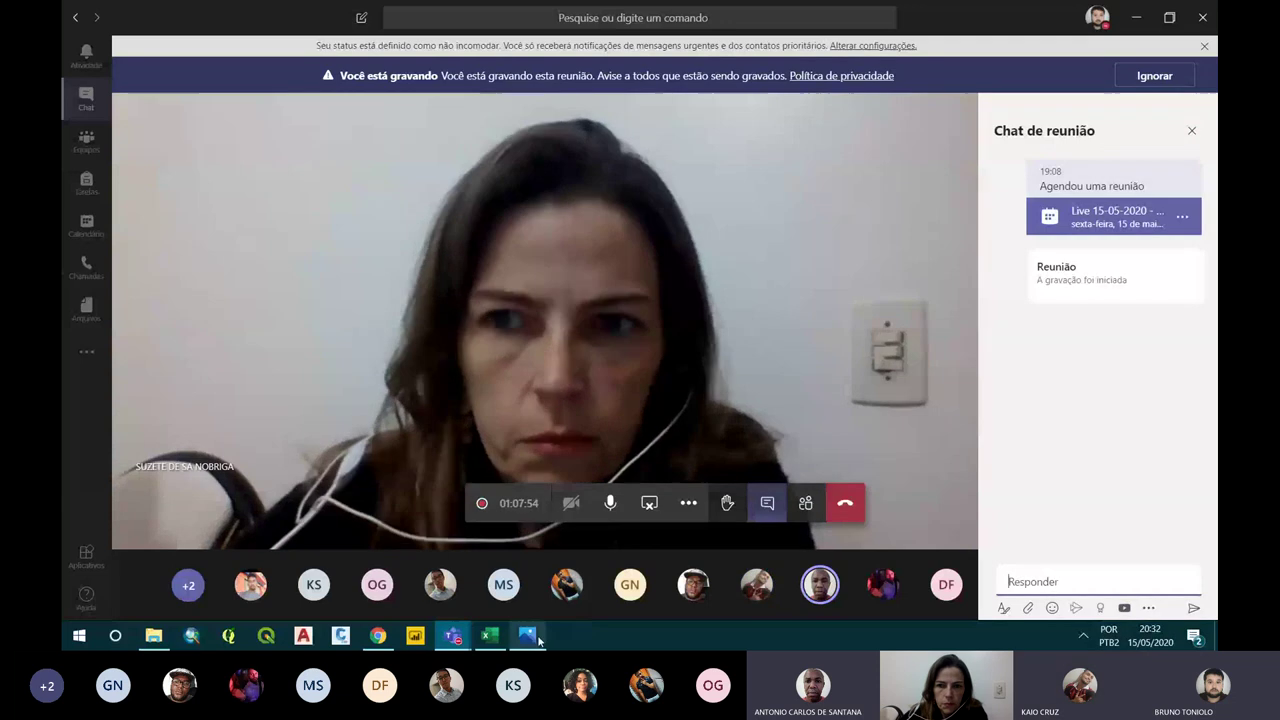
{"action": "left_click", "coordinate": [490, 640]}
{"action": "scroll", "coordinate": [400, 406], "scroll_direction": "down", "scroll_amount": 6}
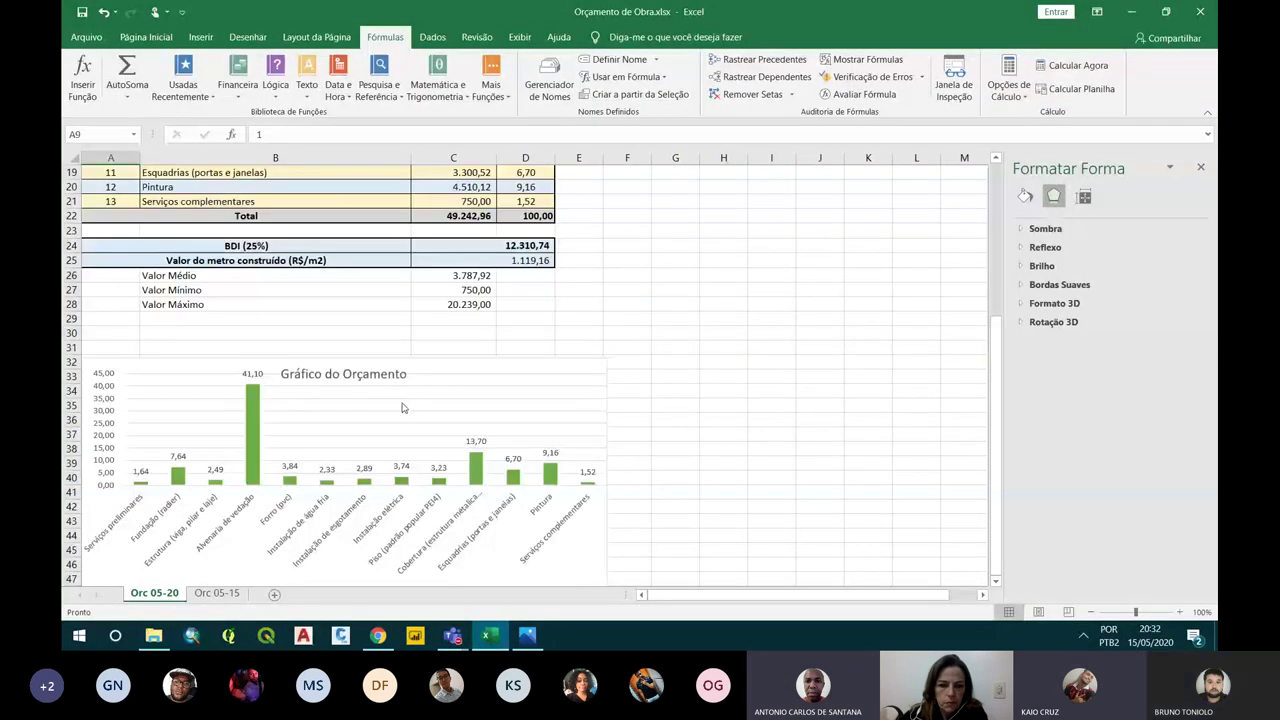
Enter the label 'RBCADI Edicao de Projetos' in cell B72, correcting the typo
{"action": "scroll", "coordinate": [403, 407], "scroll_direction": "down", "scroll_amount": 11}
{"action": "left_click", "coordinate": [303, 462]}
{"action": "type", "text": "RBCADI Edicao de Prpjeto"}
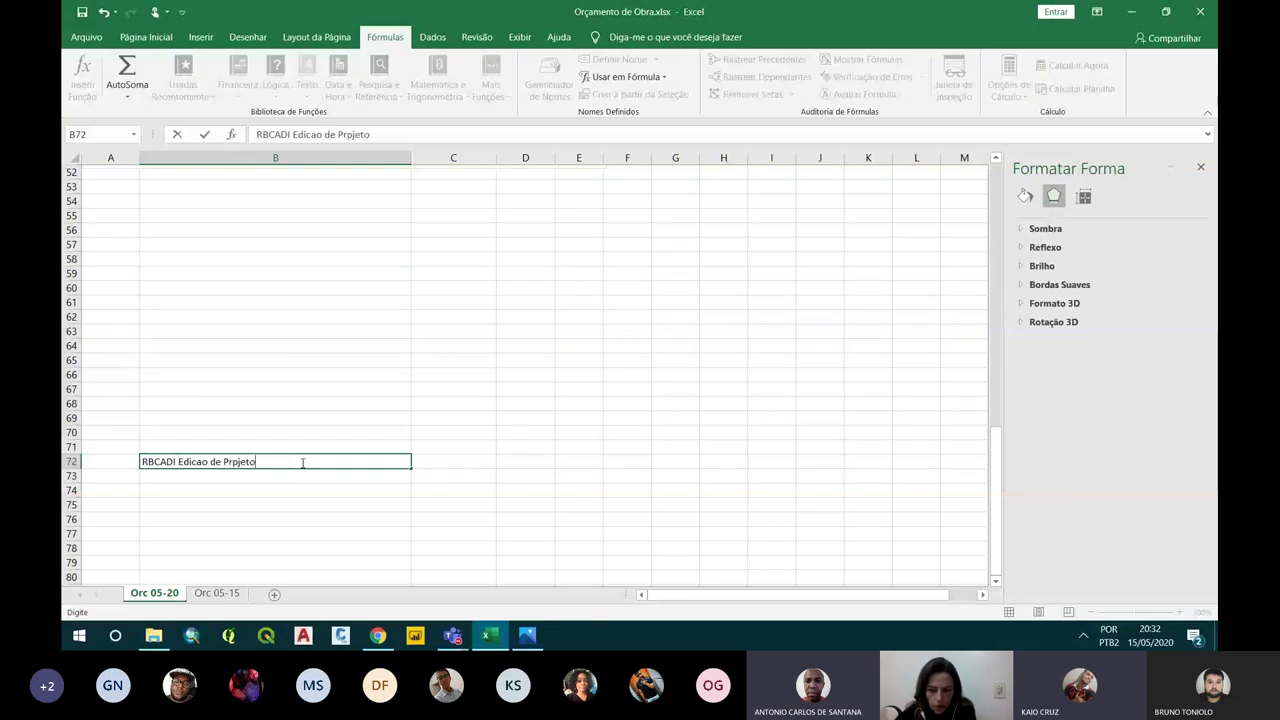
{"action": "key", "text": "BackSpace"}
{"action": "type", "text": "ojetos"}
{"action": "key", "text": "Return"}
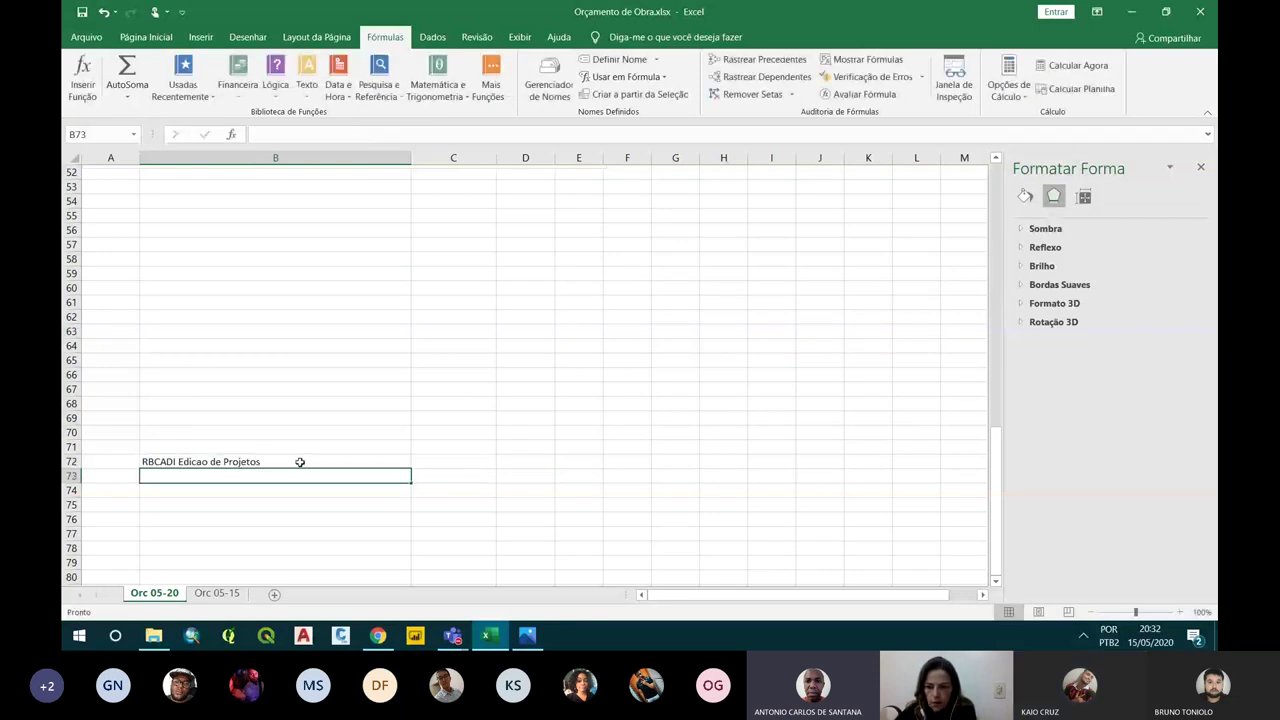
Make cells A72:B72 bold, then bring the Orçamento.pdf browser window forward
{"action": "left_click_drag", "start_coordinate": [95, 463], "coordinate": [229, 460]}
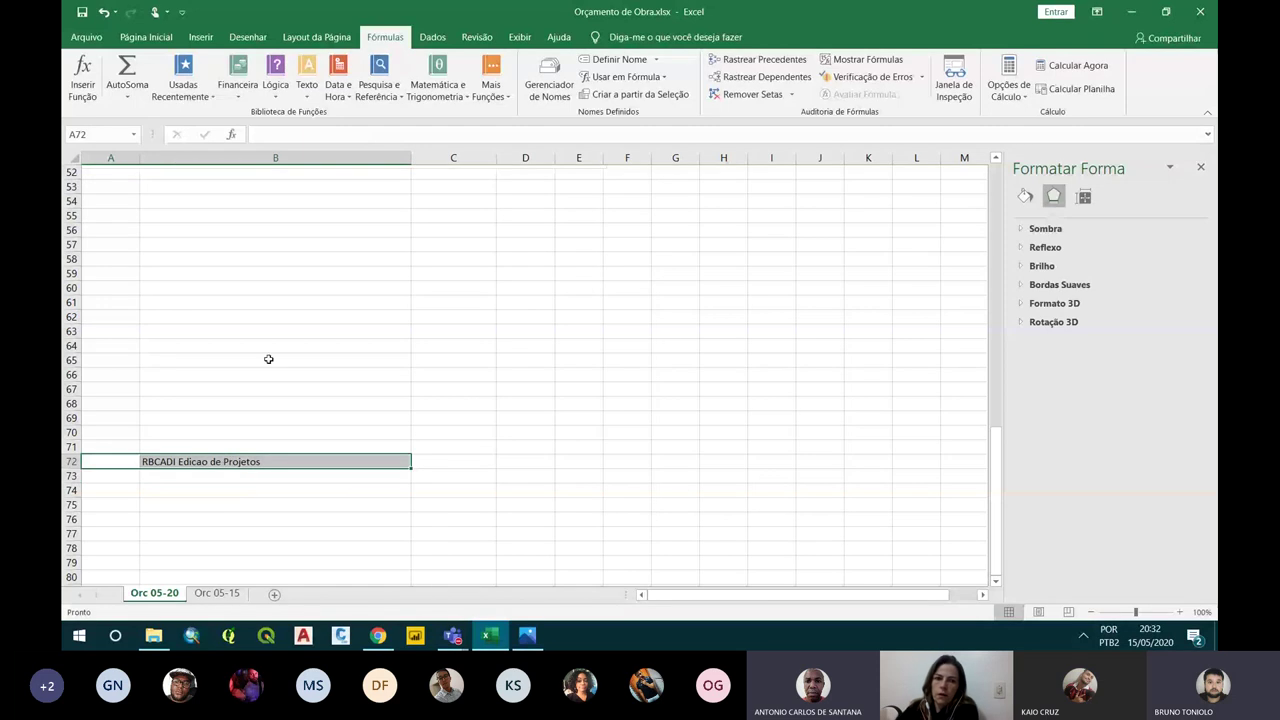
{"action": "left_click", "coordinate": [146, 37]}
{"action": "left_click", "coordinate": [170, 87]}
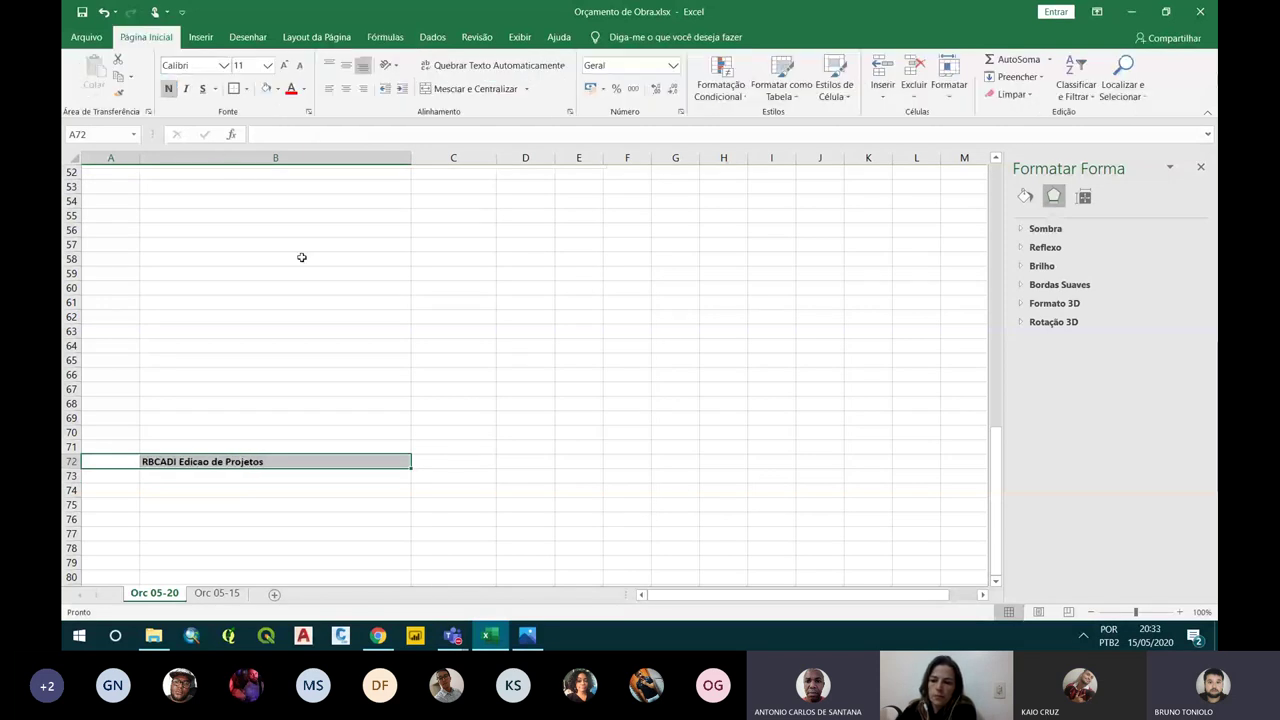
{"action": "left_click", "coordinate": [379, 642]}
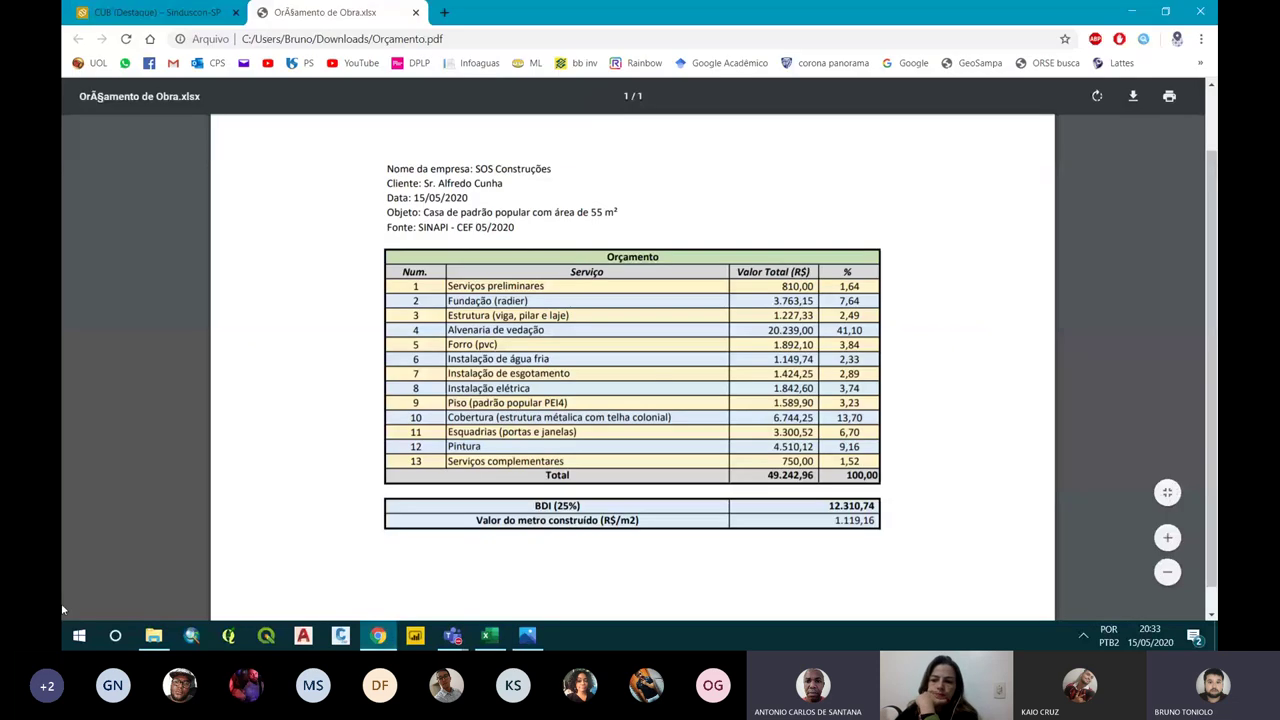
Search Windows for 'internet' and then 'edge', clearing each, and close the search panel
{"action": "left_click", "coordinate": [82, 636]}
{"action": "type", "text": "int"}
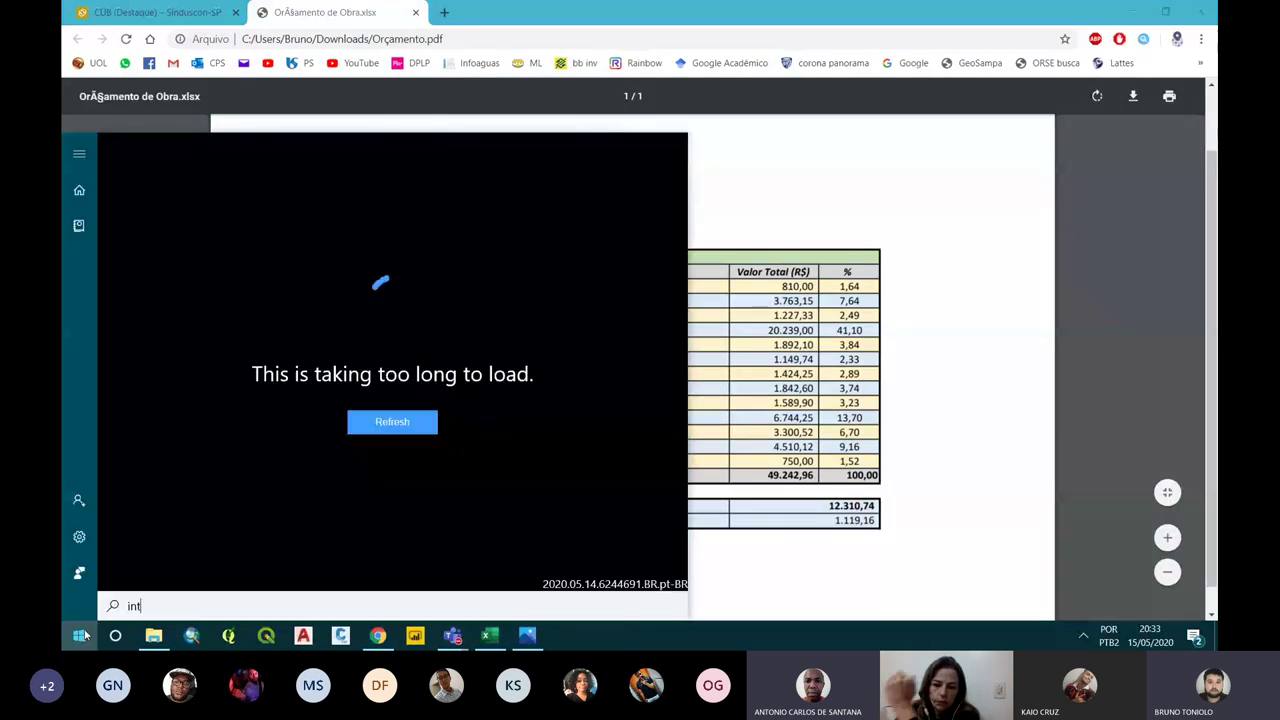
{"action": "type", "text": "ernet"}
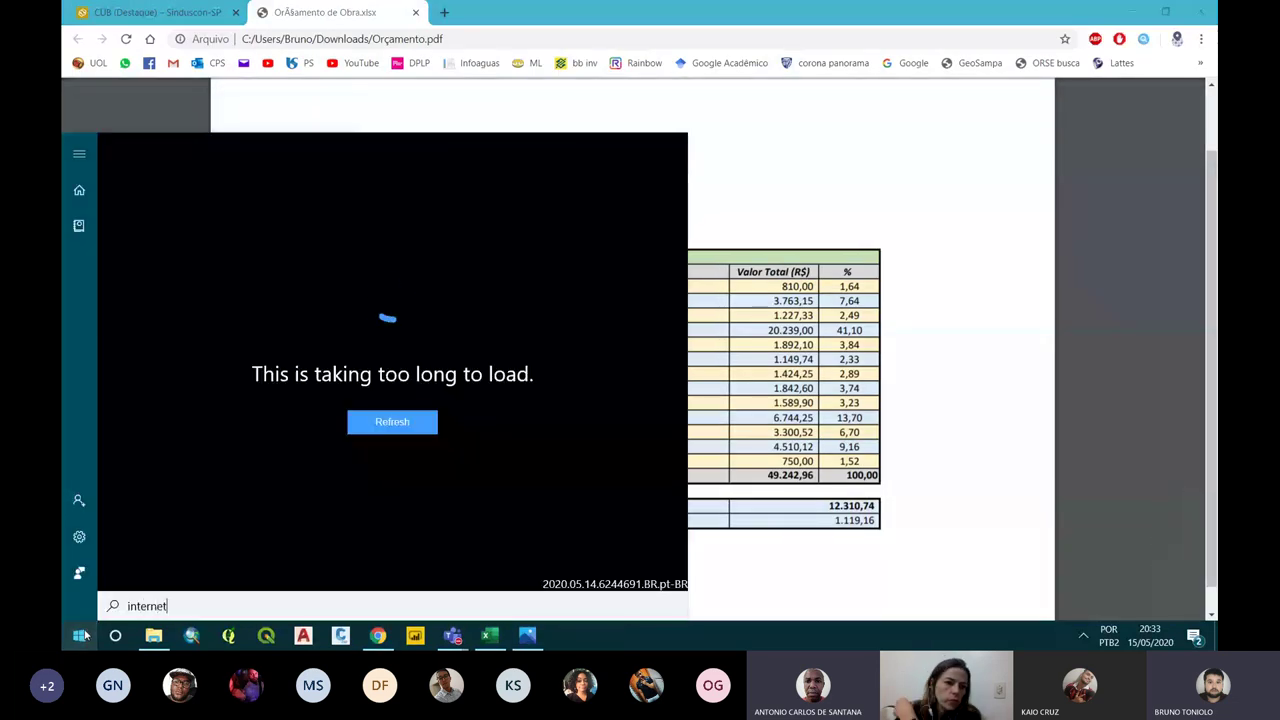
{"action": "key", "text": "BackSpace"}
{"action": "key", "text": "BackSpace"}
{"action": "key", "text": "BackSpace"}
{"action": "key", "text": "BackSpace"}
{"action": "key", "text": "BackSpace"}
{"action": "key", "text": "BackSpace"}
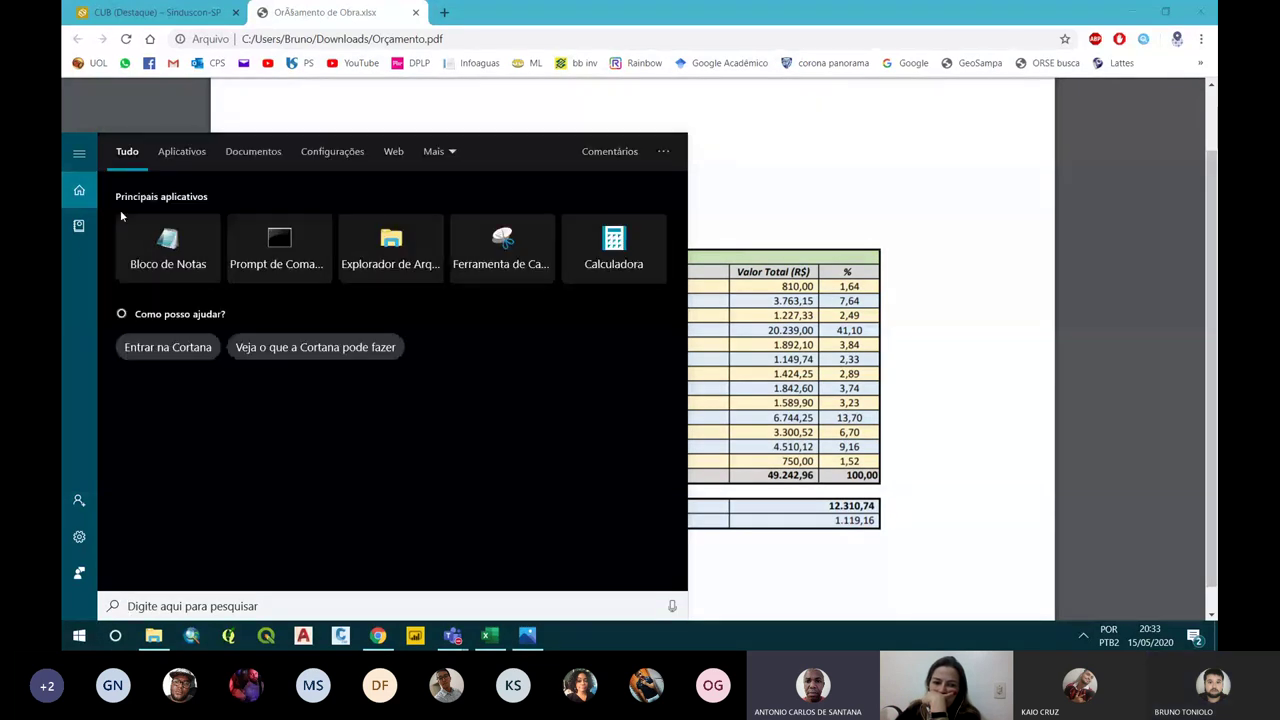
{"action": "type", "text": "edge"}
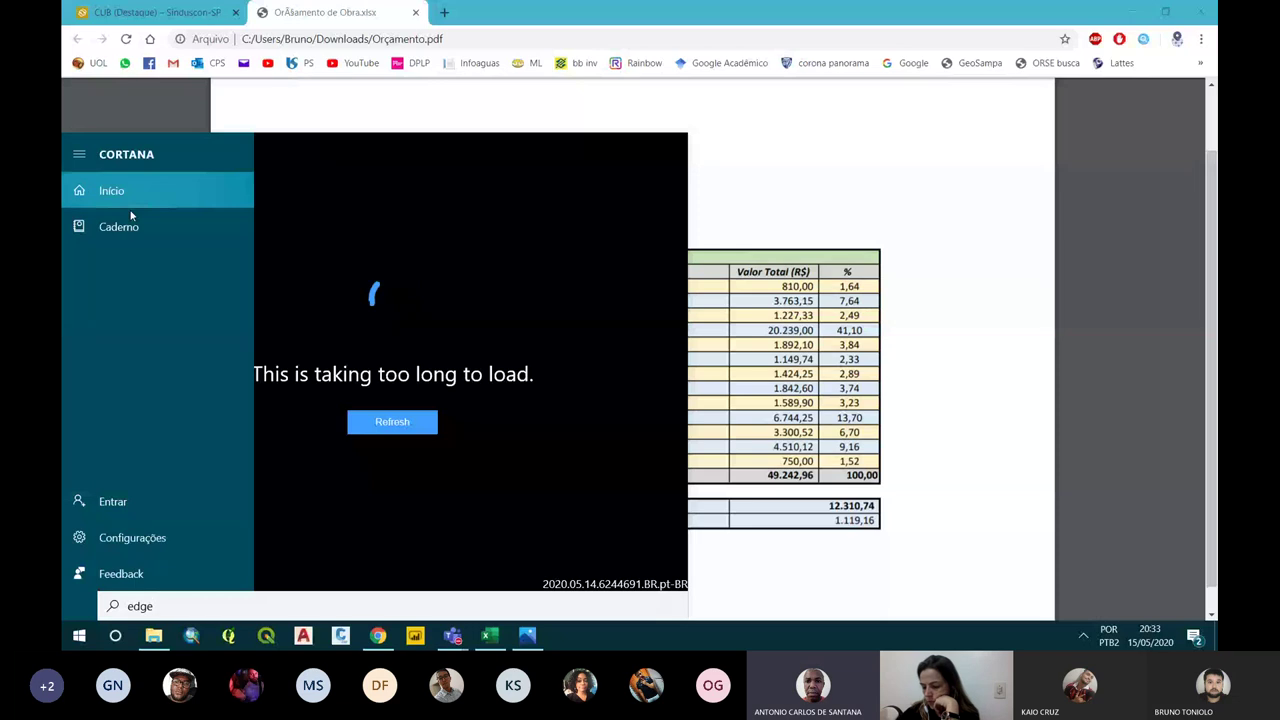
{"action": "key", "text": "BackSpace"}
{"action": "key", "text": "BackSpace"}
{"action": "key", "text": "BackSpace"}
{"action": "left_click", "coordinate": [851, 559]}
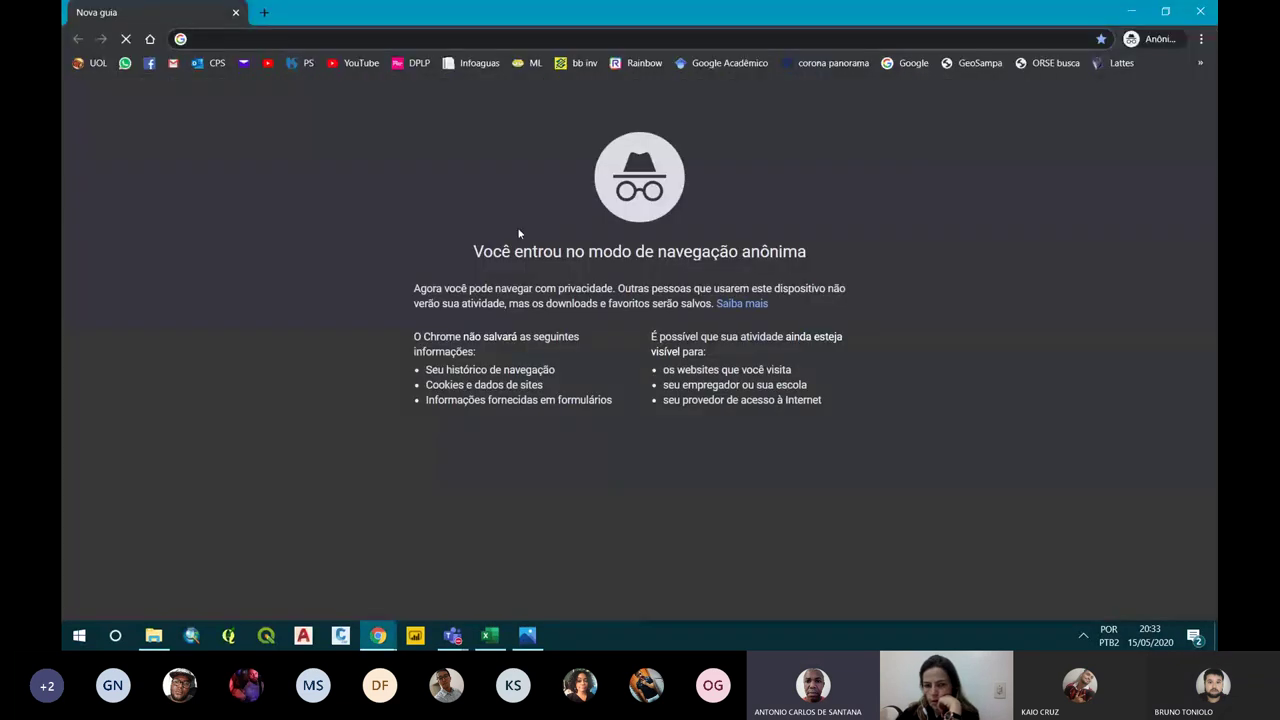
Go to YouTube, search 'rb cadi' and open the RB Cadi Edição de Projetos channel
{"action": "type", "text": "youtu"}
{"action": "key", "text": "Return"}
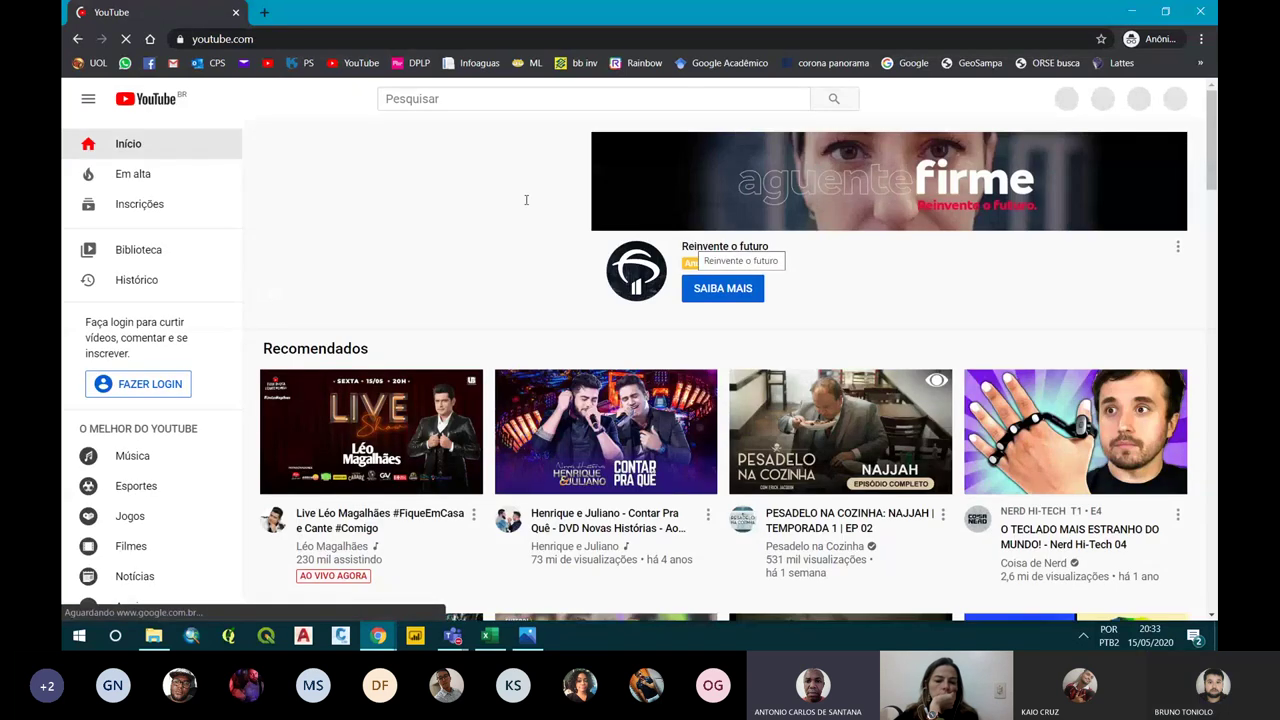
{"action": "left_click", "coordinate": [422, 96]}
{"action": "type", "text": "rb "}
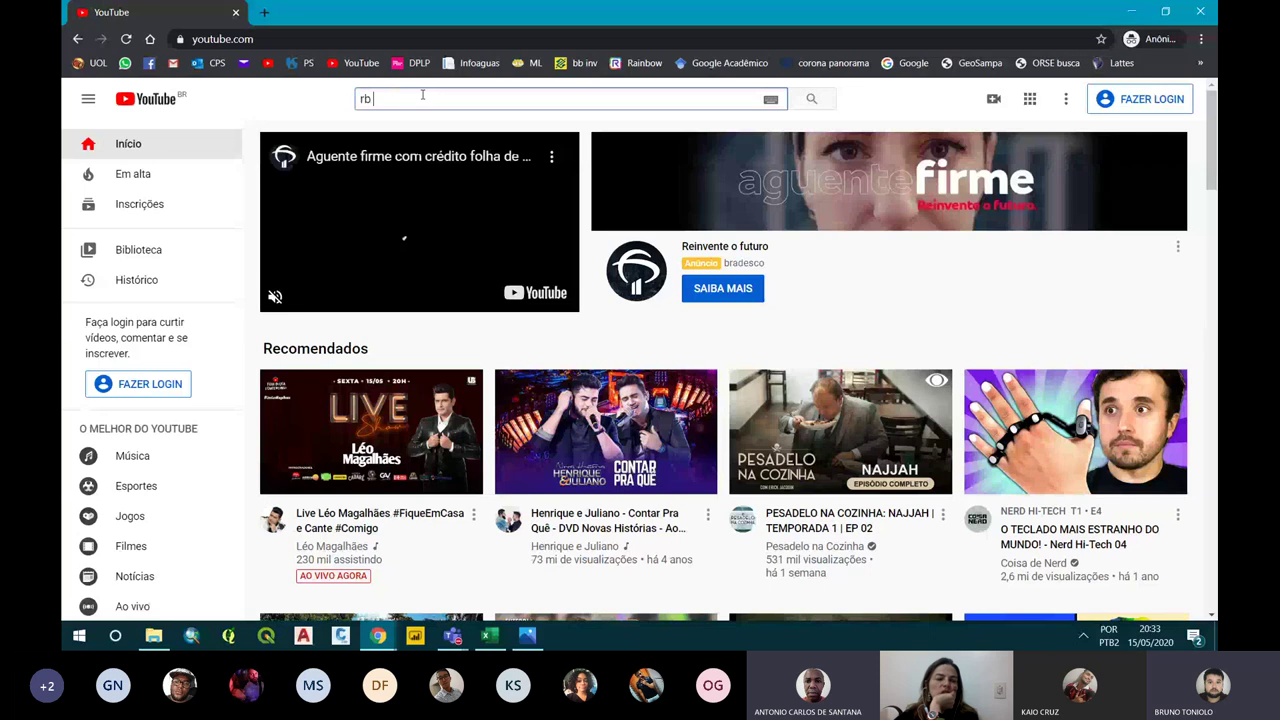
{"action": "type", "text": "cadi"}
{"action": "key", "text": "Return"}
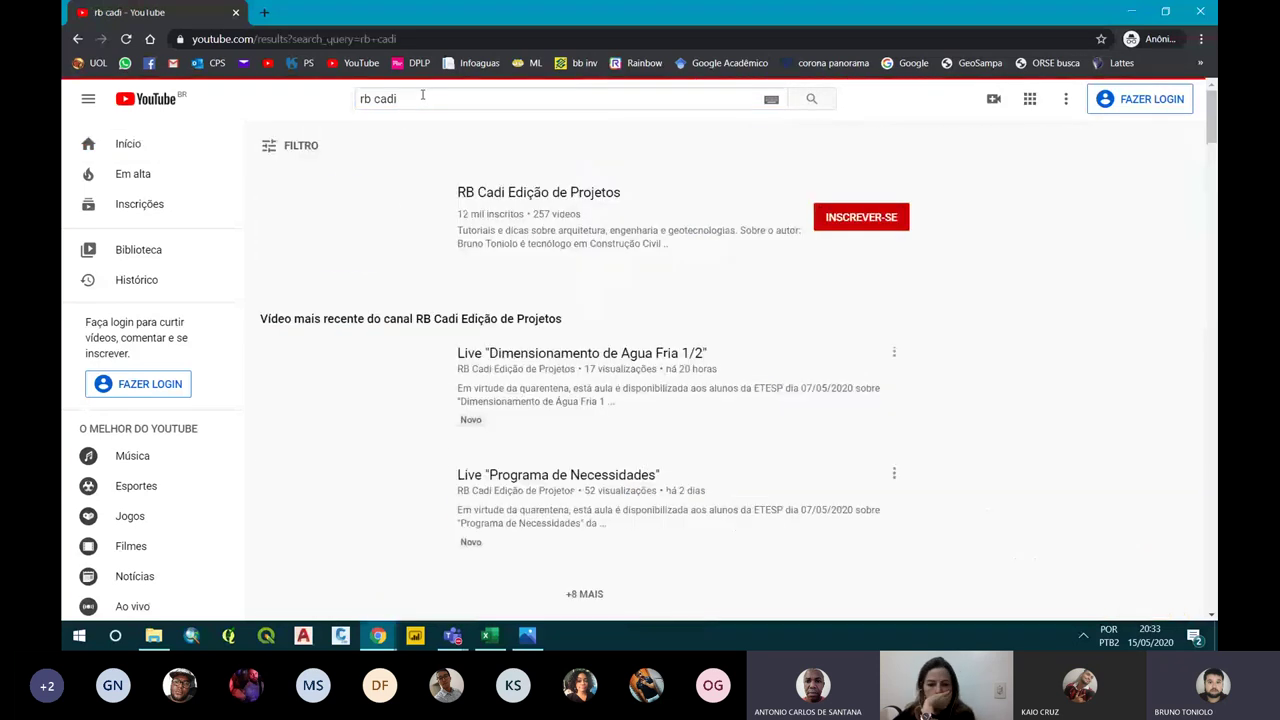
{"action": "left_click", "coordinate": [507, 200]}
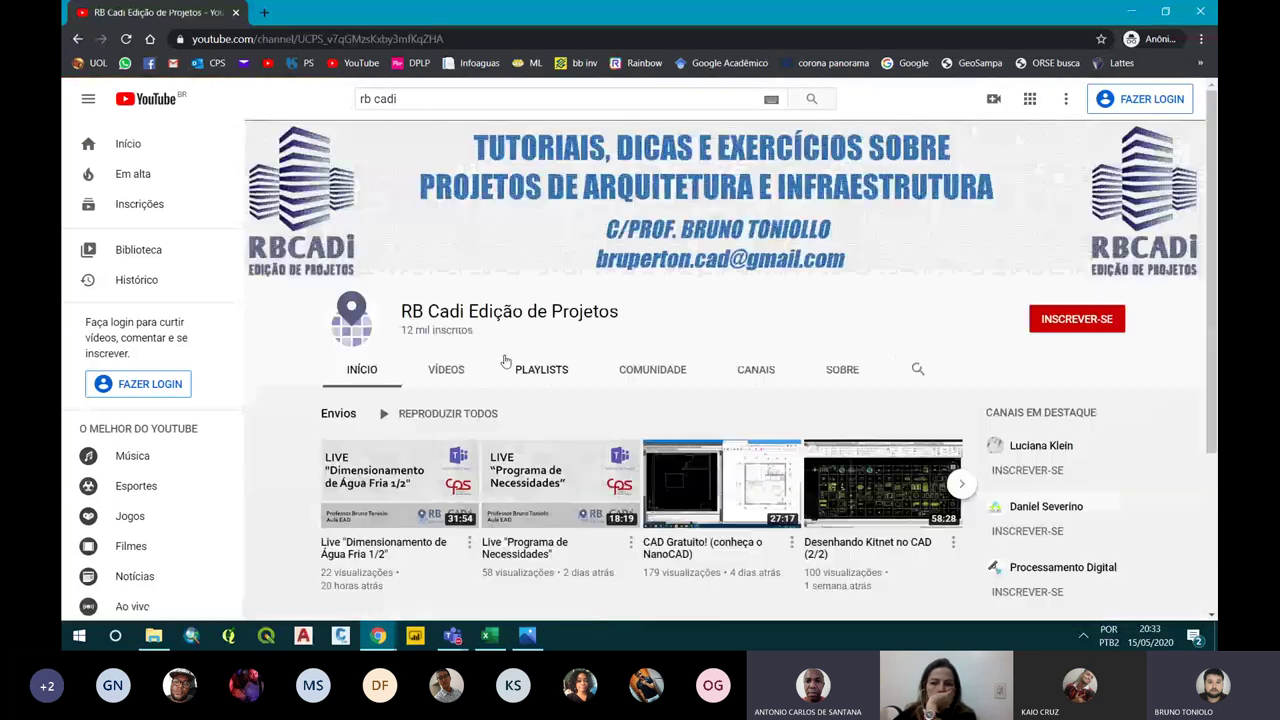
Browse the channel's playlists and open the 'Desenhando Kitnet em 2D e 3D!' playlist
{"action": "left_click", "coordinate": [537, 370]}
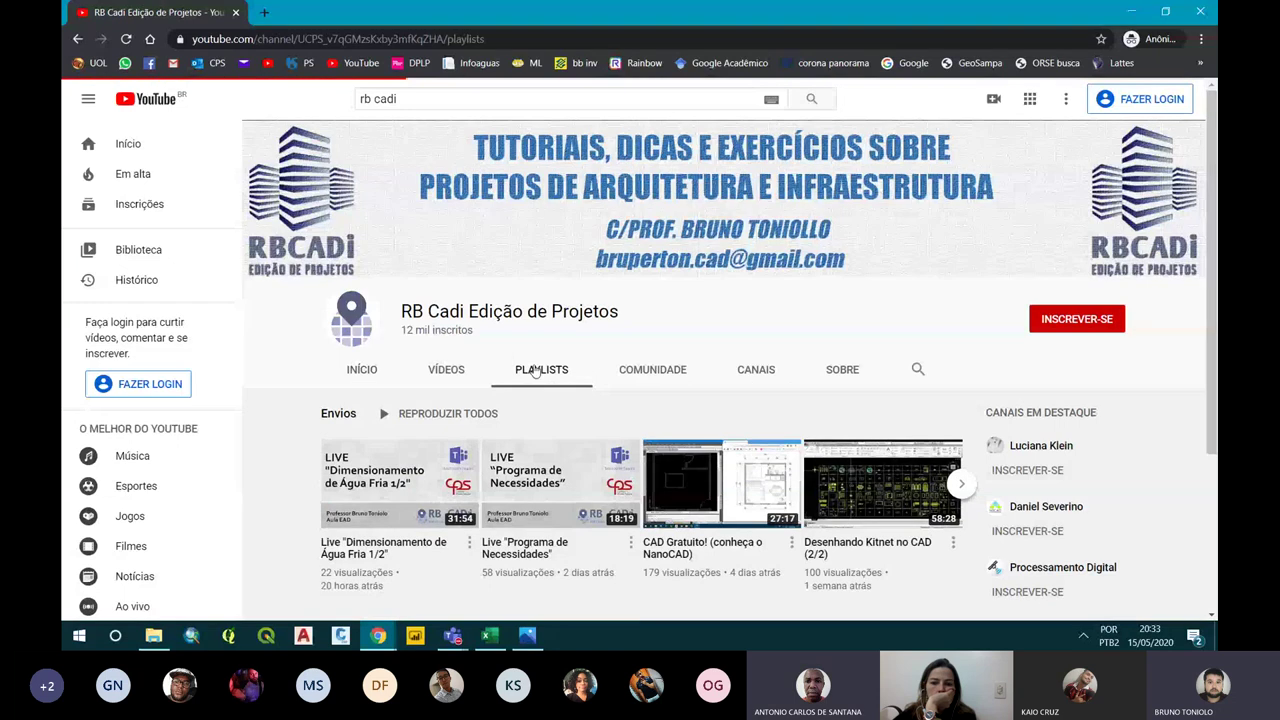
{"action": "scroll", "coordinate": [535, 370], "scroll_direction": "down", "scroll_amount": 1}
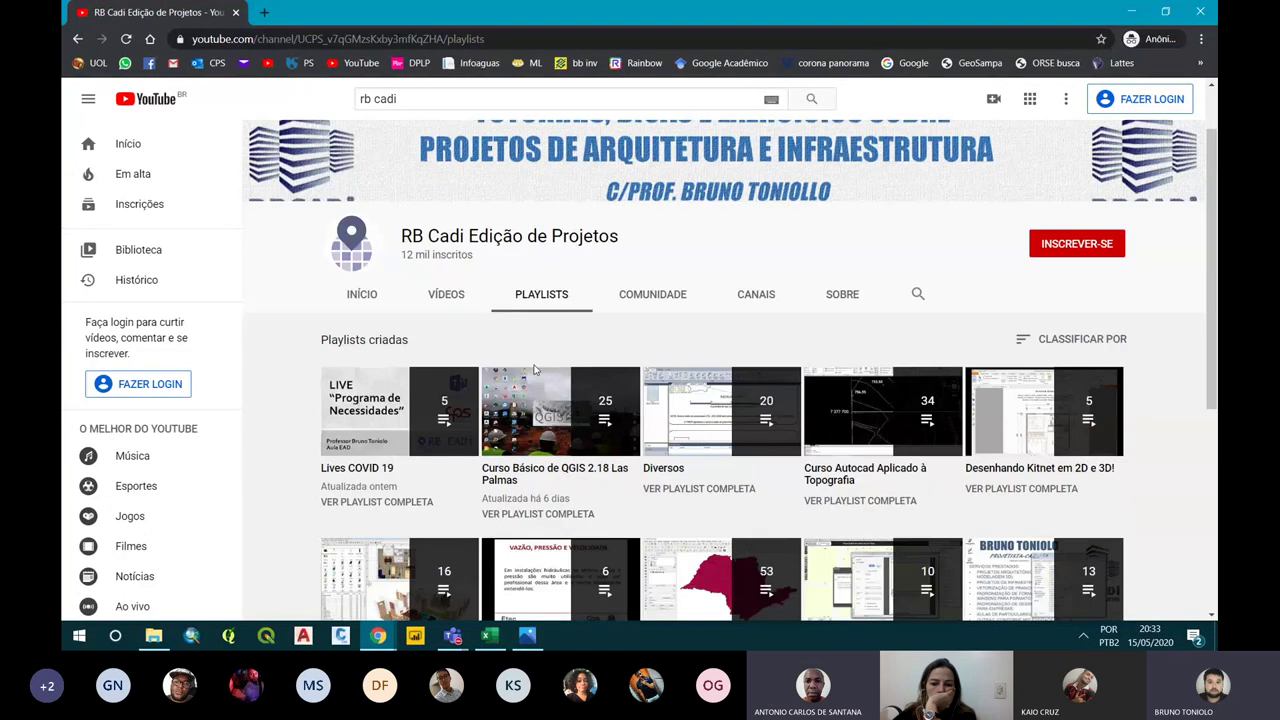
{"action": "scroll", "coordinate": [535, 370], "scroll_direction": "down", "scroll_amount": 2}
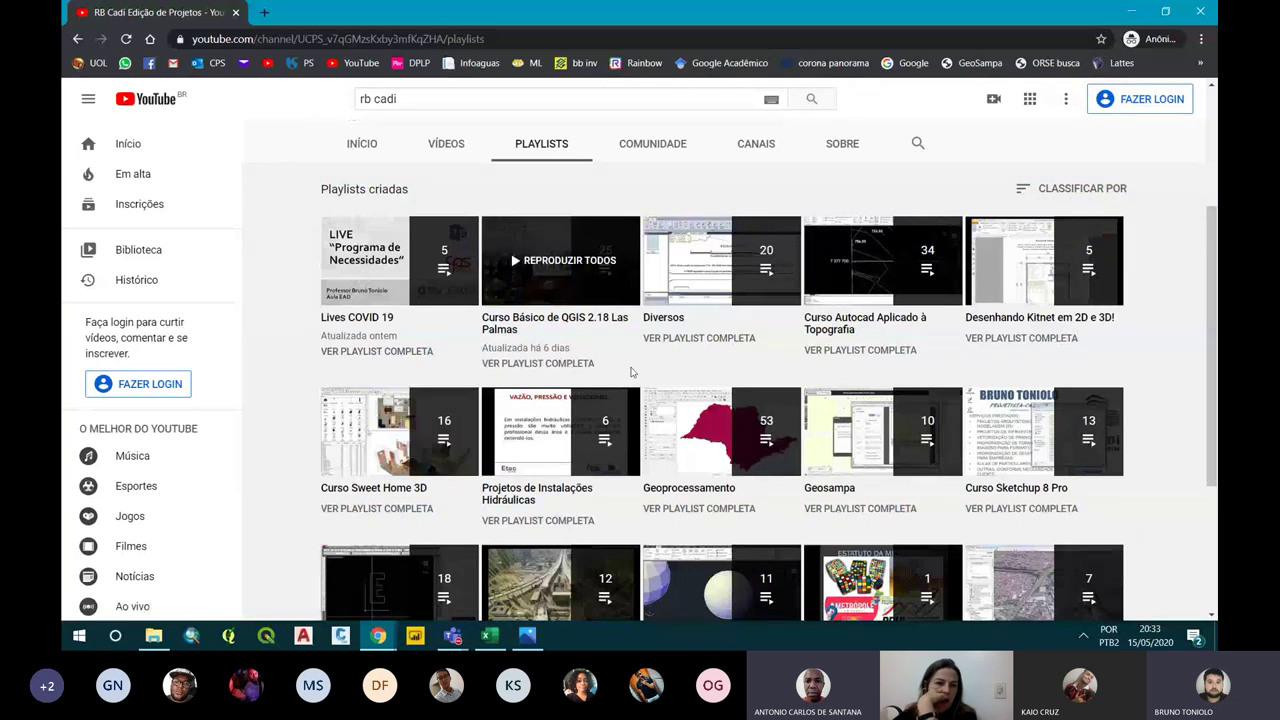
{"action": "scroll", "coordinate": [631, 372], "scroll_direction": "down", "scroll_amount": 2}
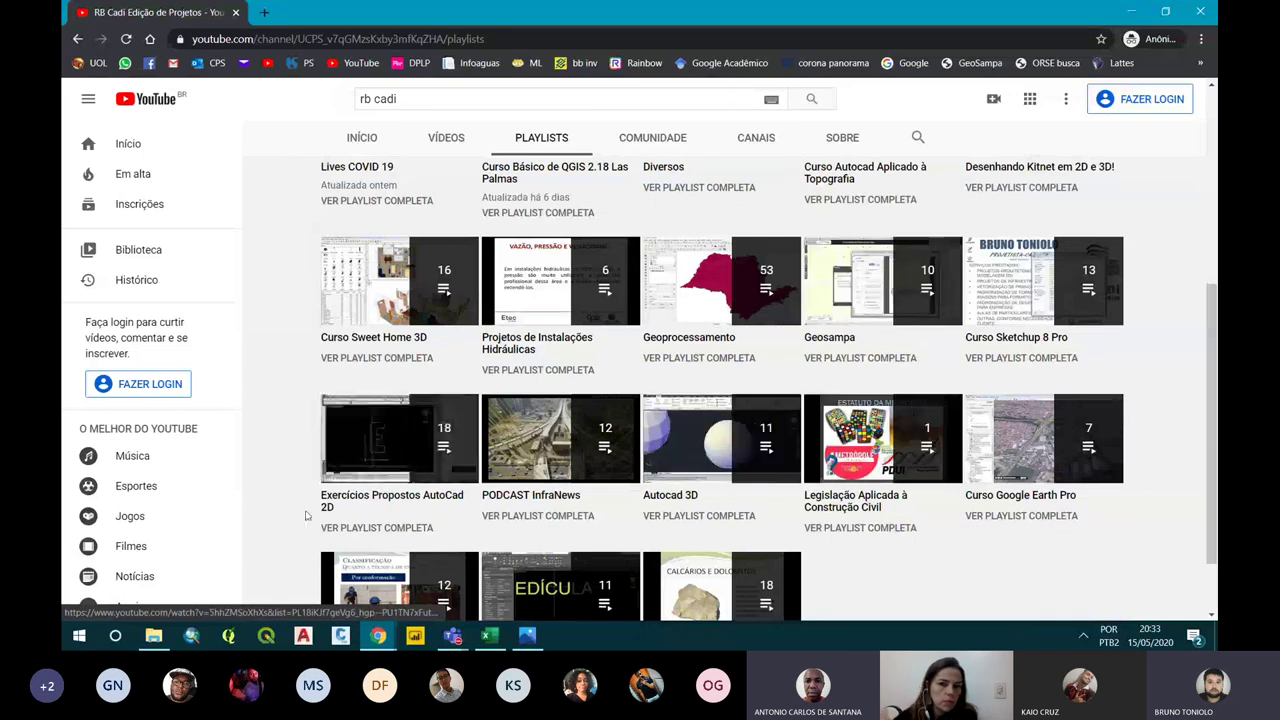
{"action": "scroll", "coordinate": [376, 497], "scroll_direction": "up", "scroll_amount": 2}
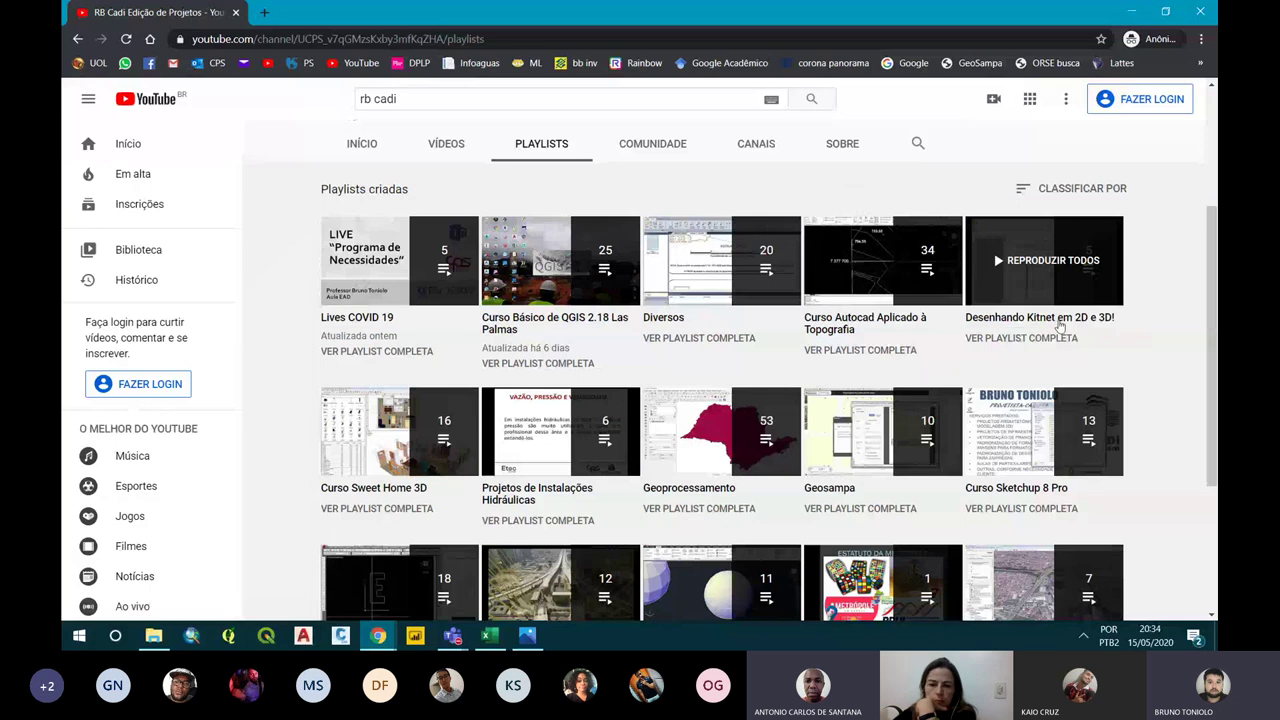
{"action": "left_click", "coordinate": [1058, 325]}
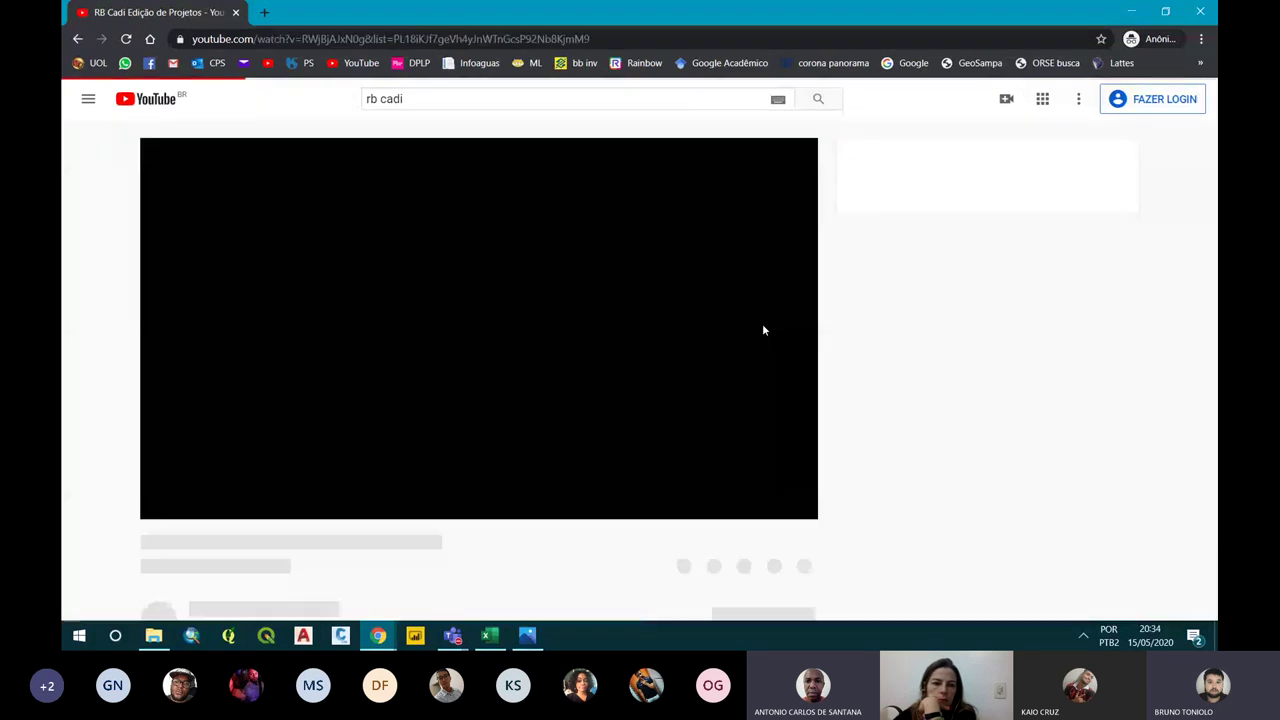
Mute and skip the ad, then play the playlist's second video and seek to about 25 minutes
{"action": "left_click", "coordinate": [246, 506]}
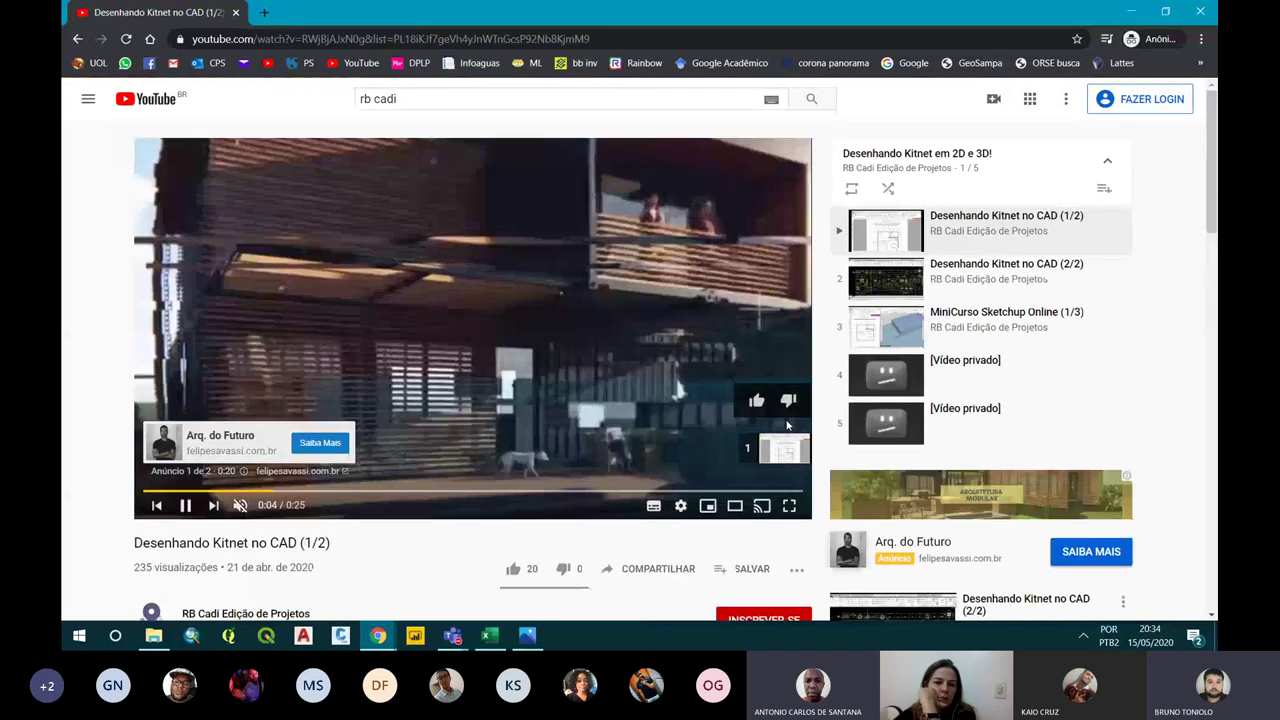
{"action": "left_click", "coordinate": [781, 452]}
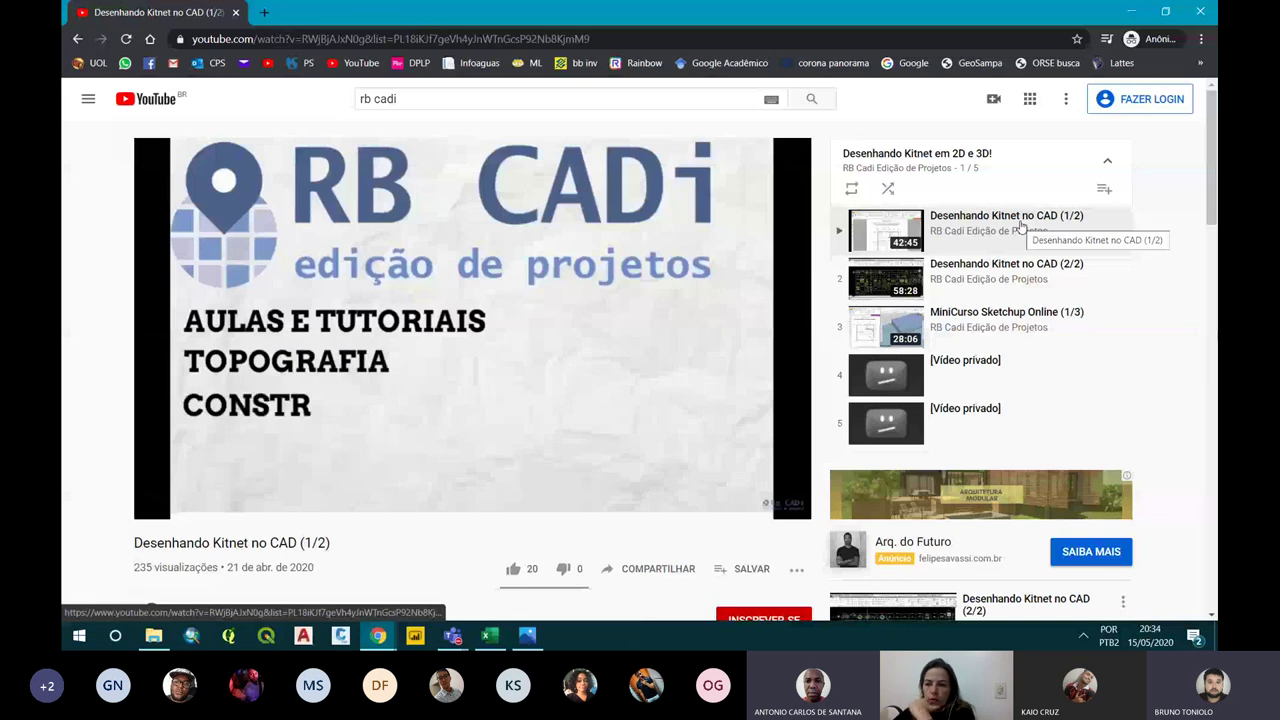
{"action": "left_click", "coordinate": [990, 282]}
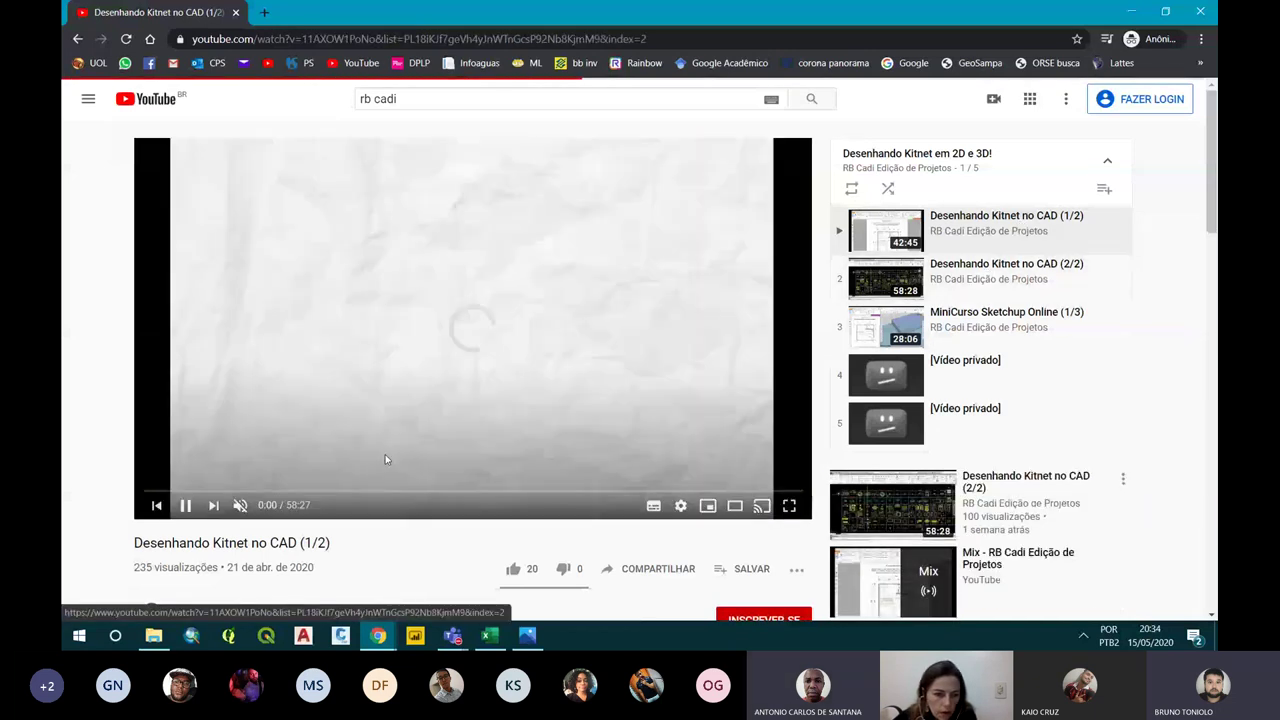
{"action": "left_click", "coordinate": [293, 492]}
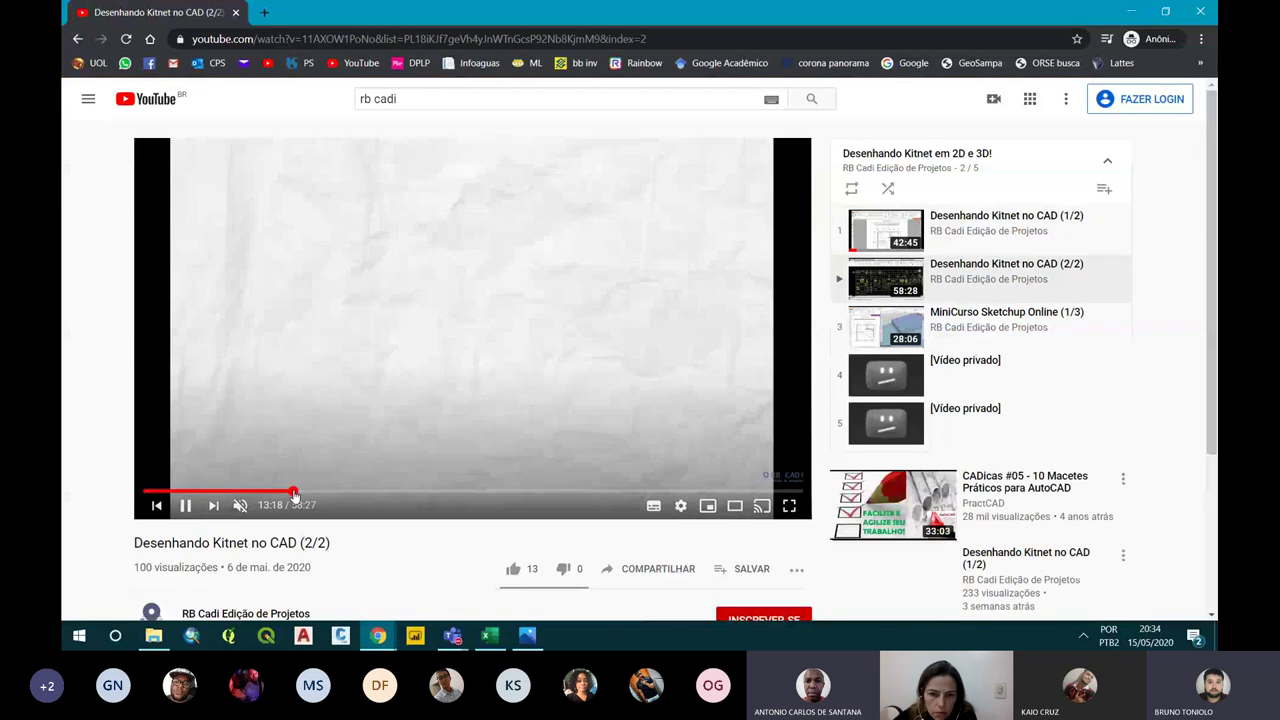
{"action": "left_click", "coordinate": [426, 490]}
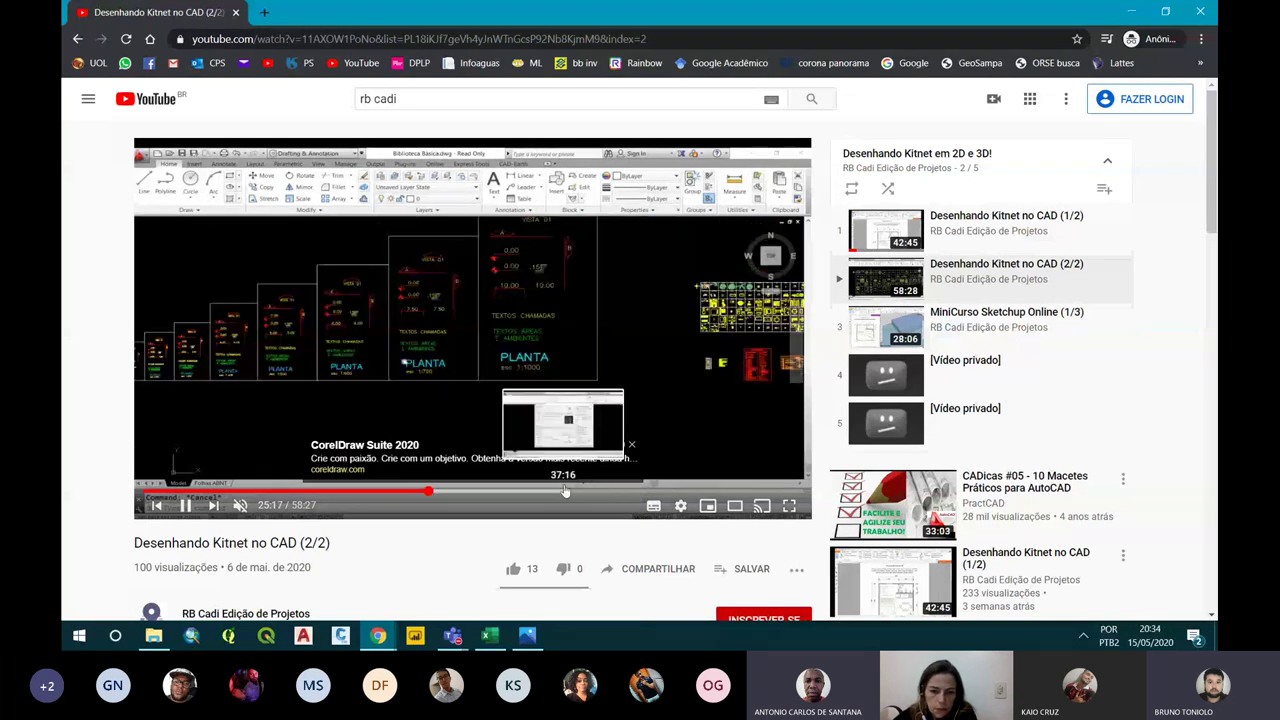
Go back through the browser history to the 'rb cadi' search results
{"action": "left_click", "coordinate": [77, 39]}
{"action": "left_click", "coordinate": [77, 39]}
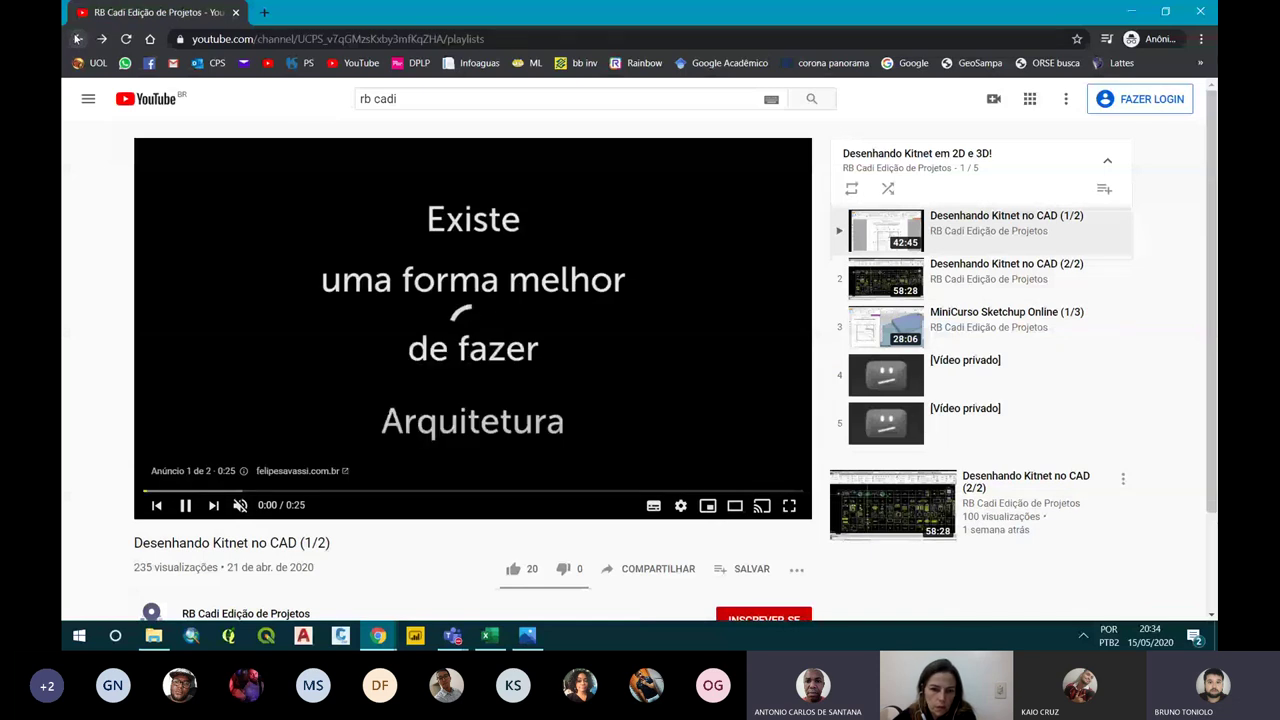
{"action": "right_click", "coordinate": [77, 39]}
{"action": "left_click", "coordinate": [115, 79]}
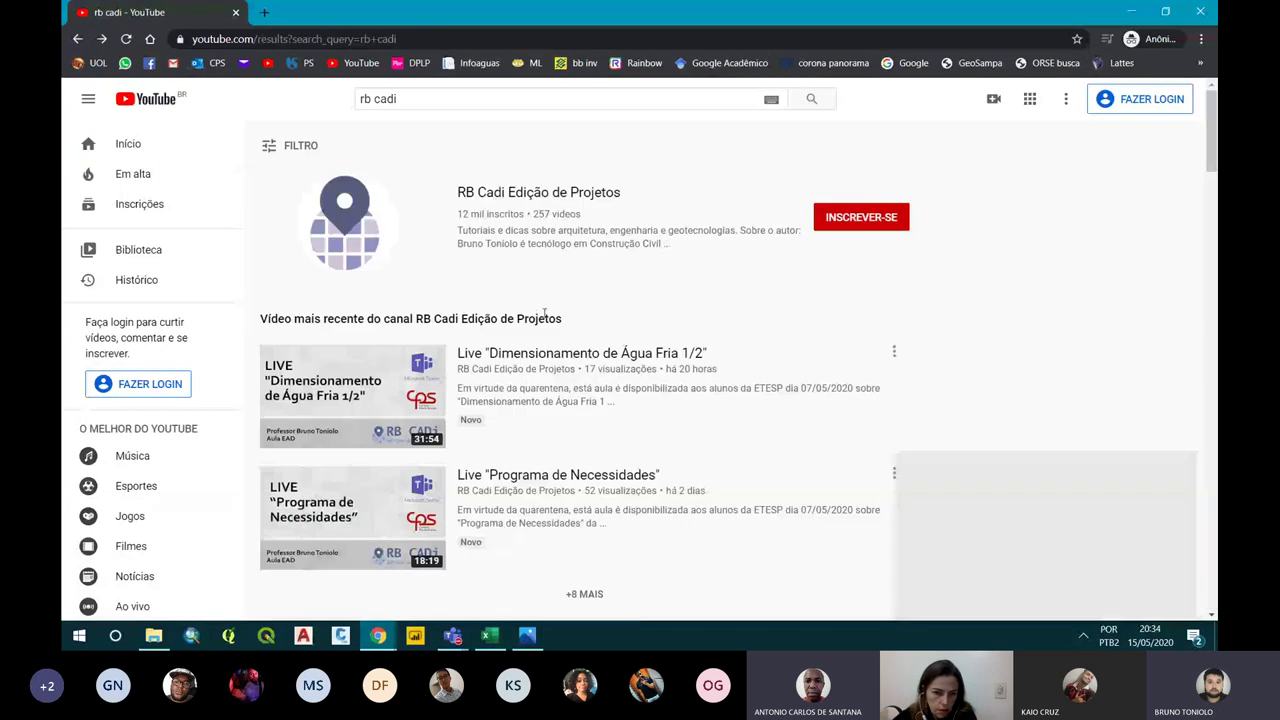
Open the RB Cadi channel and view its Videos, then Playlists tabs
{"action": "scroll", "coordinate": [560, 295], "scroll_direction": "down", "scroll_amount": 1}
{"action": "scroll", "coordinate": [575, 291], "scroll_direction": "up", "scroll_amount": 2}
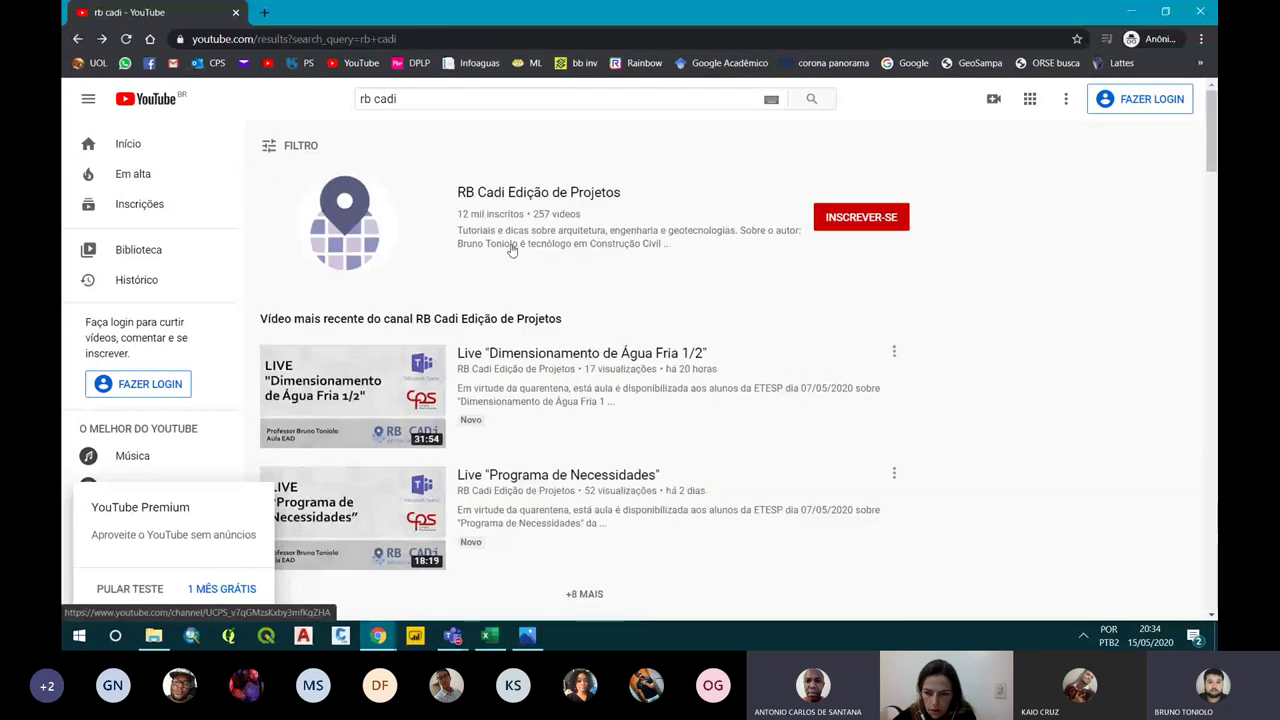
{"action": "left_click", "coordinate": [511, 250]}
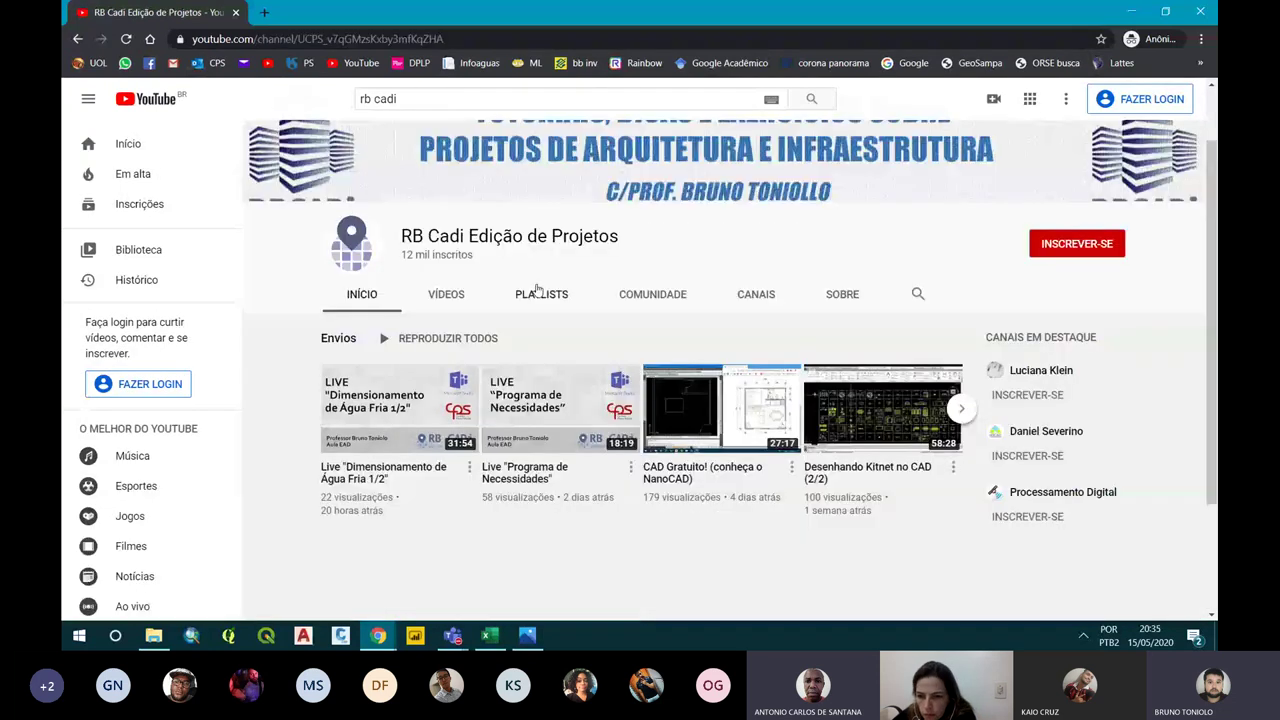
{"action": "left_click", "coordinate": [446, 300]}
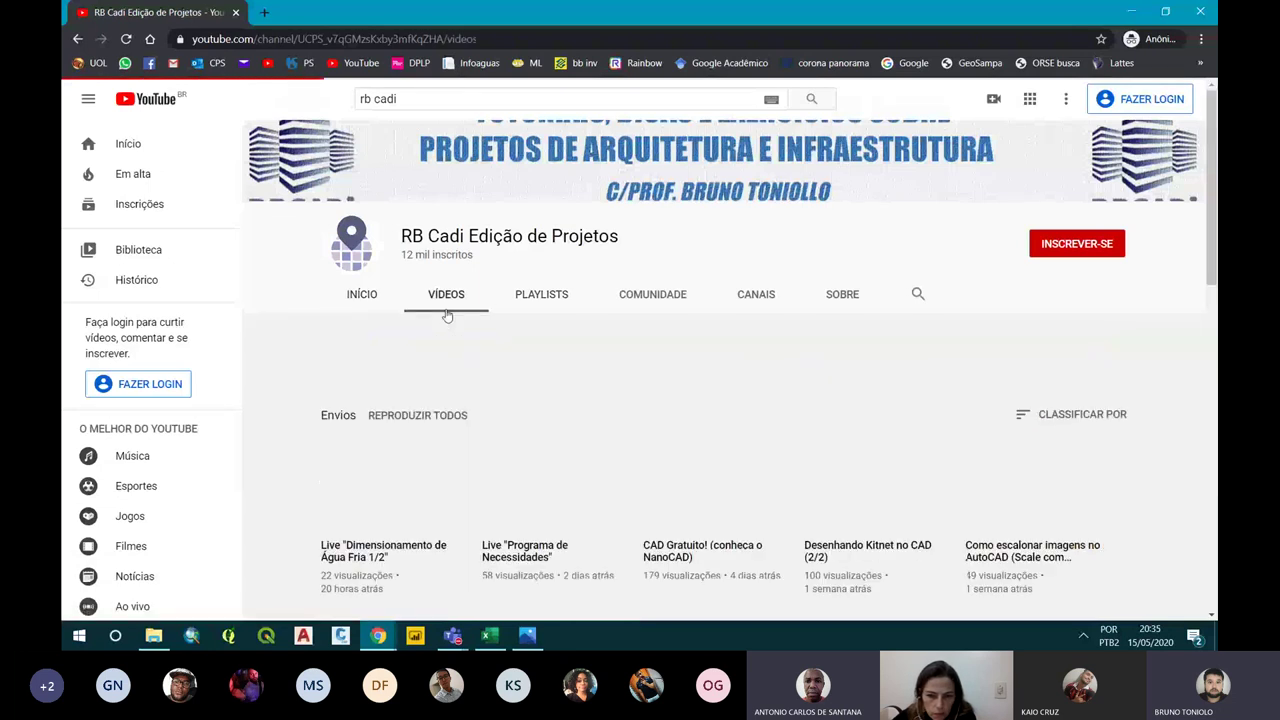
{"action": "left_click", "coordinate": [524, 303]}
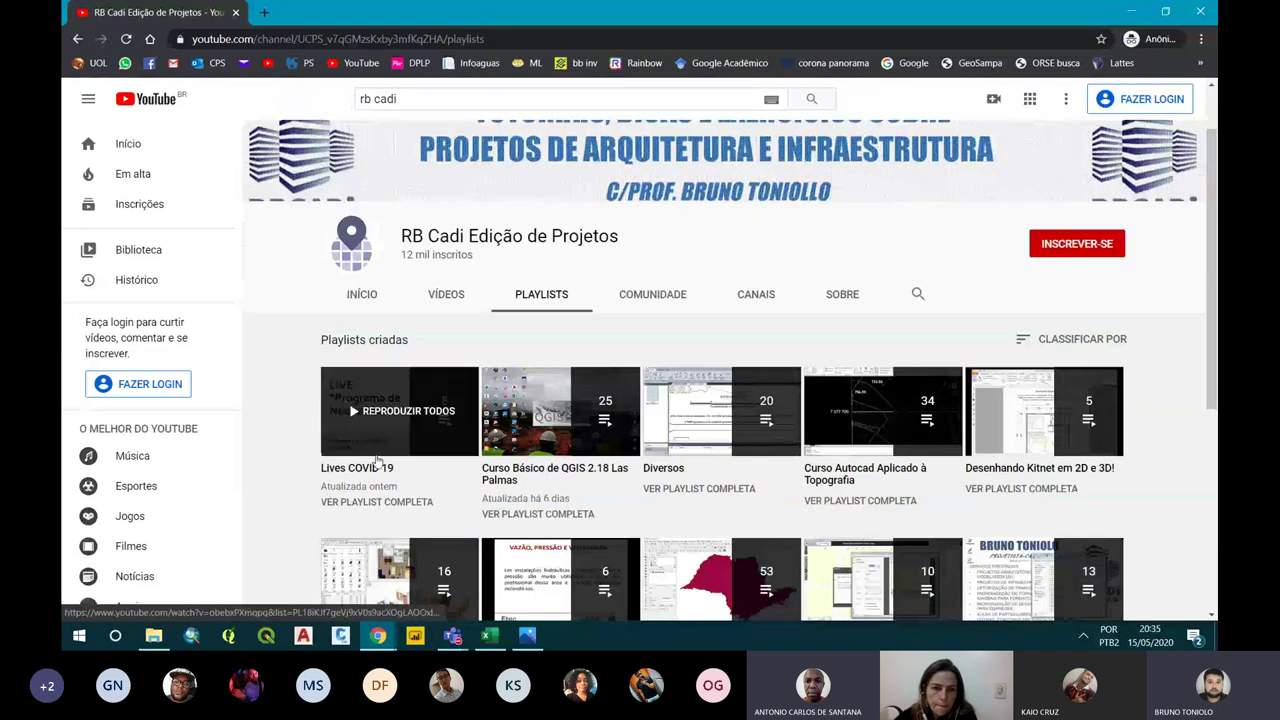
Play and pause the Lives COVID 19 playlist, return to the playlists page, then switch to Teams
{"action": "left_click", "coordinate": [362, 470]}
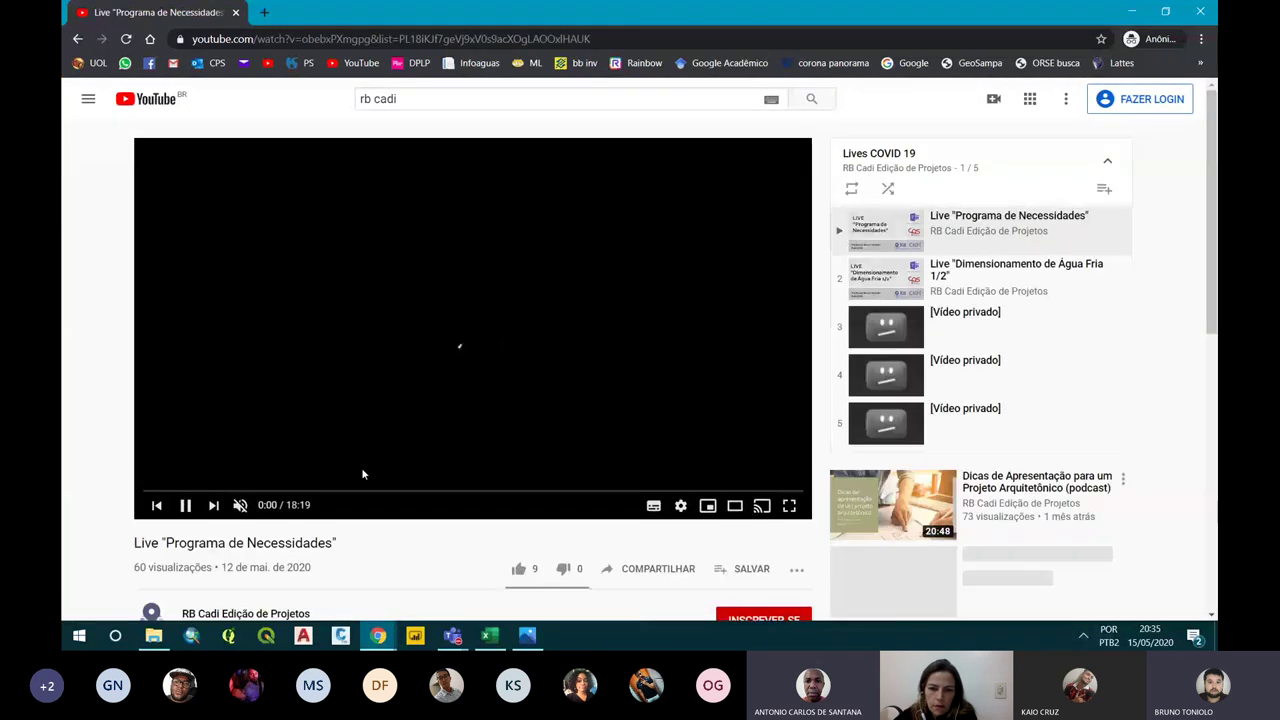
{"action": "left_click", "coordinate": [392, 374]}
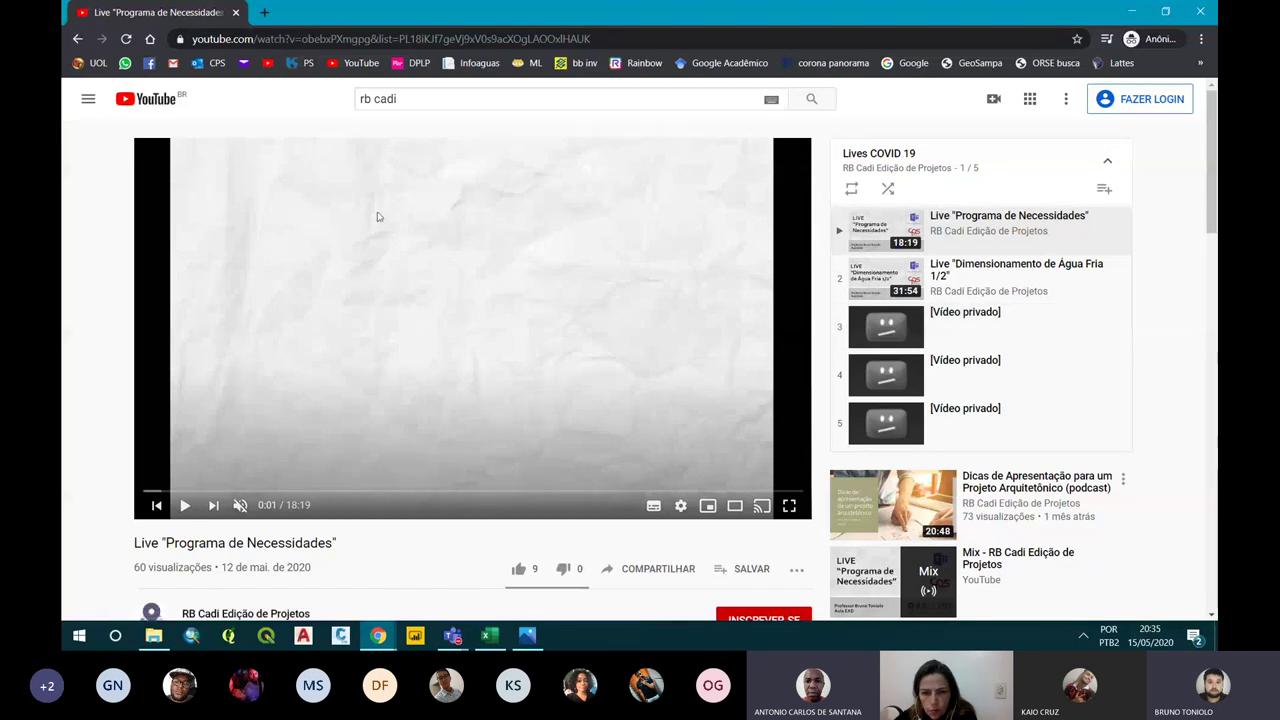
{"action": "left_click", "coordinate": [527, 100]}
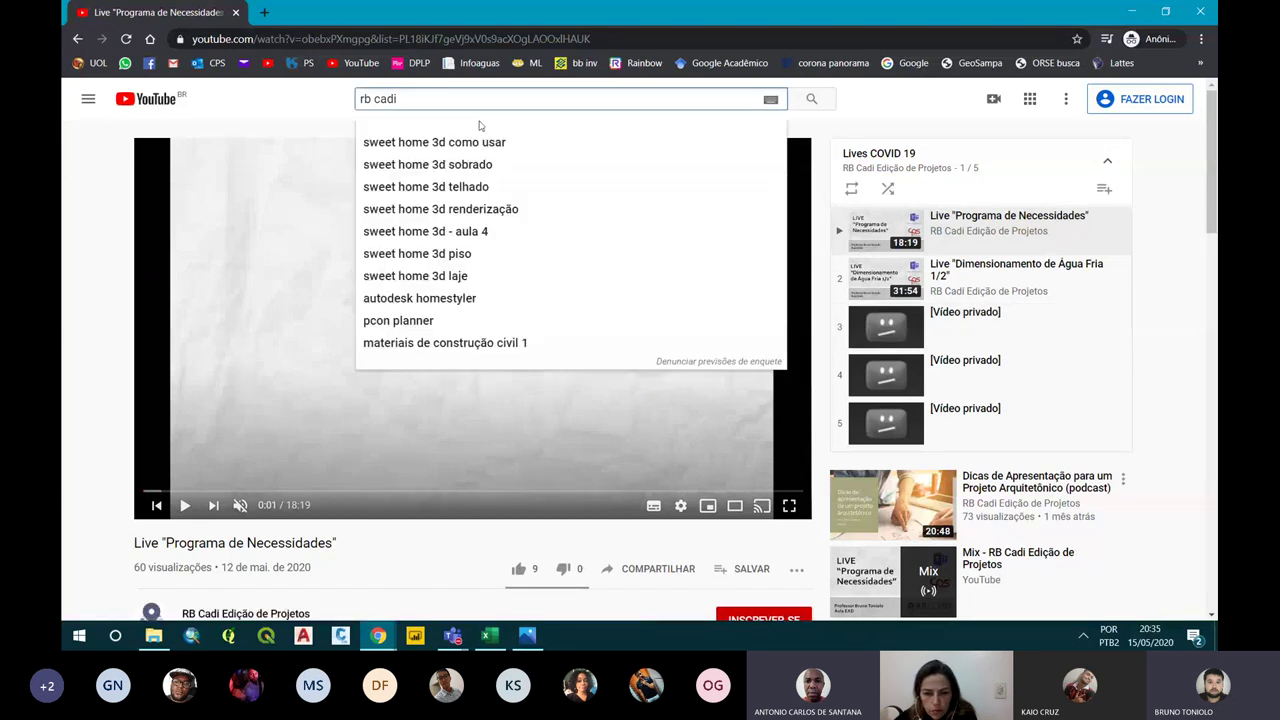
{"action": "left_click", "coordinate": [77, 45]}
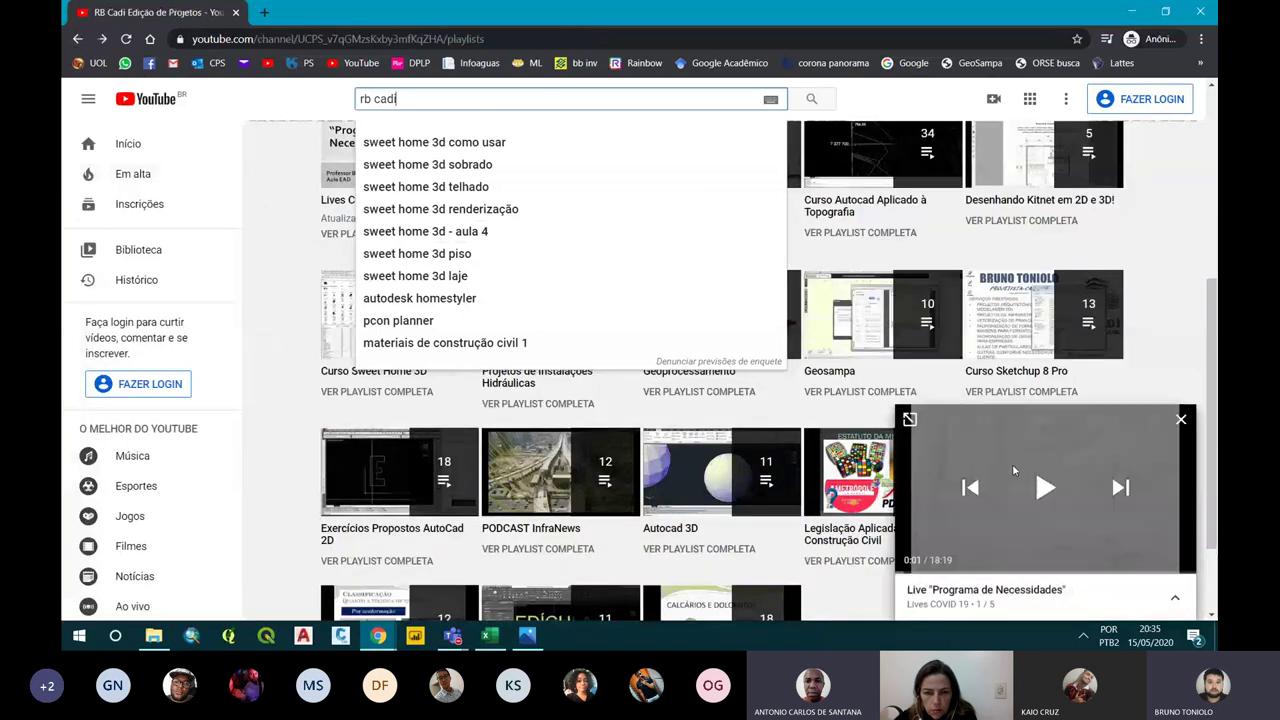
{"action": "left_click", "coordinate": [452, 636]}
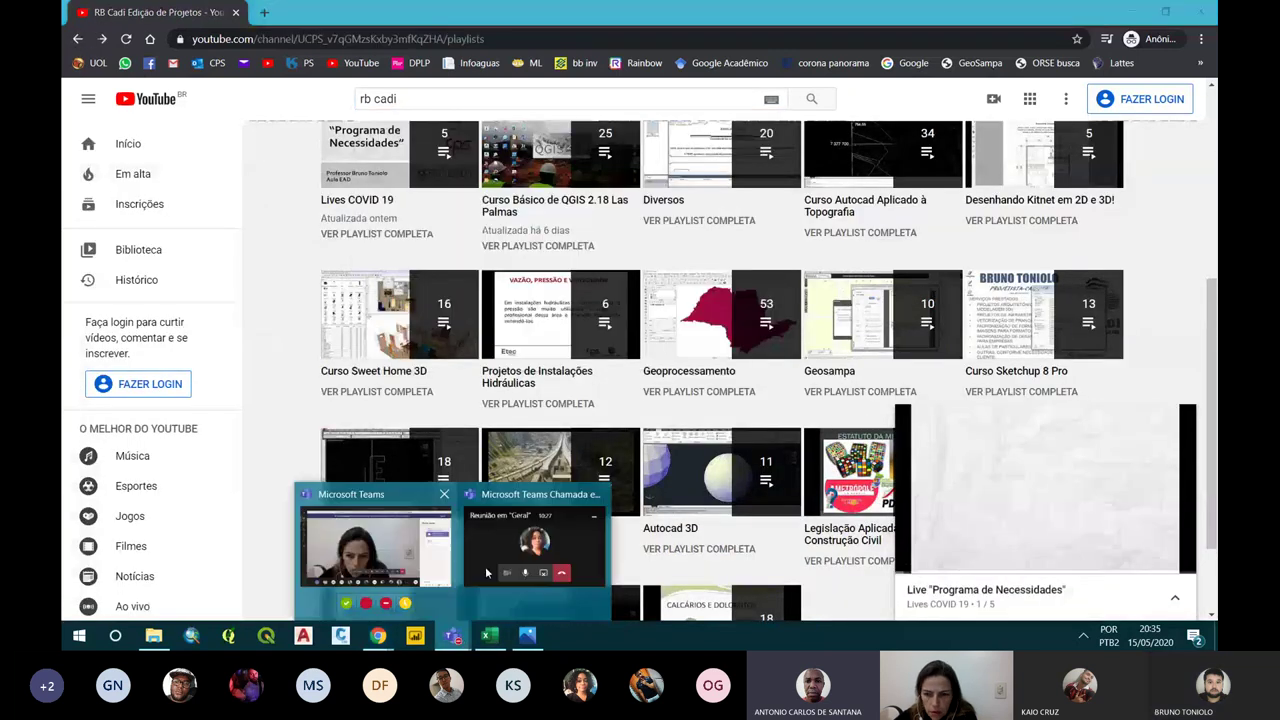
Return to the Teams meeting, swap the chat for the participants list, and request Parar gravação
{"action": "left_click", "coordinate": [443, 597]}
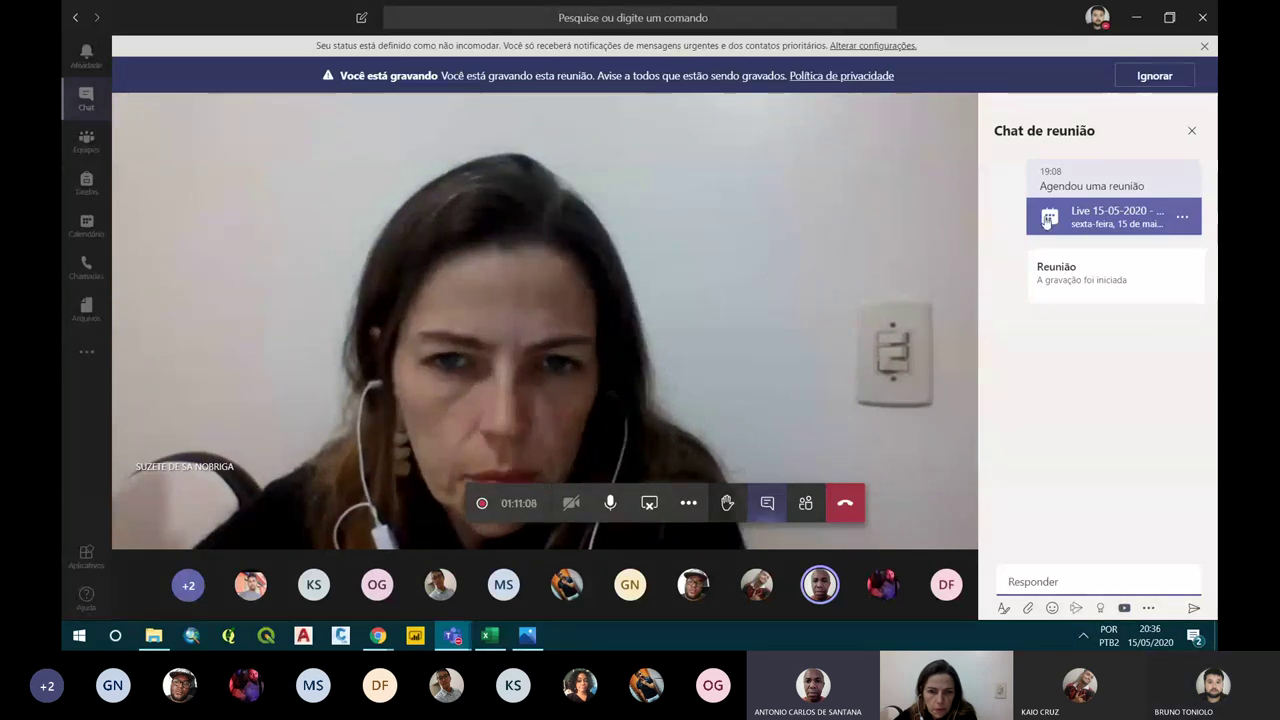
{"action": "left_click", "coordinate": [1191, 130]}
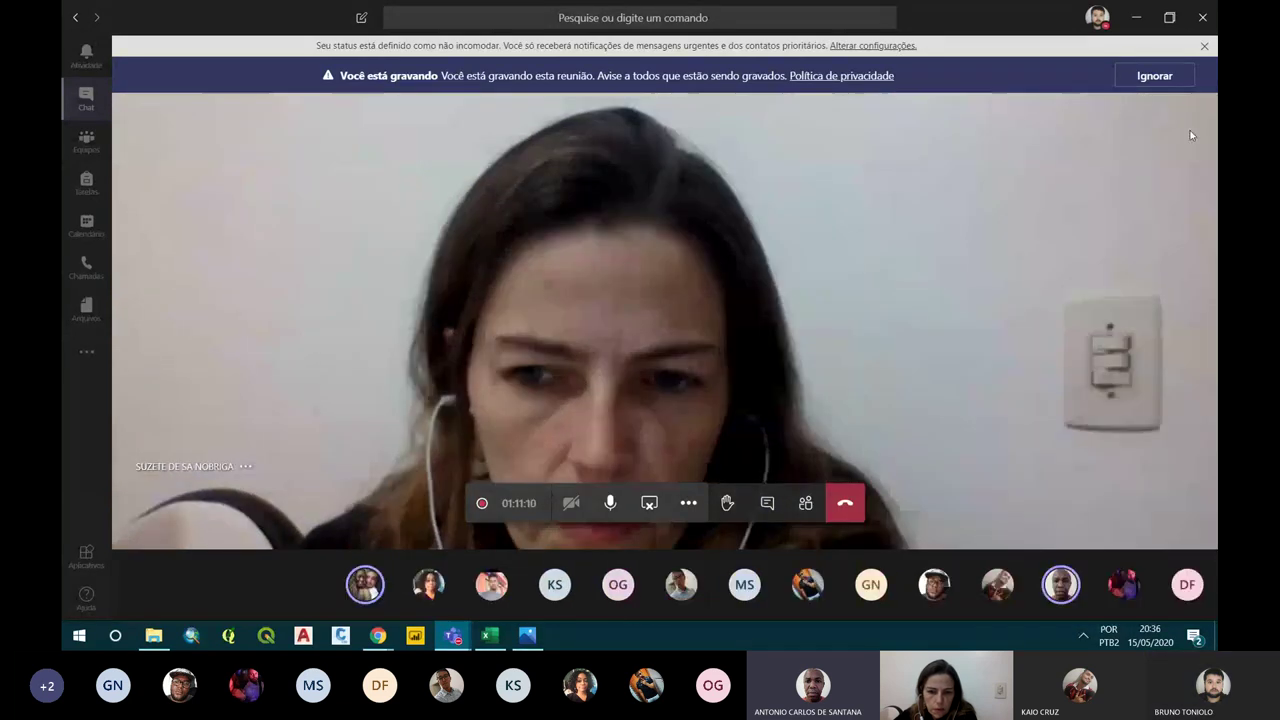
{"action": "left_click", "coordinate": [805, 503]}
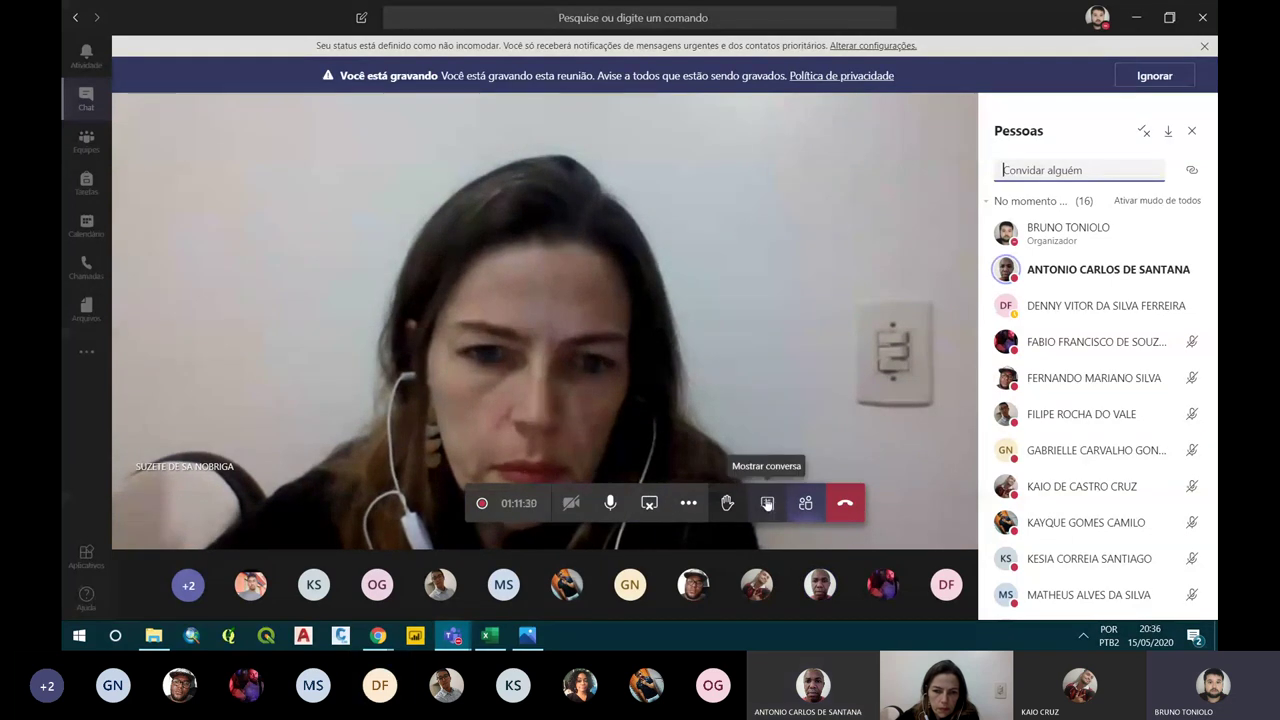
{"action": "left_click", "coordinate": [685, 505]}
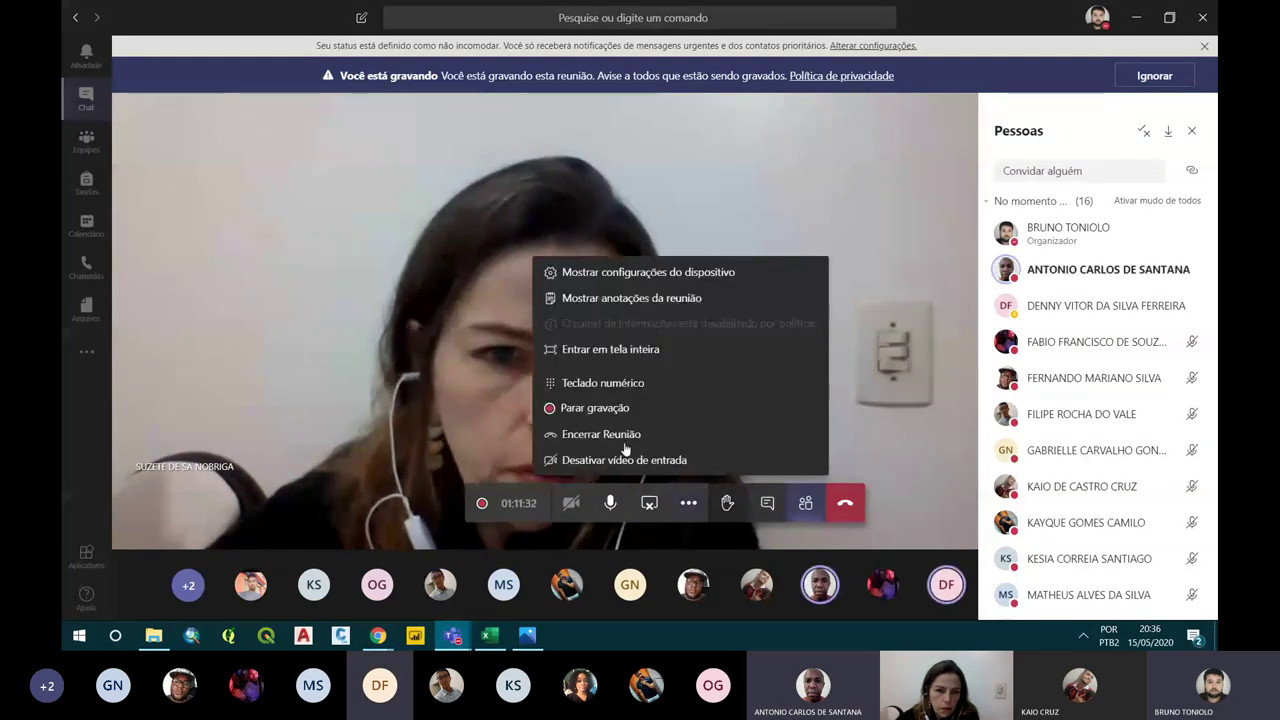
{"action": "left_click", "coordinate": [637, 407]}
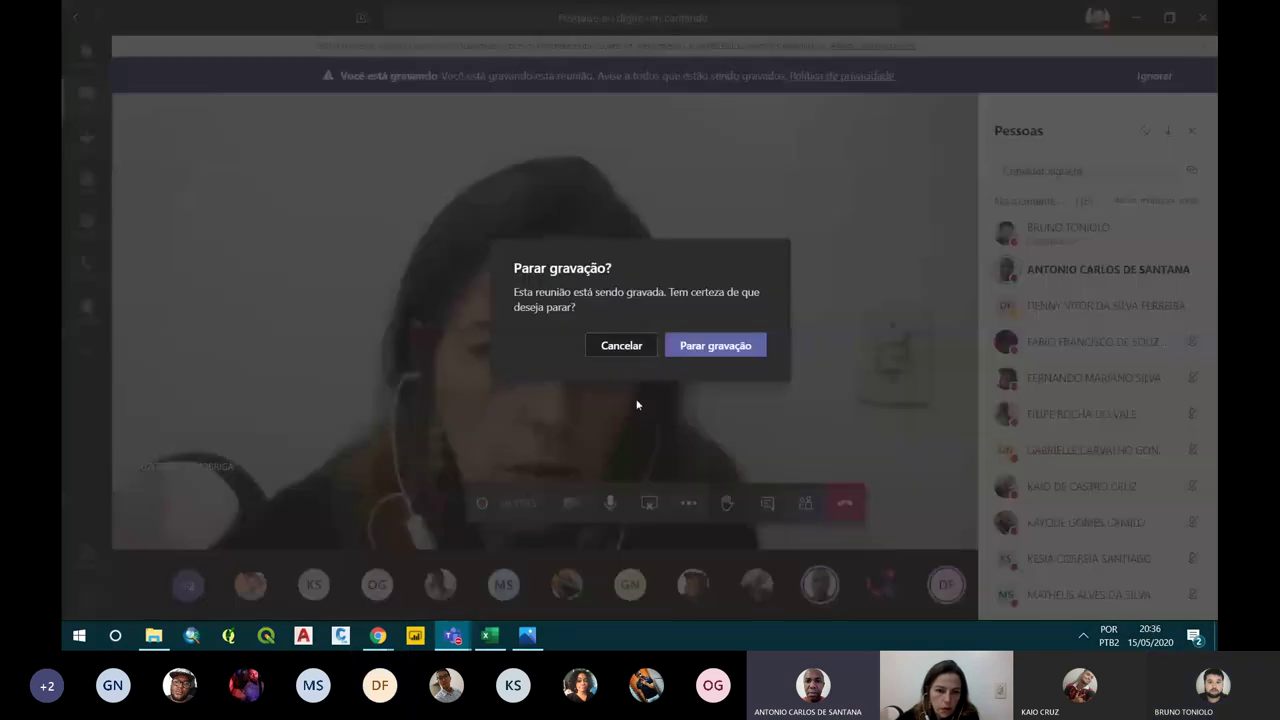